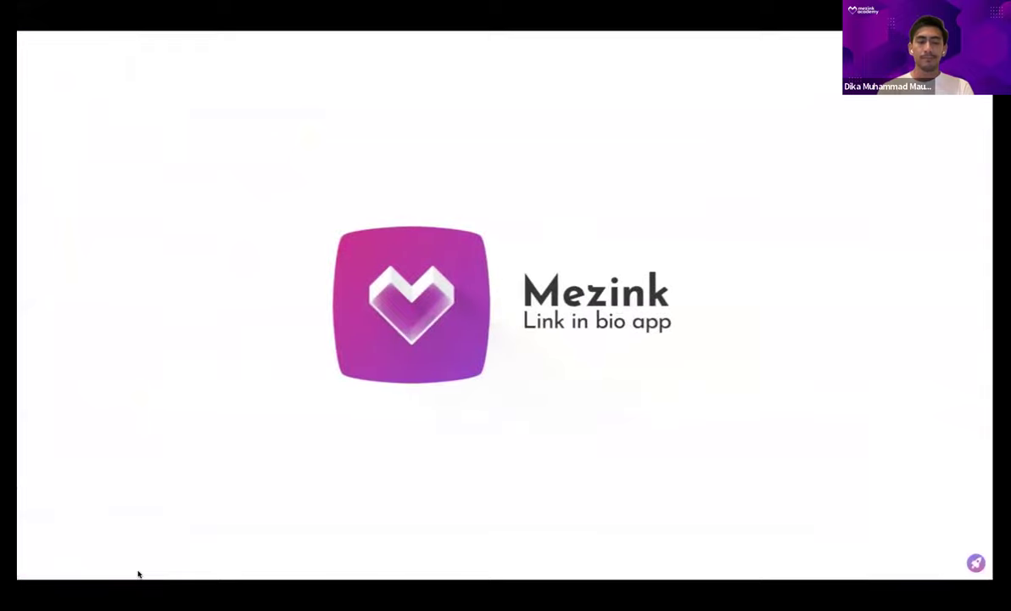
# - Advance the slideshow from the Mezink logo slide to the 'Video Editing 101' event poster
pyautogui.moveTo(80, 589)
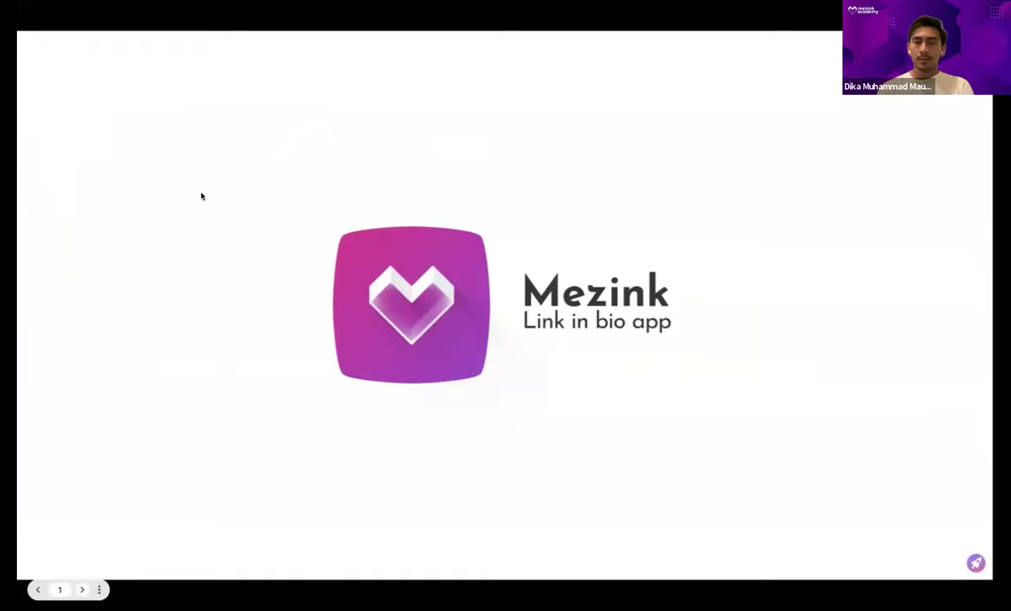
pyautogui.click(201, 194)
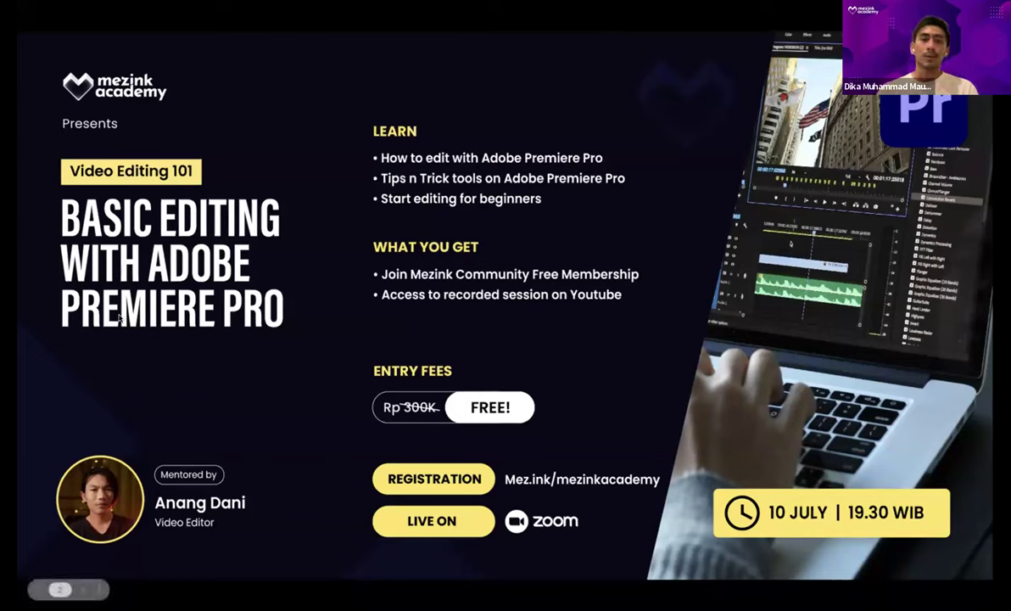
pyautogui.moveTo(73, 589)
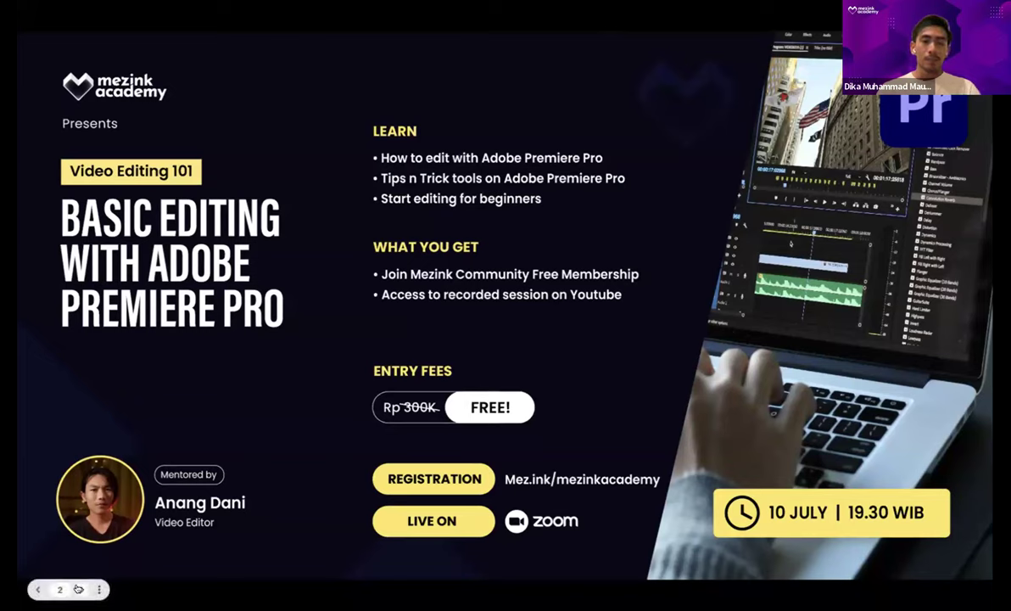
# - Step forward past the mezink academy 2023 title slide to 'Control Center for Everyone'
pyautogui.click(81, 589)
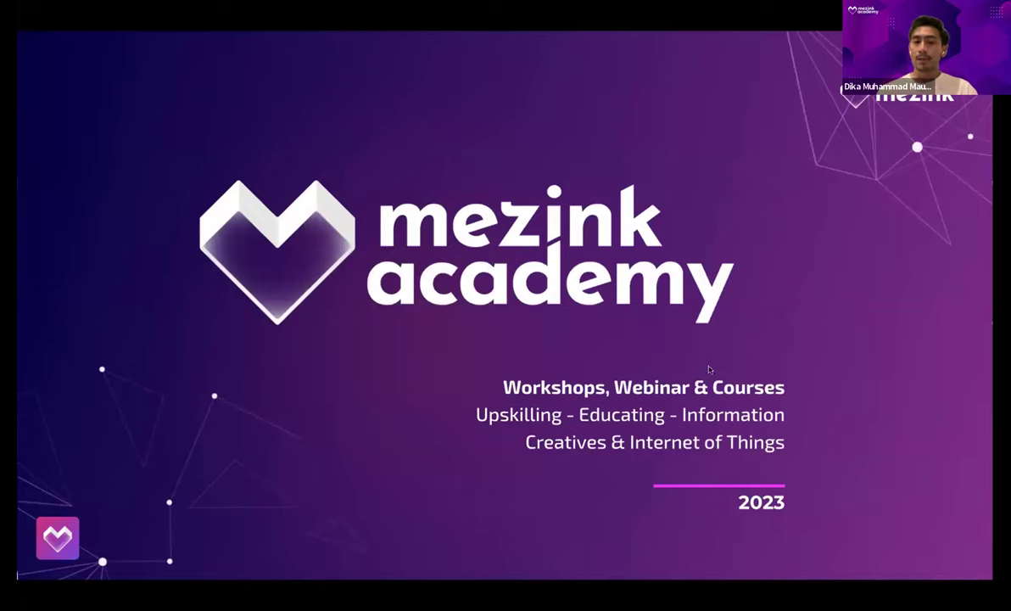
pyautogui.moveTo(77, 526)
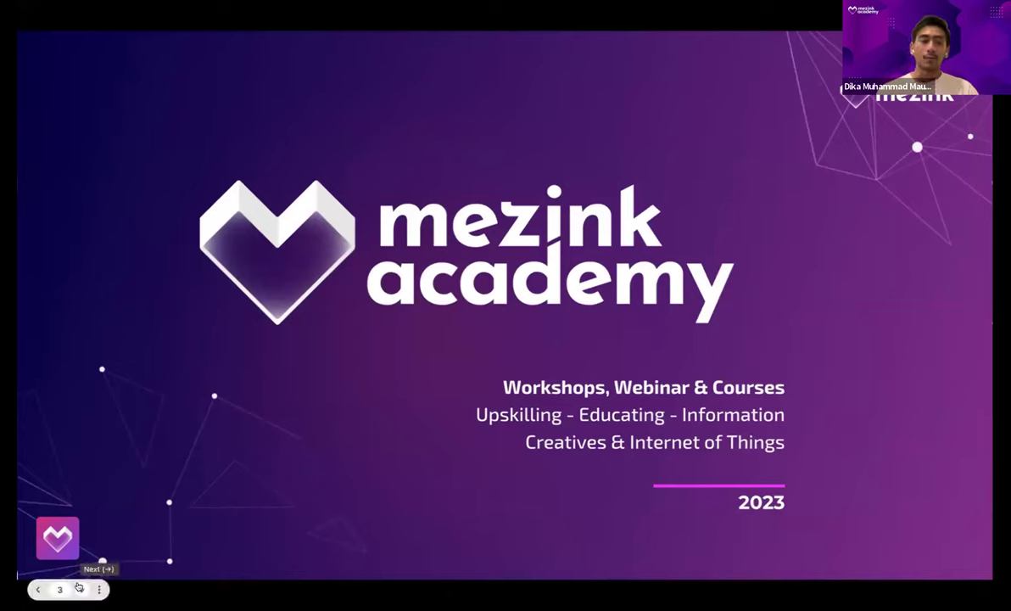
pyautogui.click(78, 587)
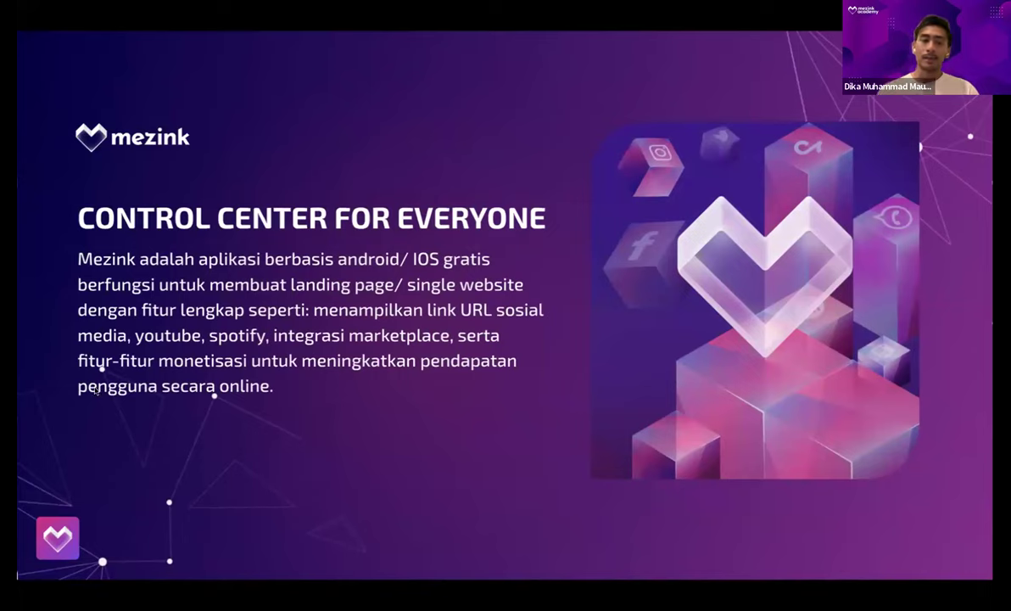
# - Advance past the app screenshots slide to slide 6 on Mezink Premium and certificates
pyautogui.click(438, 473)
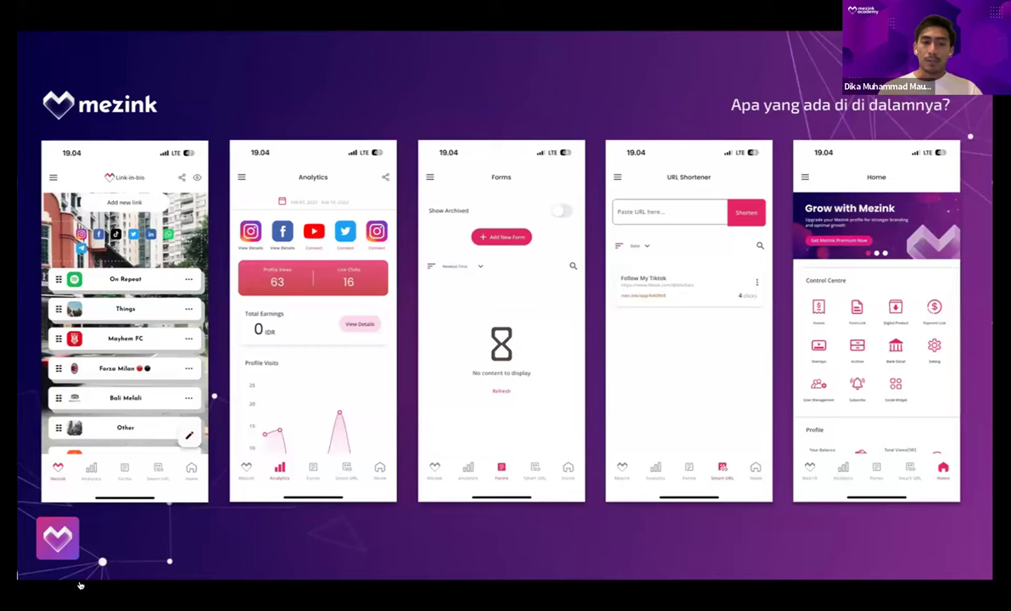
pyautogui.click(80, 587)
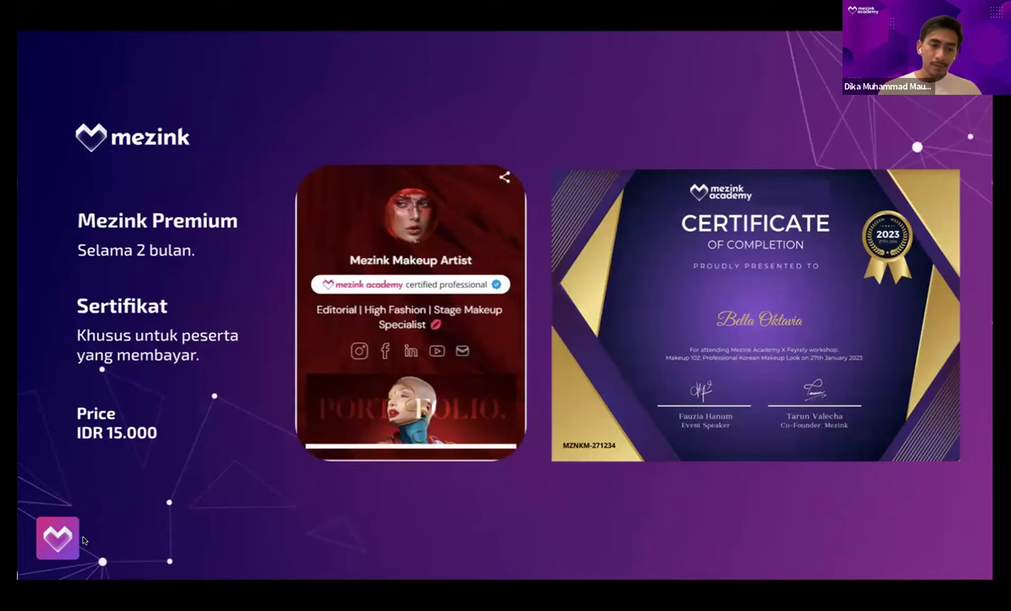
# - Advance the presentation one more slide to finish it
pyautogui.click(79, 589)
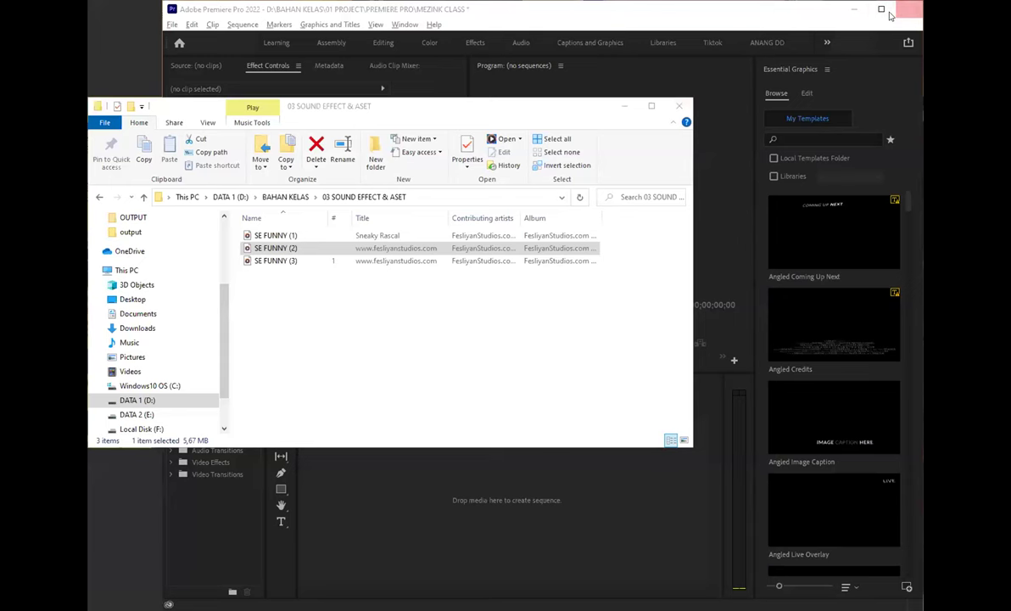
# - Maximize Premiere Pro on the MEZINK CLASS project and minimize File Explorer at BAHAN KELAS
pyautogui.click(881, 10)
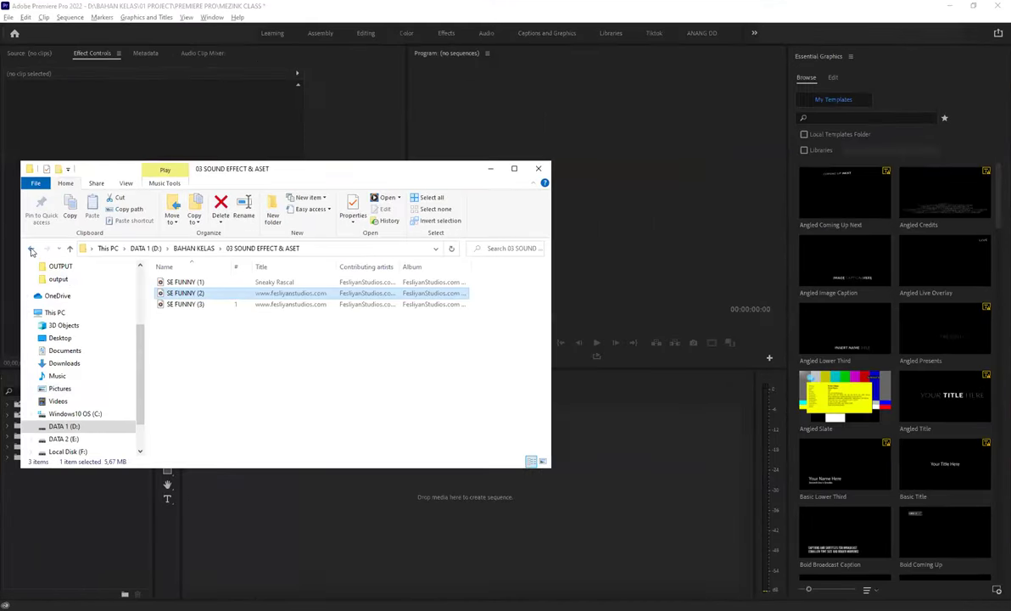
pyautogui.click(32, 251)
pyautogui.click(491, 168)
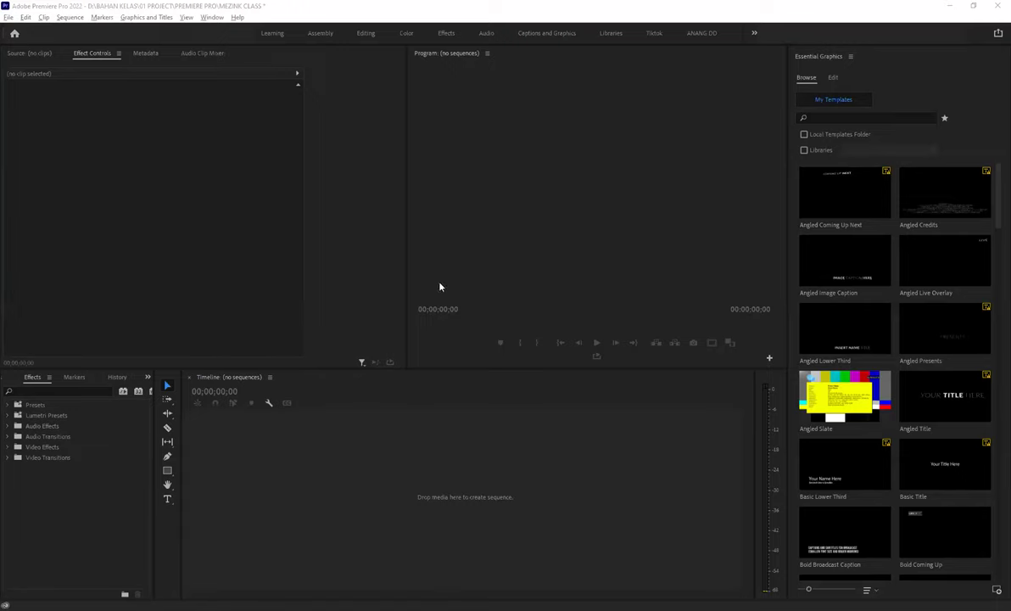
pyautogui.click(707, 389)
# - Close the Metadata and Audio Clip Mixer panels, leaving Source and Effect Controls
pyautogui.click(163, 55)
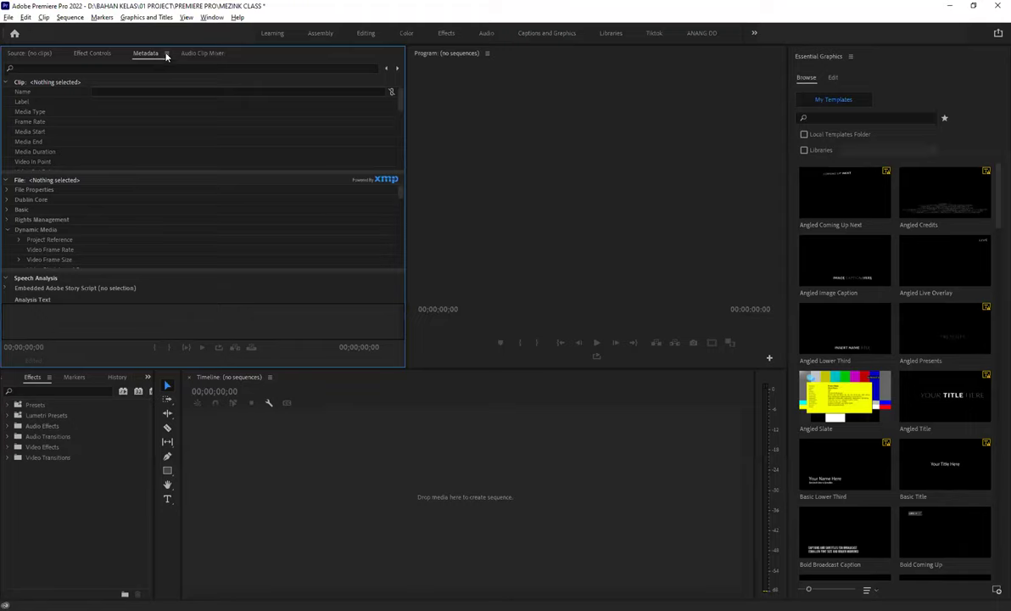
pyautogui.click(167, 53)
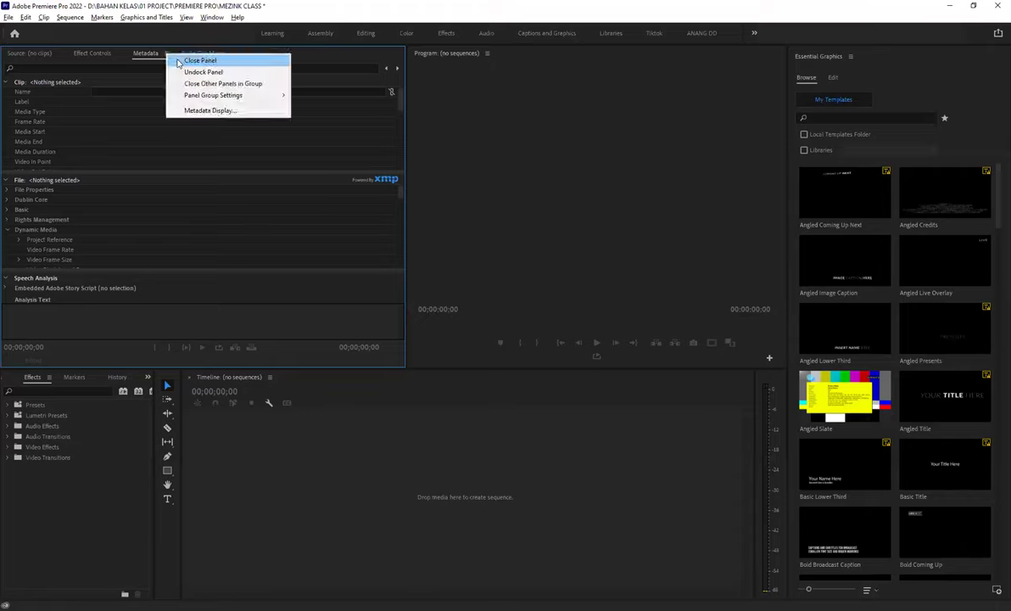
pyautogui.click(179, 61)
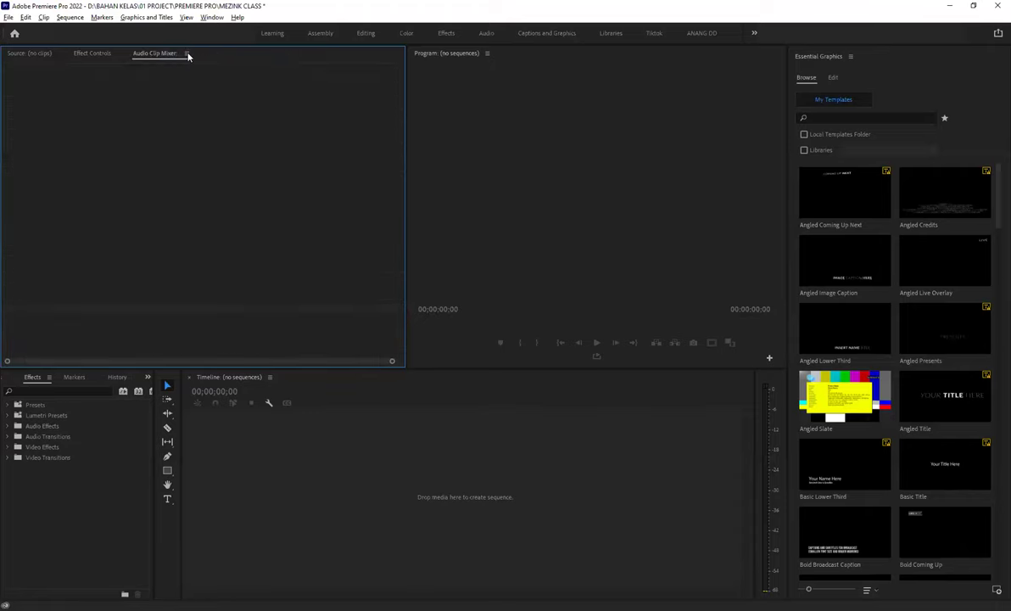
pyautogui.click(188, 53)
pyautogui.click(206, 61)
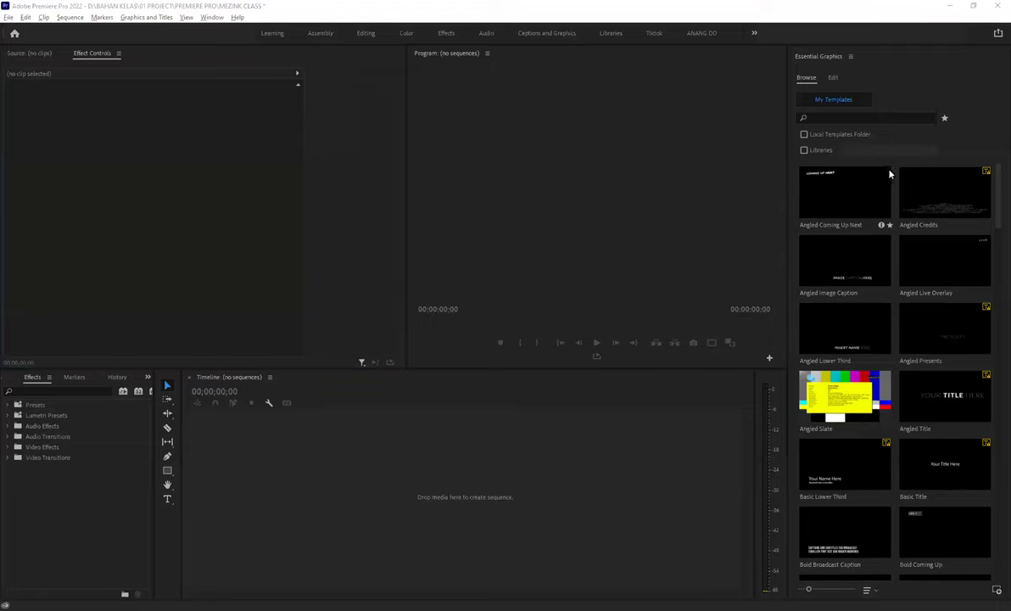
# - Close the Essential Graphics, Libraries and Info panels
pyautogui.click(852, 57)
pyautogui.click(869, 65)
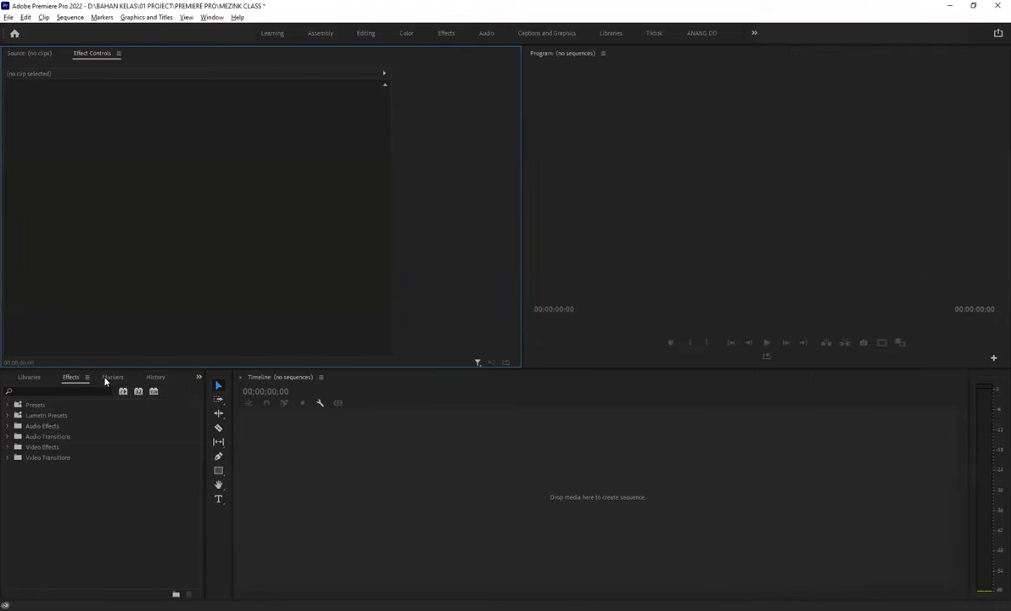
pyautogui.click(34, 377)
pyautogui.click(53, 377)
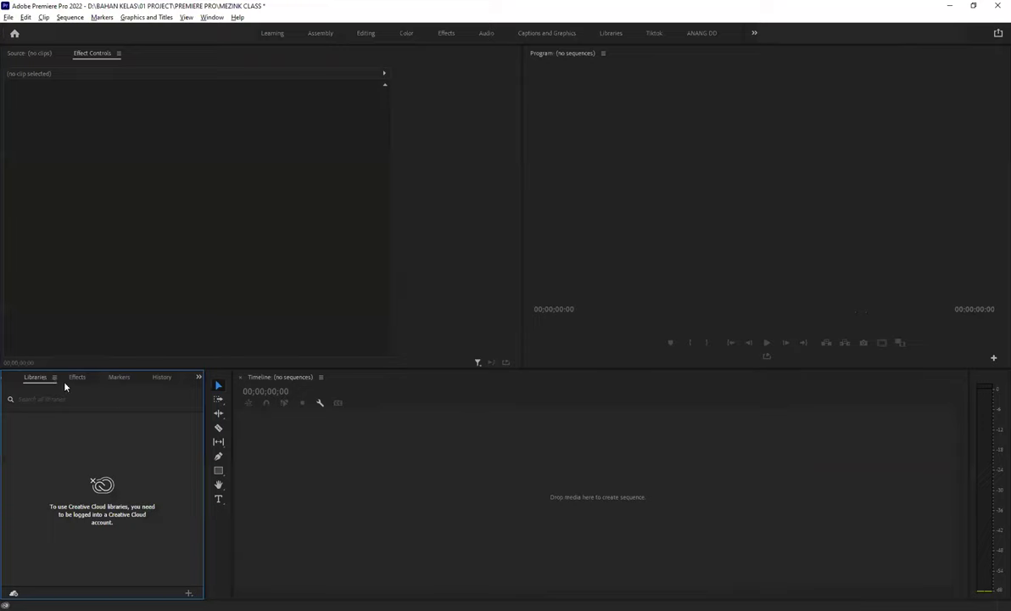
pyautogui.click(65, 386)
pyautogui.click(36, 380)
pyautogui.click(48, 377)
pyautogui.click(68, 384)
# - Close Media Browser, Markers and History, then widen Effects and shorten the lower panel row
pyautogui.click(34, 378)
pyautogui.click(74, 378)
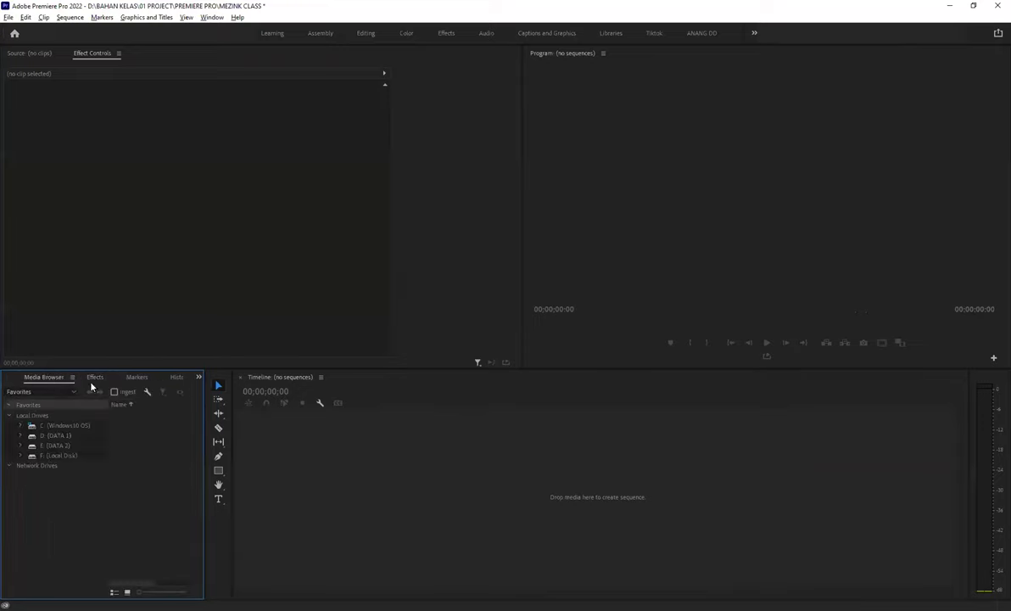
pyautogui.click(93, 387)
pyautogui.click(114, 378)
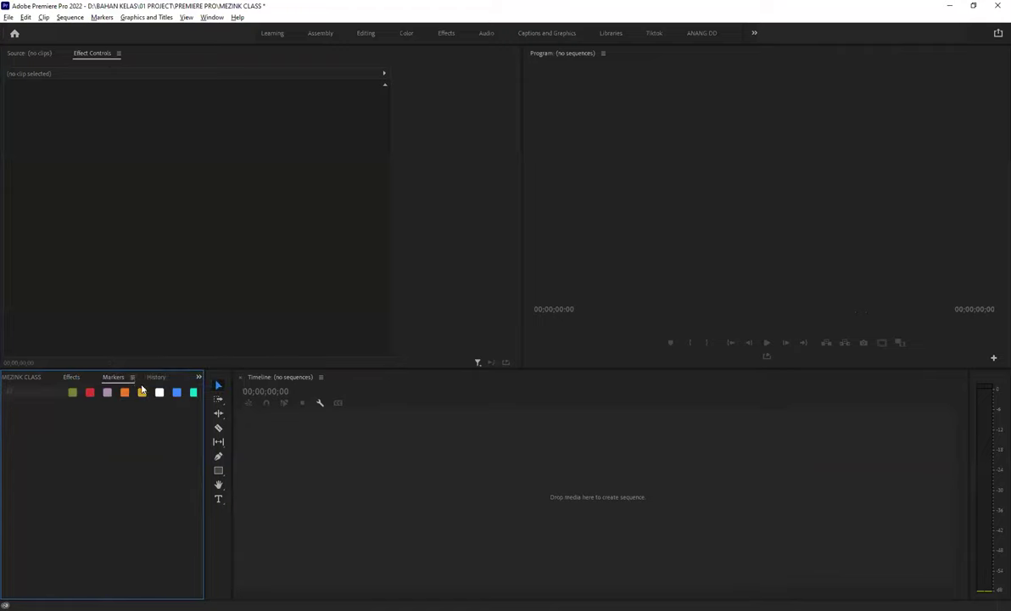
pyautogui.click(132, 376)
pyautogui.click(151, 386)
pyautogui.click(156, 377)
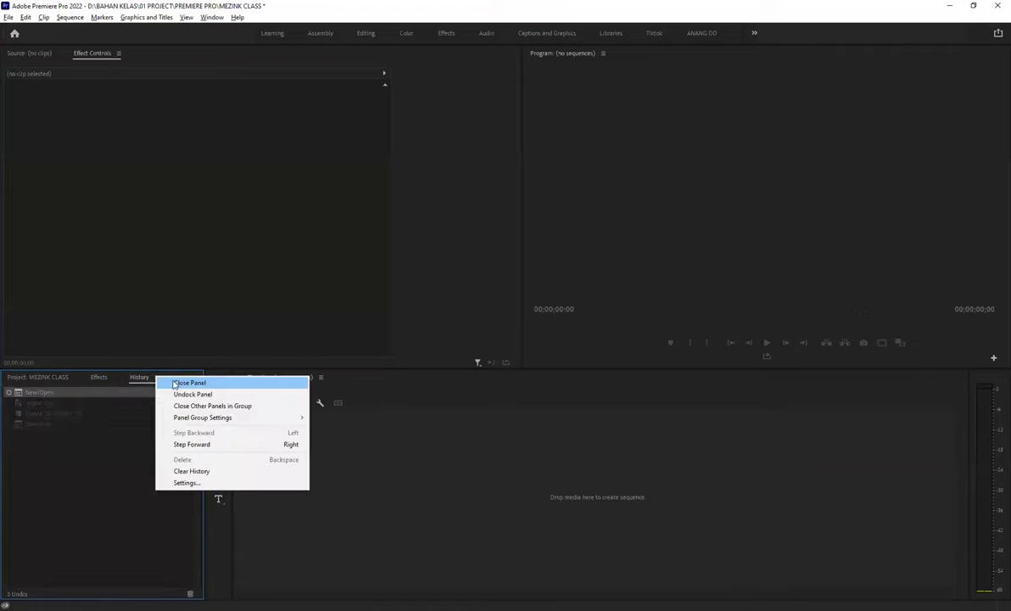
pyautogui.click(170, 385)
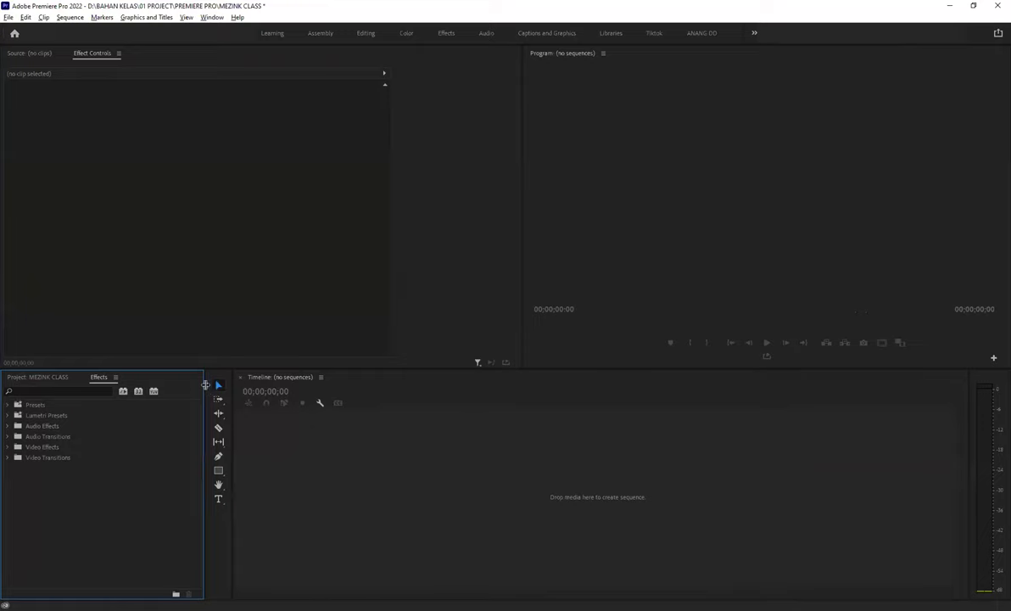
pyautogui.moveTo(205, 384); pyautogui.dragTo(300, 384)
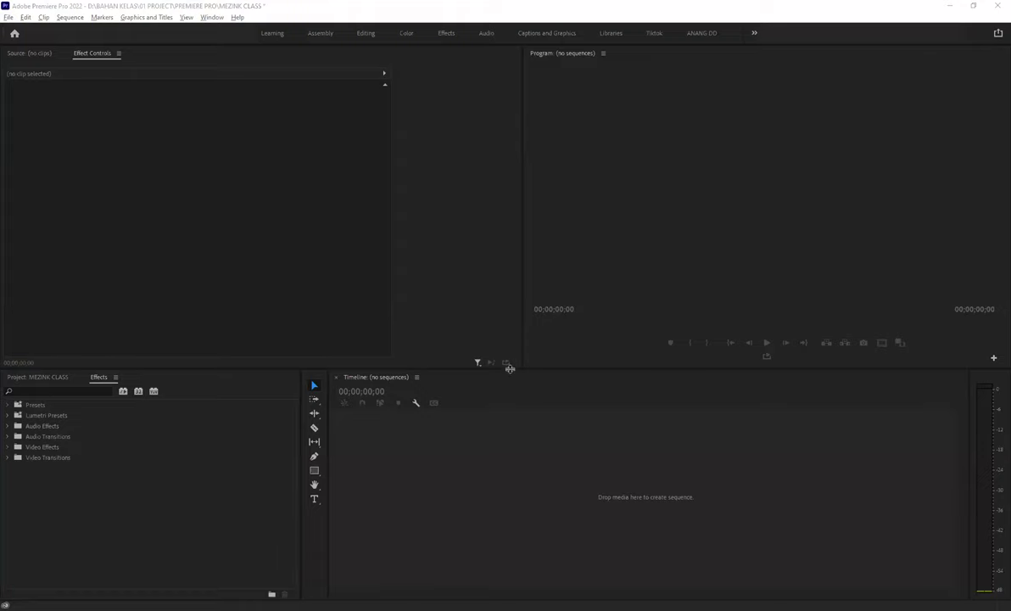
pyautogui.moveTo(509, 367); pyautogui.dragTo(509, 374)
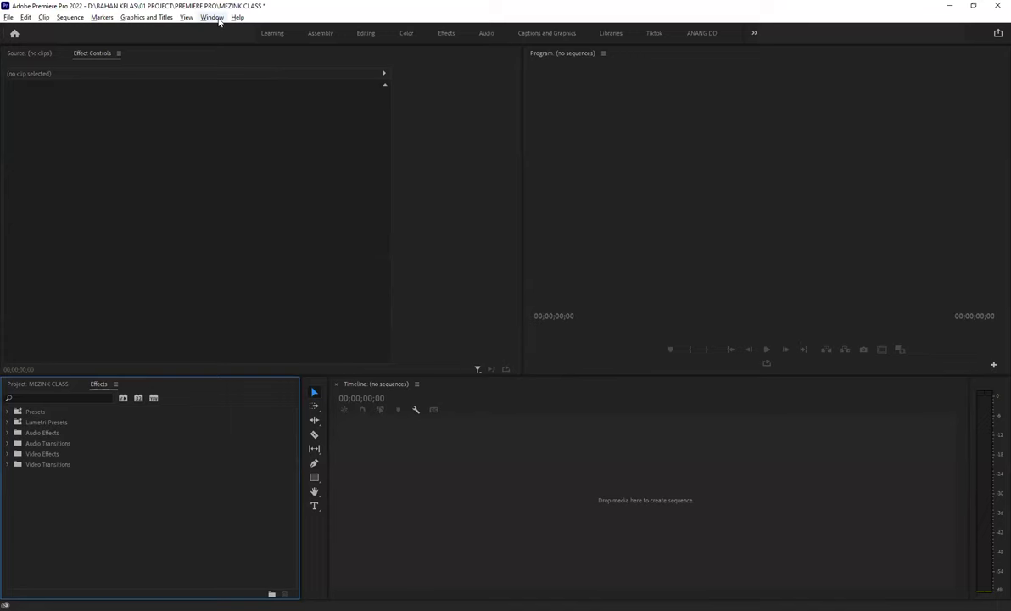
# - Save the trimmed layout as a new workspace named after the user
pyautogui.click(212, 18)
pyautogui.moveTo(252, 32)
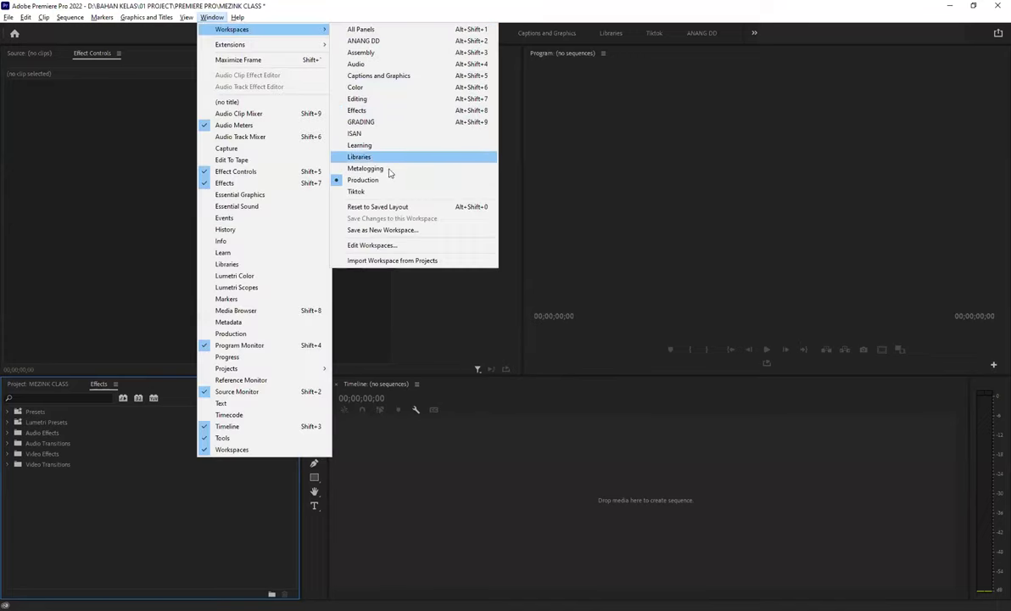
pyautogui.click(384, 231)
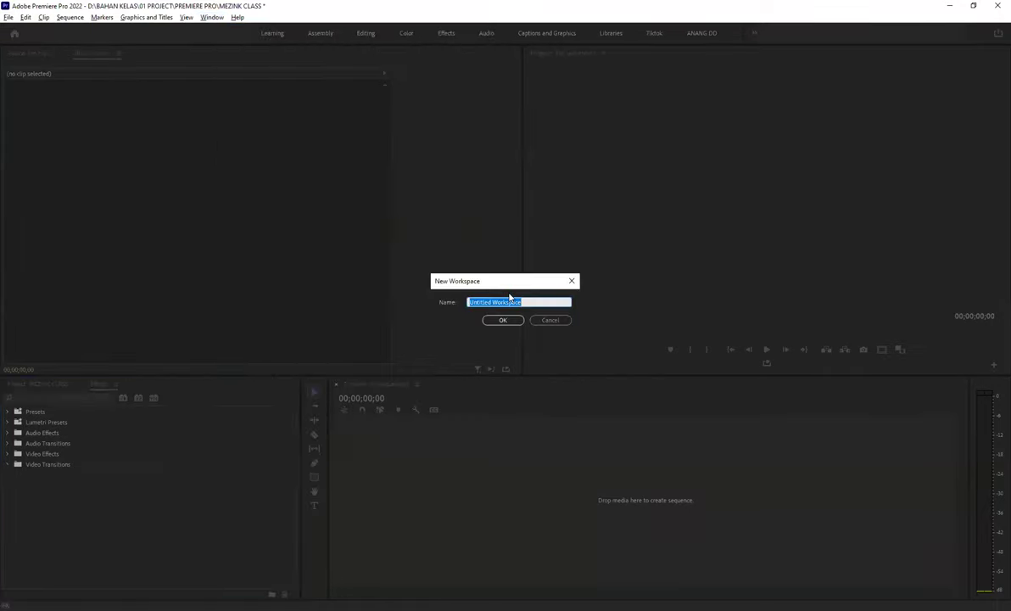
pyautogui.write('ANANG DAN')
pyautogui.click(516, 319)
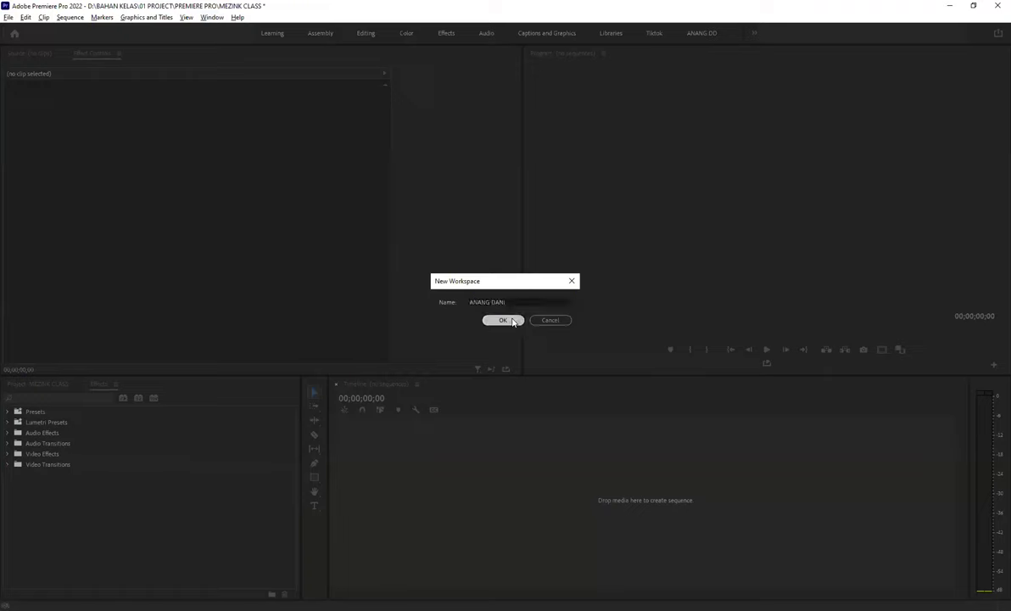
# - Switch to the All Panels workspace
pyautogui.click(755, 34)
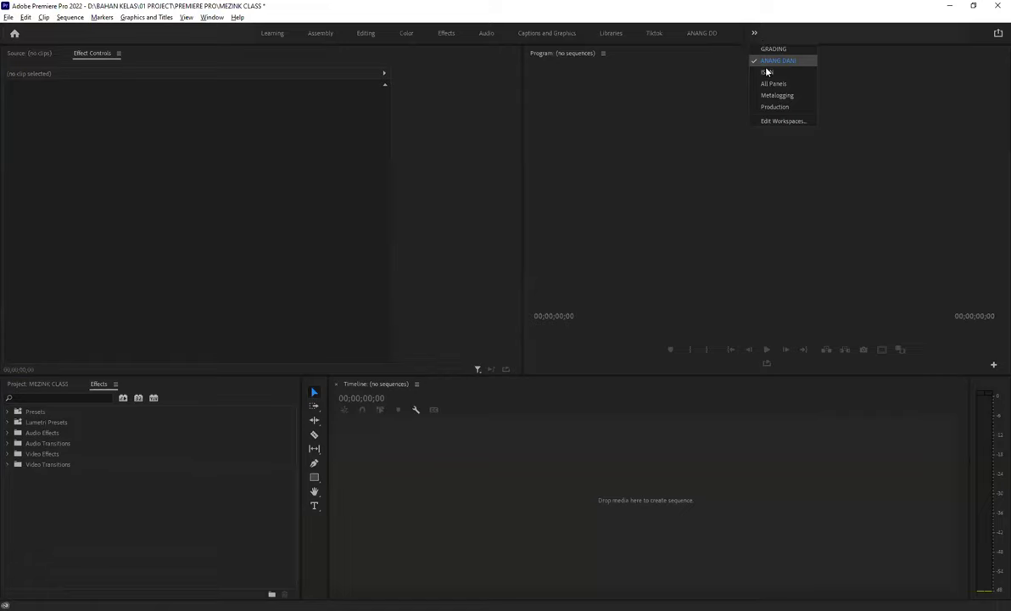
pyautogui.click(757, 33)
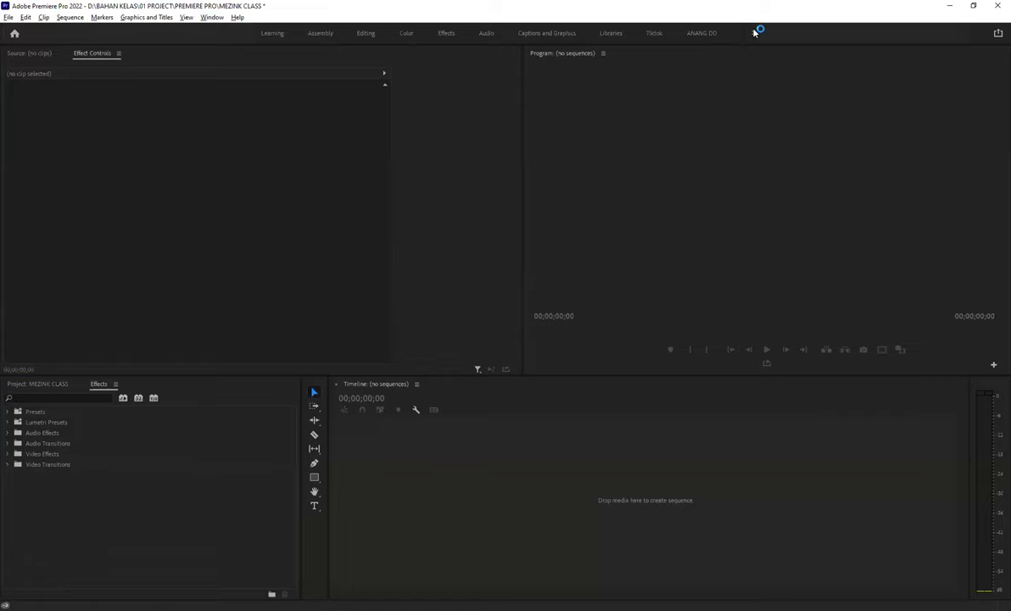
pyautogui.click(754, 33)
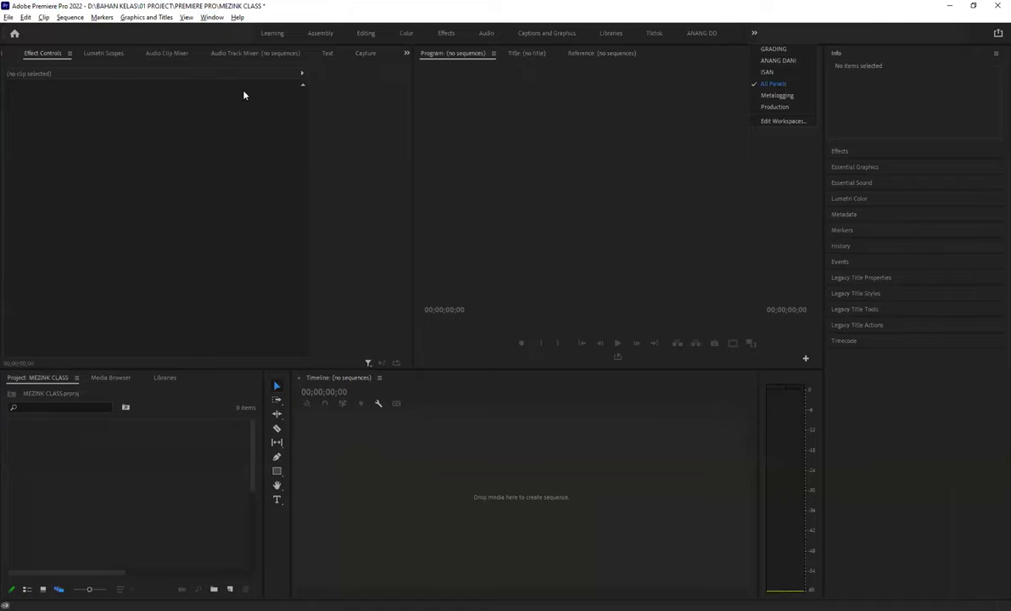
# - Switch back to the saved custom workspace and bring the Source monitor to the front
pyautogui.click(754, 33)
pyautogui.click(755, 34)
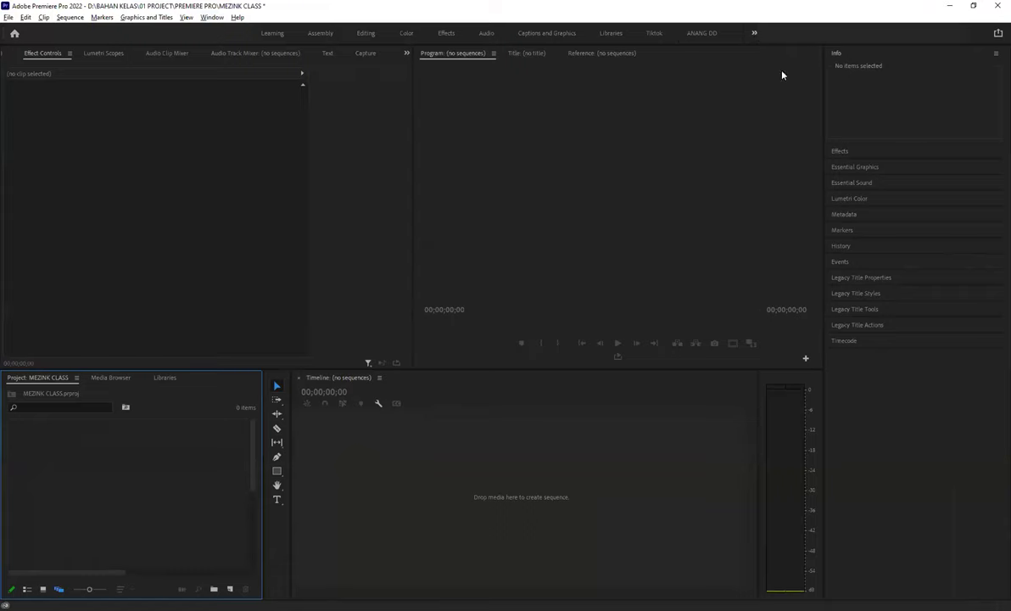
pyautogui.click(778, 61)
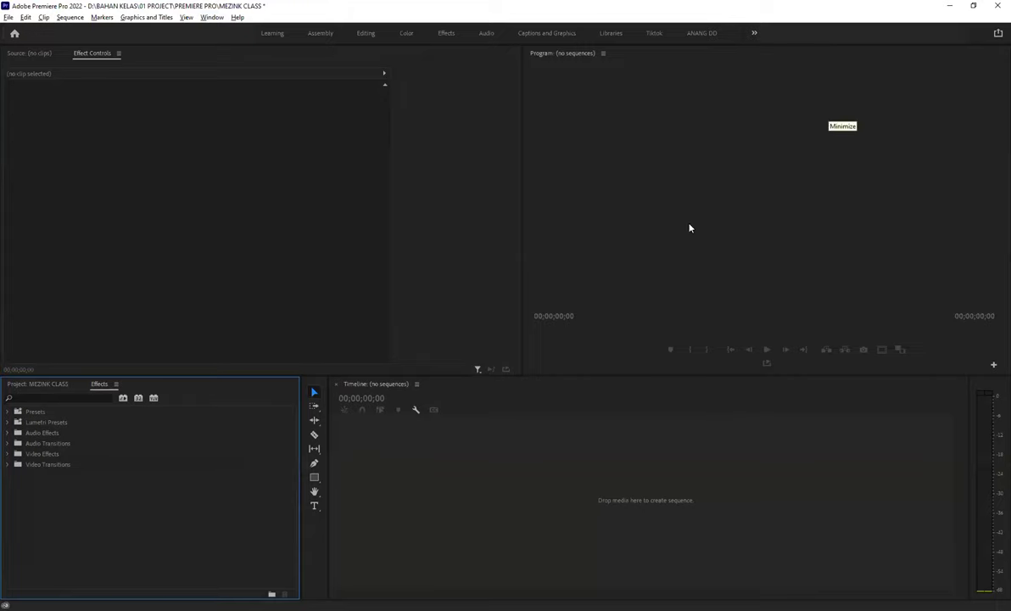
pyautogui.click(27, 53)
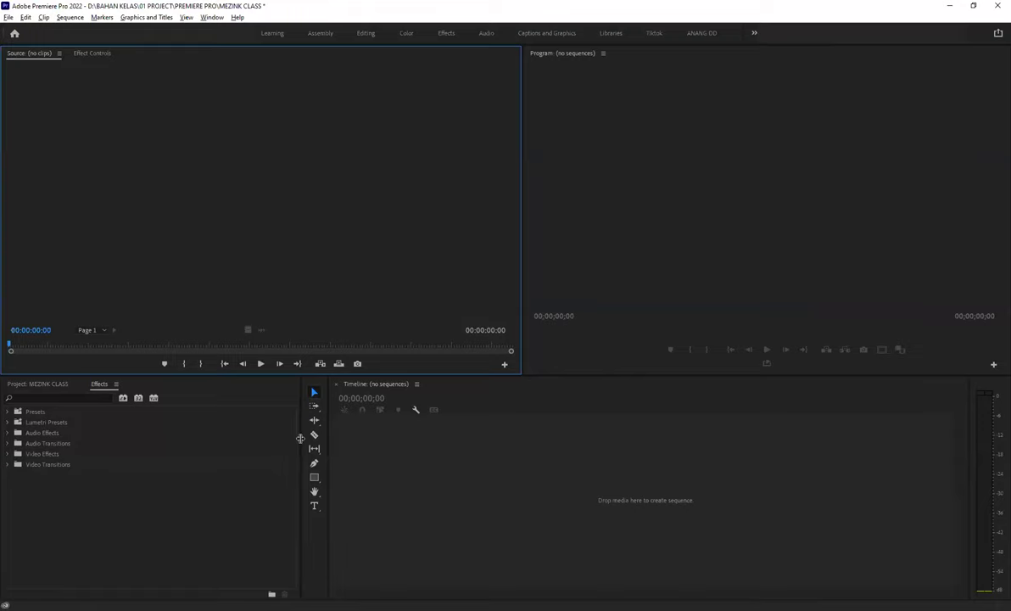
# - Widen Effects slightly, show the empty MEZINK CLASS bin, then switch to the BAHAN KELAS Explorer window
pyautogui.moveTo(301, 434); pyautogui.dragTo(305, 435)
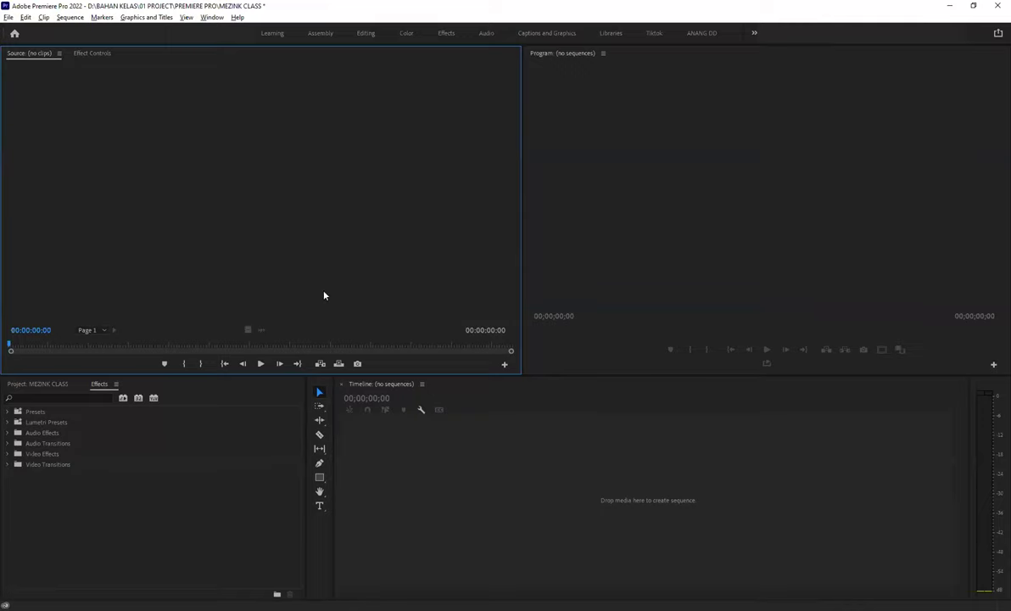
pyautogui.click(59, 385)
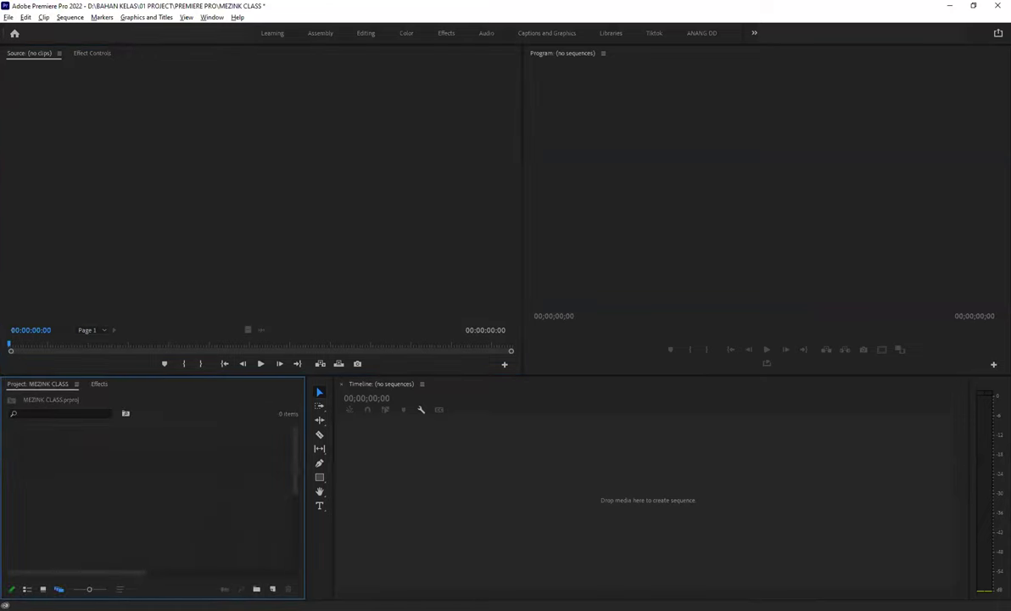
pyautogui.hotkey('alt', 'Tab')
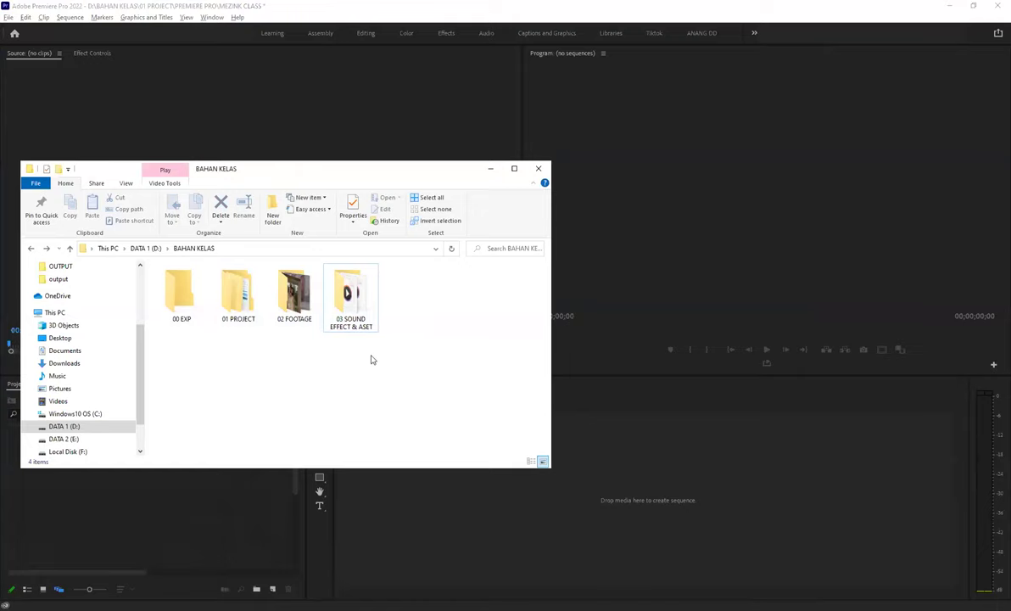
pyautogui.moveTo(385, 362)
pyautogui.mouseDown()
pyautogui.moveTo(222, 311)
pyautogui.moveTo(157, 270)
pyautogui.mouseUp()
pyautogui.click(215, 361)
pyautogui.doubleClick(287, 165)
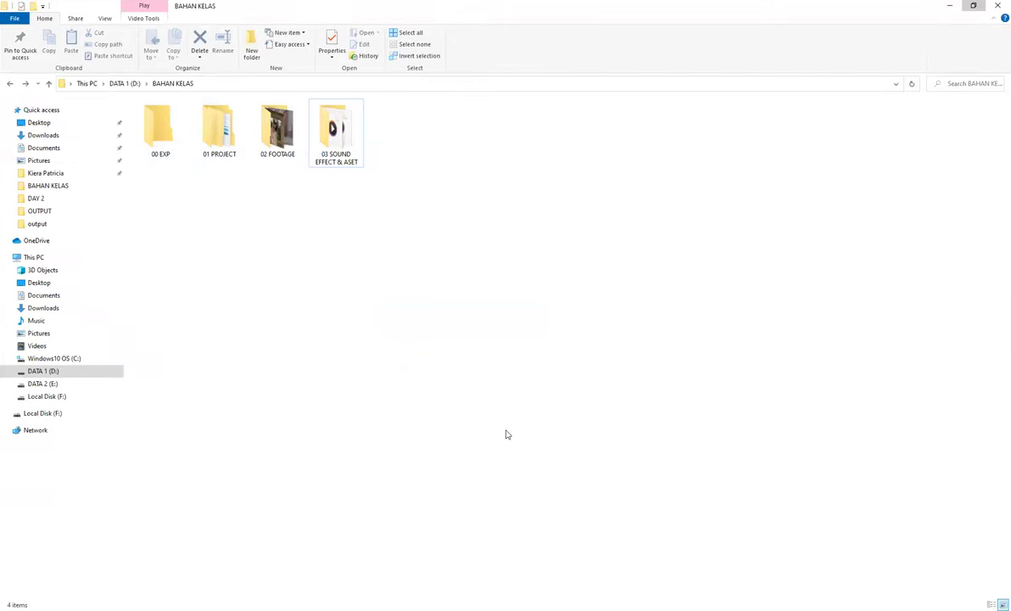
pyautogui.press('super+Down')
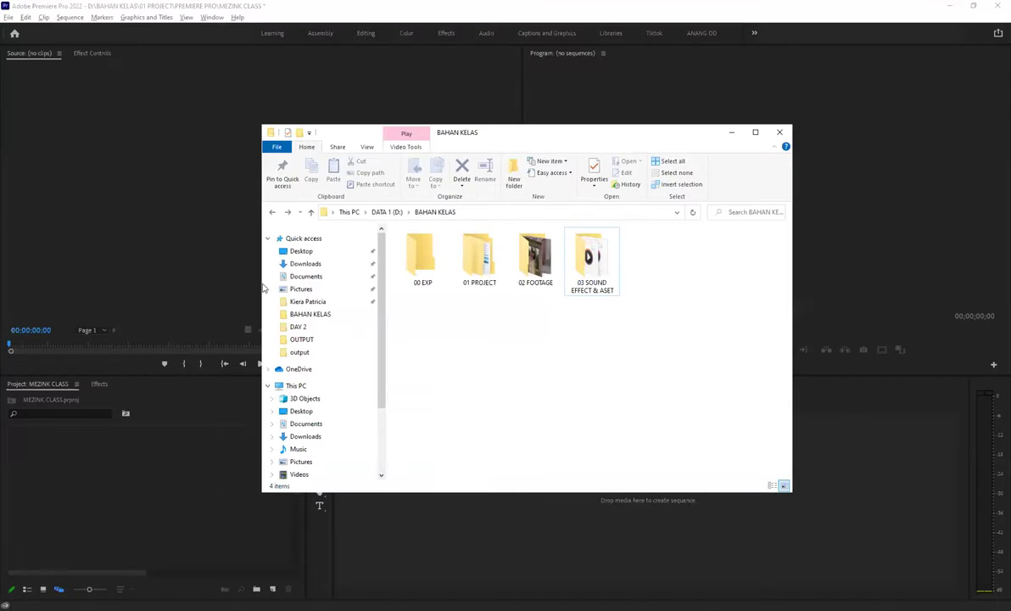
pyautogui.moveTo(301, 288); pyautogui.dragTo(633, 277)
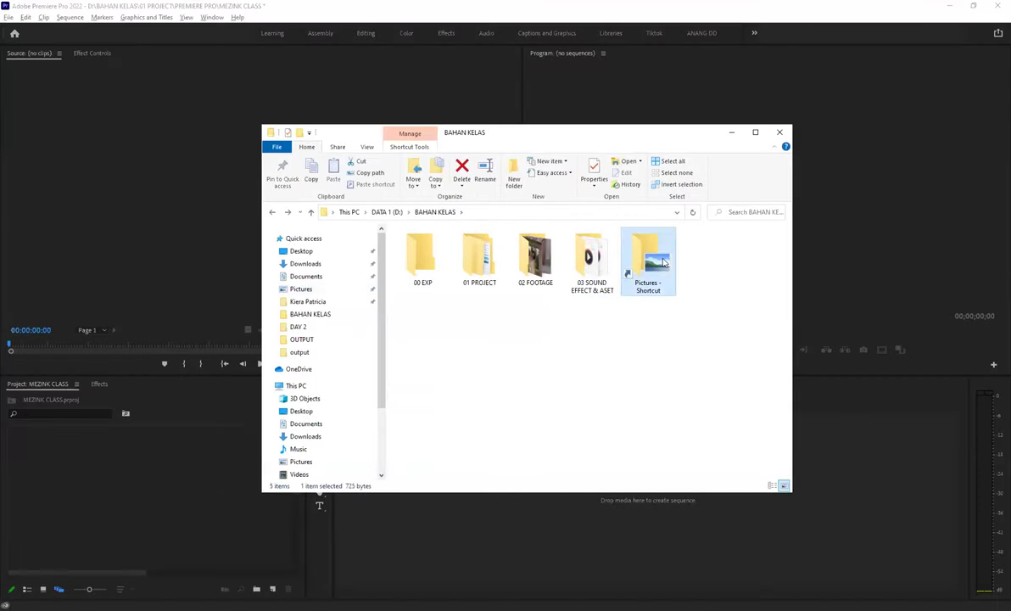
pyautogui.hotkey('ctrl', 'z')
pyautogui.click(423, 254)
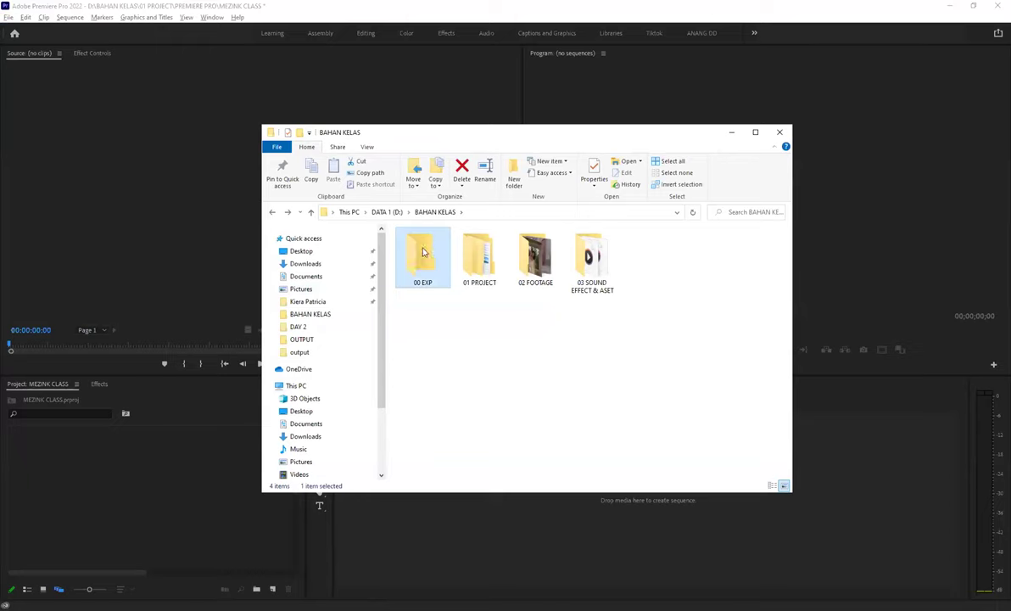
pyautogui.doubleClick(477, 259)
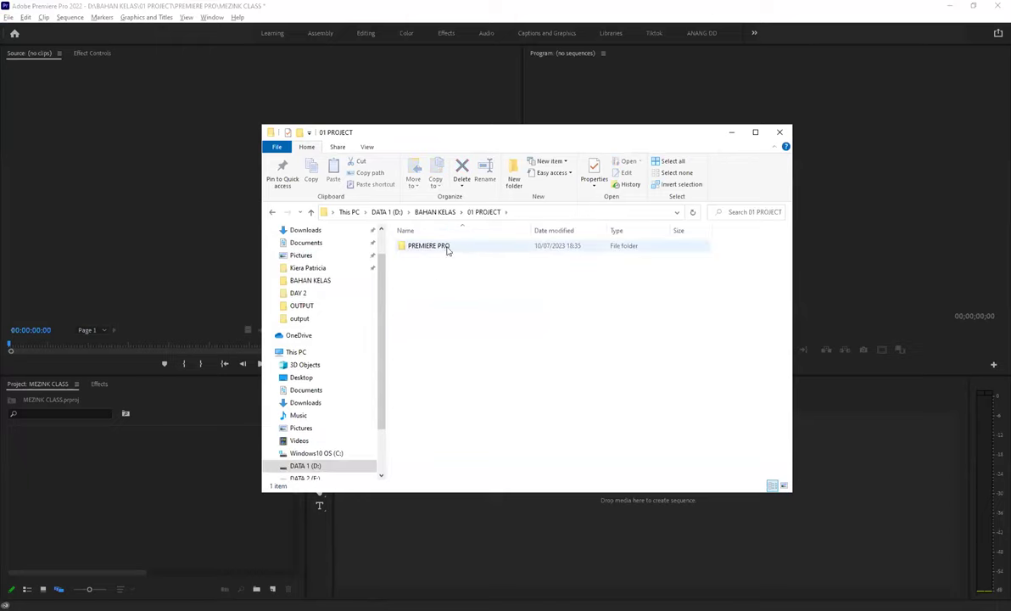
pyautogui.doubleClick(442, 246)
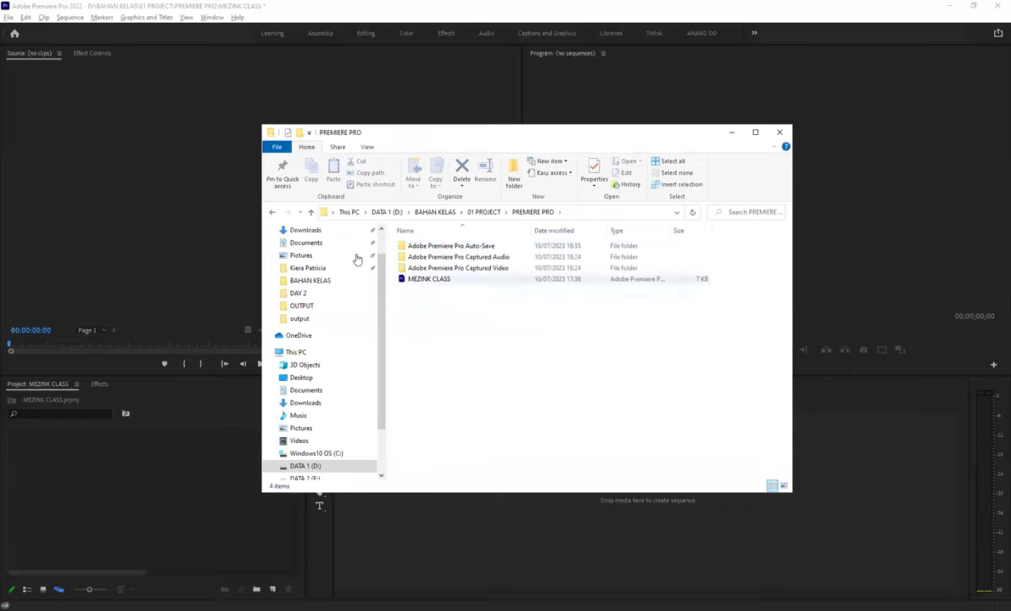
pyautogui.click(272, 212)
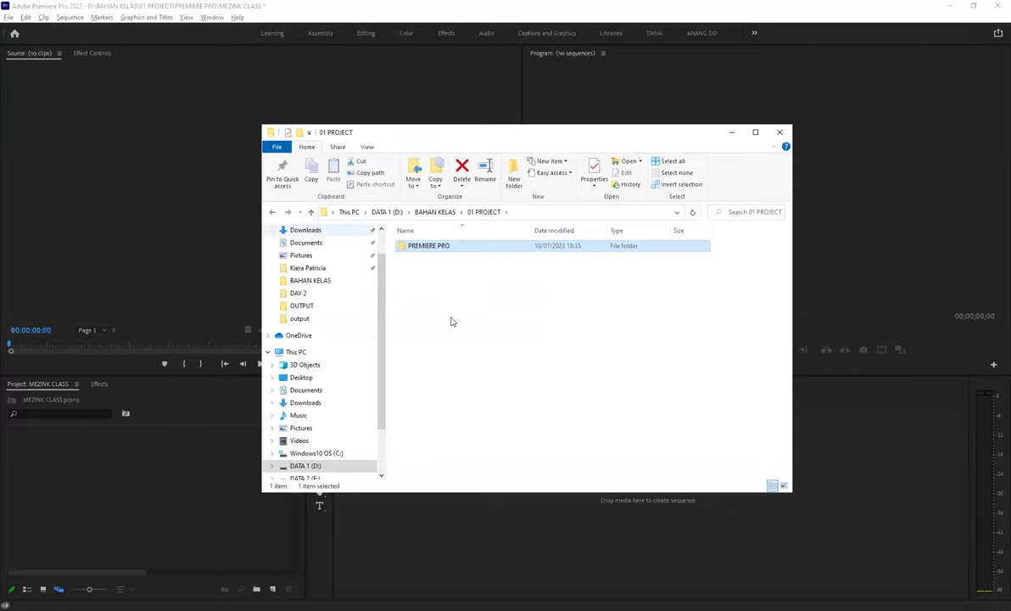
pyautogui.rightClick(440, 286)
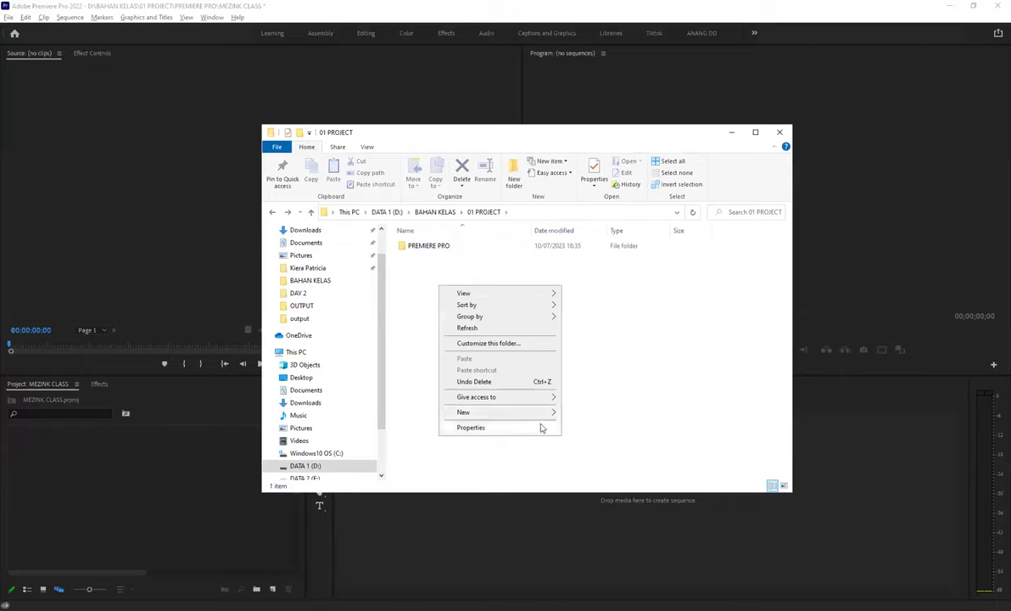
pyautogui.click(708, 390)
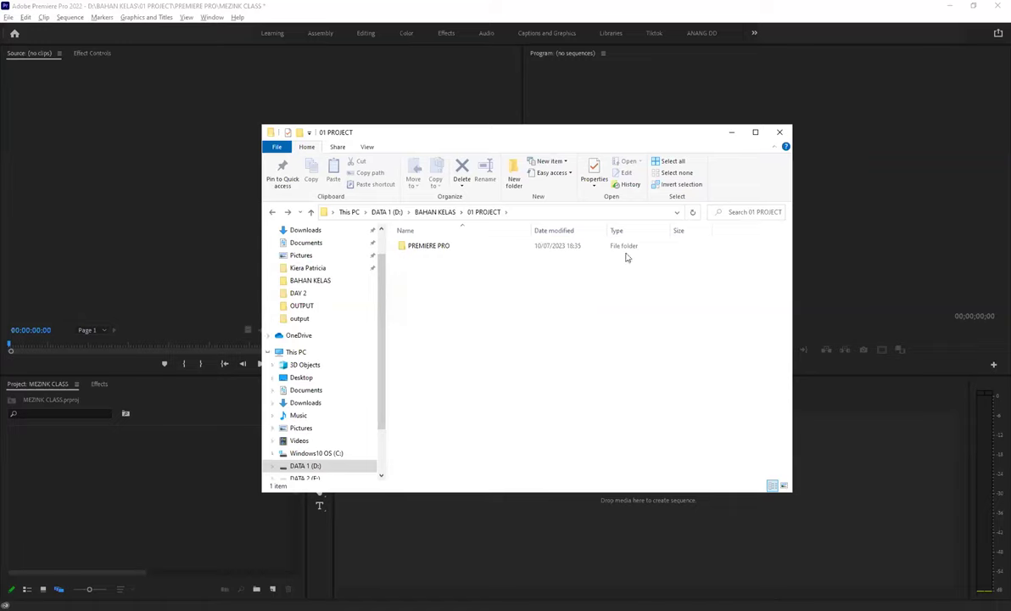
pyautogui.click(310, 211)
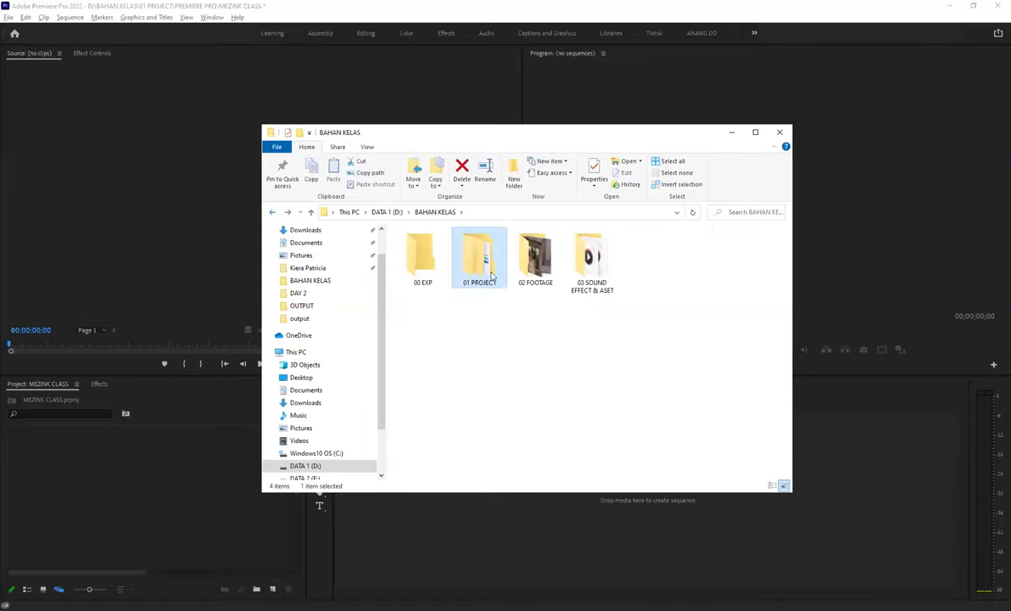
pyautogui.doubleClick(542, 263)
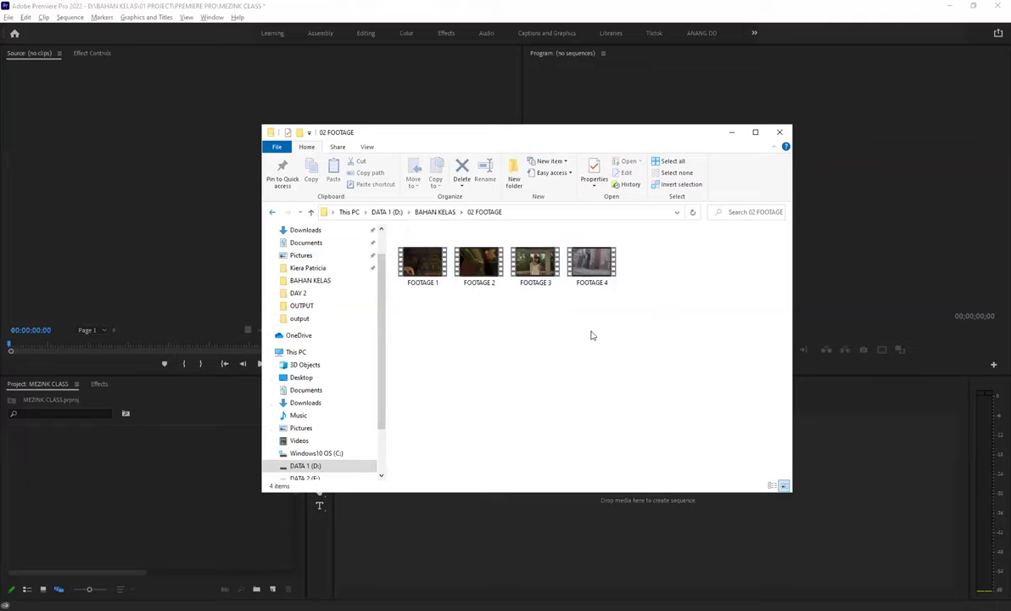
pyautogui.click(271, 211)
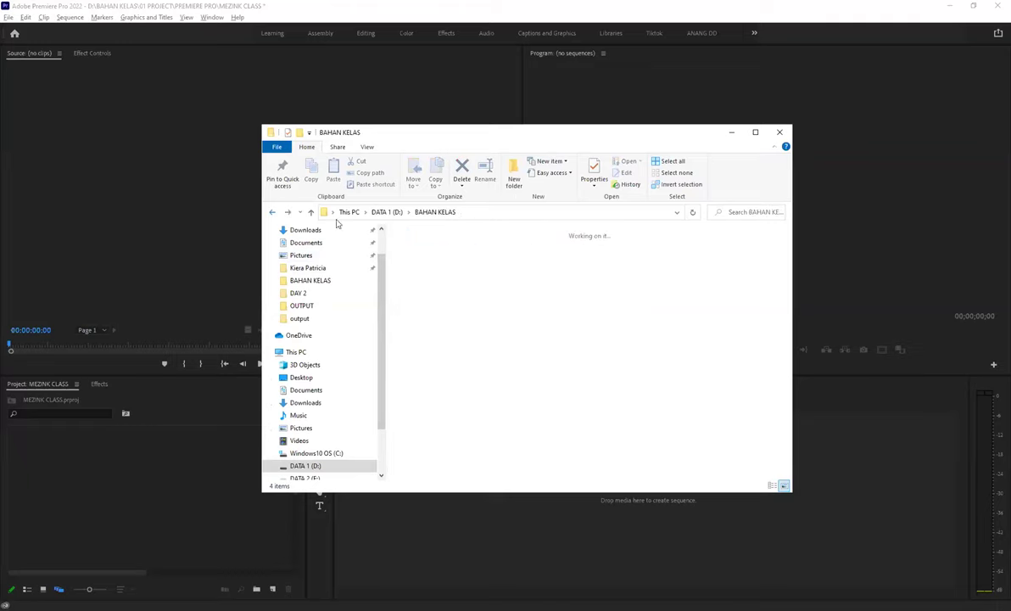
pyautogui.doubleClick(553, 278)
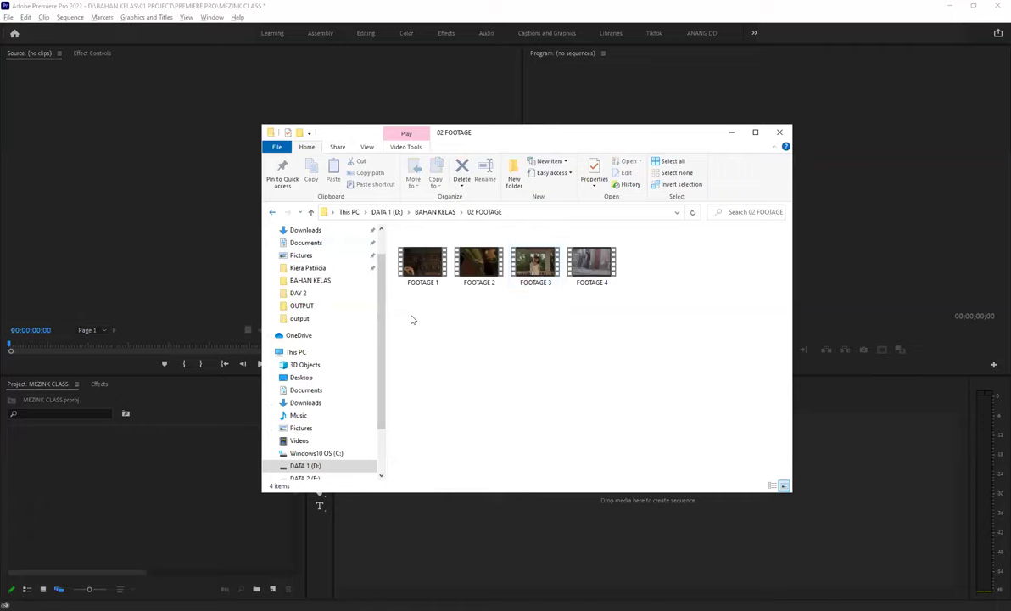
pyautogui.rightClick(410, 319)
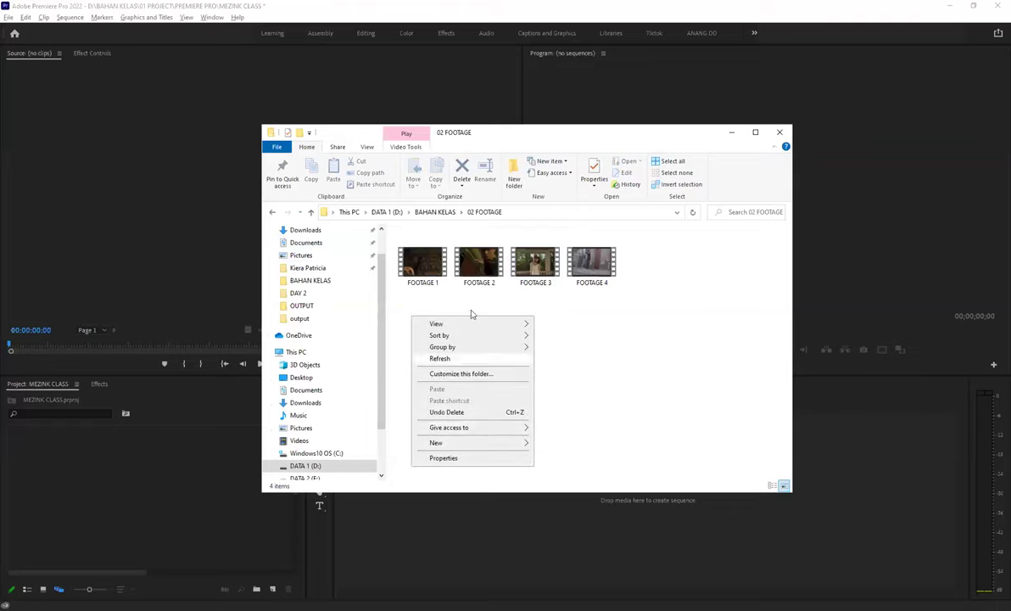
pyautogui.click(647, 381)
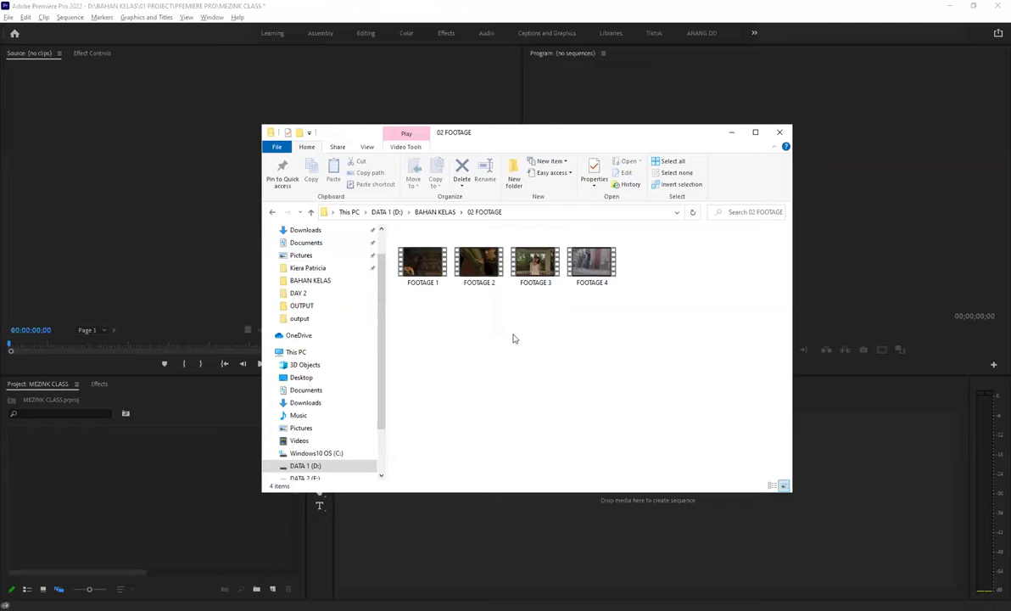
pyautogui.click(271, 212)
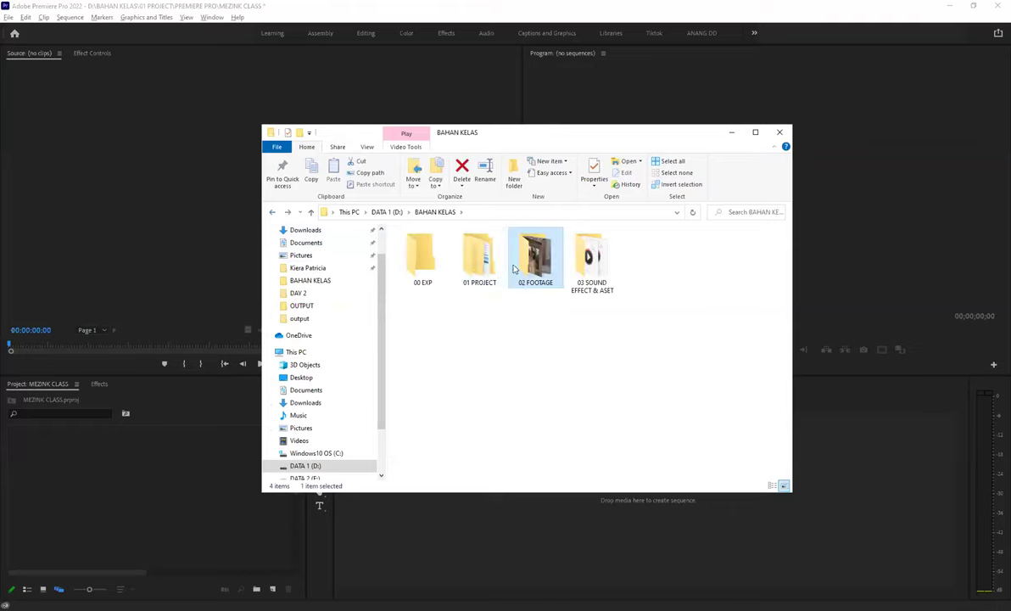
pyautogui.doubleClick(589, 261)
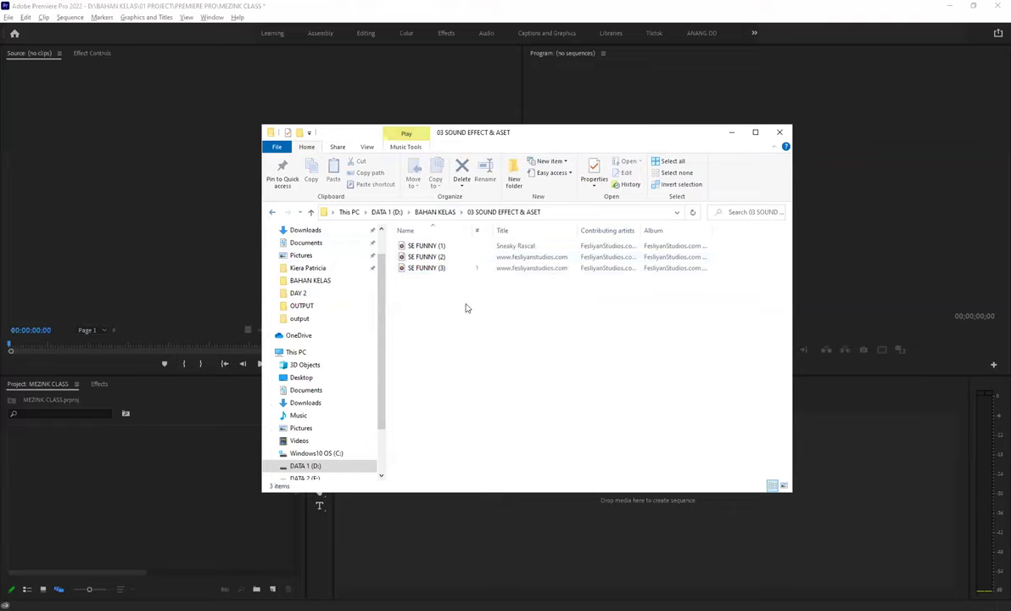
pyautogui.click(273, 213)
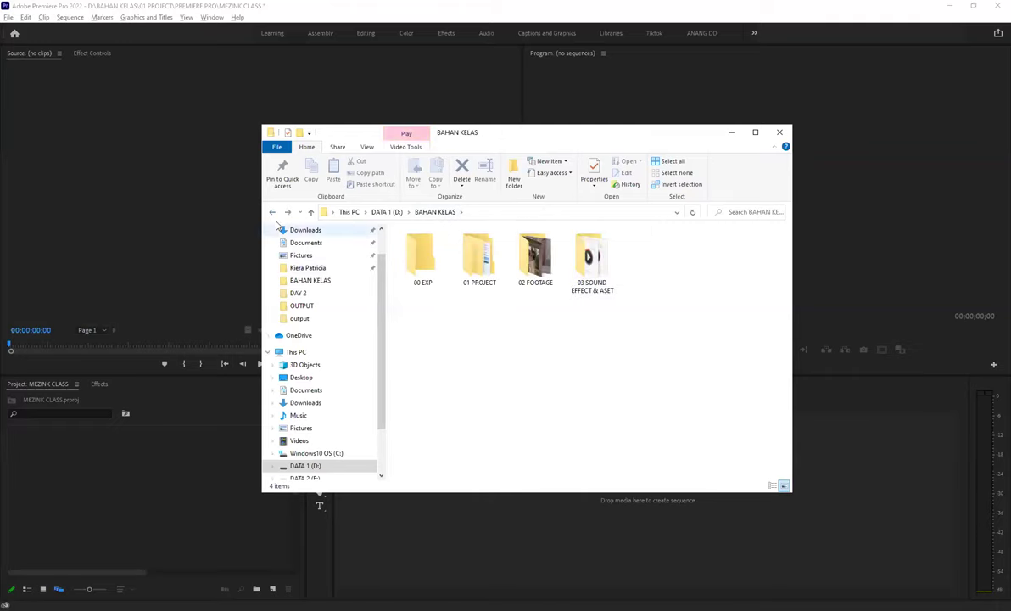
# - Import the four selected class folders into the MEZINK CLASS project
pyautogui.moveTo(644, 363); pyautogui.dragTo(420, 255)
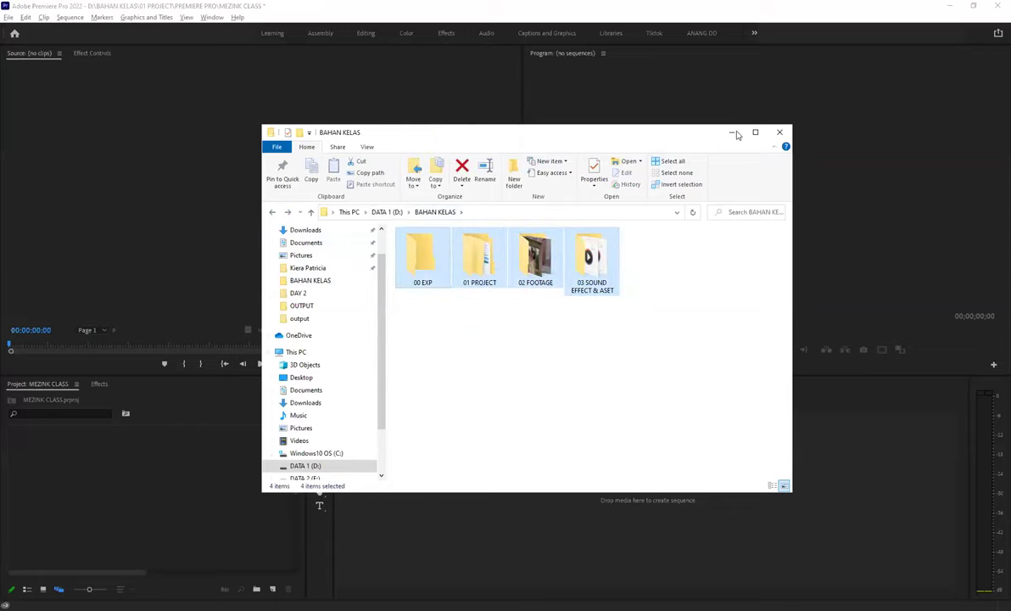
pyautogui.moveTo(479, 259); pyautogui.dragTo(525, 391)
pyautogui.click(513, 369)
pyautogui.click(517, 370)
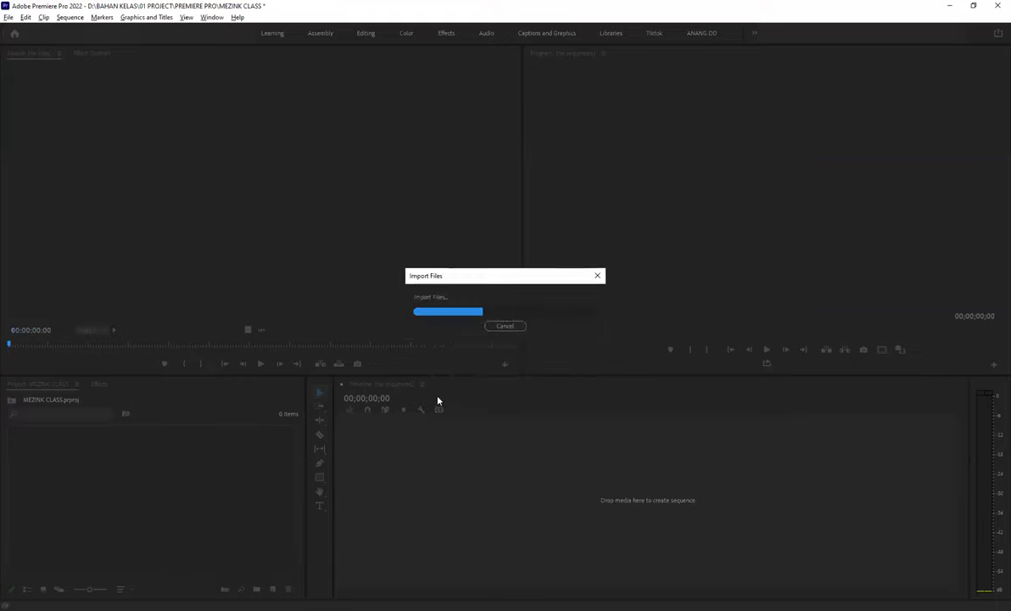
# - Create a new empty bin in the project, then delete it
pyautogui.scroll(-1, 278, 509)
pyautogui.click(257, 590)
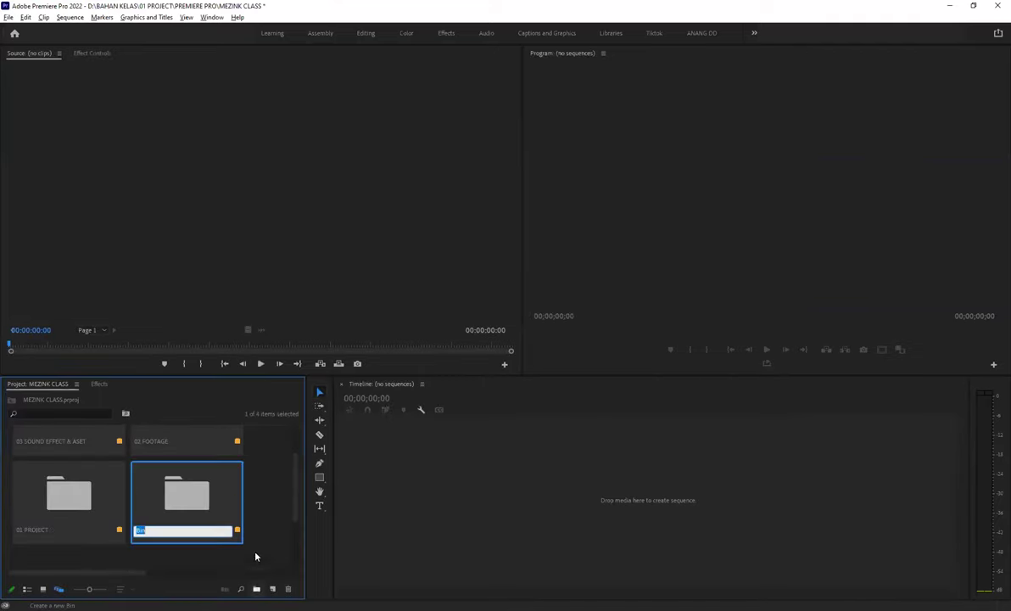
pyautogui.click(213, 505)
pyautogui.press('Delete')
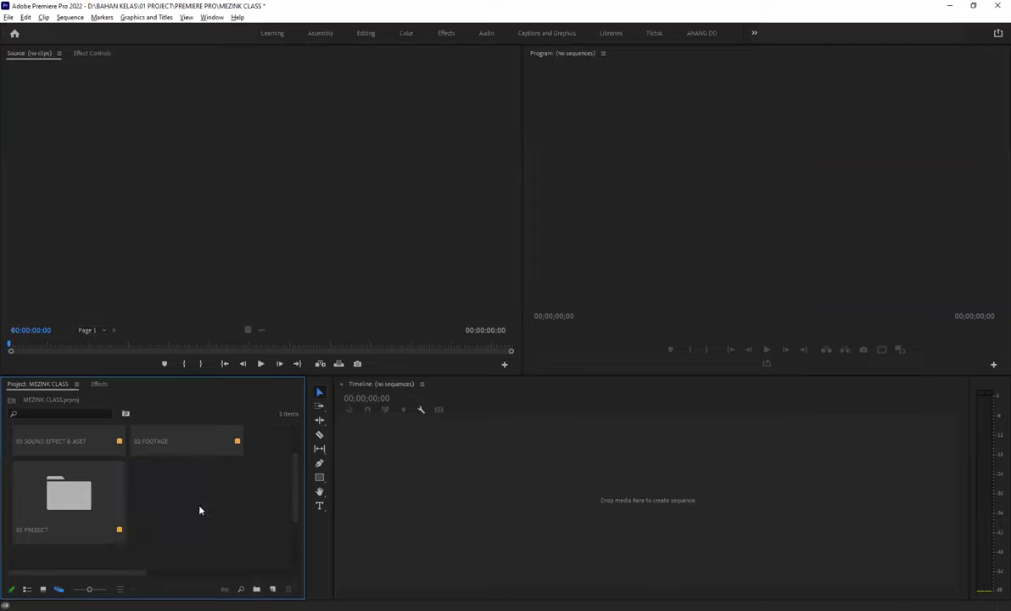
# - Open the 02 FOOTAGE bin to look over its four clips, then close that bin panel
pyautogui.doubleClick(190, 469)
pyautogui.scroll(-1, 266, 478)
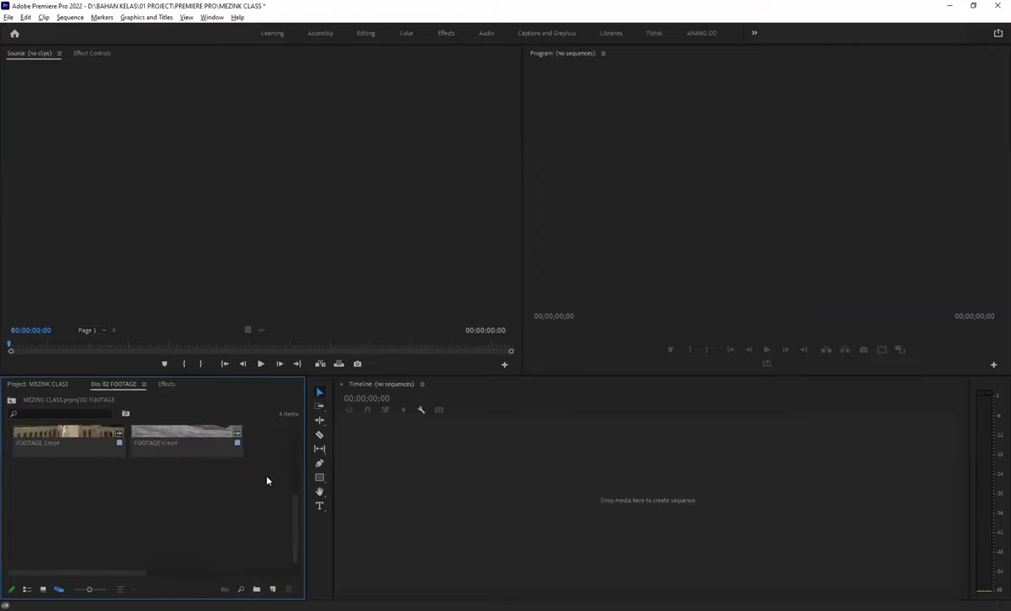
pyautogui.scroll(1, 79, 451)
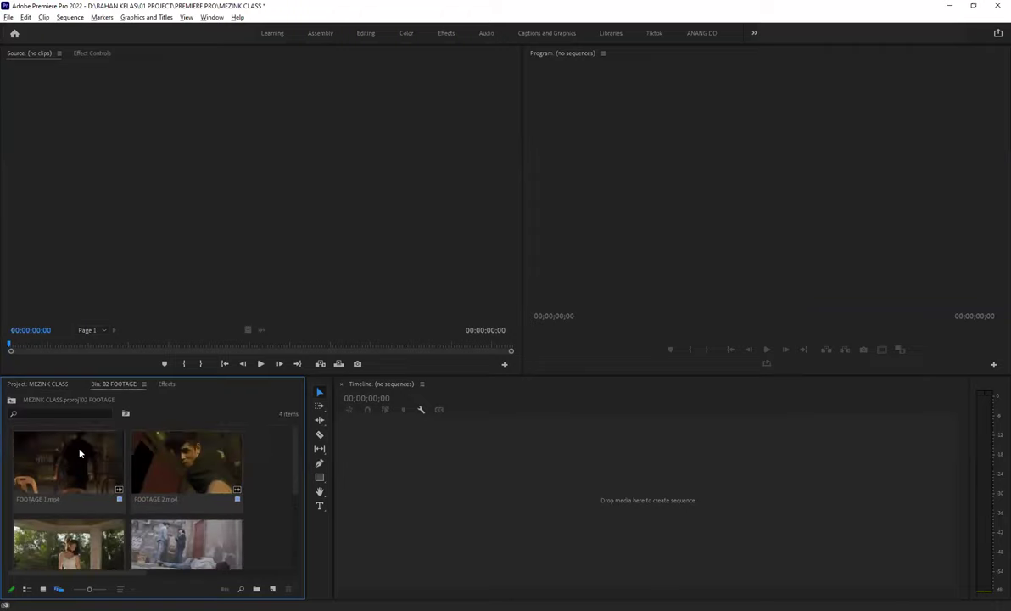
pyautogui.click(144, 383)
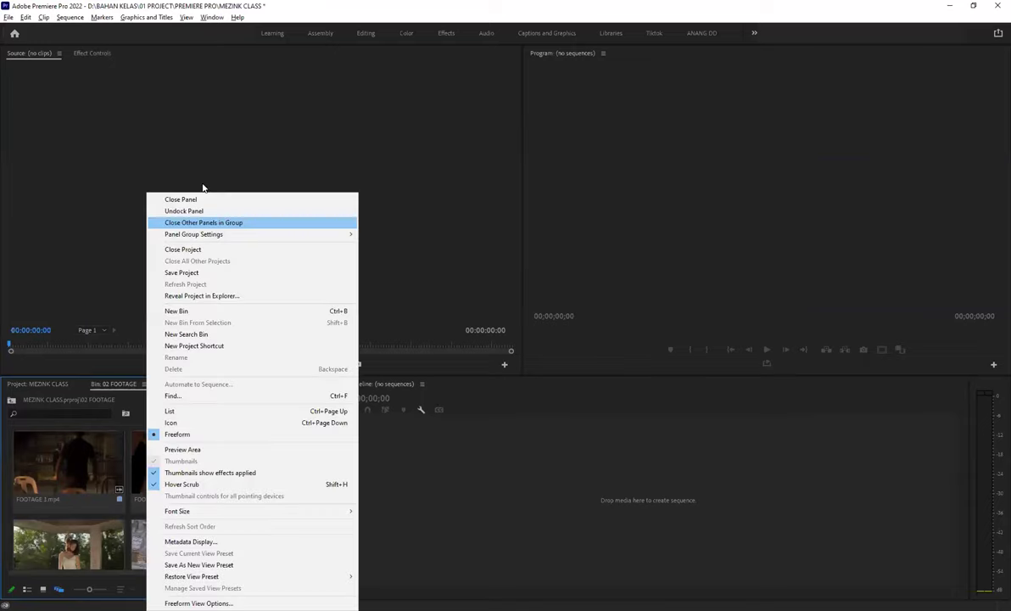
pyautogui.click(204, 198)
# - Return to the Project tab and look over the three project bins
pyautogui.click(54, 384)
pyautogui.scroll(-1, 63, 492)
pyautogui.scroll(-1, 63, 493)
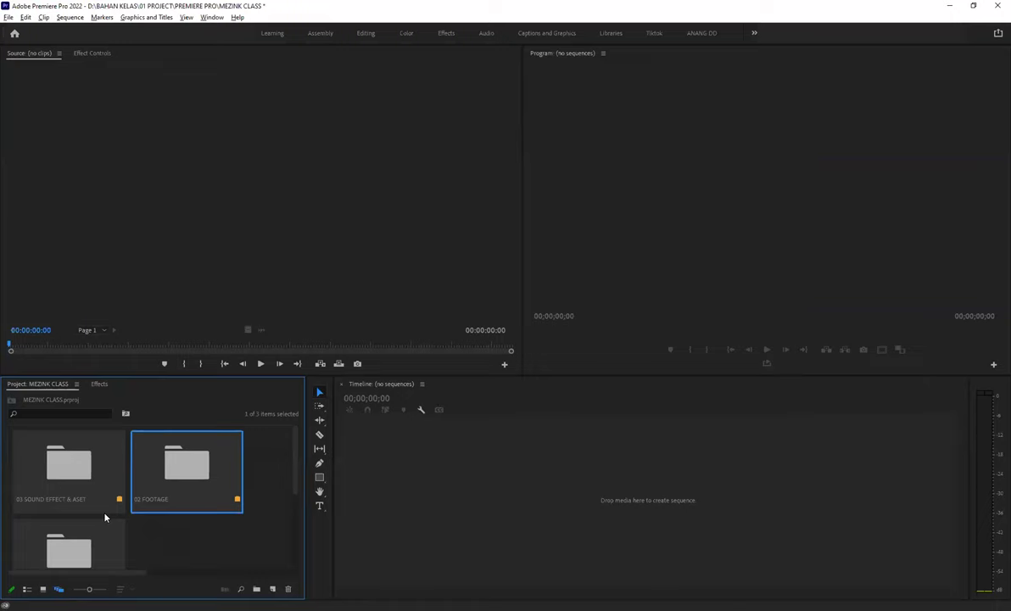
pyautogui.scroll(-4, 107, 519)
pyautogui.scroll(5, 117, 515)
pyautogui.scroll(-1, 68, 558)
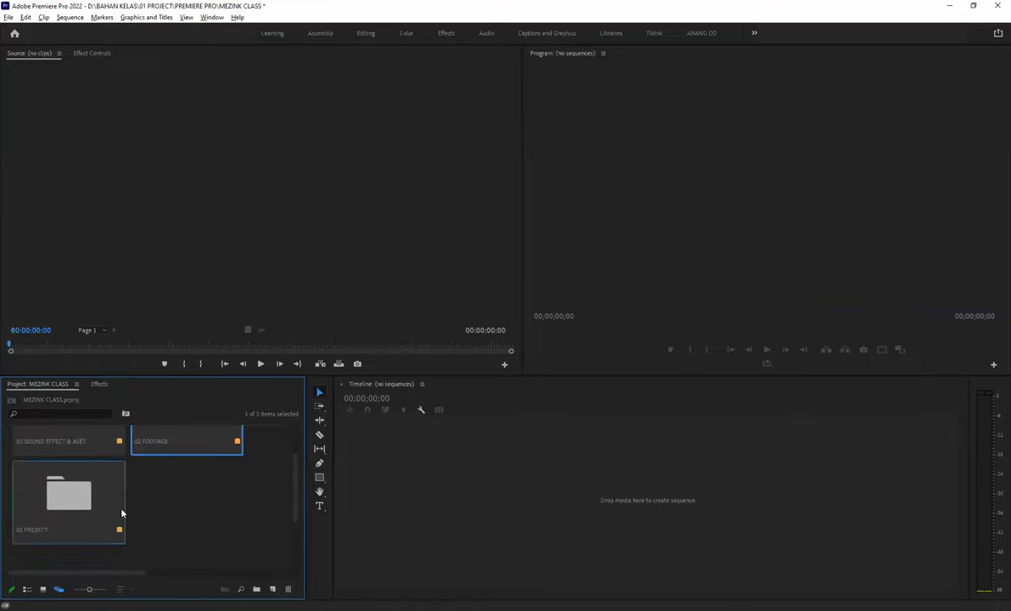
pyautogui.scroll(1, 68, 498)
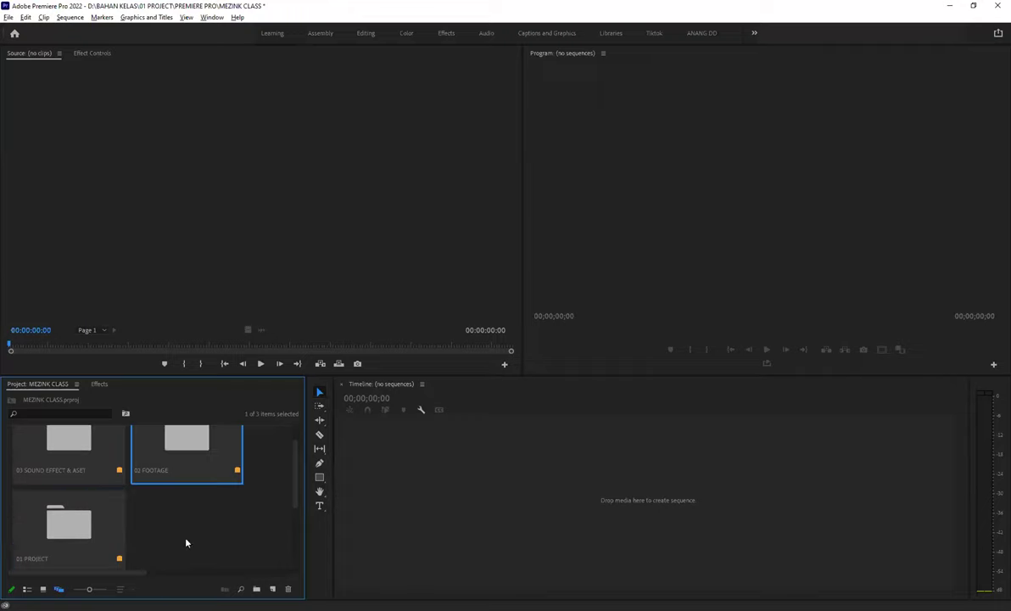
# - Switch the Project panel to List View and select the project folders one by one
pyautogui.click(27, 588)
pyautogui.click(69, 443)
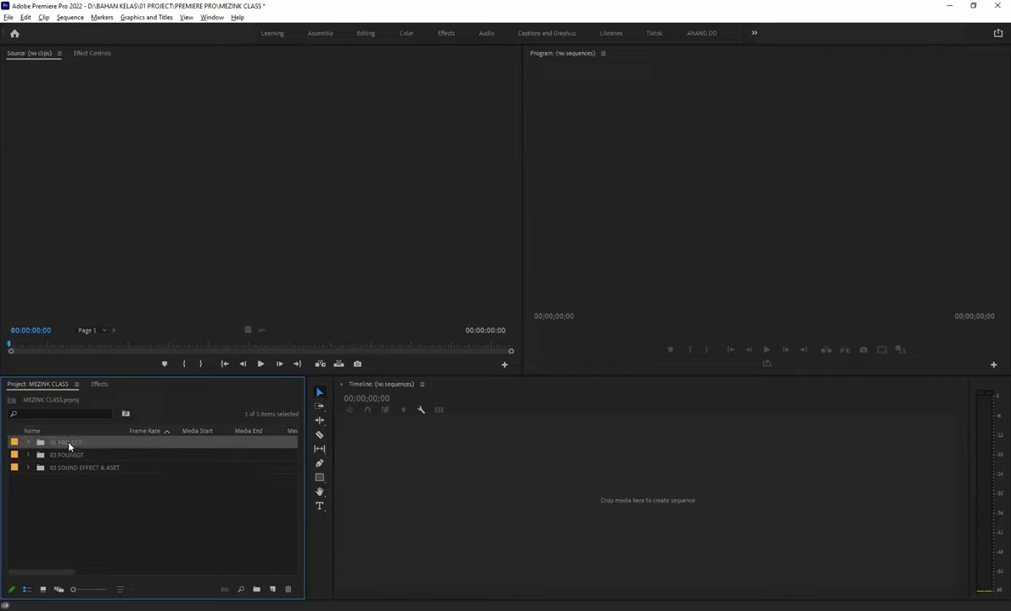
pyautogui.click(72, 455)
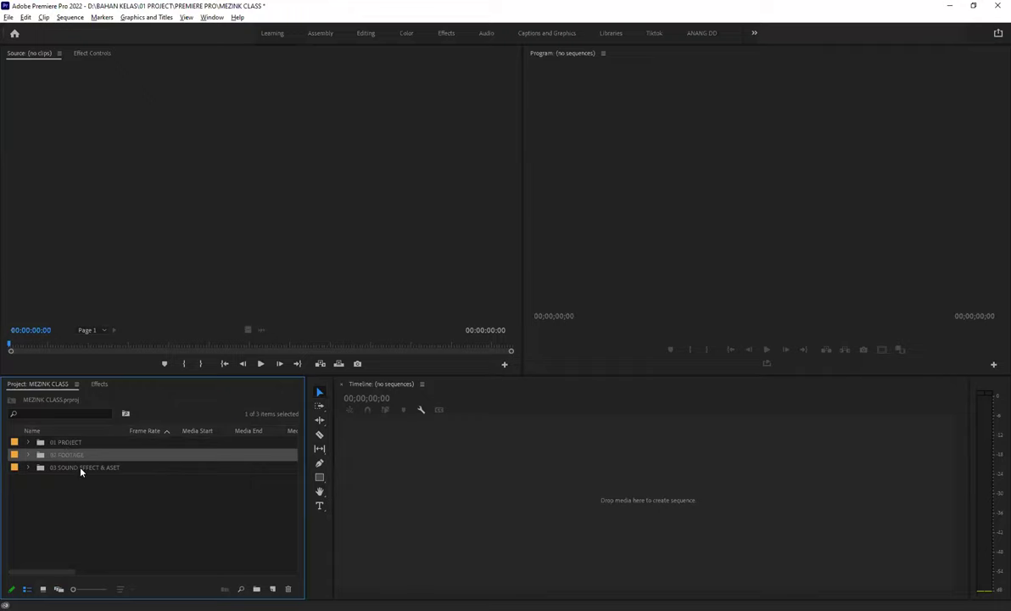
pyautogui.click(82, 469)
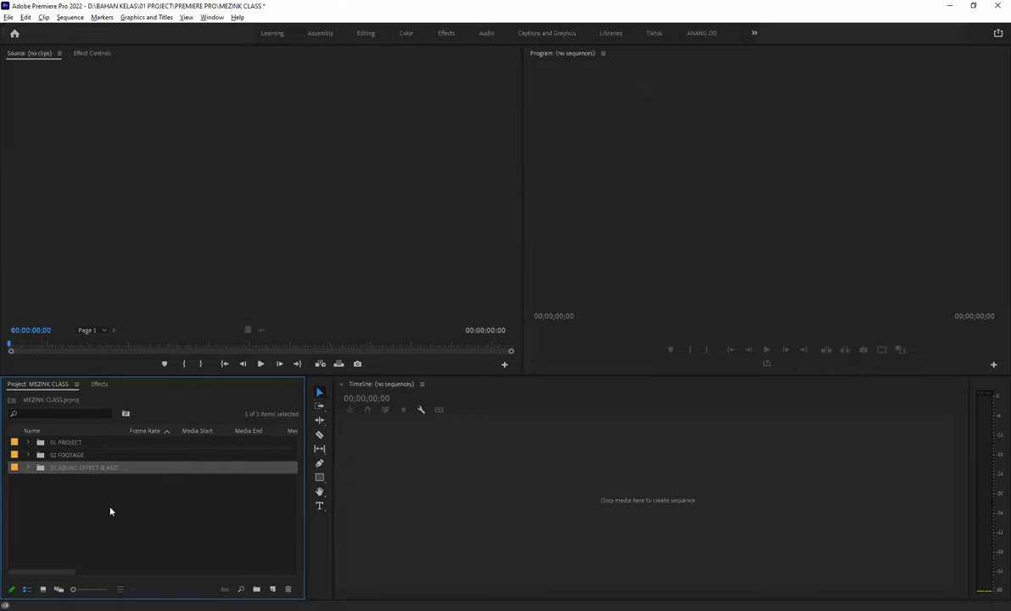
pyautogui.click(166, 527)
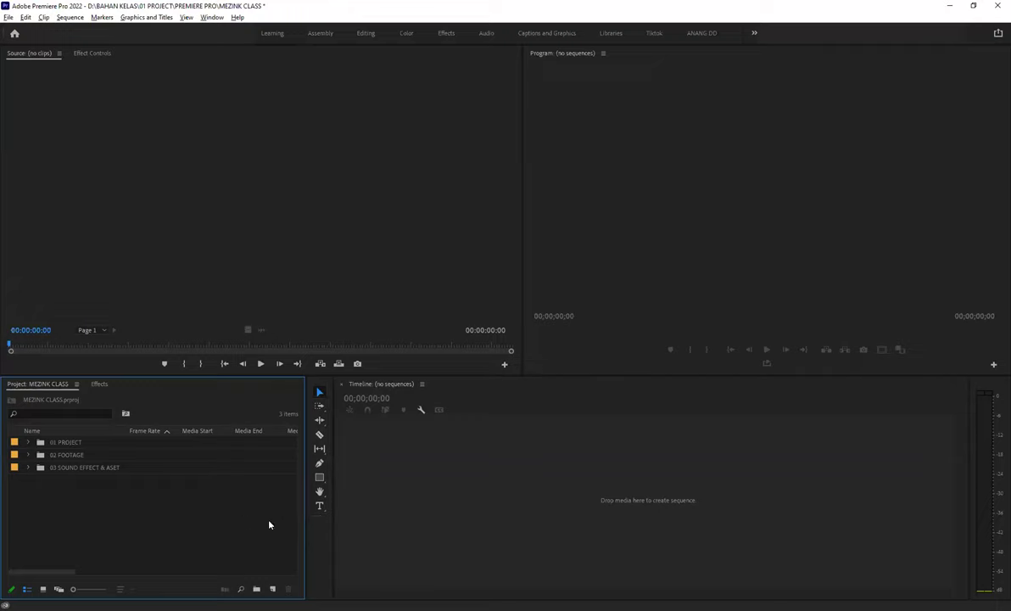
pyautogui.click(71, 455)
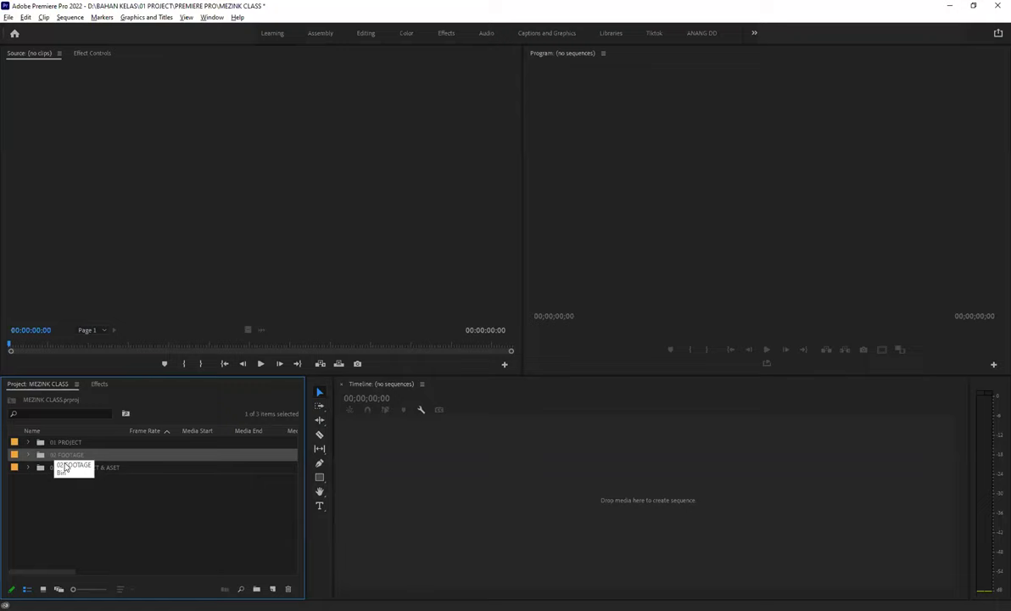
pyautogui.click(106, 496)
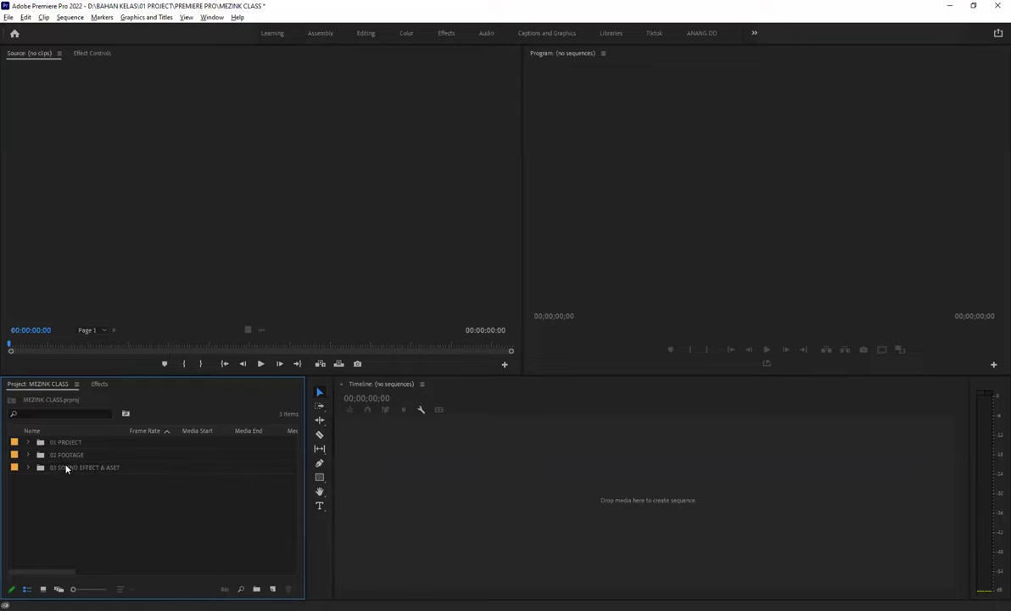
# - Expand the 02 FOOTAGE and 03 SOUND EFFECT & ASET bins and select FOOTAGE 1.mp4
pyautogui.click(28, 456)
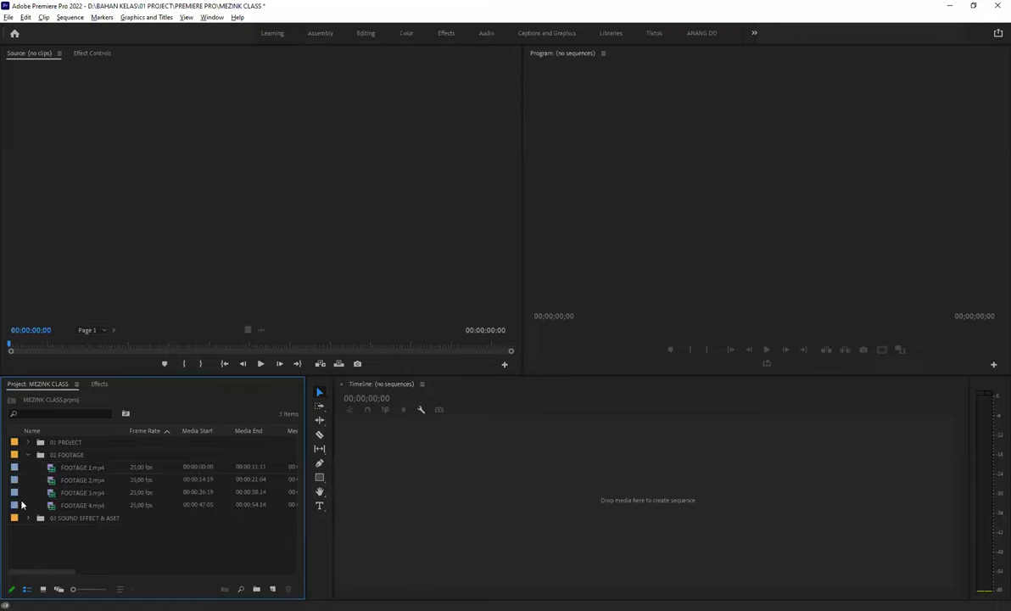
pyautogui.click(28, 517)
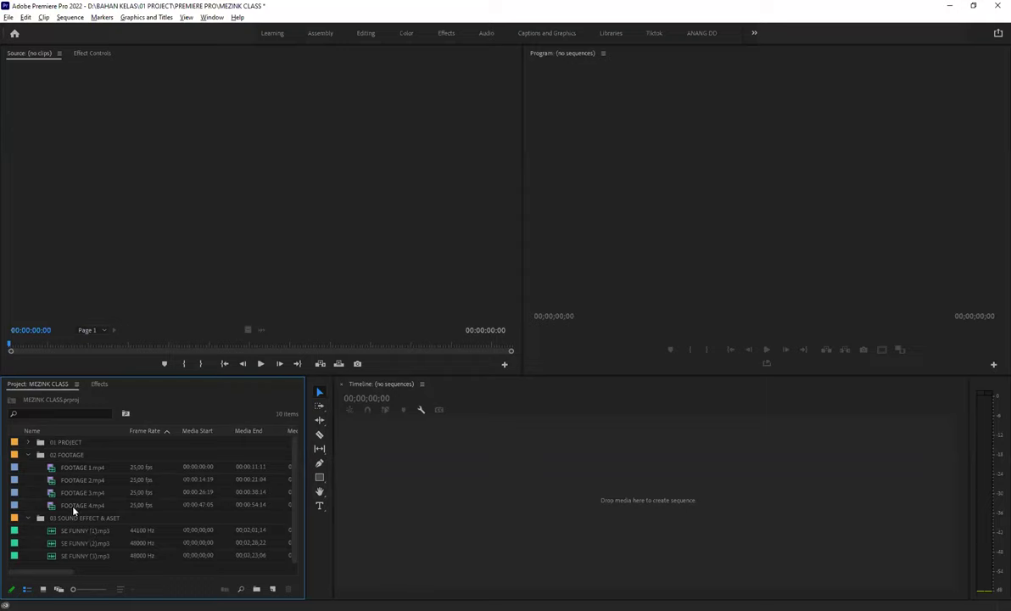
pyautogui.click(63, 473)
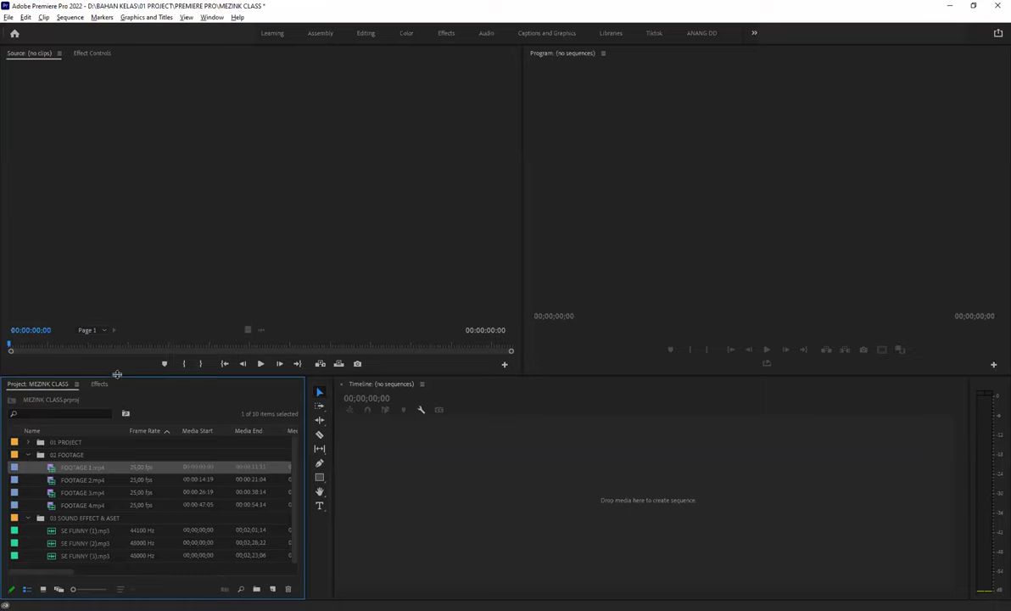
# - Raise the panel divider slightly to enlarge the Project and Timeline panels, focusing the Timeline
pyautogui.moveTo(117, 376); pyautogui.dragTo(116, 367)
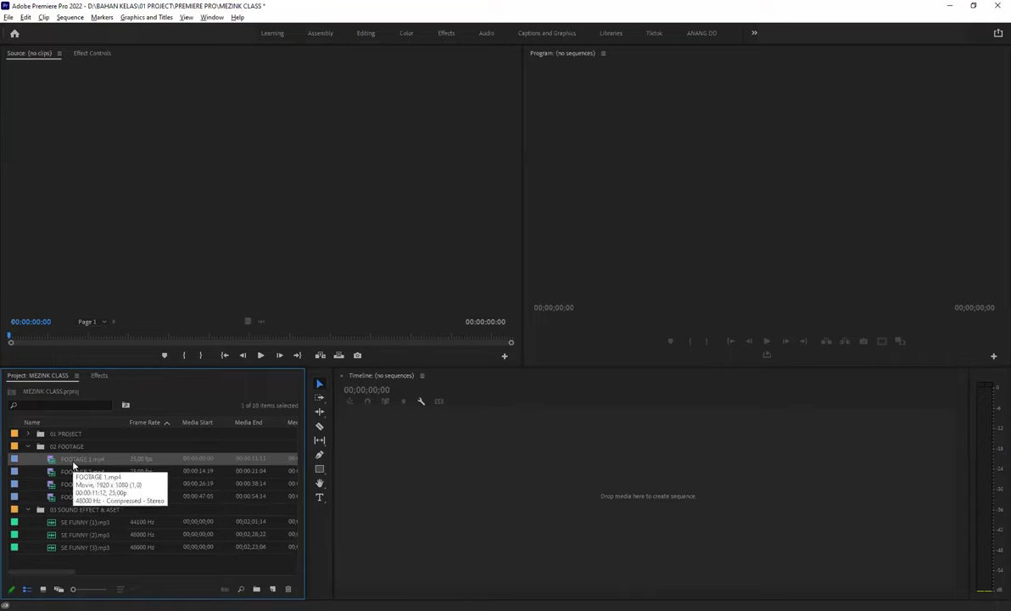
pyautogui.click(416, 457)
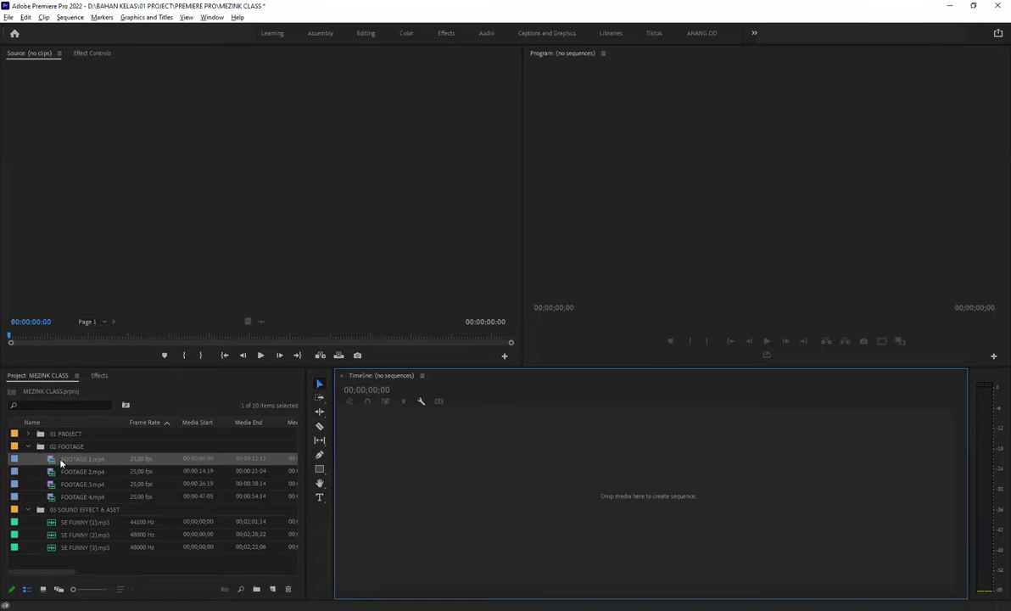
pyautogui.moveTo(60, 463)
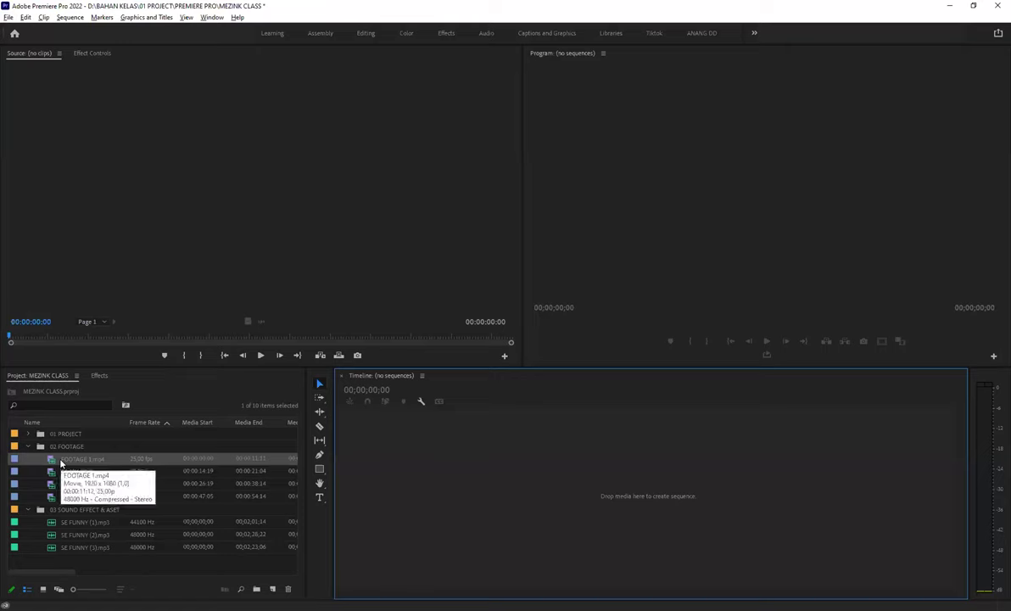
# - Create a FOOTAGE 1 sequence from FOOTAGE 1.mp4 using New Sequence From Clip
pyautogui.click(94, 462)
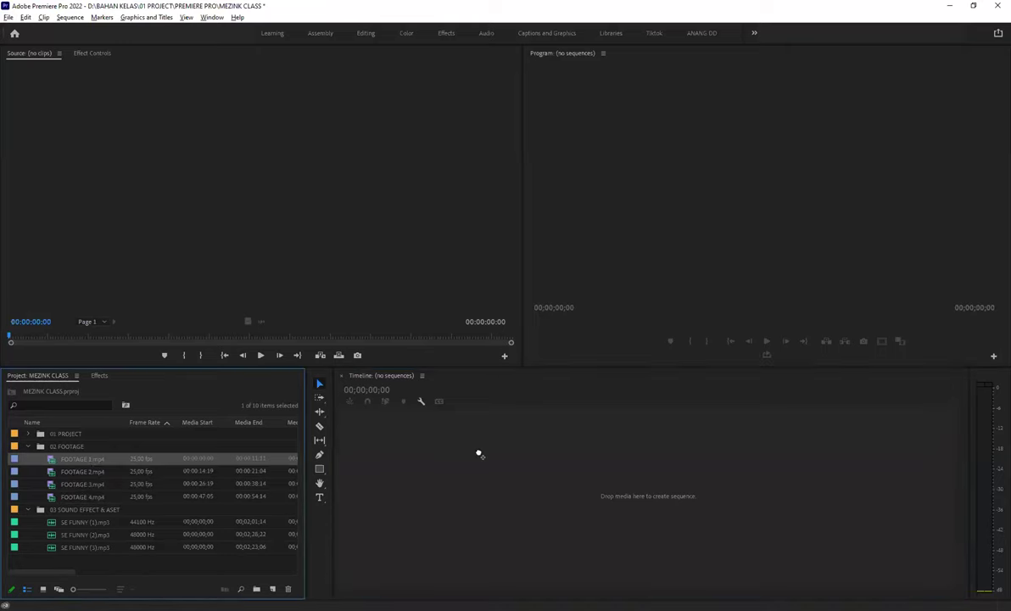
pyautogui.moveTo(480, 456); pyautogui.dragTo(480, 456)
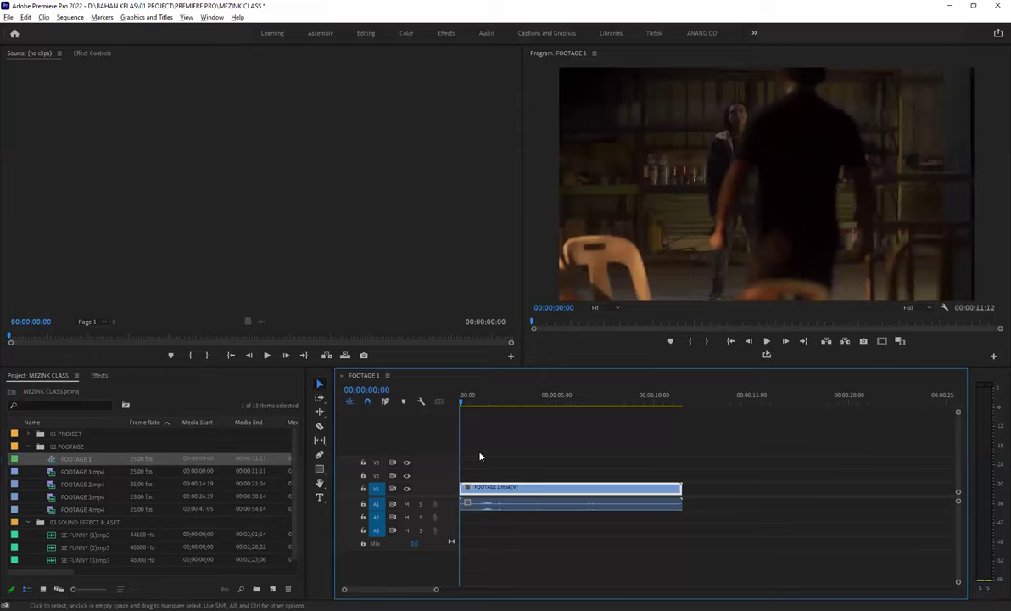
pyautogui.hotkey('ctrl', 'z')
pyautogui.hotkey('ctrl', 'z')
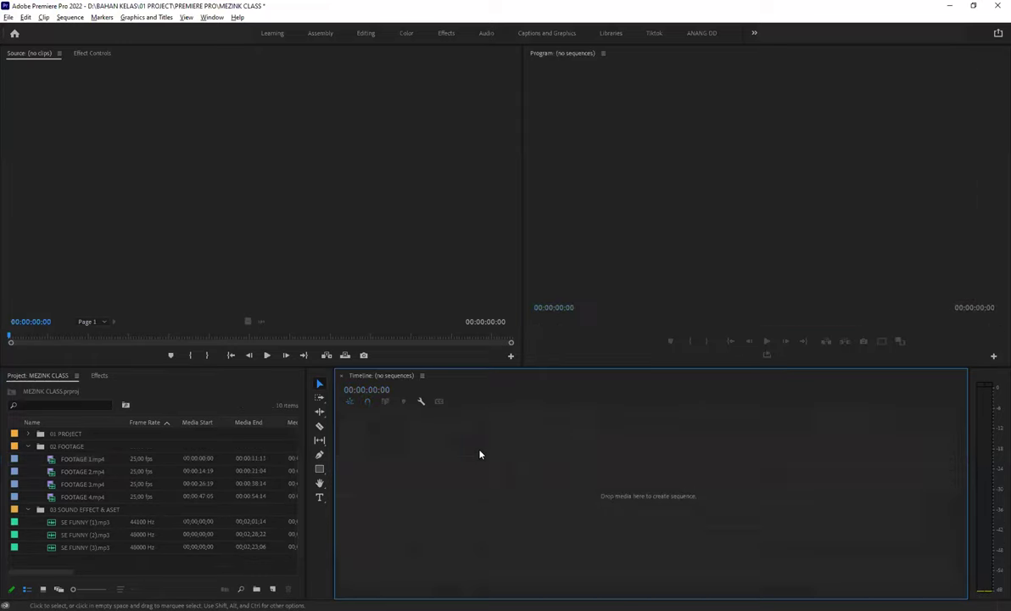
pyautogui.click(62, 459)
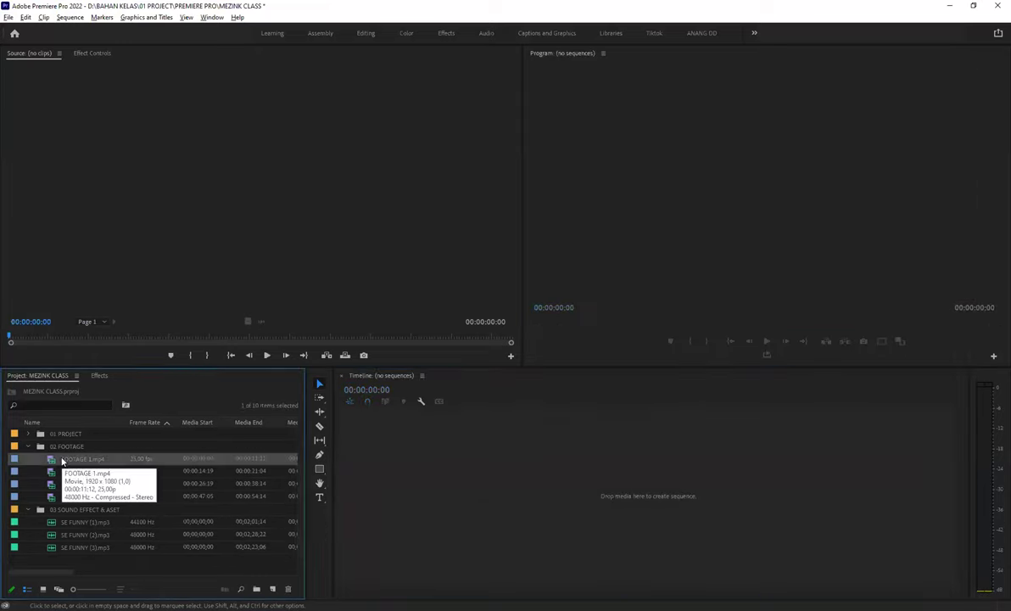
pyautogui.rightClick(62, 459)
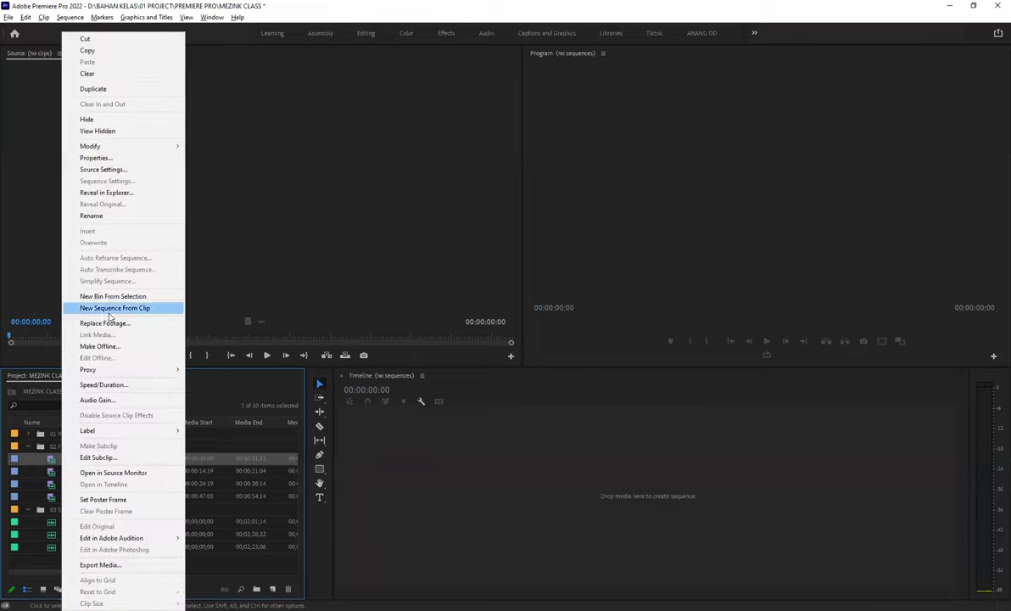
pyautogui.click(109, 310)
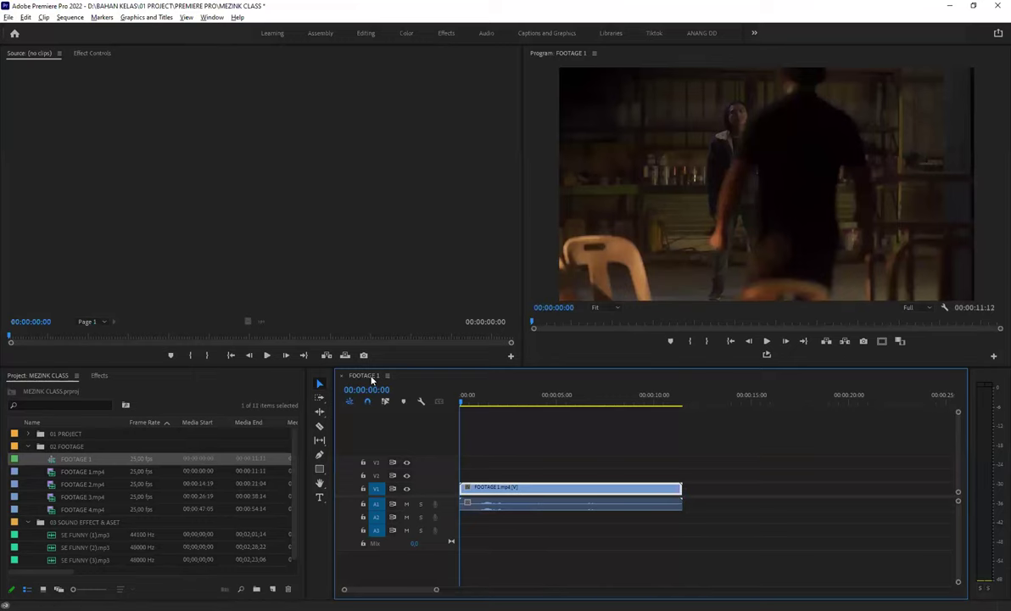
# - Maximize and restore the Timeline panel, and check its options without changing anything
pyautogui.doubleClick(371, 380)
pyautogui.doubleClick(25, 51)
pyautogui.rightClick(368, 376)
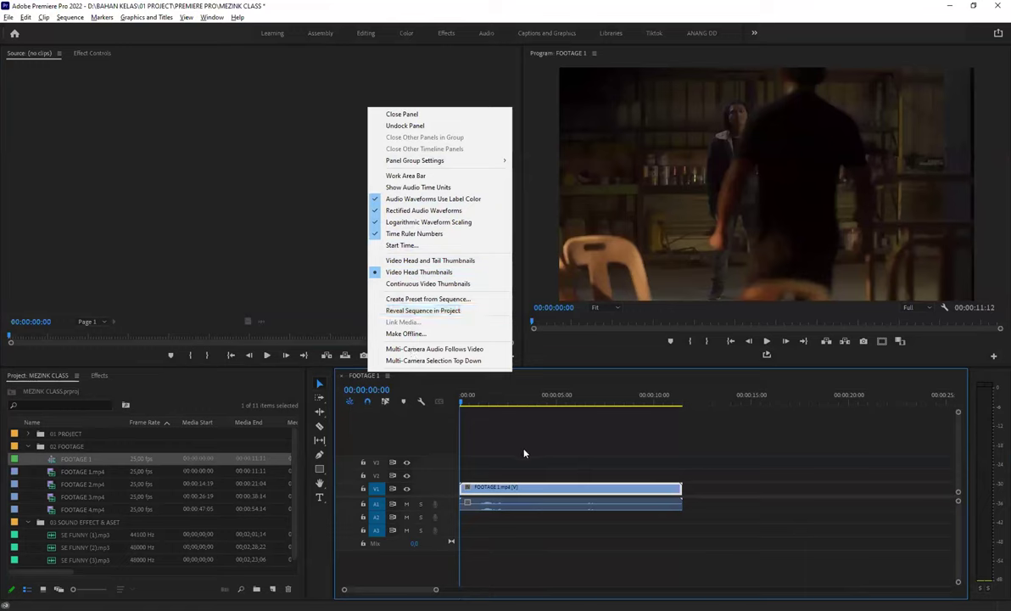
pyautogui.click(350, 378)
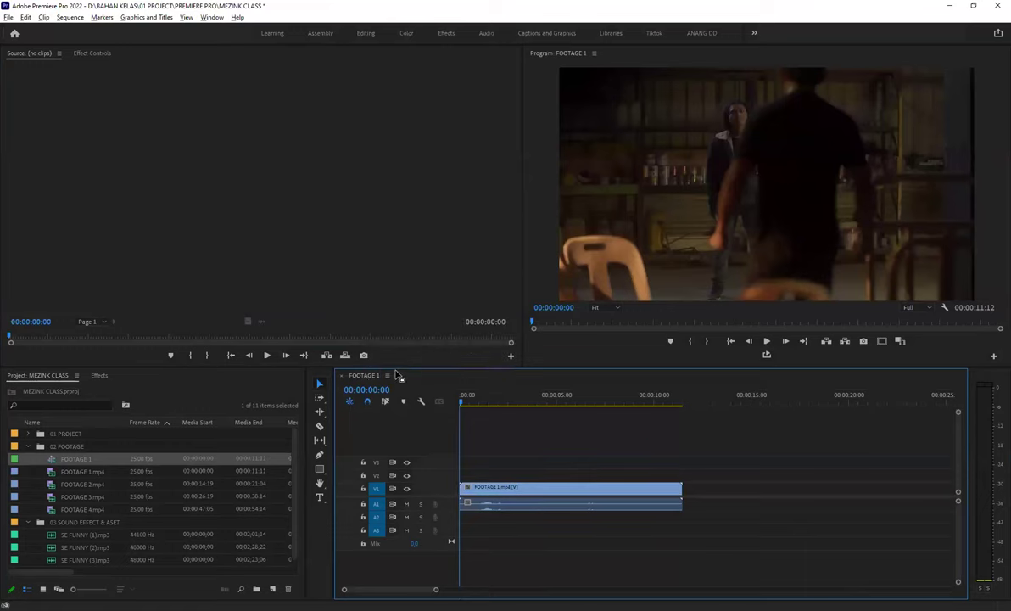
# - Rename the FOOTAGE 1 sequence to CLASS MEZINK
pyautogui.click(388, 375)
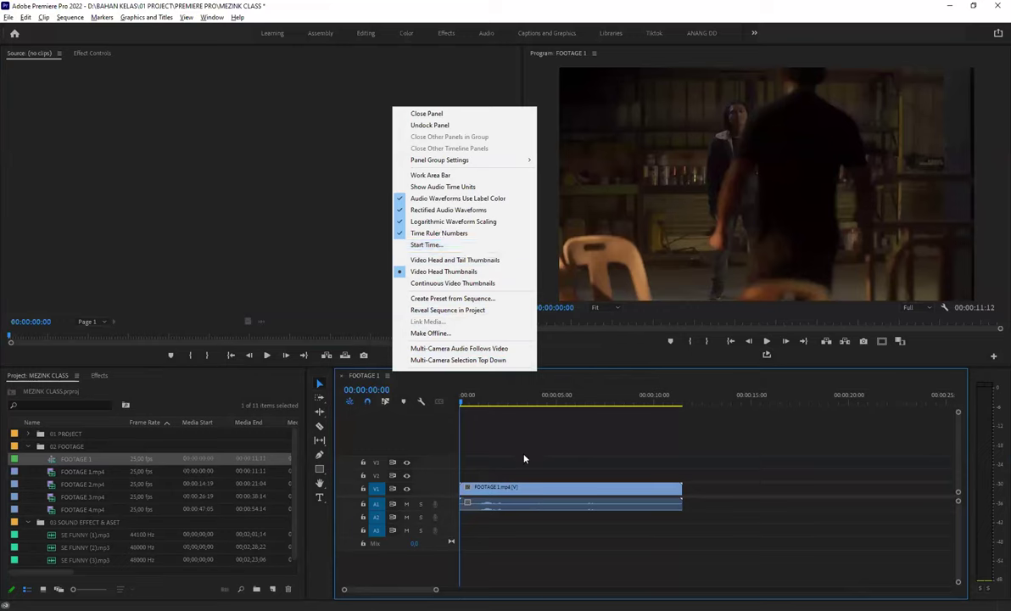
pyautogui.click(488, 422)
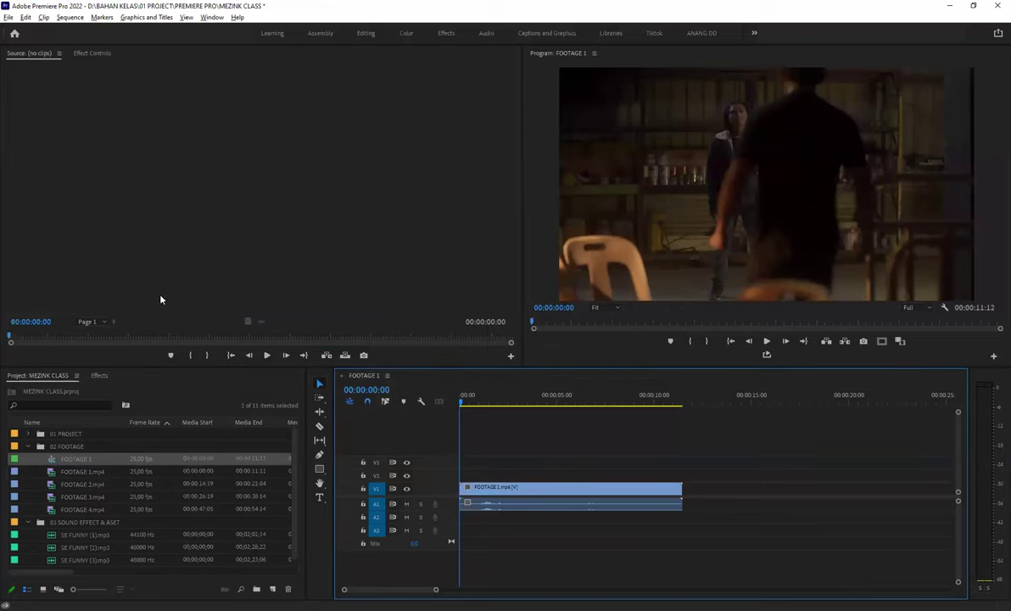
pyautogui.click(67, 458)
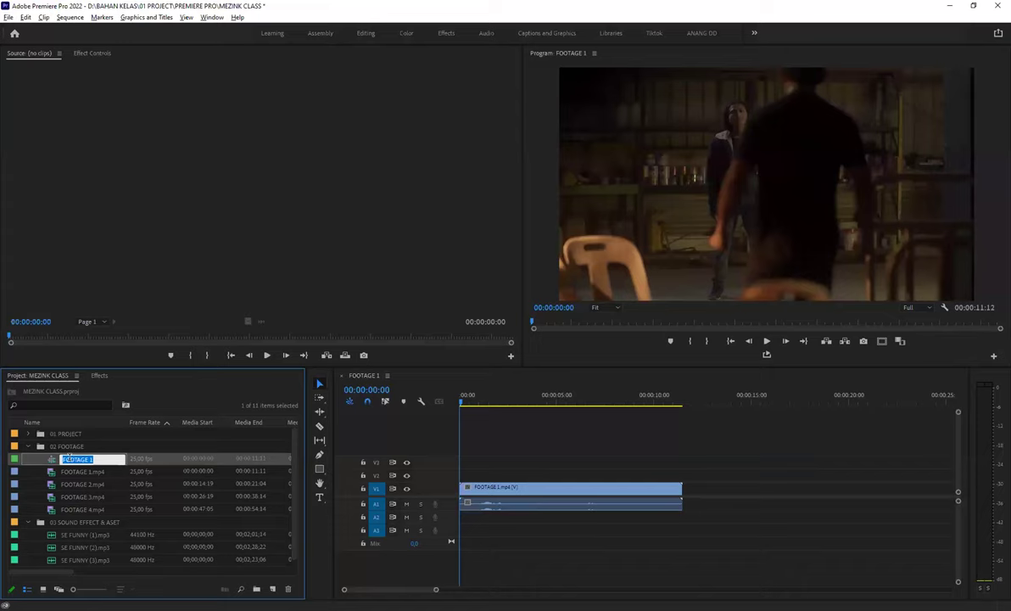
pyautogui.write('CE')
pyautogui.press('BackSpace')
pyautogui.write('LASS MEZINK')
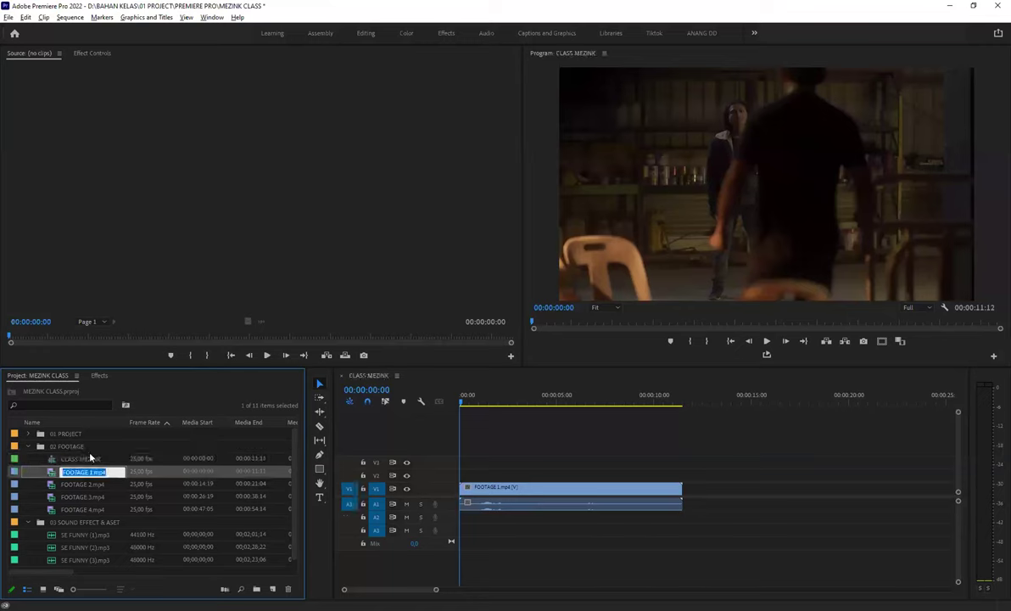
pyautogui.press('Return')
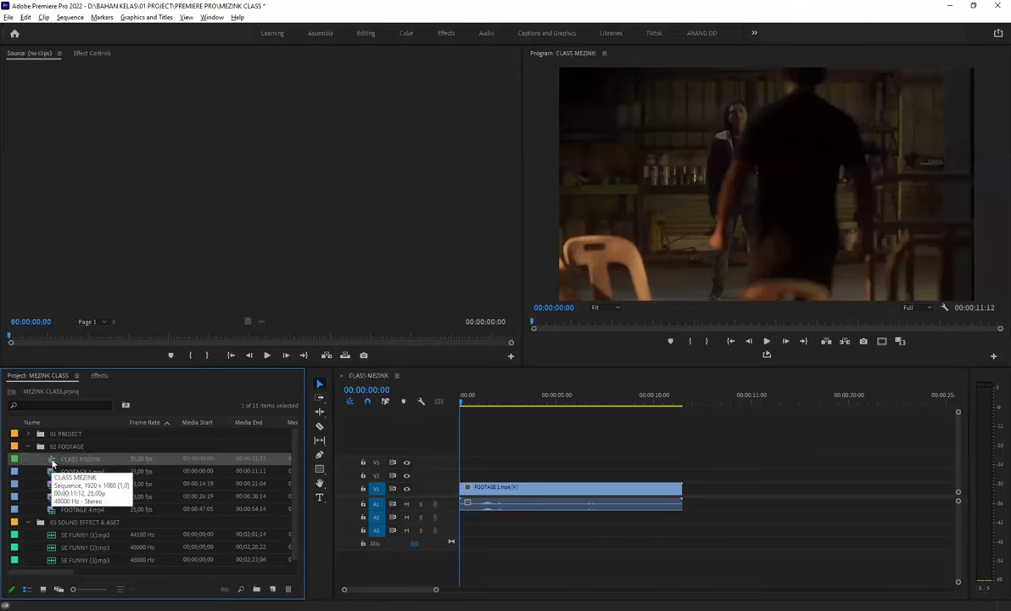
# - Collapse both bins and zoom the timeline out around the FOOTAGE 1 clip
pyautogui.click(28, 447)
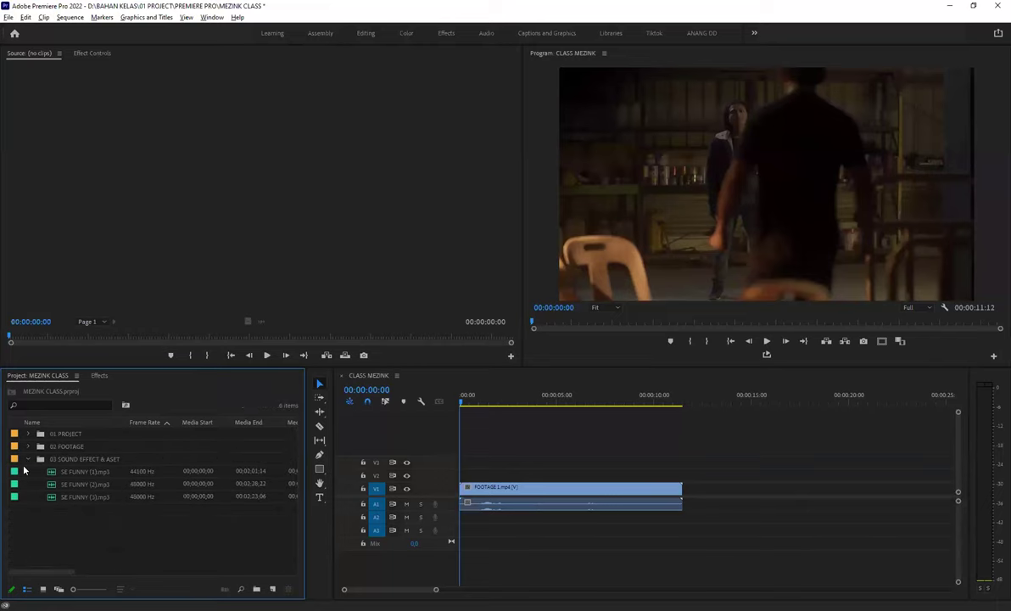
pyautogui.click(28, 459)
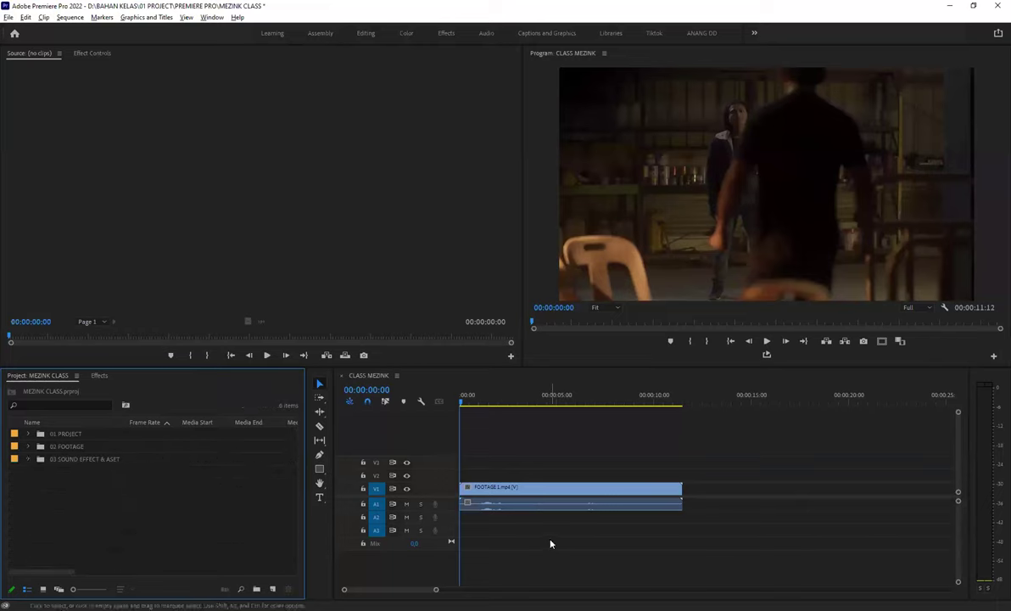
pyautogui.press('-')
pyautogui.press('-')
pyautogui.click(499, 490)
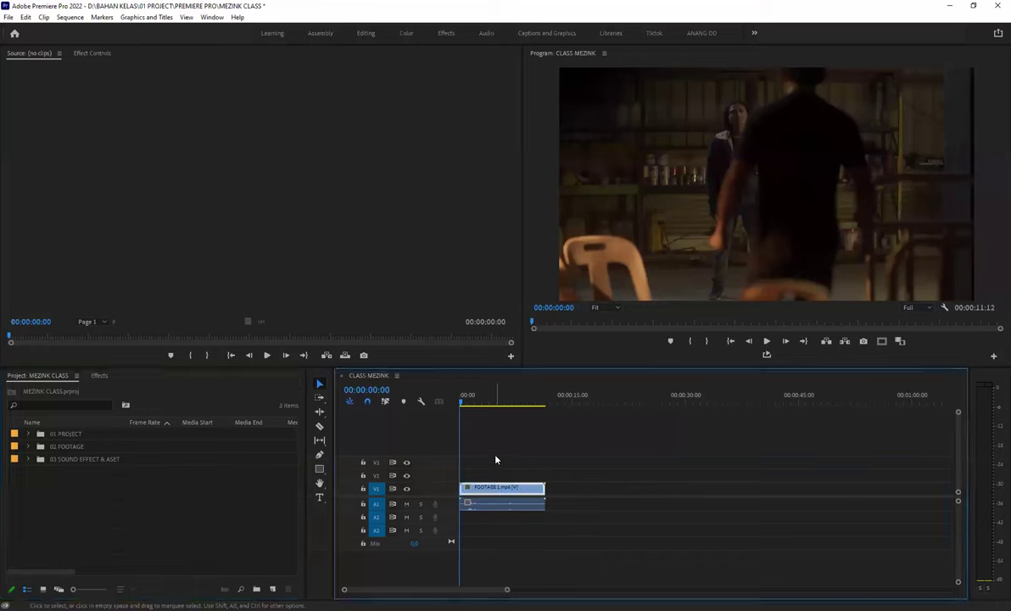
pyautogui.press('-')
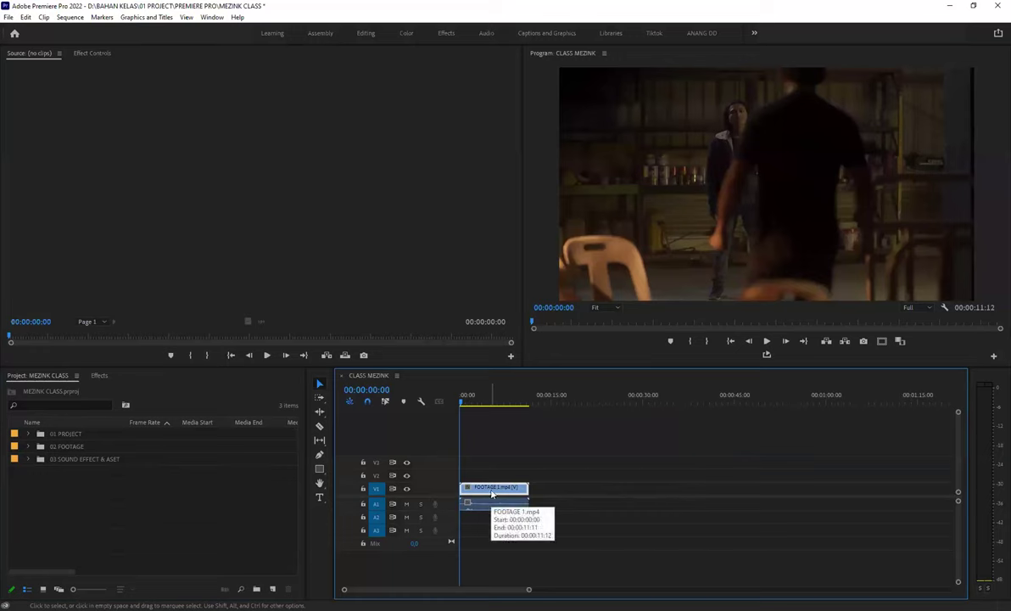
# - Preview the FOOTAGE 1 clip, remove it from the sequence, and expand 02 FOOTAGE
pyautogui.doubleClick(492, 490)
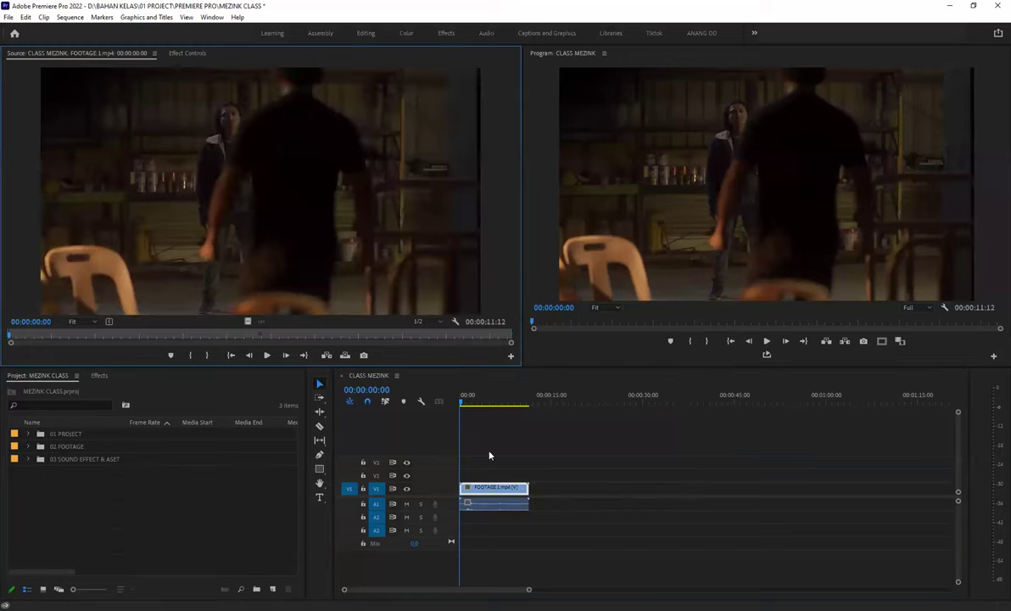
pyautogui.click(488, 407)
pyautogui.press('space')
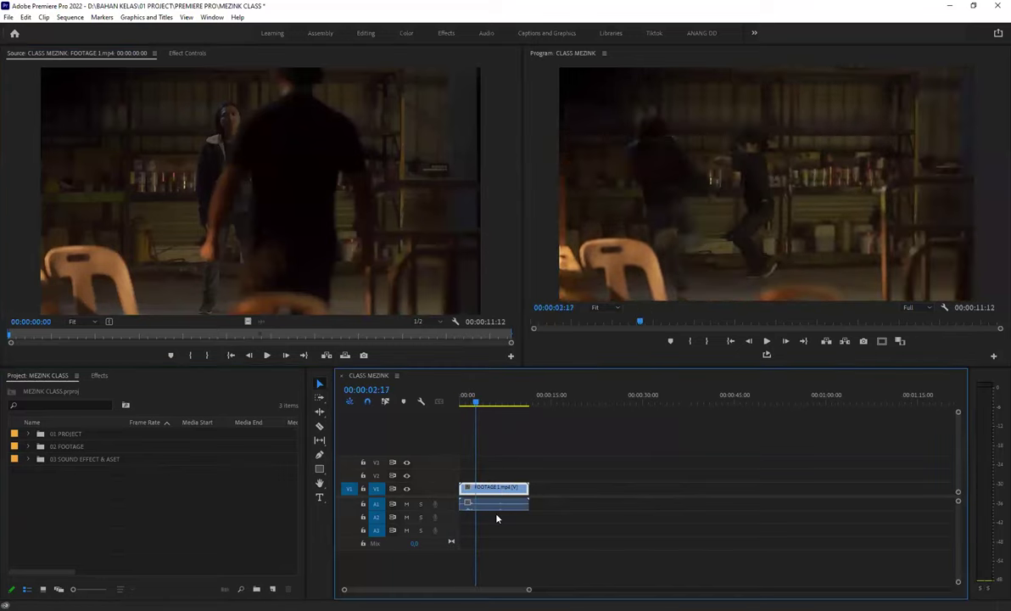
pyautogui.hotkey('ctrl', 'z')
pyautogui.click(28, 446)
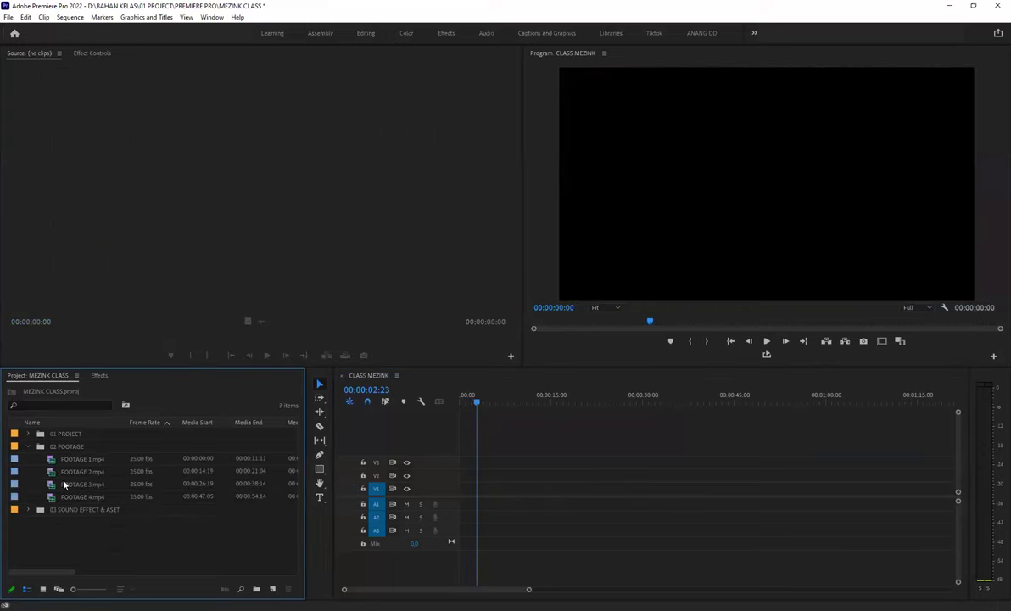
# - Load FOOTAGE 1.mp4 in the Source monitor and mark In and Out points for the wanted range
pyautogui.doubleClick(83, 459)
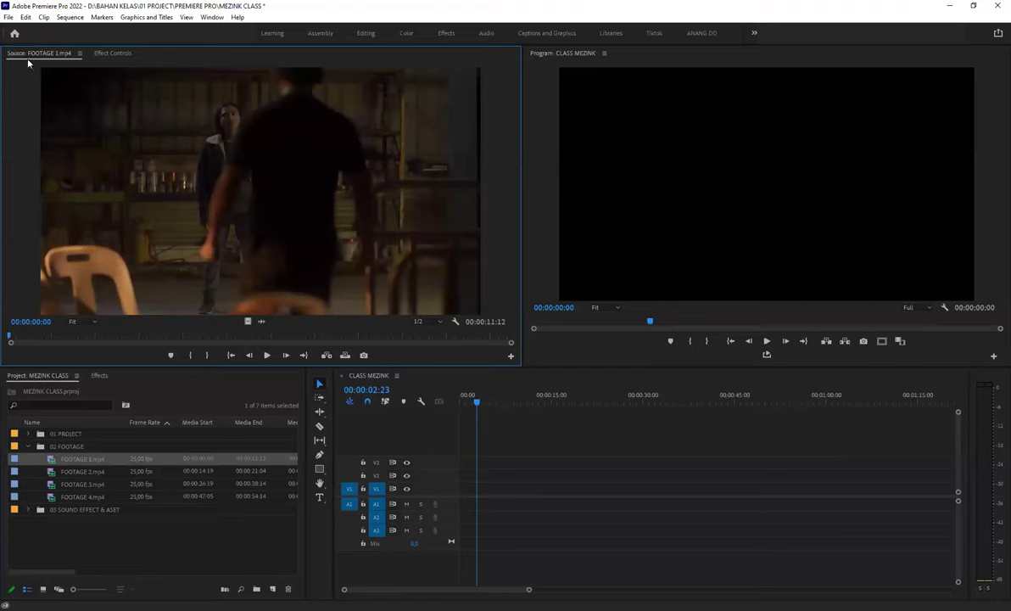
pyautogui.click(34, 337)
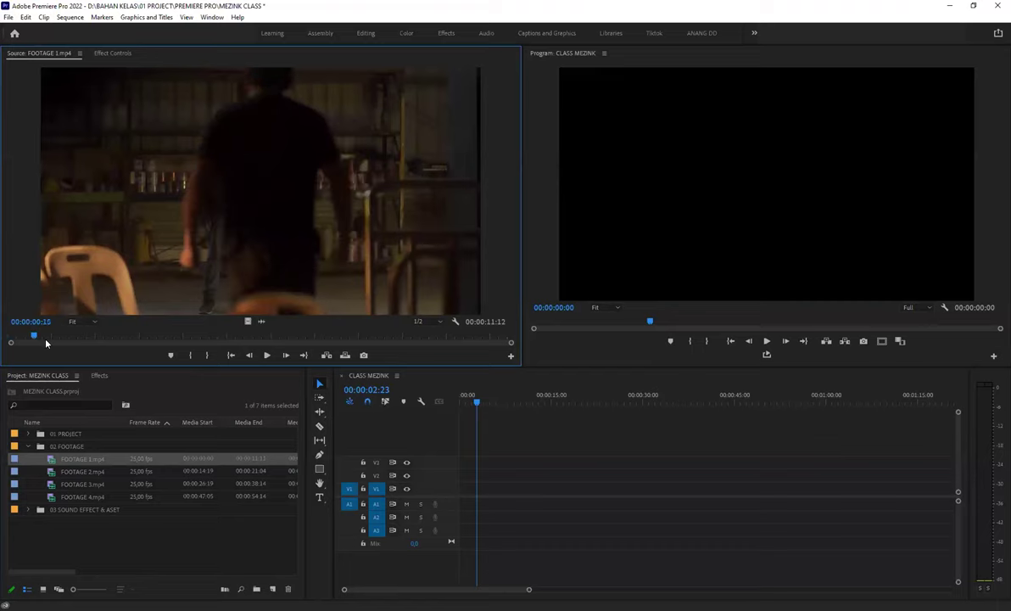
pyautogui.press('space')
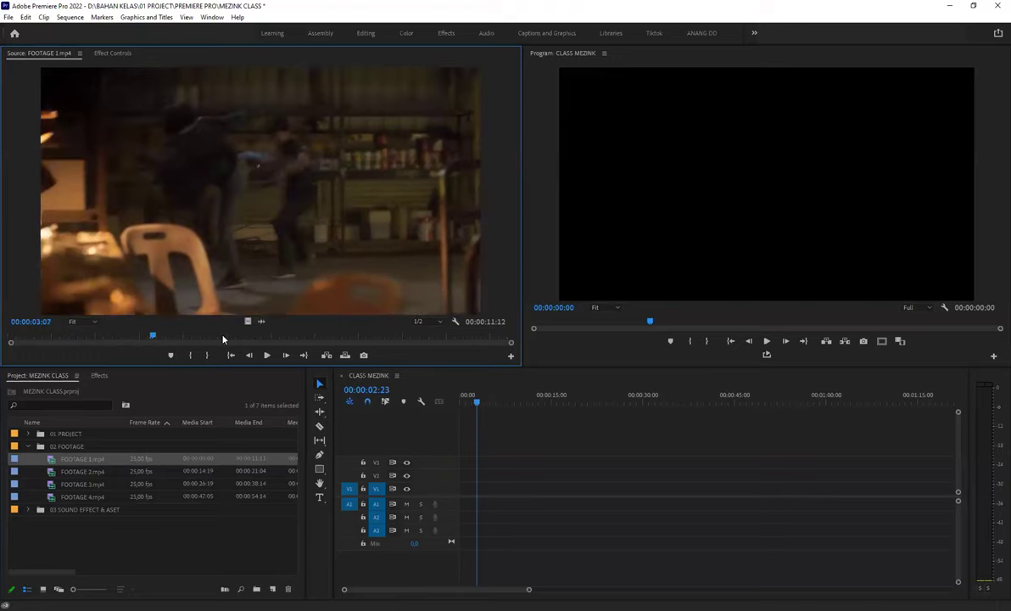
pyautogui.click(190, 355)
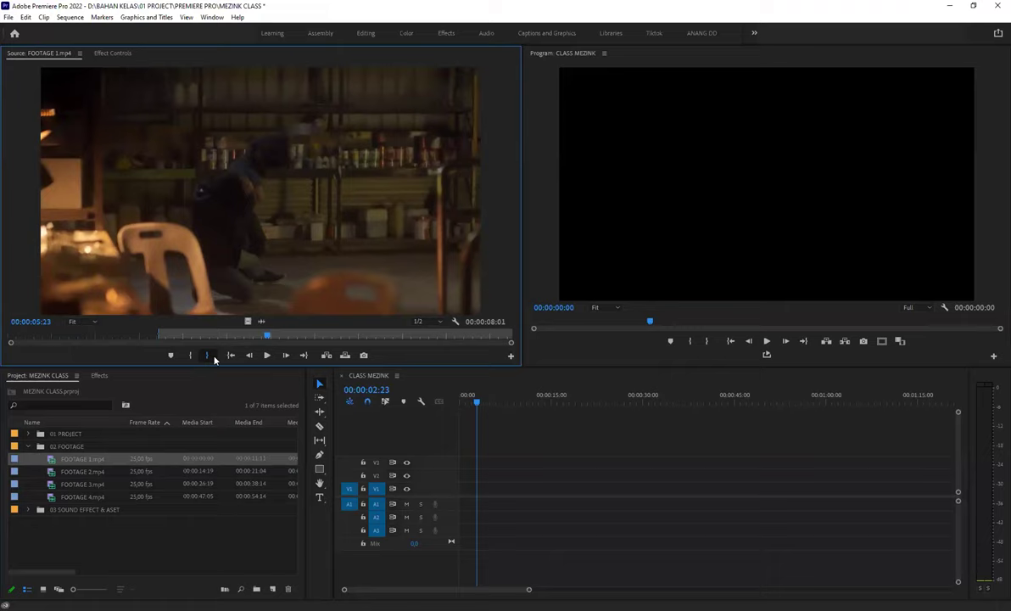
pyautogui.click(208, 356)
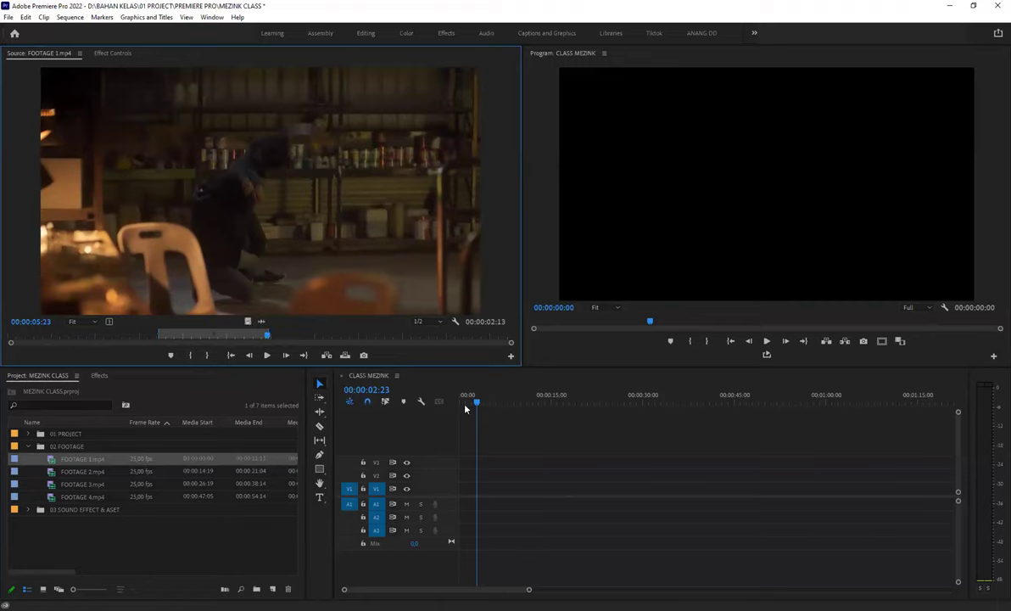
# - Test placing the marked range, its audio alone, and an insert at the sequence start, undoing each
pyautogui.moveTo(248, 322); pyautogui.dragTo(467, 488)
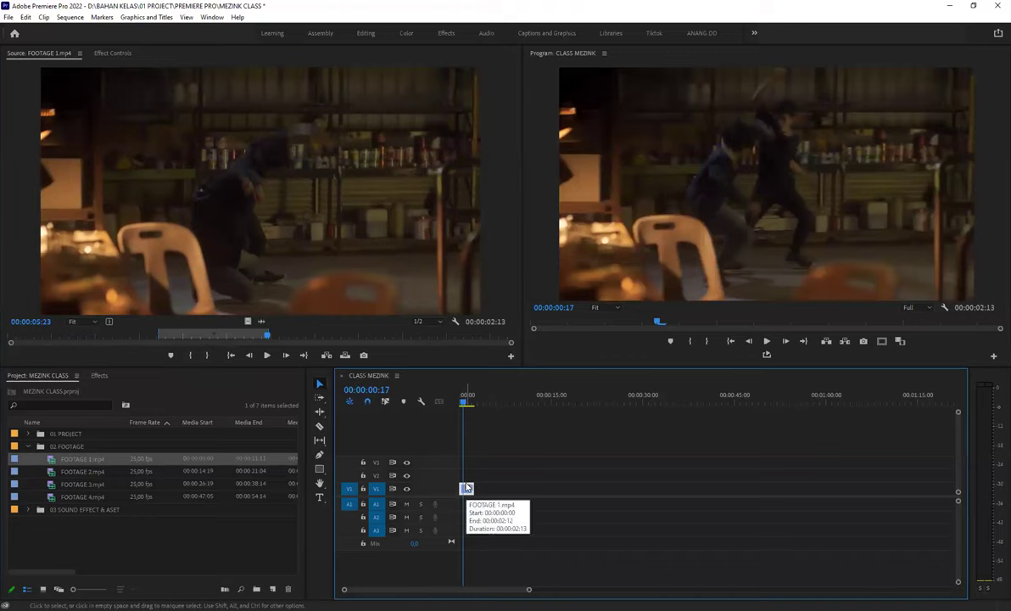
pyautogui.hotkey('ctrl', 'z')
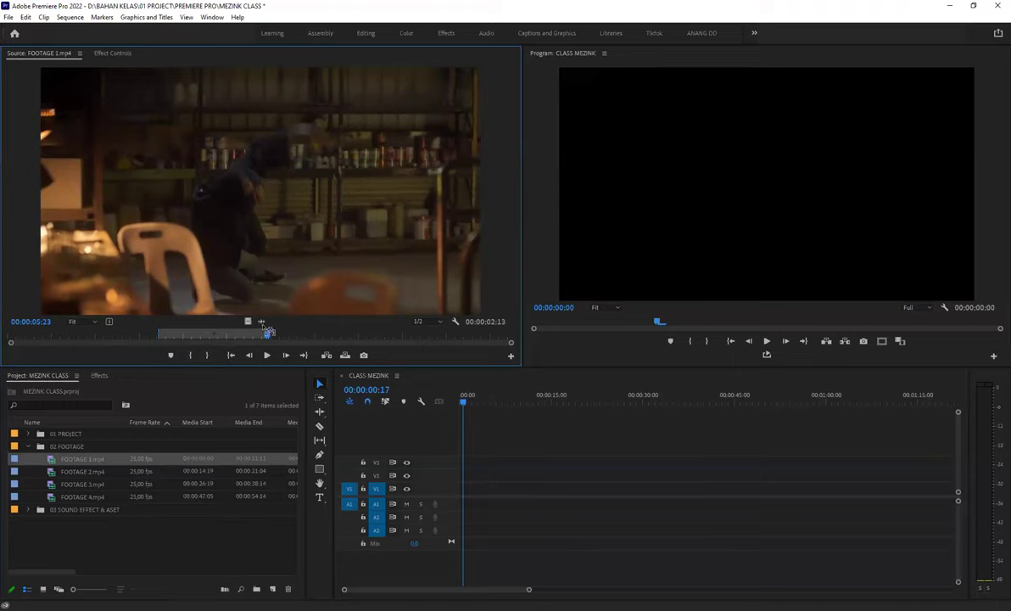
pyautogui.moveTo(261, 321); pyautogui.dragTo(466, 504)
pyautogui.hotkey('ctrl', 'z')
pyautogui.click(254, 133)
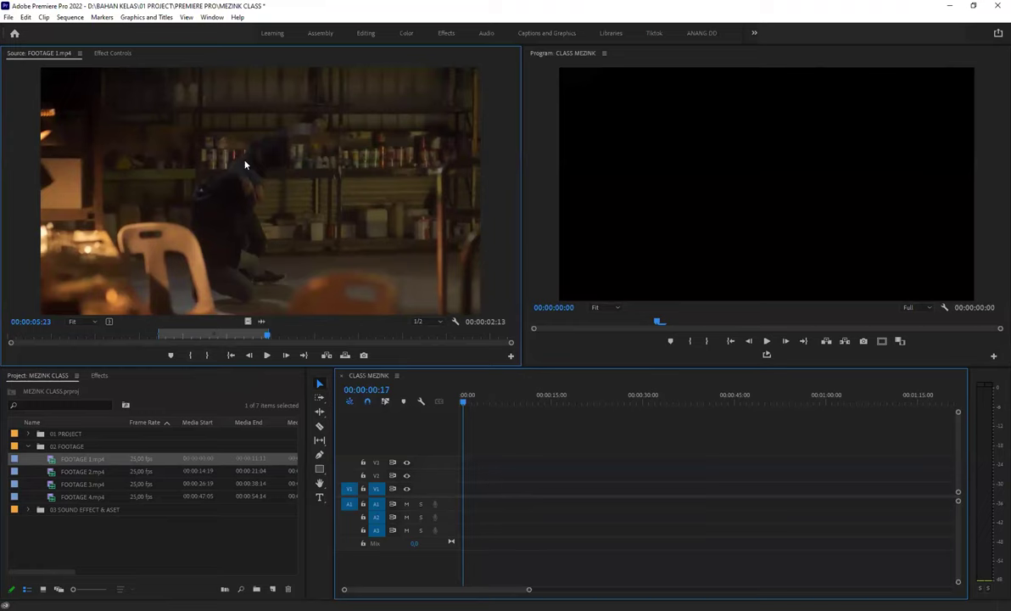
pyautogui.press('.')
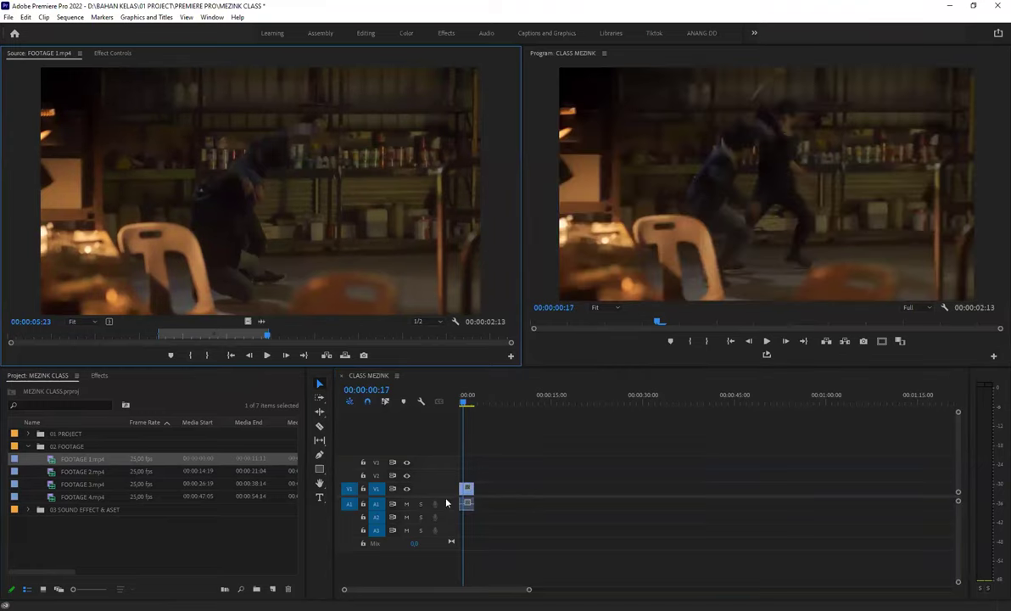
pyautogui.hotkey('ctrl', 'z')
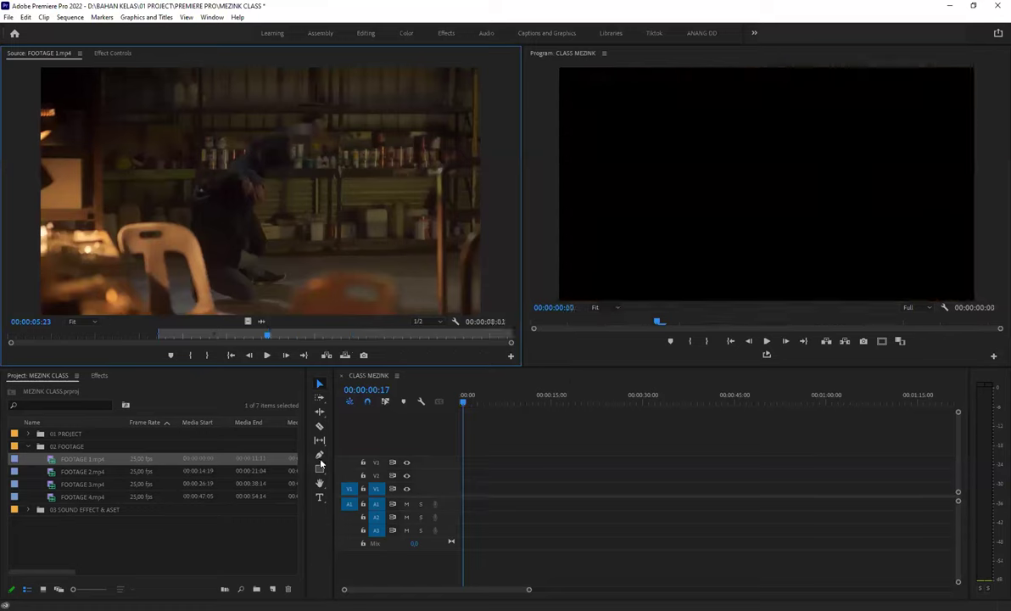
# - Place FOOTAGE 1.mp4 at 00:00 on V1 and A1 as a 00:00:08:01 portion
pyautogui.click(108, 459)
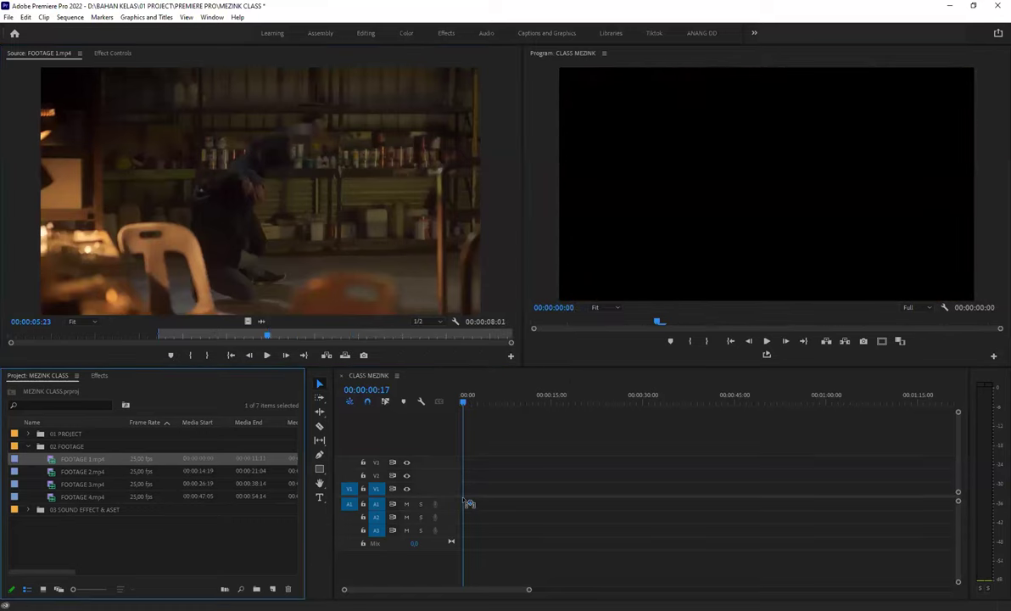
pyautogui.moveTo(113, 459); pyautogui.dragTo(467, 492)
pyautogui.click(117, 54)
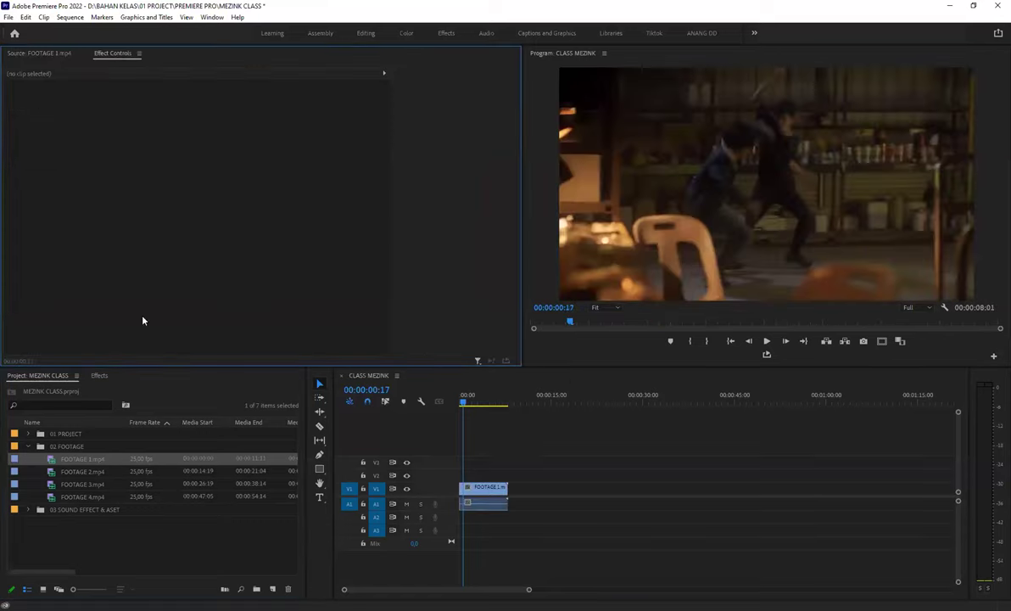
# - Open the Effects panel and play the FOOTAGE 1 clip in the sequence
pyautogui.click(99, 375)
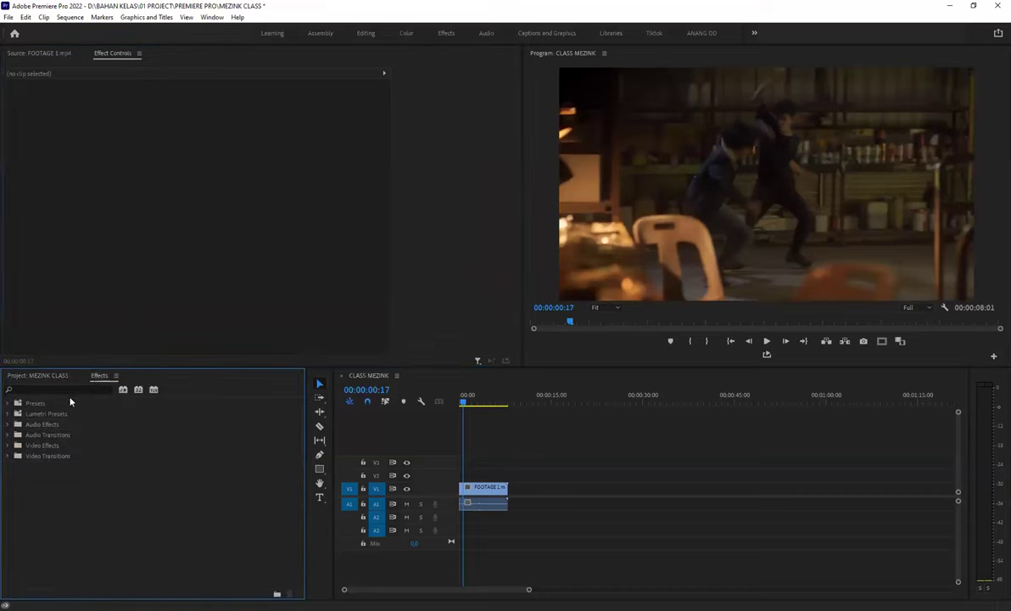
pyautogui.click(41, 390)
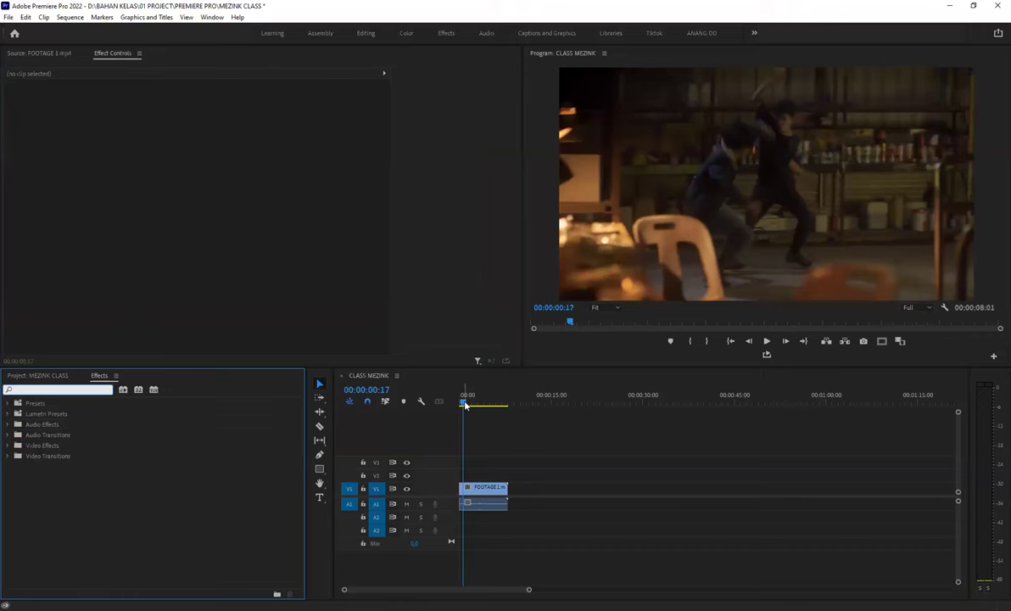
pyautogui.click(483, 487)
pyautogui.press('space')
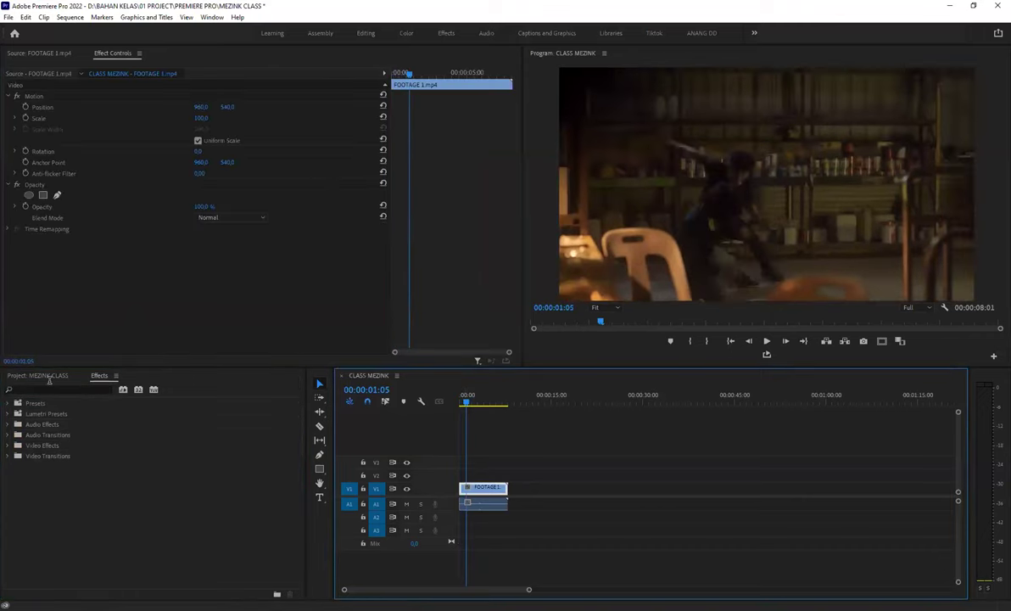
# - Search the effects for 'DIRE' and apply Directional Blur to the FOOTAGE 1 clip
pyautogui.click(49, 389)
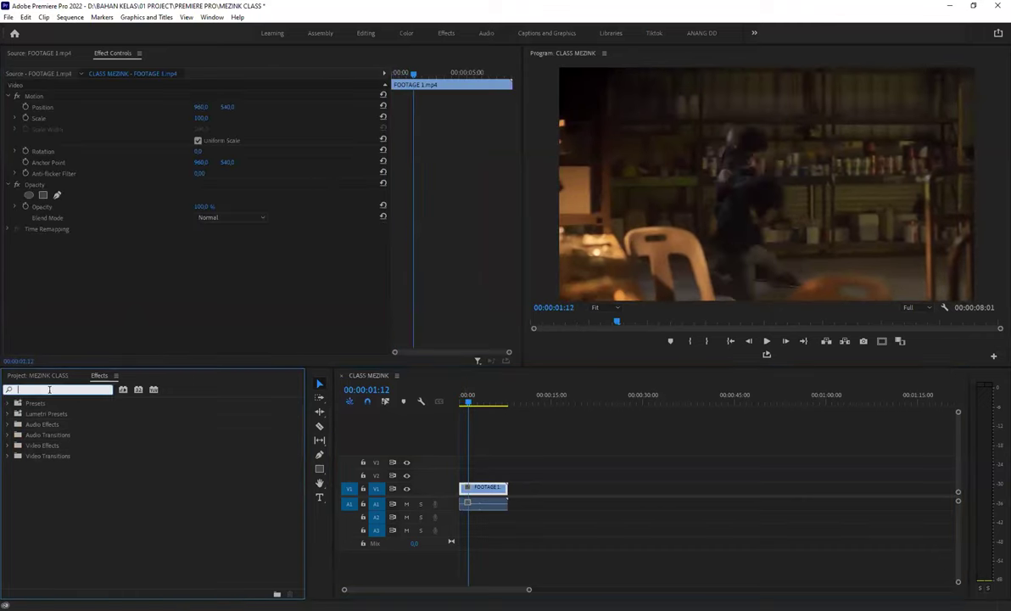
pyautogui.write('M')
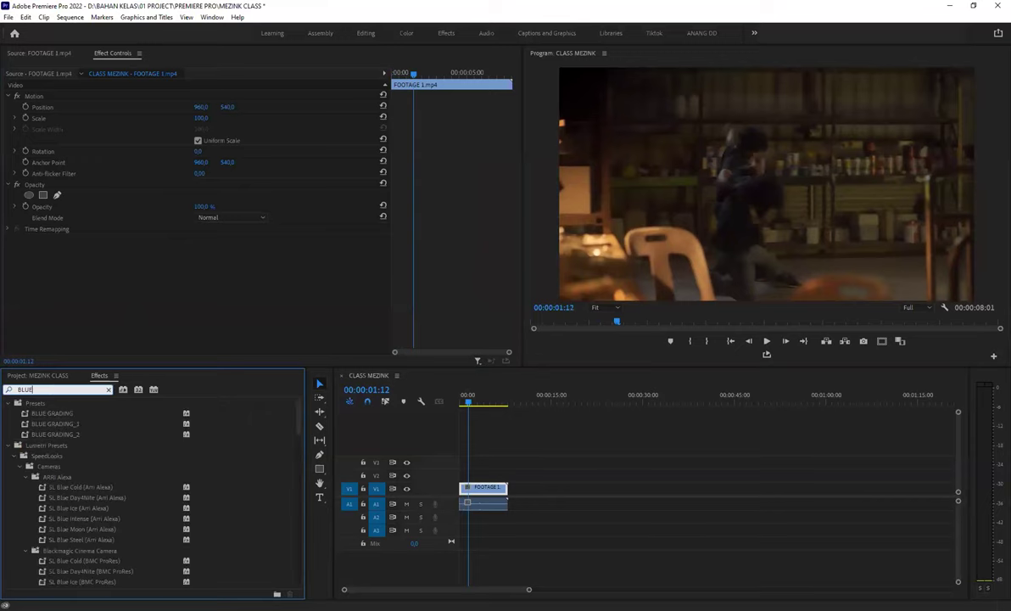
pyautogui.write('OTIO')
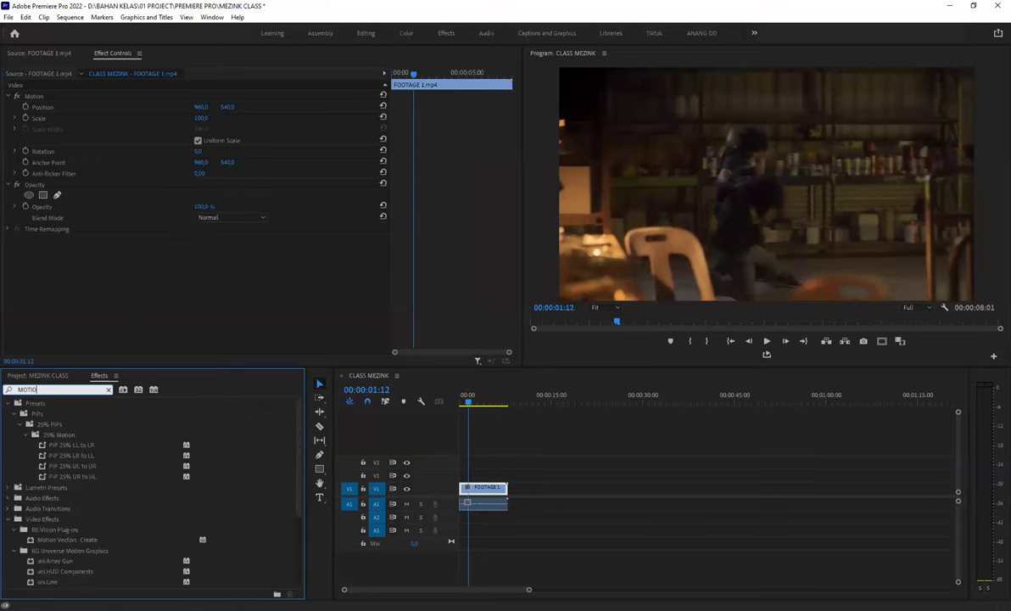
pyautogui.write('N BLUR')
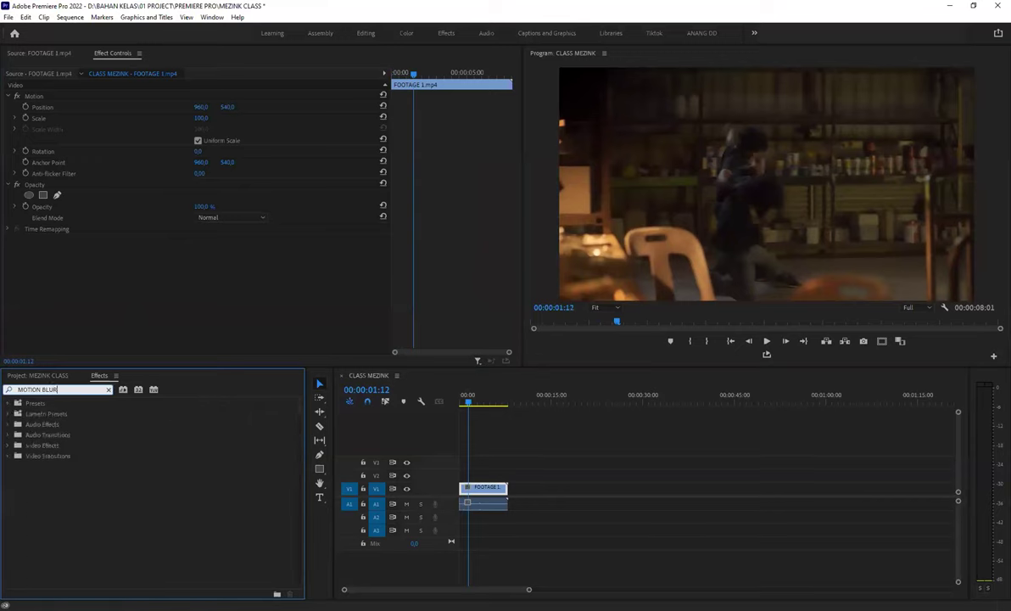
pyautogui.press('BackSpace')
pyautogui.press('BackSpace')
pyautogui.press('BackSpace')
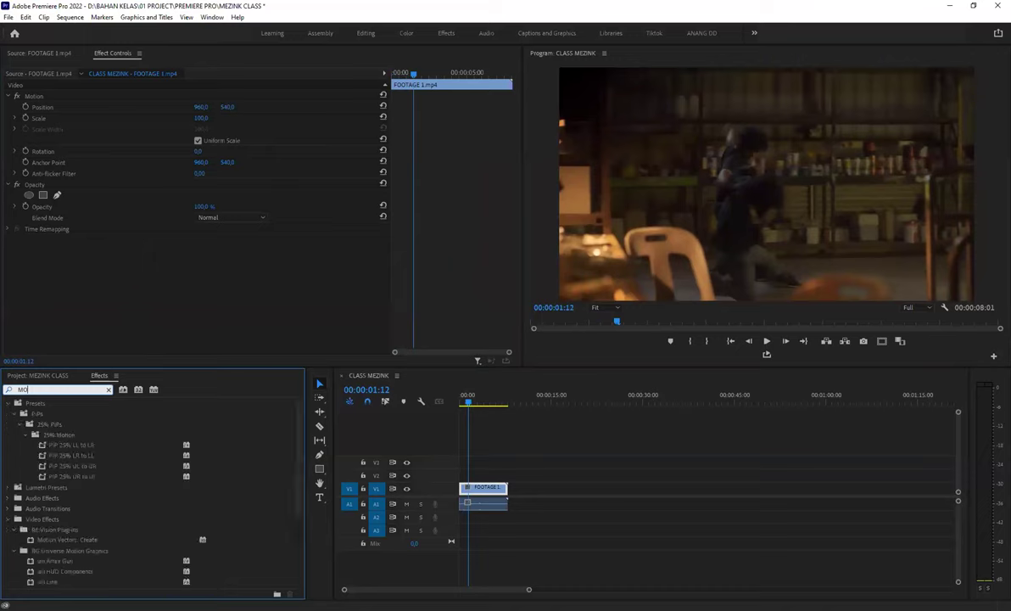
pyautogui.write('DIRE')
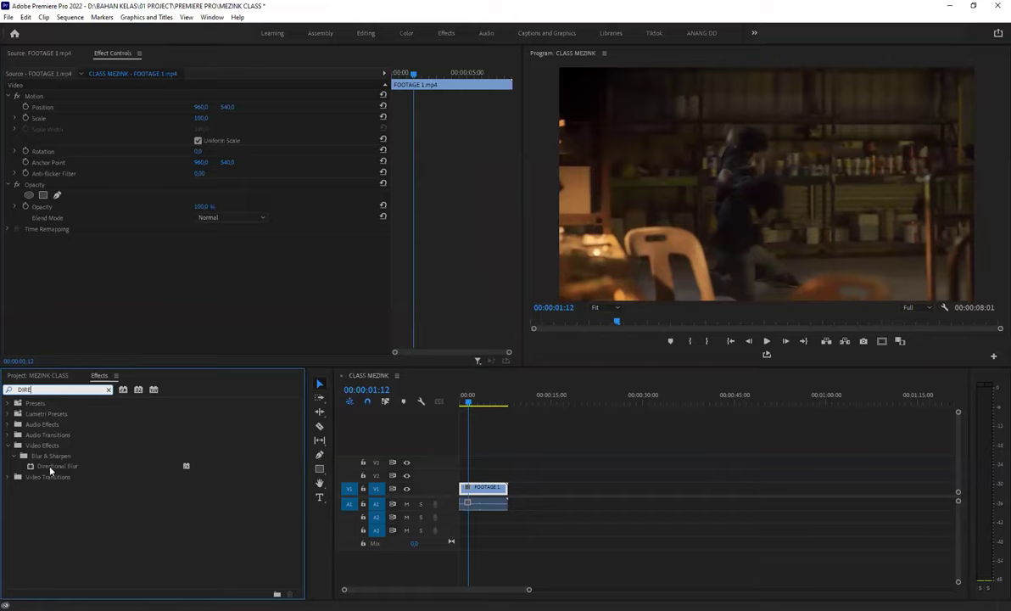
pyautogui.click(53, 467)
pyautogui.moveTo(53, 467); pyautogui.dragTo(783, 153)
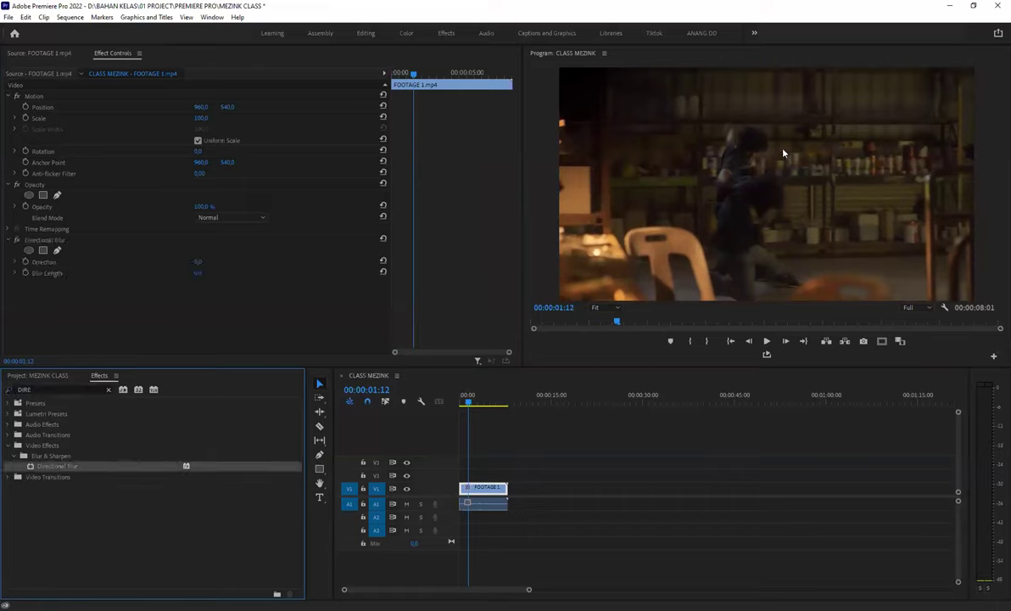
# - Preview the clip and scrub Directional Blur's Blur Length to test the blur strength
pyautogui.click(479, 405)
pyautogui.press('space')
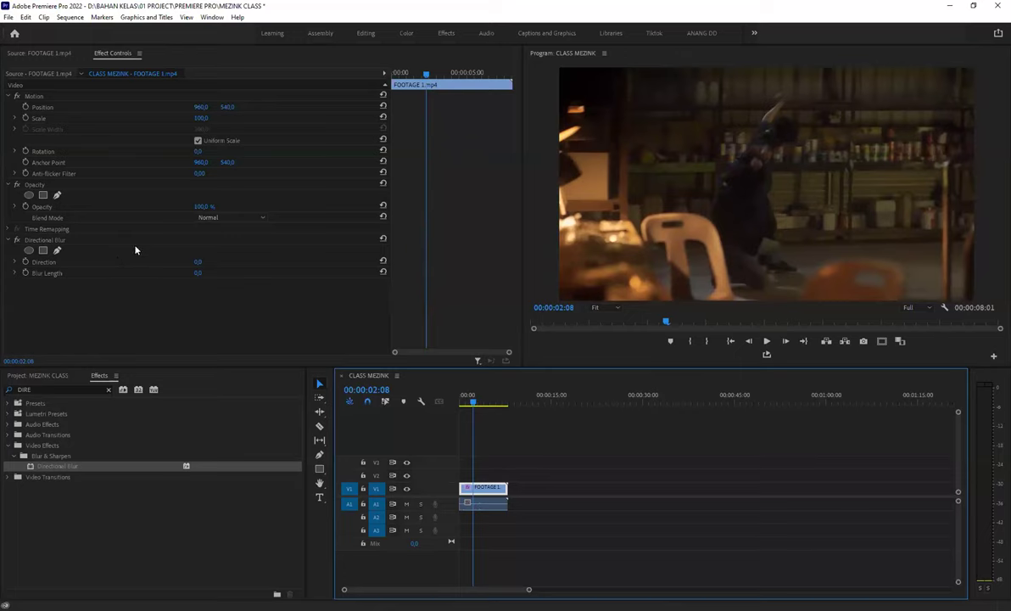
pyautogui.click(15, 262)
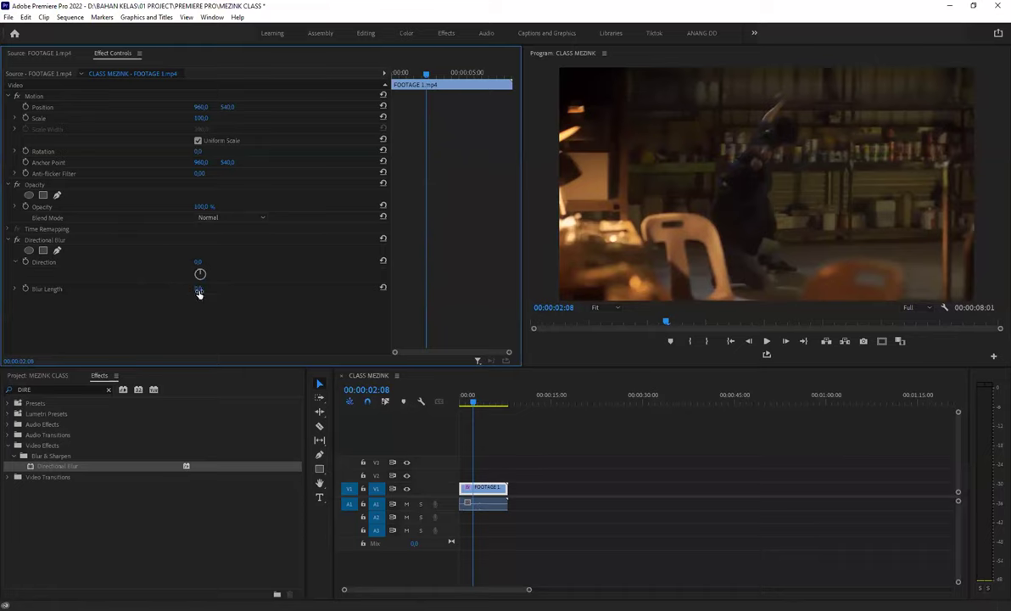
pyautogui.moveTo(199, 294)
pyautogui.mouseDown()
pyautogui.moveTo(225, 263)
pyautogui.moveTo(195, 261)
pyautogui.moveTo(183, 289)
pyautogui.moveTo(207, 288)
pyautogui.moveTo(182, 289)
pyautogui.mouseUp()
# - Delete the Directional Blur effect from the clip and clear the 'DIRE' effects search
pyautogui.press('Delete')
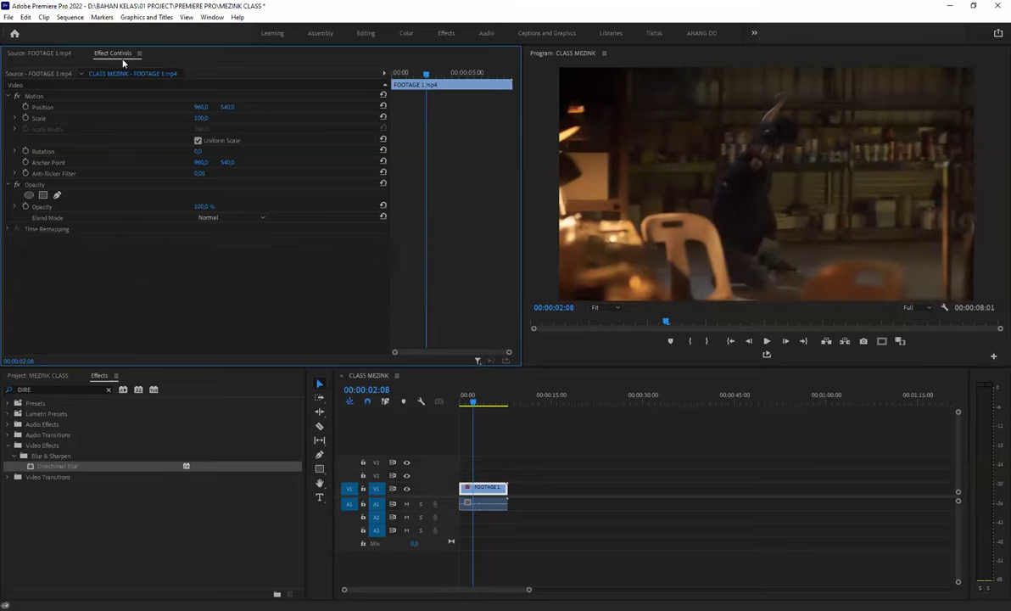
pyautogui.click(105, 535)
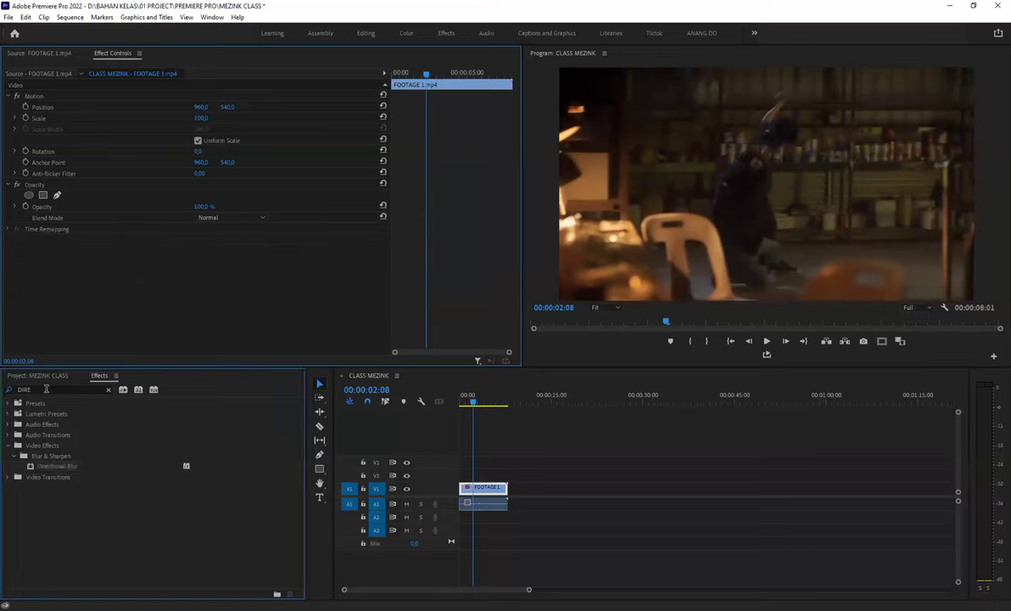
pyautogui.doubleClick(6, 387)
pyautogui.press('BackSpace')
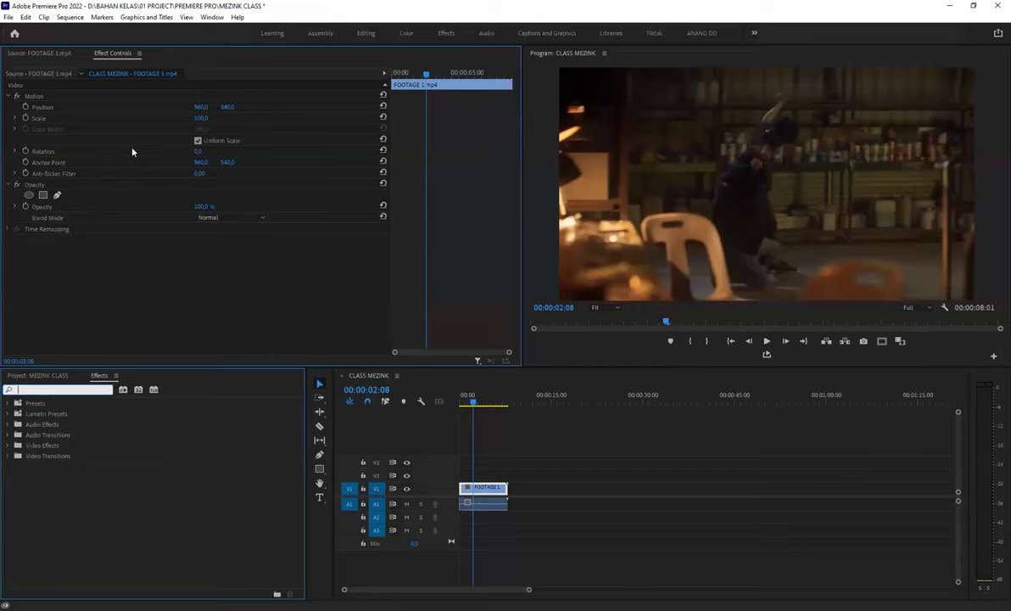
# - Set the clip's Opacity to 33, then scrub it up to 99 %
pyautogui.click(204, 206)
pyautogui.write('33')
pyautogui.press('Return')
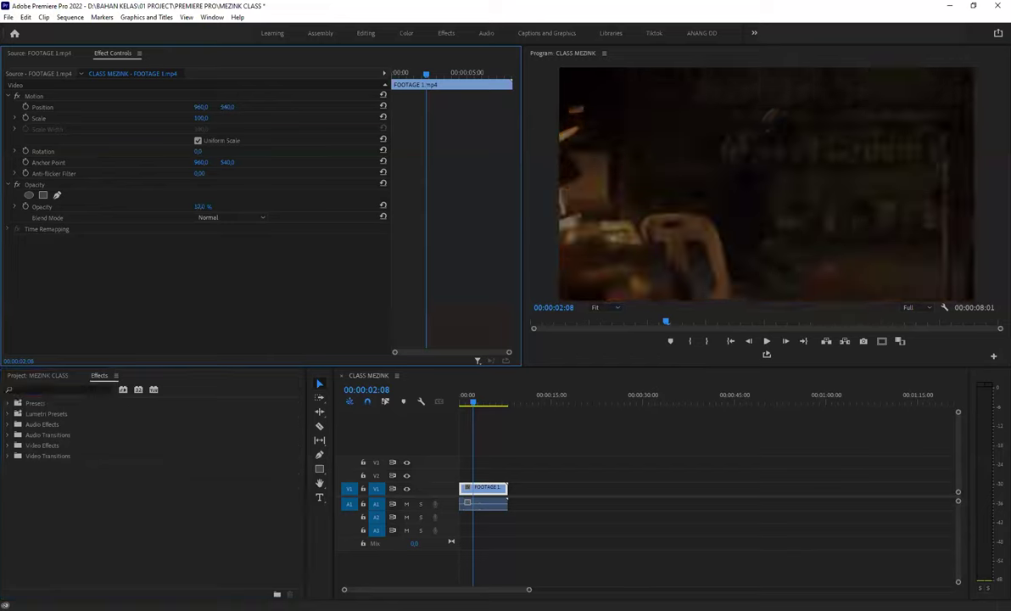
pyautogui.moveTo(202, 207); pyautogui.dragTo(238, 206)
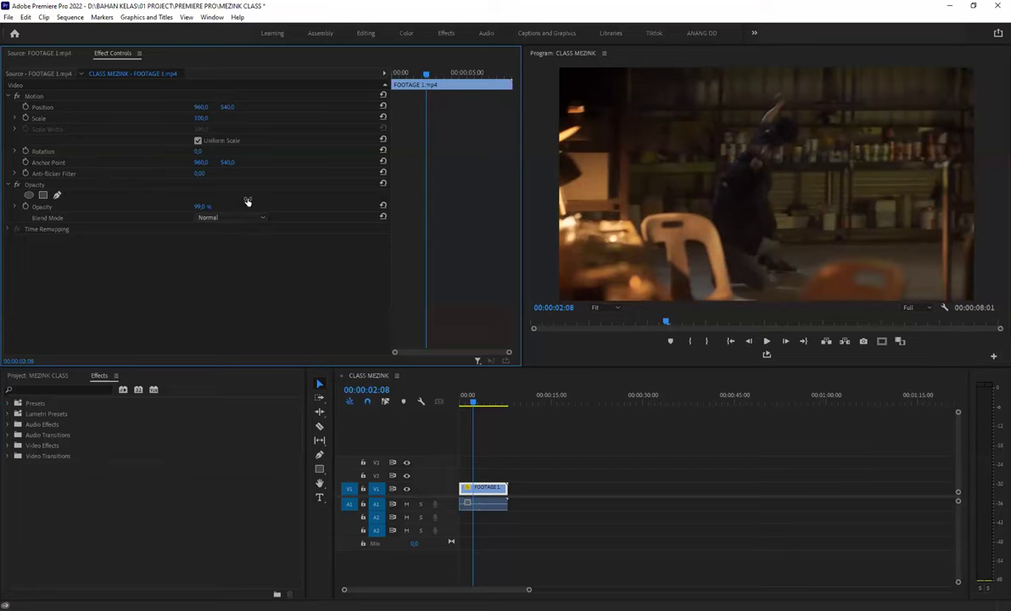
# - Nudge the clip's Position X to the right, then undo the Scale change back to 100
pyautogui.moveTo(201, 106)
pyautogui.mouseDown()
pyautogui.moveTo(218, 118)
pyautogui.moveTo(219, 107)
pyautogui.mouseUp()
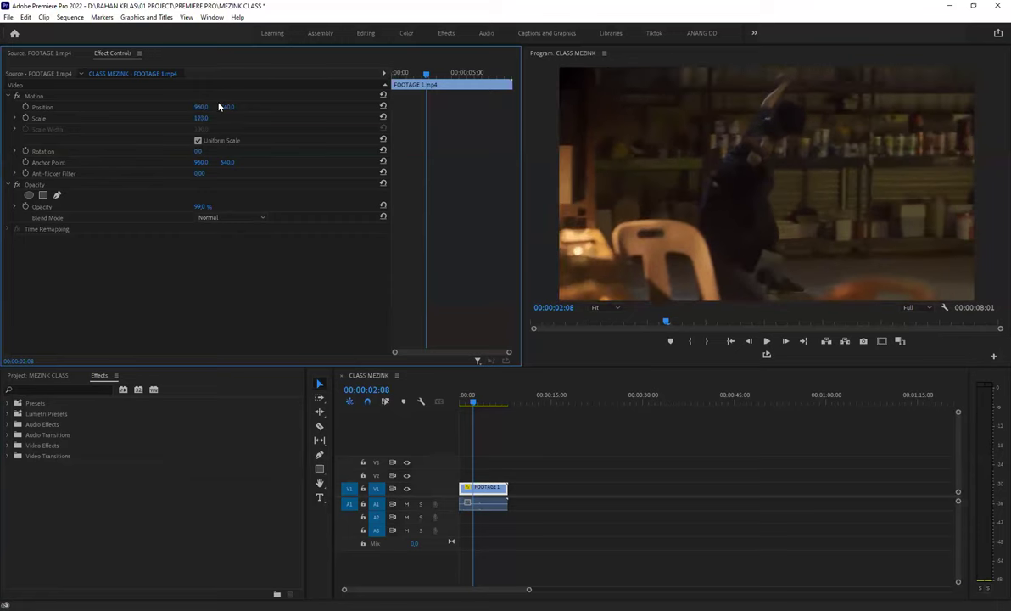
pyautogui.click(190, 105)
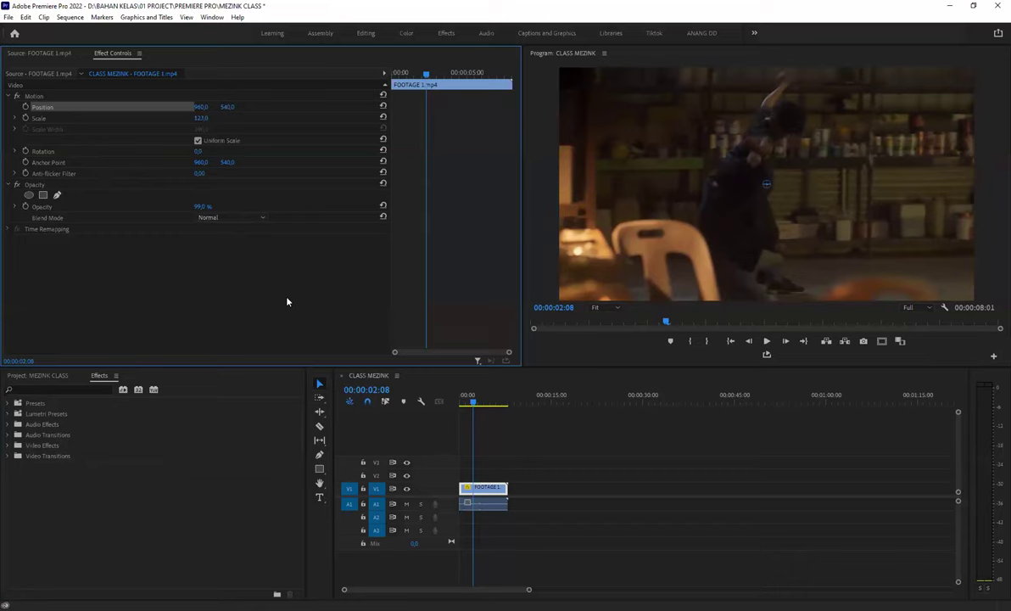
pyautogui.hotkey('ctrl', 'z')
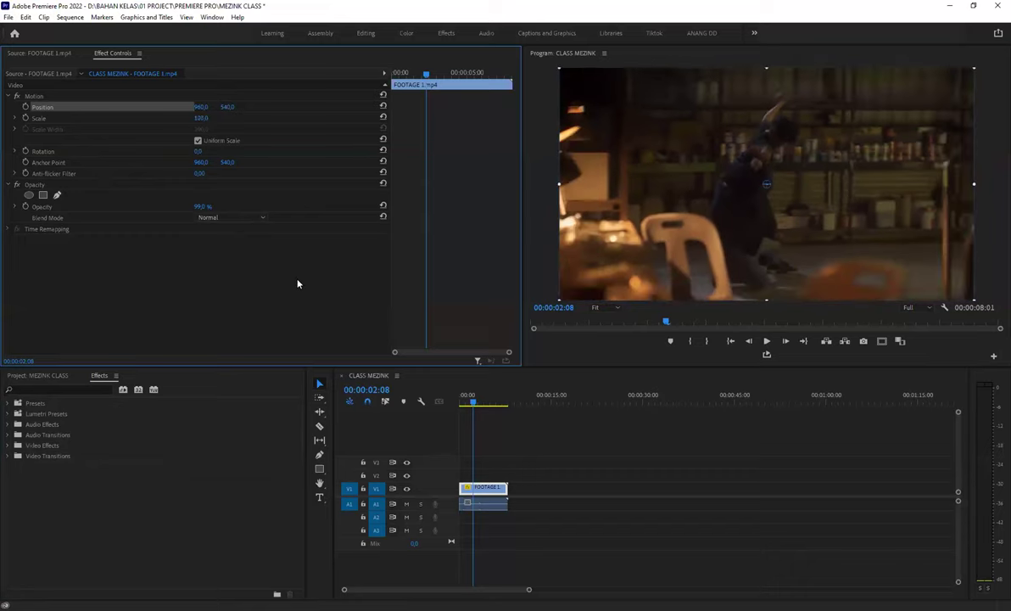
# - Widen the Effect Controls keyframe area and preview the sequence from the start
pyautogui.click(401, 72)
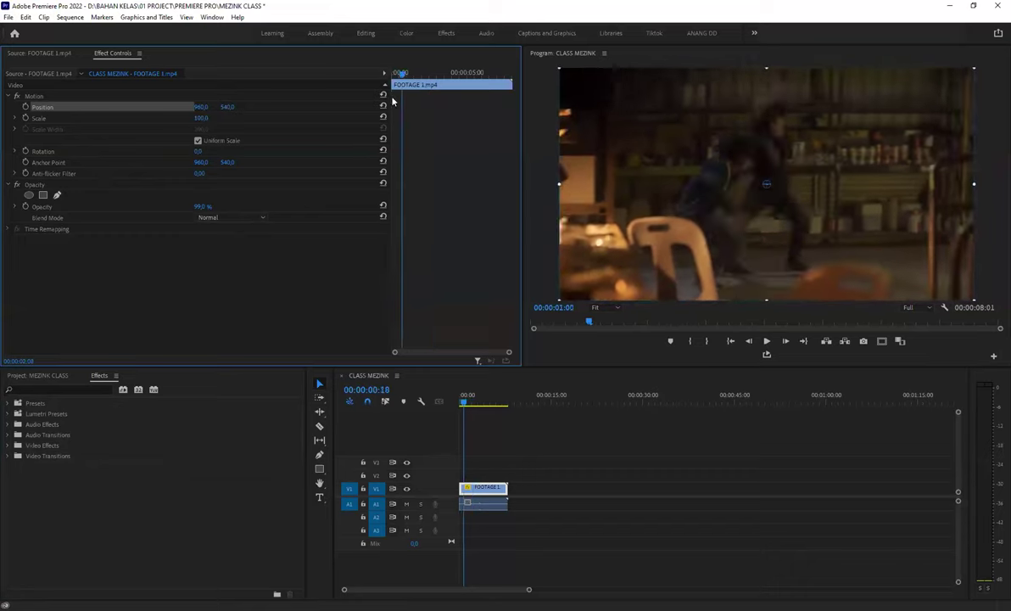
pyautogui.moveTo(391, 101); pyautogui.dragTo(320, 101)
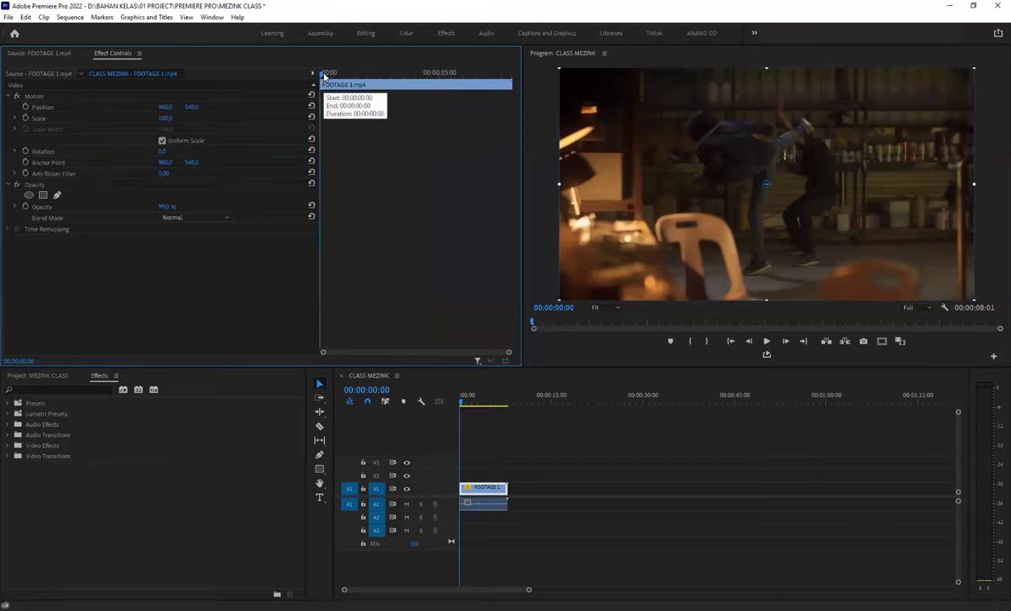
pyautogui.press('space')
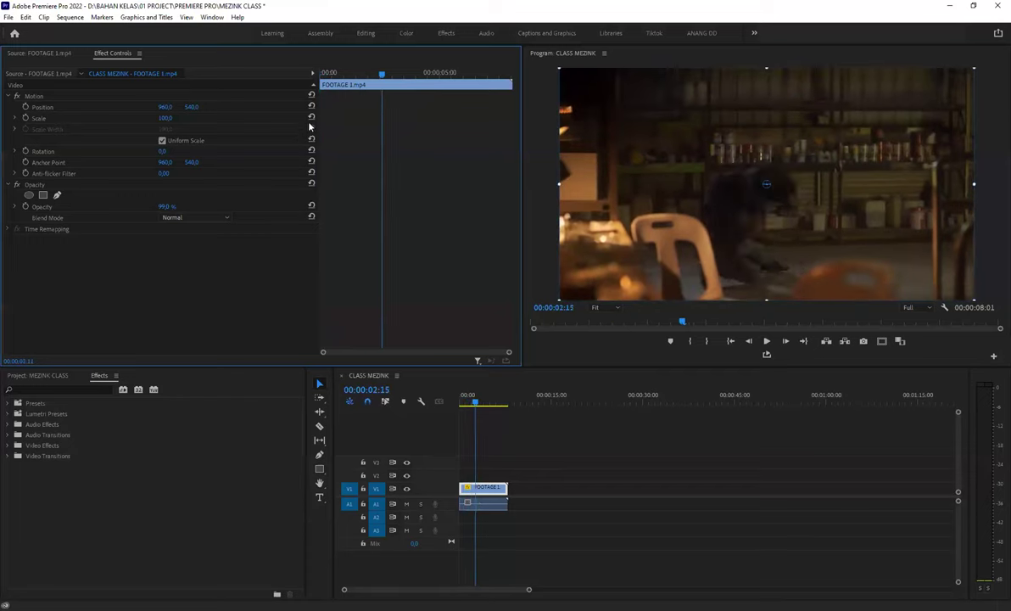
pyautogui.press('Home')
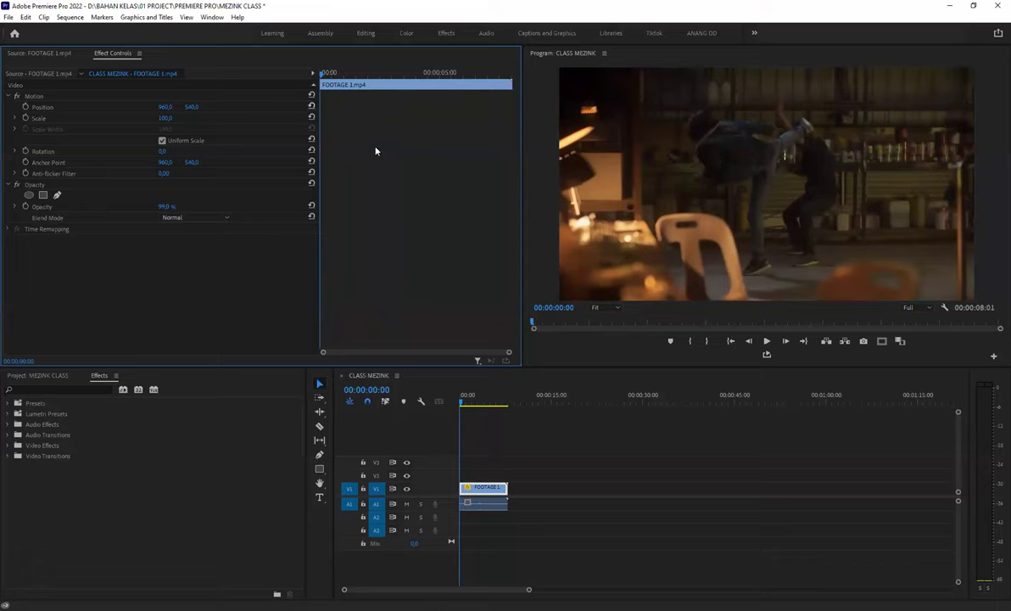
# - Keyframe Scale at the start and set it to 150 at about three seconds
pyautogui.click(34, 118)
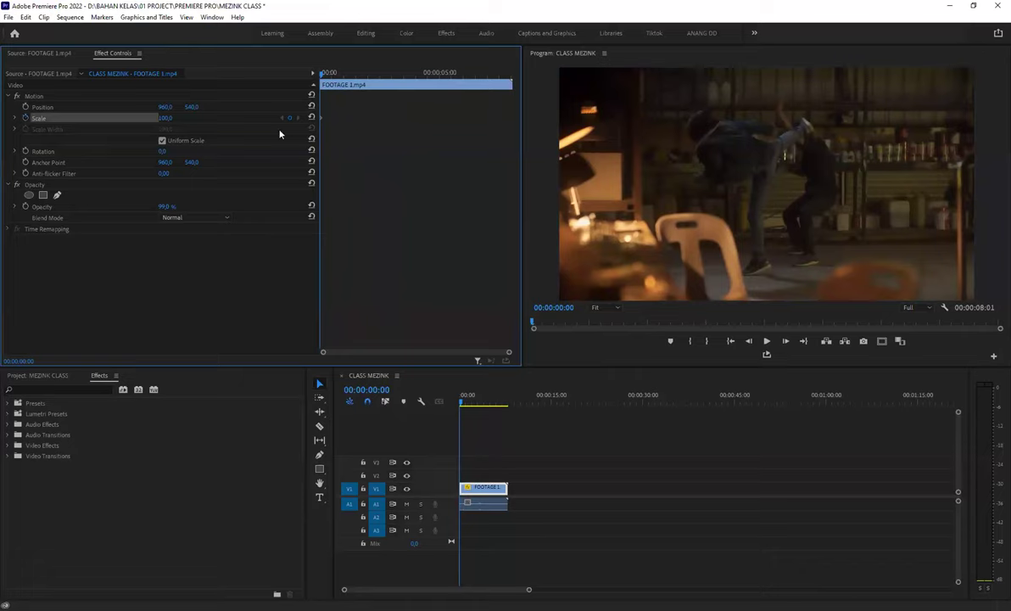
pyautogui.click(27, 119)
pyautogui.moveTo(323, 75); pyautogui.dragTo(411, 78)
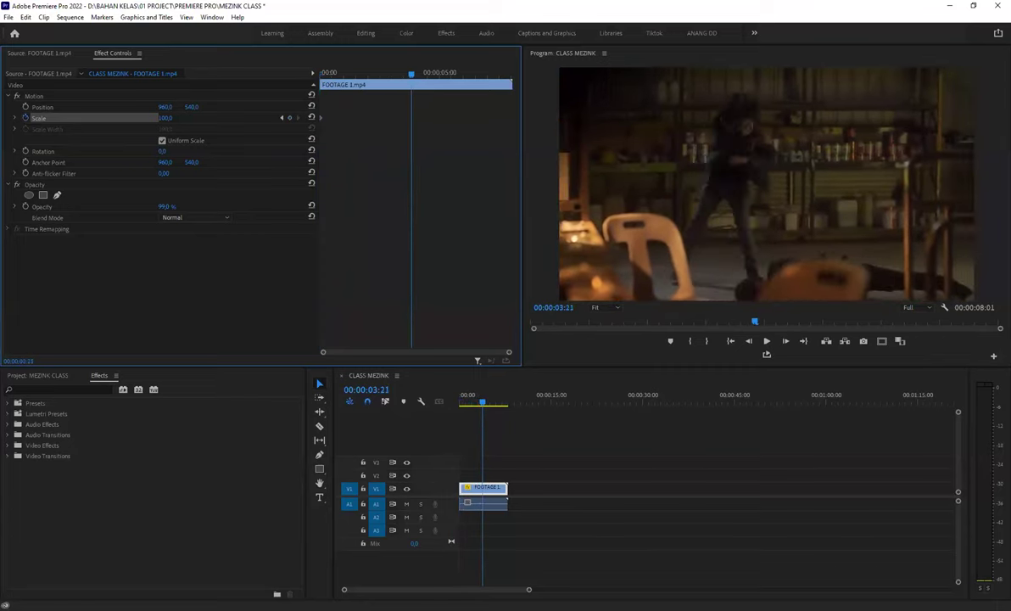
pyautogui.write('150')
pyautogui.press('Return')
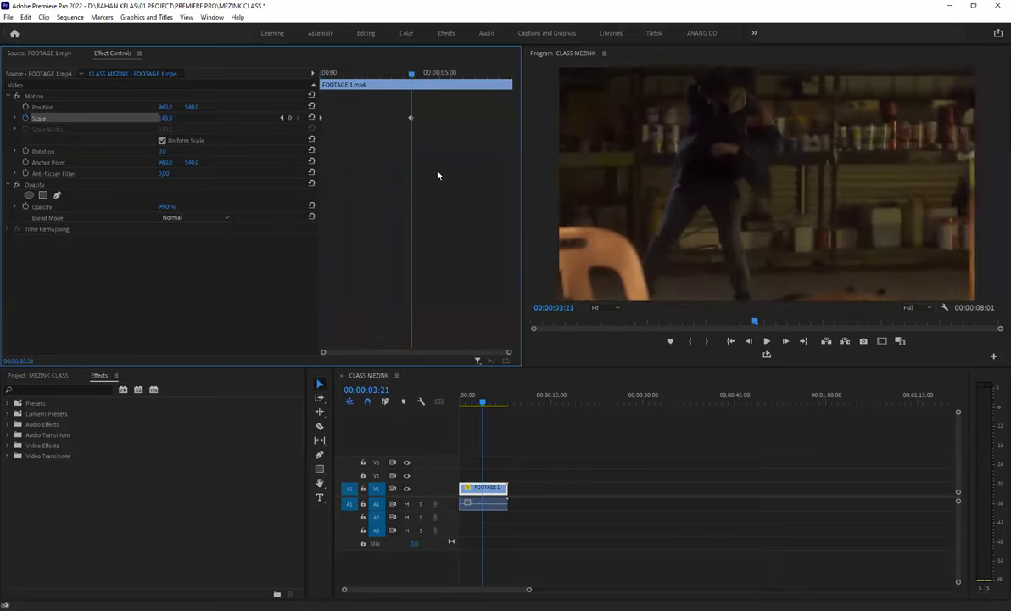
# - Apply Ease In interpolation to the Scale keyframe at three seconds
pyautogui.moveTo(456, 159); pyautogui.dragTo(383, 100)
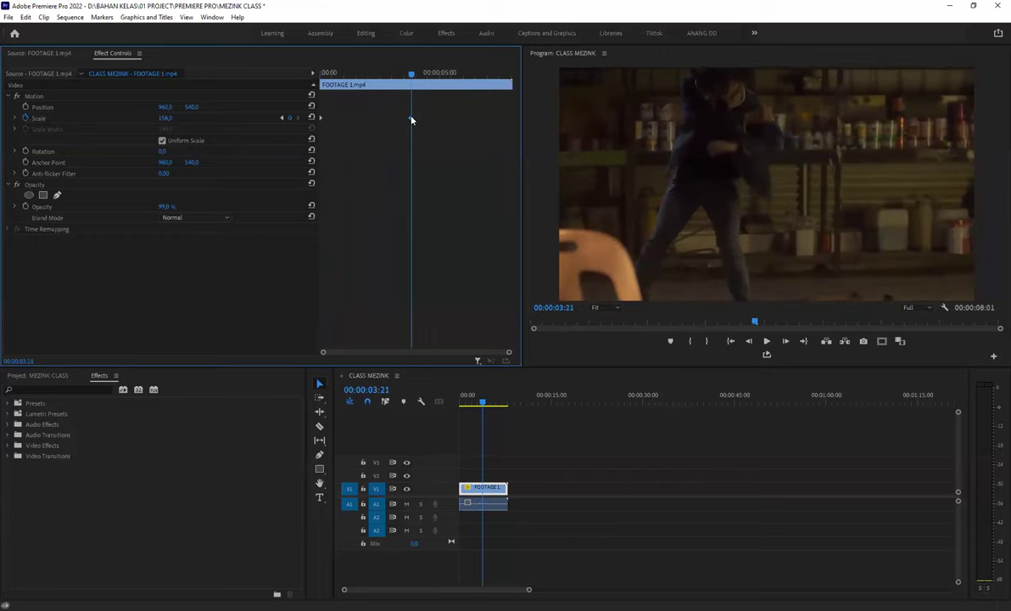
pyautogui.rightClick(411, 120)
pyautogui.click(454, 258)
pyautogui.rightClick(412, 119)
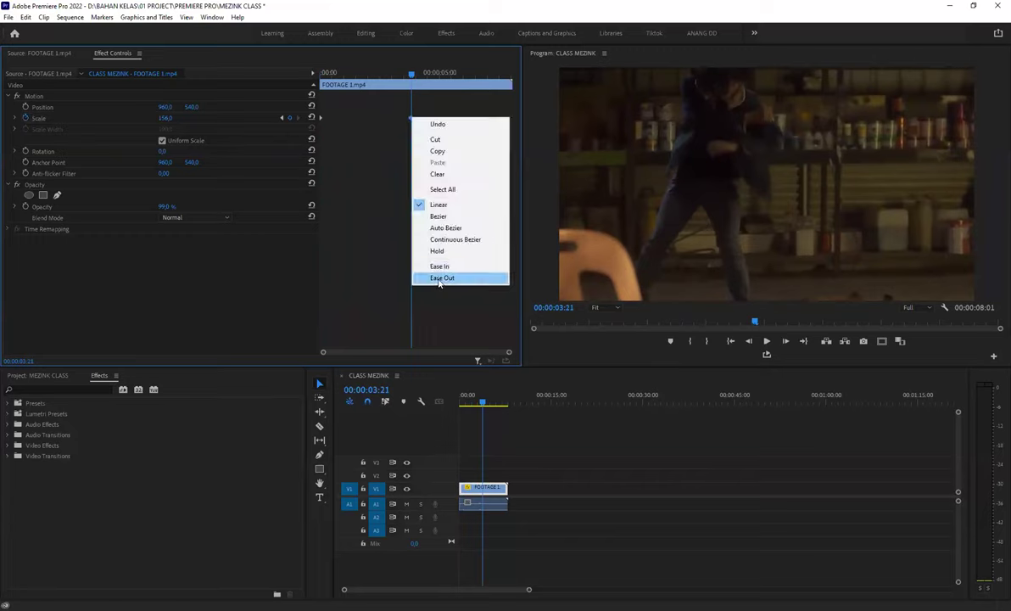
pyautogui.click(442, 270)
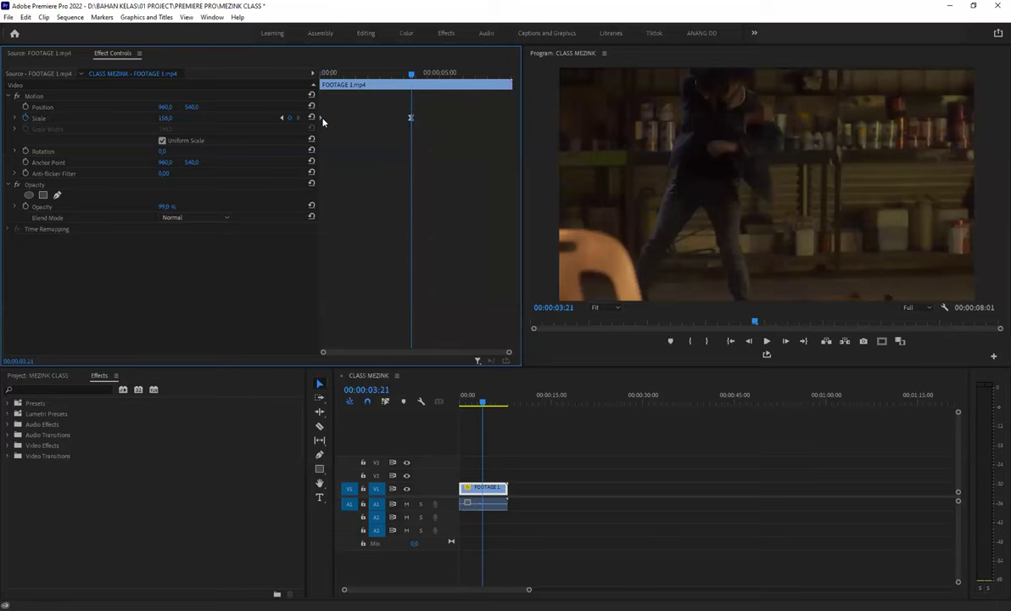
# - Preview the eased zoom-in playback from the start of the sequence
pyautogui.click(353, 73)
pyautogui.press('space')
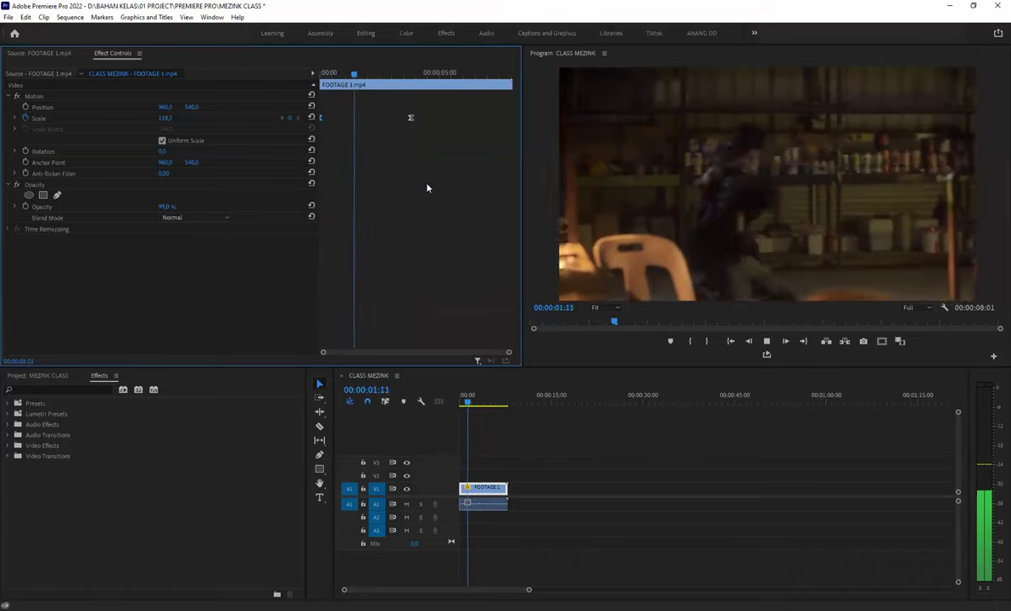
pyautogui.moveTo(153, 118); pyautogui.dragTo(172, 118)
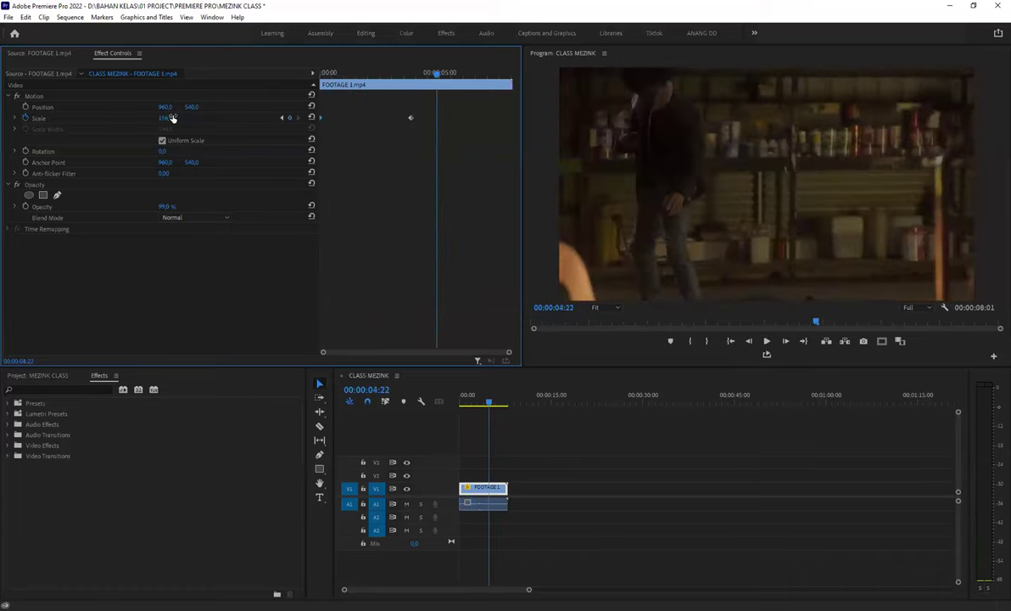
pyautogui.press('Home')
pyautogui.press('space')
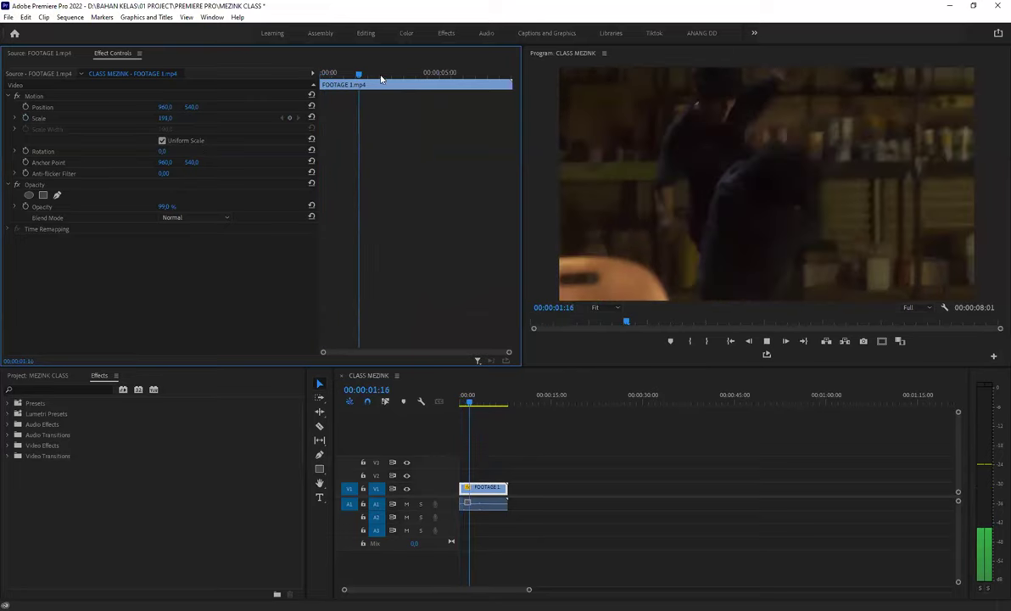
pyautogui.press('space')
pyautogui.press('Home')
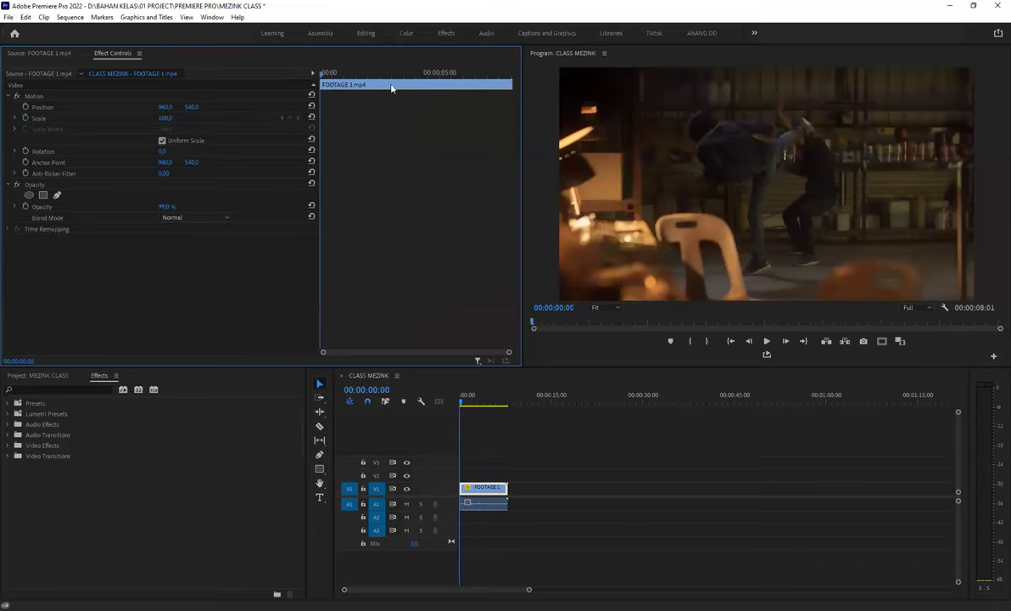
# - Test a Scale keyframe of 132, preview it, then undo the position and scale animation
pyautogui.click(157, 106)
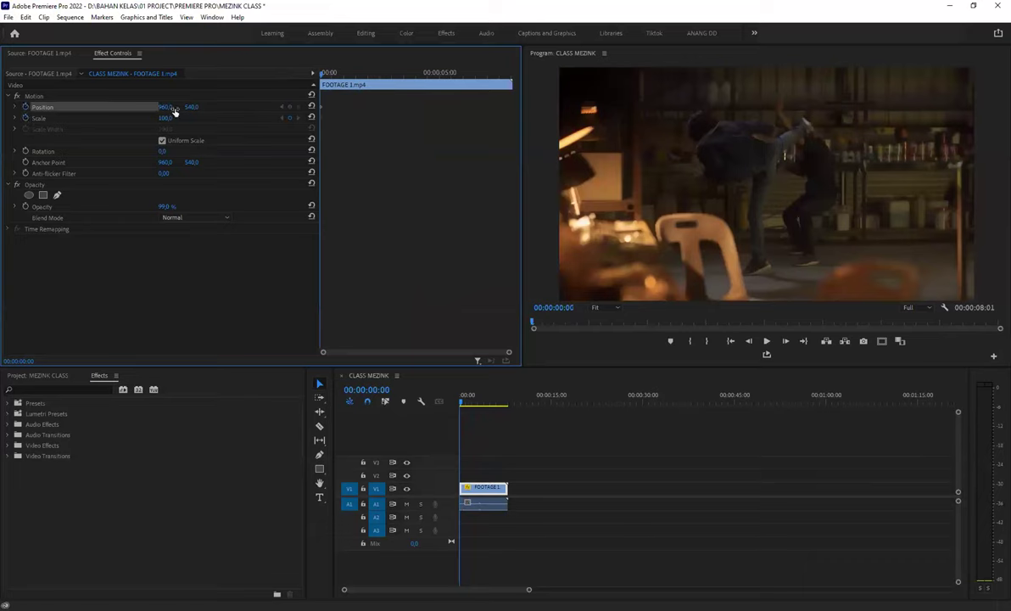
pyautogui.moveTo(164, 118); pyautogui.dragTo(273, 81)
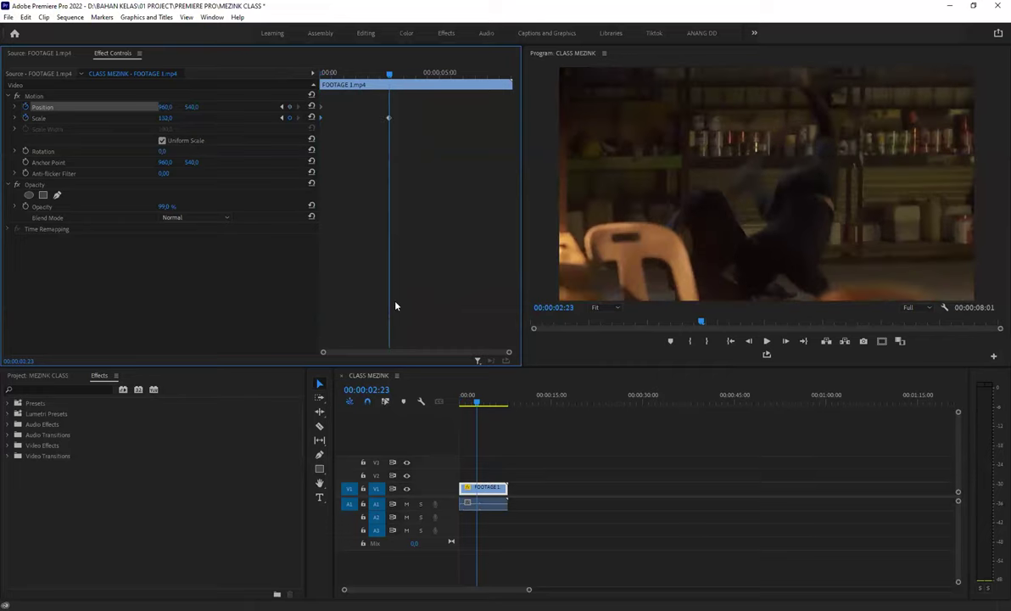
pyautogui.press('Home')
pyautogui.press('space')
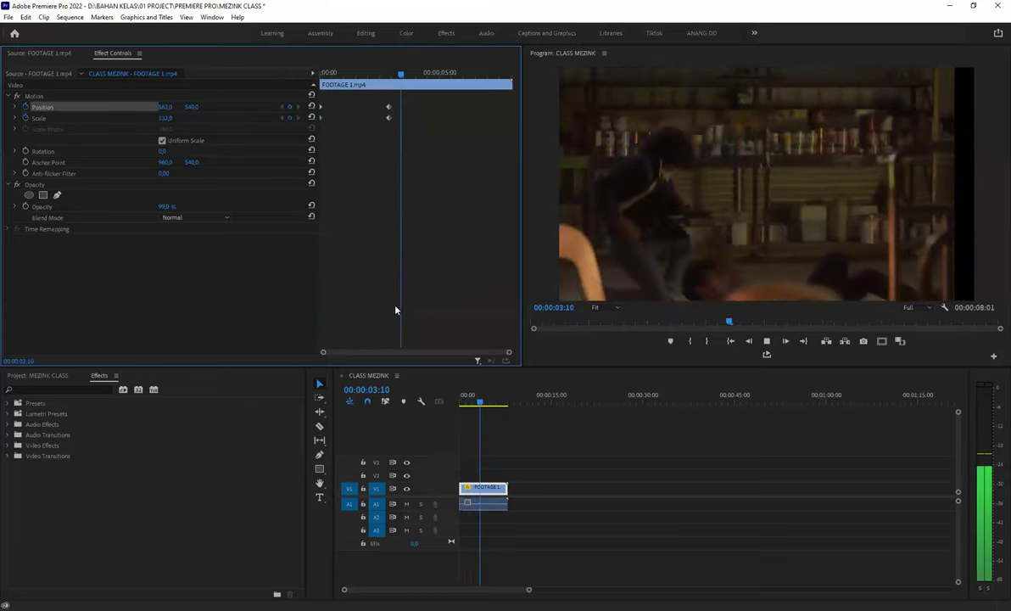
pyautogui.press('space')
pyautogui.hotkey('ctrl', 'z')
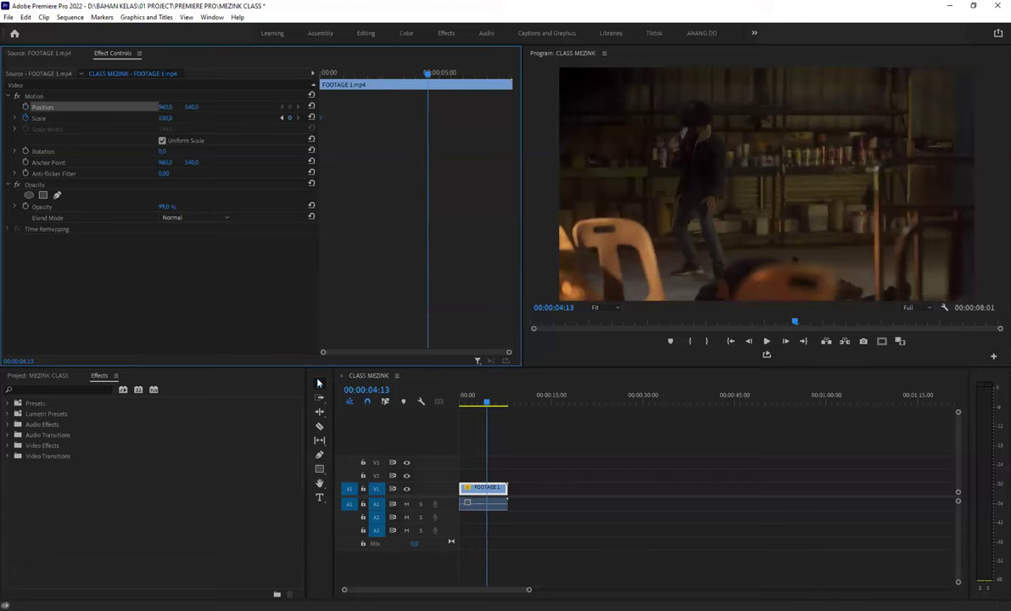
pyautogui.press('Home')
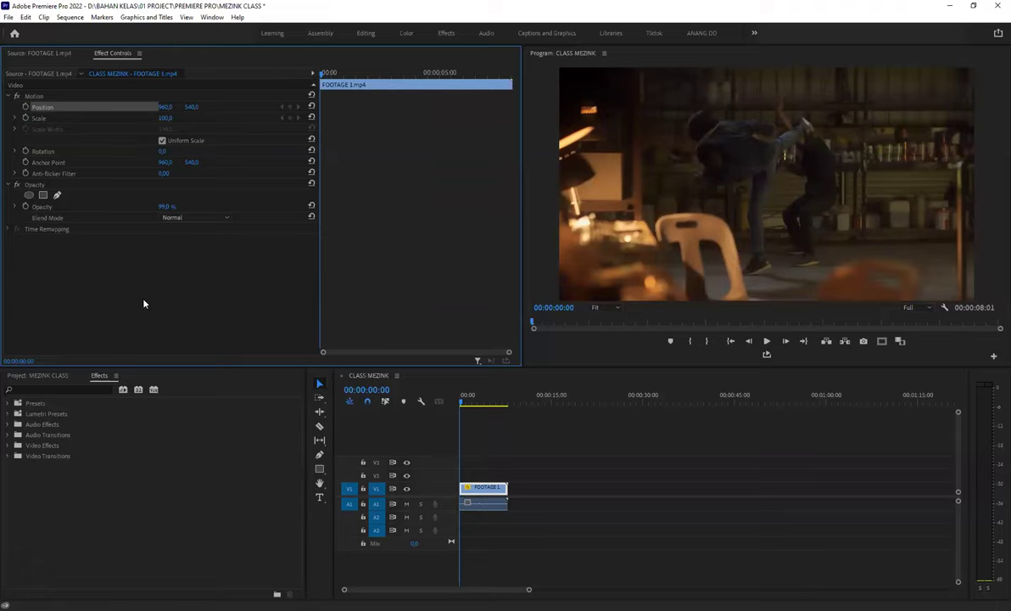
# - Scrub FOOTAGE 1.mp4's Opacity back to 100% and play the sequence to review
pyautogui.click(172, 233)
pyautogui.moveTo(165, 207); pyautogui.dragTo(170, 206)
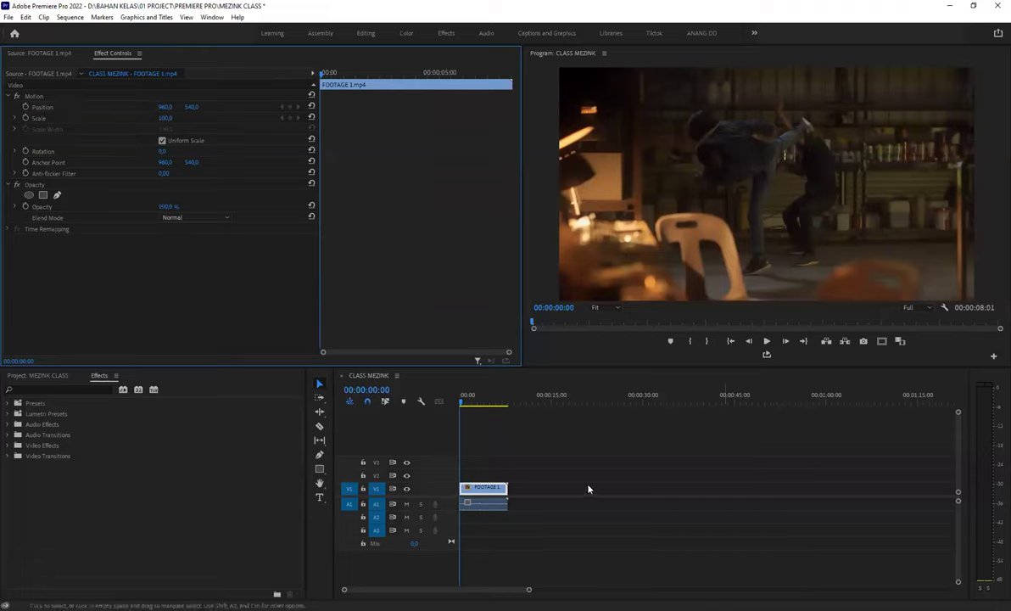
pyautogui.click(529, 463)
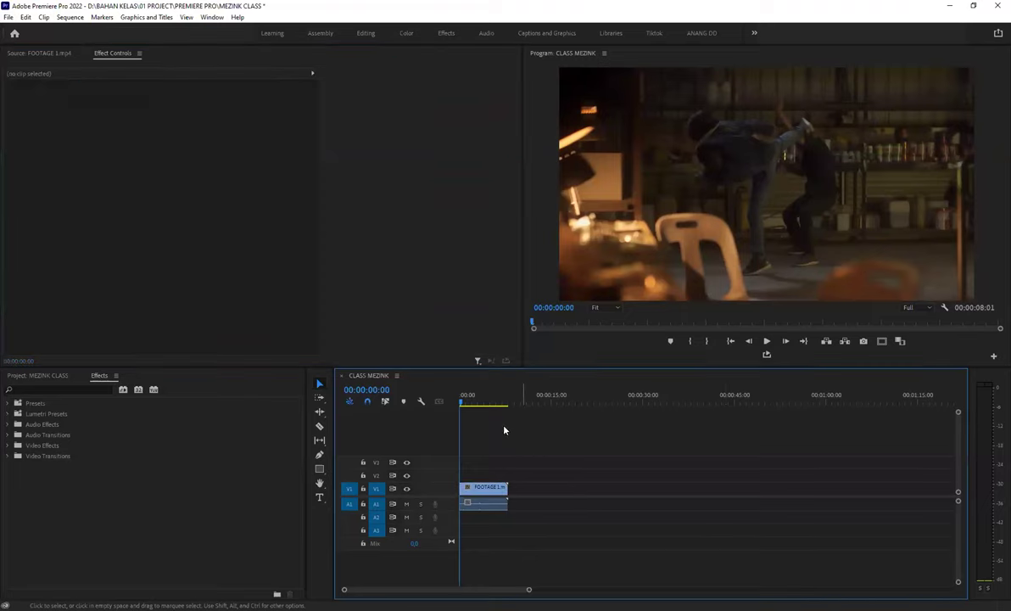
pyautogui.press('space')
pyautogui.press('space')
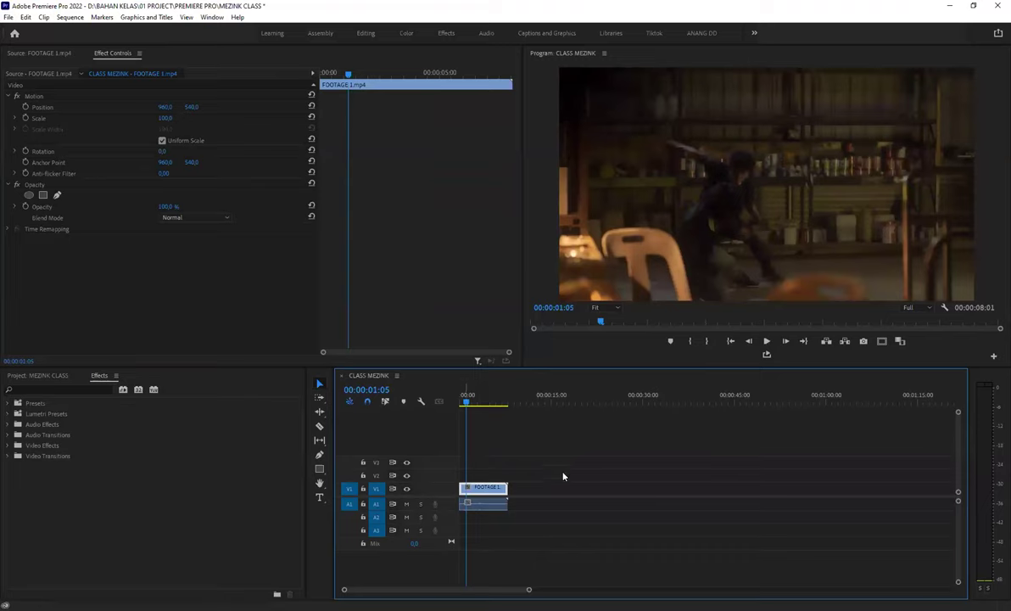
pyautogui.press('space')
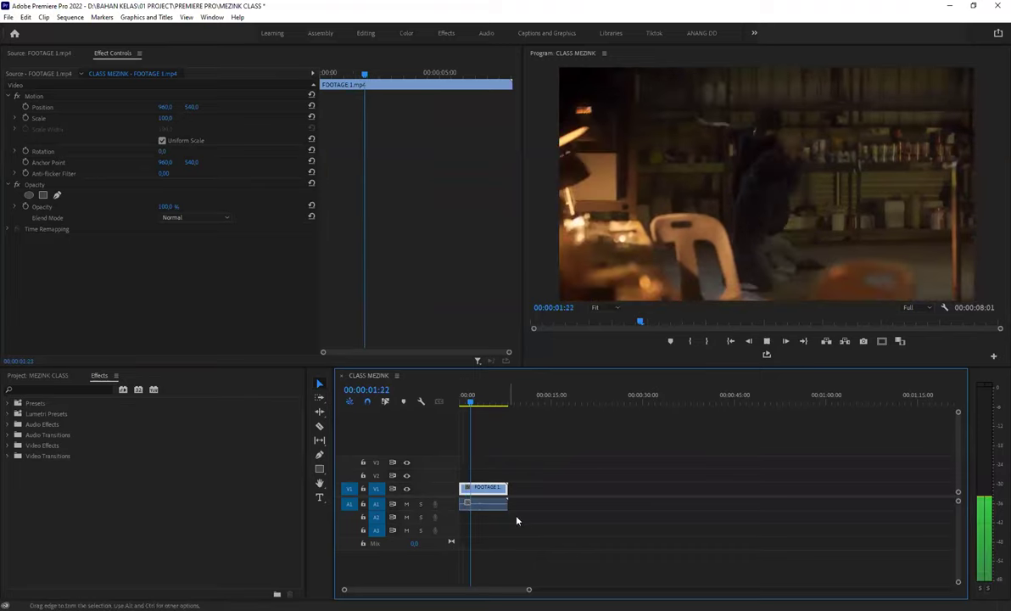
pyautogui.press('space')
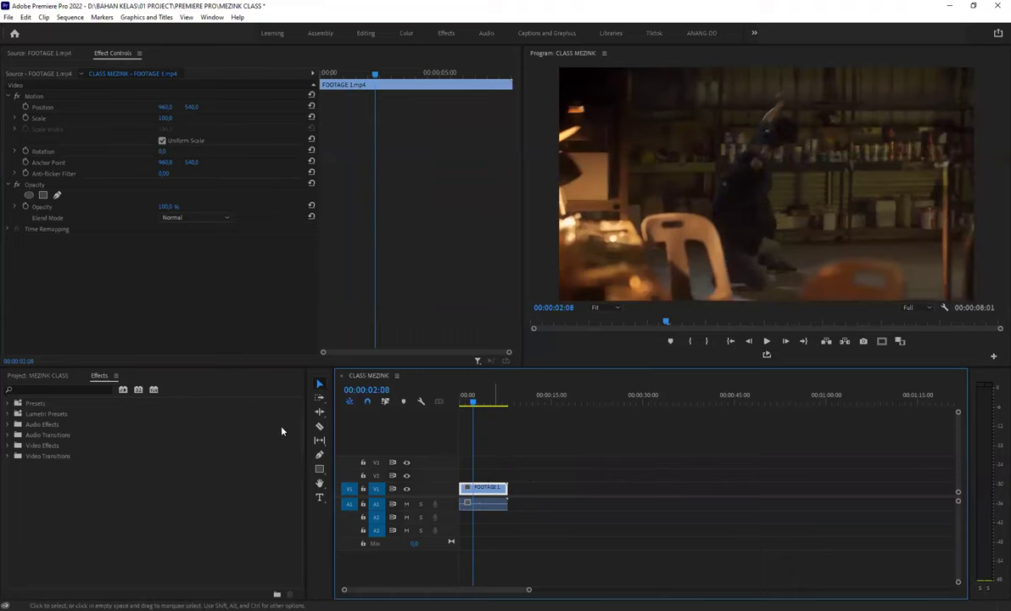
# - Overwrite FOOTAGE 2.mp4 from the Project panel into the sequence at the playhead
pyautogui.hotkey('shift', '1')
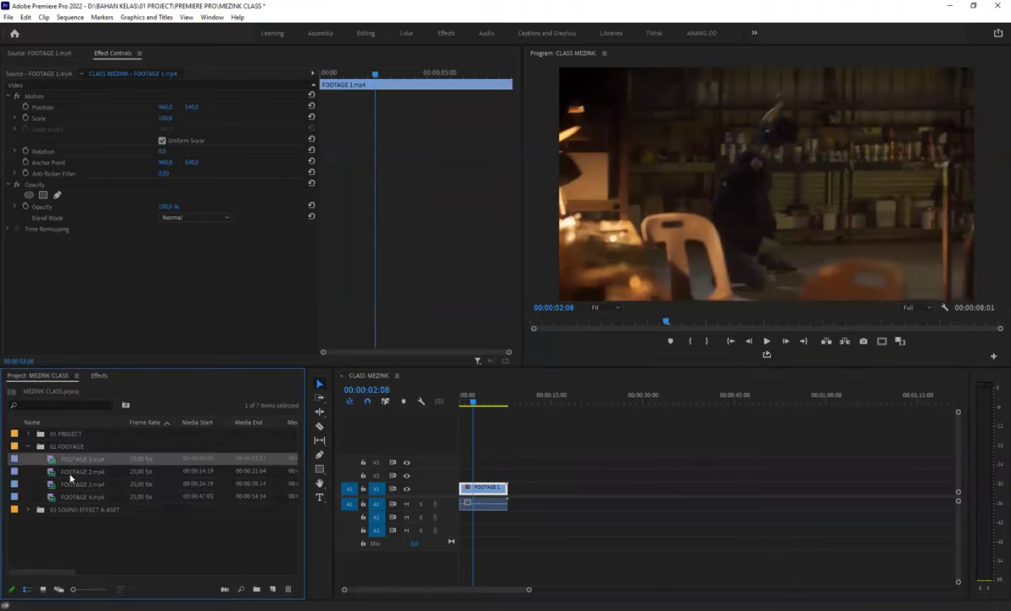
pyautogui.press('Down')
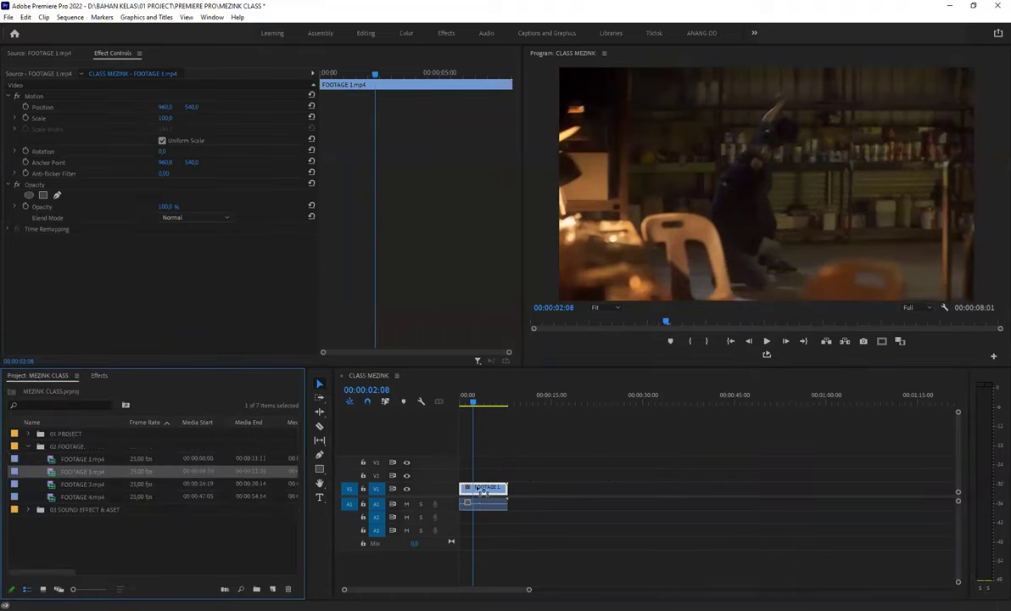
pyautogui.press('.')
# - Preview the new clip, then move FOOTAGE 1.mp4 up to track V3
pyautogui.moveTo(470, 417); pyautogui.dragTo(465, 407)
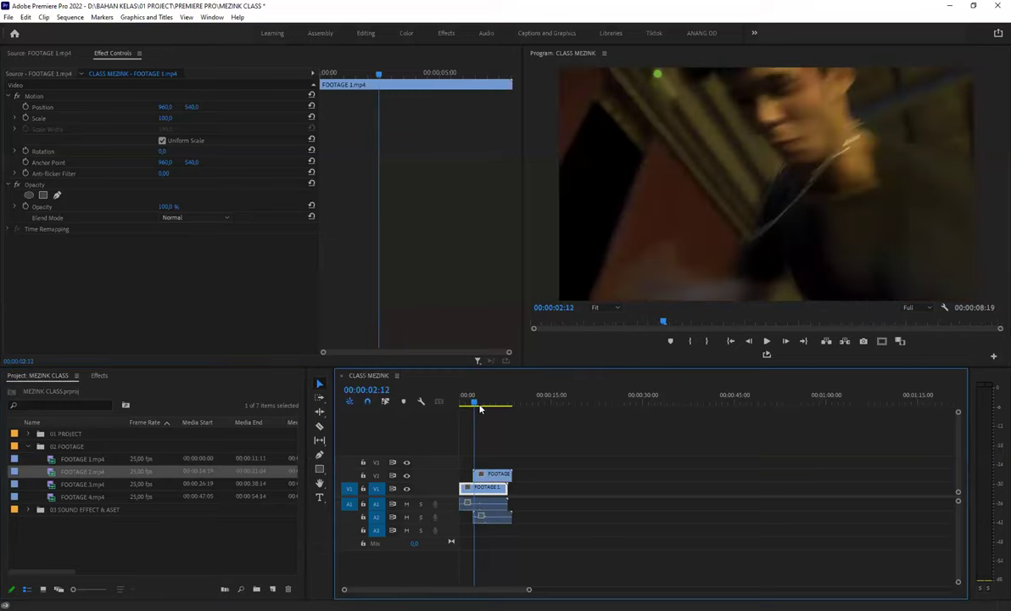
pyautogui.press('space')
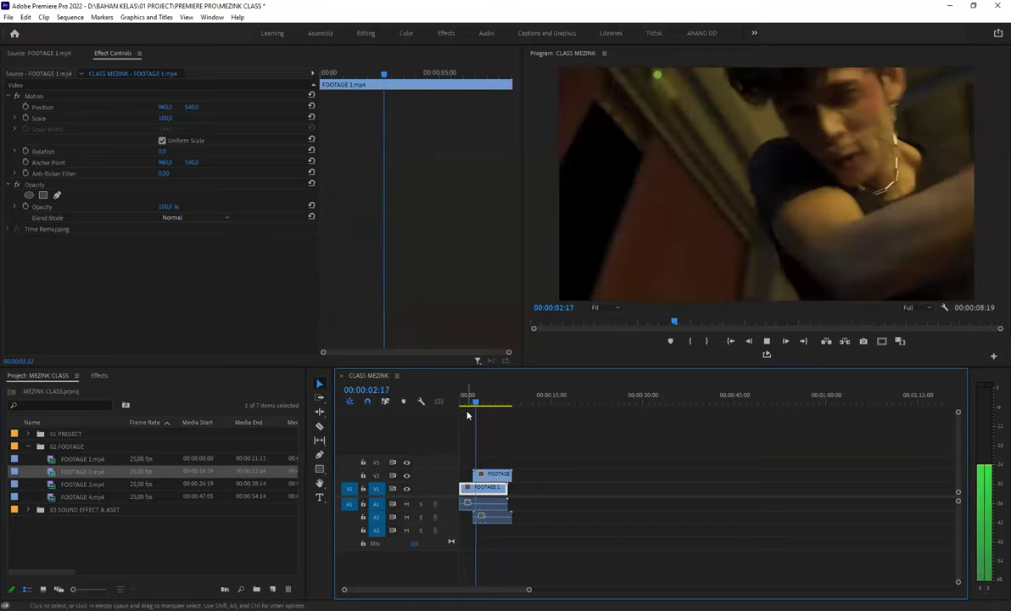
pyautogui.click(481, 409)
pyautogui.moveTo(483, 406); pyautogui.dragTo(470, 405)
pyautogui.moveTo(476, 491)
pyautogui.mouseDown()
pyautogui.moveTo(476, 470)
pyautogui.moveTo(514, 519)
pyautogui.moveTo(497, 520)
pyautogui.mouseUp()
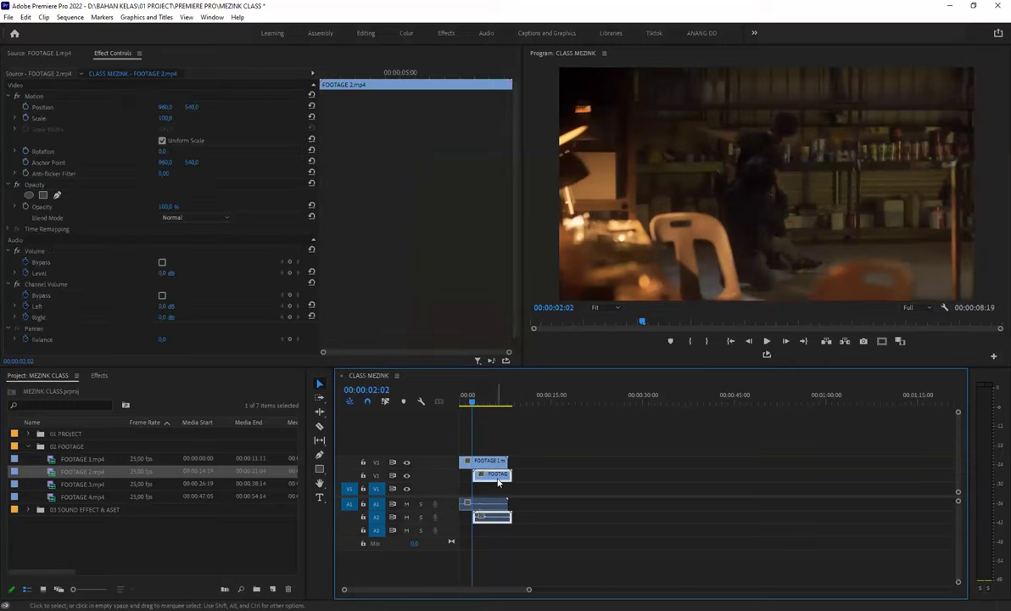
# - Slide FOOTAGE 2 to the sequence start and shift the video clips down one track
pyautogui.moveTo(496, 472)
pyautogui.mouseDown()
pyautogui.moveTo(482, 472)
pyautogui.moveTo(514, 464)
pyautogui.mouseUp()
pyautogui.click(500, 462)
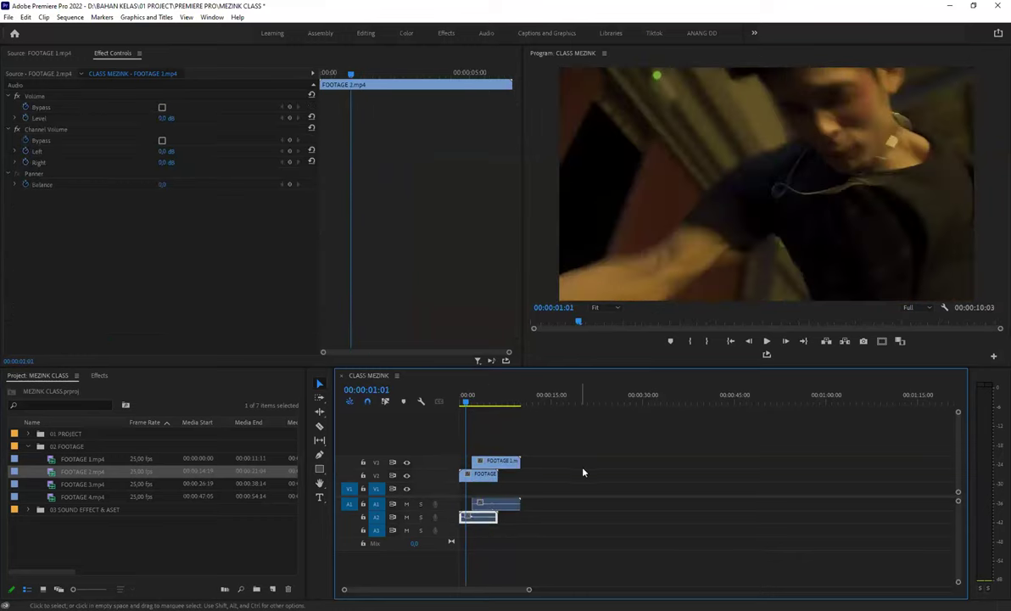
pyautogui.press('space')
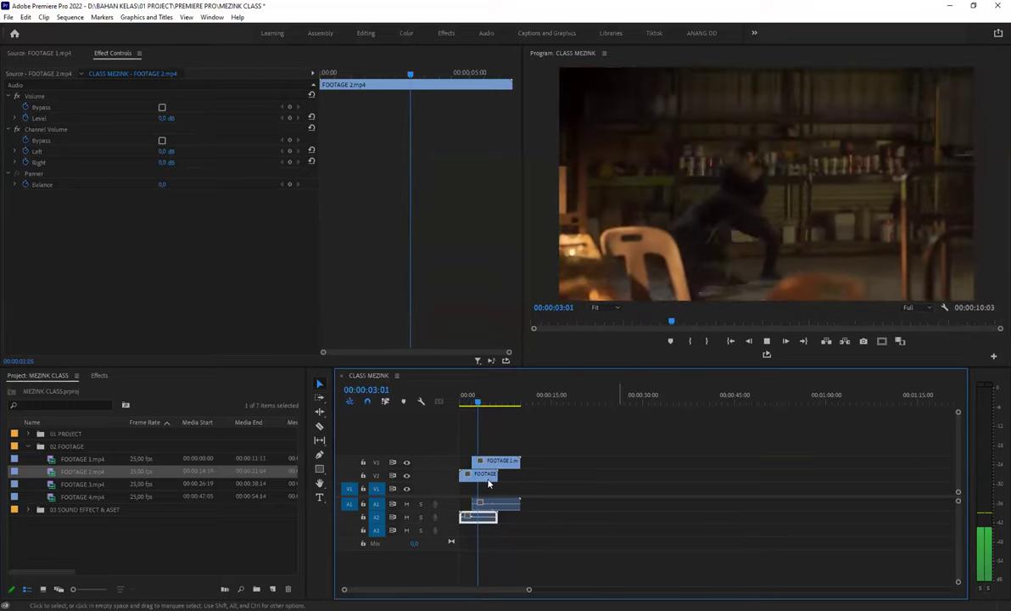
pyautogui.click(496, 503)
pyautogui.hotkey('ctrl', 'z')
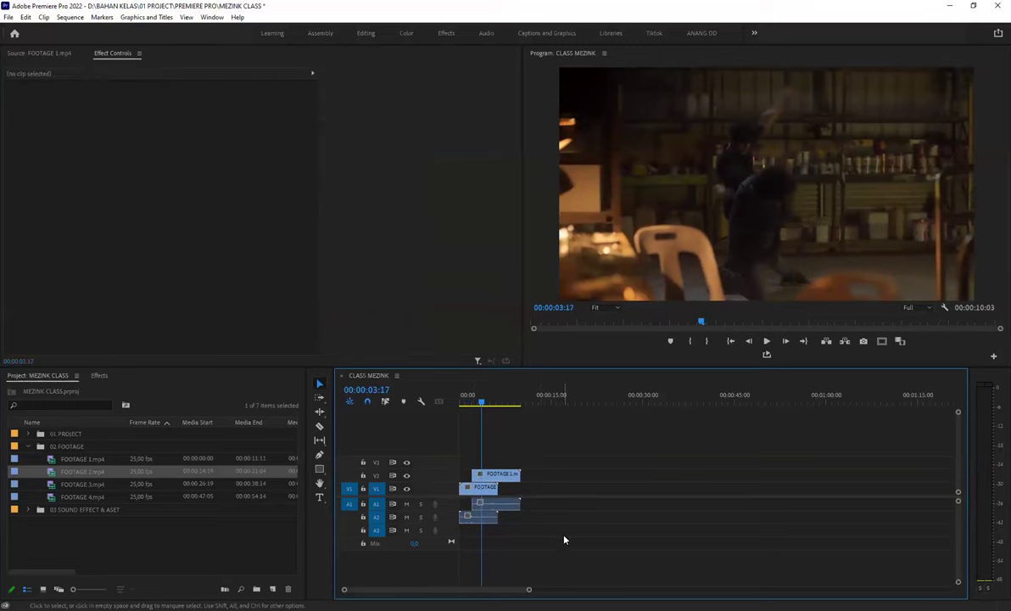
# - Marquee-select the audio clips, then preview the sequence from the beginning to 00:00:03:00
pyautogui.moveTo(535, 524); pyautogui.dragTo(475, 523)
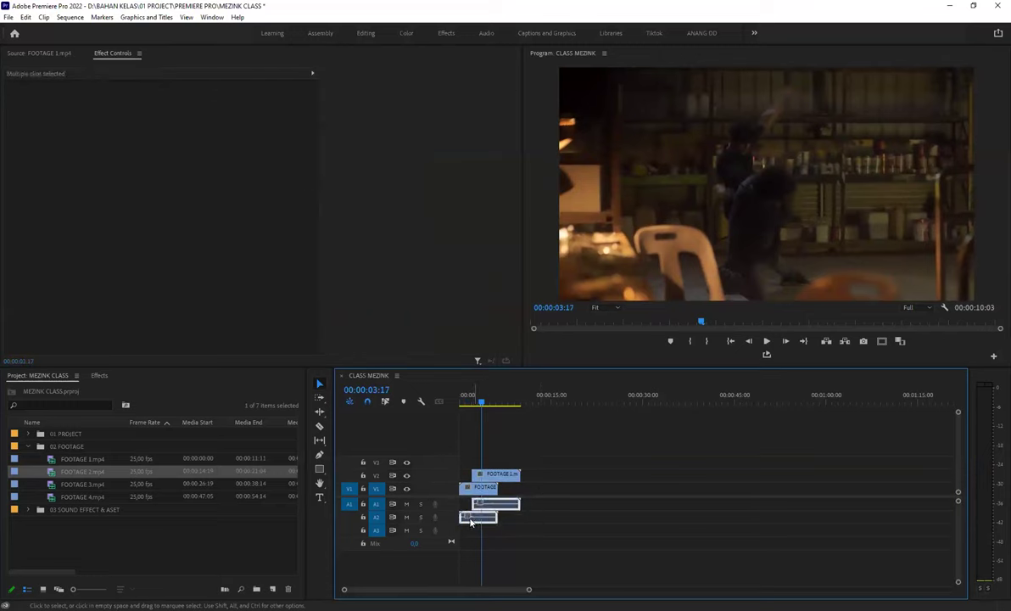
pyautogui.click(526, 530)
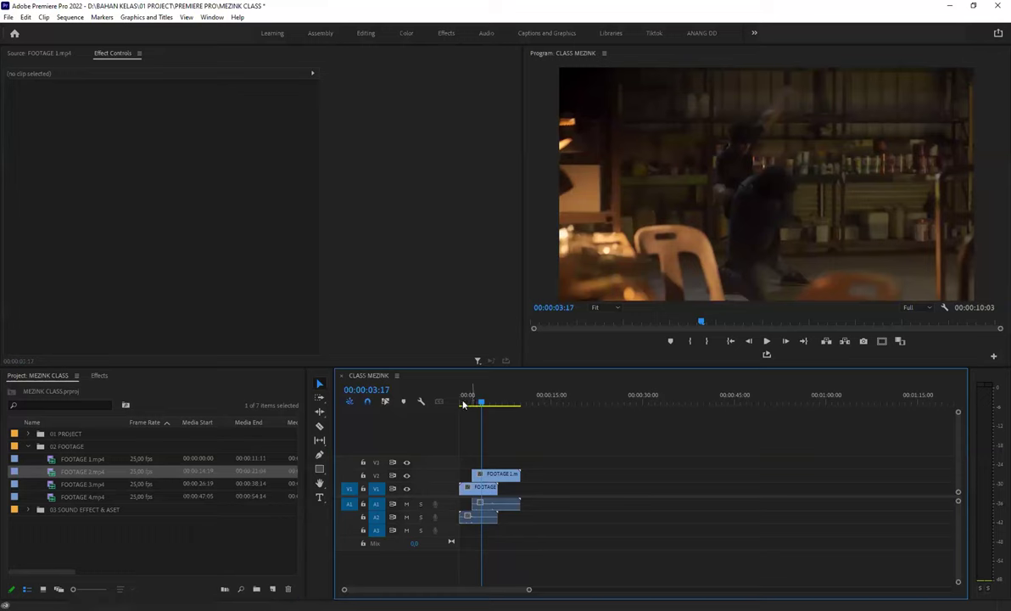
pyautogui.press('Home')
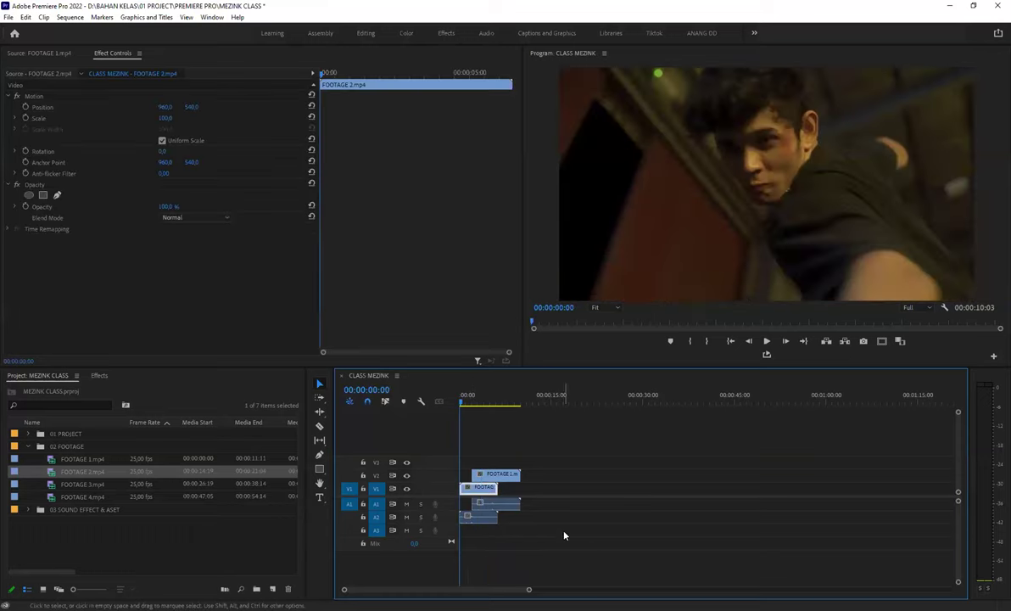
pyautogui.press('space')
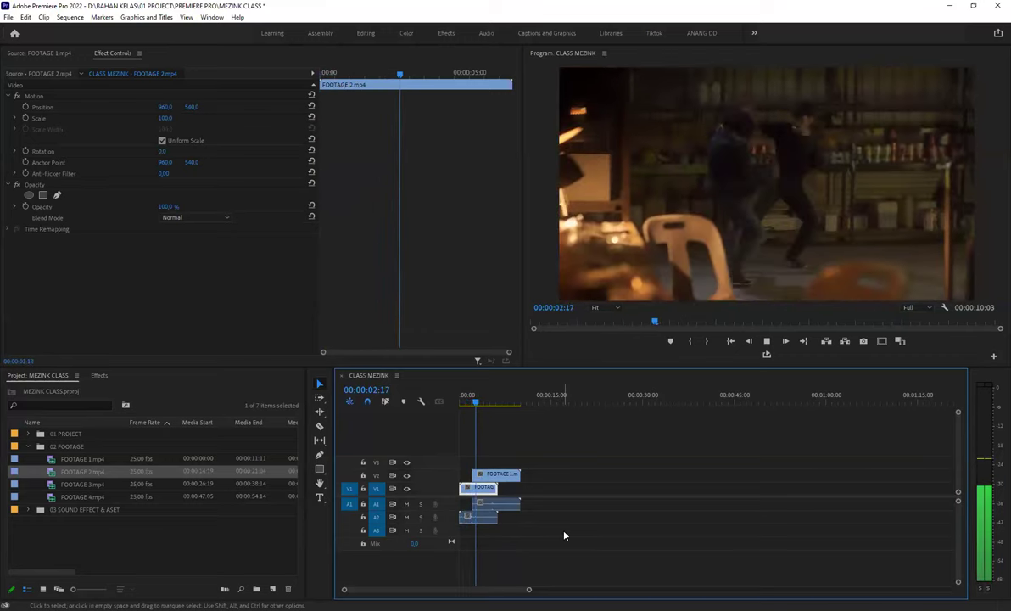
pyautogui.click(481, 404)
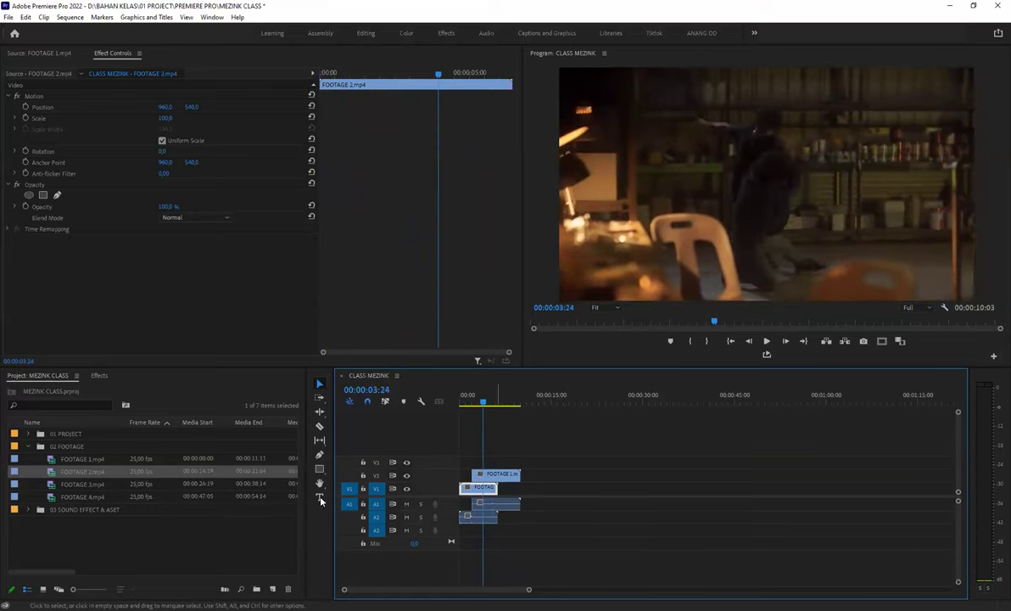
pyautogui.press('space')
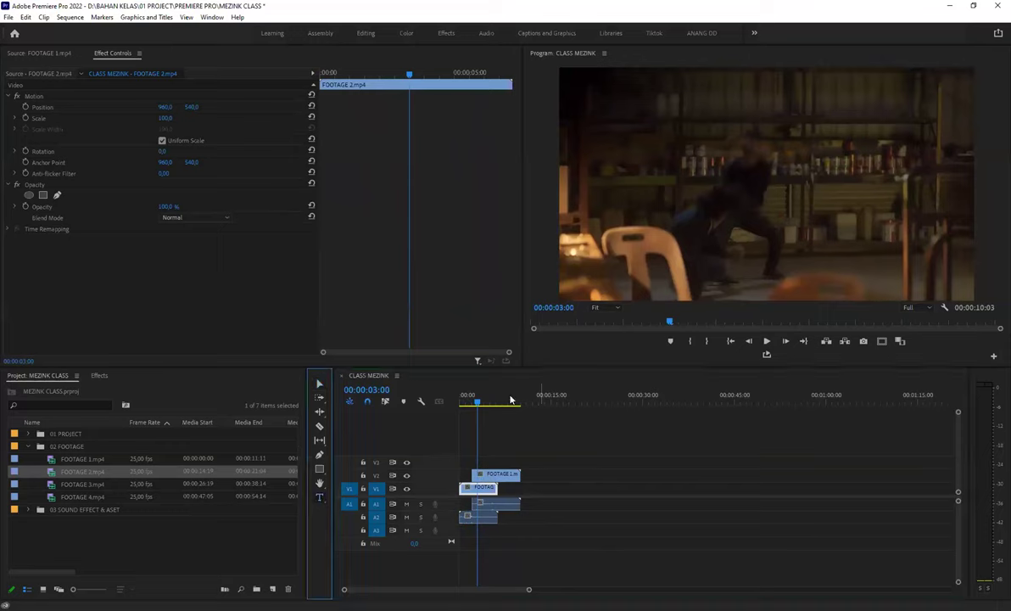
# - Type a 'MEZINK' title onto the video frame, replacing the initial mistyped text
pyautogui.click(319, 497)
pyautogui.click(727, 169)
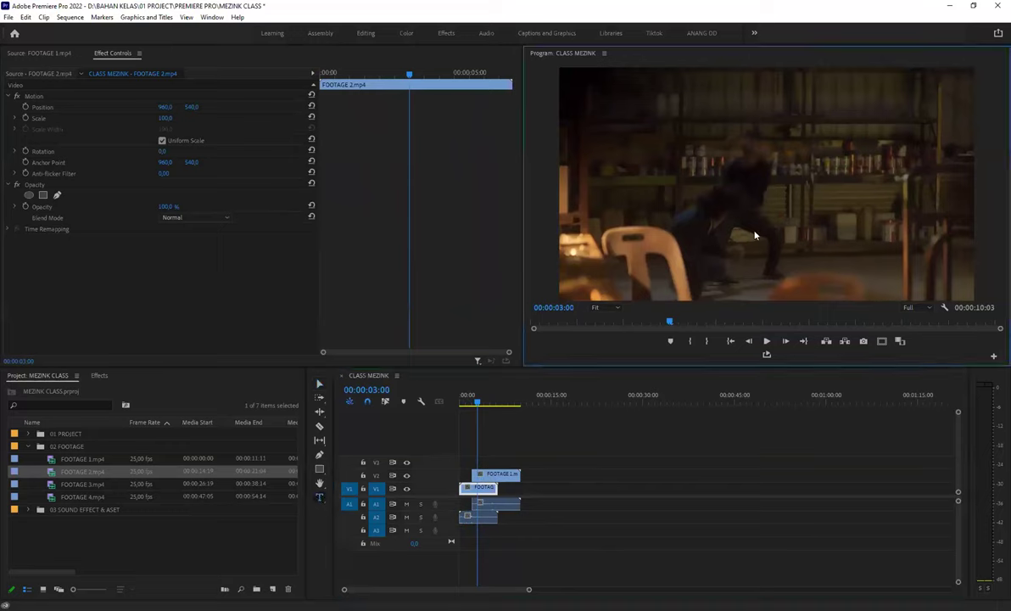
pyautogui.write('me')
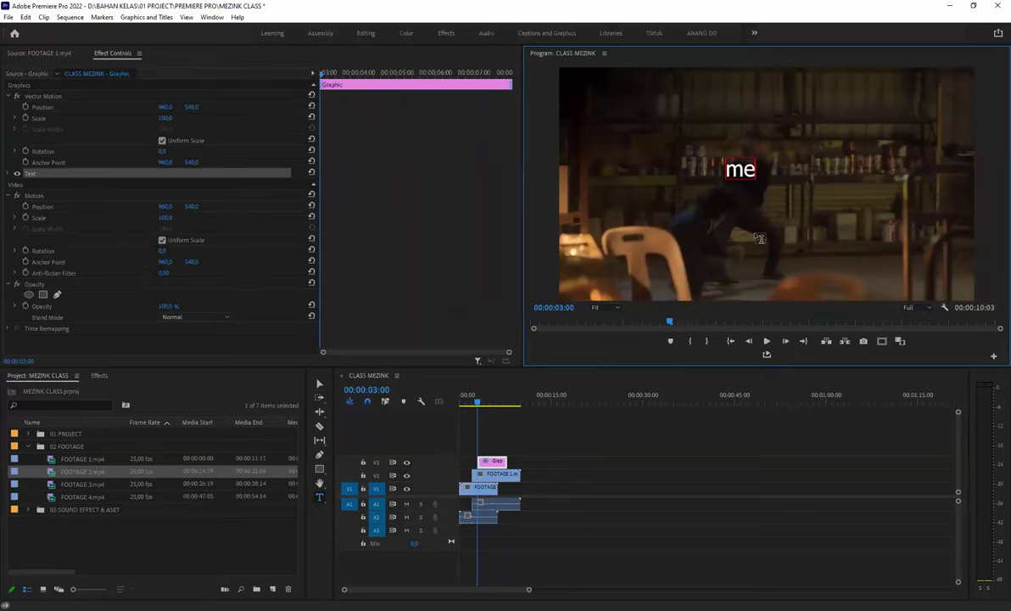
pyautogui.write('zing.id')
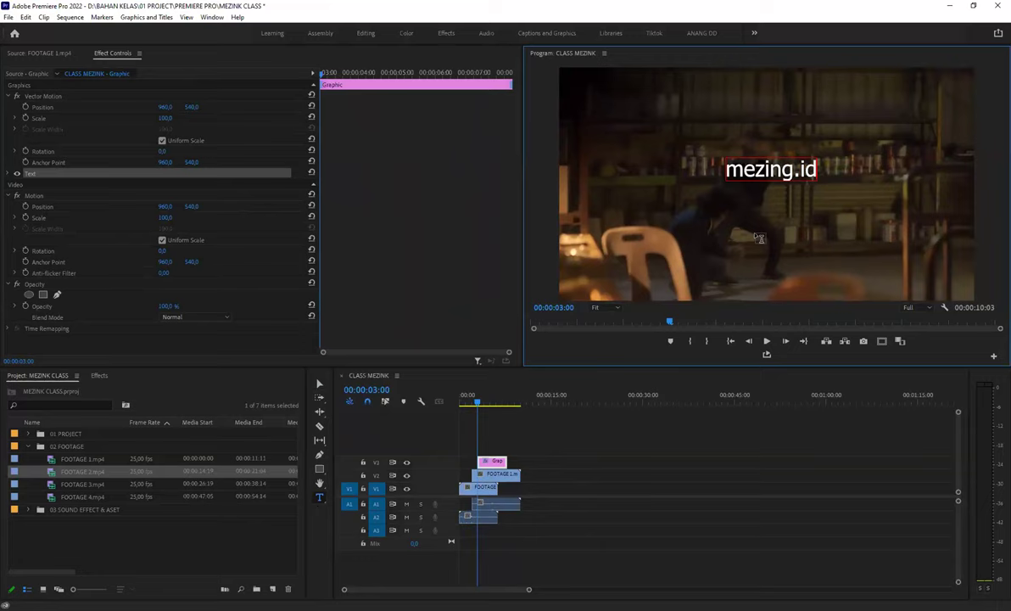
pyautogui.press('BackSpace')
pyautogui.press('BackSpace')
pyautogui.press('BackSpace')
pyautogui.press('BackSpace')
pyautogui.write('k')
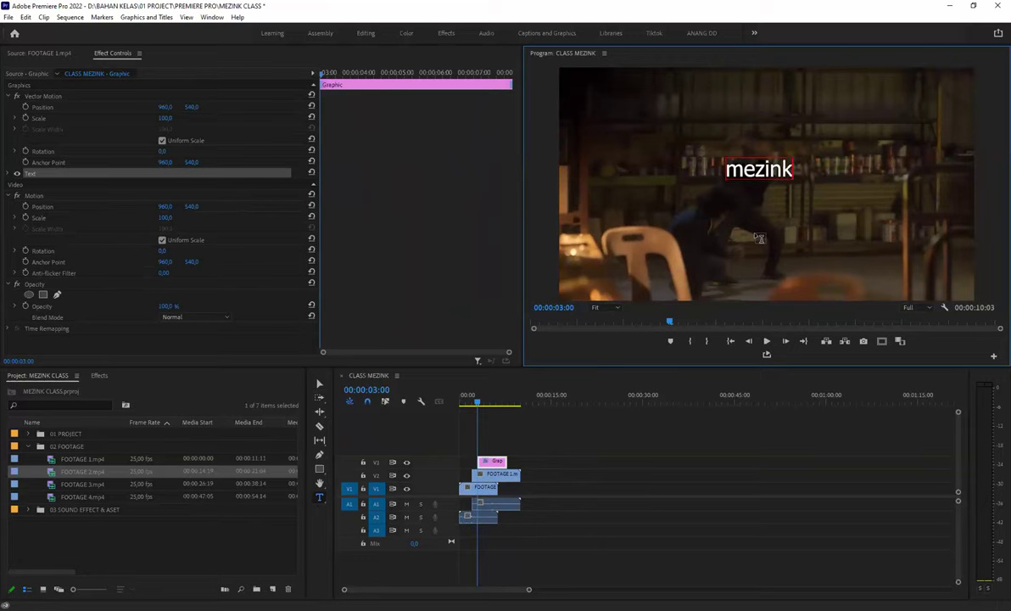
pyautogui.hotkey('ctrl', 'a')
pyautogui.write('MEZINK')
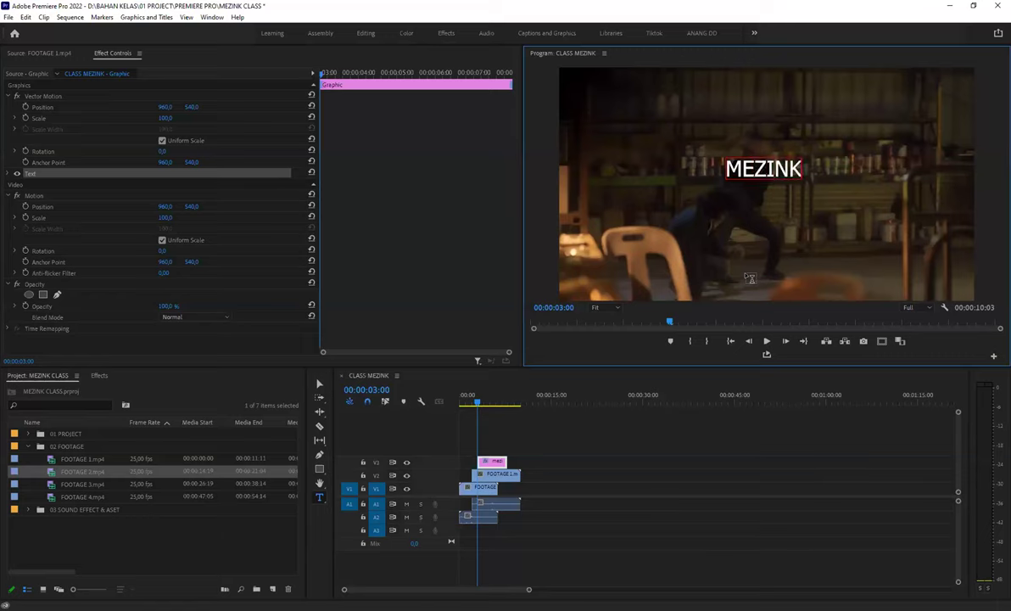
pyautogui.click(321, 386)
pyautogui.click(544, 398)
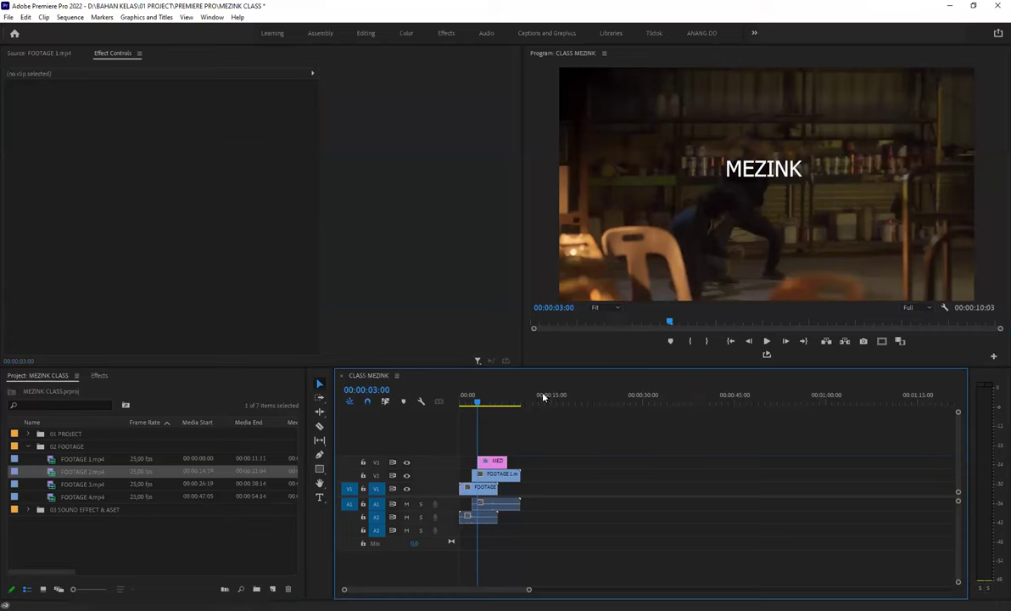
# - Play the sequence from 00:00:03:03 to review the MEZINK title
pyautogui.click(487, 406)
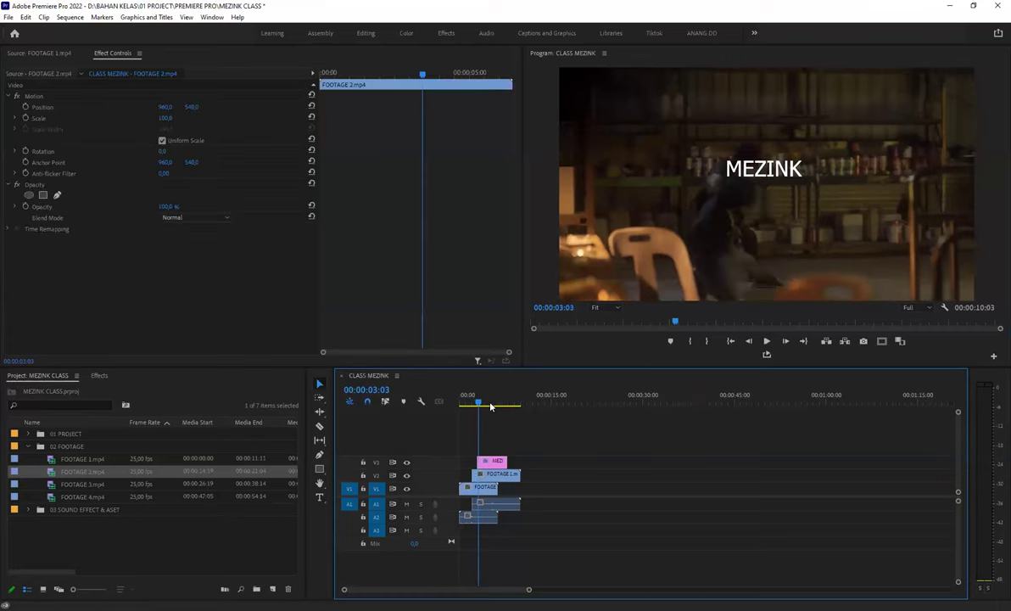
pyautogui.press('space')
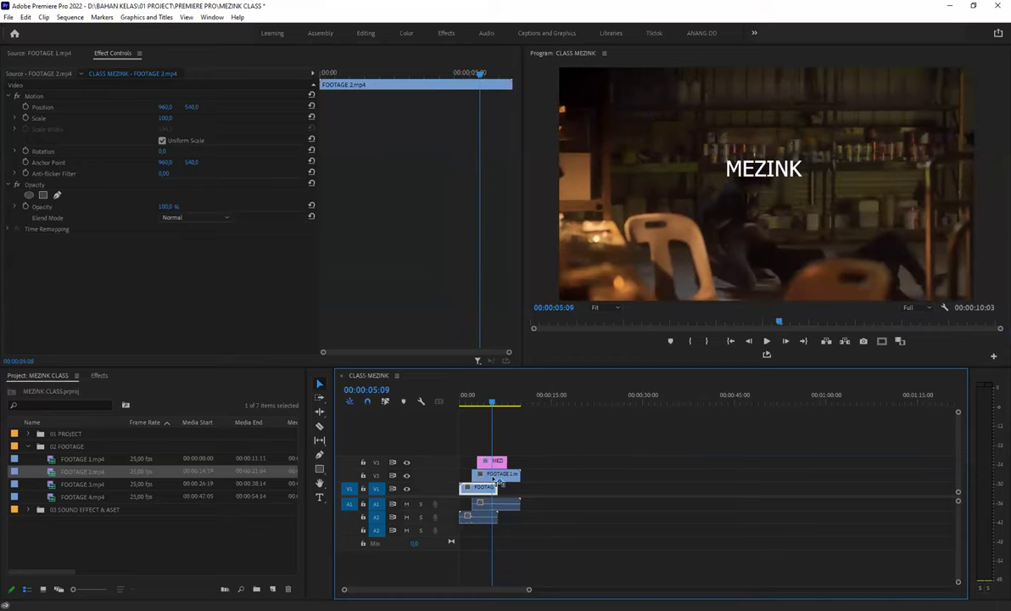
pyautogui.hotkey('ctrl', 'z')
# - Toggle V3 output to compare, then select the clips from V3 down to A1
pyautogui.click(407, 465)
pyautogui.click(407, 465)
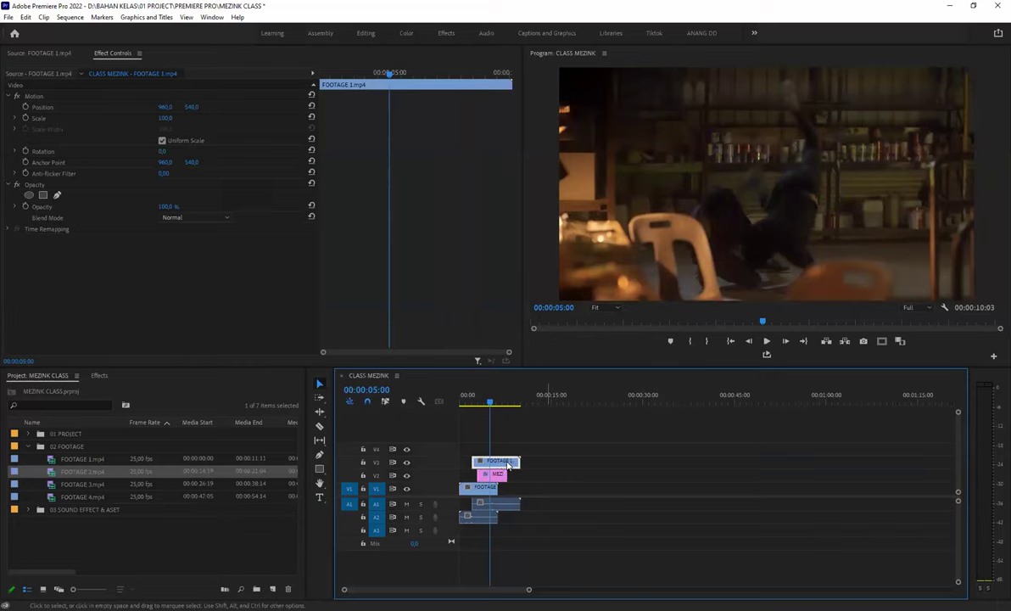
pyautogui.click(476, 437)
pyautogui.moveTo(521, 493)
pyautogui.mouseDown()
pyautogui.moveTo(521, 504)
pyautogui.moveTo(480, 470)
pyautogui.mouseUp()
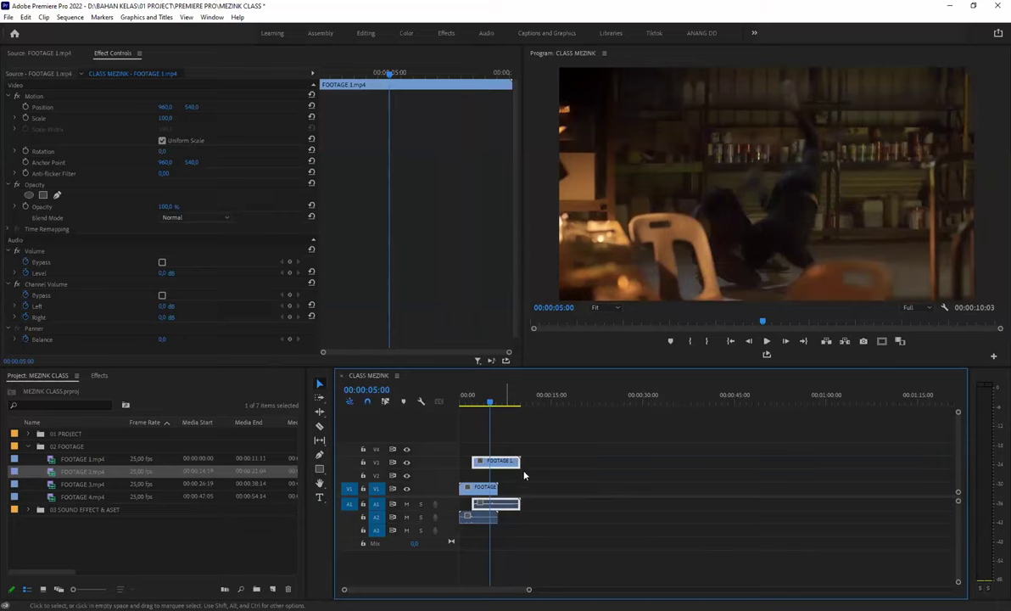
# - Split FOOTAGE 2 with the Razor at 00:00:03:12
pyautogui.click(320, 427)
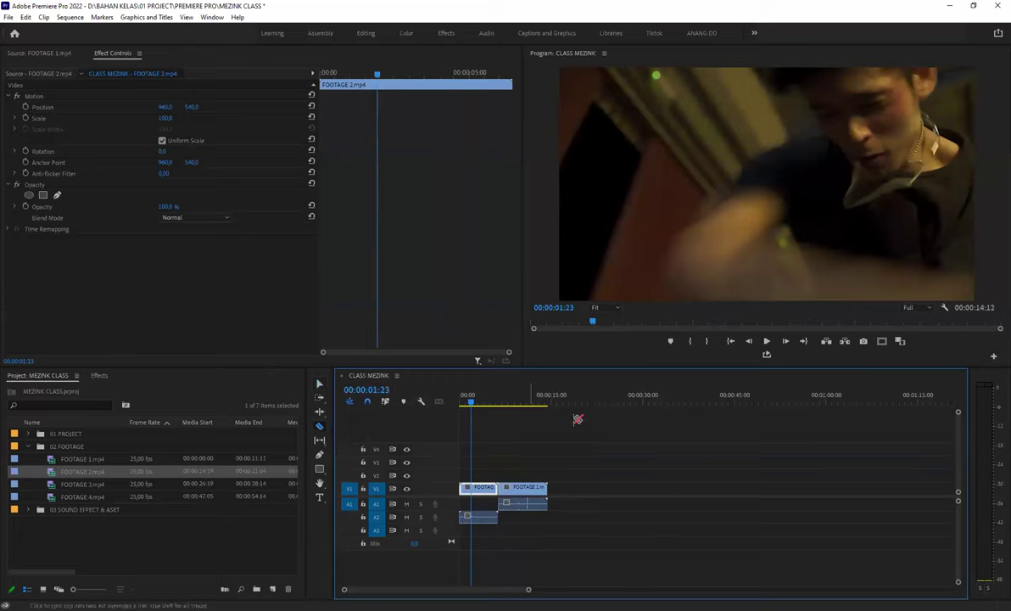
pyautogui.press('Home')
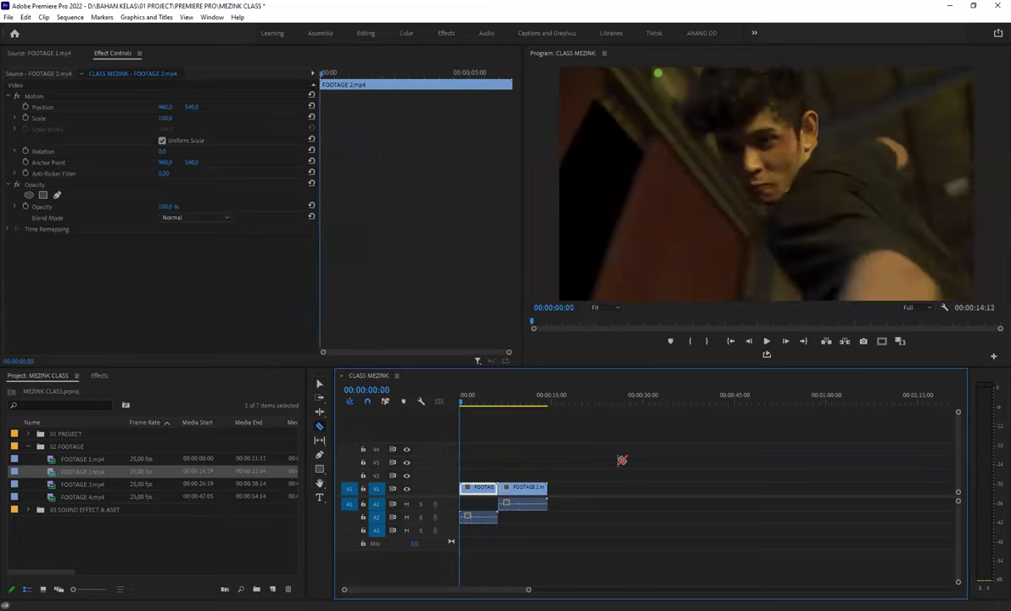
pyautogui.press('space')
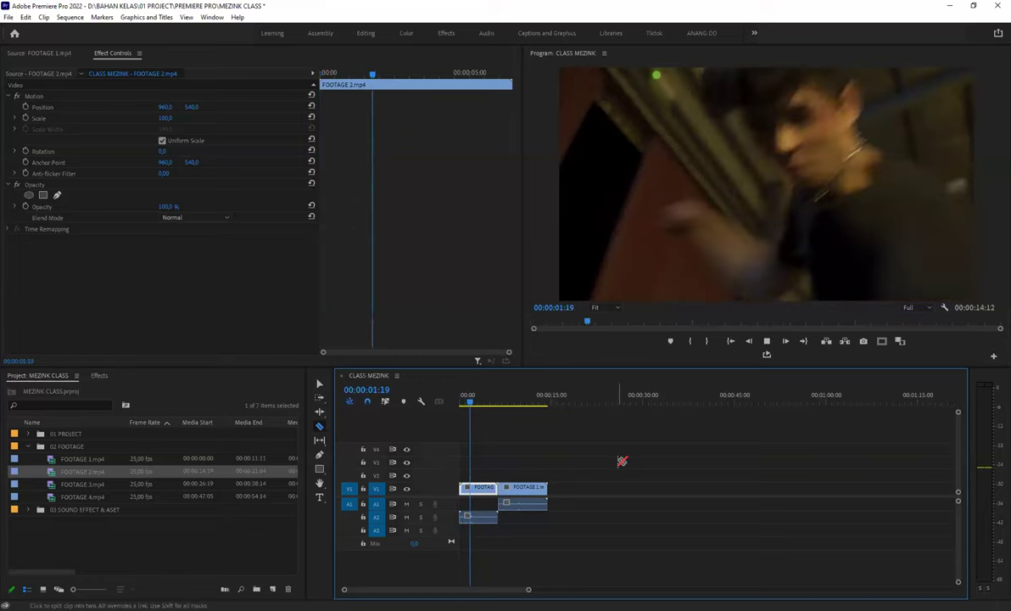
pyautogui.press('space')
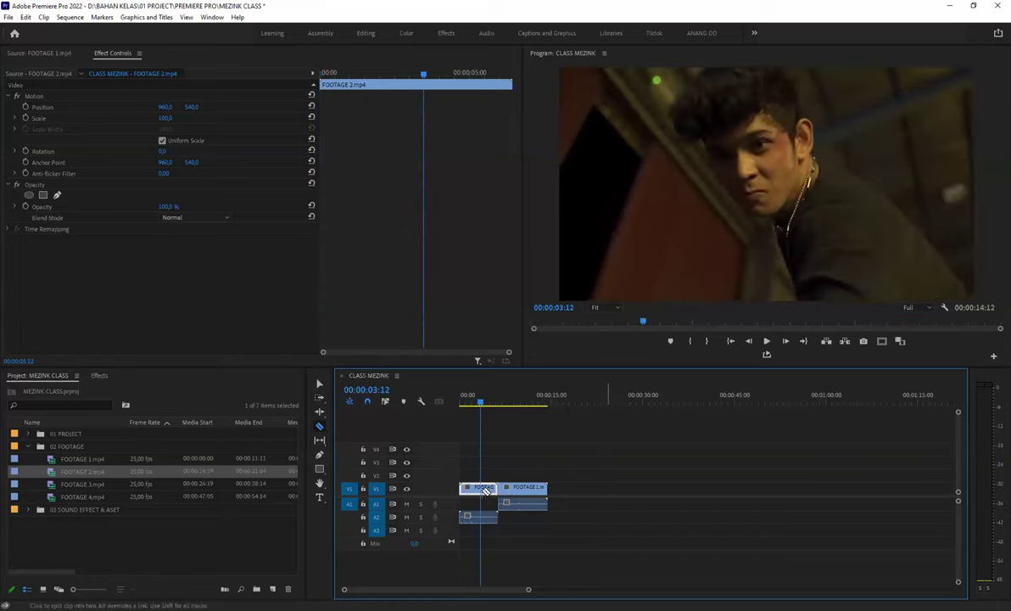
pyautogui.click(481, 515)
# - Delete FOOTAGE 2's tail and slide FOOTAGE 1 left to close the gap
pyautogui.press('v')
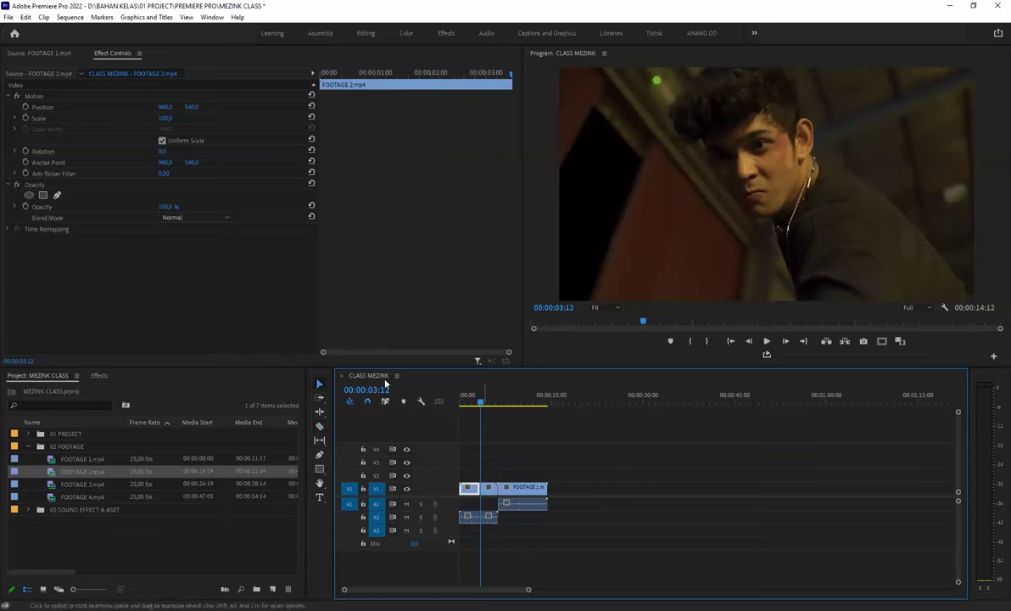
pyautogui.moveTo(493, 461); pyautogui.dragTo(484, 522)
pyautogui.press('Delete')
pyautogui.moveTo(553, 449); pyautogui.dragTo(522, 494)
pyautogui.moveTo(476, 399); pyautogui.dragTo(490, 521)
pyautogui.click(483, 518)
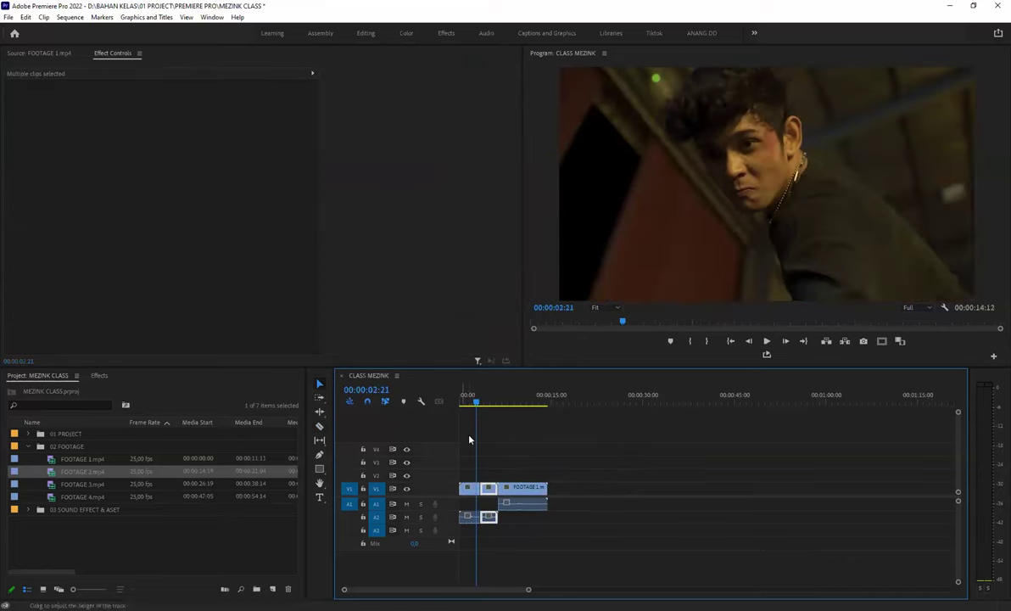
# - Delete the extra short-clip copies and play FOOTAGE 1 backwards to 00:00:04:08
pyautogui.hotkey('shift', 'Delete')
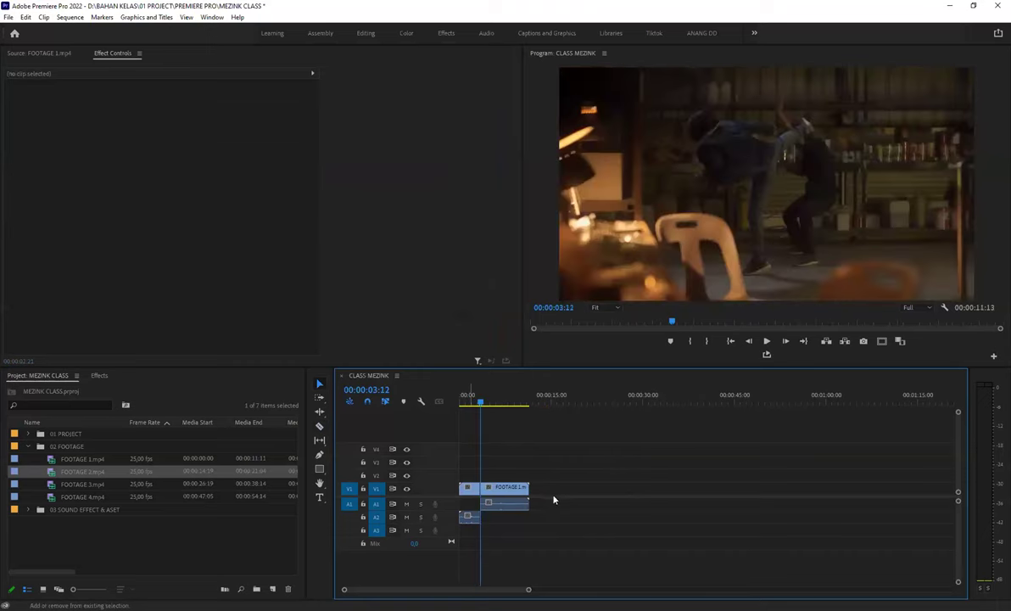
pyautogui.click(507, 489)
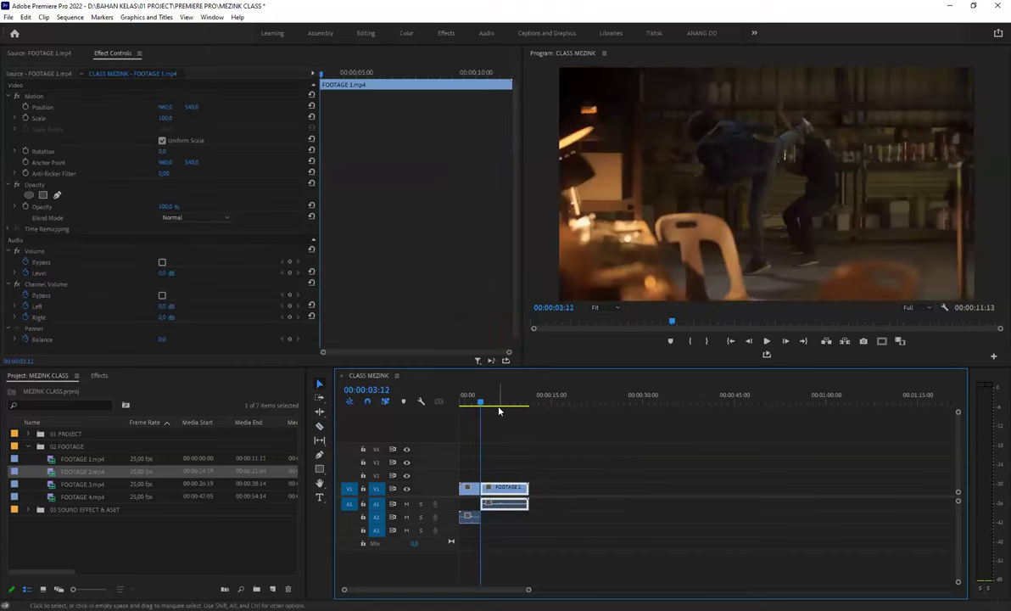
pyautogui.moveTo(485, 405); pyautogui.dragTo(496, 407)
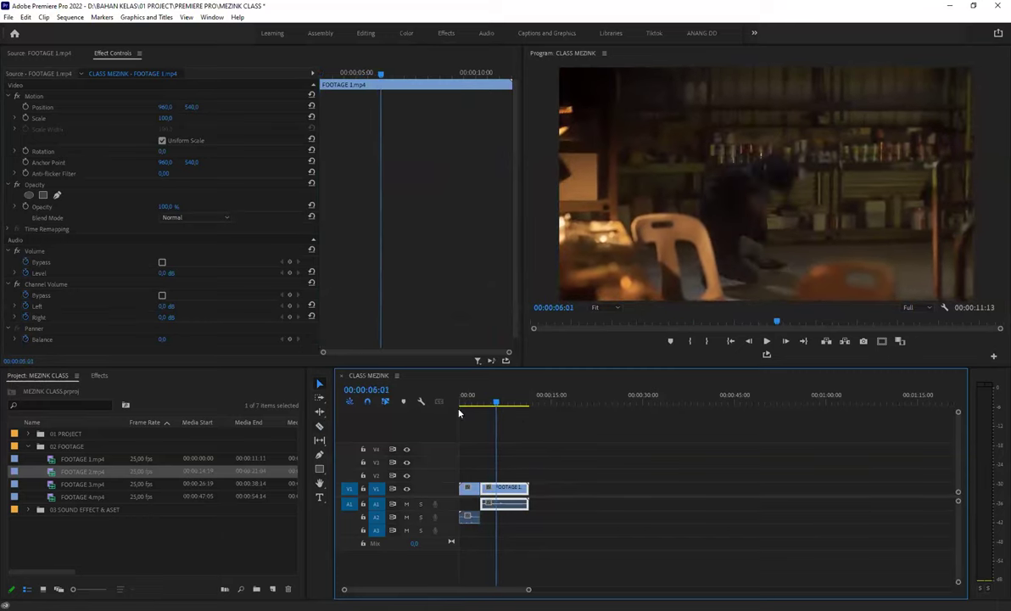
pyautogui.press('j')
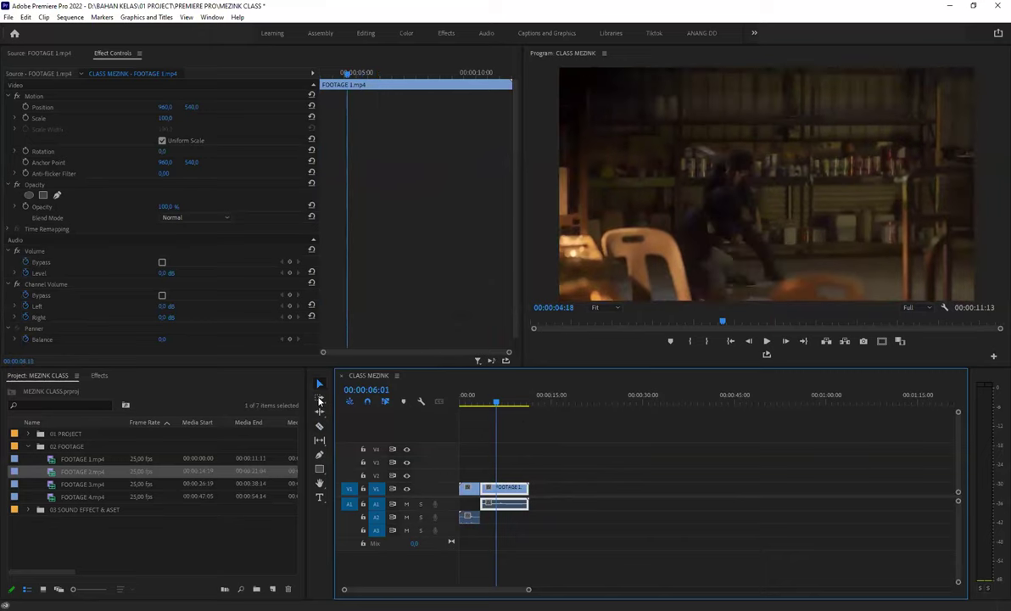
pyautogui.press('k')
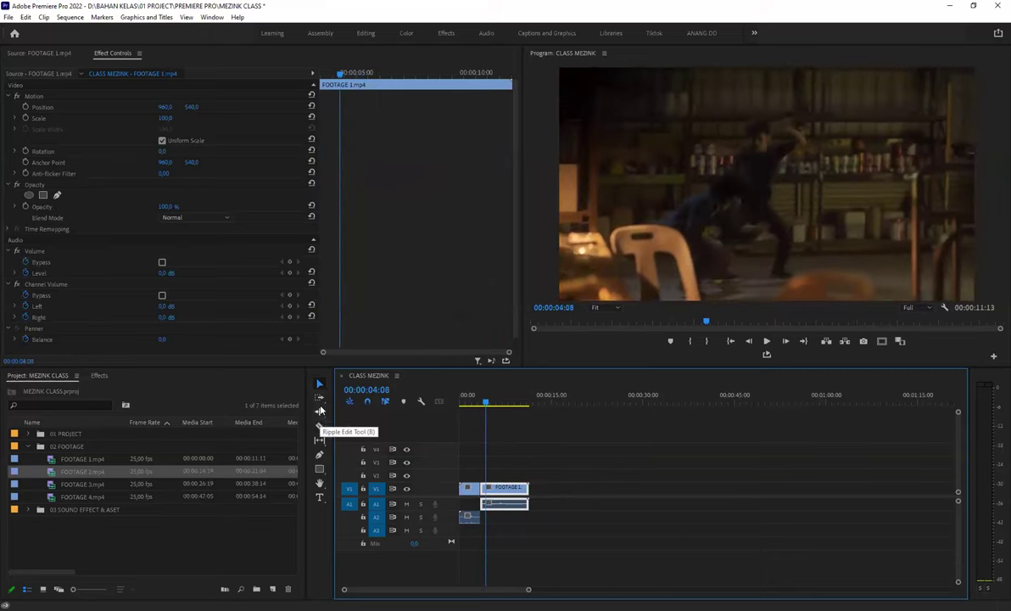
# - Select every clip from the sequence start with the Track Select Forward Tool
pyautogui.click(322, 386)
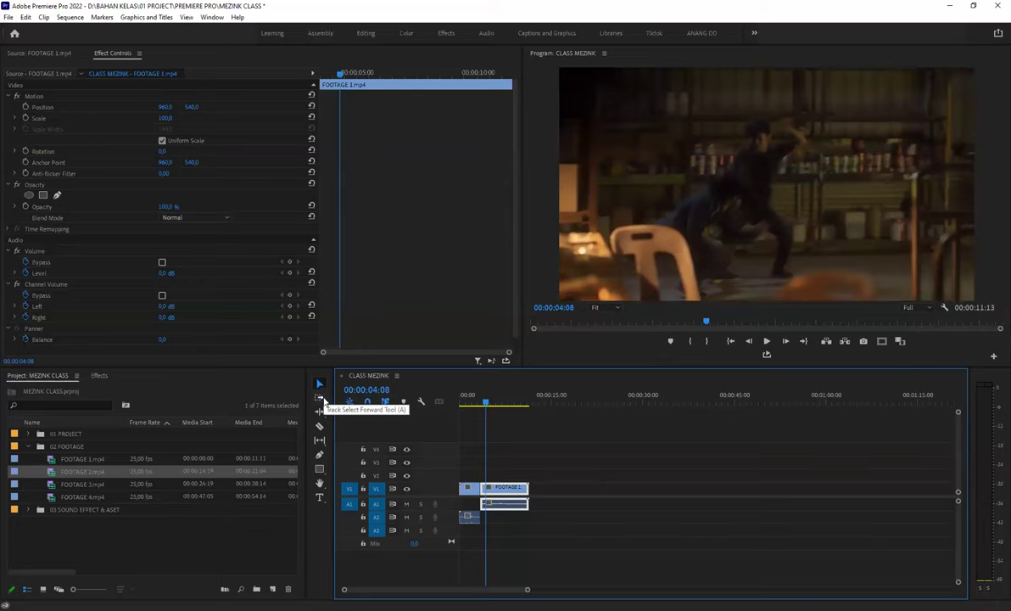
pyautogui.click(319, 399)
pyautogui.click(463, 489)
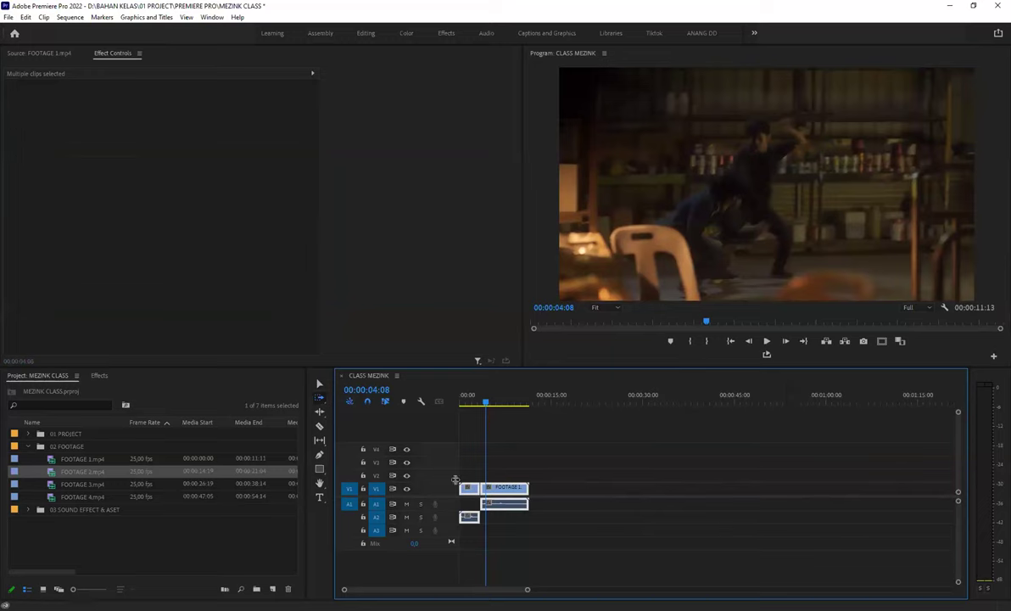
pyautogui.moveTo(434, 458); pyautogui.dragTo(552, 483)
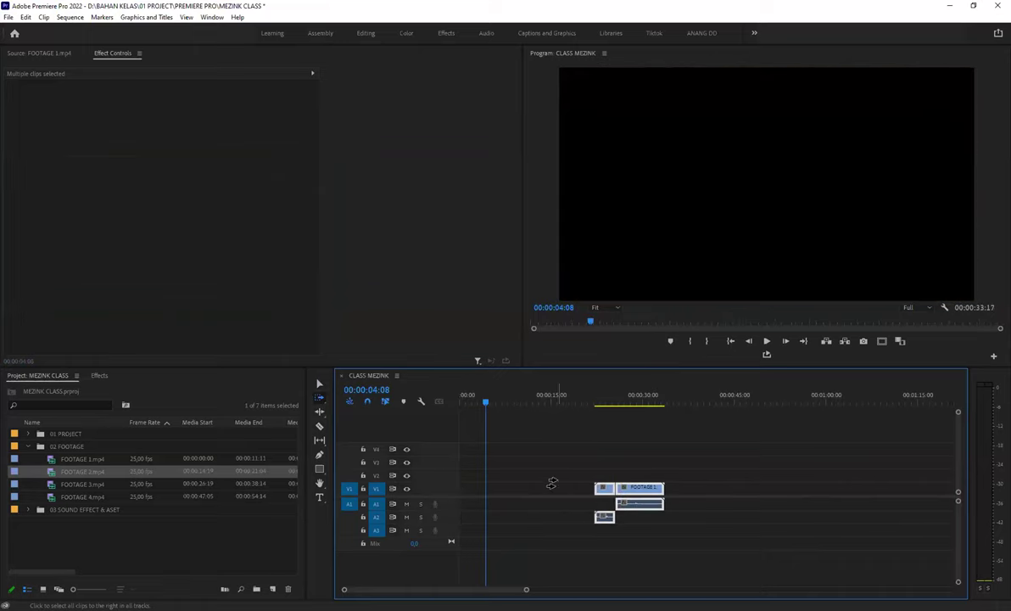
pyautogui.press('v')
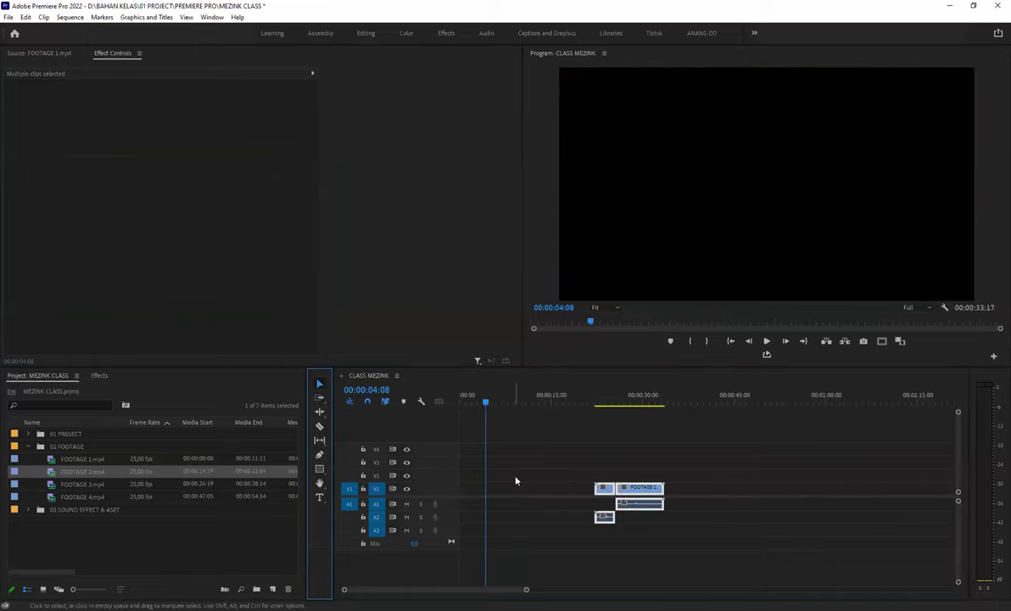
pyautogui.click(516, 481)
pyautogui.press('a')
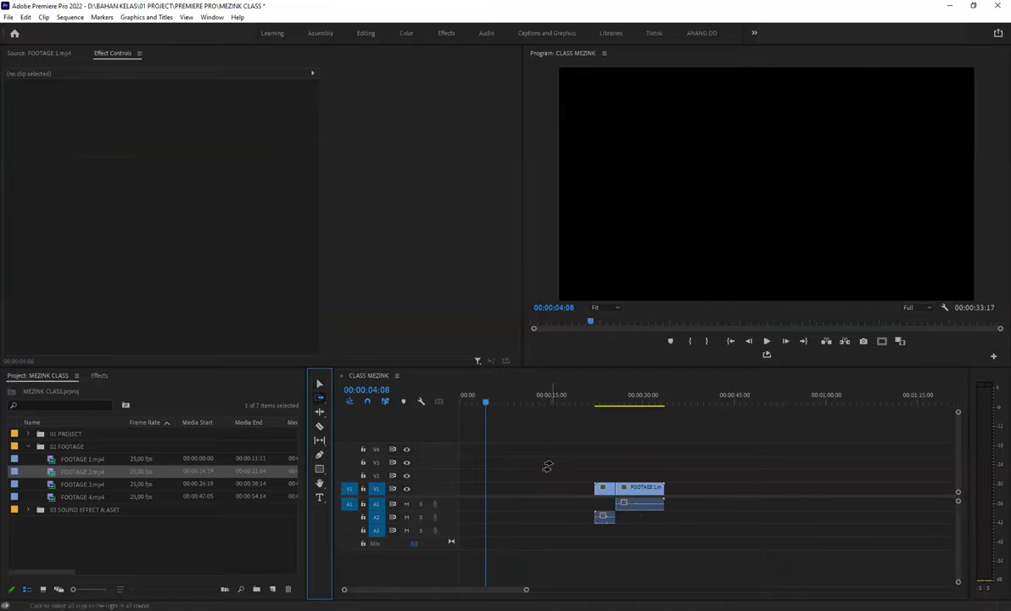
pyautogui.click(595, 492)
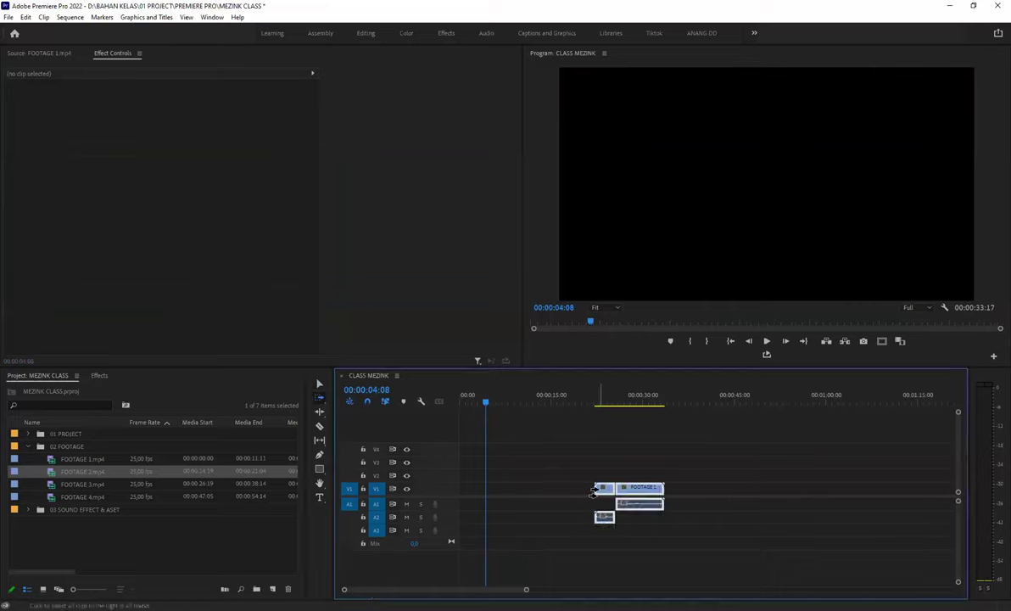
pyautogui.moveTo(595, 492); pyautogui.dragTo(803, 491)
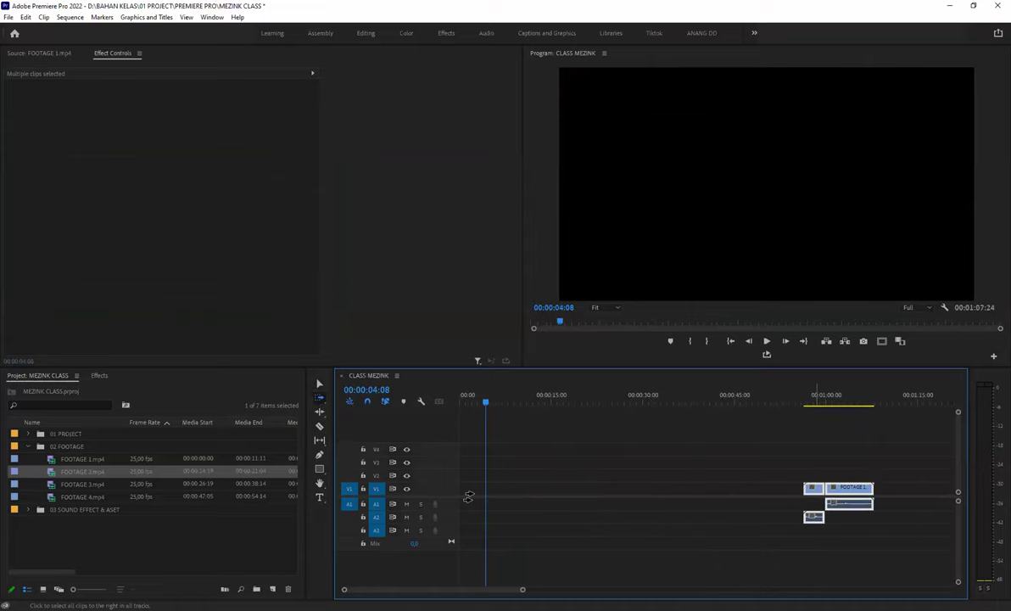
pyautogui.press('v')
pyautogui.click(469, 497)
pyautogui.press('Delete')
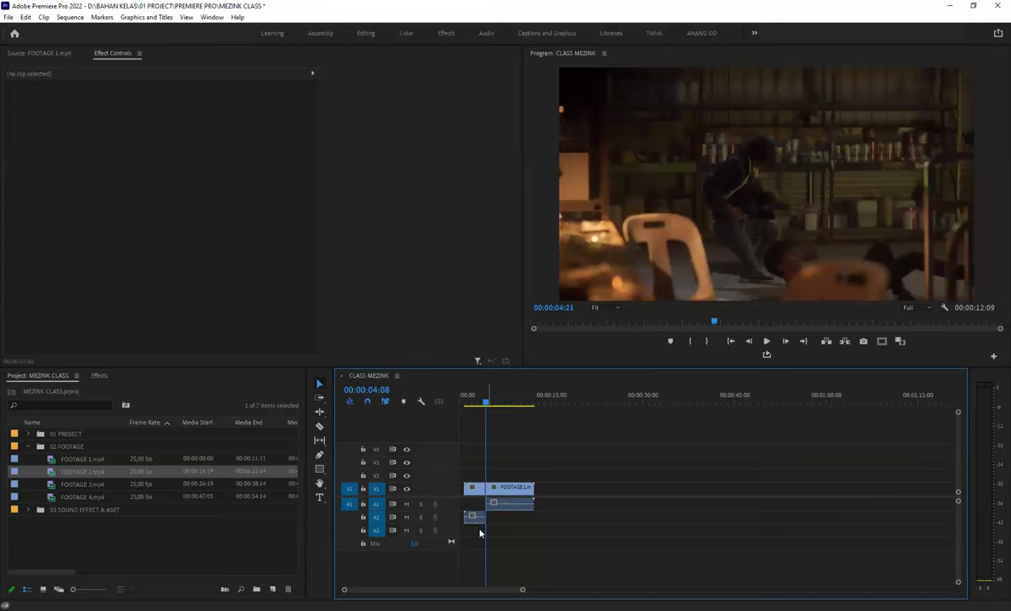
pyautogui.moveTo(480, 532); pyautogui.dragTo(458, 475)
pyautogui.click(471, 400)
pyautogui.press('Home')
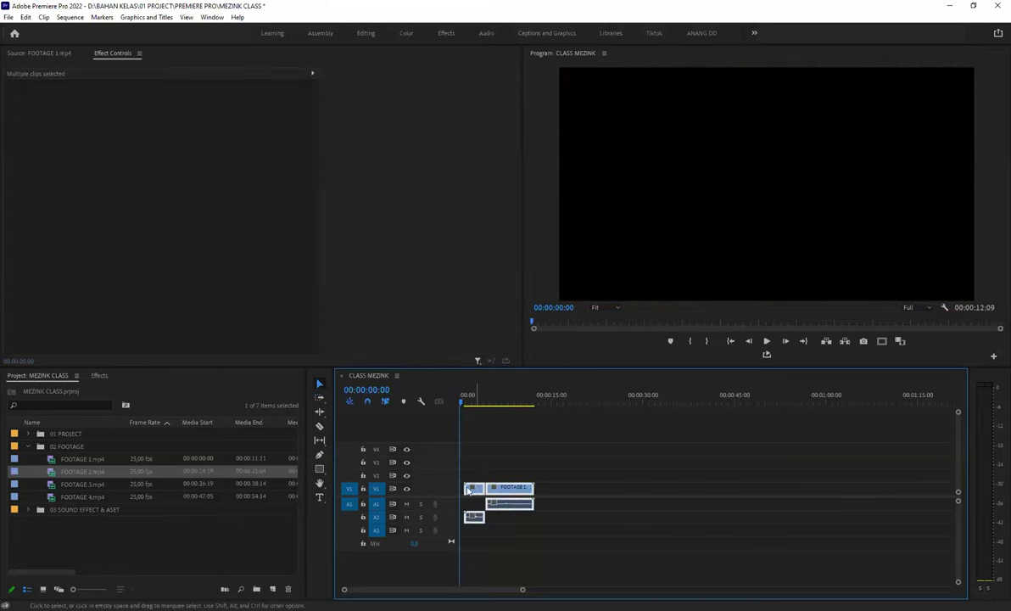
pyautogui.click(462, 490)
pyautogui.press('Delete')
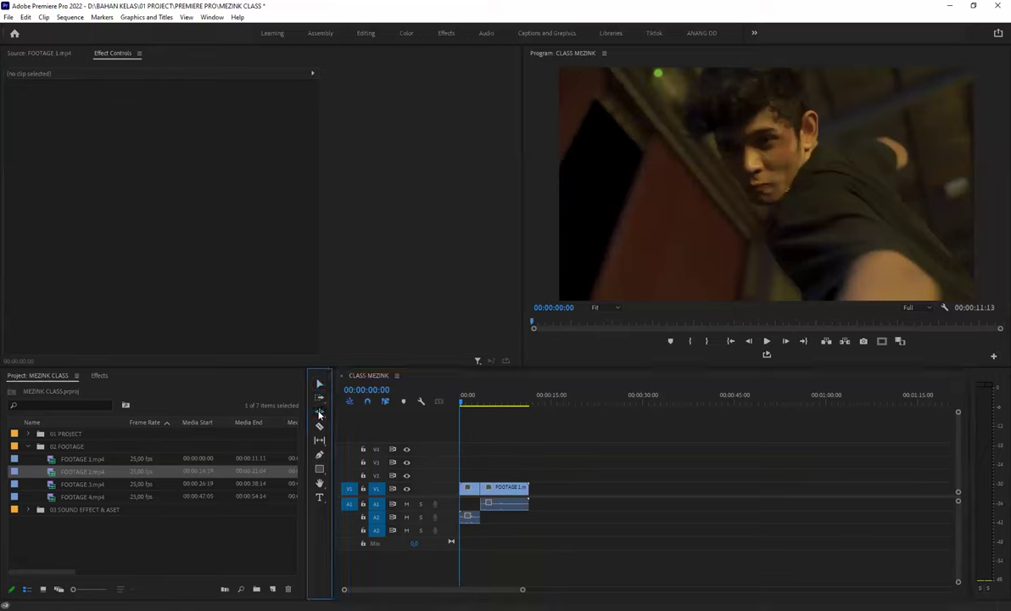
# - Place SE FUNNY (1).mp3 on track A3 at the start of the sequence
pyautogui.click(318, 413)
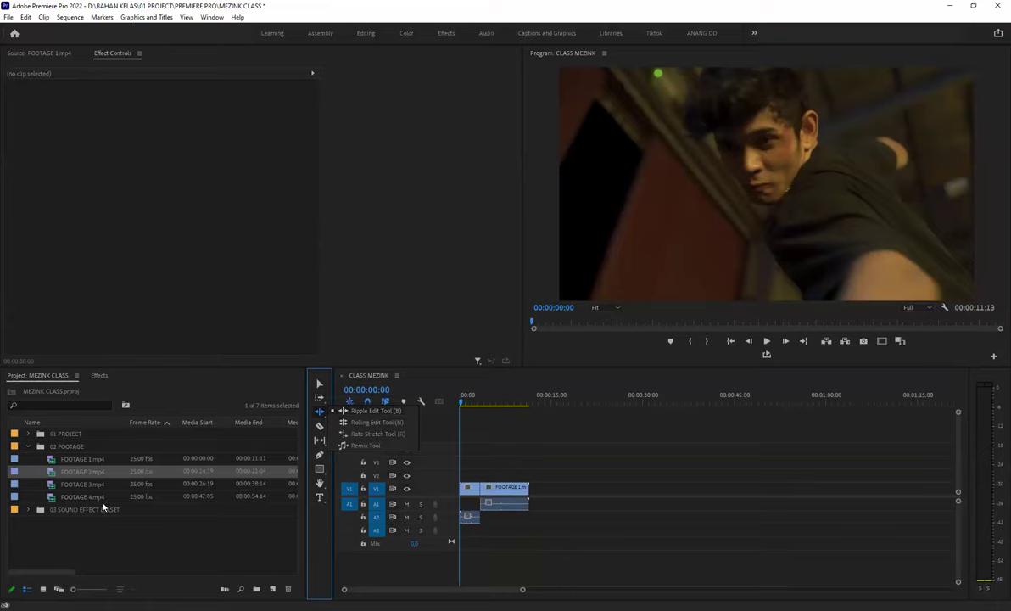
pyautogui.click(28, 509)
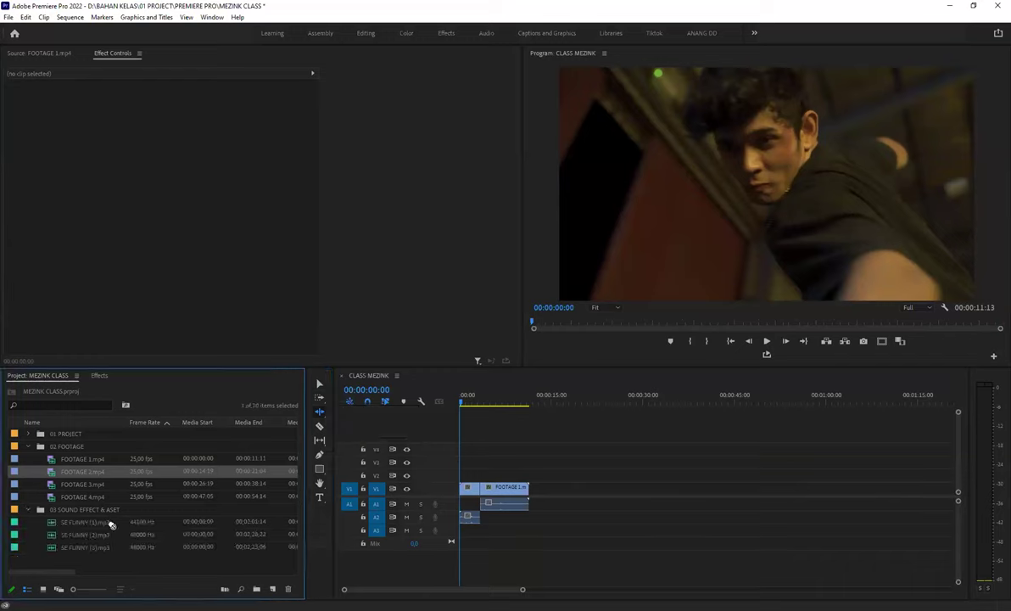
pyautogui.moveTo(111, 527); pyautogui.dragTo(462, 529)
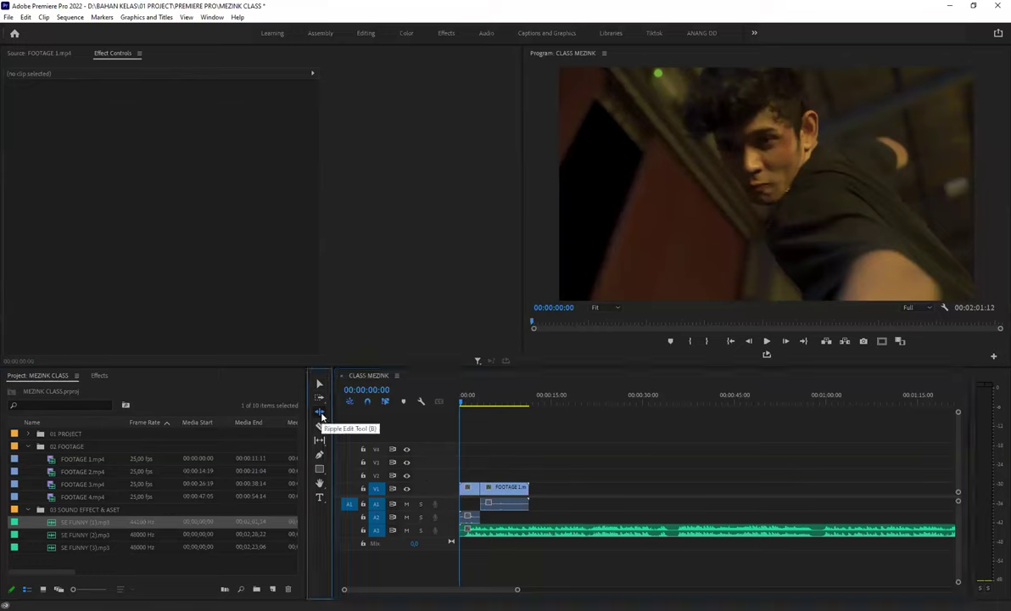
# - Remix the SE FUNNY clip to a much shorter length with the Remix Tool
pyautogui.click(320, 413)
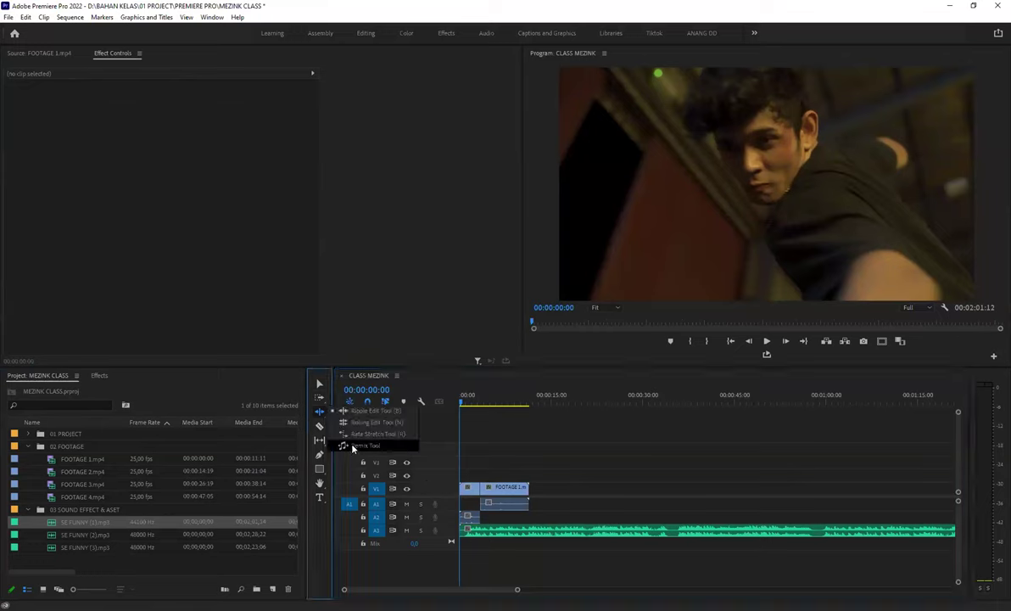
pyautogui.click(356, 446)
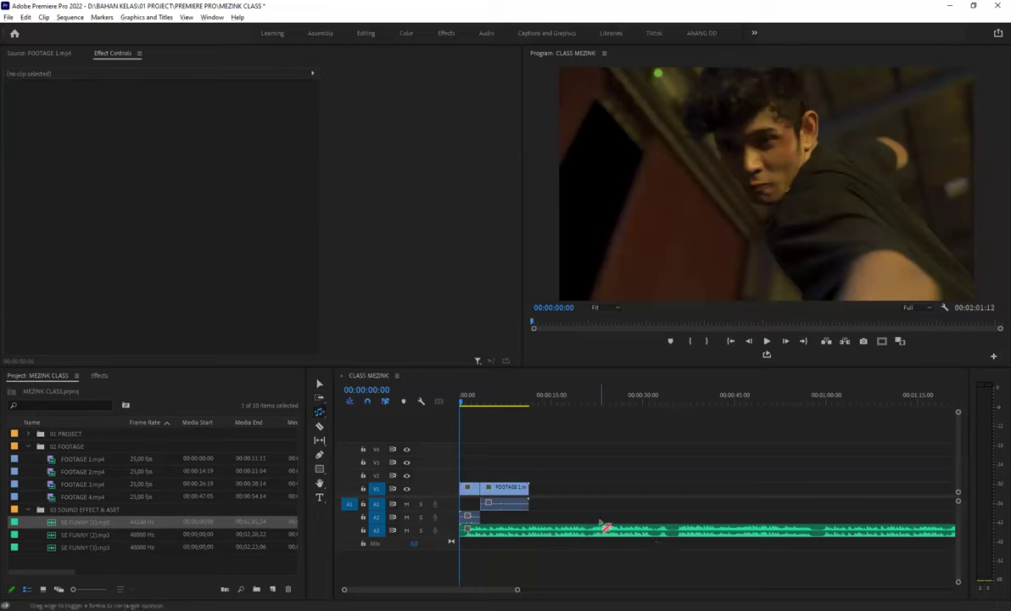
pyautogui.press('-')
pyautogui.press('-')
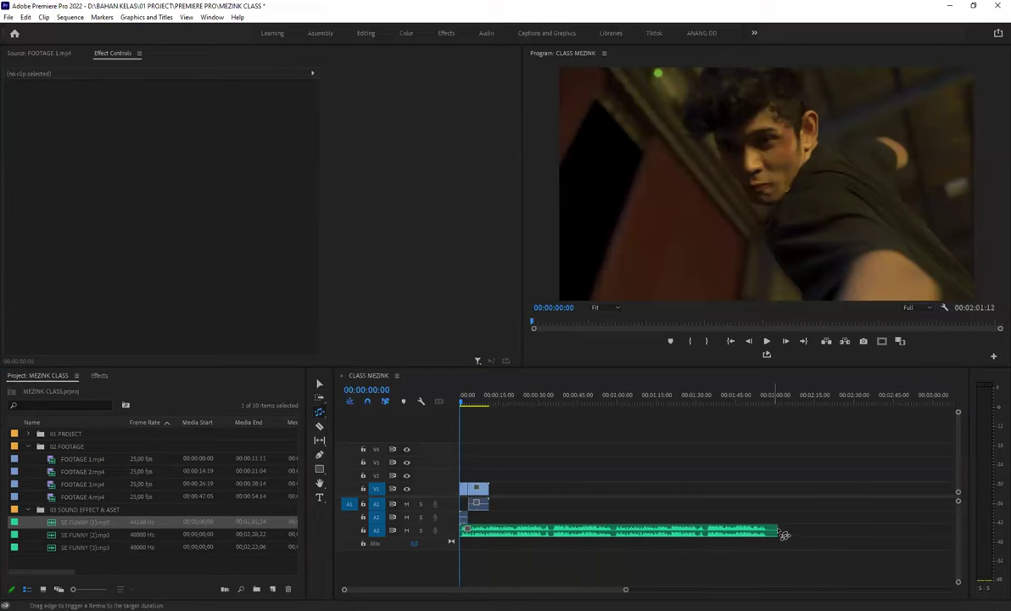
pyautogui.moveTo(779, 535); pyautogui.dragTo(490, 530)
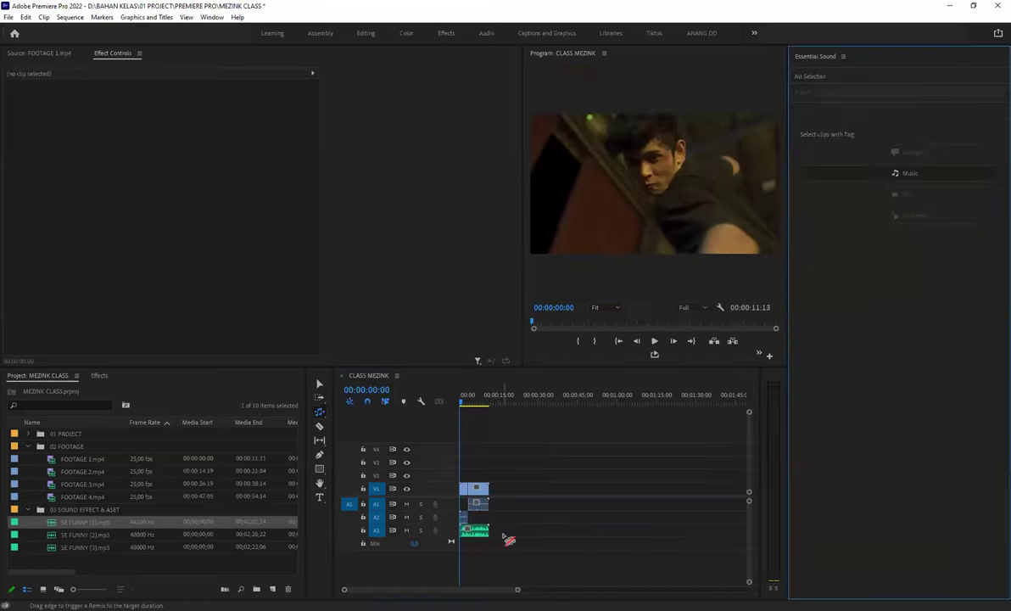
# - Close the sound panel, widen the Program Monitor and play CLASS MEZINK from the start
pyautogui.click(843, 56)
pyautogui.click(856, 57)
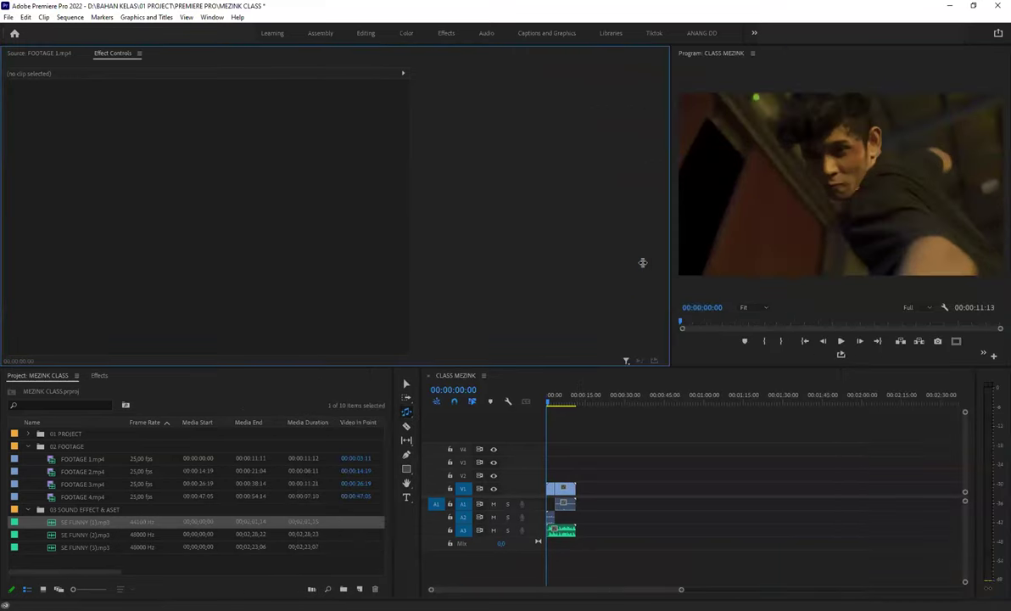
pyautogui.moveTo(642, 263); pyautogui.dragTo(395, 263)
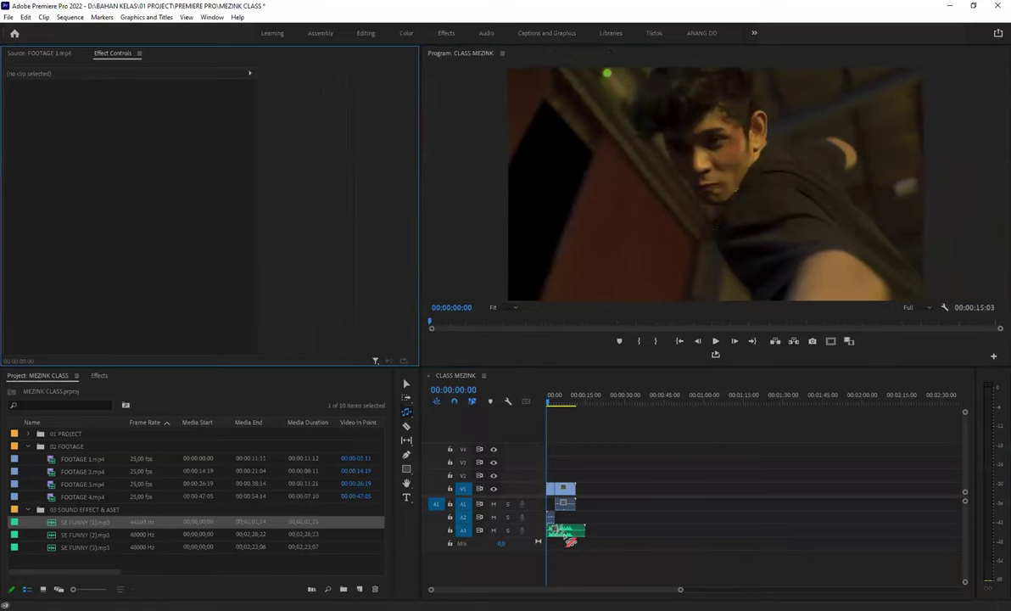
pyautogui.press('space')
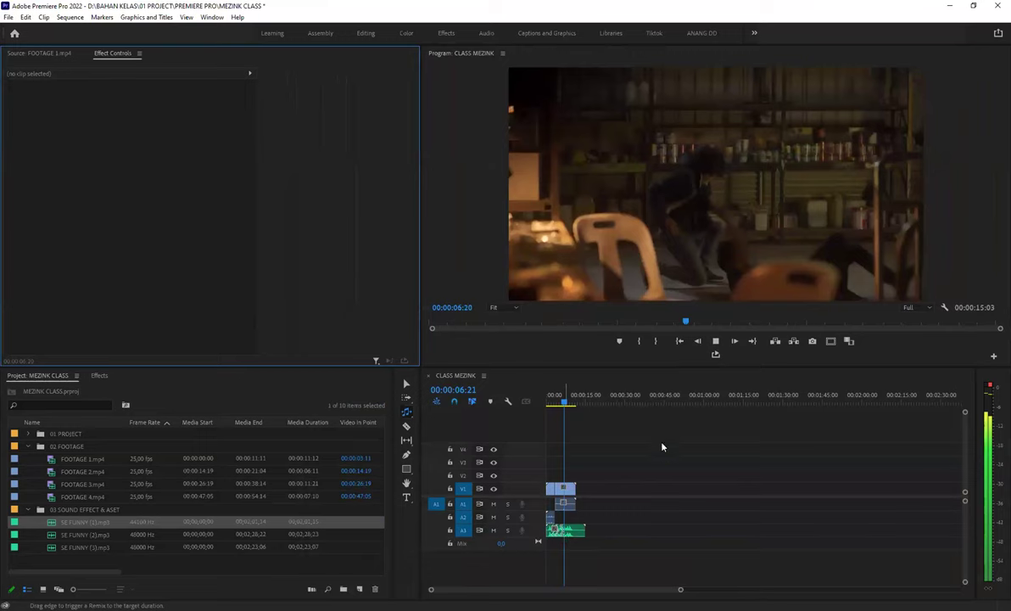
# - Stop playback, remove the SE FUNNY clip from A3 and collapse the 03 SOUND EFFECT & ASET folder
pyautogui.press('space')
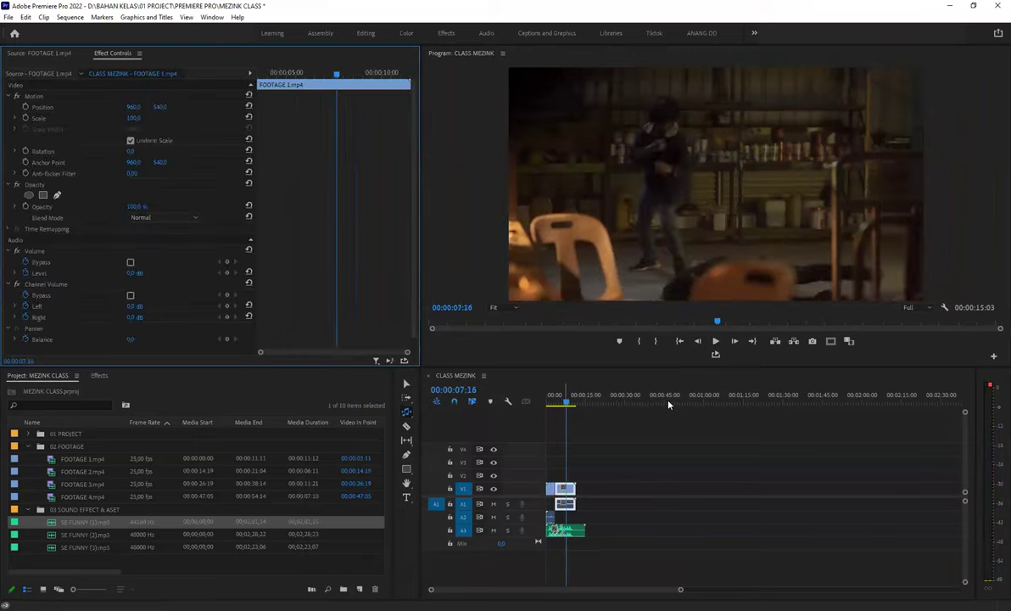
pyautogui.press('=')
pyautogui.press('=')
pyautogui.press('=')
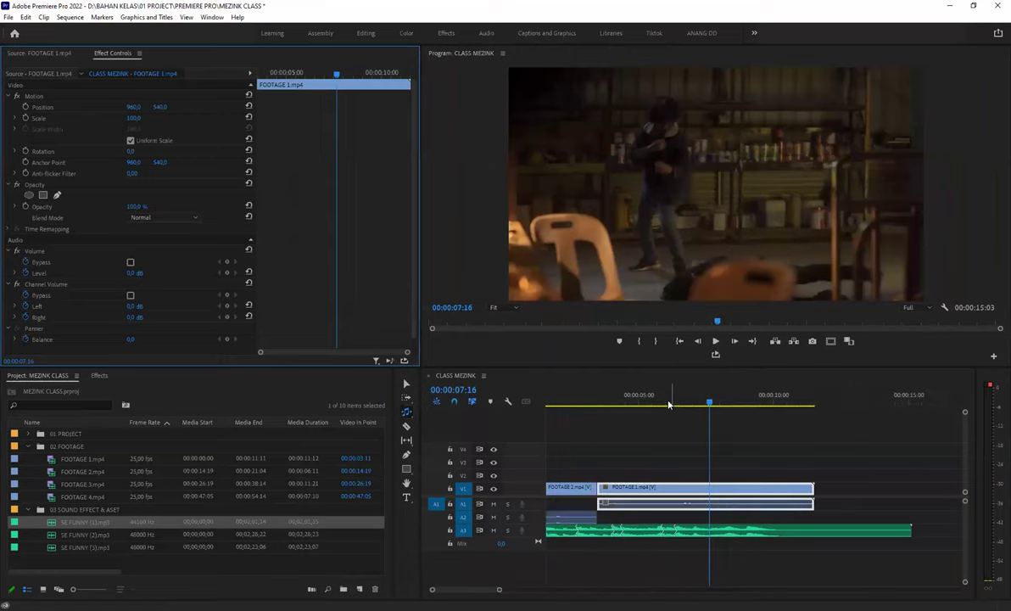
pyautogui.click(669, 404)
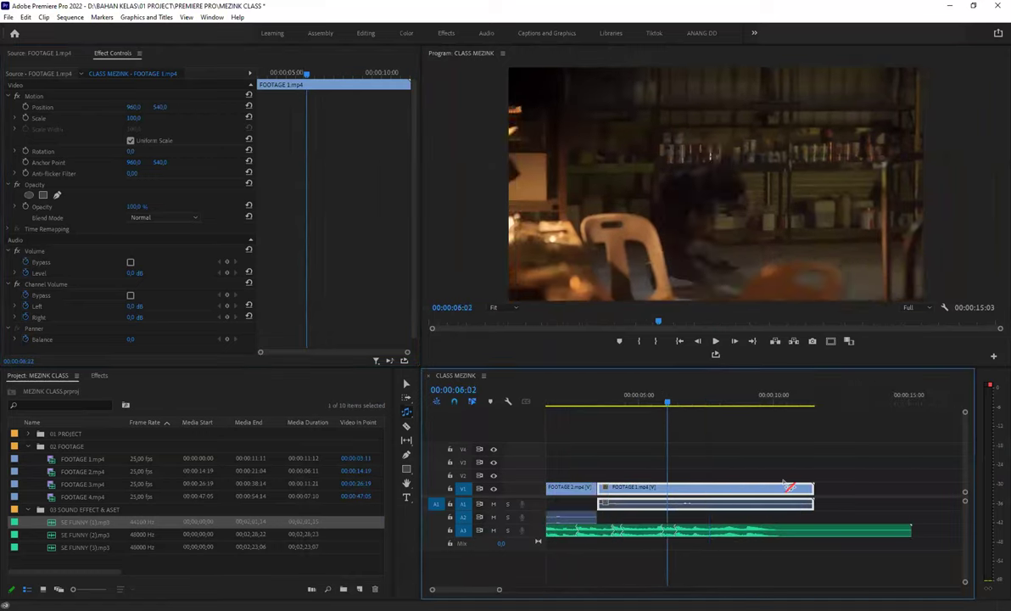
pyautogui.hotkey('ctrl', 'z')
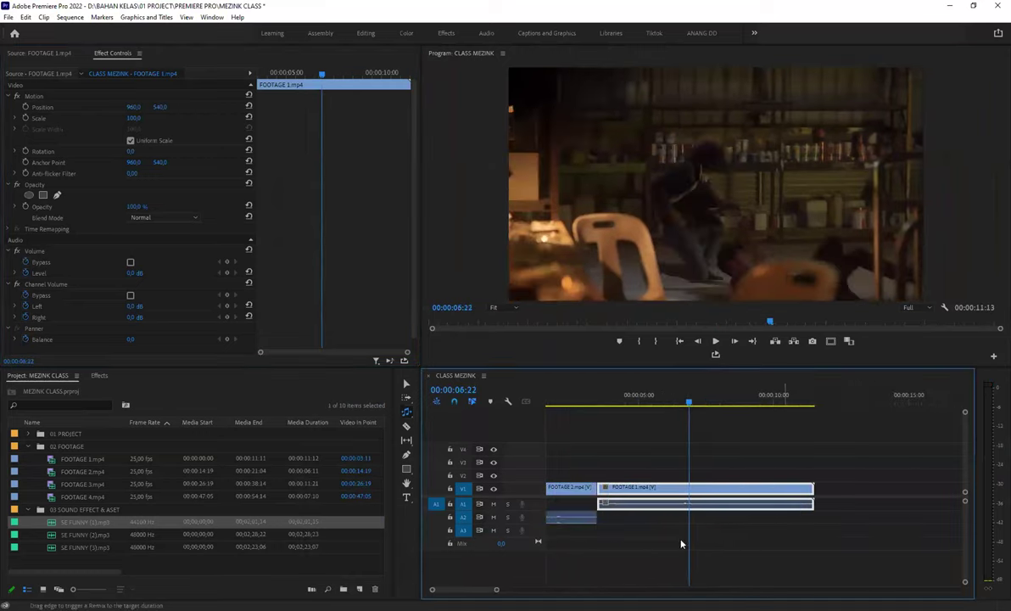
pyautogui.press('-')
pyautogui.press('-')
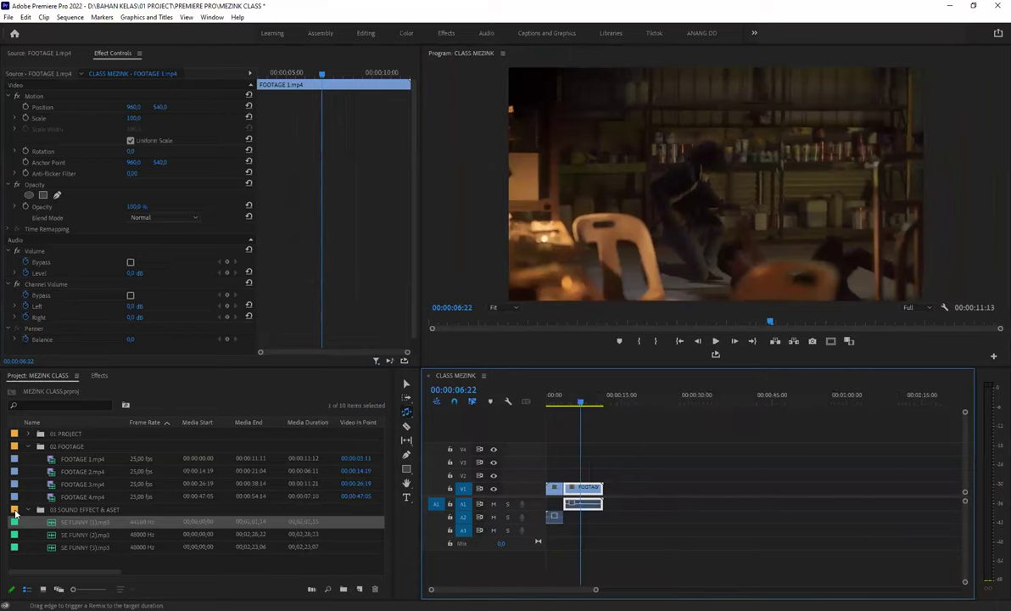
pyautogui.click(28, 447)
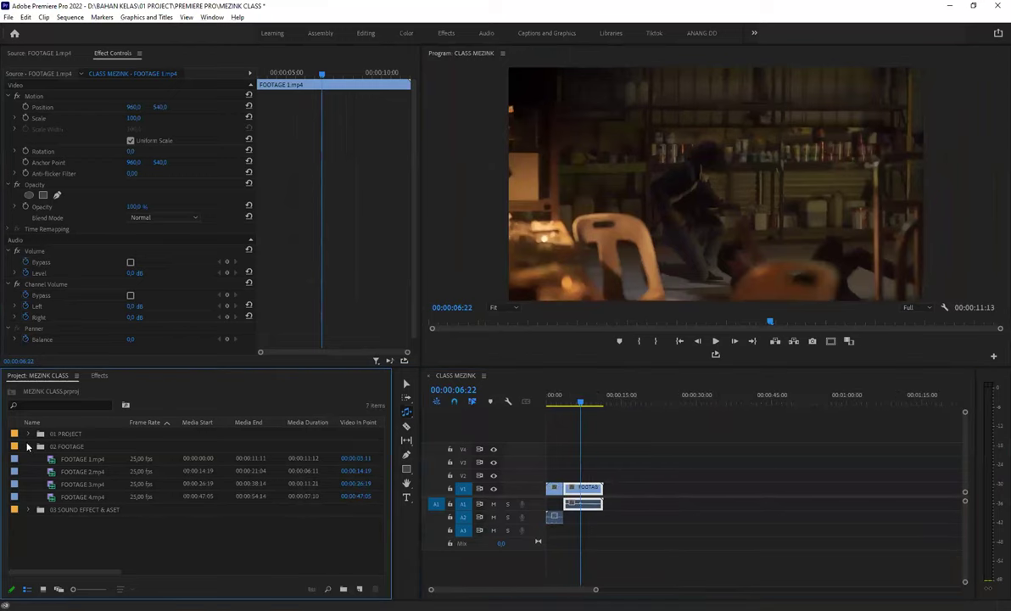
pyautogui.click(672, 517)
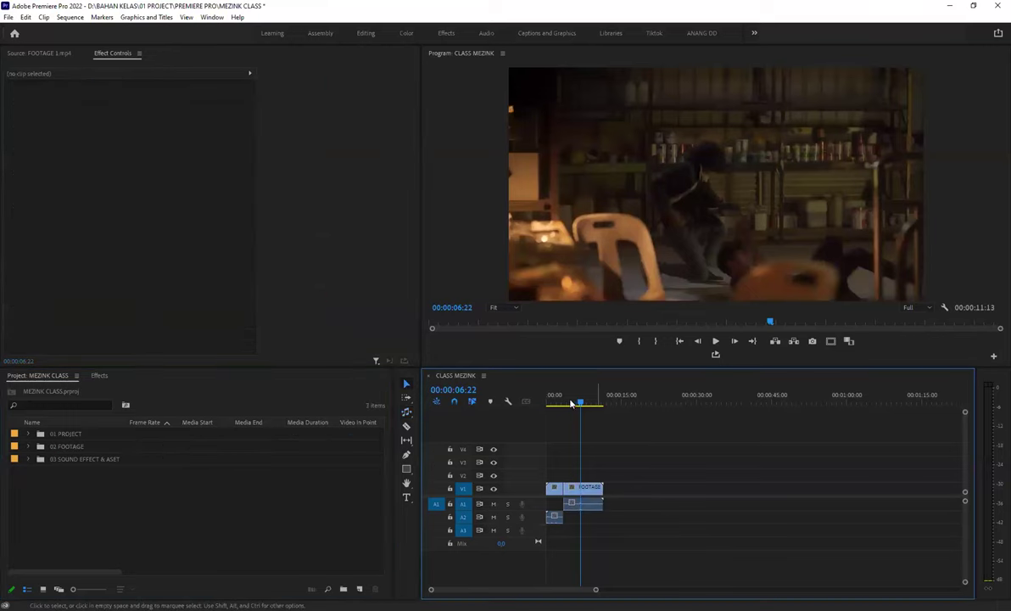
# - Scrub the playhead back onto the close-up shot at 00:00:02:18
pyautogui.moveTo(568, 403); pyautogui.dragTo(561, 412)
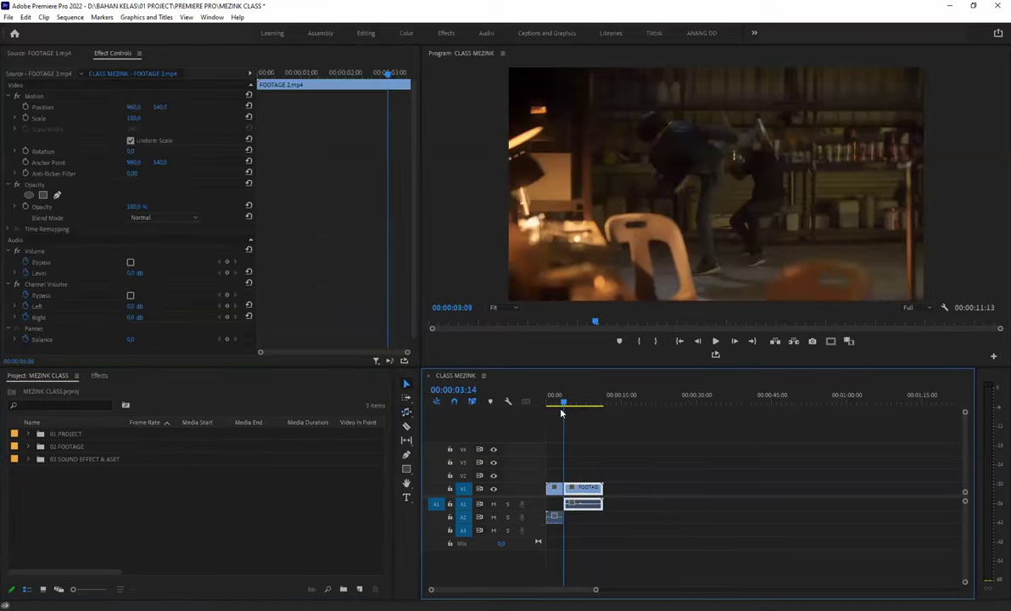
pyautogui.click(561, 411)
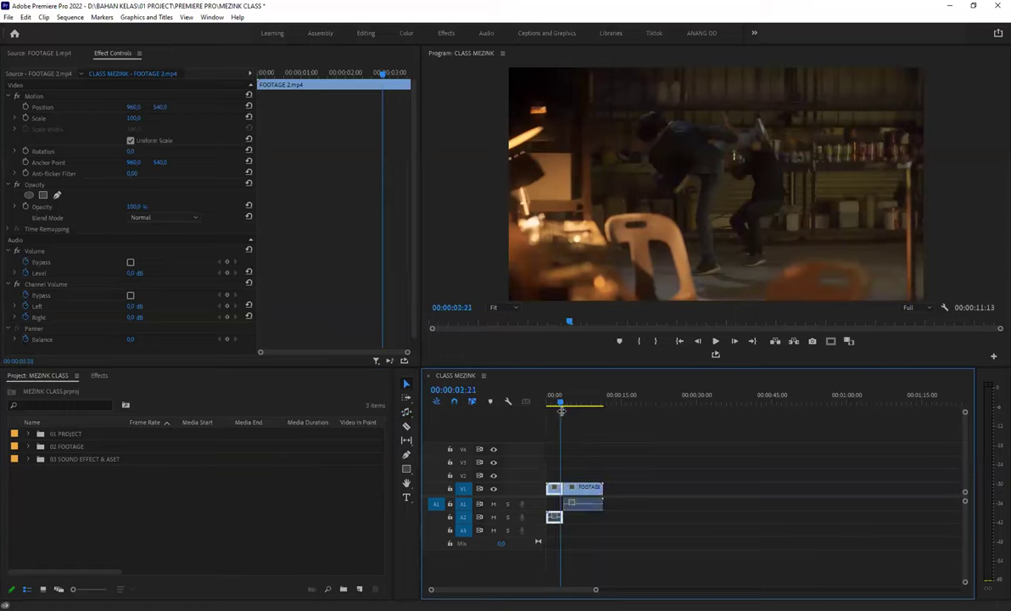
pyautogui.click(558, 408)
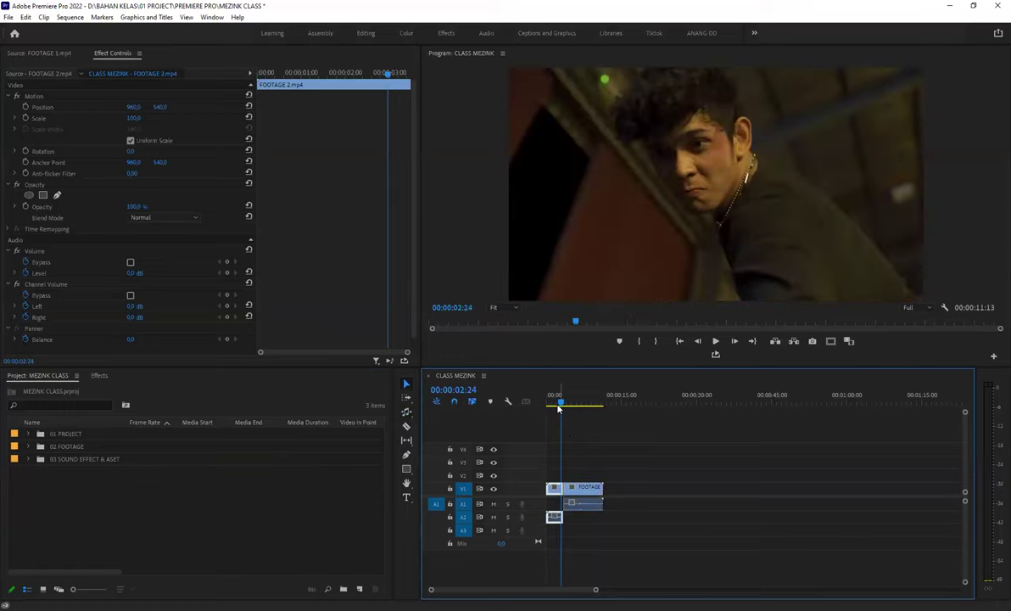
pyautogui.moveTo(559, 405); pyautogui.dragTo(558, 405)
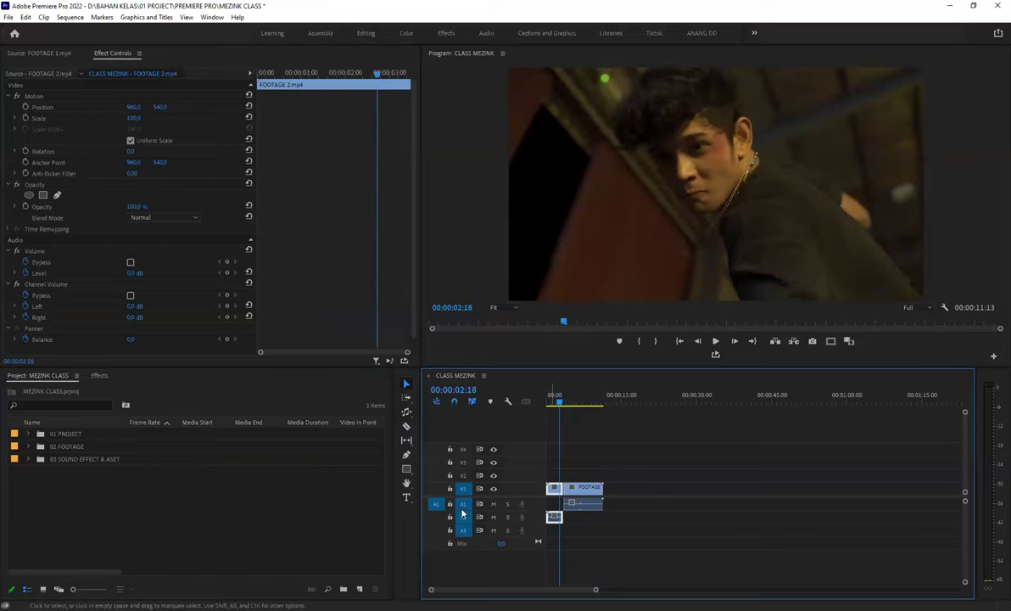
# - Append FOOTAGE 3.mp4 and FOOTAGE 4.mp4 to V1, extending the sequence to 00:00:30:19
pyautogui.click(28, 446)
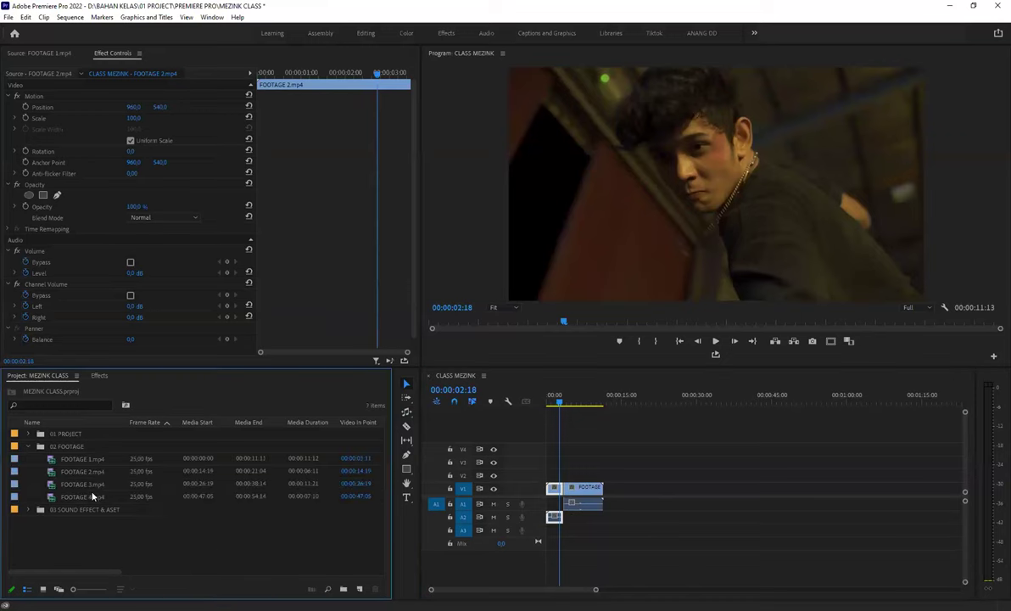
pyautogui.click(87, 484)
pyautogui.keyDown('shift'); pyautogui.click(81, 497); pyautogui.keyUp('shift')
pyautogui.moveTo(75, 485)
pyautogui.mouseDown()
pyautogui.moveTo(658, 499)
pyautogui.moveTo(556, 495)
pyautogui.mouseUp()
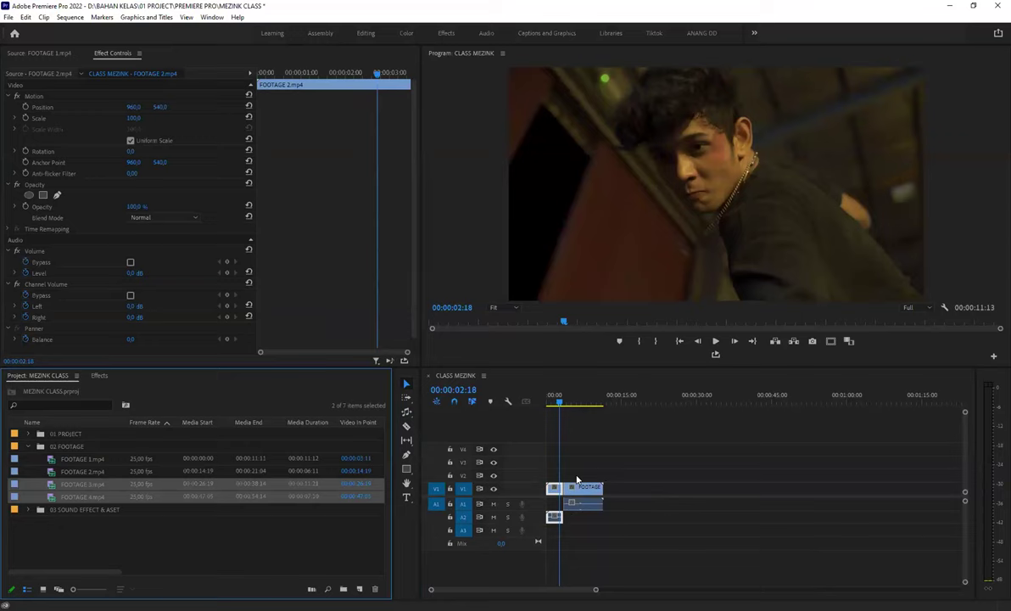
pyautogui.moveTo(629, 486); pyautogui.dragTo(629, 485)
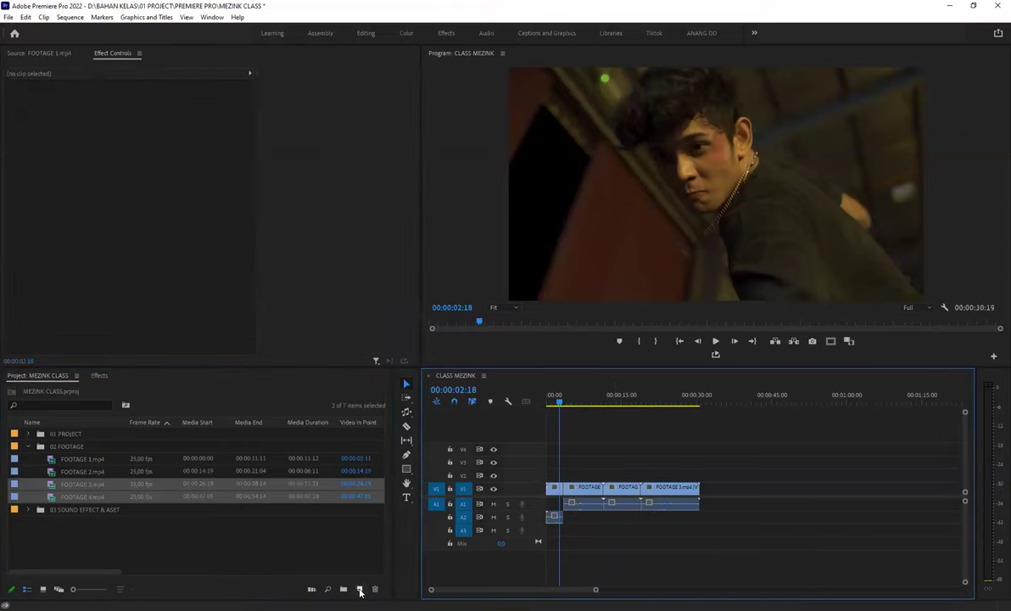
pyautogui.click(318, 558)
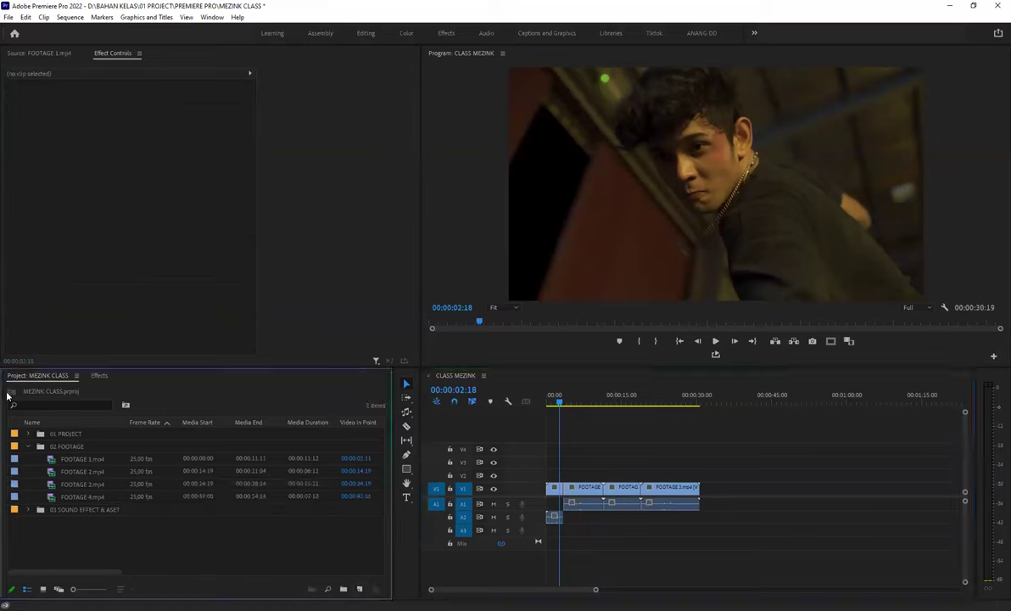
# - Create a new Adjustment Layer, file it in 03 SOUND EFFECT & ASET and place it on V2
pyautogui.click(358, 589)
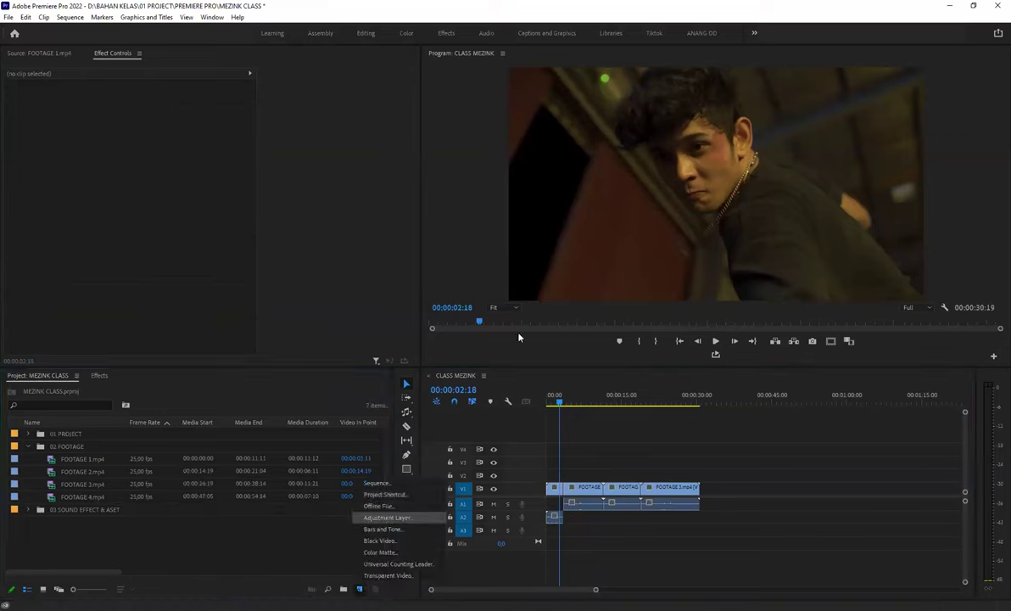
pyautogui.click(387, 517)
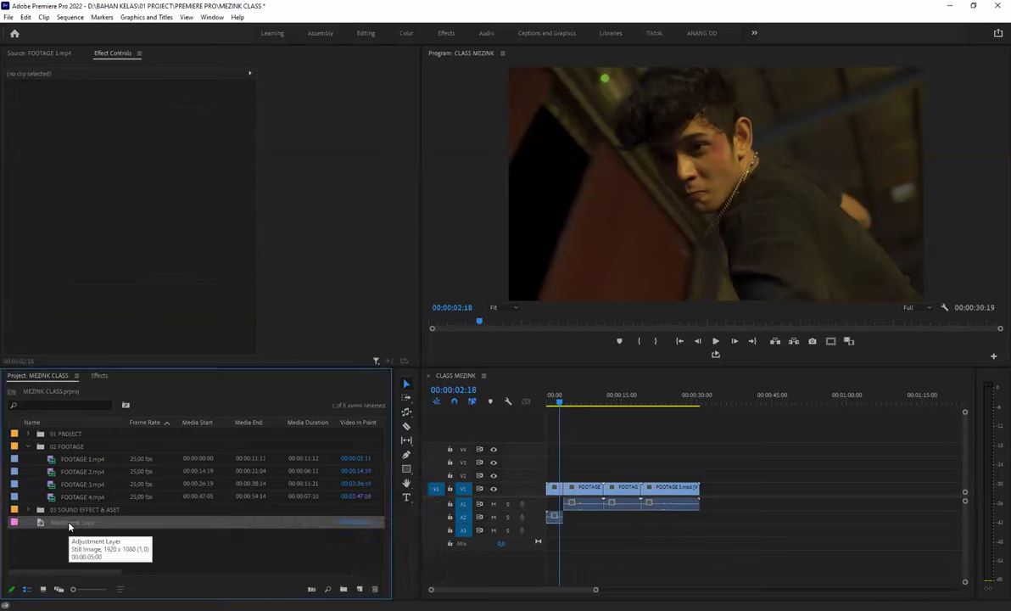
pyautogui.moveTo(69, 522); pyautogui.dragTo(28, 512)
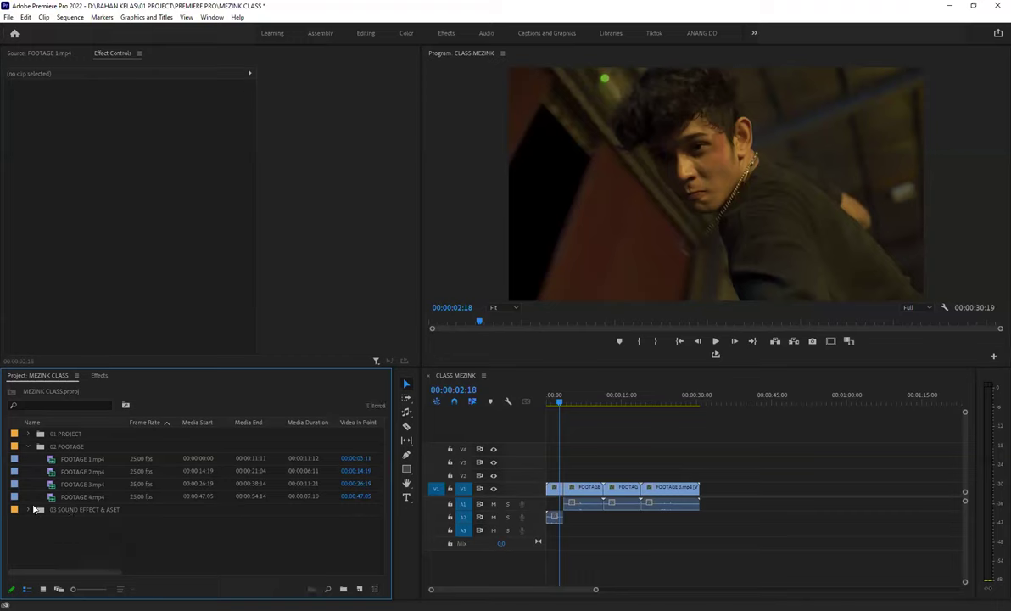
pyautogui.click(28, 511)
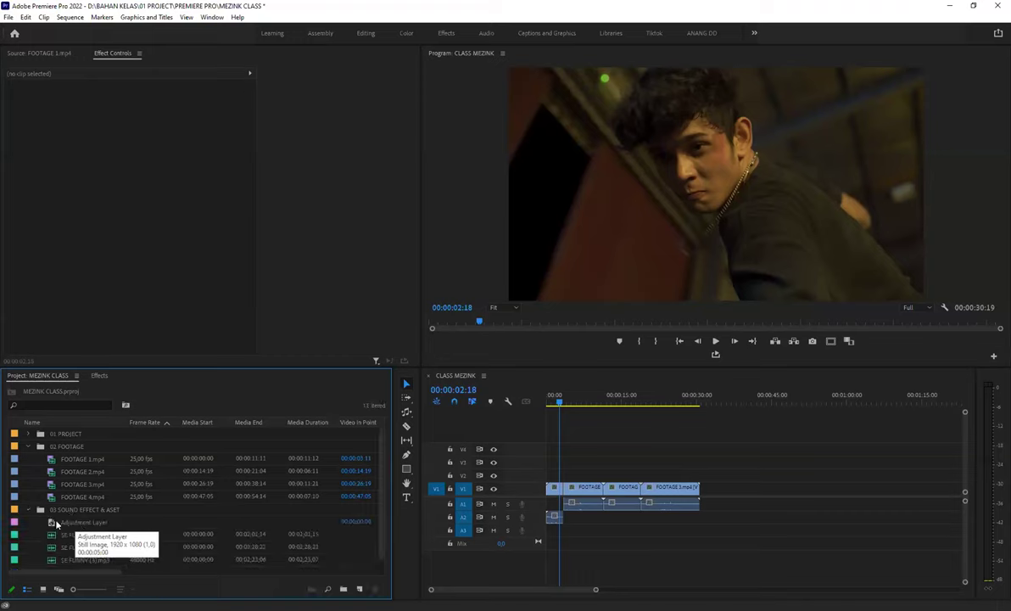
pyautogui.moveTo(63, 526)
pyautogui.mouseDown()
pyautogui.moveTo(567, 473)
pyautogui.moveTo(699, 474)
pyautogui.mouseUp()
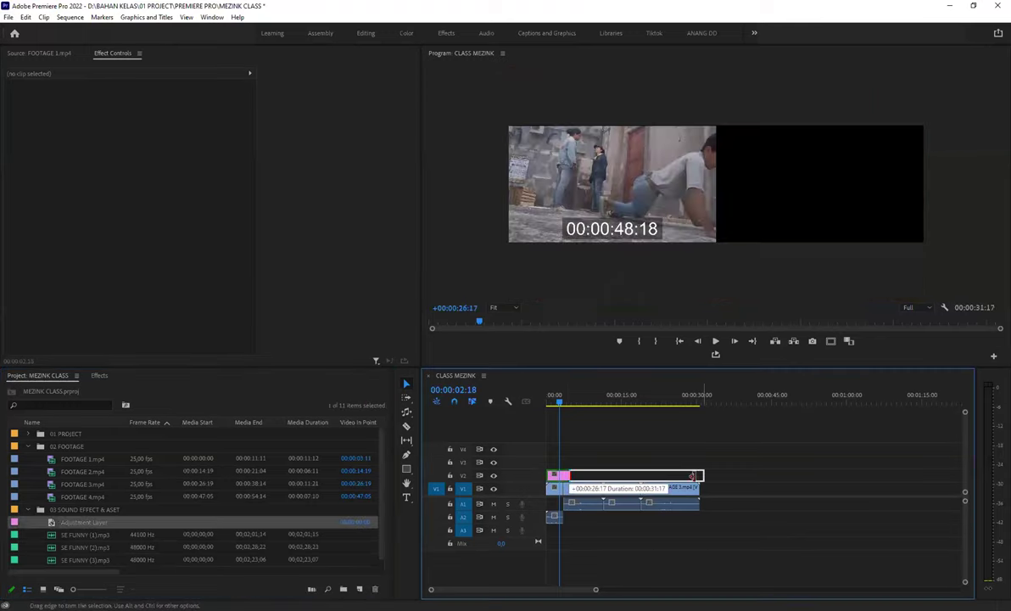
# - Search the Effects panel for Lumetri Color and apply it to the adjustment layer
pyautogui.click(101, 376)
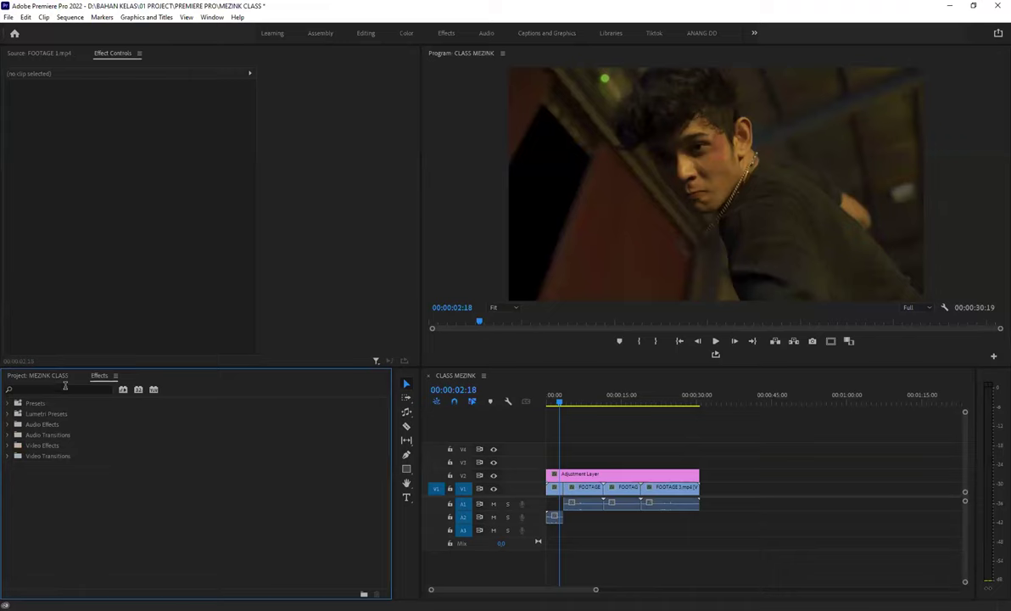
pyautogui.click(64, 387)
pyautogui.write('LUM')
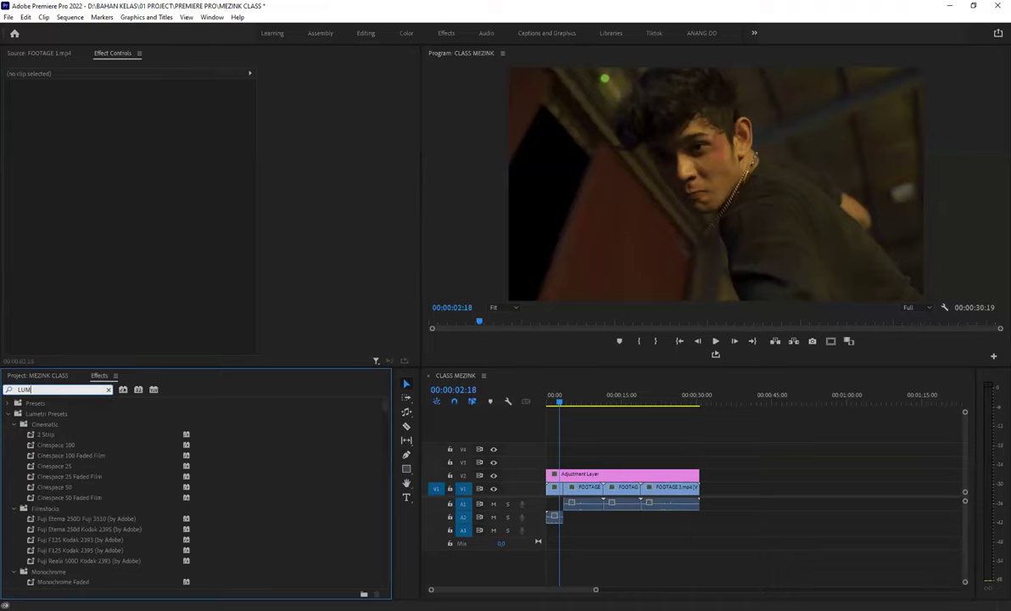
pyautogui.write('ETRI COL')
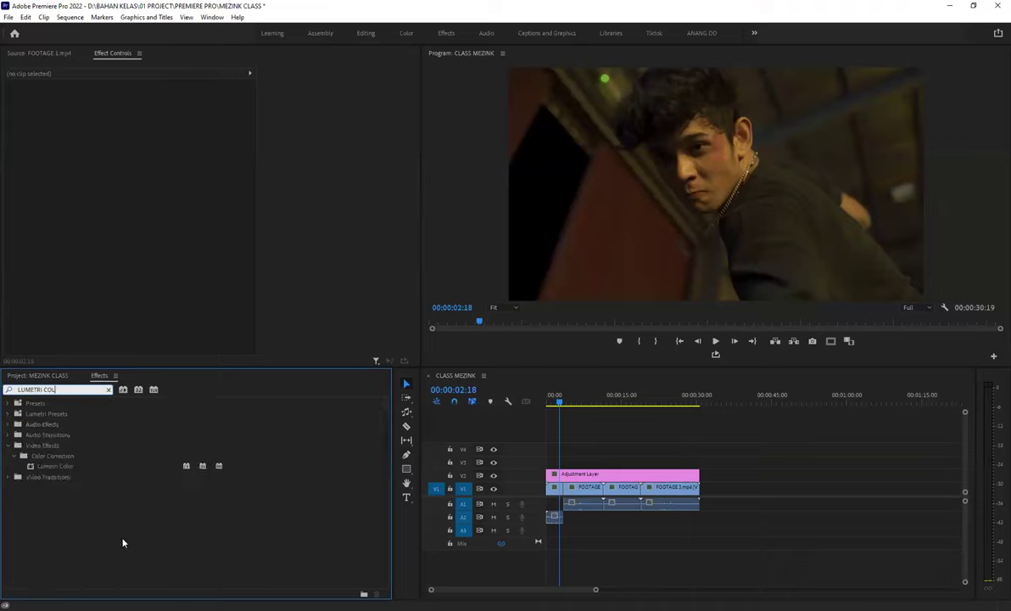
pyautogui.write('OR')
pyautogui.moveTo(60, 469); pyautogui.dragTo(591, 475)
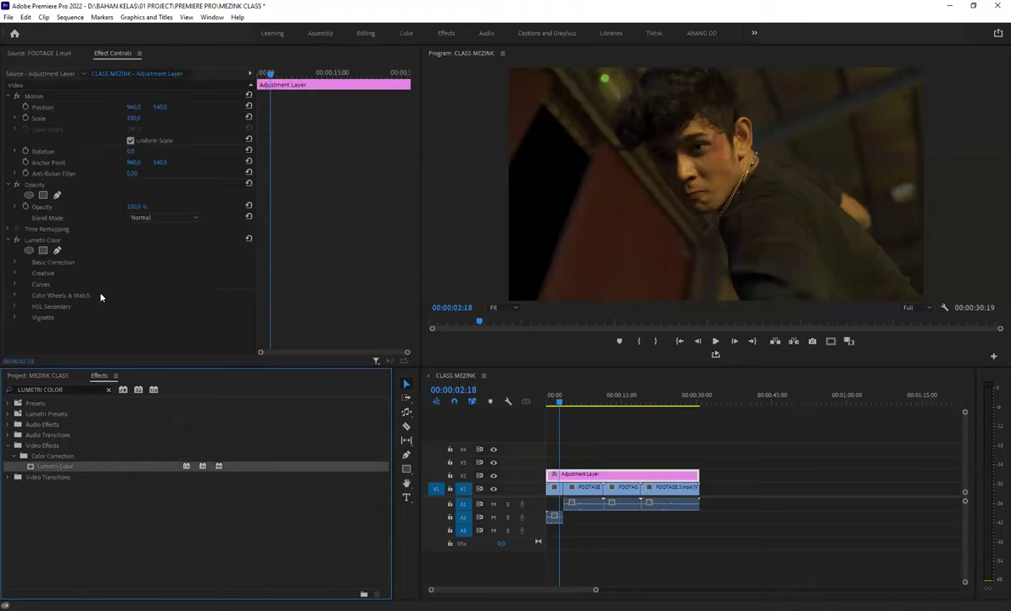
# - Set the Lumetri Color Exposure to 2 and Contrast to 22
pyautogui.scroll(-2, 189, 309)
pyautogui.scroll(-2, 153, 246)
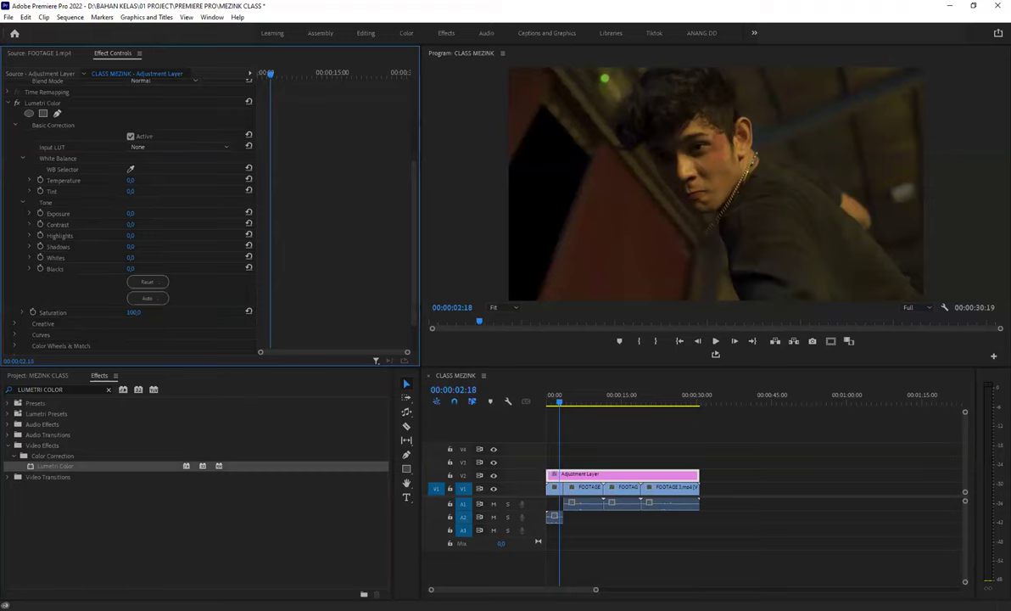
pyautogui.moveTo(130, 213); pyautogui.dragTo(135, 213)
pyautogui.moveTo(130, 224); pyautogui.dragTo(144, 224)
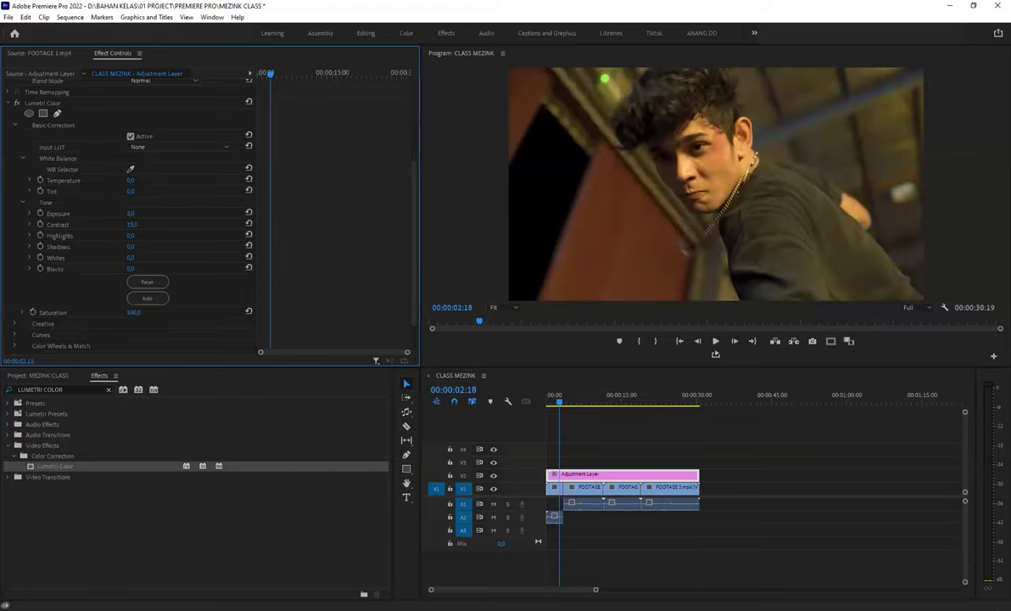
pyautogui.moveTo(132, 224)
pyautogui.mouseDown()
pyautogui.moveTo(106, 257)
pyautogui.moveTo(169, 268)
pyautogui.moveTo(154, 272)
pyautogui.mouseUp()
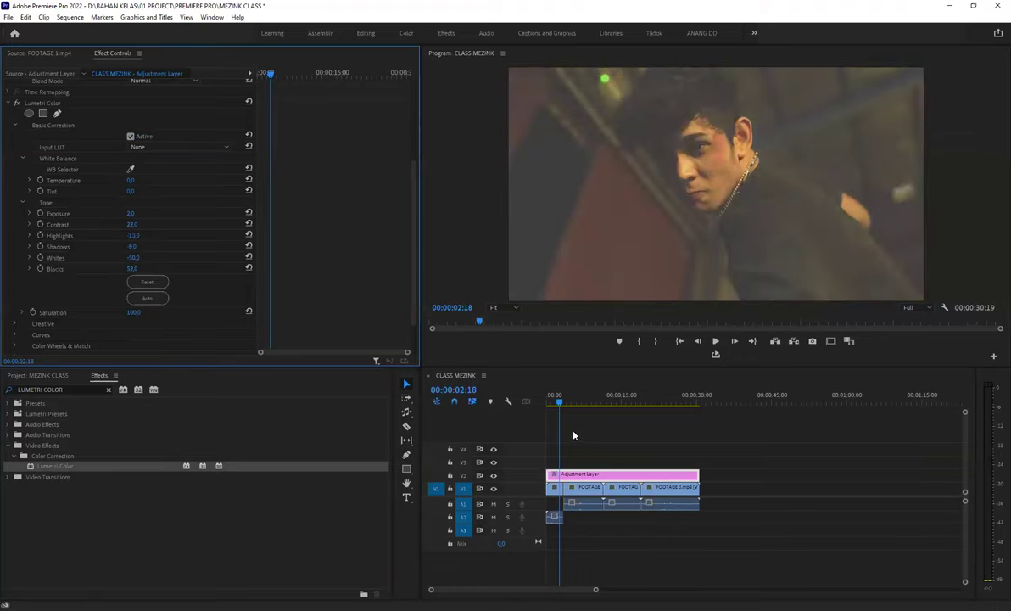
pyautogui.moveTo(557, 407); pyautogui.dragTo(547, 407)
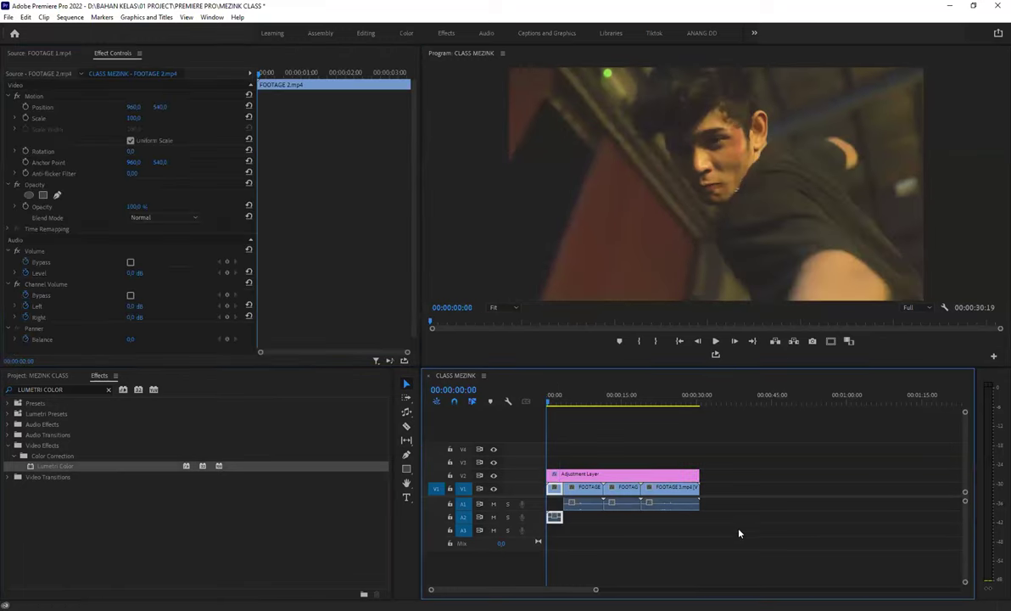
pyautogui.press('space')
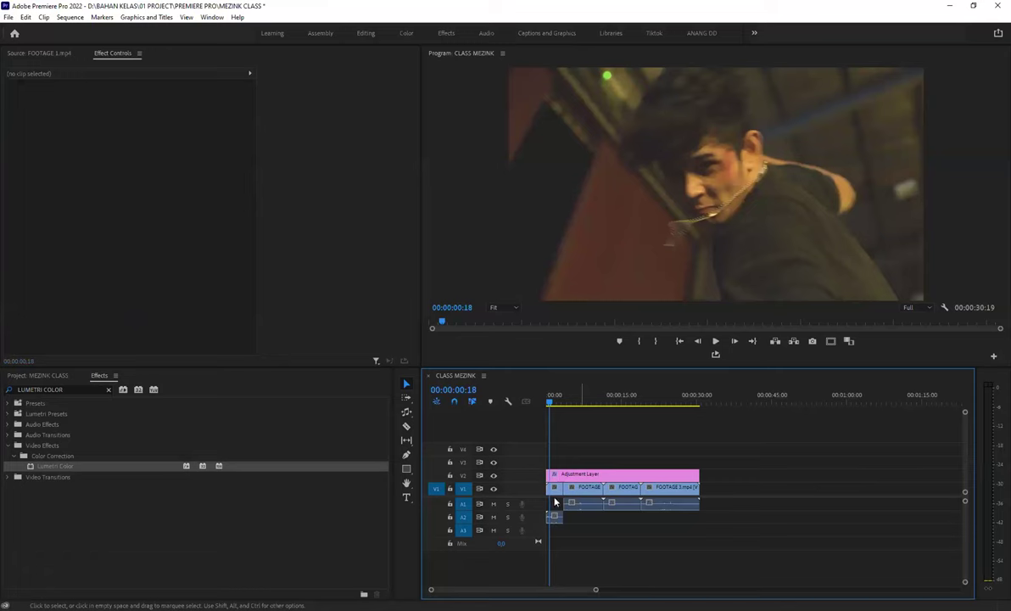
pyautogui.click(555, 476)
pyautogui.click(557, 493)
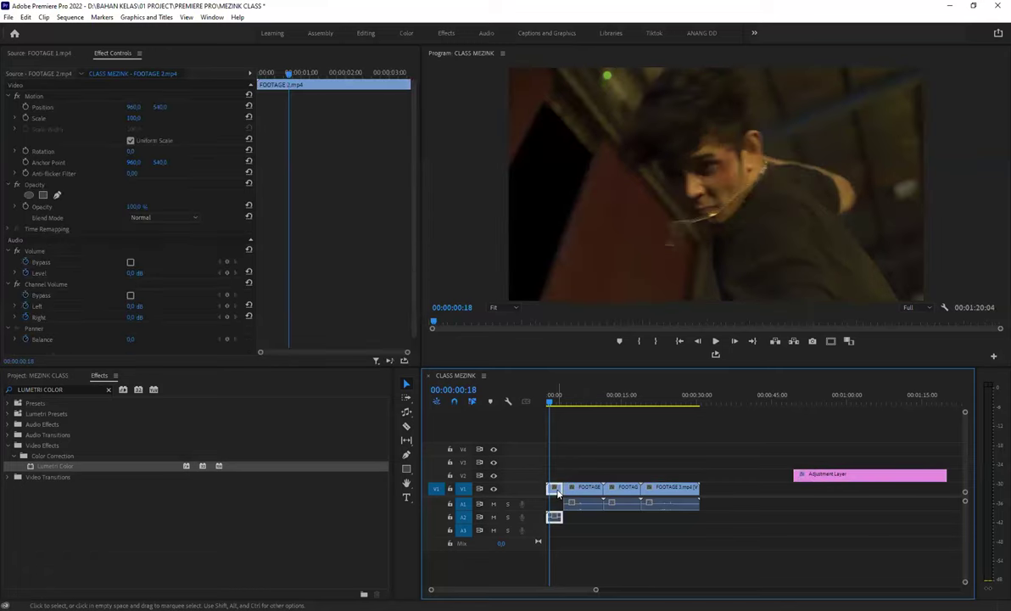
pyautogui.click(623, 488)
pyautogui.click(664, 492)
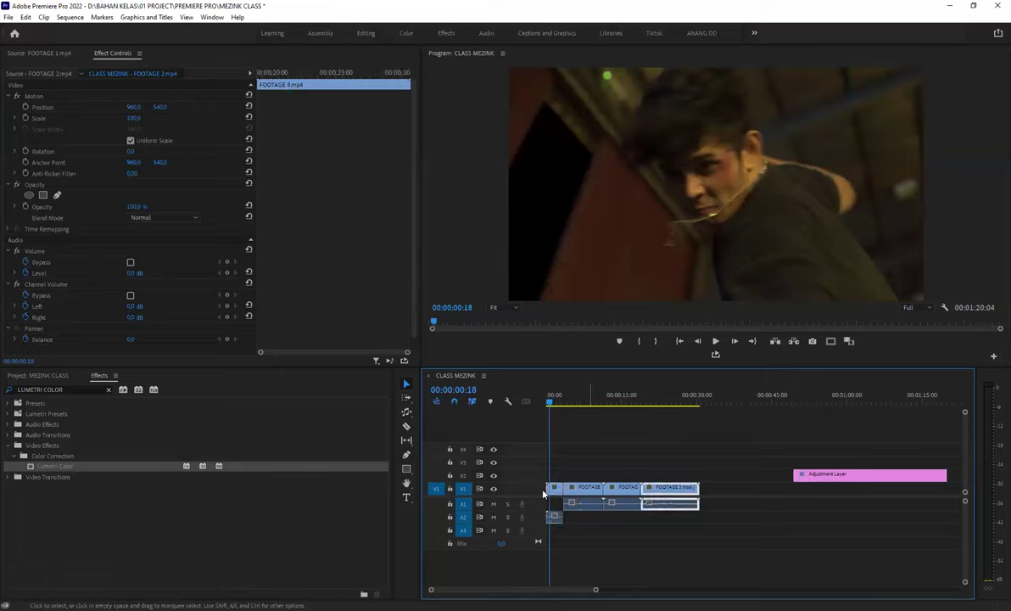
pyautogui.click(554, 489)
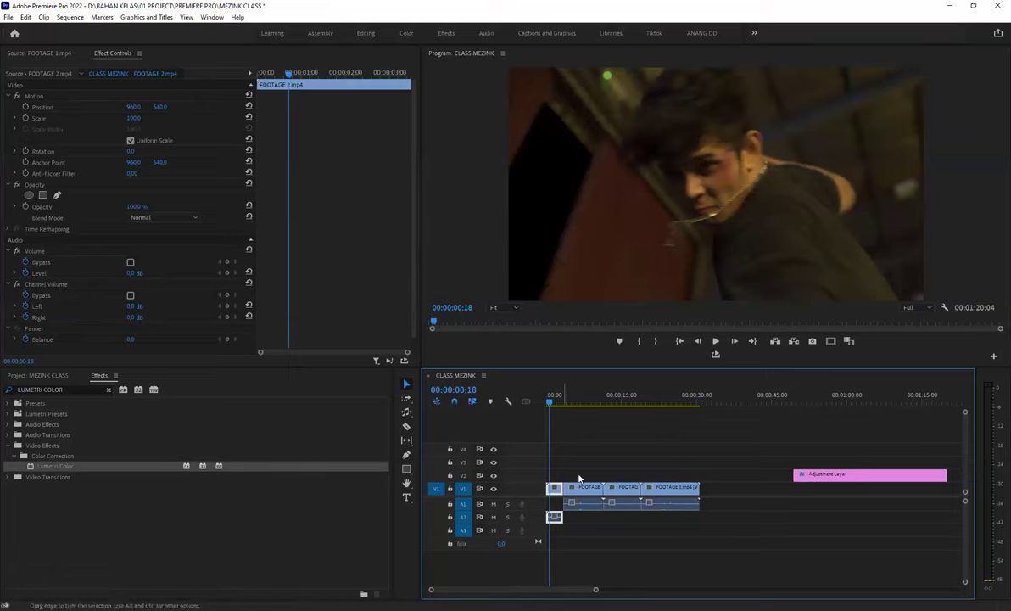
pyautogui.click(882, 481)
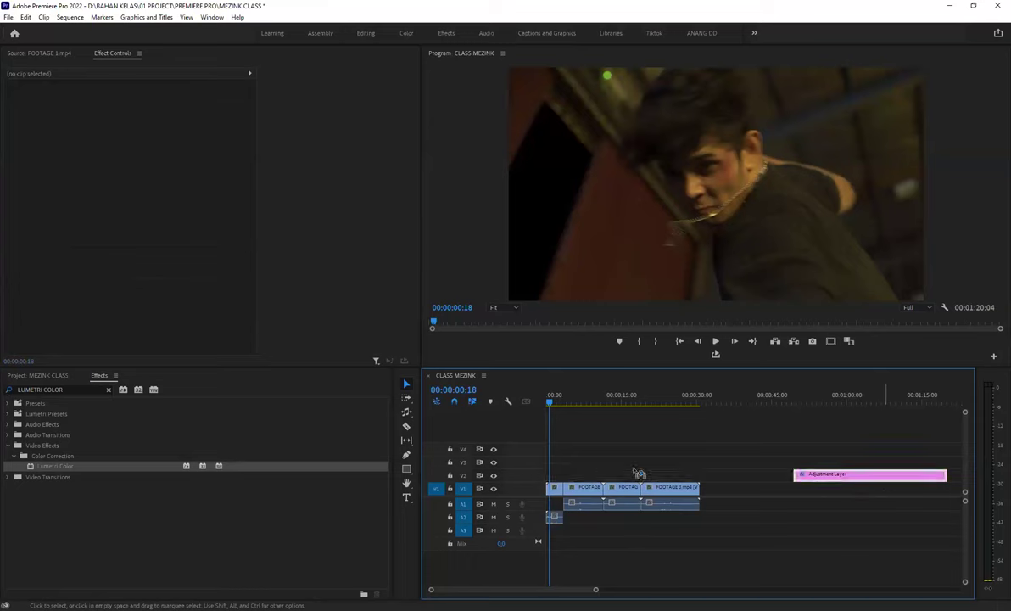
pyautogui.moveTo(639, 473); pyautogui.dragTo(587, 473)
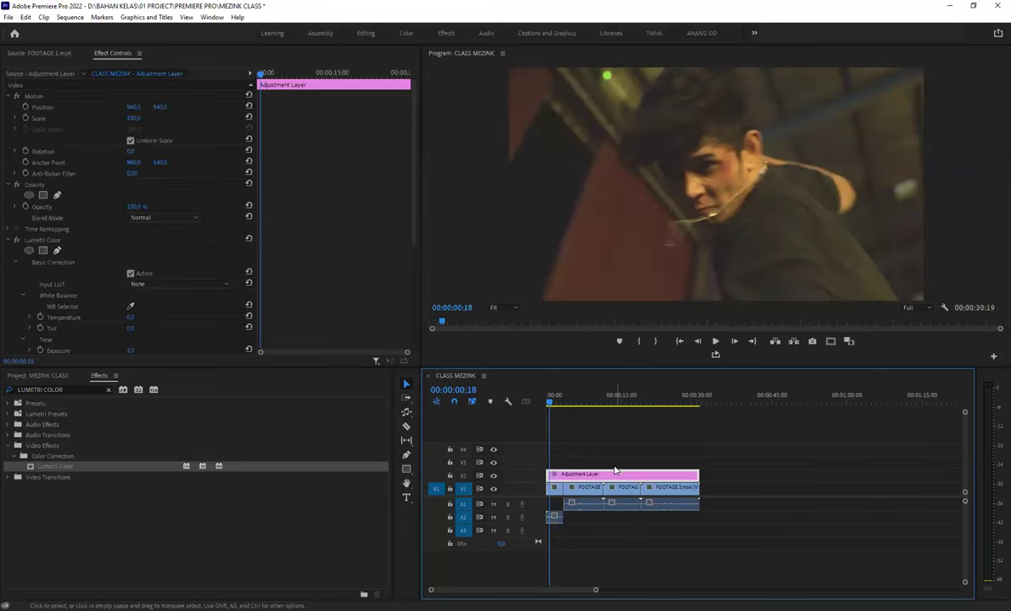
pyautogui.click(556, 400)
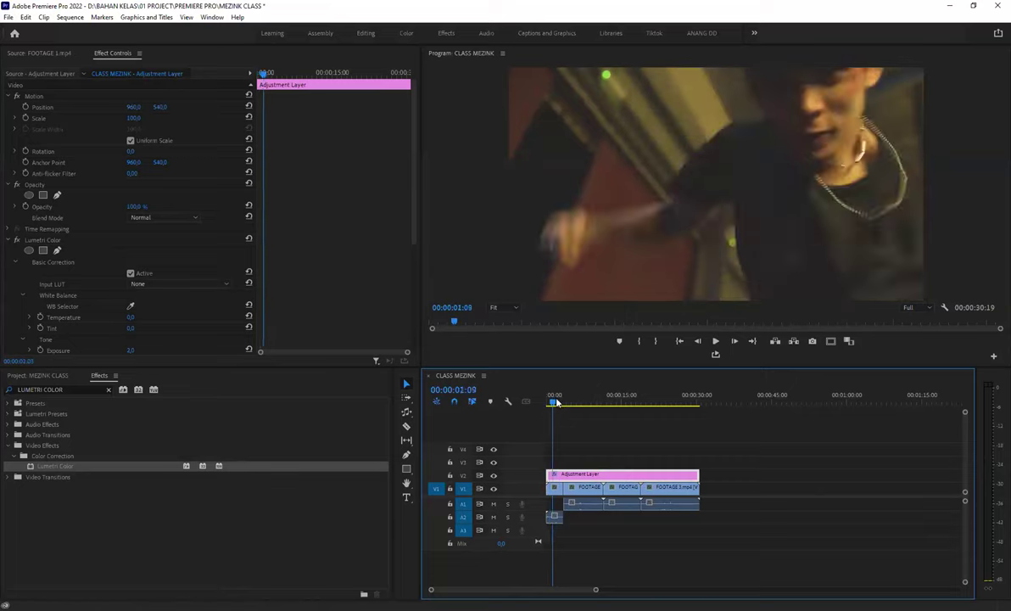
pyautogui.moveTo(555, 400); pyautogui.dragTo(663, 416)
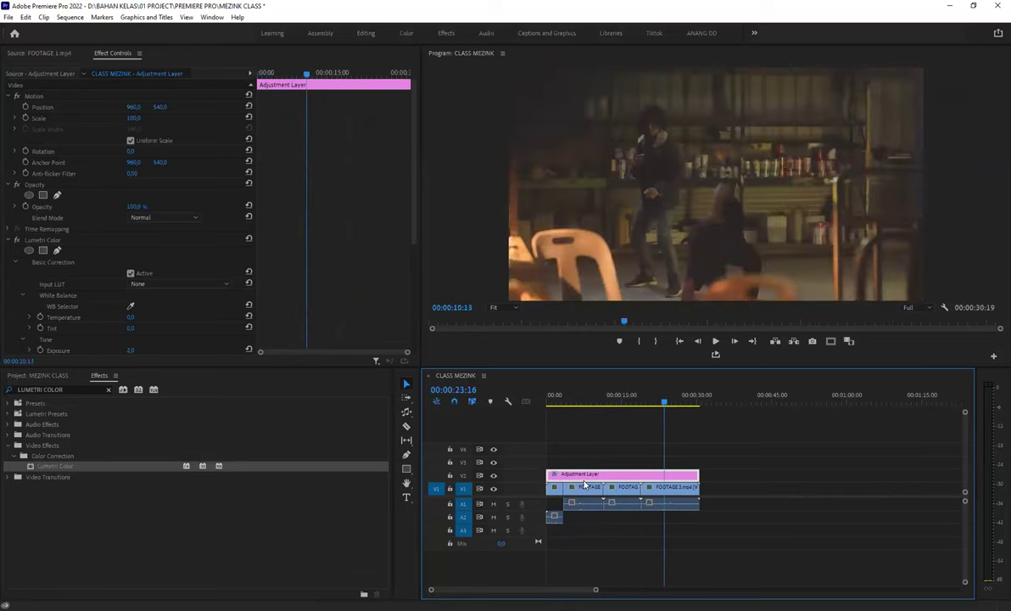
# - Delete the Adjustment Layer, preview the sequence and save the project
pyautogui.press('Home')
pyautogui.press('Delete')
pyautogui.press('space')
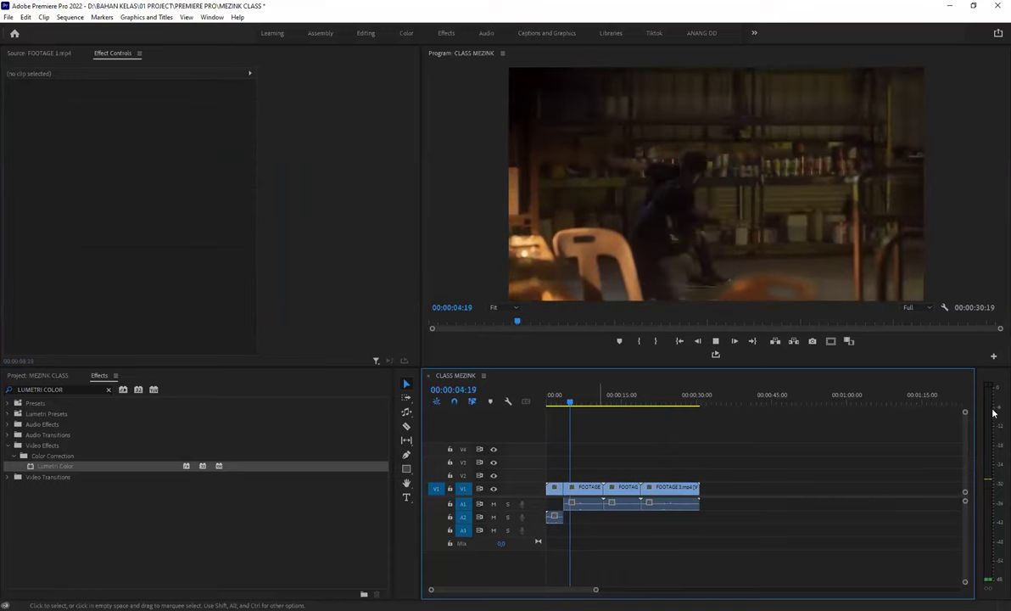
pyautogui.press('d')
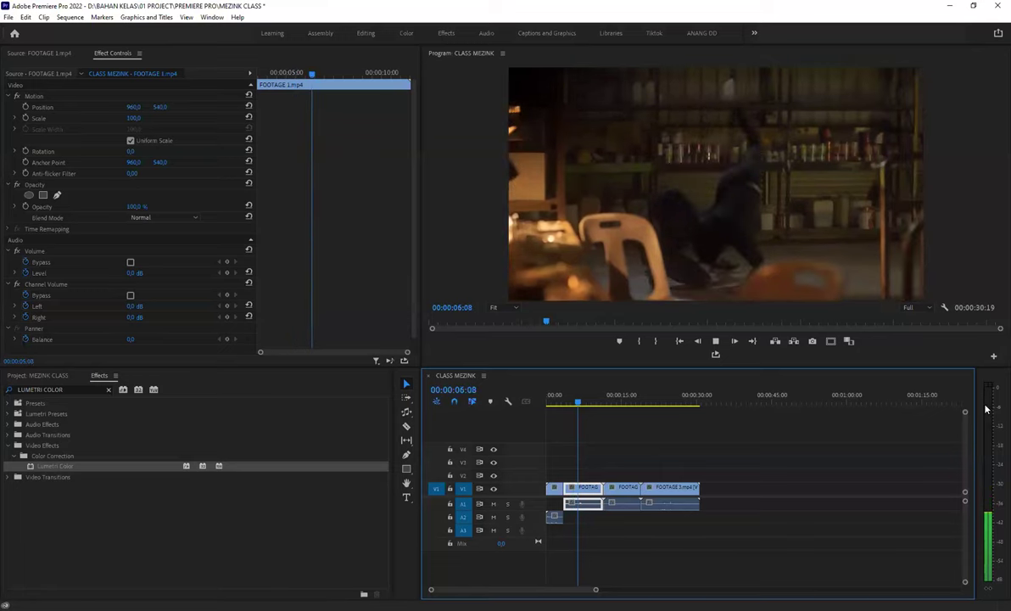
pyautogui.press('space')
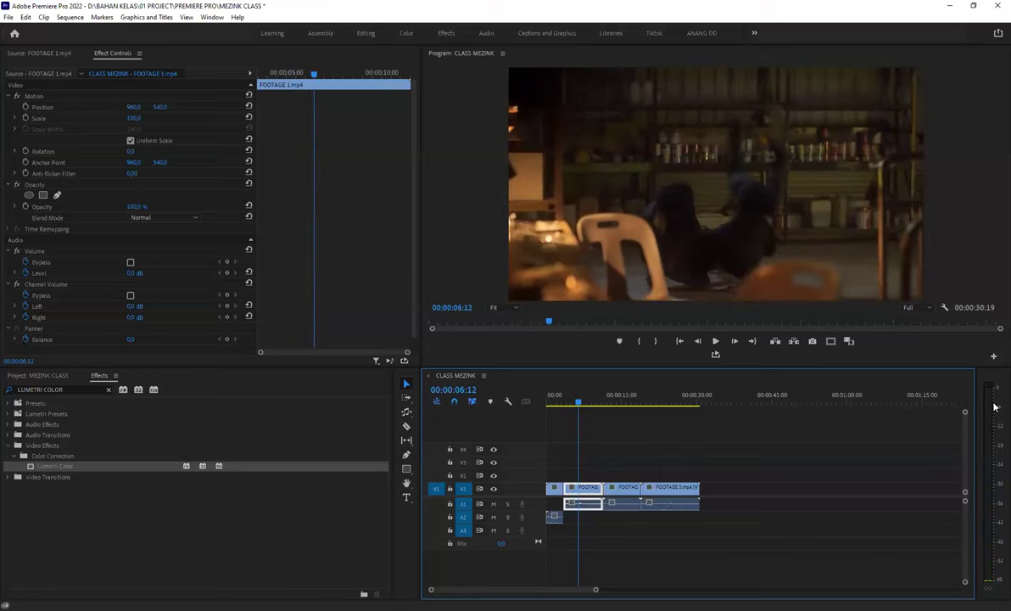
pyautogui.hotkey('ctrl', 's')
# - Place SE FUNNY (1).mp3 on A2, preview it and reset its volume to 0.0 dB
pyautogui.moveTo(79, 536); pyautogui.dragTo(720, 518)
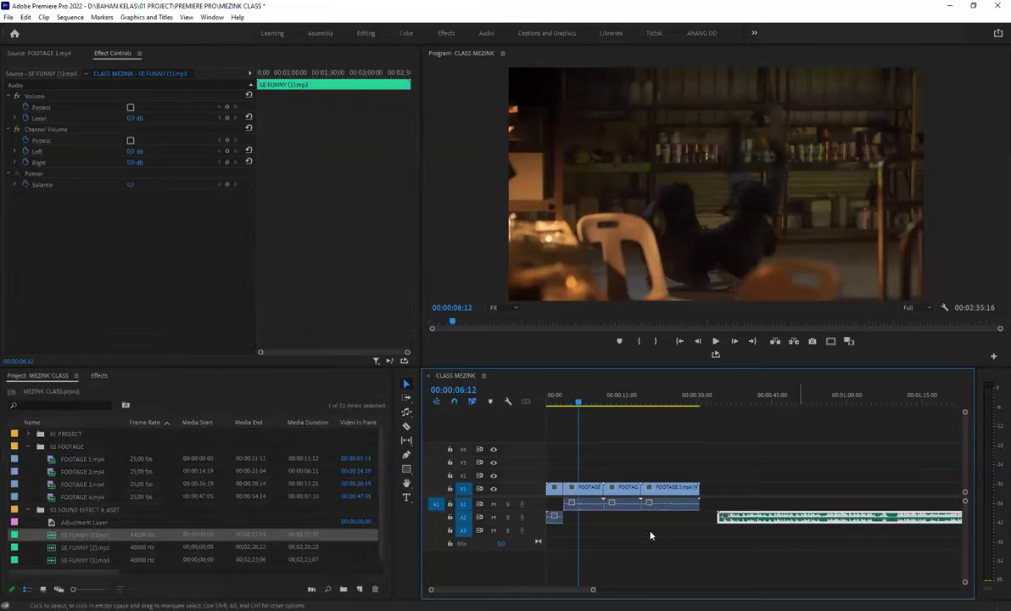
pyautogui.click(772, 396)
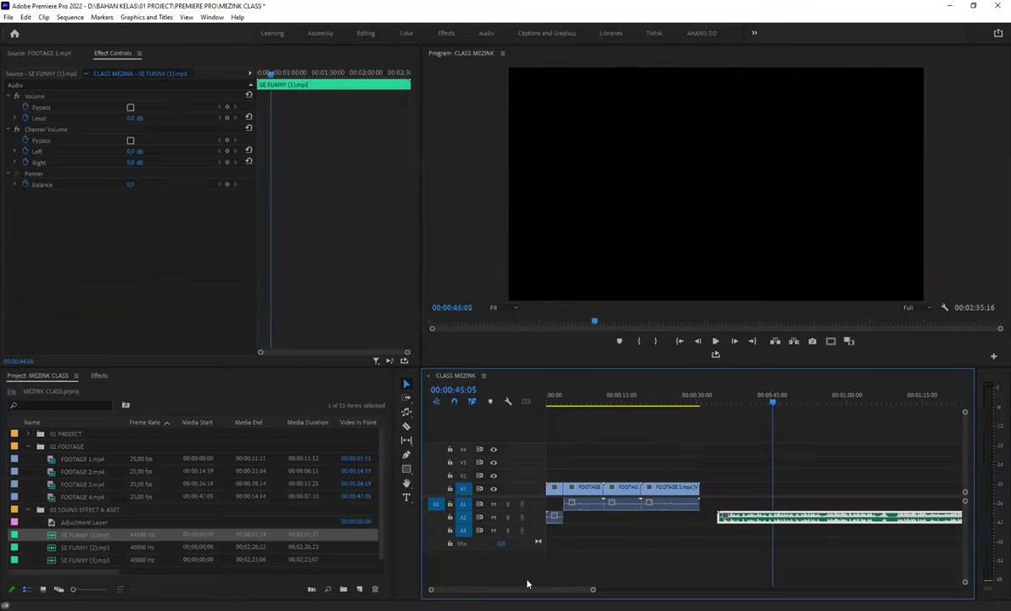
pyautogui.scroll(-2, 787, 525)
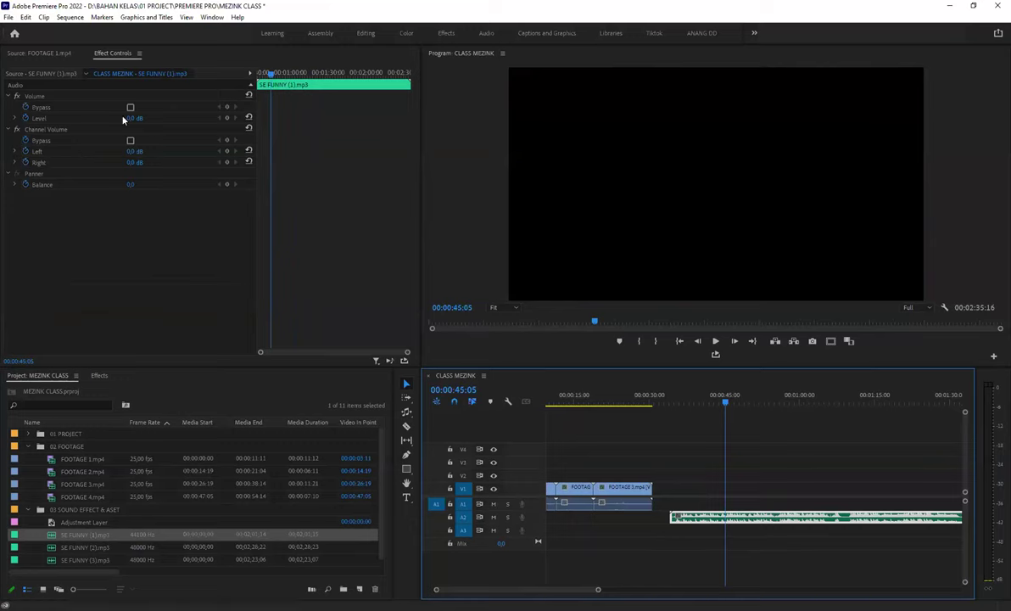
pyautogui.click(115, 113)
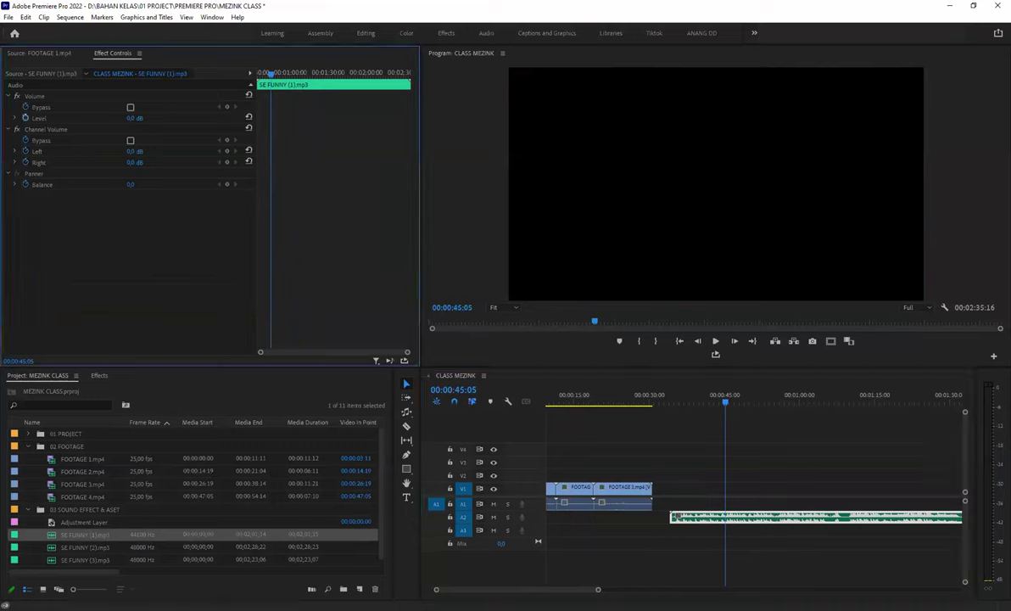
pyautogui.press('space')
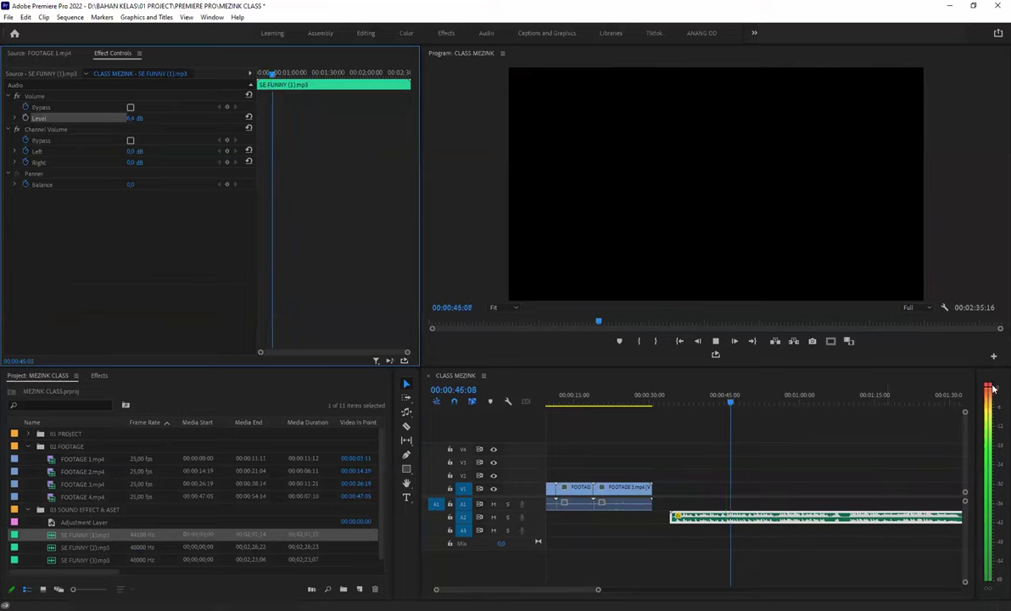
pyautogui.press('space')
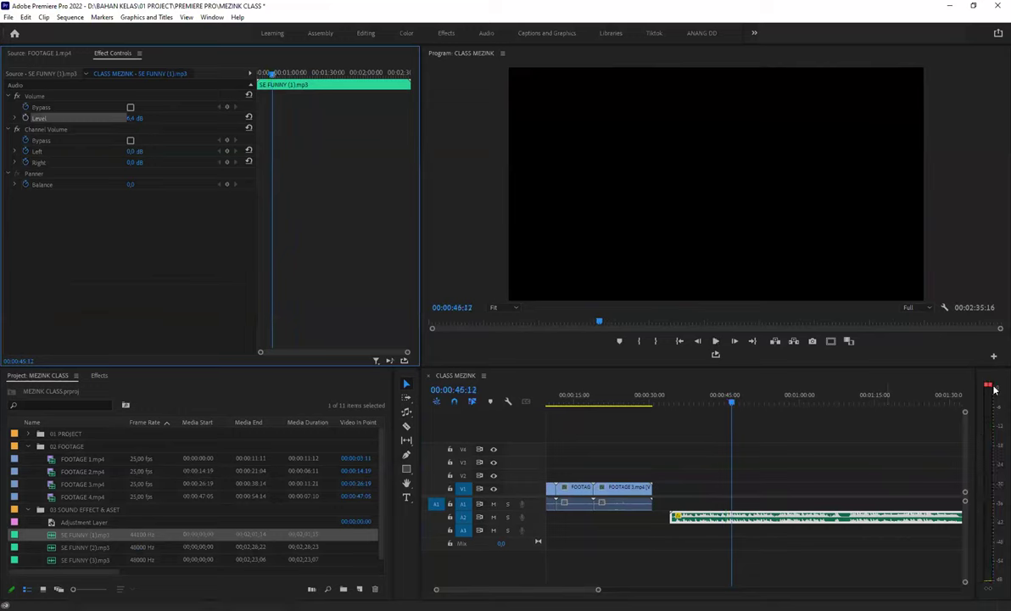
pyautogui.hotkey('ctrl', 'z')
pyautogui.hotkey('ctrl', 'z')
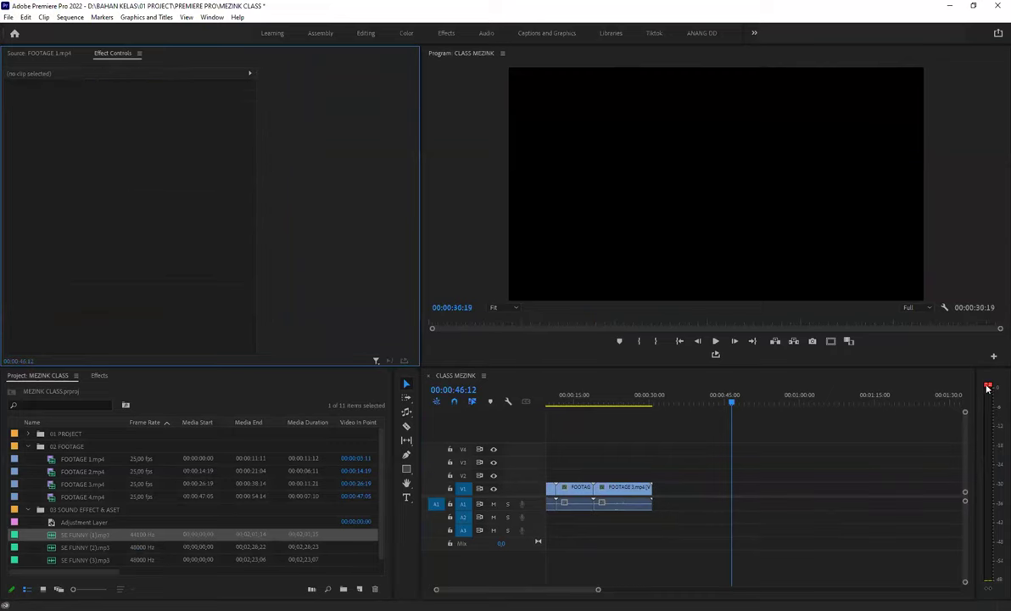
# - Zoom out to the full sequence, return to the start and clear the Lumetri Color effects search
pyautogui.press('-')
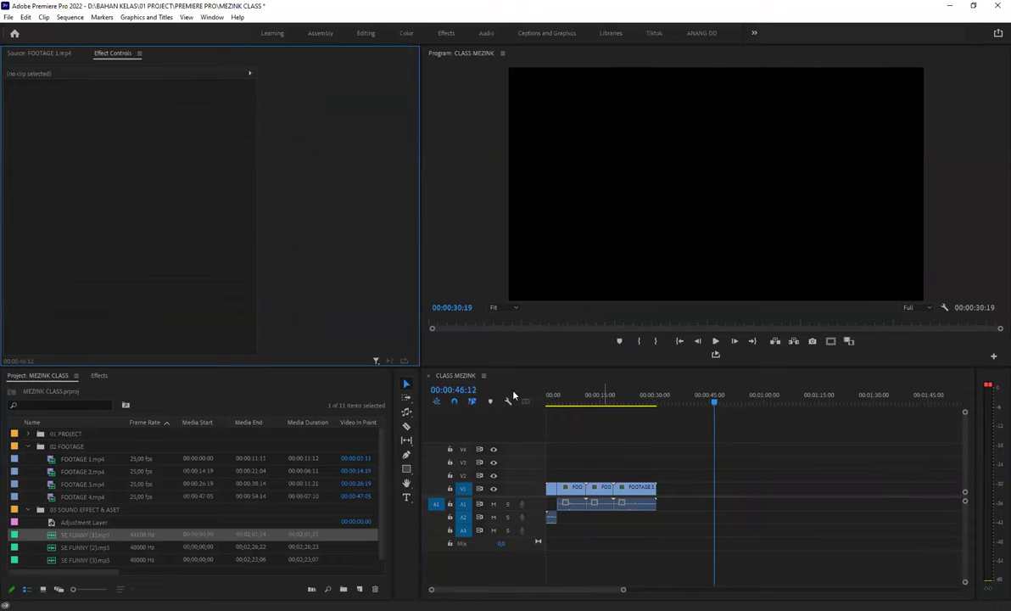
pyautogui.press('Home')
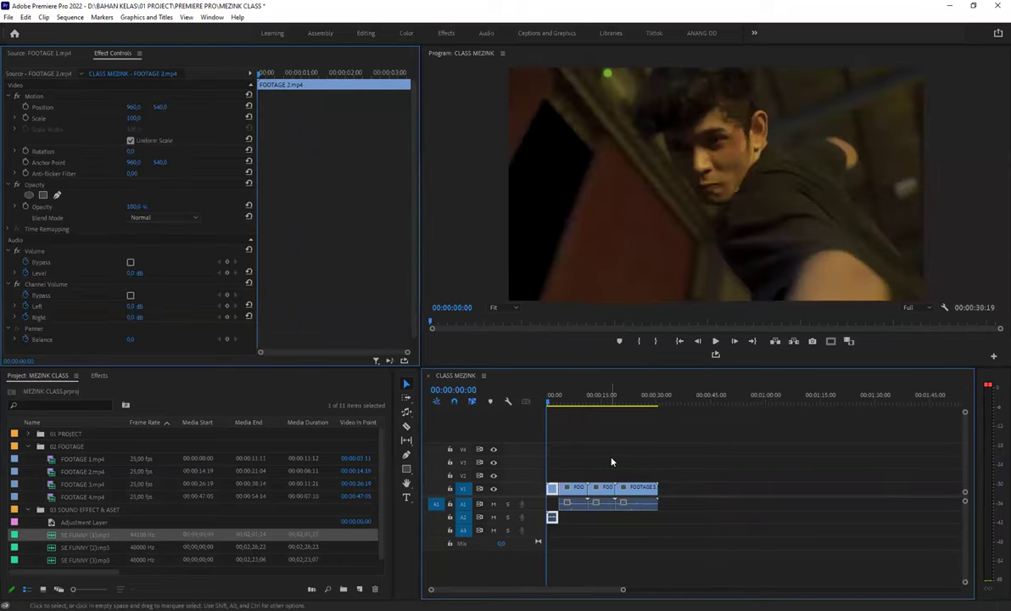
pyautogui.click(100, 376)
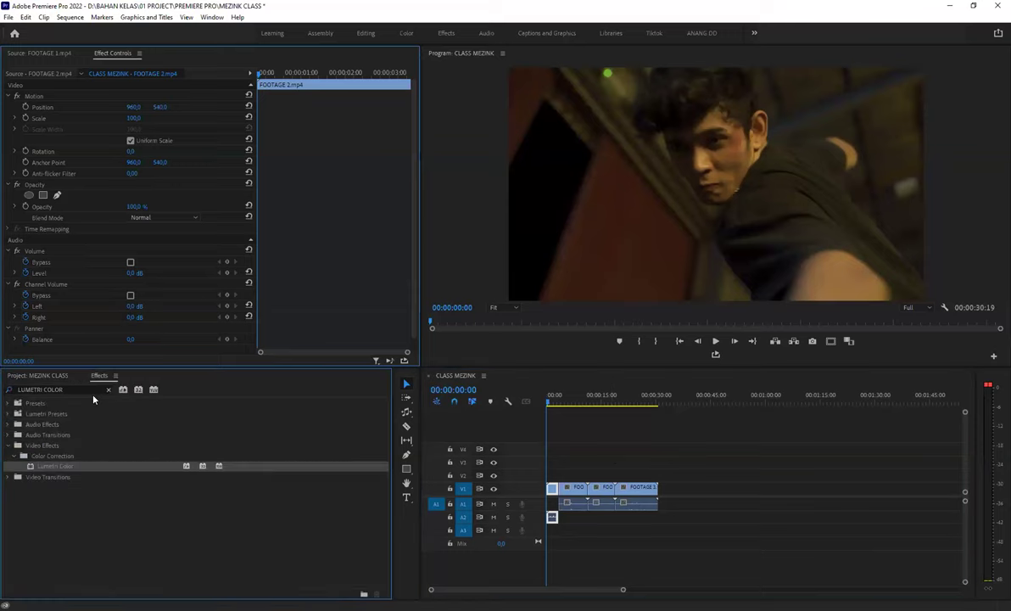
pyautogui.click(108, 390)
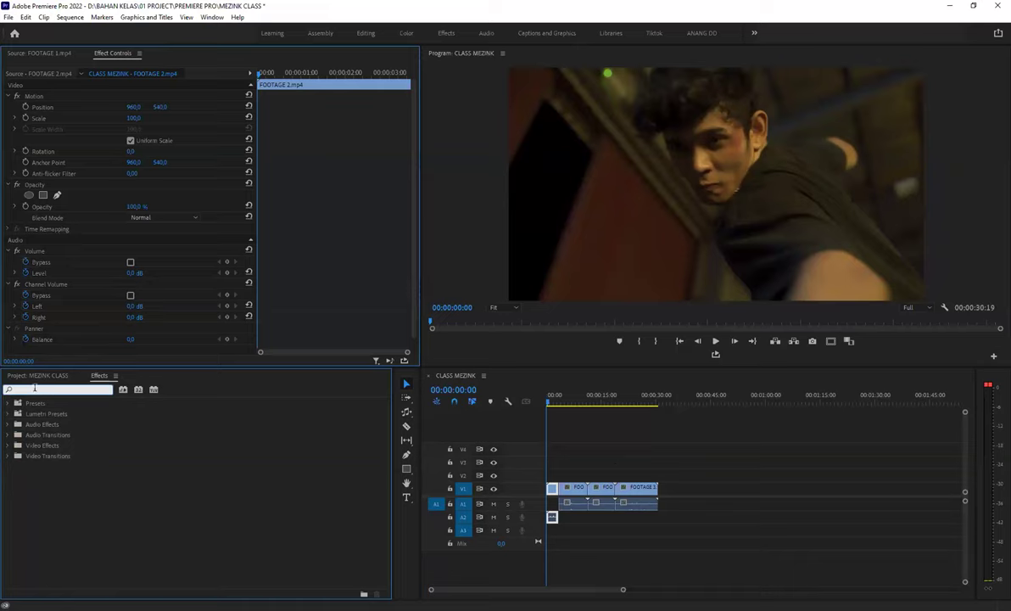
# - Expand the Video Transitions category and browse the Slide transitions group
pyautogui.click(575, 445)
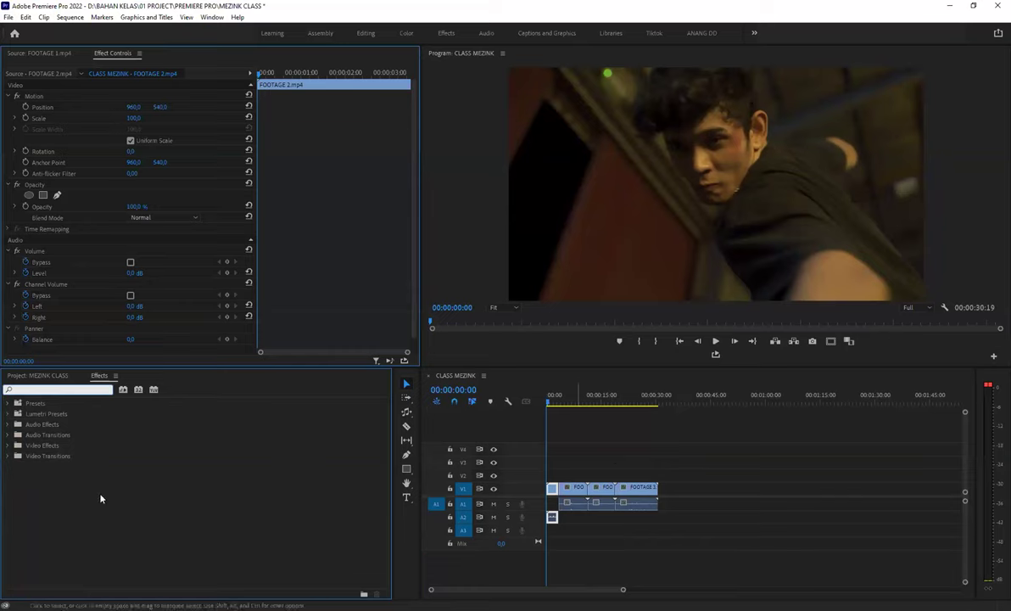
pyautogui.doubleClick(43, 455)
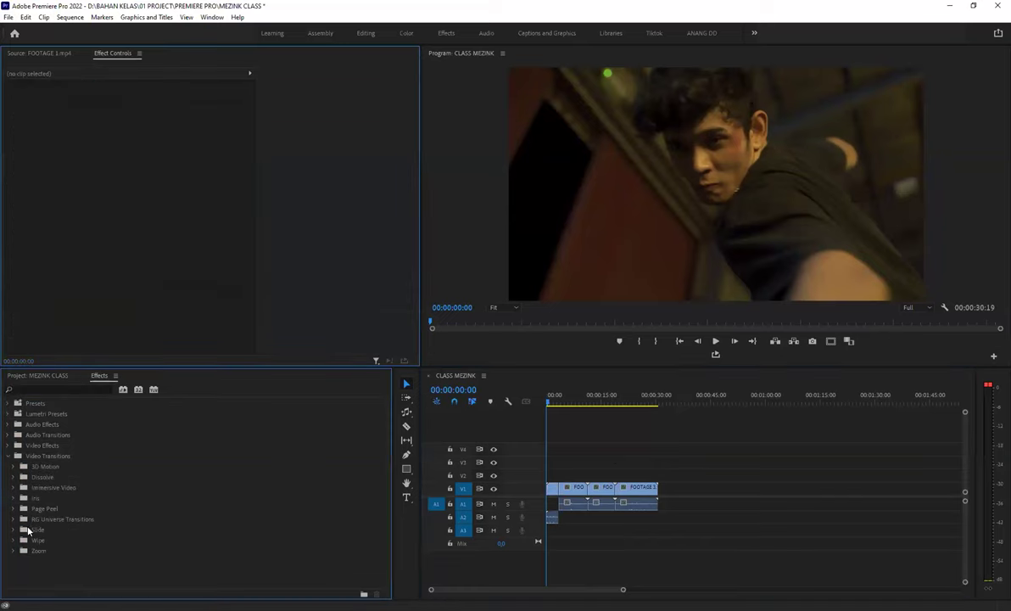
pyautogui.click(13, 529)
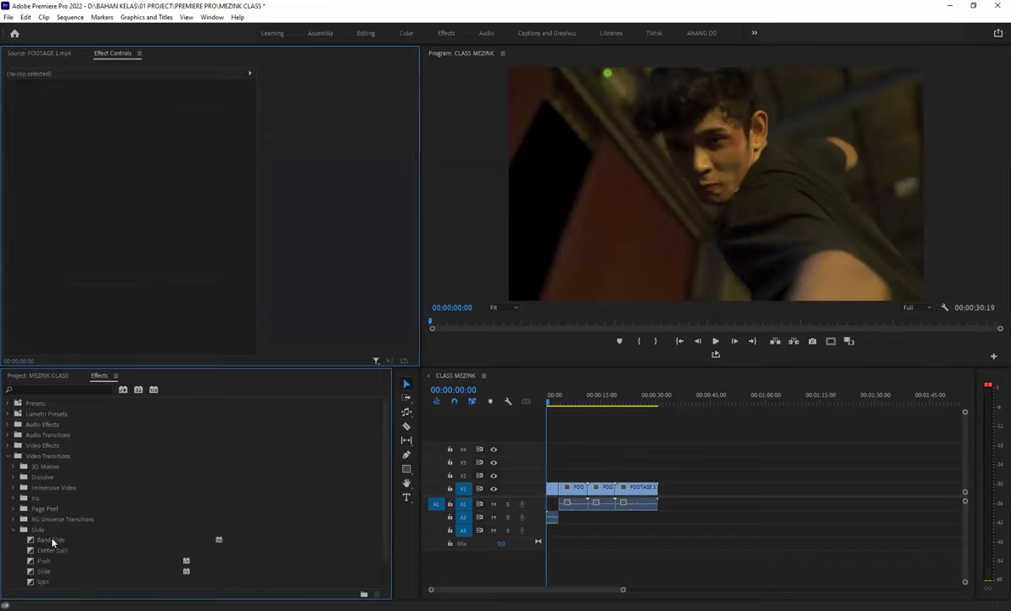
pyautogui.scroll(-1, 47, 569)
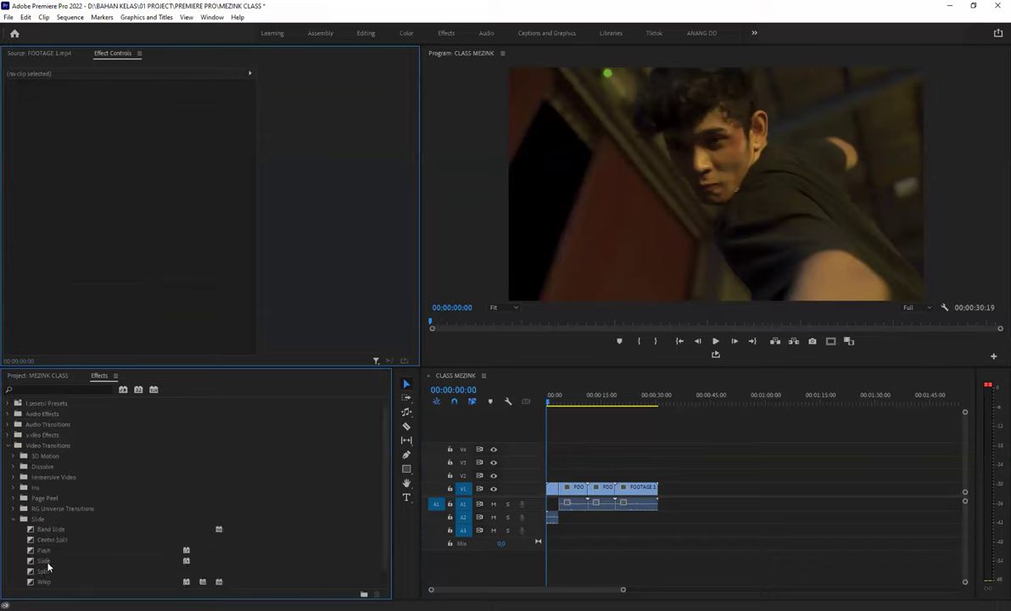
pyautogui.scroll(-1, 51, 570)
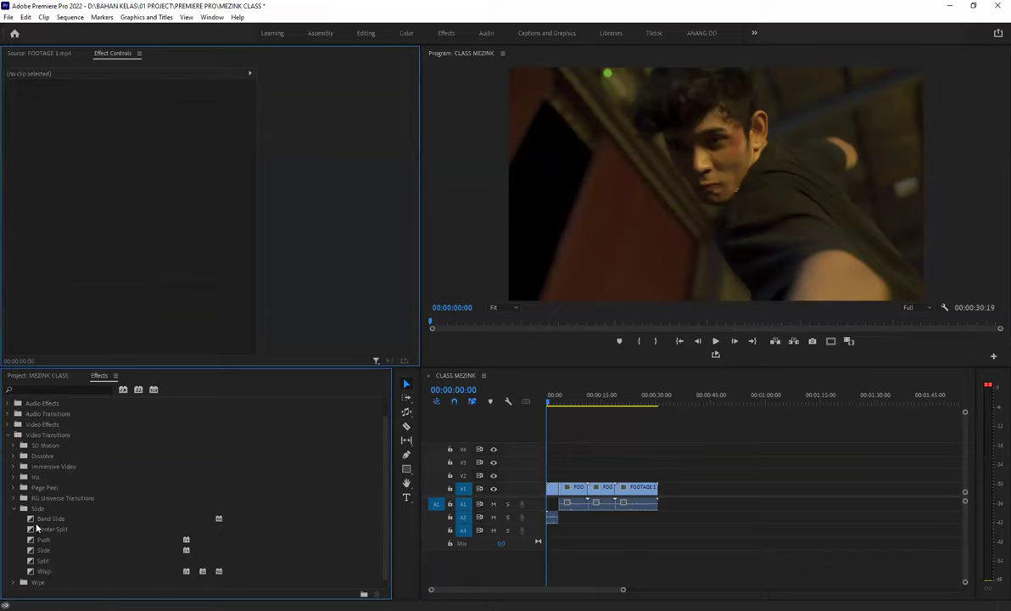
pyautogui.click(13, 508)
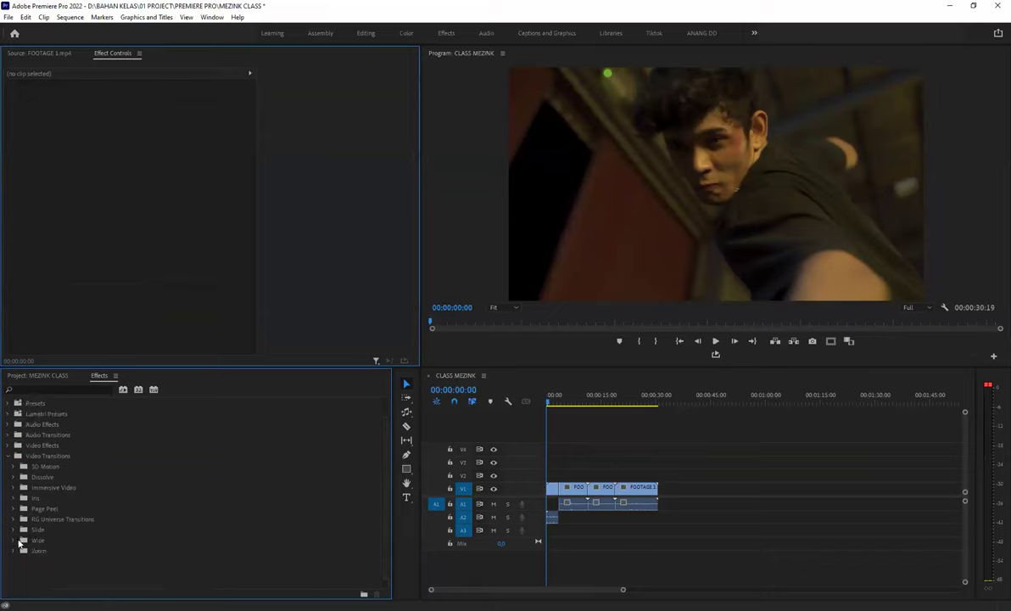
# - Open the Wipe transitions folder and drag Clock Wipe onto the V1 clips
pyautogui.doubleClick(49, 541)
pyautogui.scroll(-2, 53, 542)
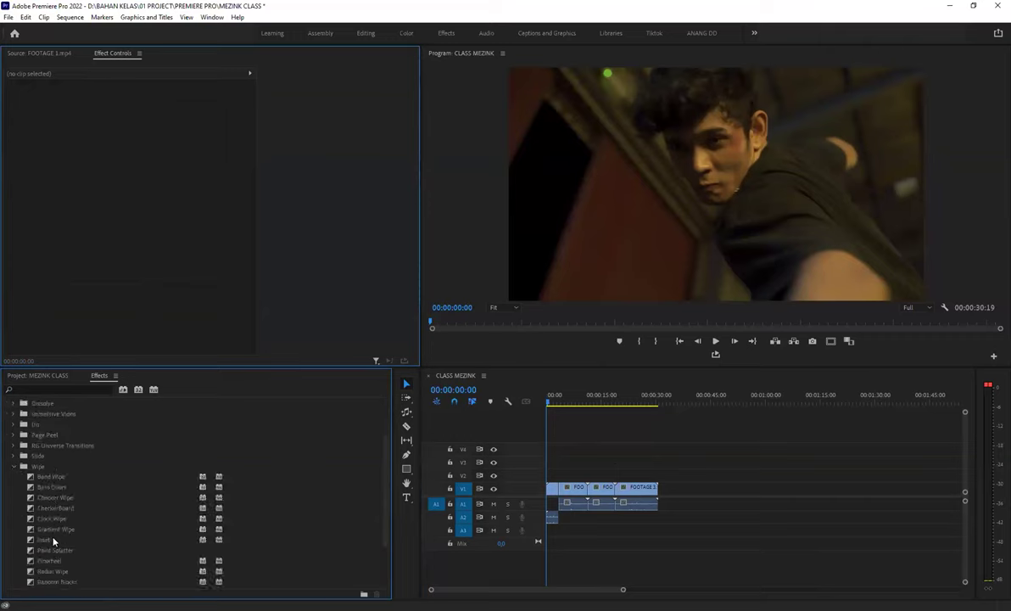
pyautogui.scroll(-2, 45, 512)
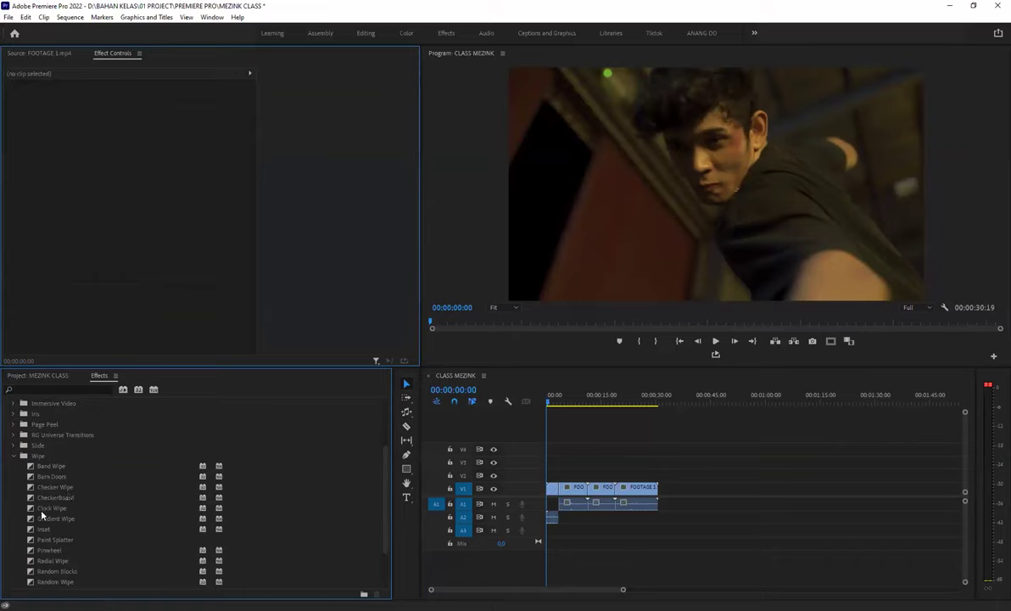
pyautogui.moveTo(42, 508)
pyautogui.mouseDown()
pyautogui.moveTo(569, 500)
pyautogui.moveTo(553, 488)
pyautogui.mouseUp()
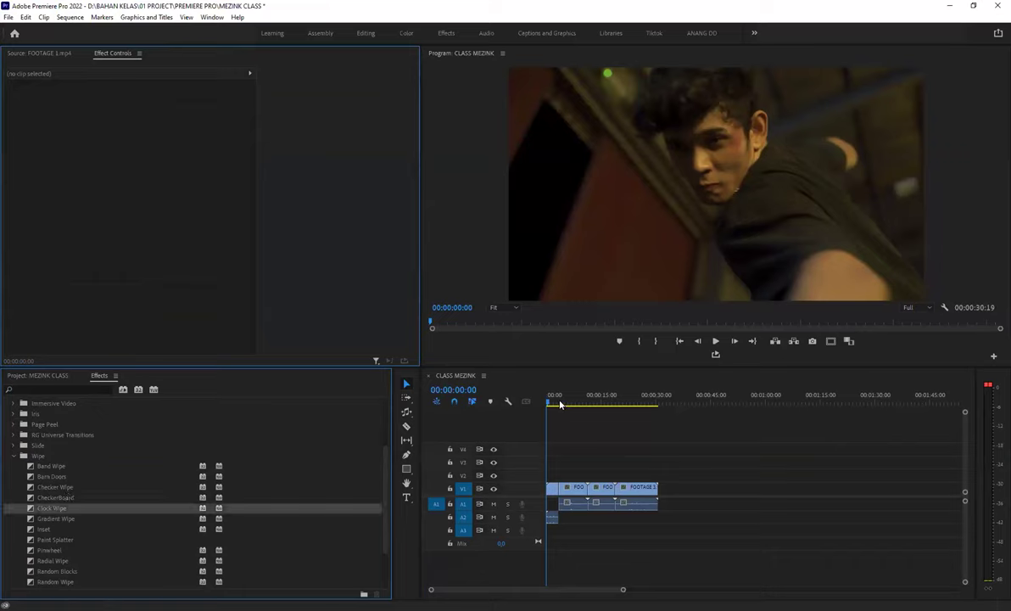
pyautogui.click(562, 404)
pyautogui.moveTo(563, 405); pyautogui.dragTo(563, 405)
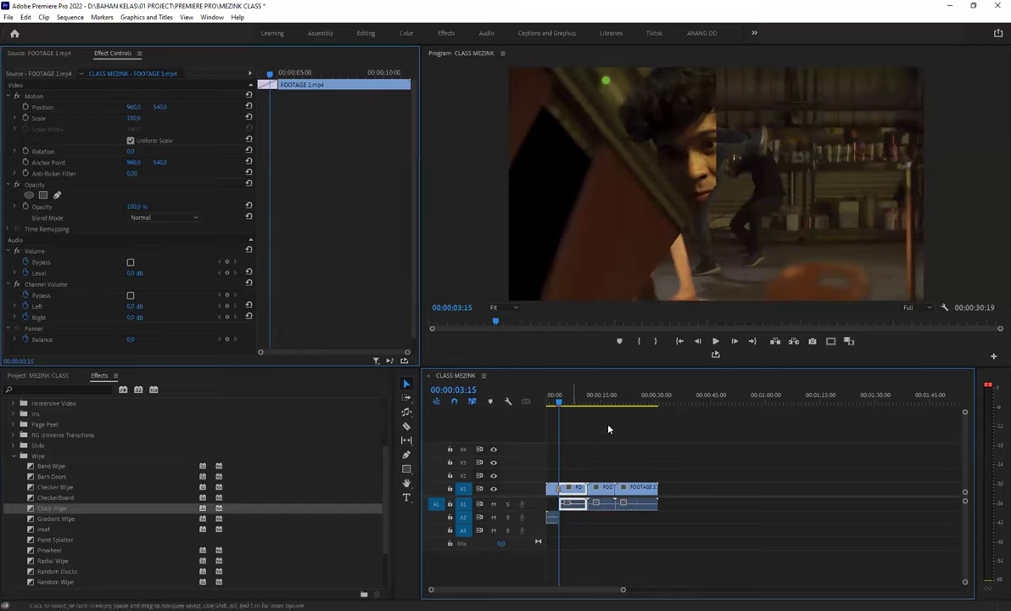
pyautogui.click(557, 490)
pyautogui.press('=')
pyautogui.press('=')
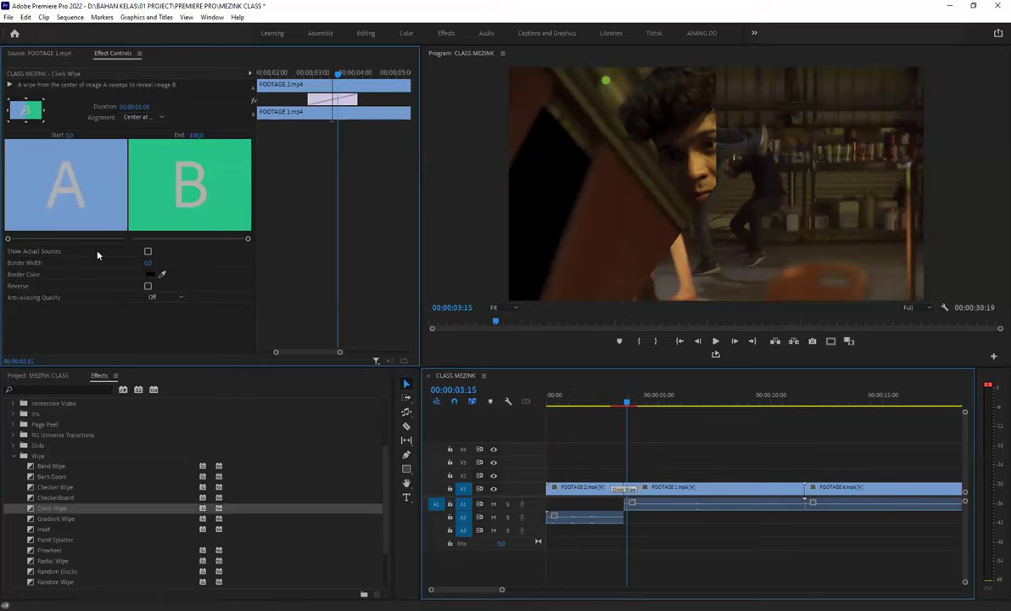
pyautogui.click(140, 116)
pyautogui.click(140, 150)
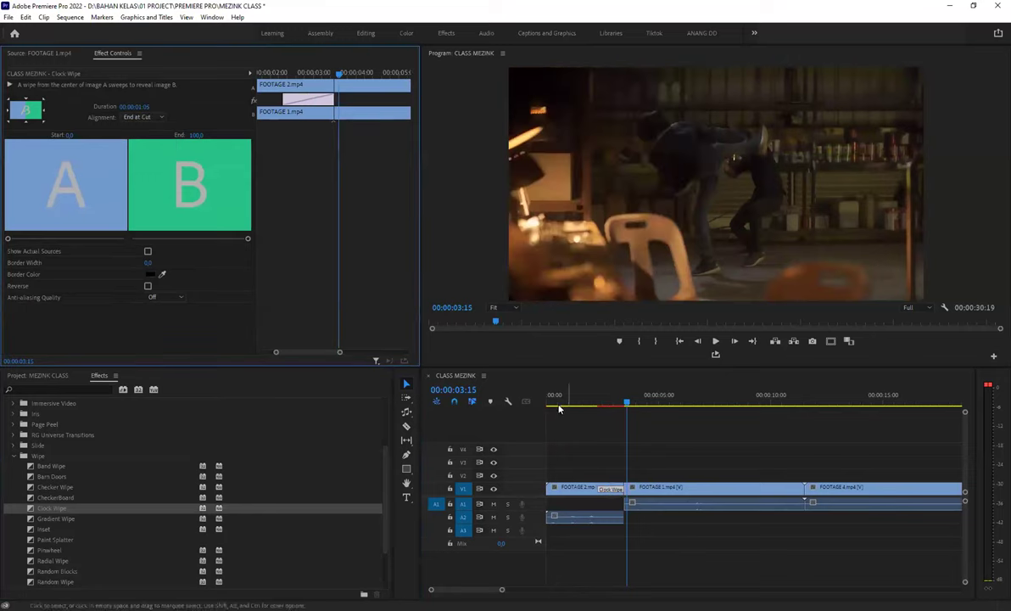
pyautogui.click(603, 400)
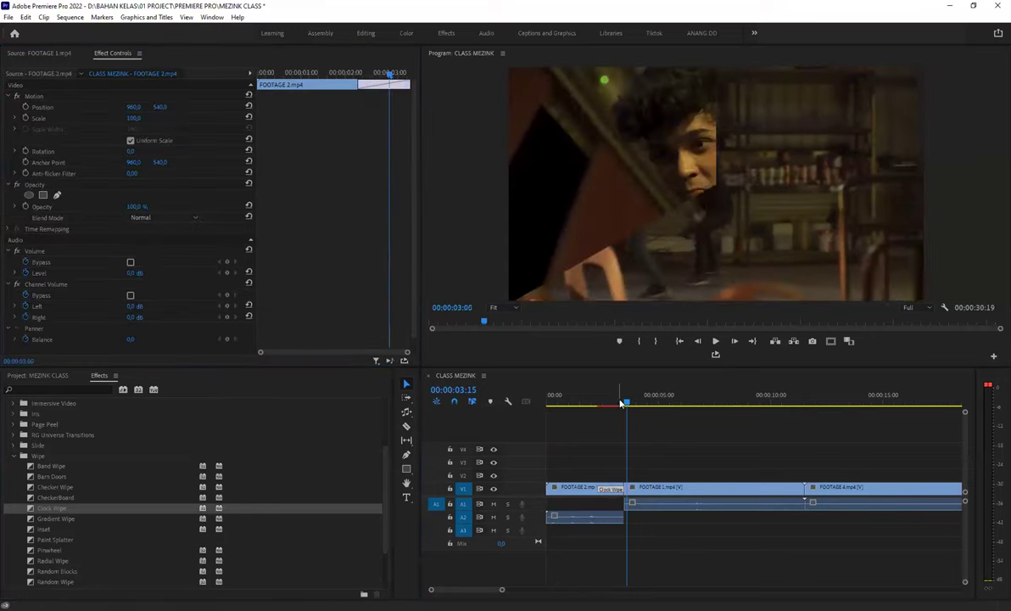
pyautogui.press('Right')
pyautogui.press('Right')
pyautogui.press('Right')
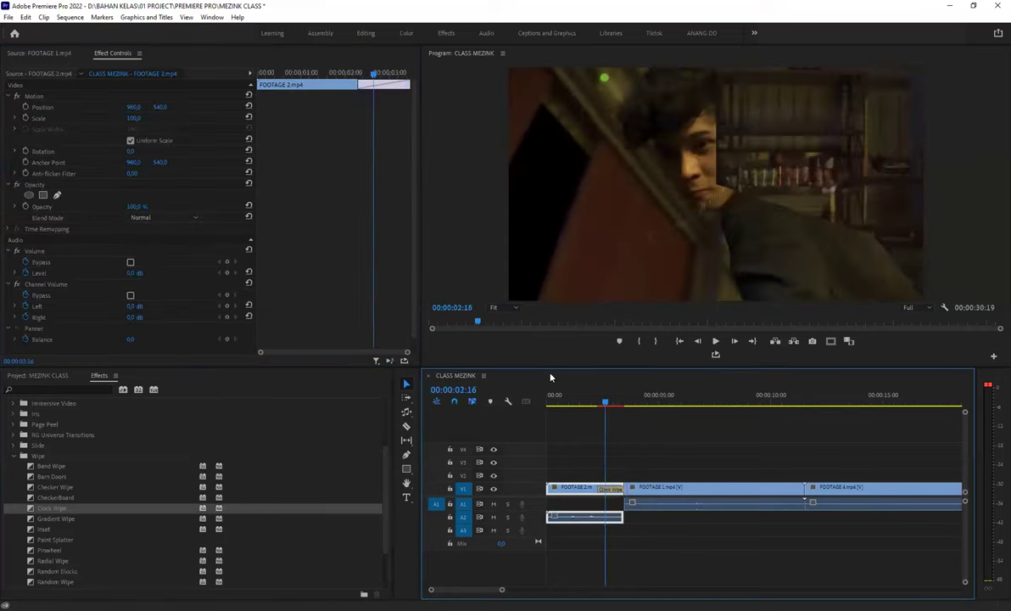
pyautogui.press('Down')
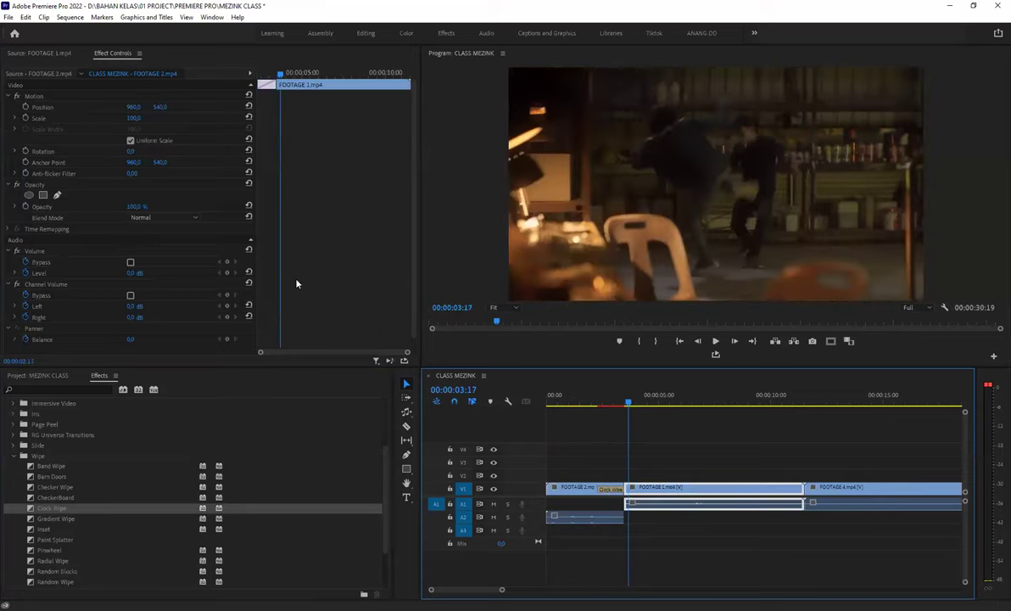
pyautogui.press('Left')
pyautogui.press('Left')
pyautogui.press('Left')
pyautogui.press('Left')
pyautogui.press('Left')
pyautogui.press('Left')
pyautogui.press('Left')
pyautogui.press('Left')
pyautogui.press('Left')
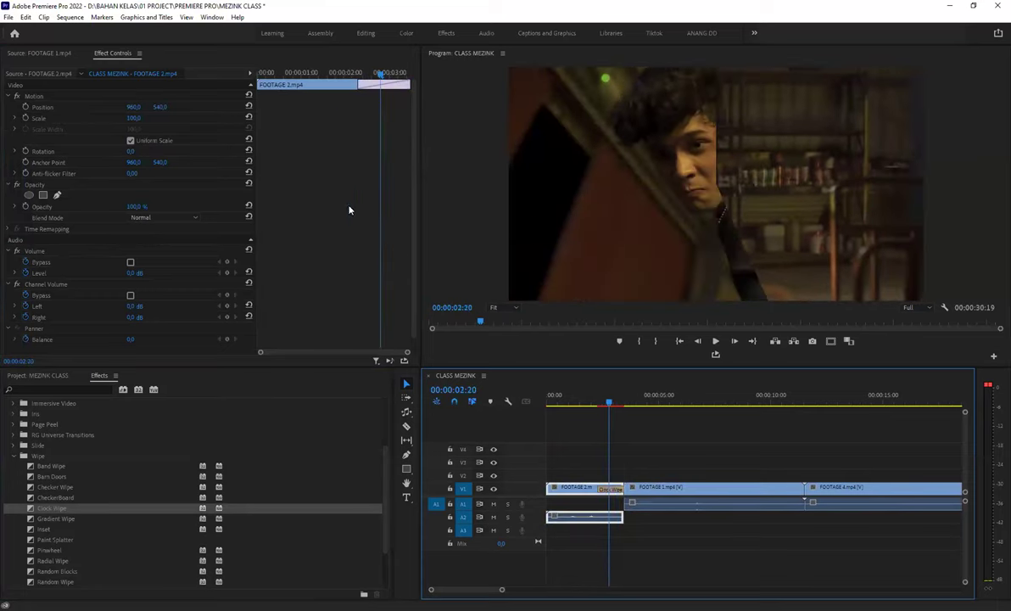
pyautogui.click(364, 84)
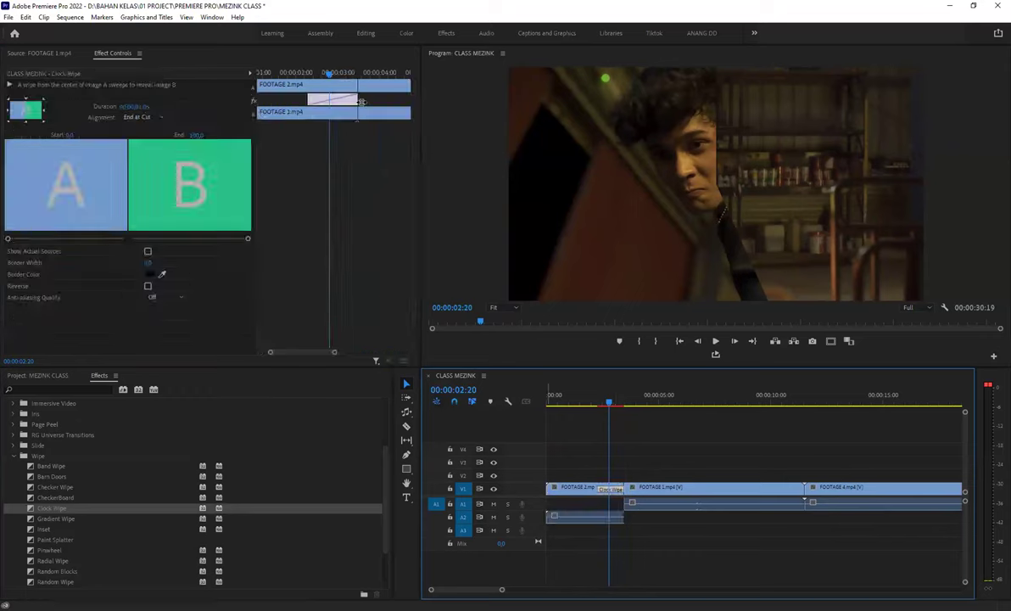
pyautogui.moveTo(612, 489); pyautogui.dragTo(630, 490)
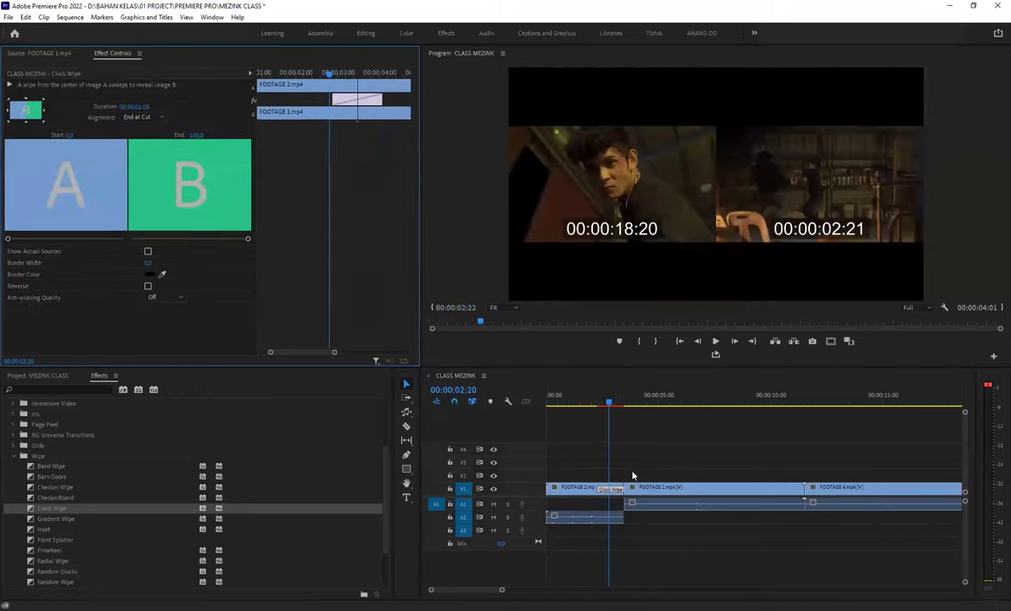
pyautogui.click(585, 516)
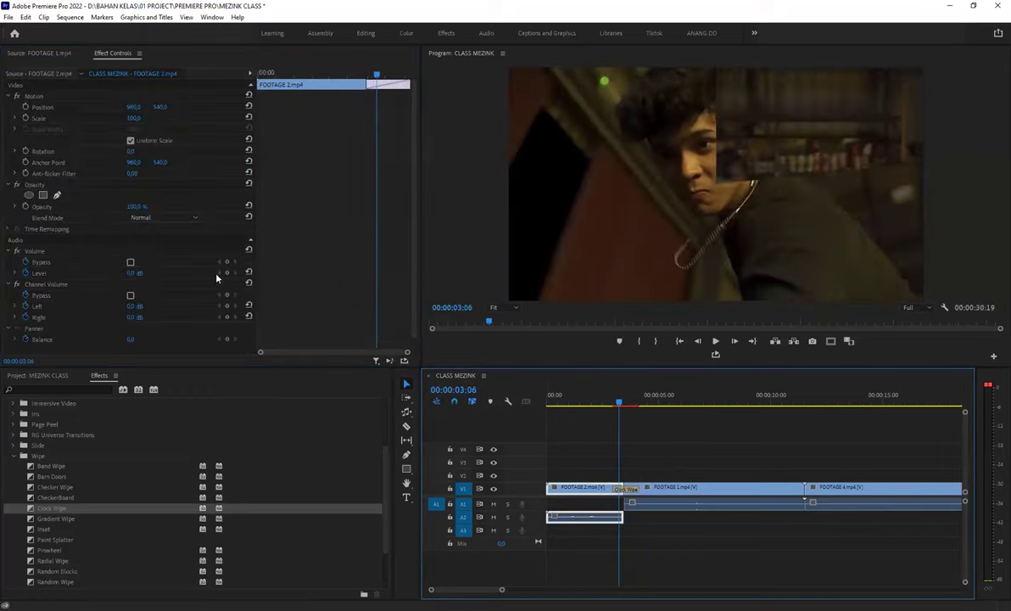
pyautogui.moveTo(632, 490); pyautogui.dragTo(623, 492)
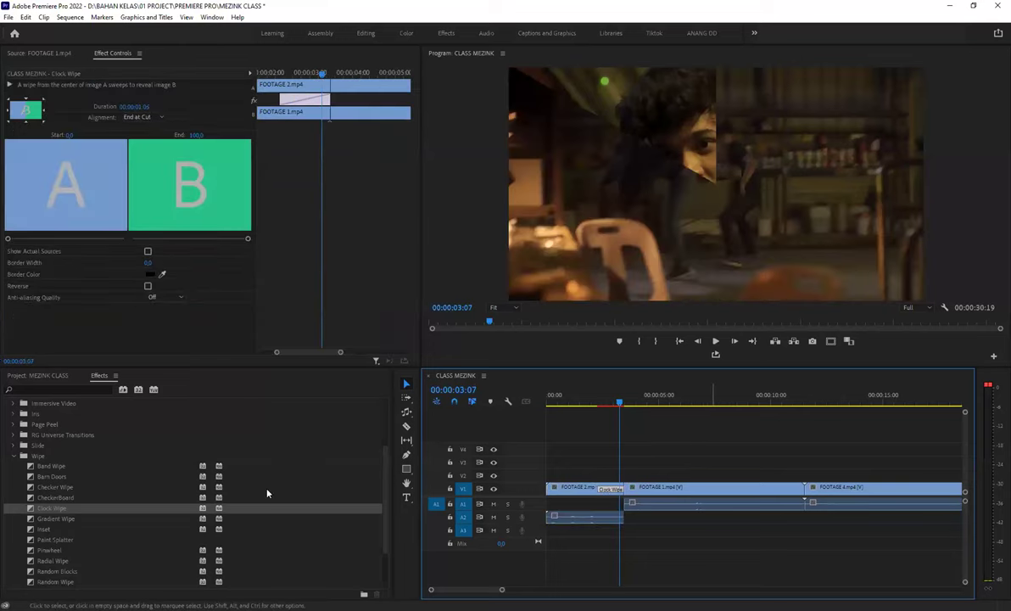
pyautogui.press('Delete')
# - Zoom the timeline out and collapse the Wipe and Video Transitions folders in Effects
pyautogui.scroll(-3, 200, 506)
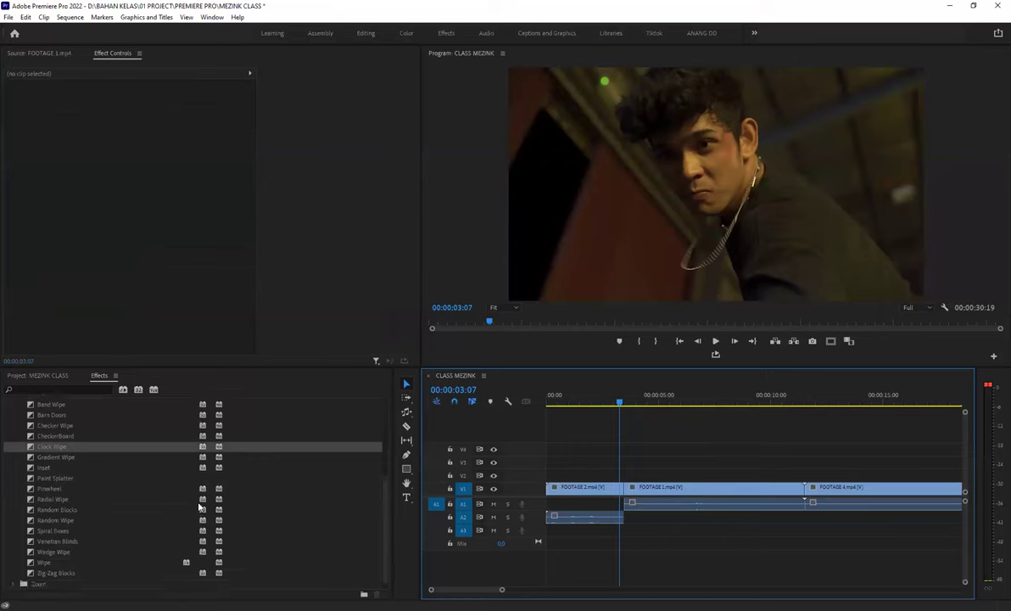
pyautogui.scroll(-6, 655, 543)
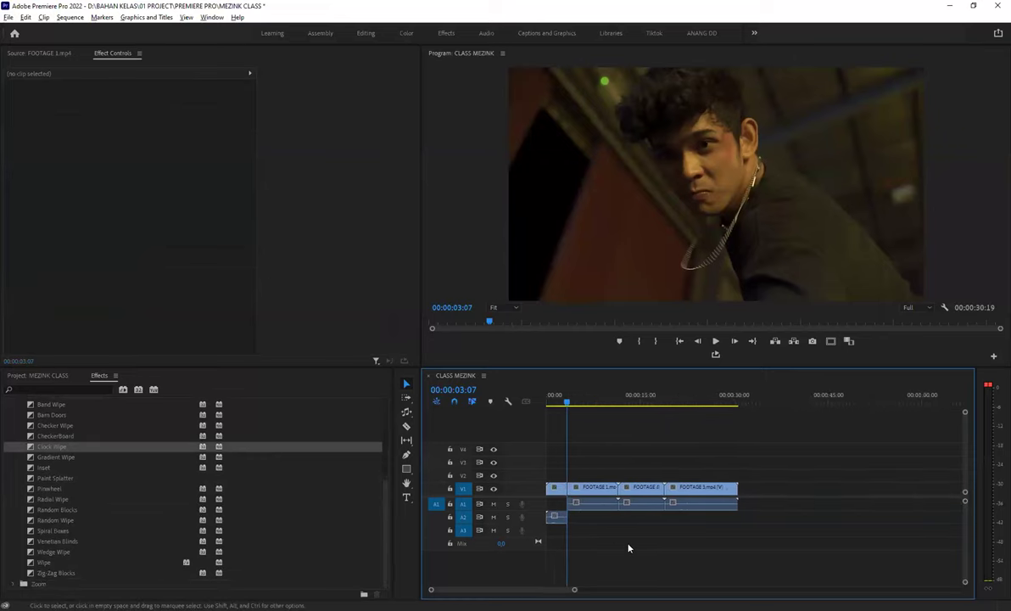
pyautogui.press('alt')
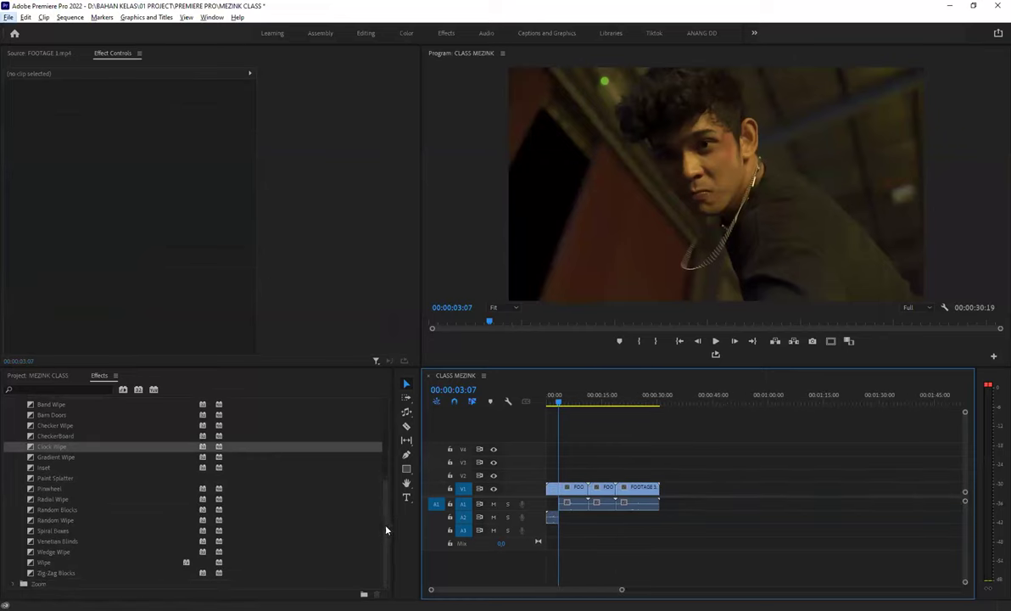
pyautogui.moveTo(386, 530); pyautogui.dragTo(386, 450)
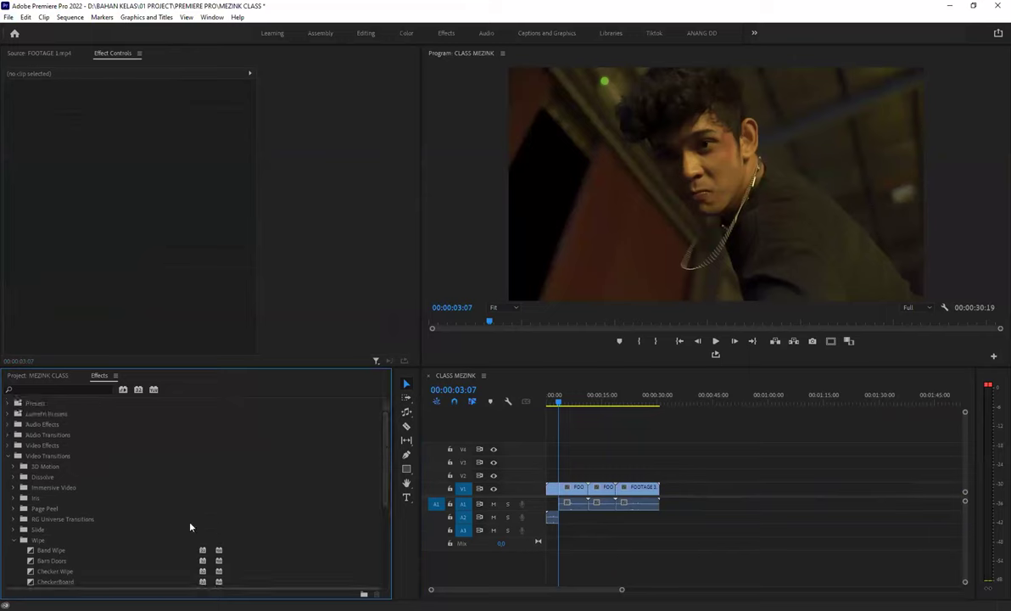
pyautogui.click(13, 539)
pyautogui.click(8, 456)
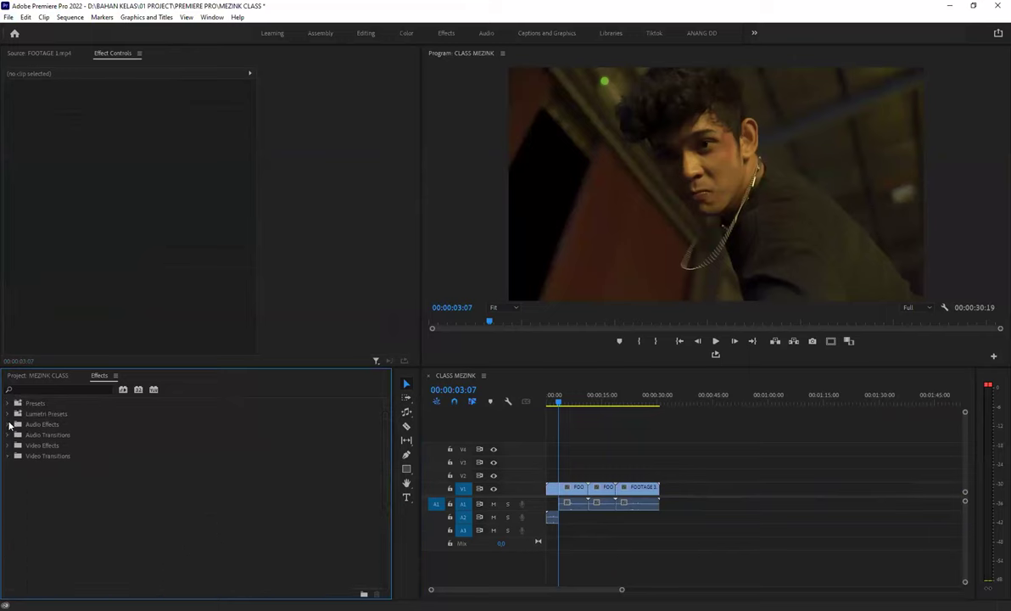
# - Expand and re-collapse the Audio Effects, Audio Transitions and Video Effects folders
pyautogui.click(9, 423)
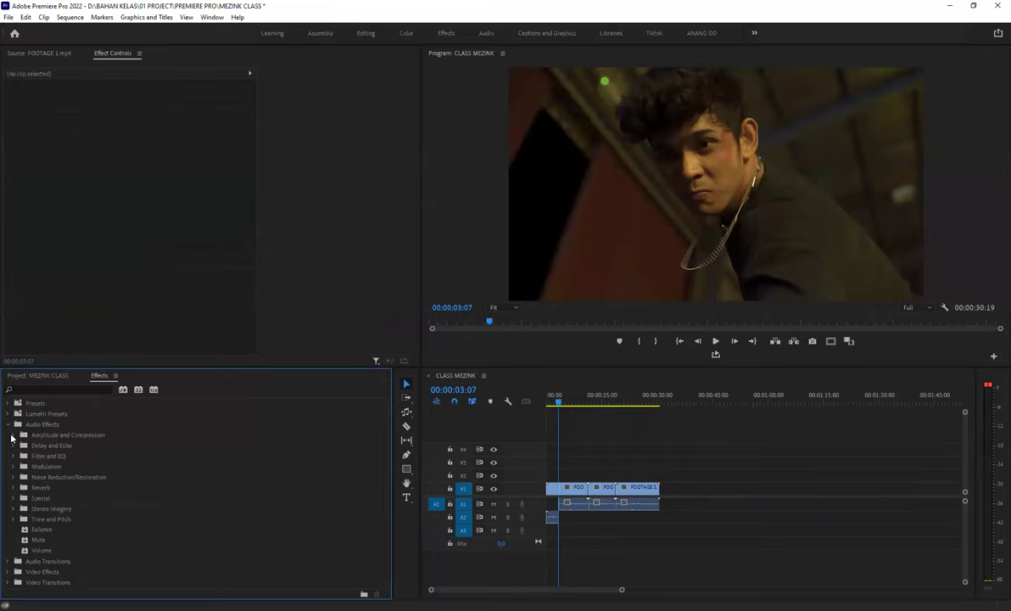
pyautogui.click(9, 424)
pyautogui.click(8, 434)
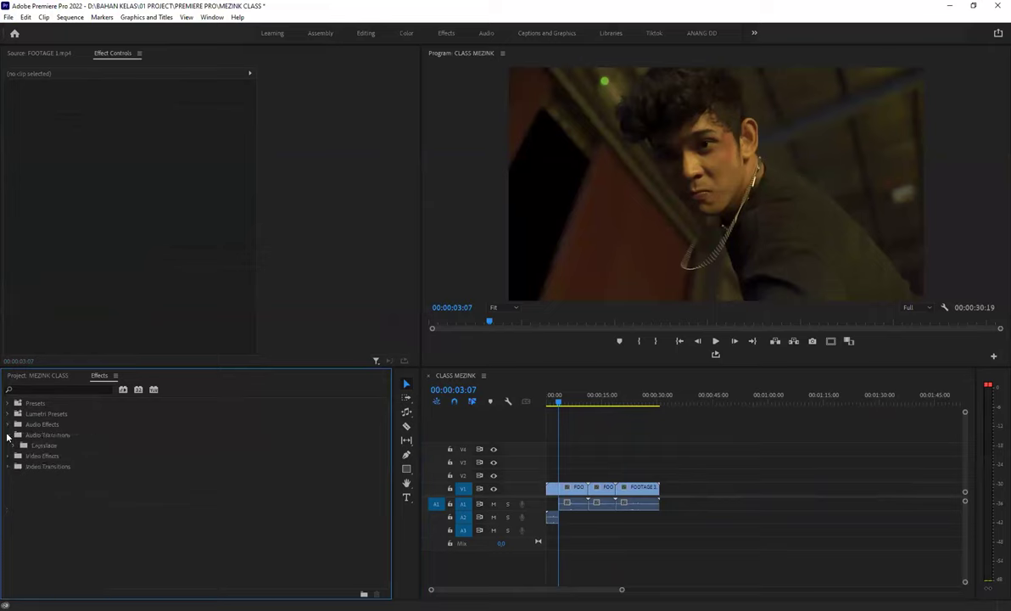
pyautogui.click(8, 435)
pyautogui.click(9, 446)
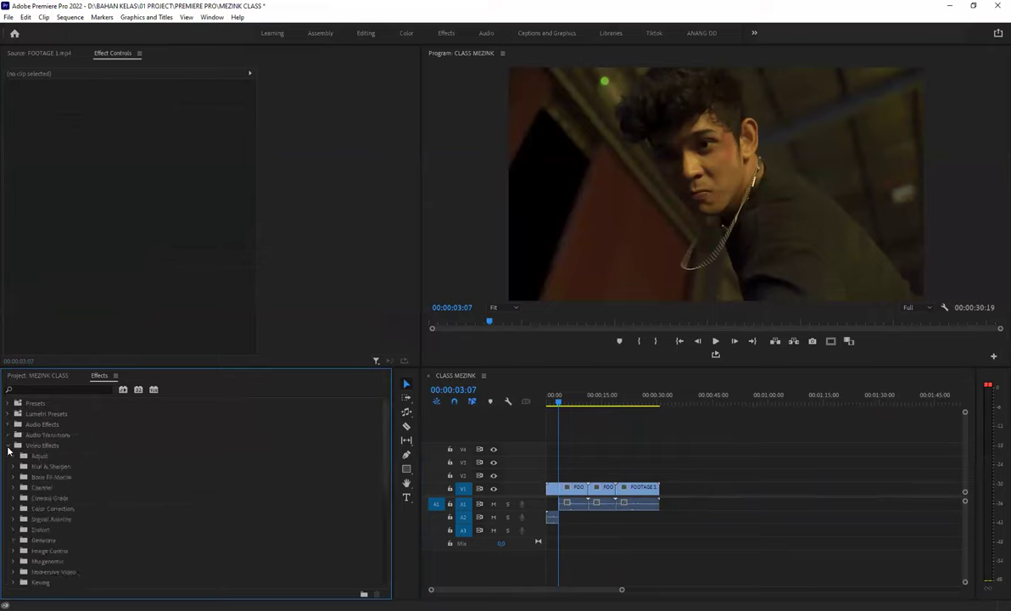
pyautogui.click(8, 445)
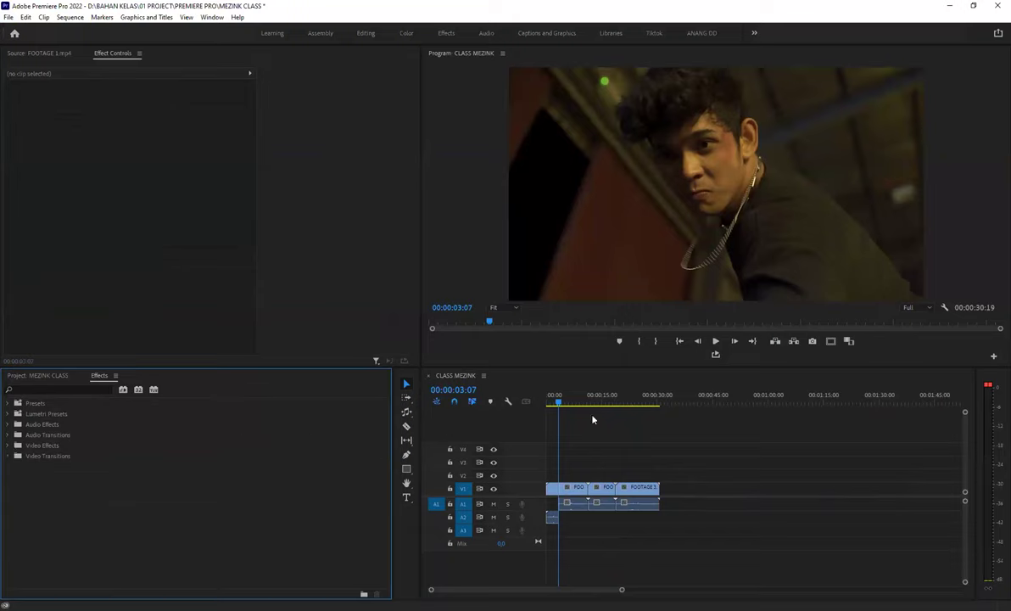
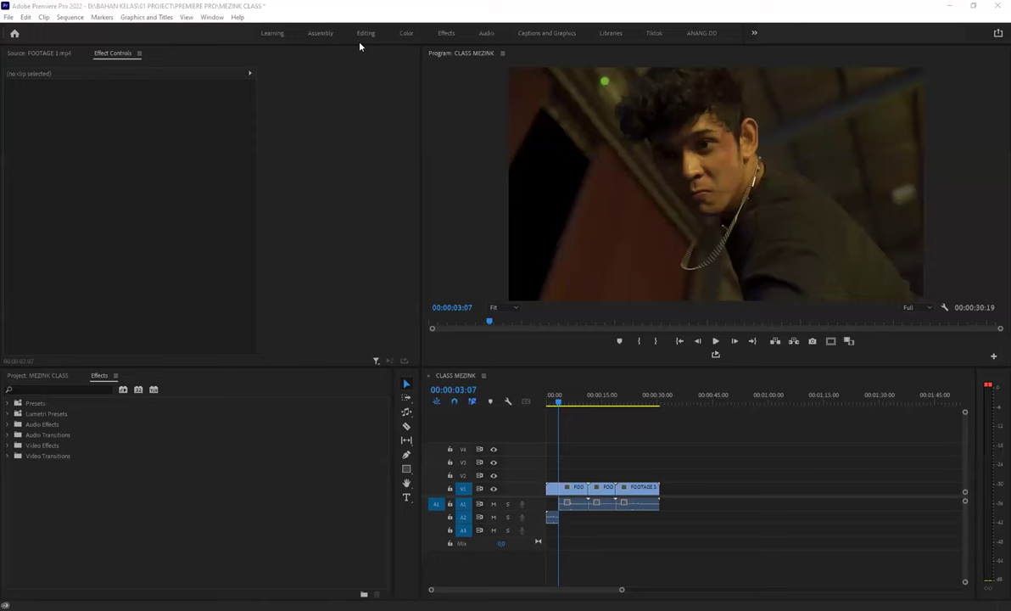
# - Zoom the timeline in and park the playhead at 00:00:22:23 in FOOTAGE 3
pyautogui.click(697, 457)
pyautogui.press('=')
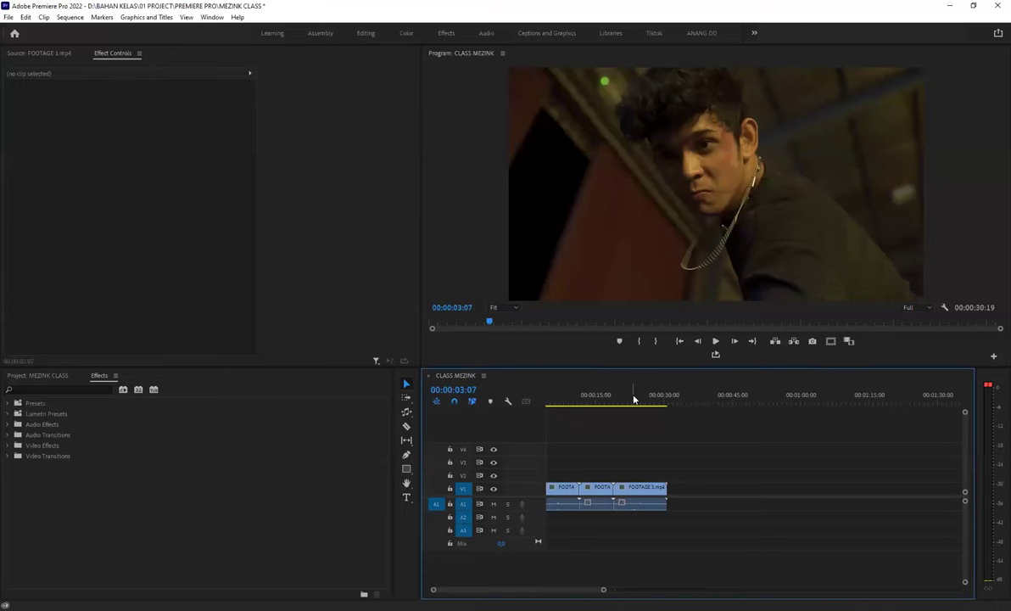
pyautogui.click(633, 399)
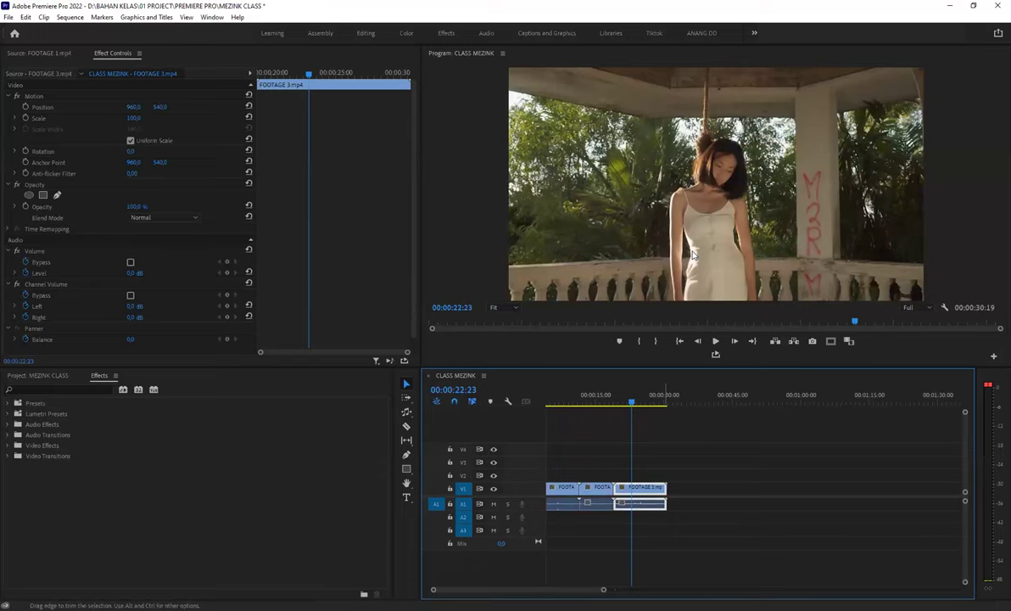
# - Lengthen the A1 audio clip by about a second
pyautogui.rightClick(615, 503)
pyautogui.click(622, 511)
pyautogui.moveTo(621, 509); pyautogui.dragTo(685, 503)
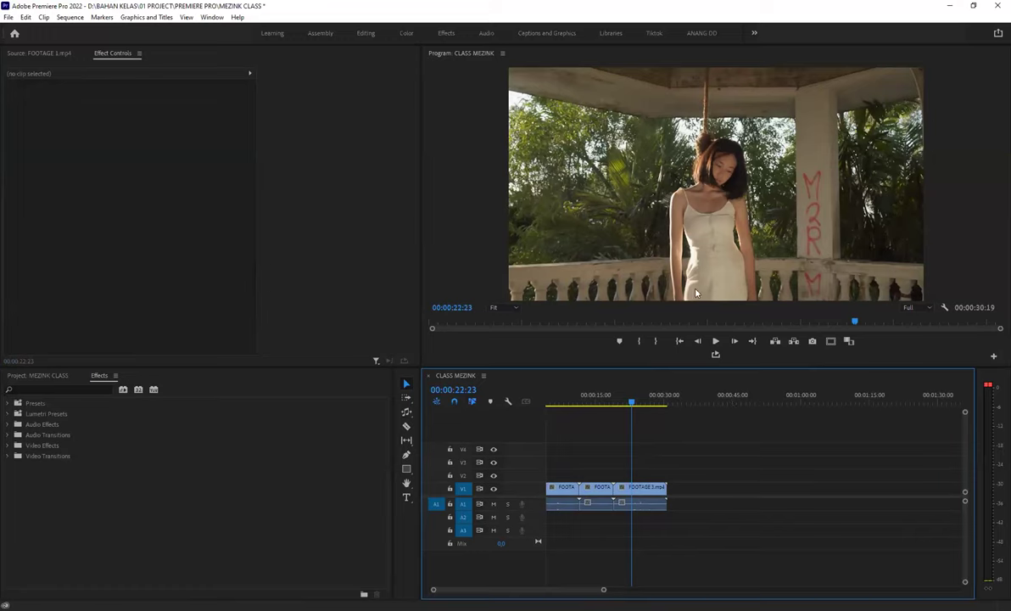
# - Select the clip under the playhead and move the playhead to 00:00:23:12 in FOOTAGE 3
pyautogui.press('d')
pyautogui.click(595, 404)
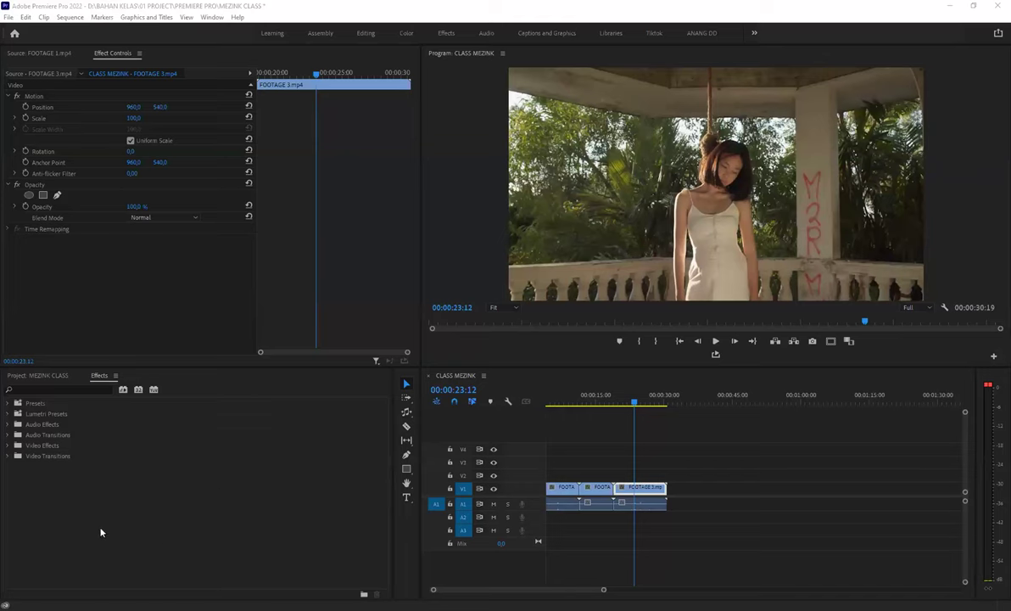
# - Check FOOTAGE 2.mp4's Interpret Footage frame rate and leave it at 25 fps
pyautogui.hotkey('shift', '1')
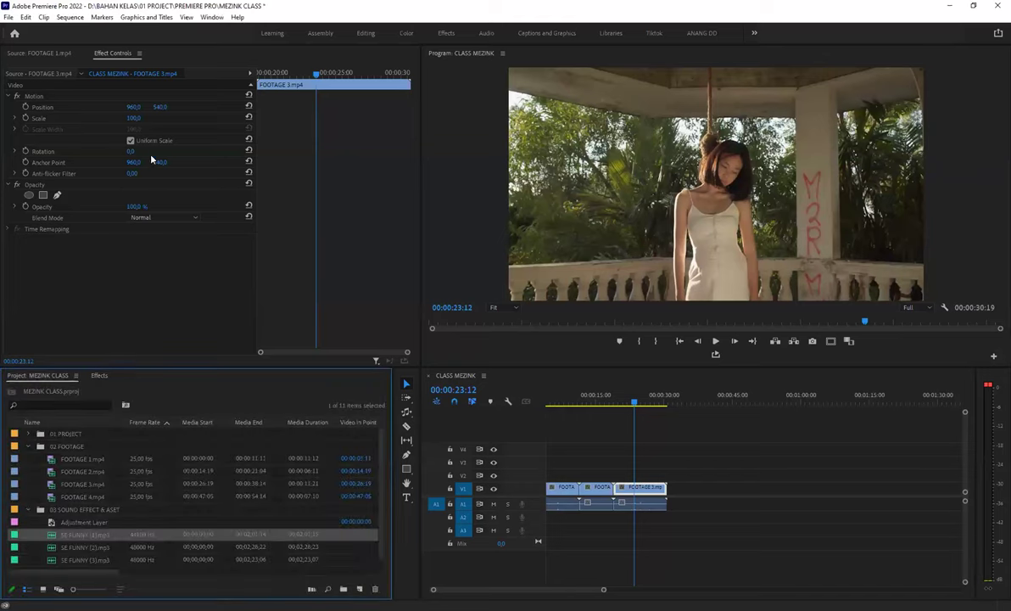
pyautogui.rightClick(85, 473)
pyautogui.moveTo(144, 146)
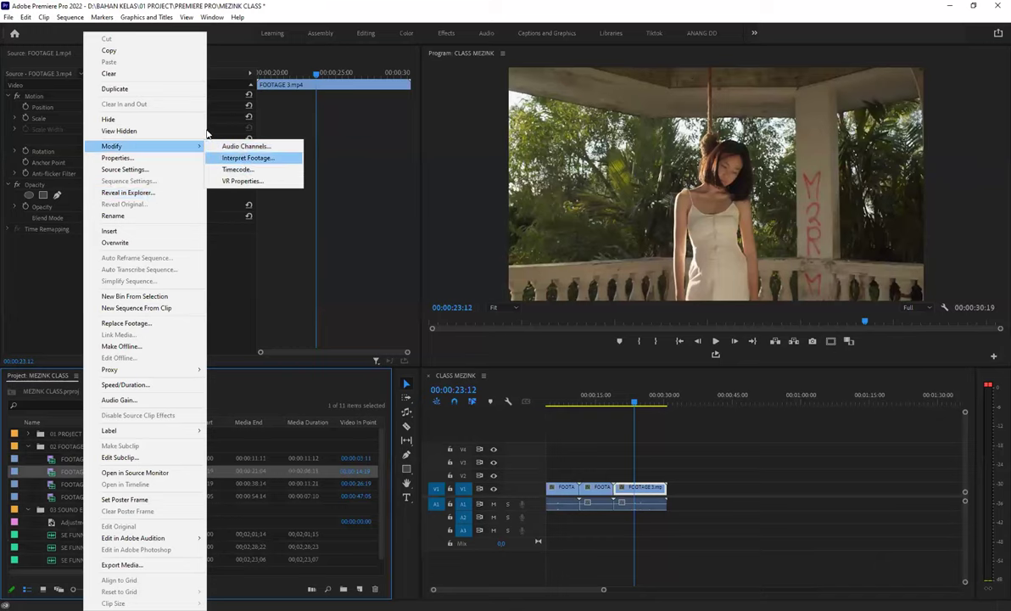
pyautogui.click(247, 159)
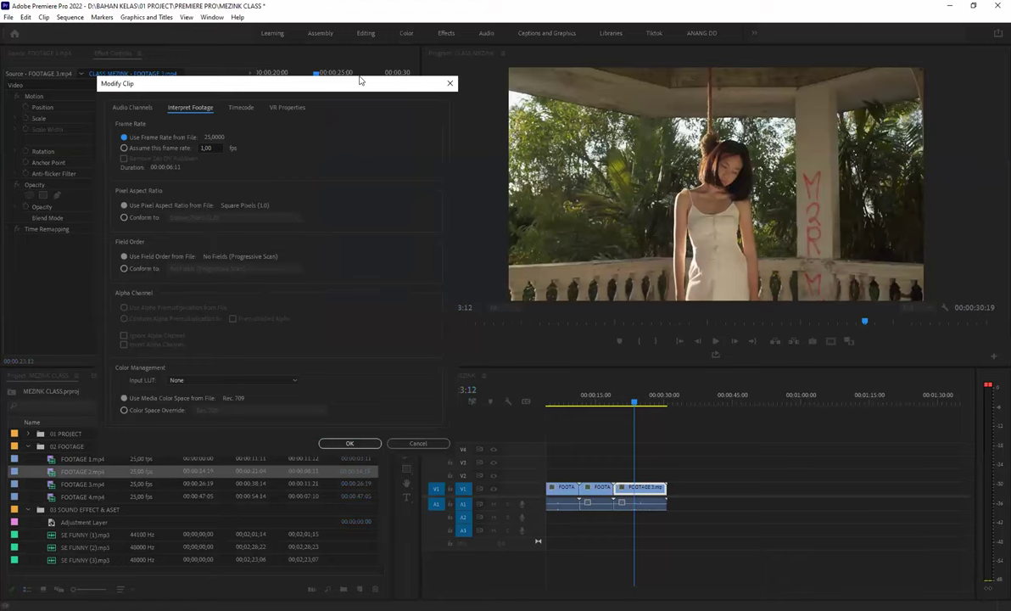
pyautogui.moveTo(360, 80); pyautogui.dragTo(263, 72)
pyautogui.click(263, 430)
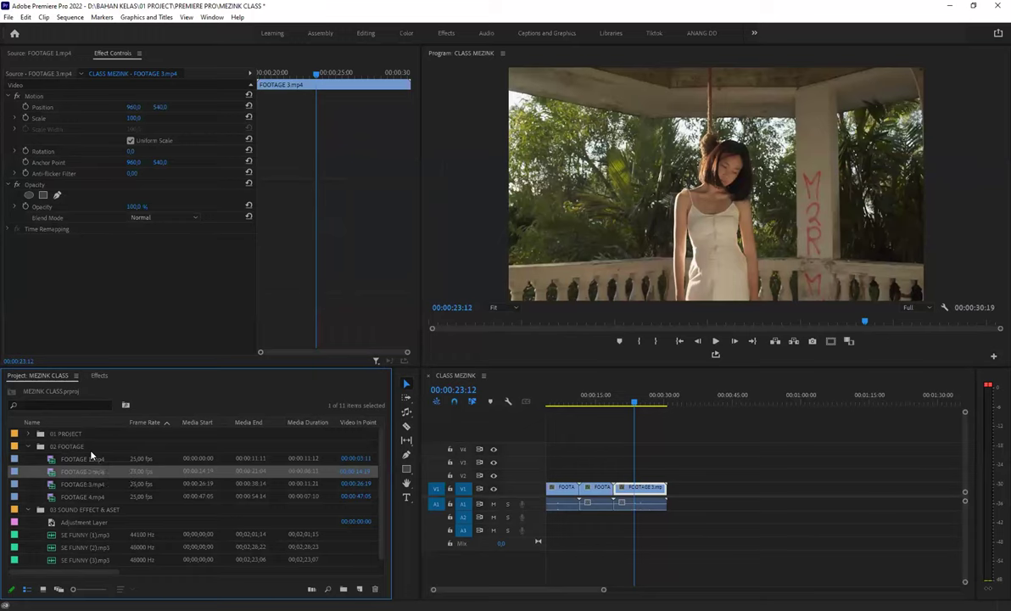
# - Select the 02 FOOTAGE bin and clear the Effects search so all effect folders show
pyautogui.click(89, 447)
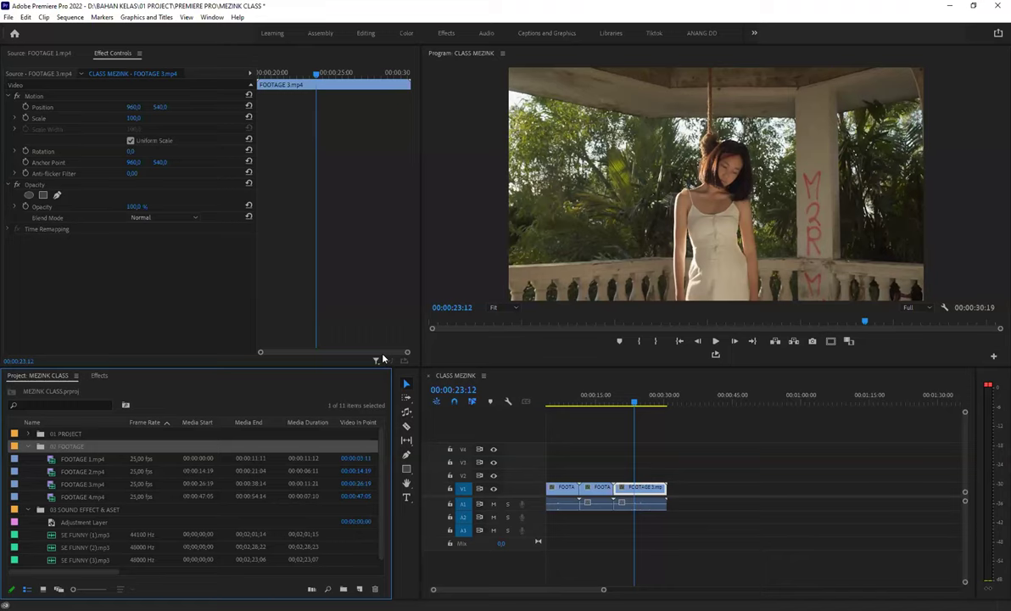
pyautogui.click(98, 376)
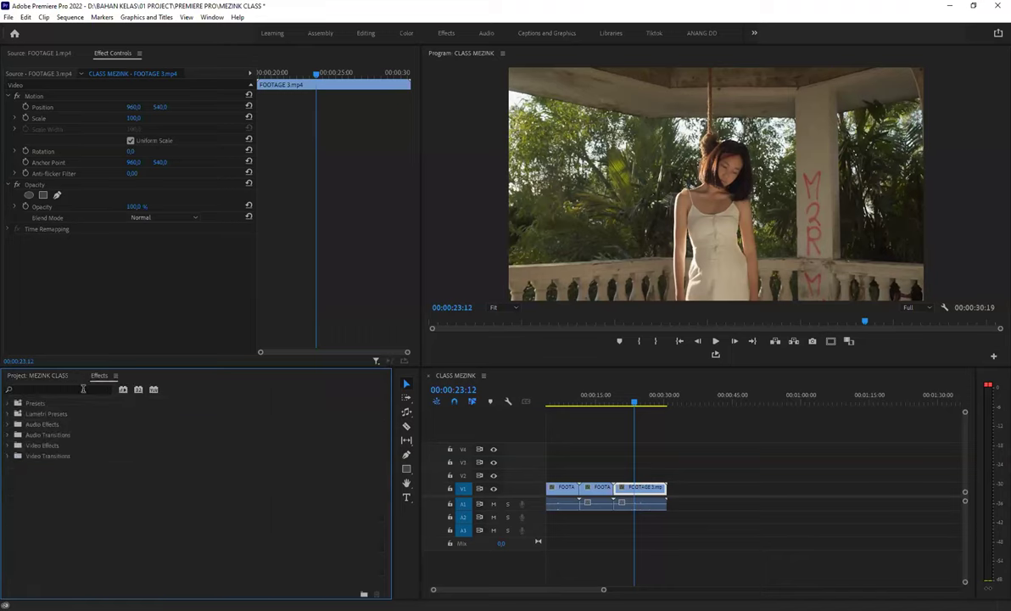
pyautogui.click(83, 388)
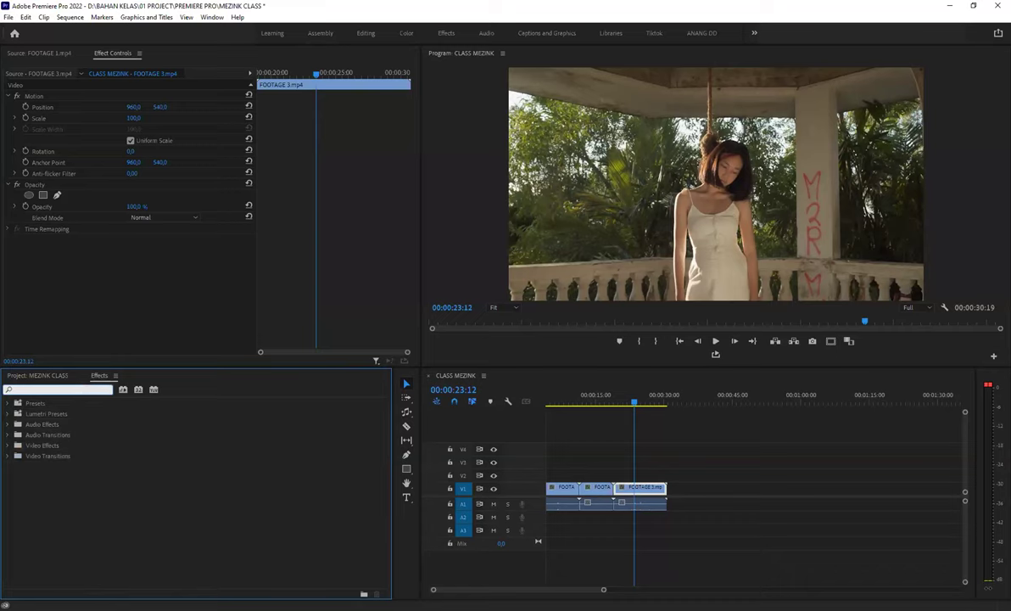
pyautogui.write('s')
pyautogui.press('BackSpace')
# - Browse the AMBIENCE presets under Presets and Lumetri Presets, cancelling an Import Presets attempt
pyautogui.click(9, 403)
pyautogui.click(8, 404)
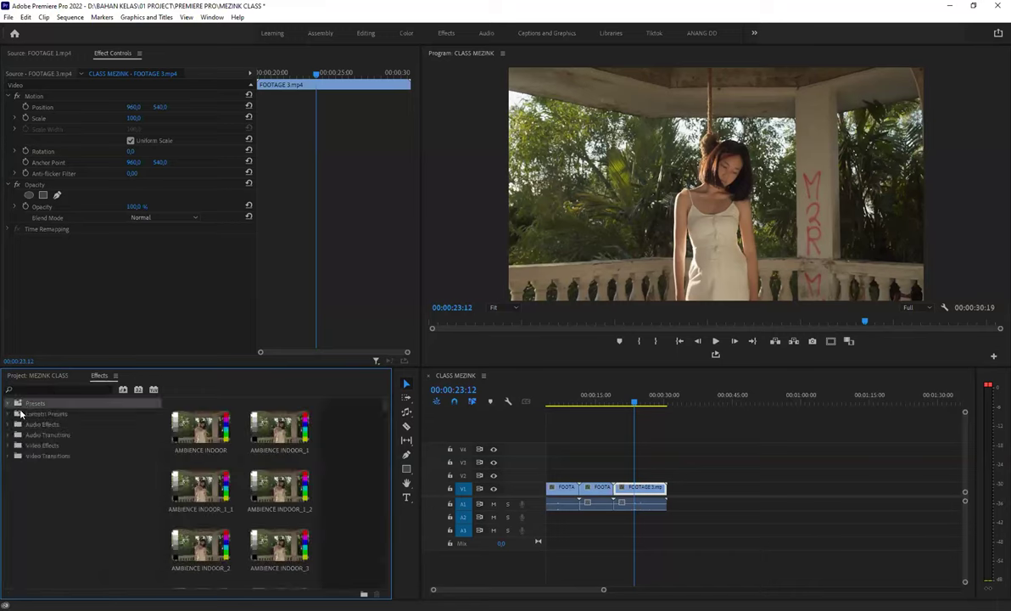
pyautogui.click(13, 414)
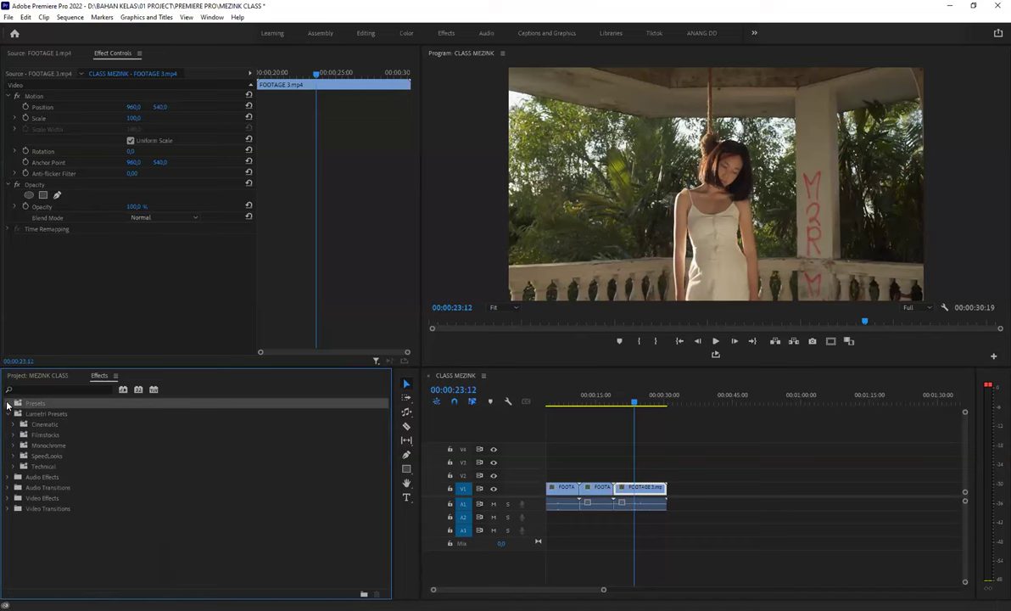
pyautogui.click(8, 404)
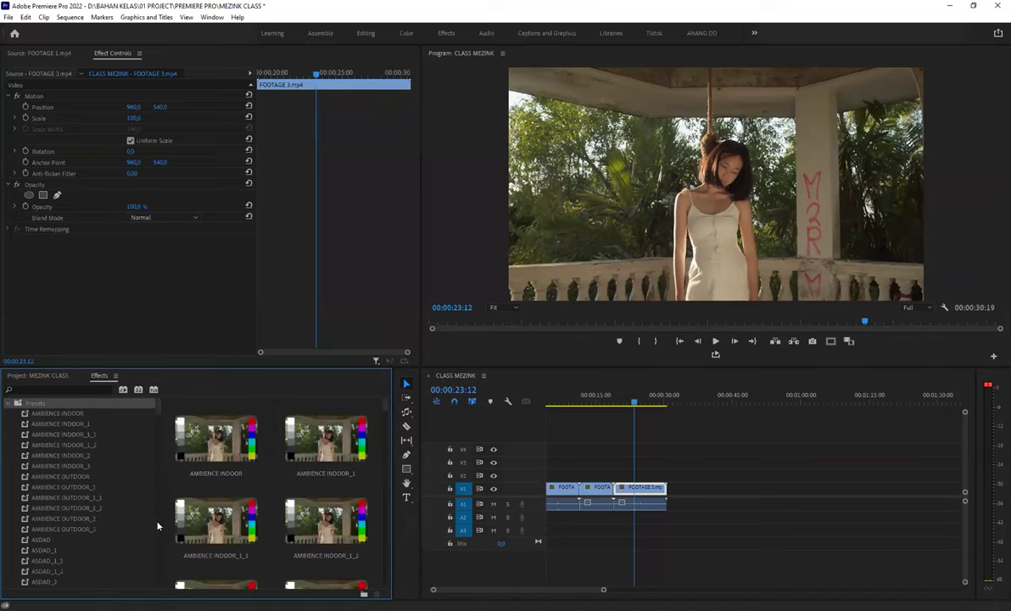
pyautogui.rightClick(123, 490)
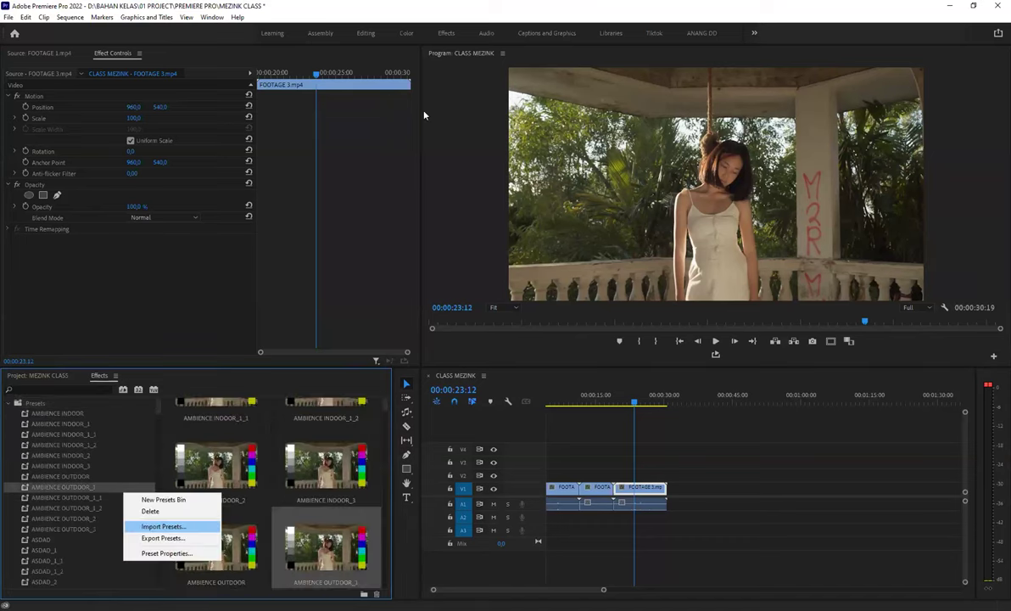
pyautogui.press('Return')
pyautogui.press('Escape')
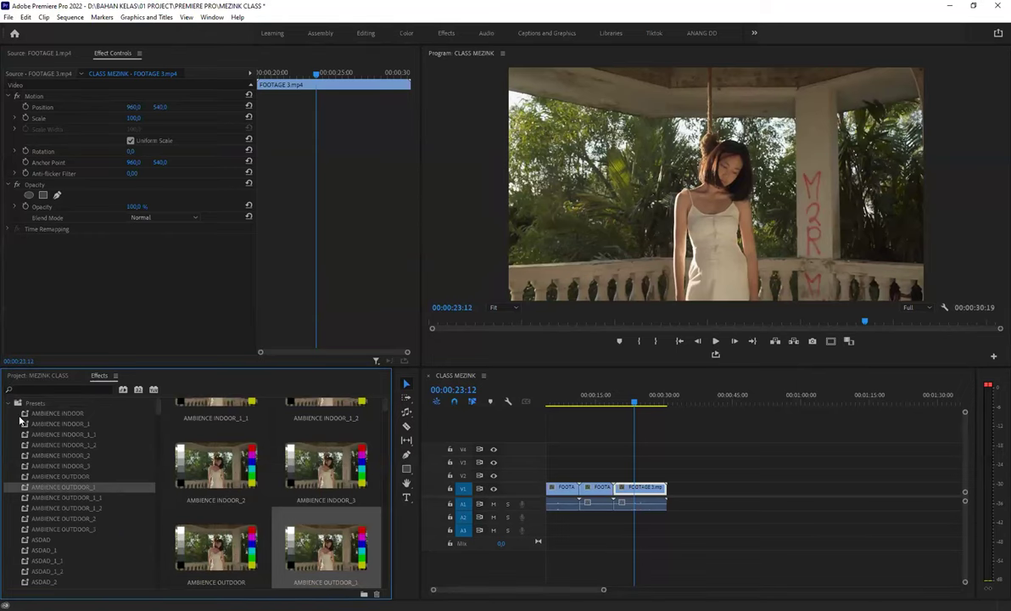
pyautogui.click(12, 403)
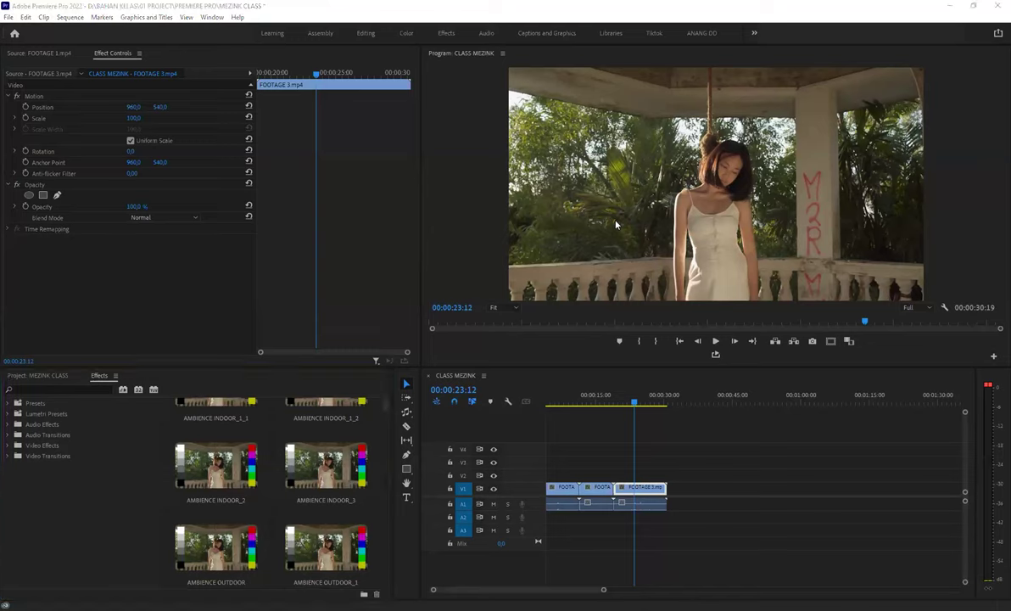
# - Review the Device Control preferences without changes, then bring up the Edit menu
pyautogui.click(65, 22)
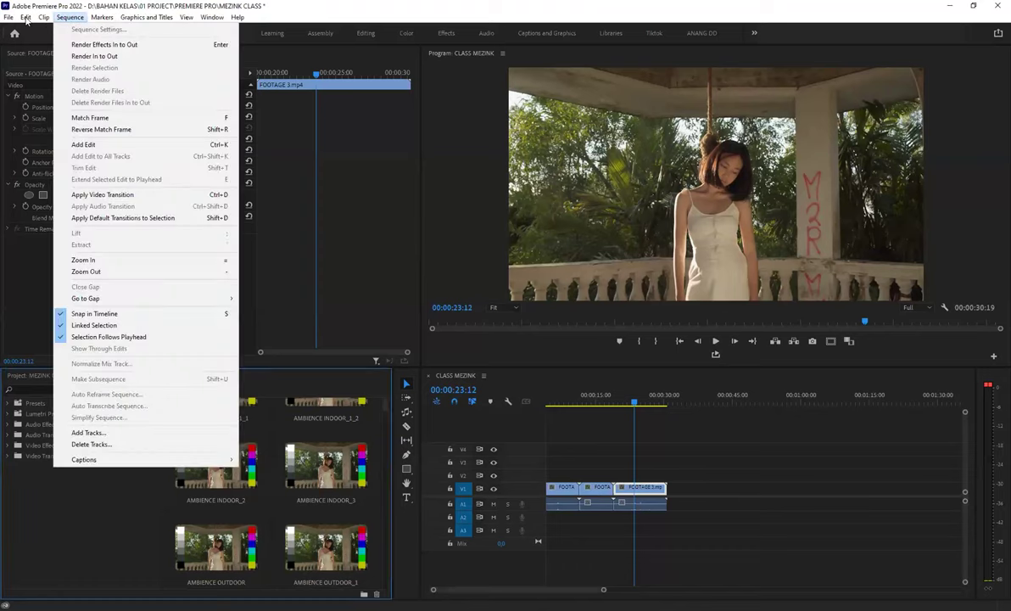
pyautogui.moveTo(27, 18)
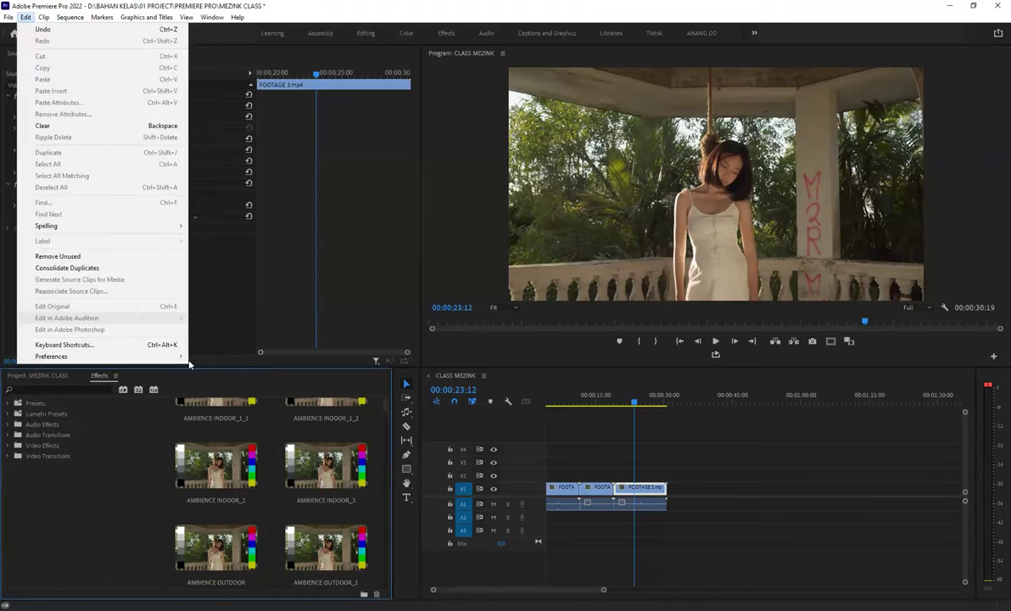
pyautogui.moveTo(127, 356)
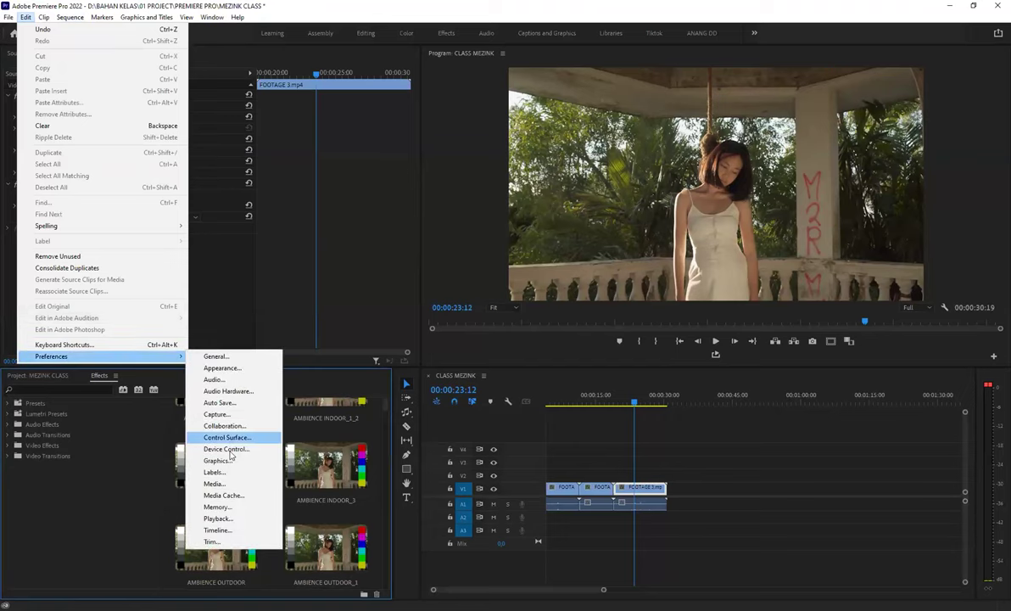
pyautogui.click(328, 371)
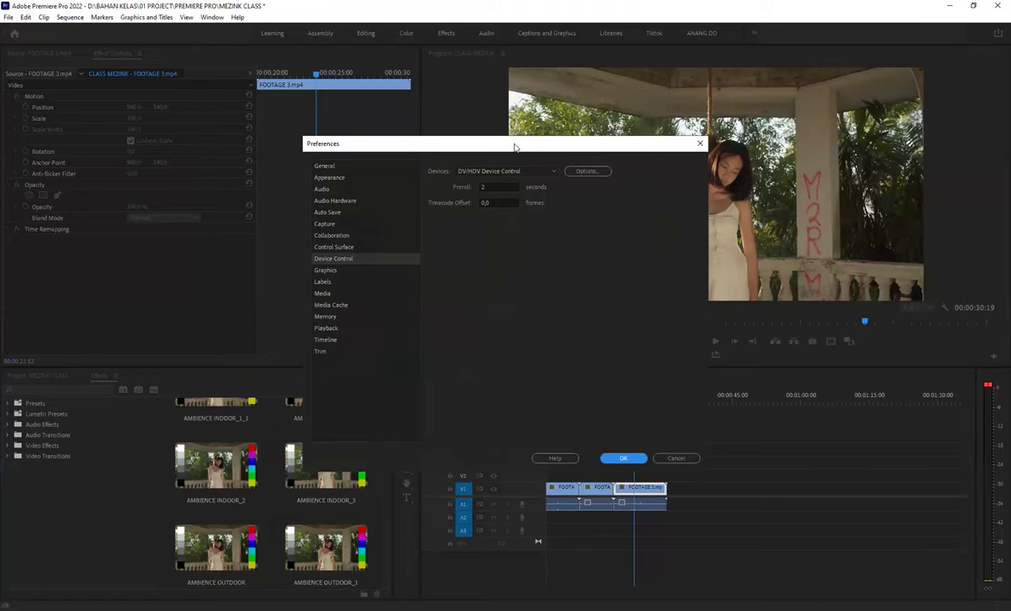
pyautogui.moveTo(514, 148); pyautogui.dragTo(471, 158)
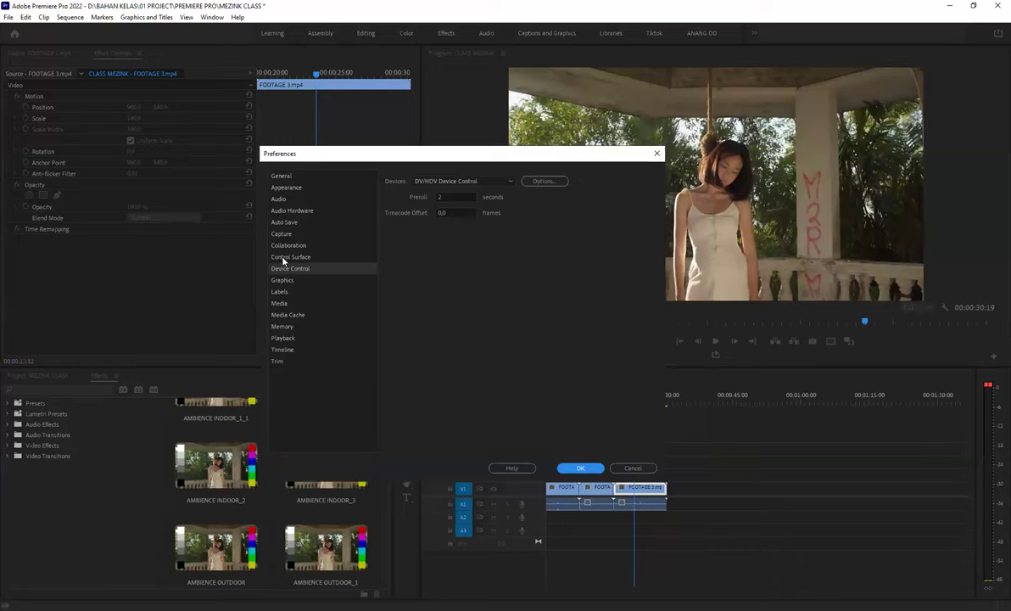
pyautogui.click(656, 155)
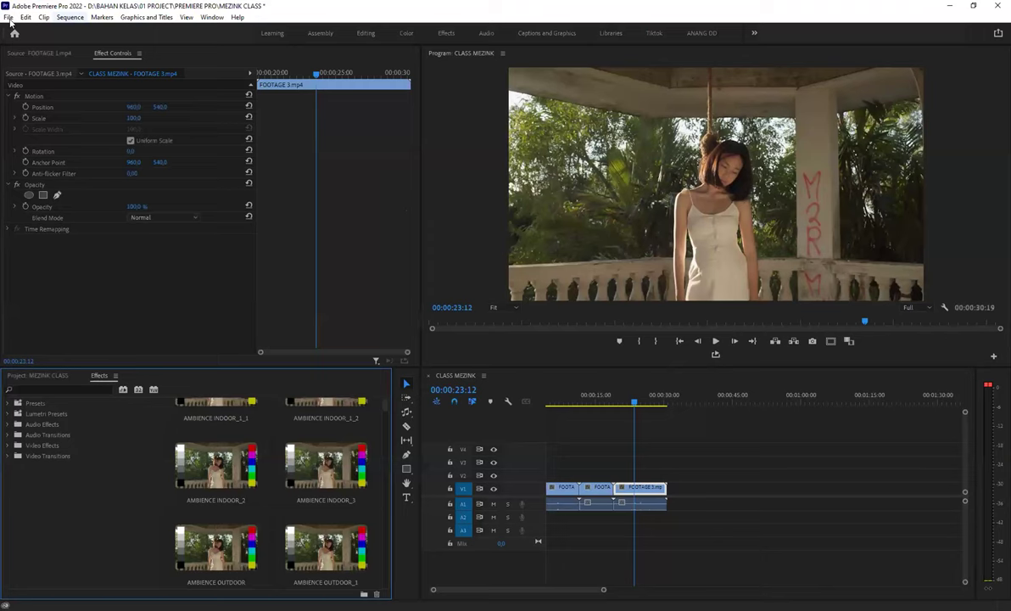
pyautogui.click(9, 17)
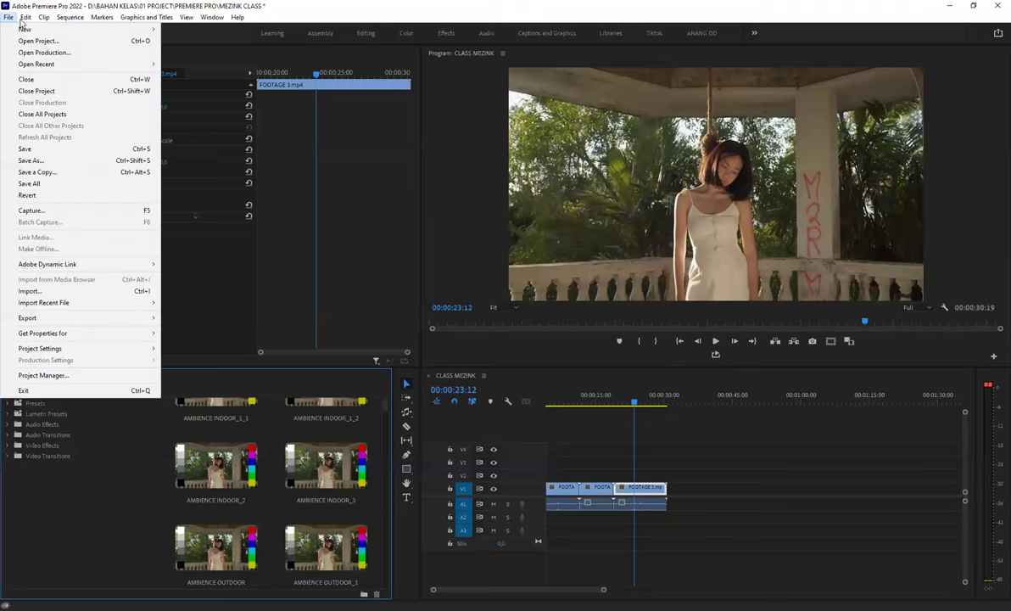
pyautogui.press('Right')
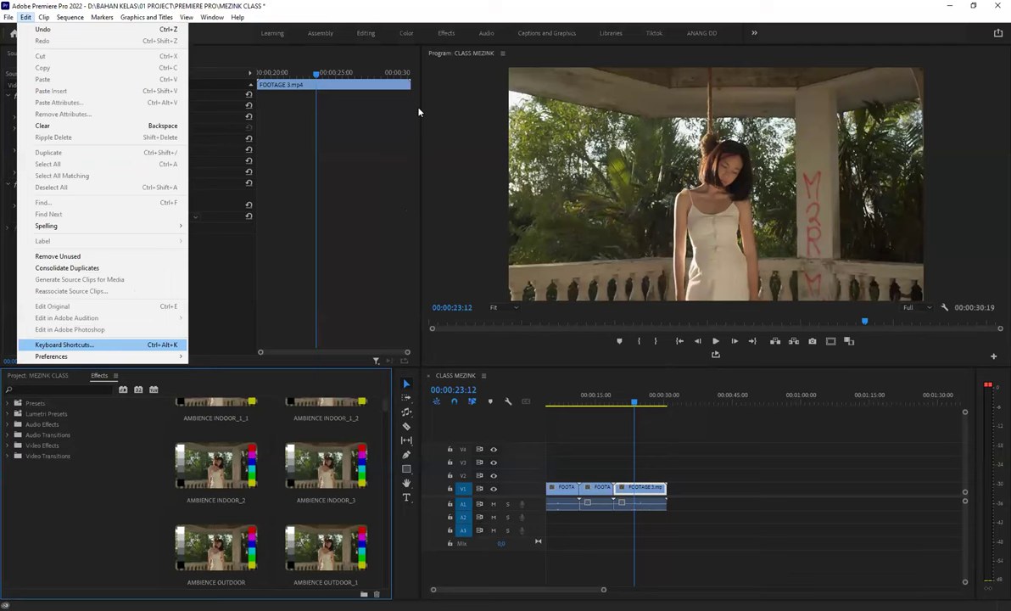
# - Inspect the commands bound to the Q, W, D, S and A keys in Keyboard Shortcuts, then close it
pyautogui.press('Return')
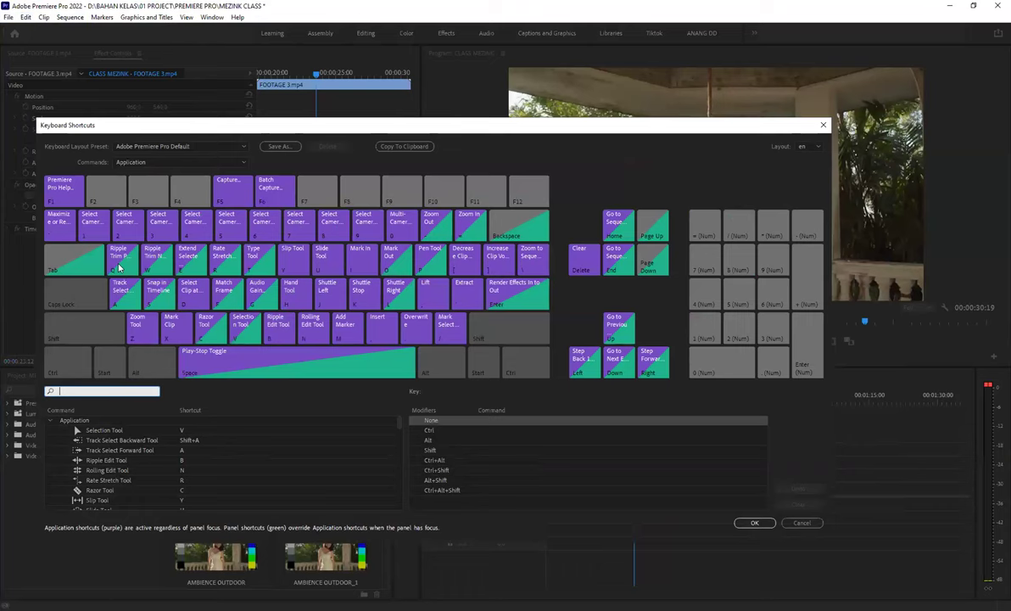
pyautogui.click(134, 265)
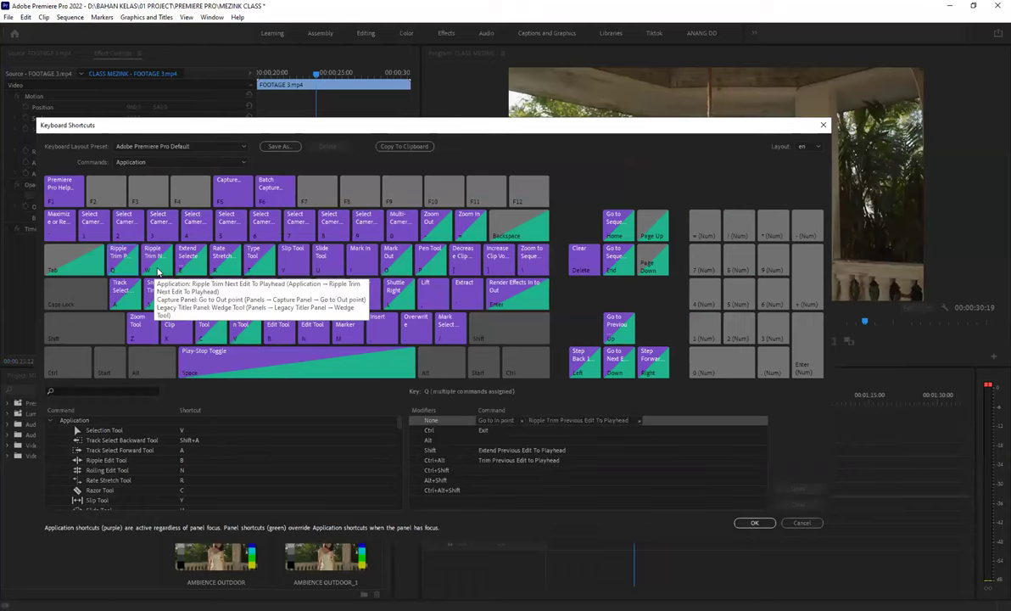
pyautogui.click(158, 270)
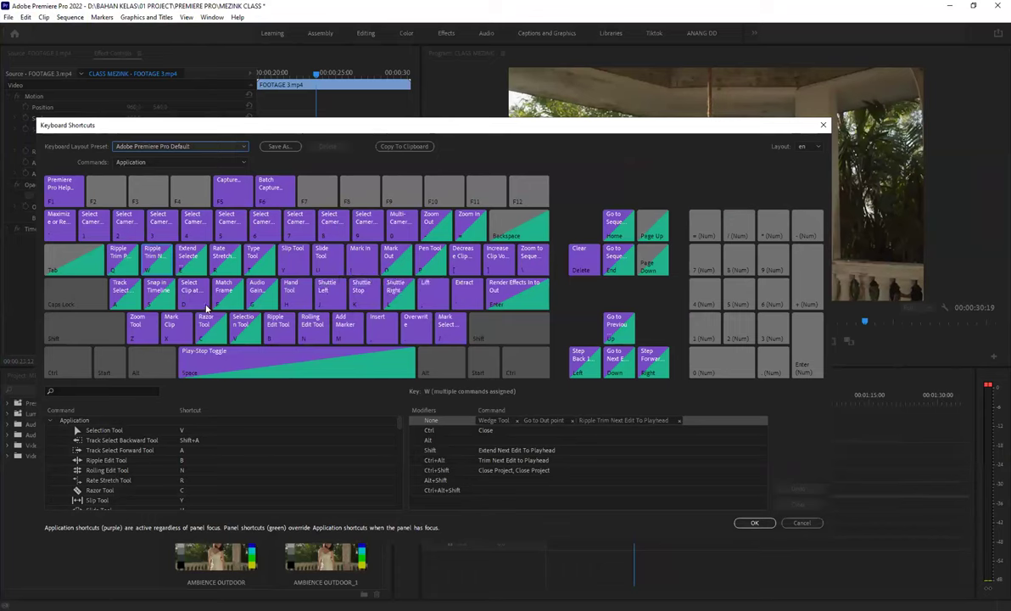
pyautogui.click(195, 295)
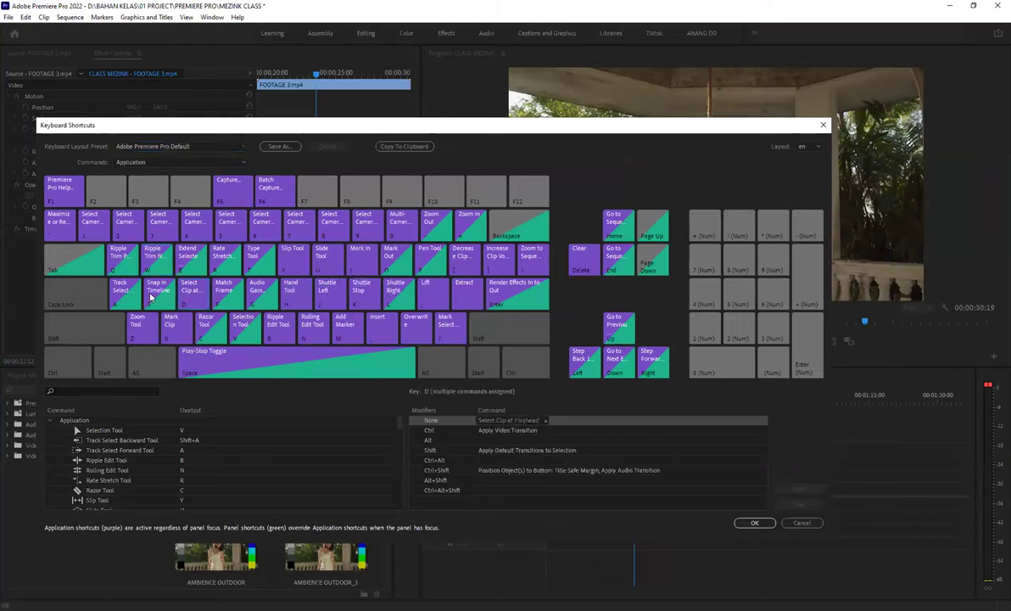
pyautogui.click(157, 291)
pyautogui.click(122, 290)
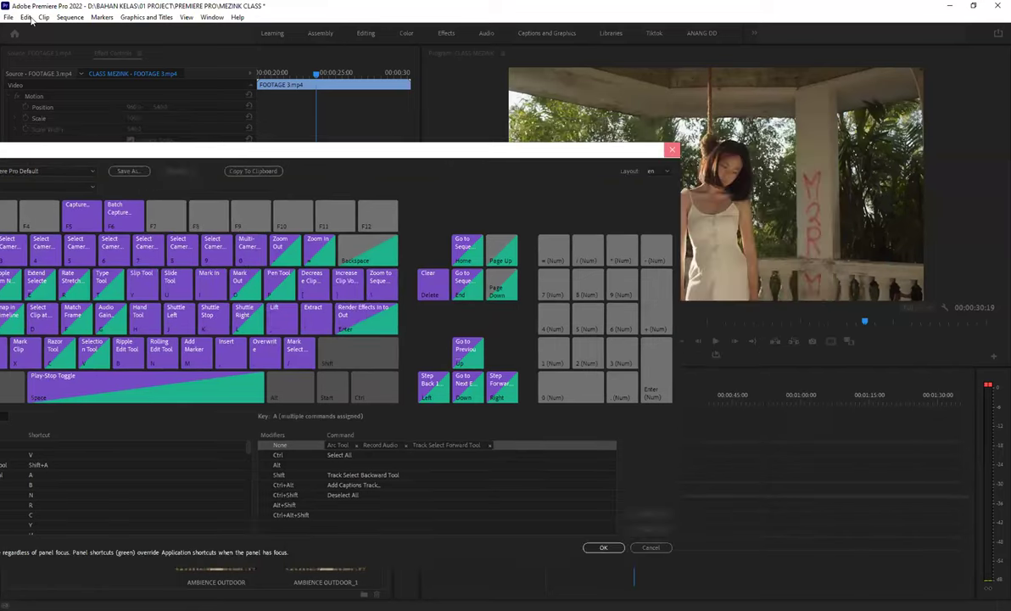
pyautogui.click(26, 17)
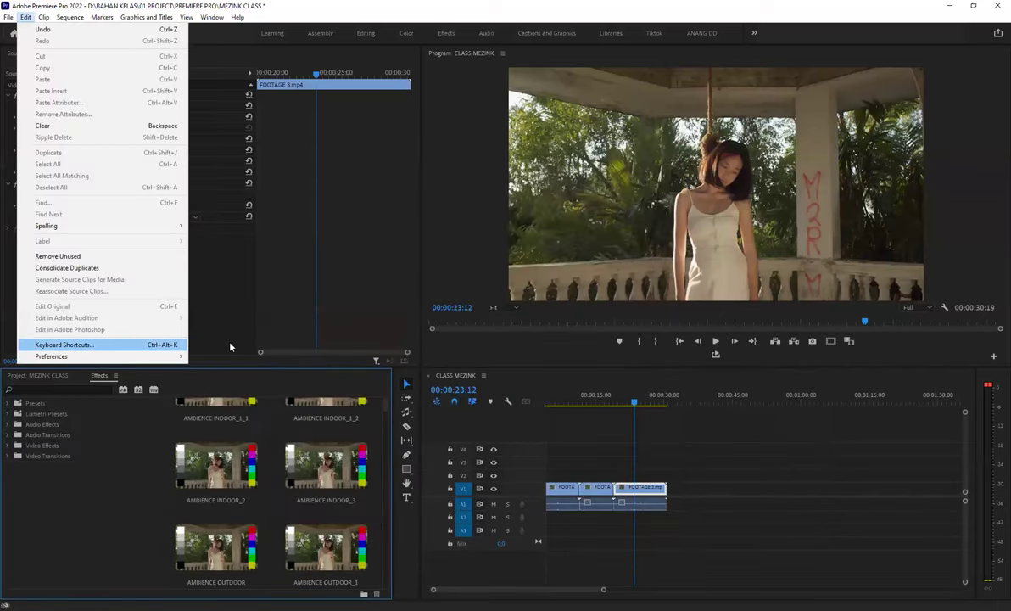
# - Remove Select Clip at Playhead from the D key, look up DELETE, and confirm
pyautogui.press('Return')
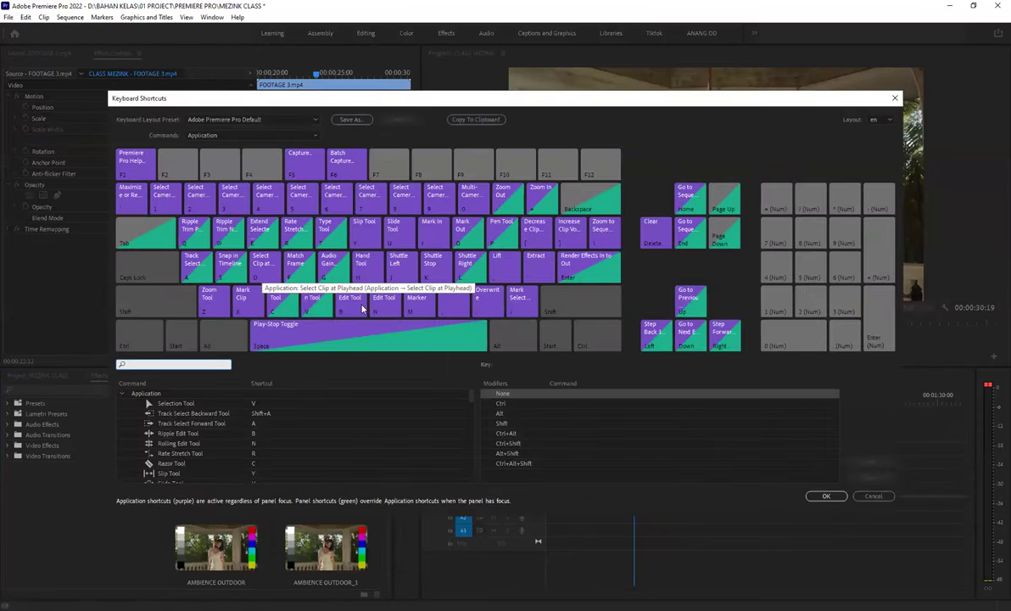
pyautogui.click(261, 268)
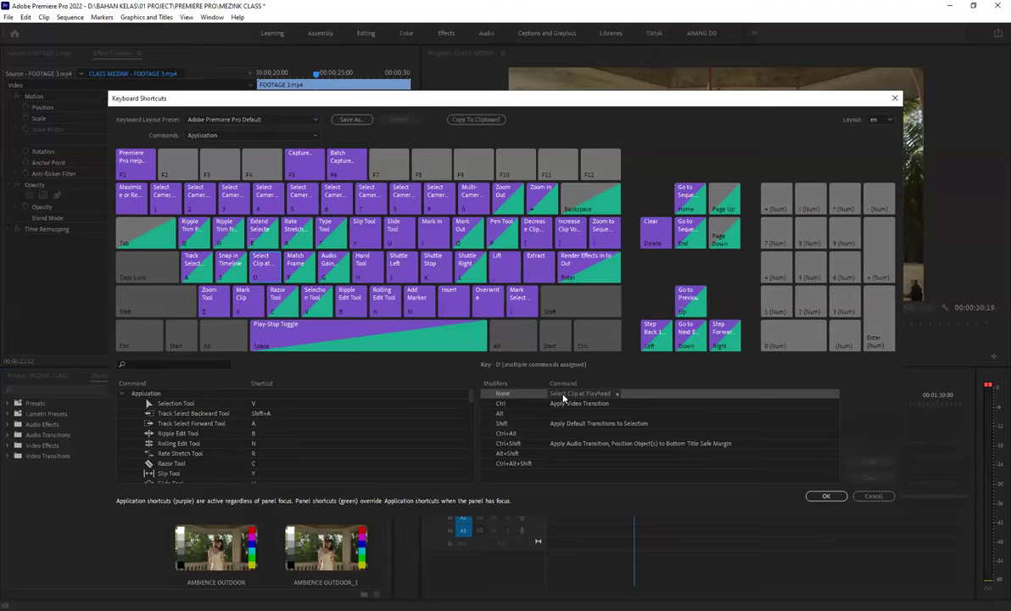
pyautogui.click(616, 394)
pyautogui.click(204, 364)
pyautogui.write('DELETE')
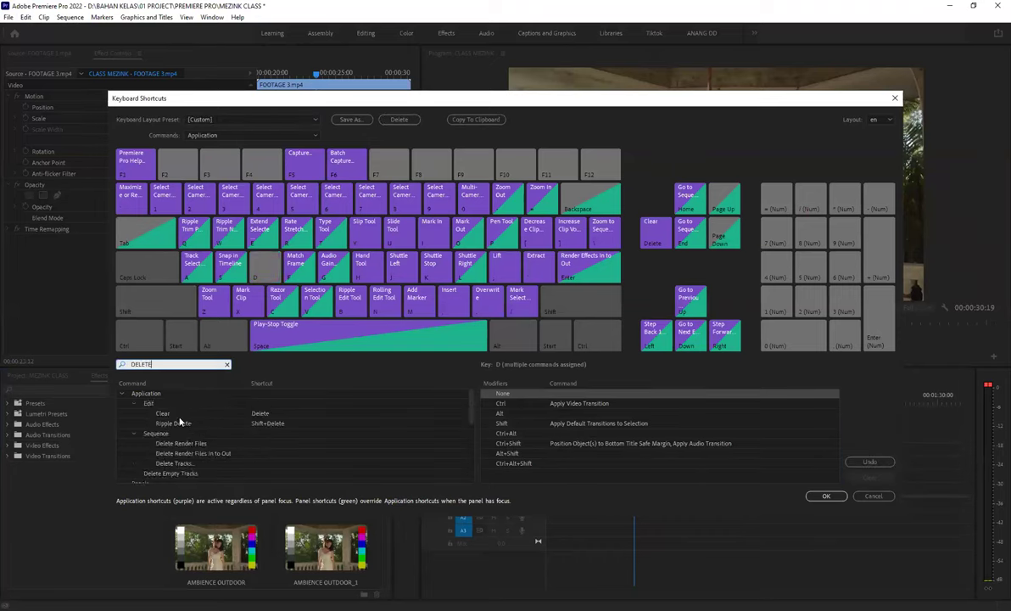
pyautogui.click(169, 413)
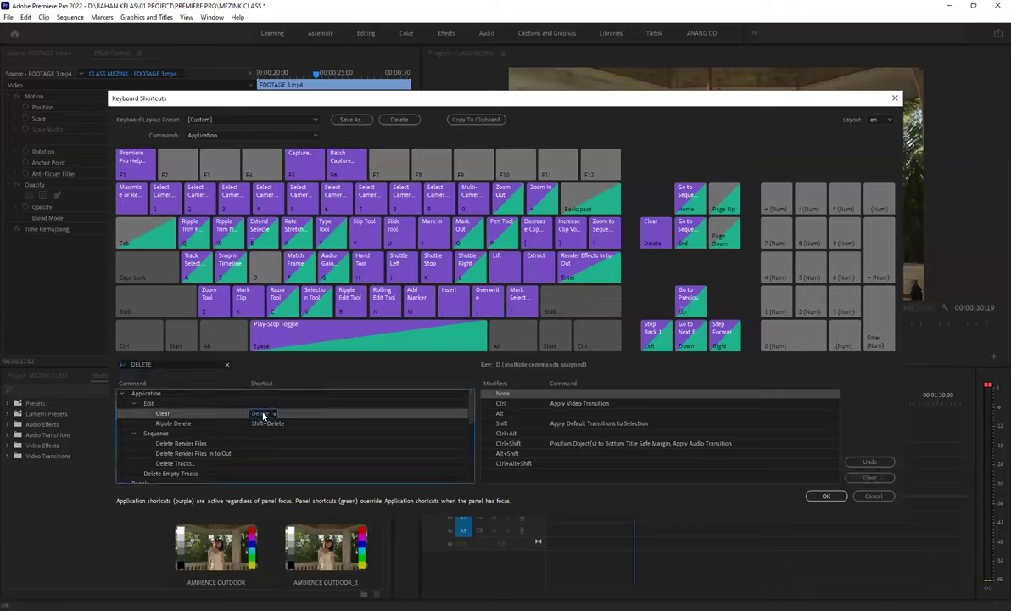
pyautogui.click(815, 497)
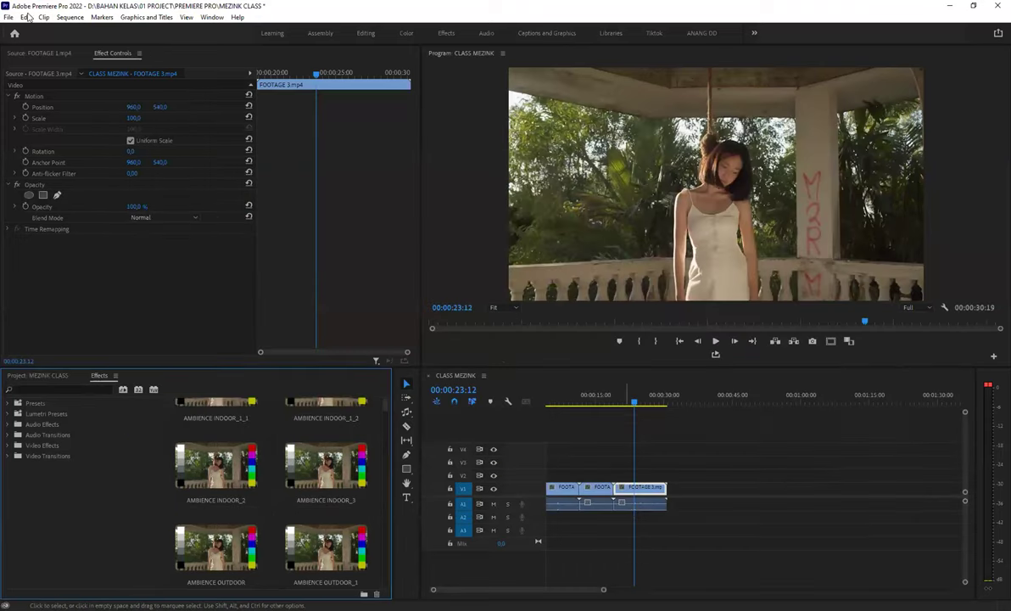
# - Reopen Keyboard Shortcuts, search DEL and try assigning D to Clear, then remove it
pyautogui.hotkey('alt', 'e')
pyautogui.moveTo(108, 356)
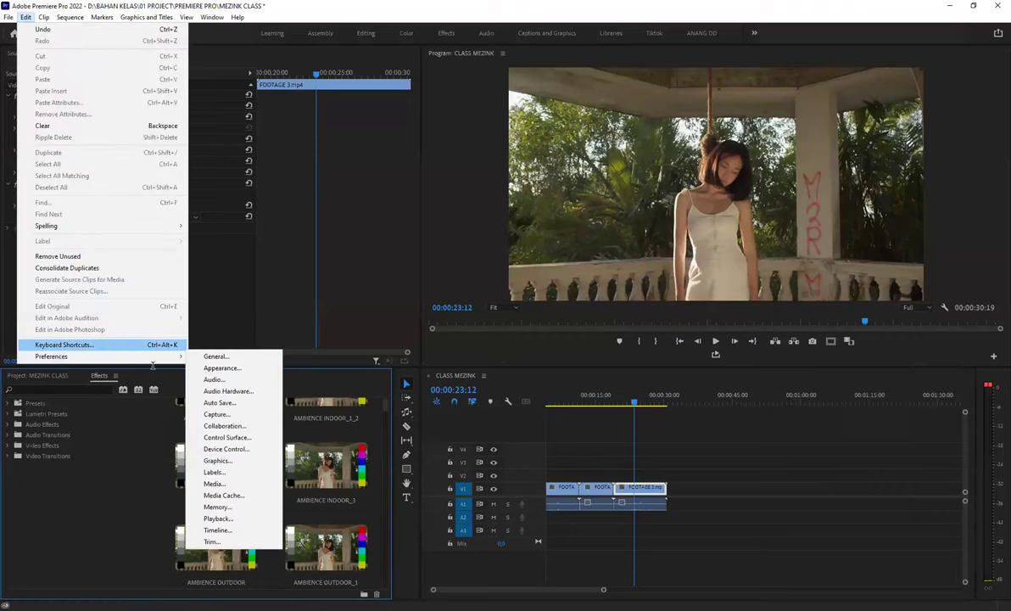
pyautogui.press('Return')
pyautogui.click(264, 269)
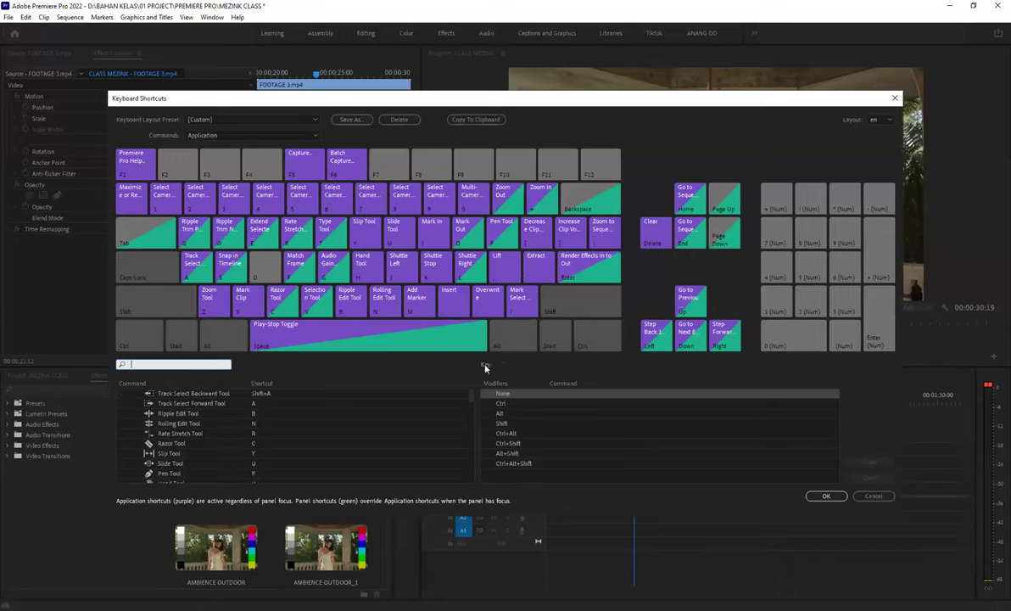
pyautogui.click(561, 398)
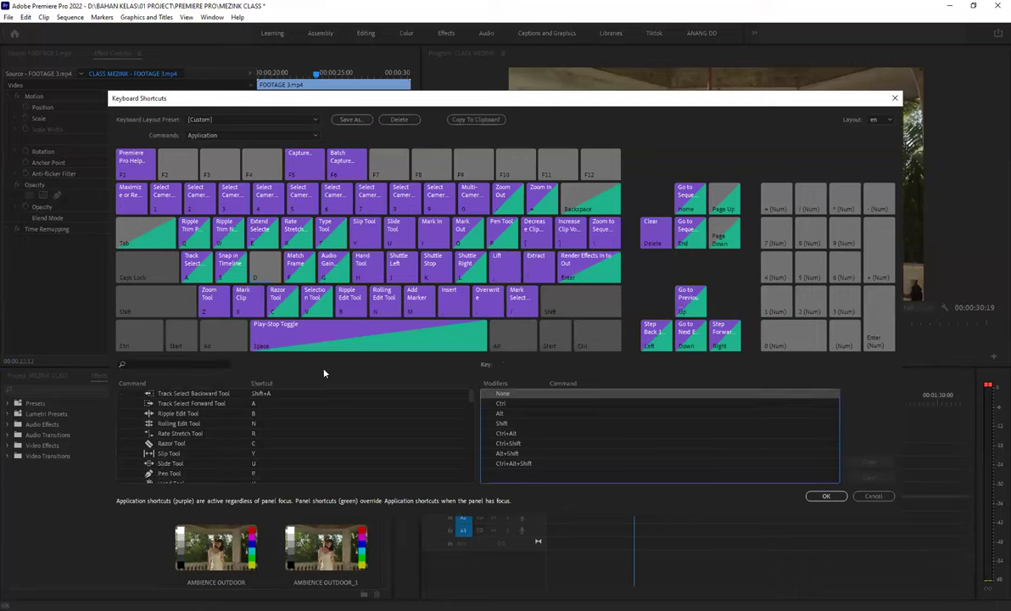
pyautogui.press('d')
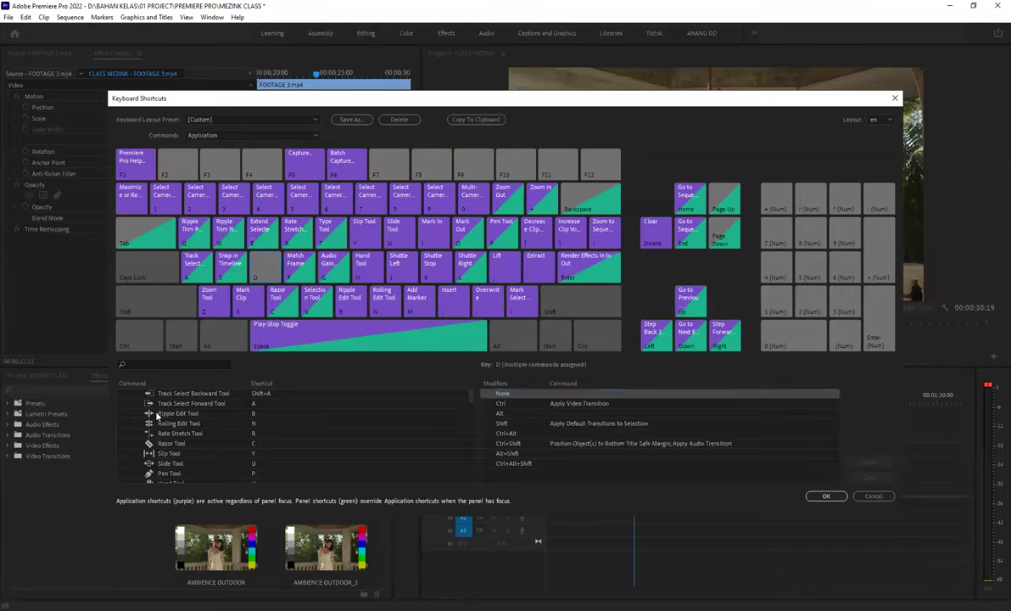
pyautogui.write('DEL')
pyautogui.click(273, 415)
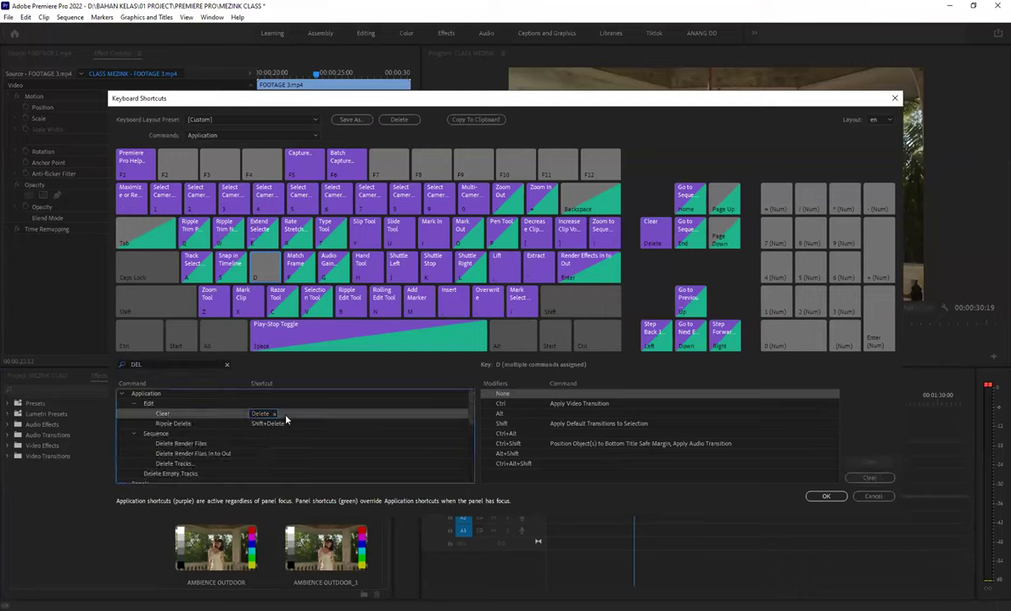
pyautogui.press('d')
pyautogui.click(289, 414)
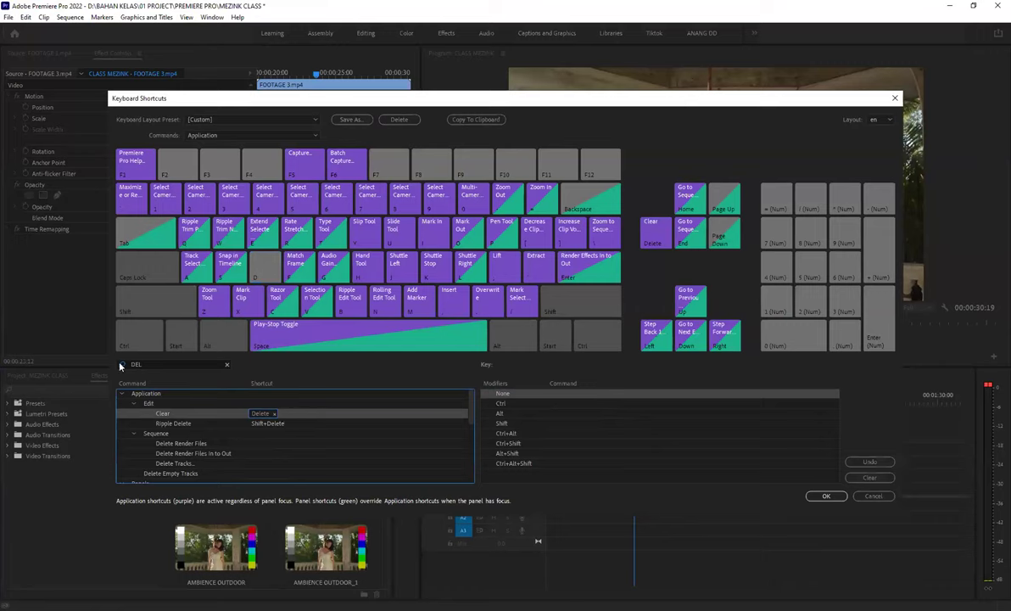
# - Search DELET again and add a second shortcut slot to the Clear command
pyautogui.doubleClick(136, 364)
pyautogui.press('BackSpace')
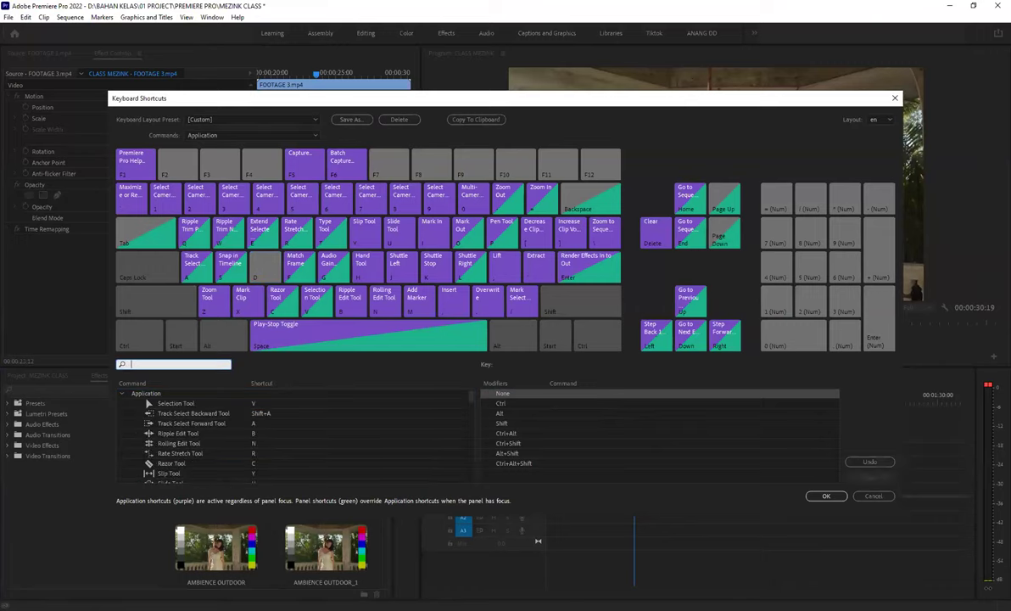
pyautogui.write('DELET')
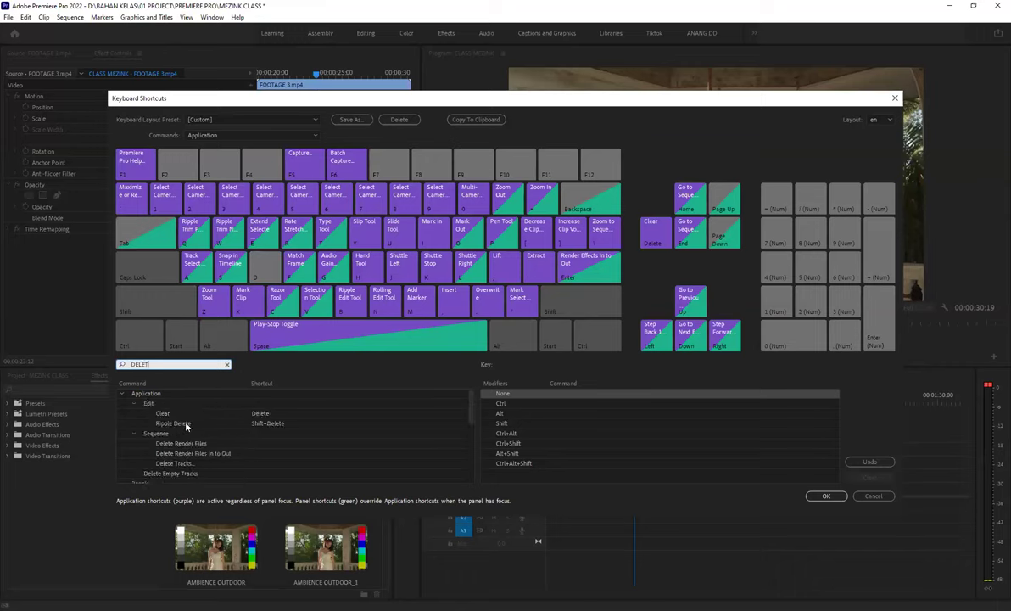
pyautogui.click(158, 414)
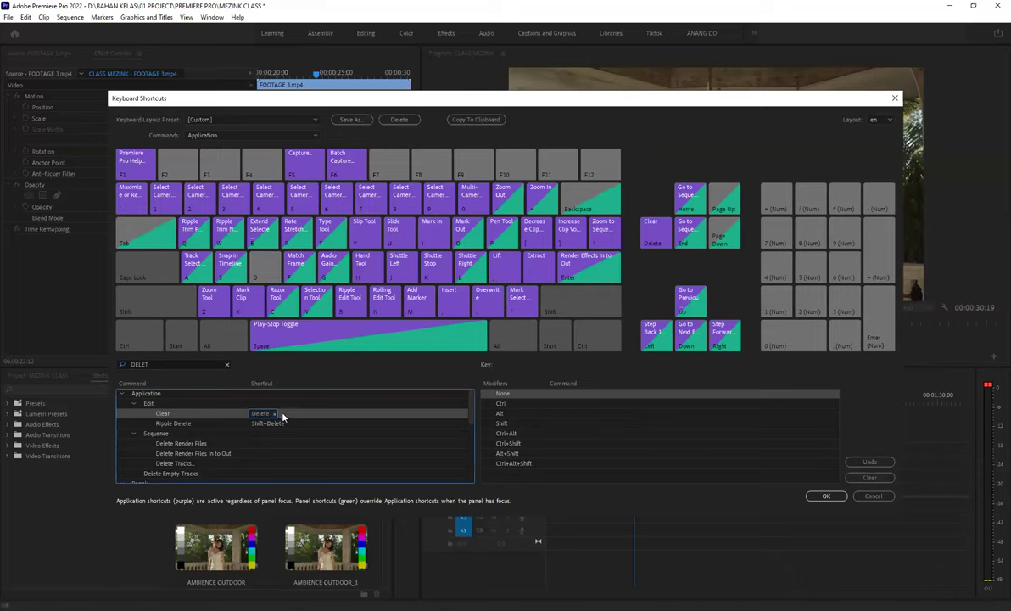
pyautogui.click(283, 414)
pyautogui.press('Return')
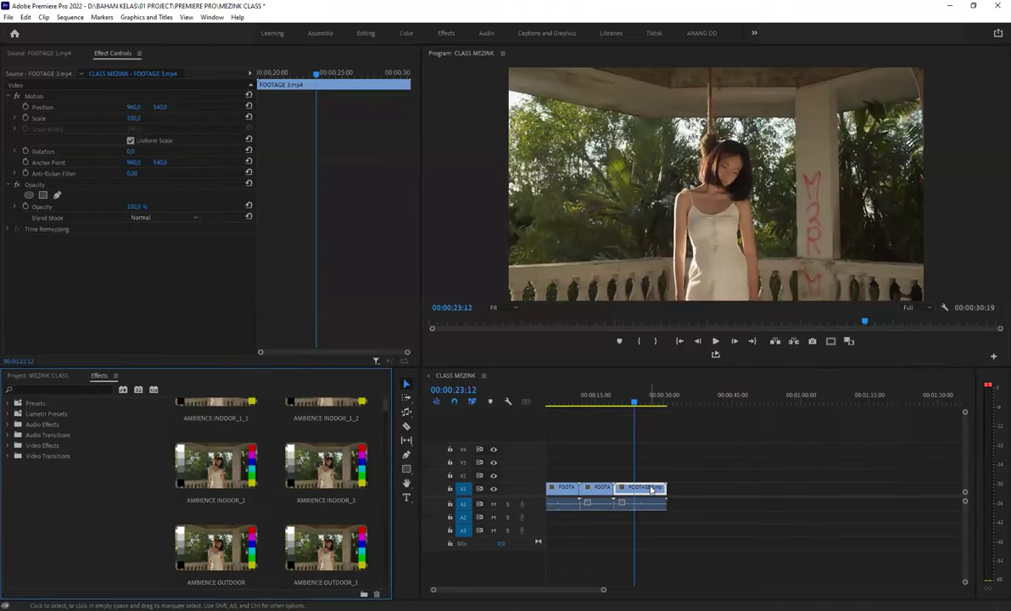
pyautogui.press('Delete')
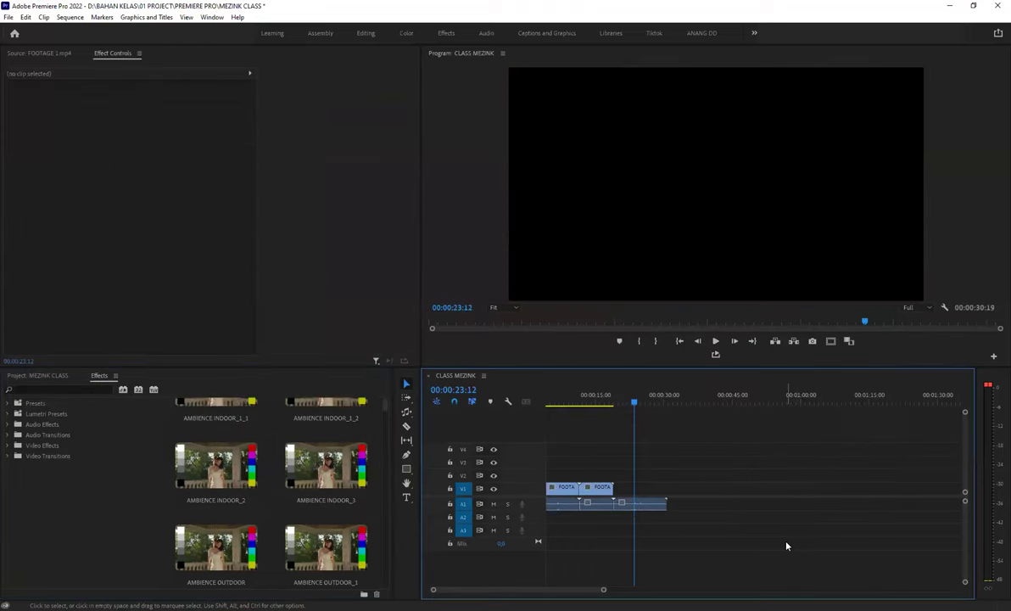
pyautogui.hotkey('ctrl', 'z')
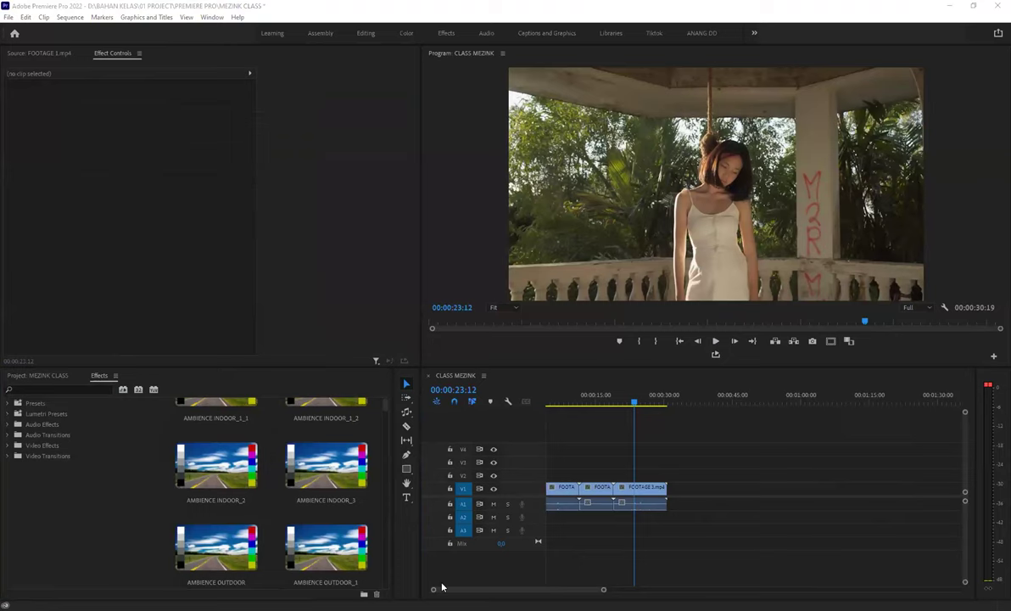
pyautogui.click(605, 402)
pyautogui.press('space')
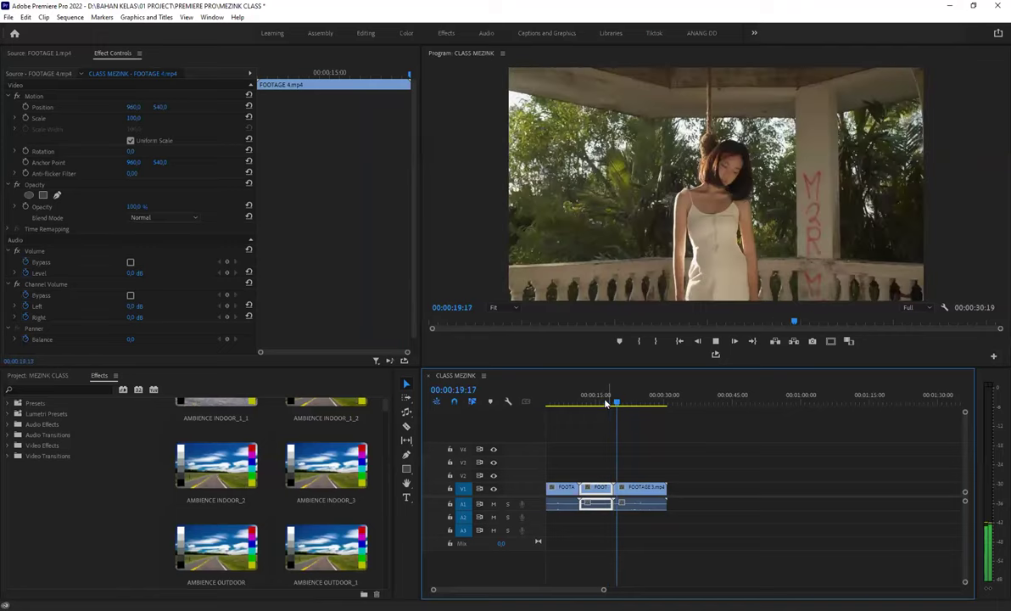
pyautogui.click(593, 406)
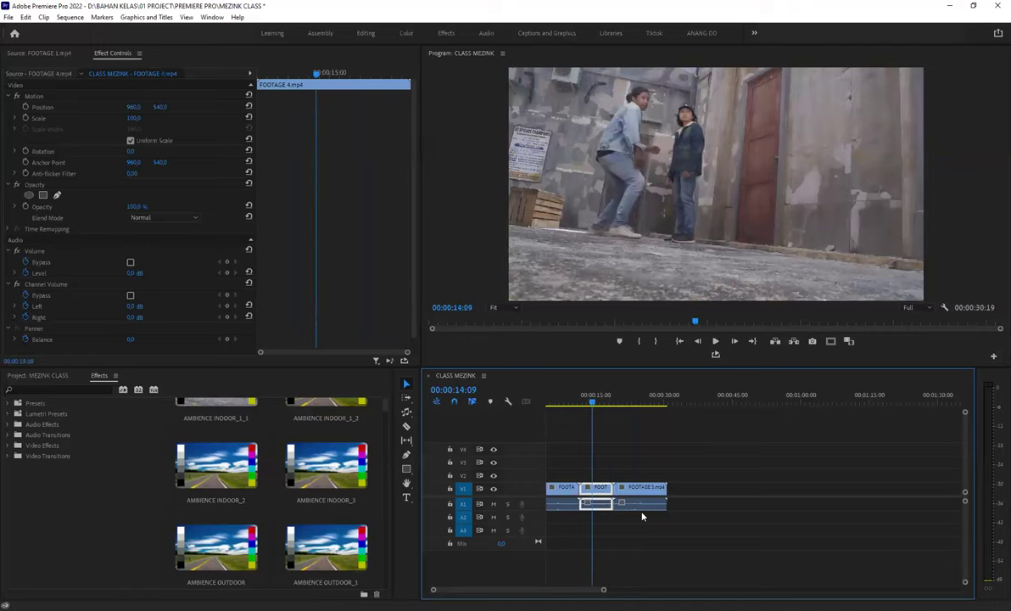
pyautogui.press('space')
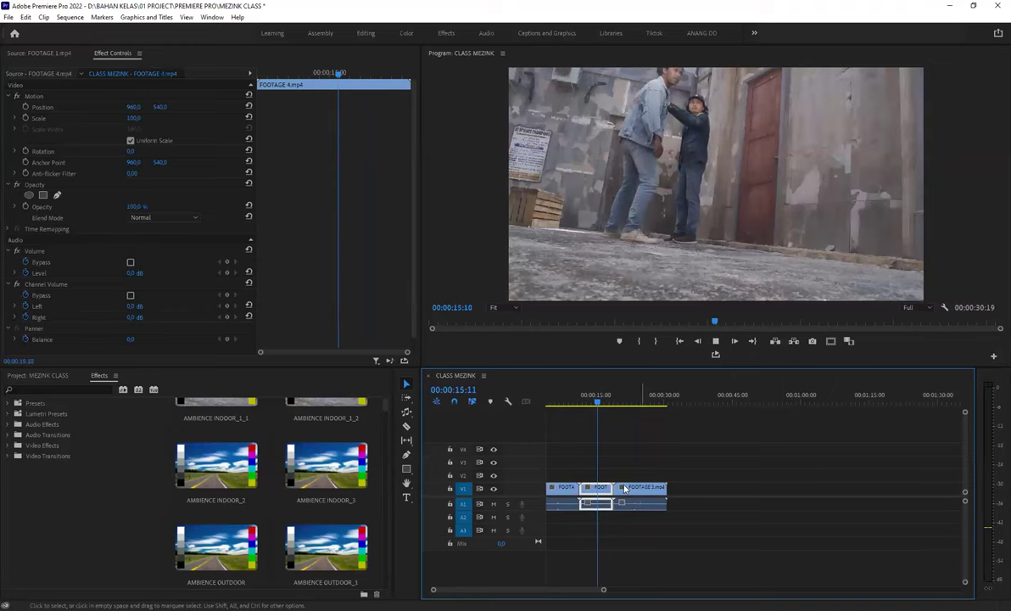
pyautogui.press('space')
pyautogui.click(631, 504)
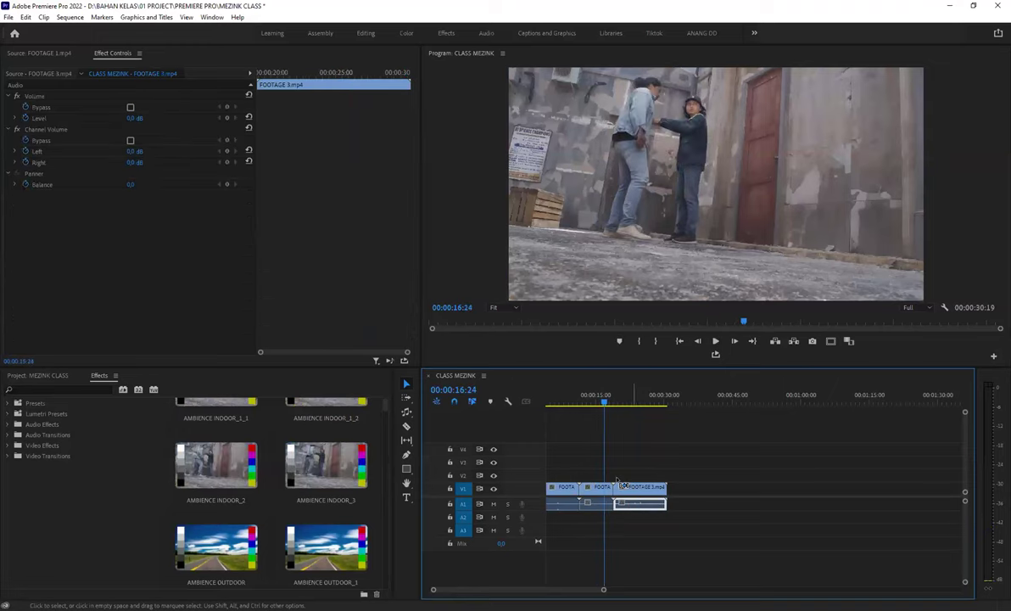
pyautogui.moveTo(629, 490); pyautogui.dragTo(633, 502)
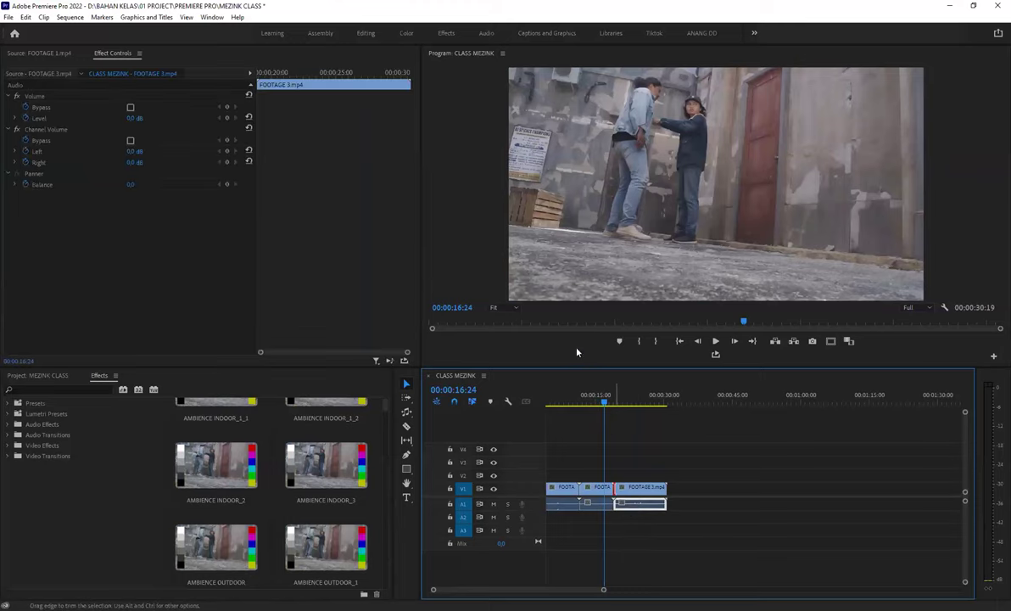
pyautogui.hotkey('shift', 'd')
pyautogui.click(580, 323)
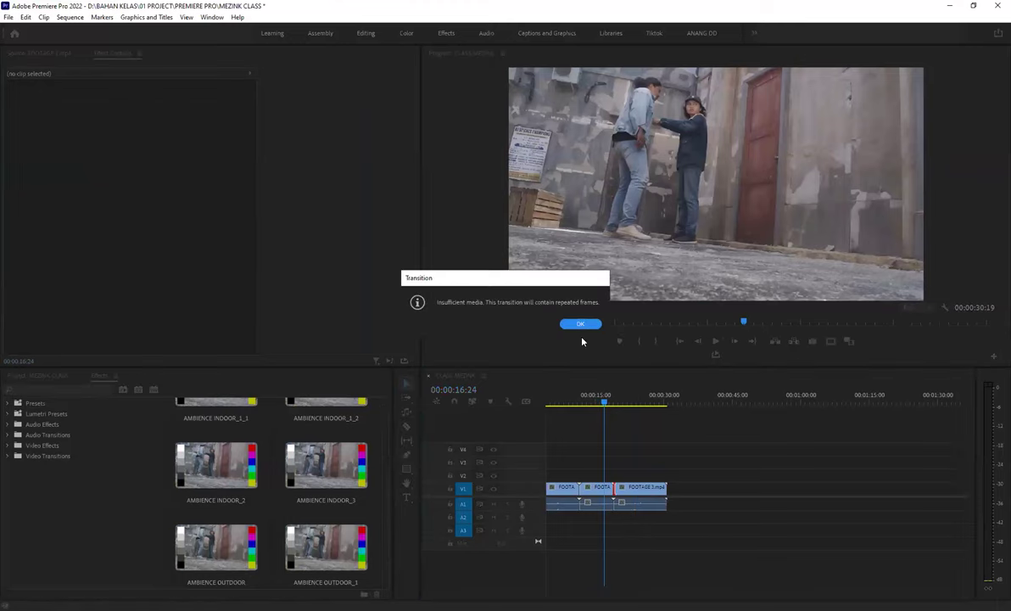
pyautogui.click(614, 402)
pyautogui.press('space')
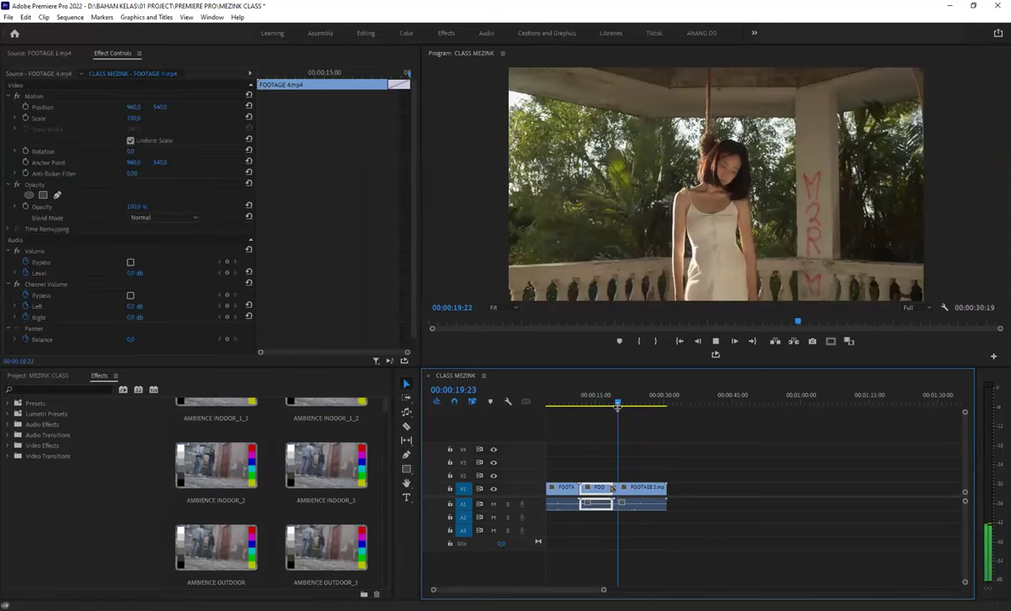
pyautogui.press('space')
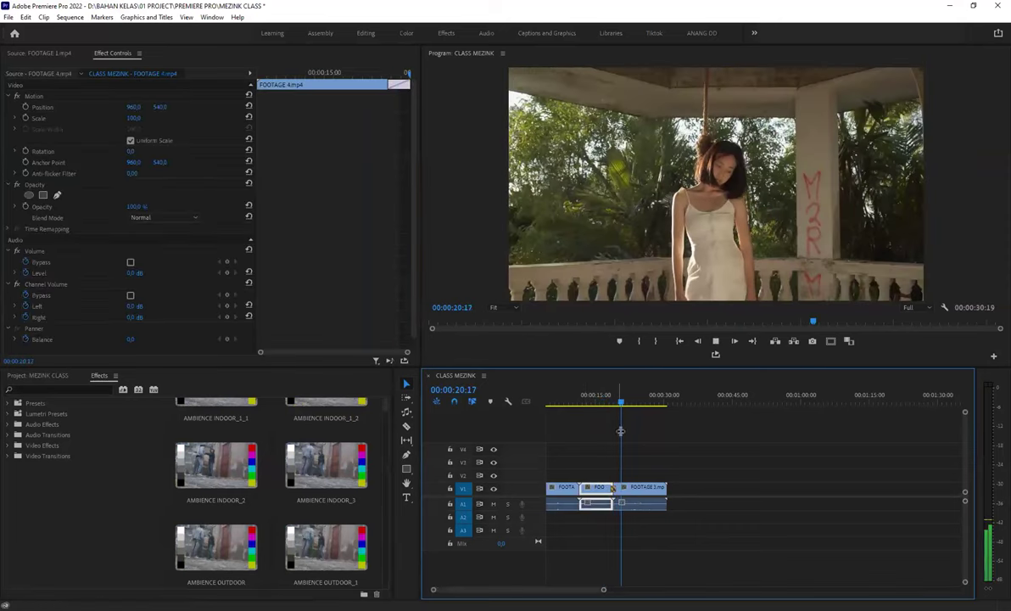
pyautogui.click(616, 404)
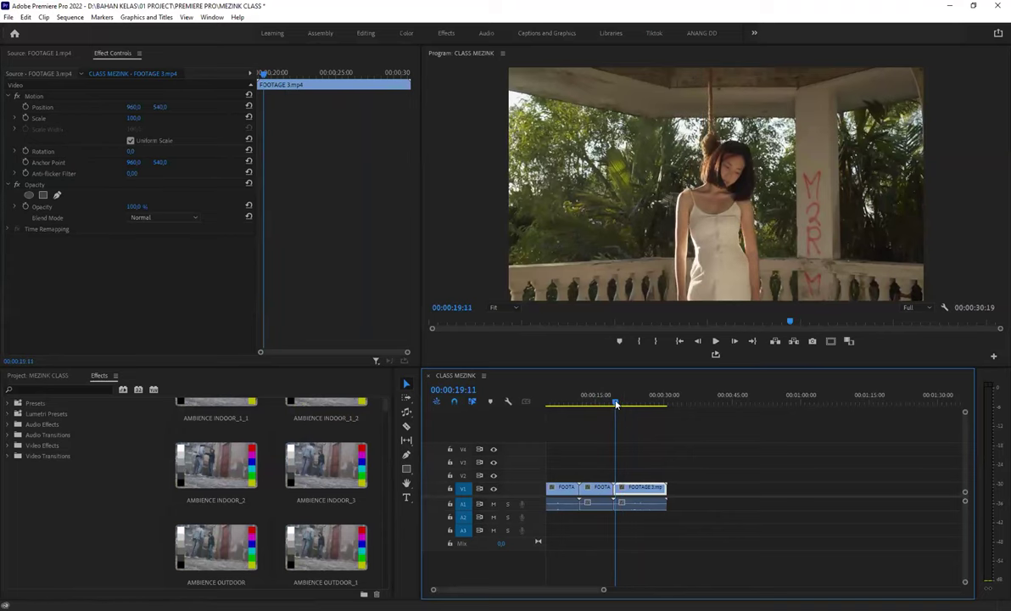
pyautogui.moveTo(619, 405); pyautogui.dragTo(609, 403)
pyautogui.click(594, 503)
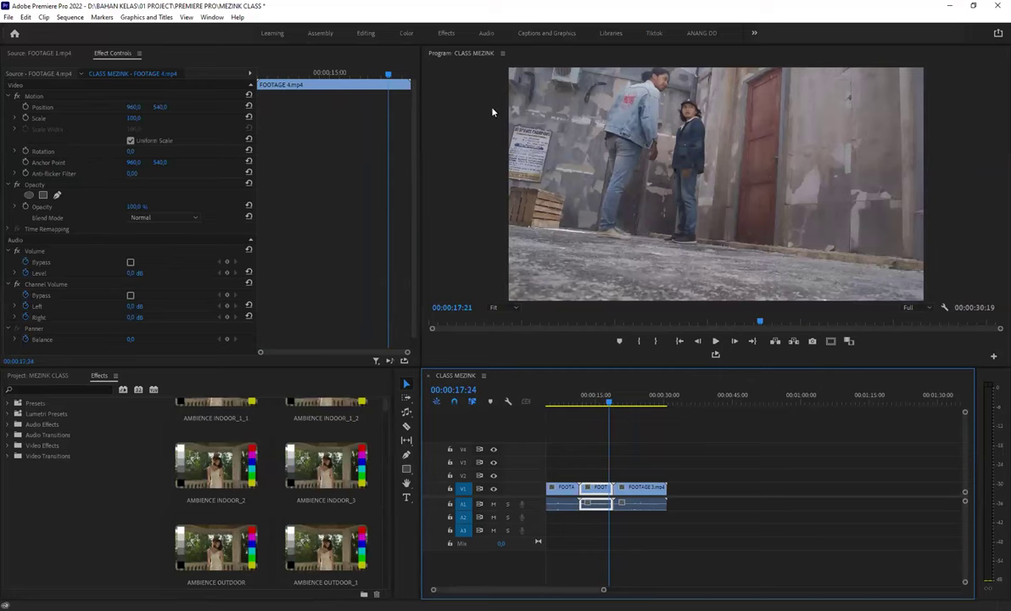
pyautogui.press('Down')
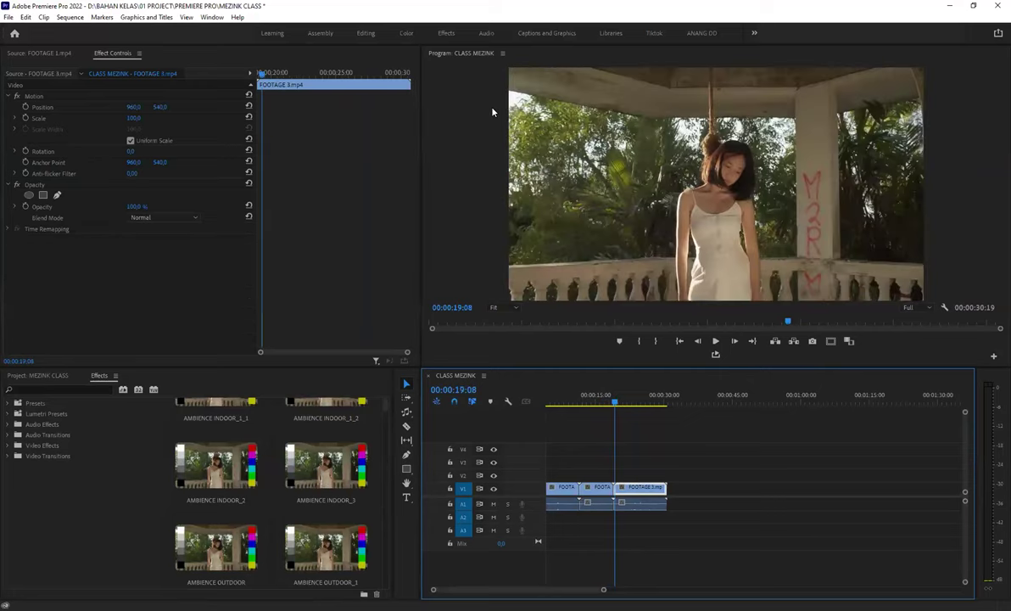
pyautogui.press('Down')
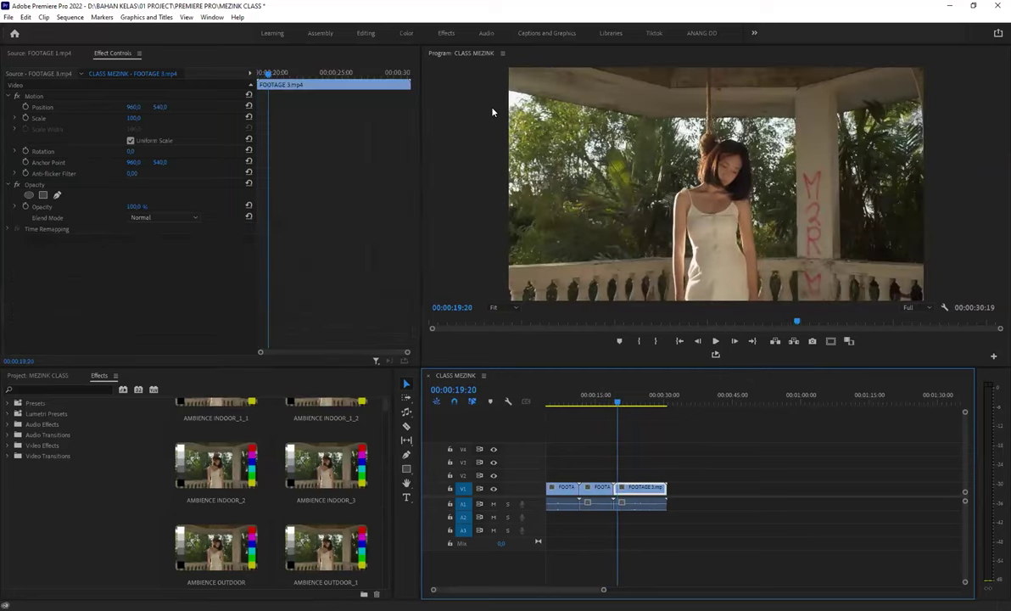
pyautogui.press('Up')
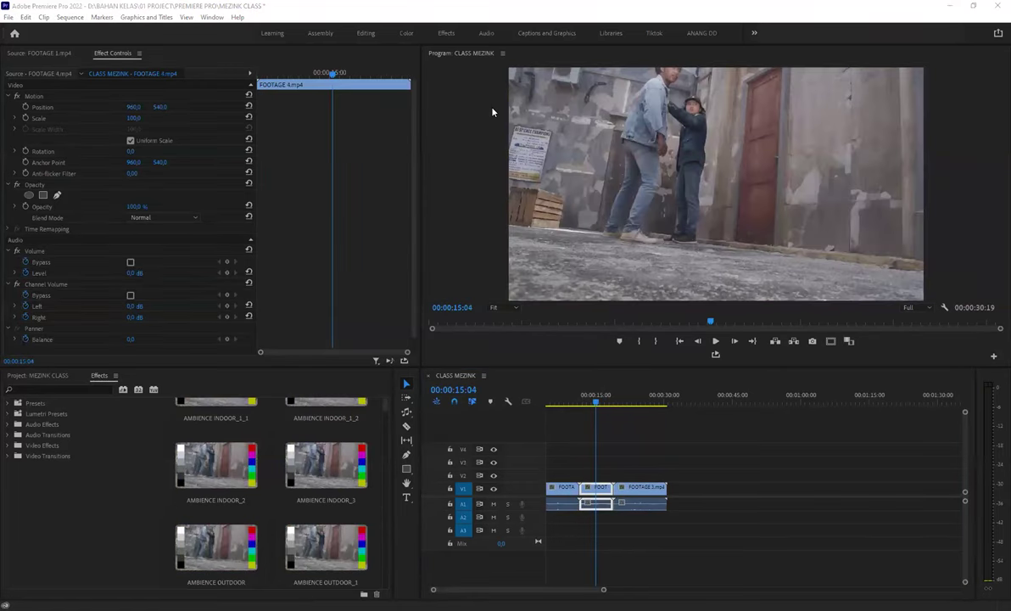
pyautogui.click(624, 460)
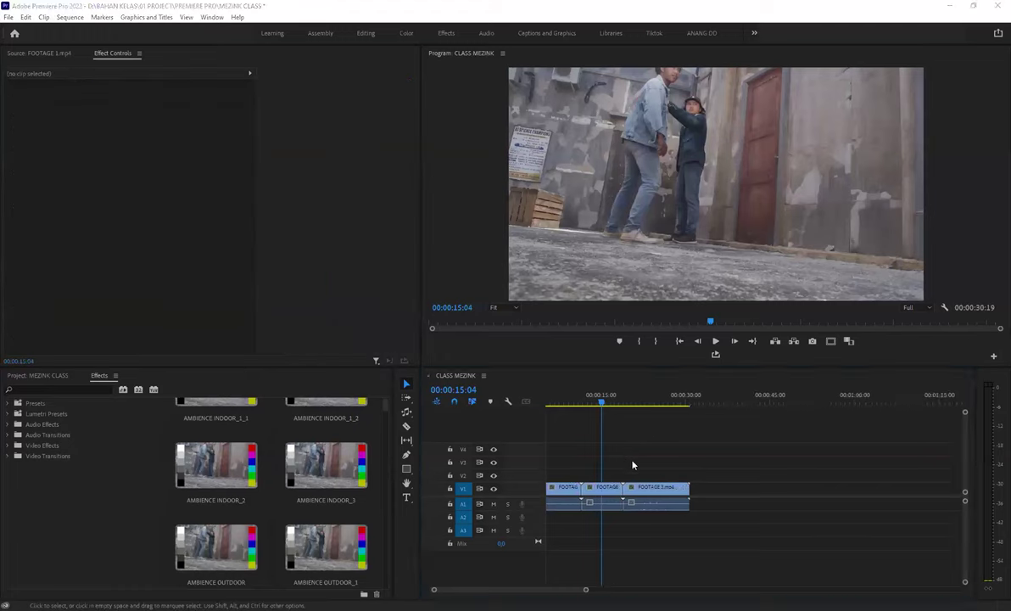
# - Unlink FOOTAGE 1's video from its audio, trim its start and shift it left
pyautogui.press('=')
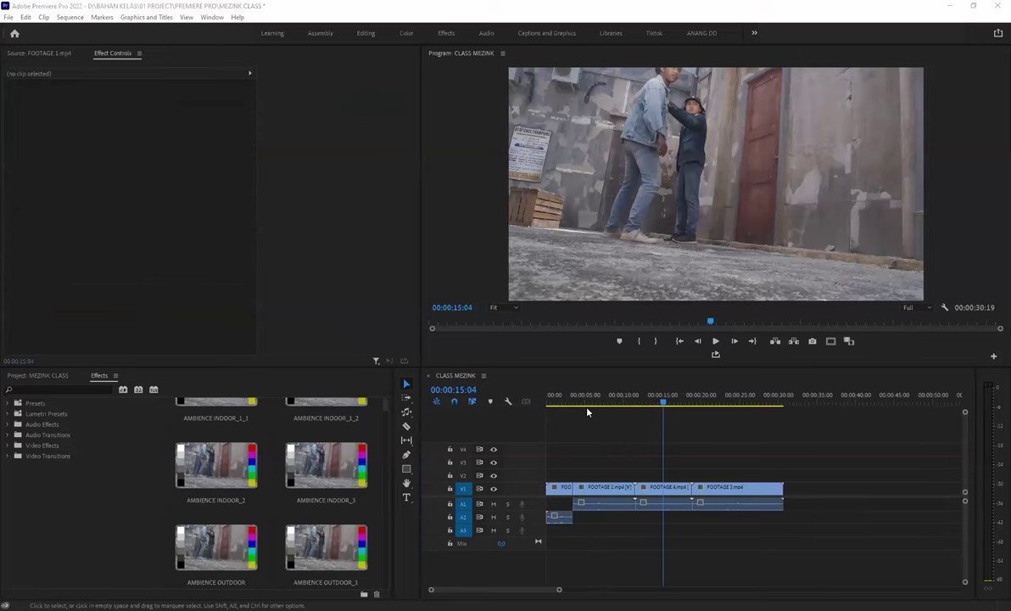
pyautogui.click(565, 397)
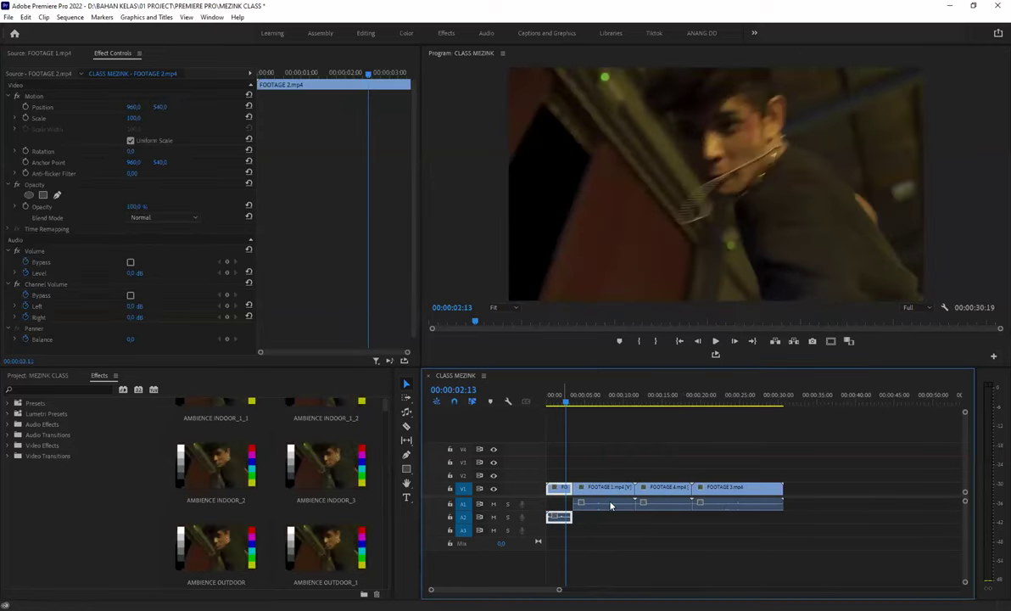
pyautogui.click(594, 504)
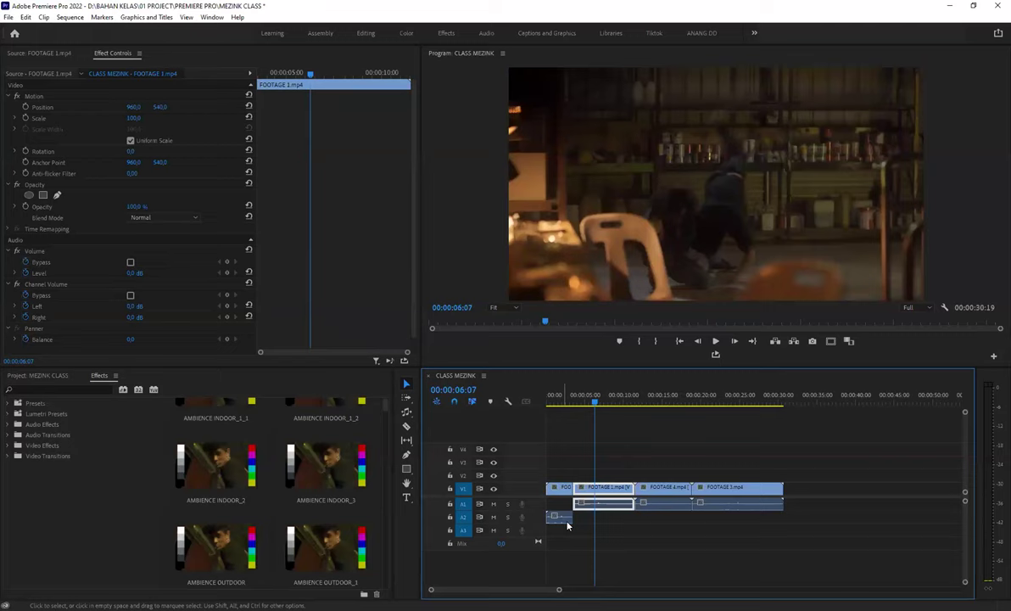
pyautogui.rightClick(610, 489)
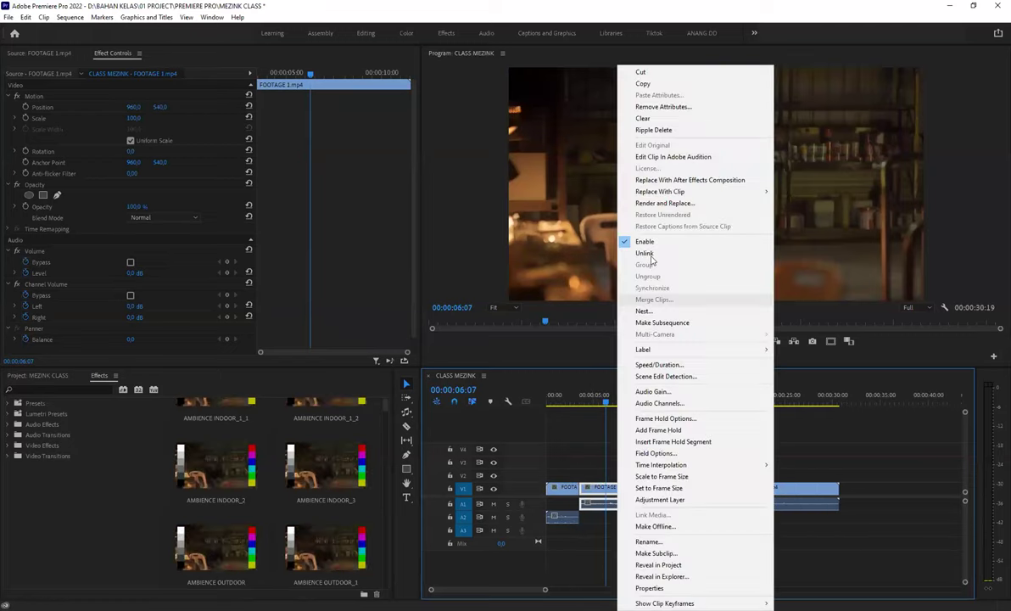
pyautogui.click(645, 253)
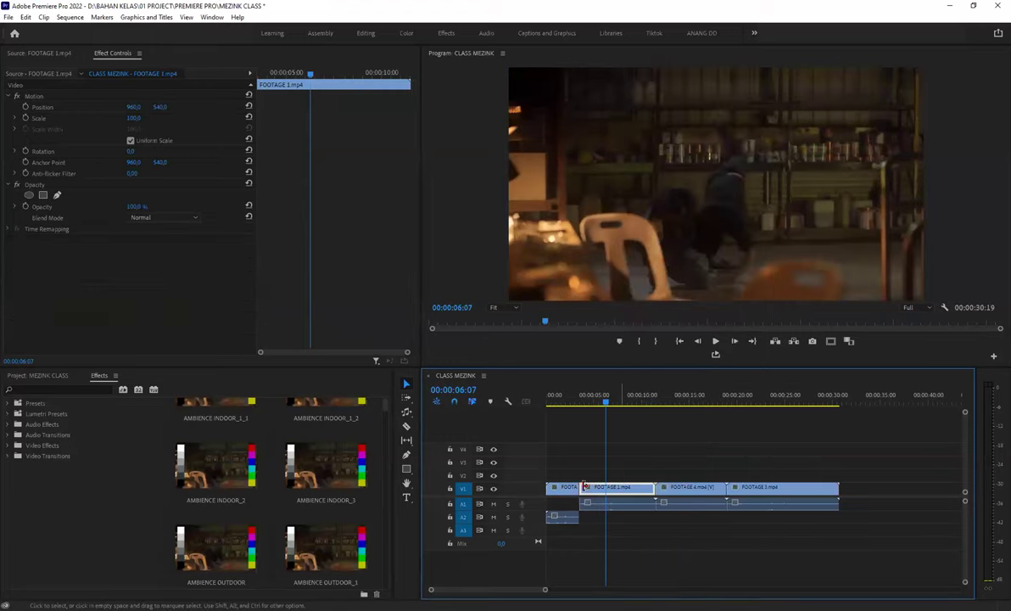
pyautogui.moveTo(581, 490); pyautogui.dragTo(606, 489)
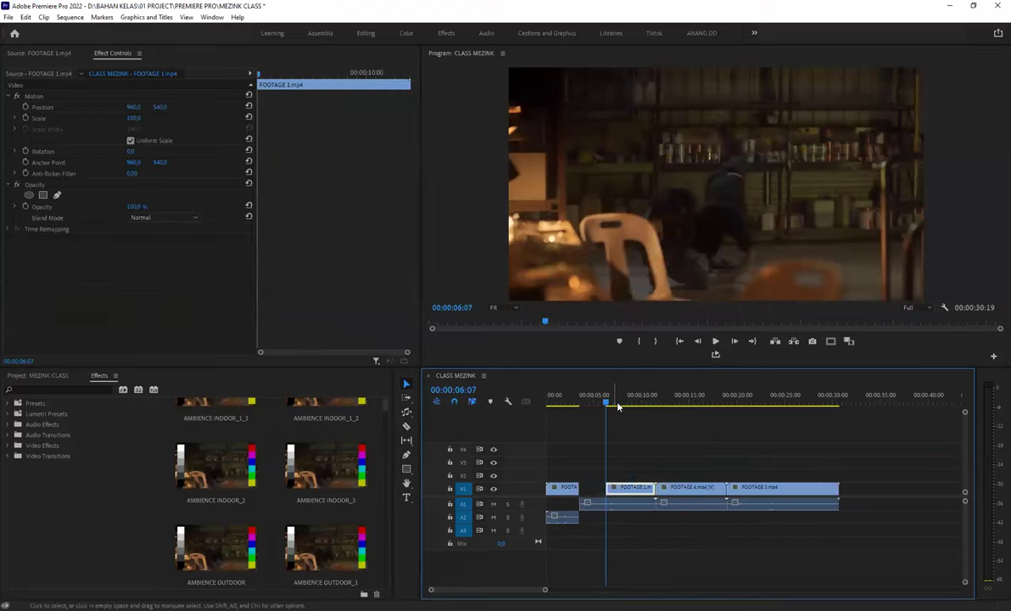
pyautogui.click(619, 405)
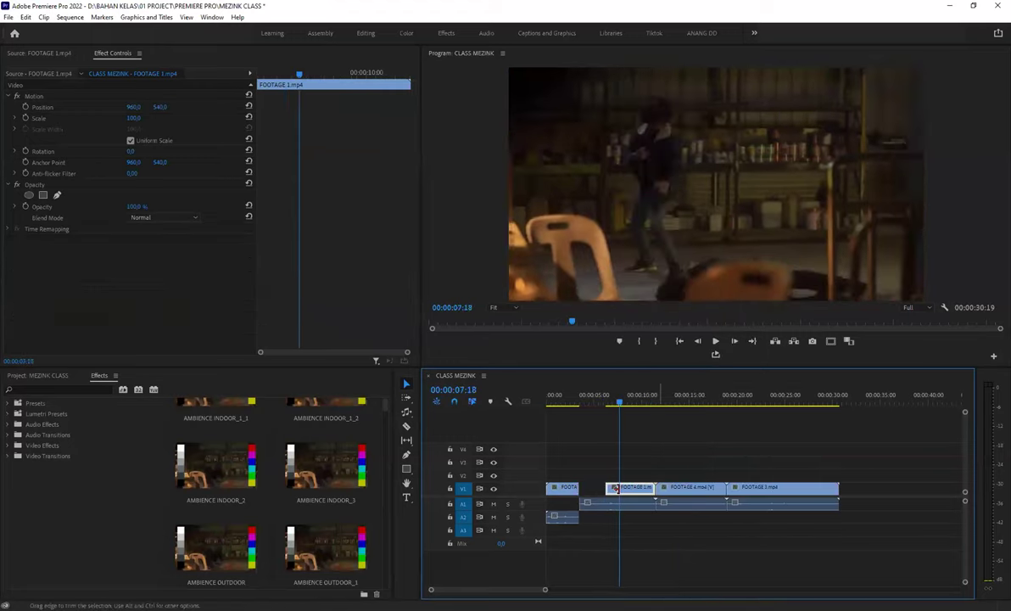
pyautogui.moveTo(636, 487); pyautogui.dragTo(564, 492)
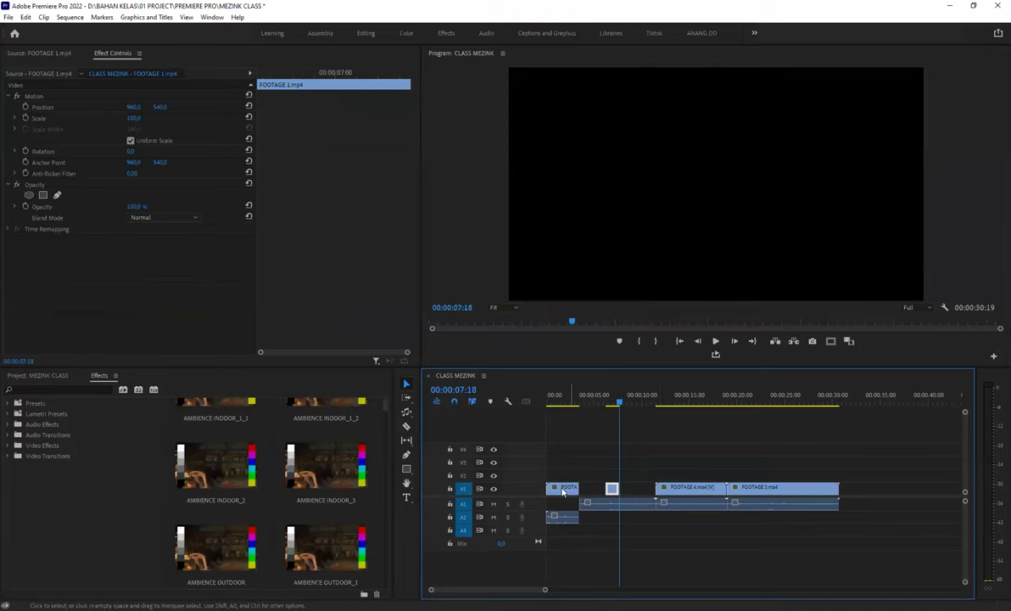
# - Unlink FOOTAGE 2's video from its audio and move the video further right
pyautogui.keyDown('shift'); pyautogui.click(562, 516); pyautogui.keyUp('shift')
pyautogui.rightClick(562, 515)
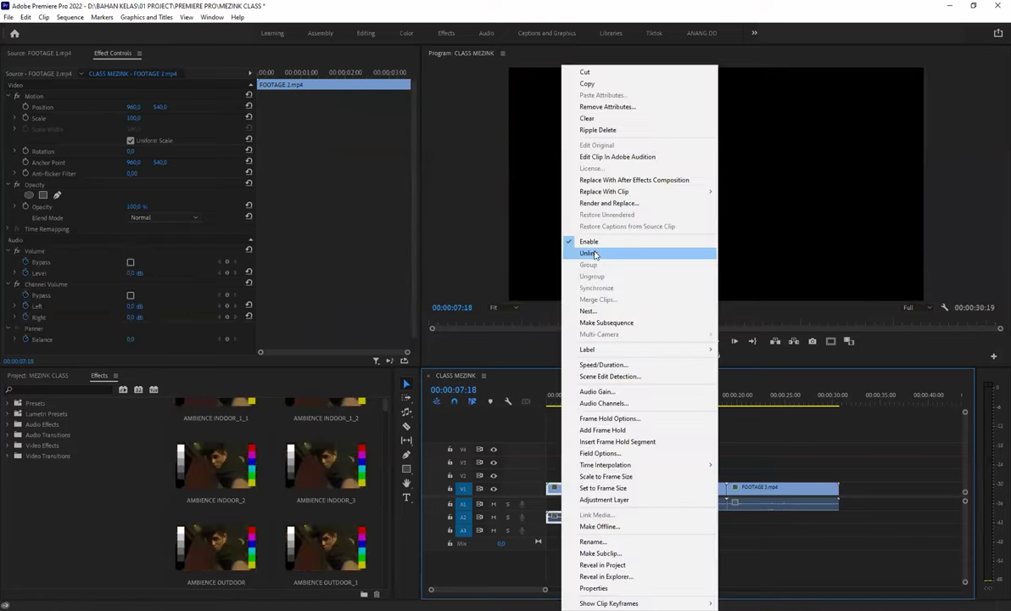
pyautogui.click(585, 255)
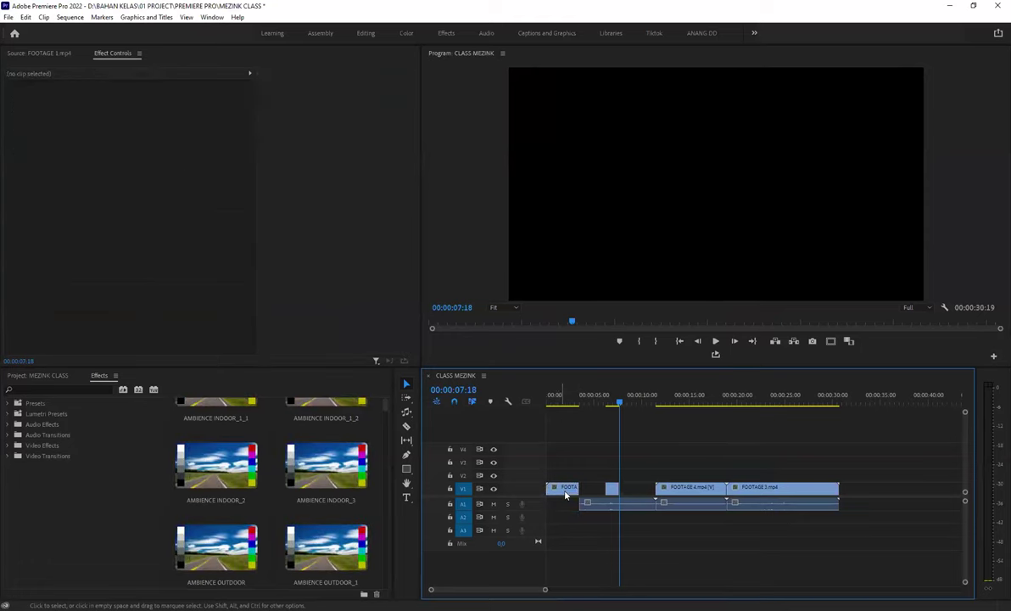
pyautogui.moveTo(550, 489); pyautogui.dragTo(583, 488)
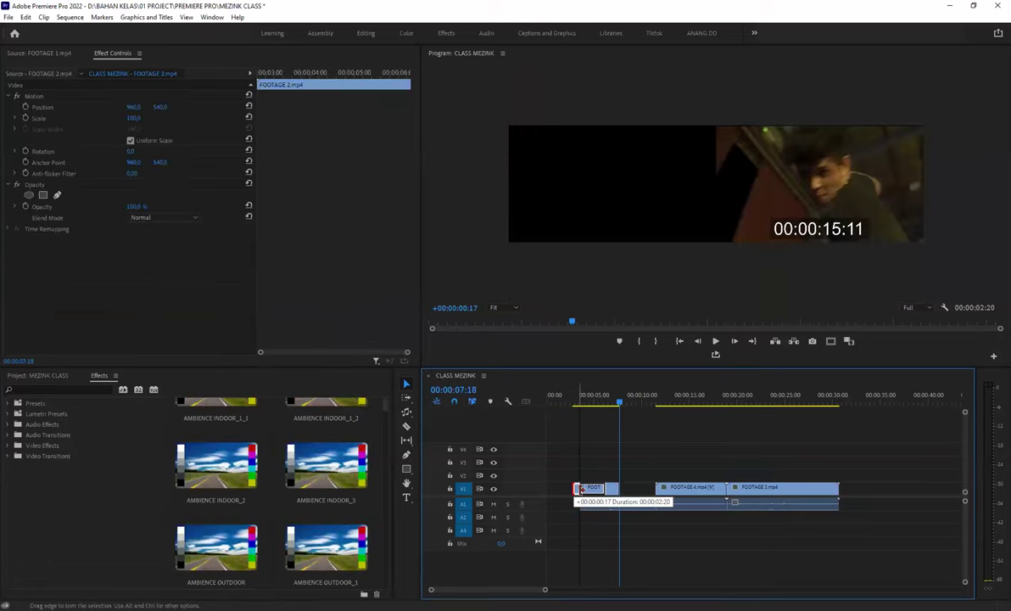
# - Unlink FOOTAGE 4 and trim the last clips so the video ends with the audio
pyautogui.click(695, 490)
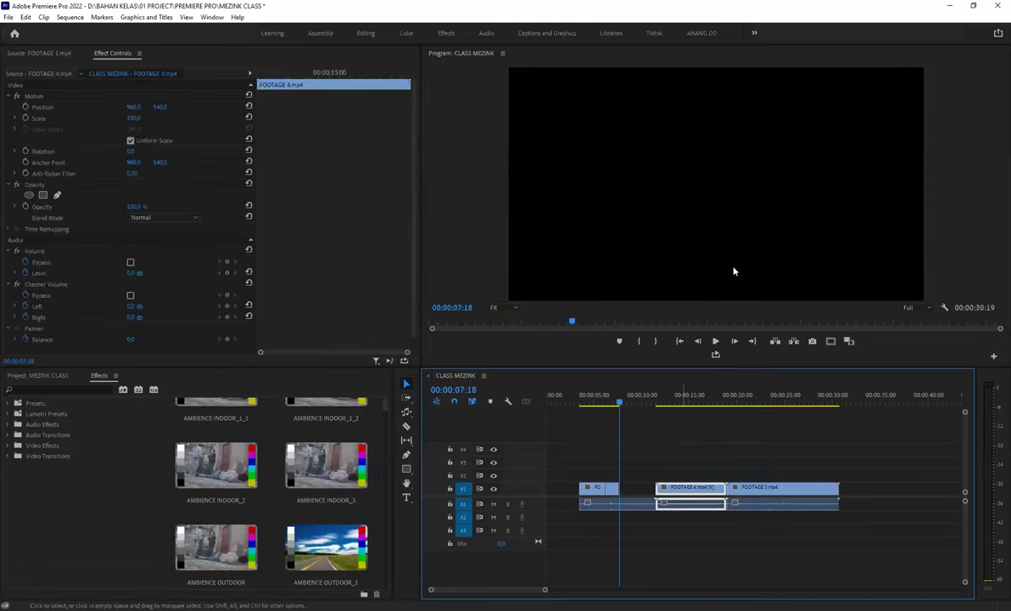
pyautogui.rightClick(679, 501)
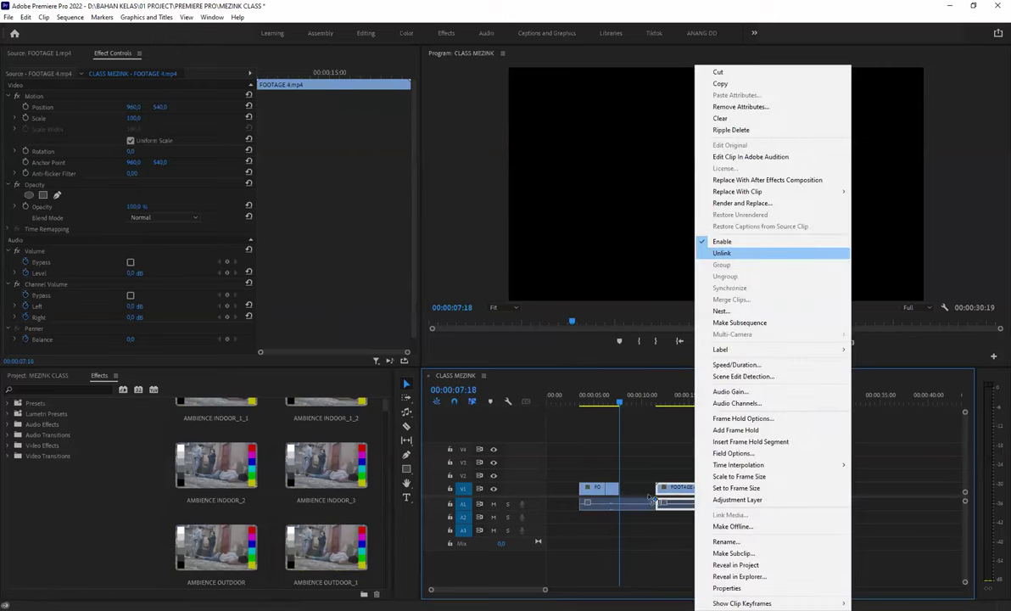
pyautogui.press('Return')
pyautogui.click(759, 487)
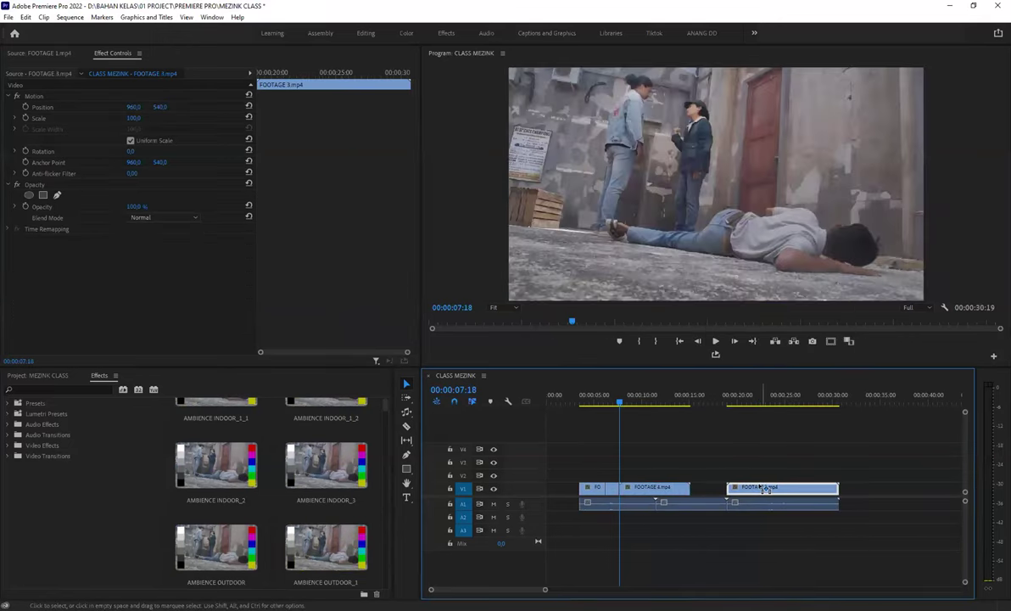
pyautogui.moveTo(745, 488); pyautogui.dragTo(654, 488)
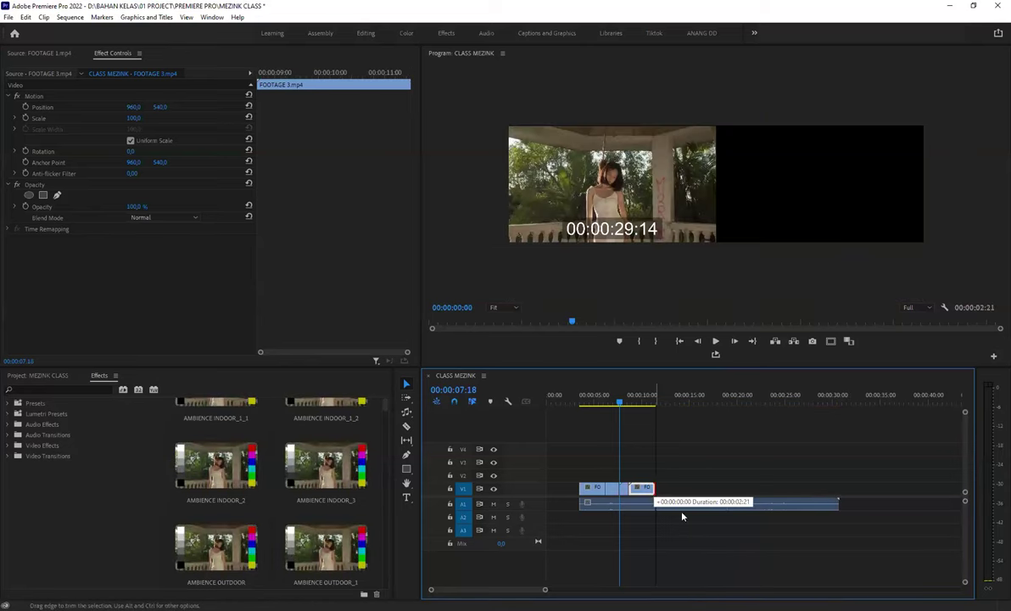
pyautogui.moveTo(653, 488); pyautogui.dragTo(655, 488)
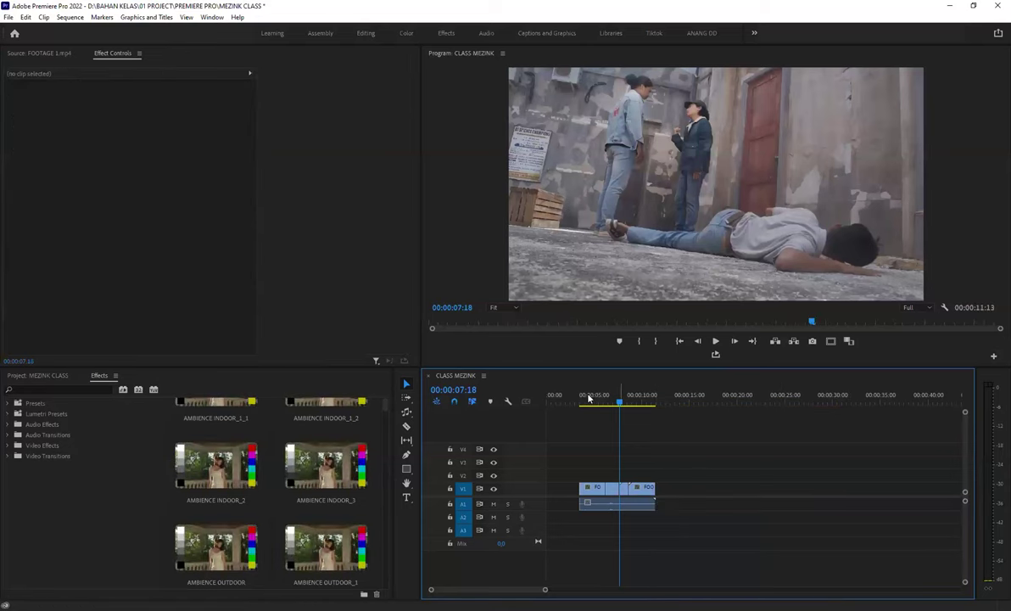
# - Play back the sequence, undo the trimming and unlinking, and reposition the FOOTAGE 2 clip
pyautogui.press('j')
pyautogui.press('j')
pyautogui.press('j')
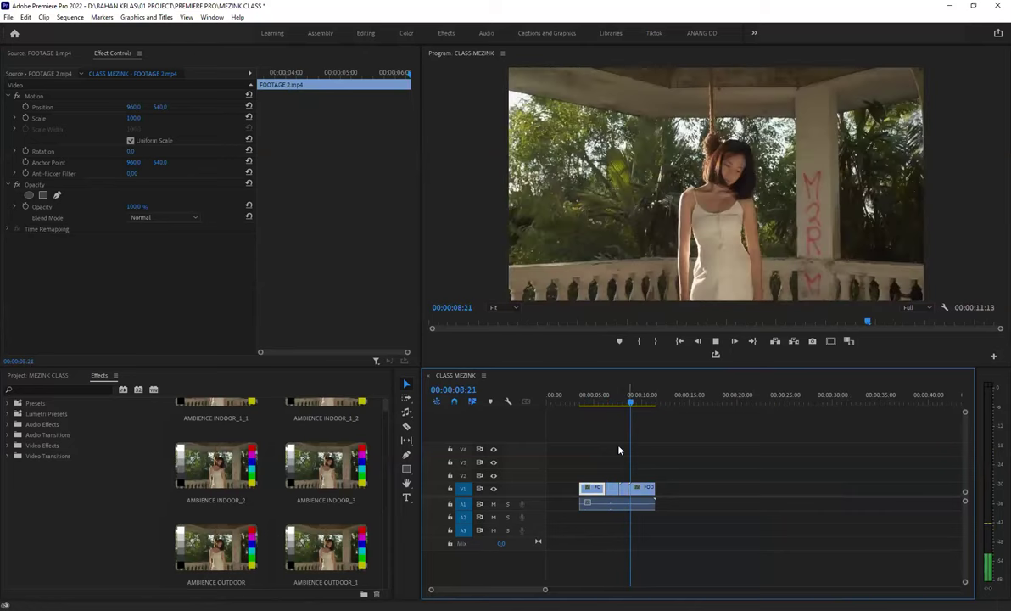
pyautogui.press('space')
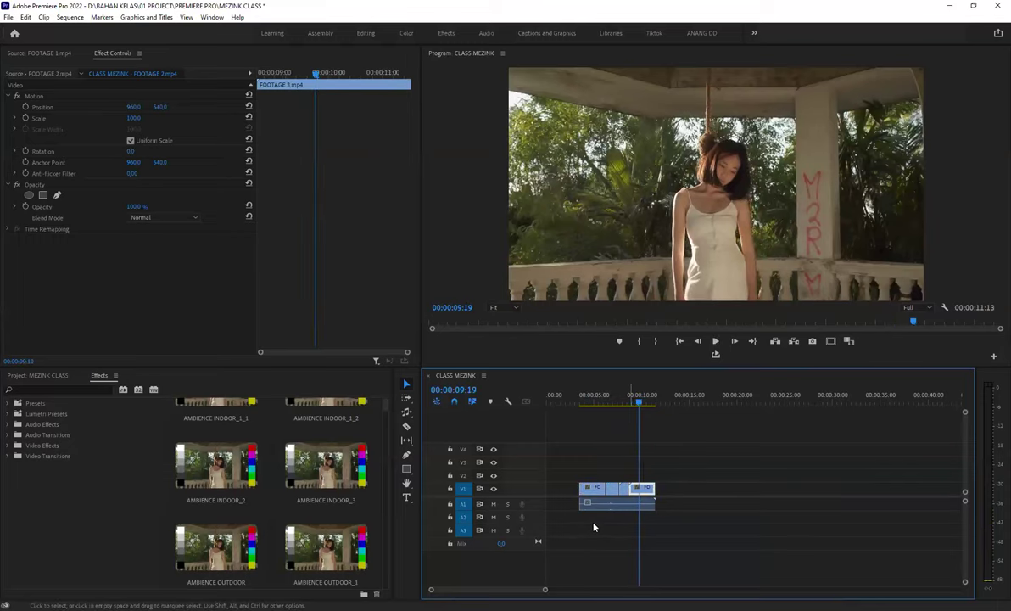
pyautogui.hotkey('ctrl', 'z')
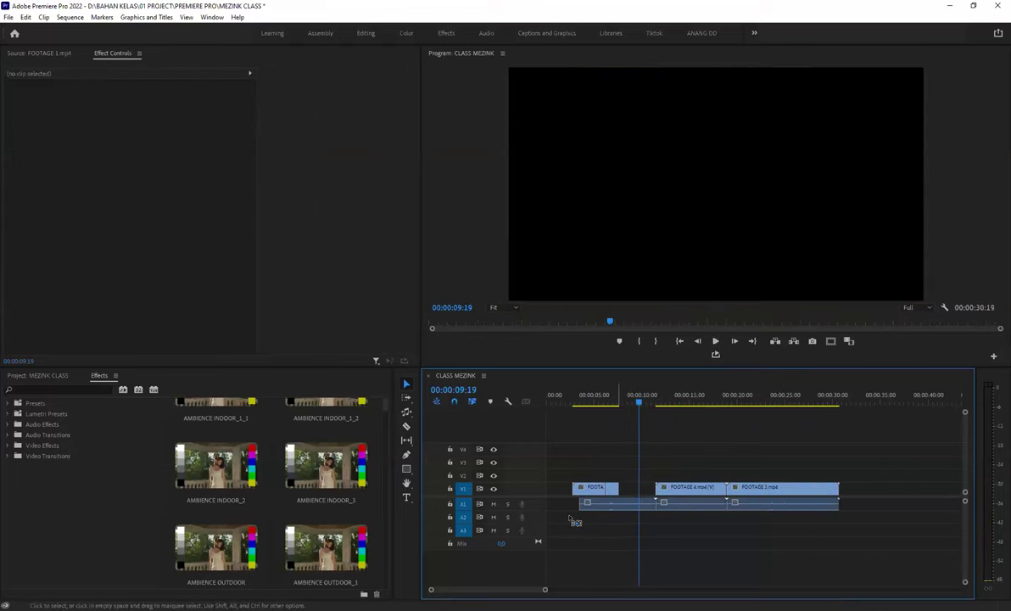
pyautogui.moveTo(576, 522); pyautogui.dragTo(571, 519)
pyautogui.click(613, 537)
# - Zoom out, unlink FOOTAGE 4's video from its audio, and trim its edge
pyautogui.press('-')
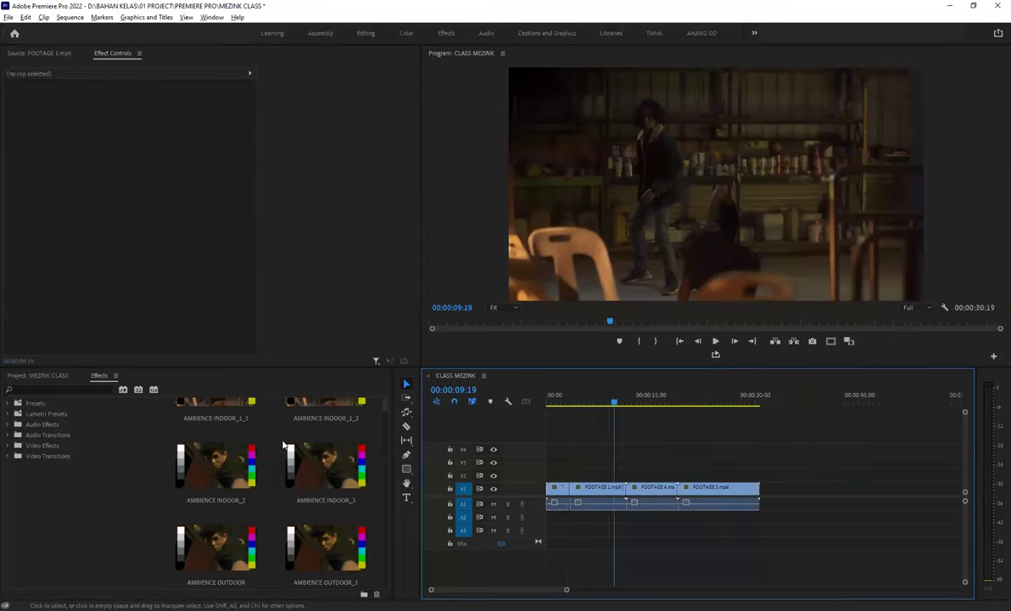
pyautogui.press('-')
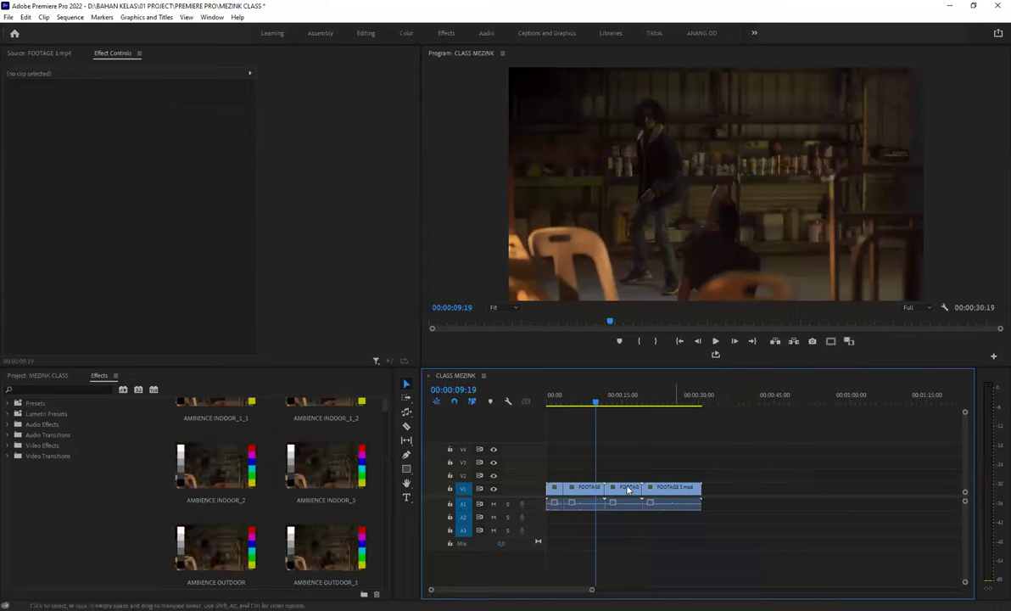
pyautogui.click(624, 488)
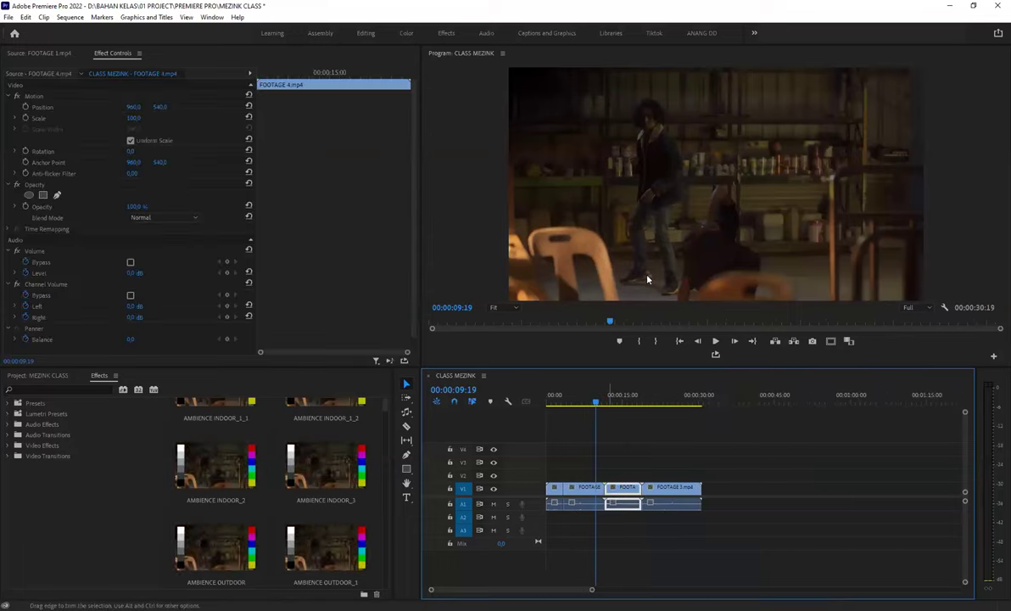
pyautogui.rightClick(620, 503)
pyautogui.press('Return')
pyautogui.moveTo(605, 503)
pyautogui.mouseDown()
pyautogui.moveTo(615, 518)
pyautogui.moveTo(603, 512)
pyautogui.mouseUp()
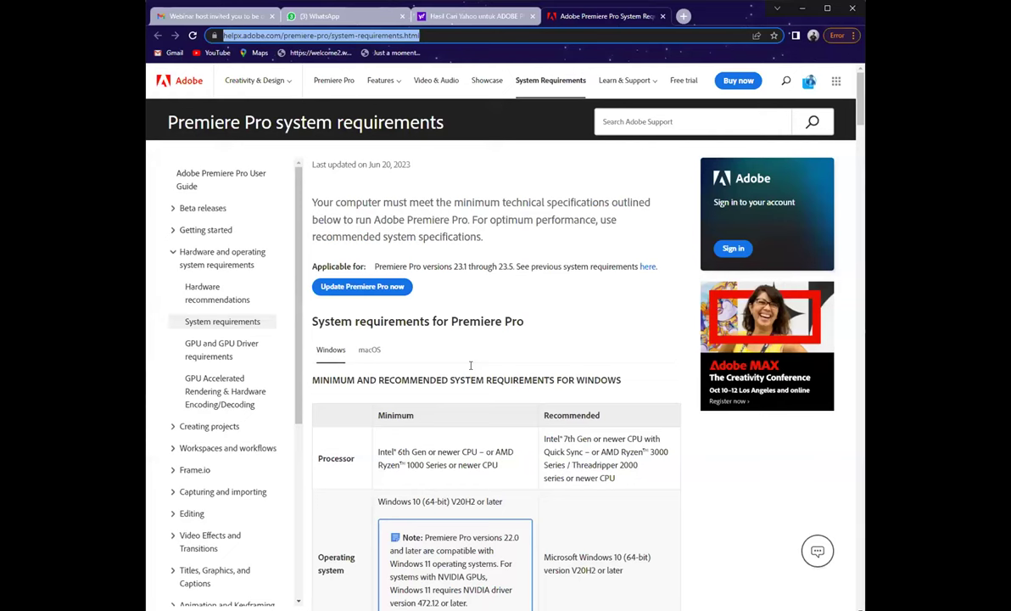
# - Scroll through the Windows minimum and recommended specs table on Adobe's system requirements page
pyautogui.scroll(-2, 497, 339)
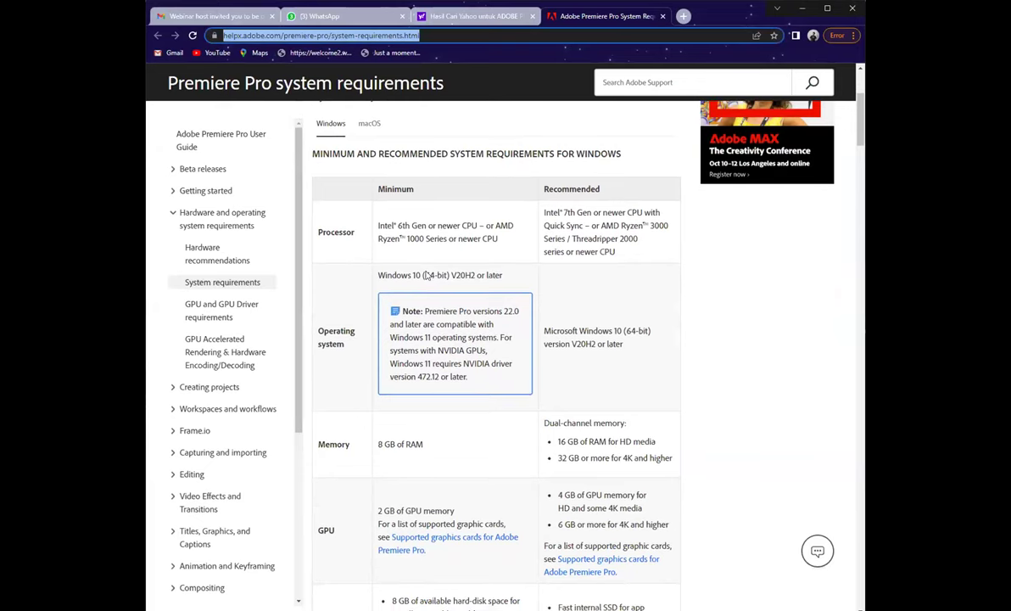
pyautogui.scroll(-1, 428, 325)
pyautogui.scroll(7, 612, 494)
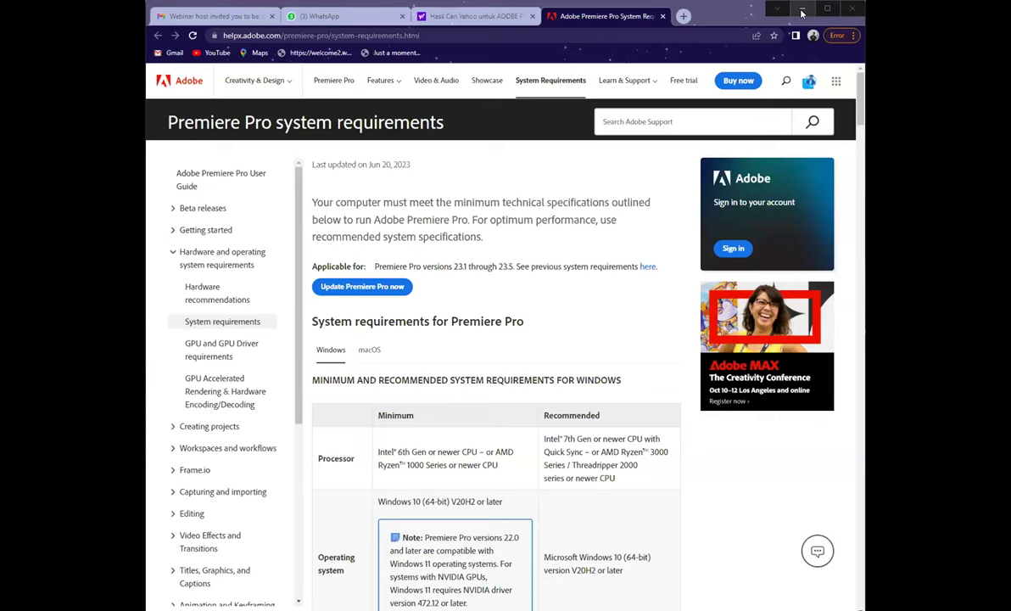
# - Minimize Chrome, zoom the timeline out to show every CLASS MEZINK clip, and deselect
pyautogui.click(472, 34)
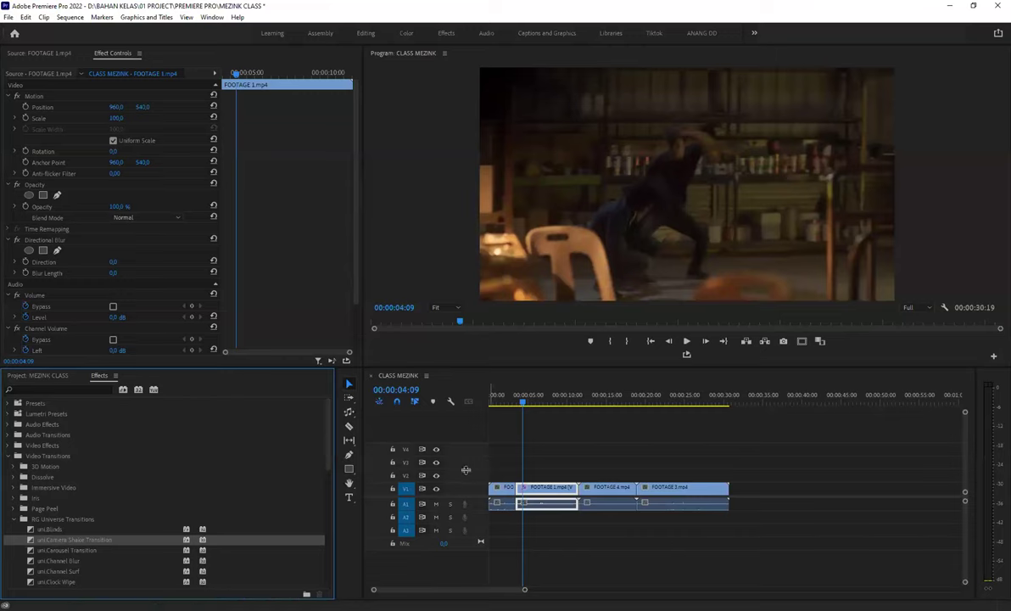
pyautogui.press('-')
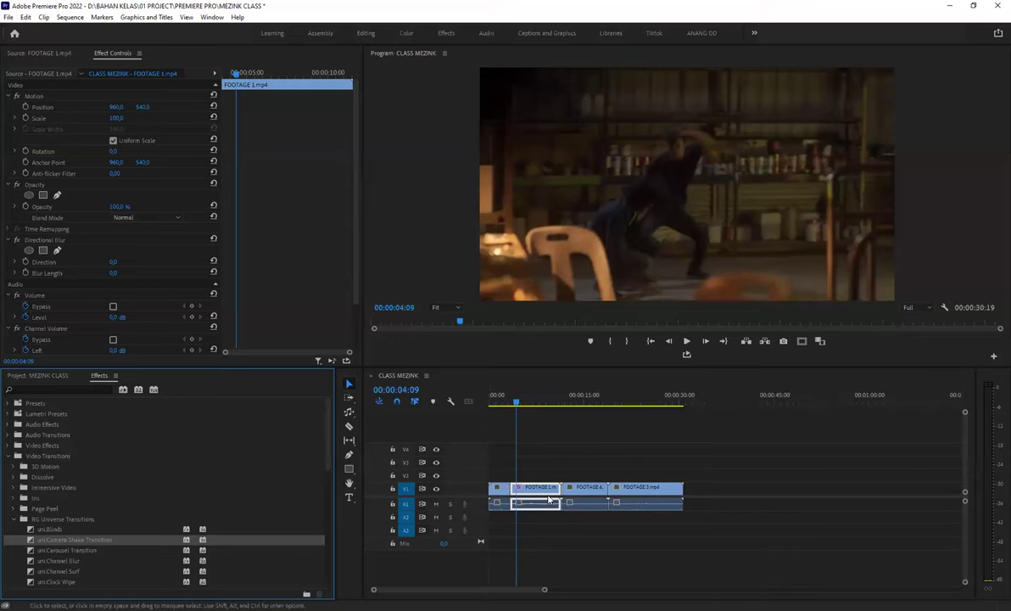
pyautogui.click(396, 357)
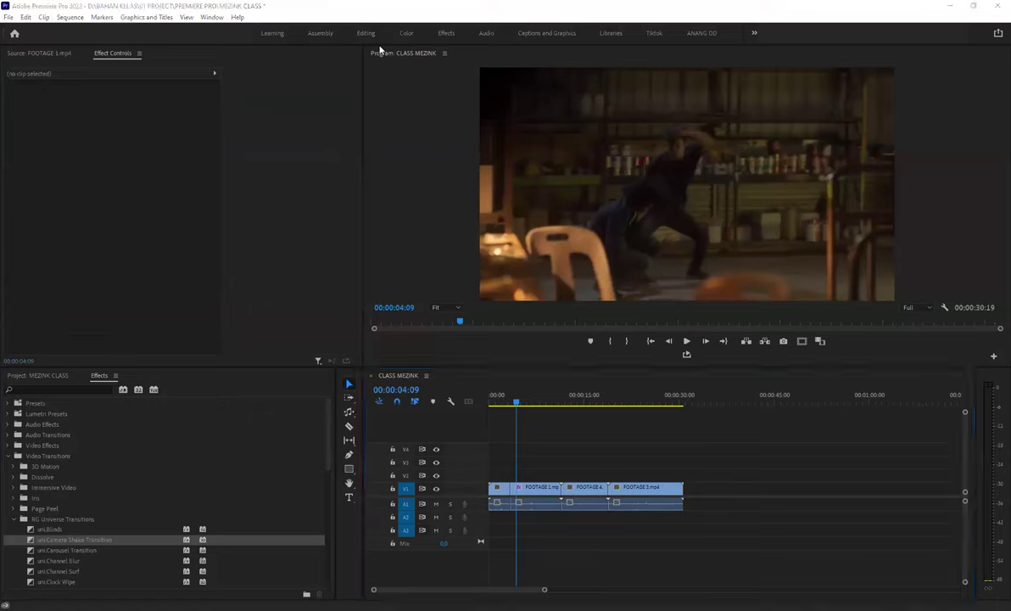
# - Apply the uni.Flicker Cut transition to the start of FOOTAGE 1
pyautogui.scroll(-1, 49, 553)
pyautogui.scroll(-2, 38, 542)
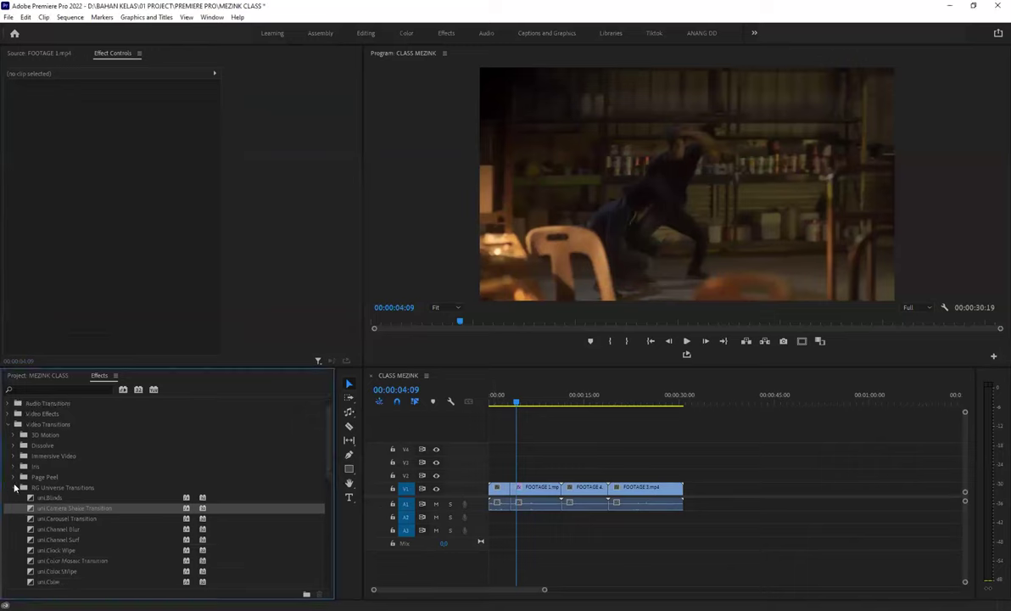
pyautogui.click(15, 487)
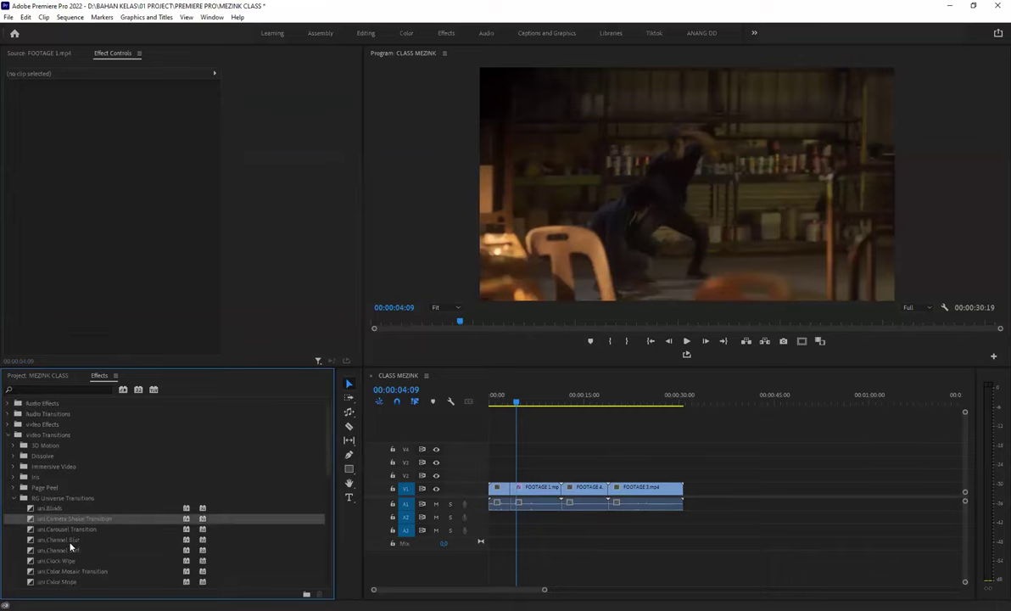
pyautogui.scroll(-2, 72, 545)
pyautogui.scroll(-2, 91, 540)
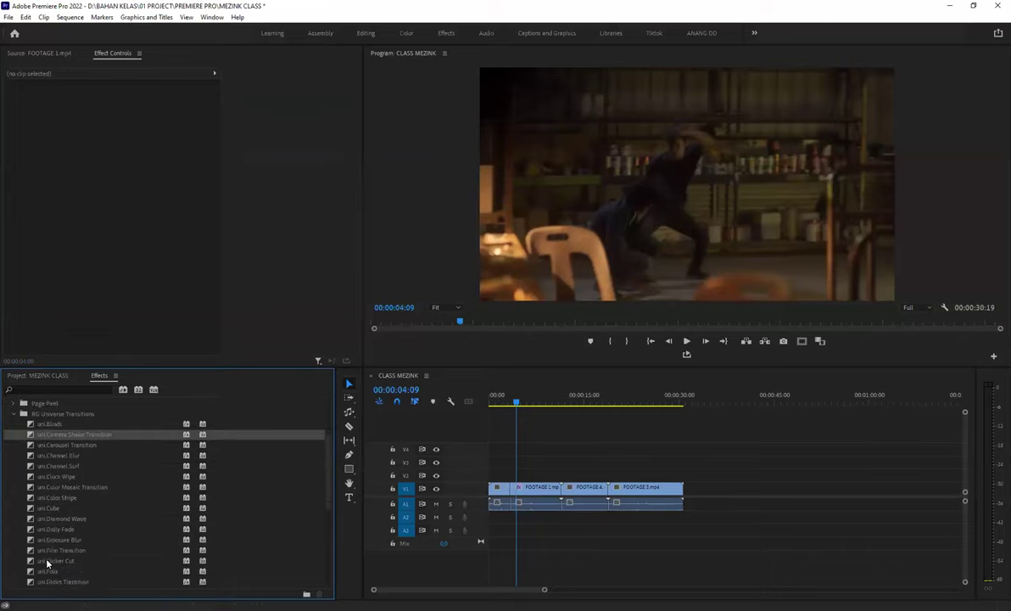
pyautogui.scroll(-1, 44, 524)
pyautogui.scroll(-1, 40, 518)
pyautogui.scroll(-2, 62, 557)
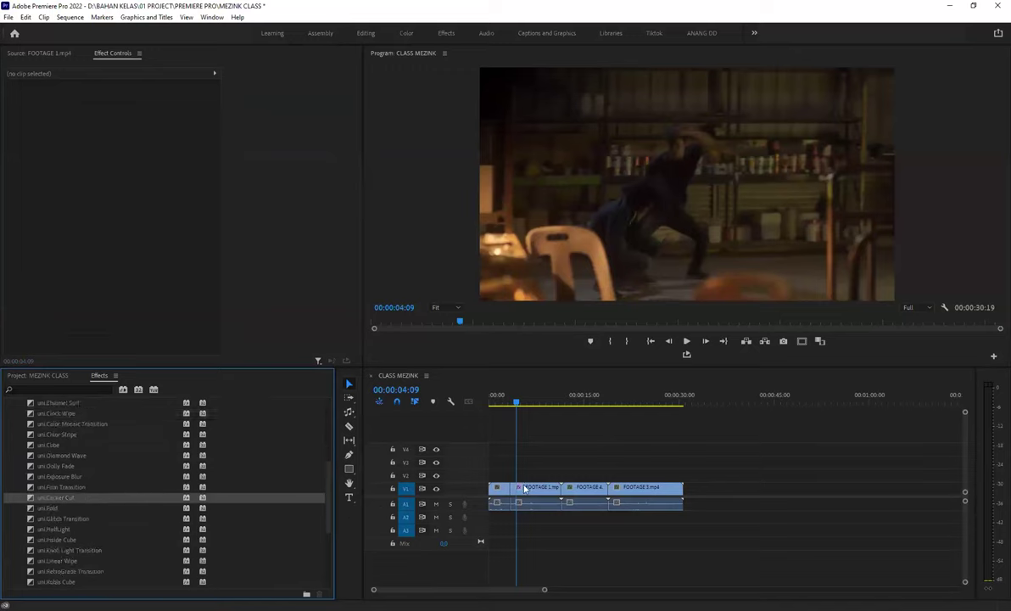
pyautogui.moveTo(45, 503); pyautogui.dragTo(507, 489)
# - Collapse the Video Transitions group and expand the Video Effects categories
pyautogui.scroll(-1, 54, 568)
pyautogui.scroll(-2, 54, 572)
pyautogui.scroll(-2, 53, 575)
pyautogui.scroll(5, 52, 572)
pyautogui.scroll(5, 51, 556)
pyautogui.scroll(3, 51, 551)
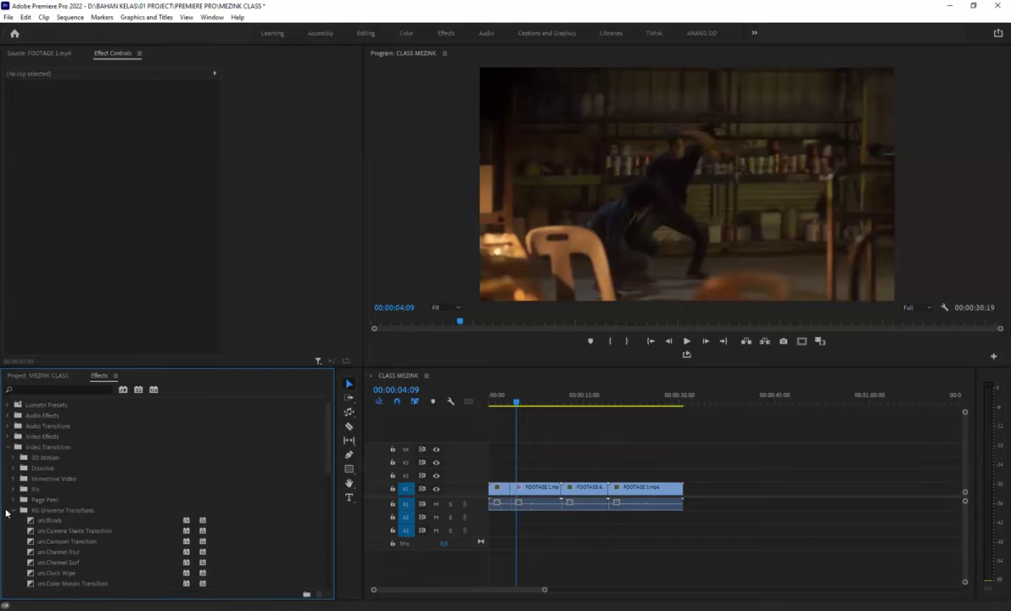
pyautogui.click(10, 422)
pyautogui.click(7, 444)
pyautogui.scroll(-1, 38, 519)
pyautogui.scroll(-1, 22, 523)
# - Apply uni.Chromatic Aberration from RG Universe Distort to the FOOTAGE 1 clip
pyautogui.scroll(-1, 20, 530)
pyautogui.scroll(-1, 19, 543)
pyautogui.scroll(-1, 16, 561)
pyautogui.click(14, 561)
pyautogui.click(50, 572)
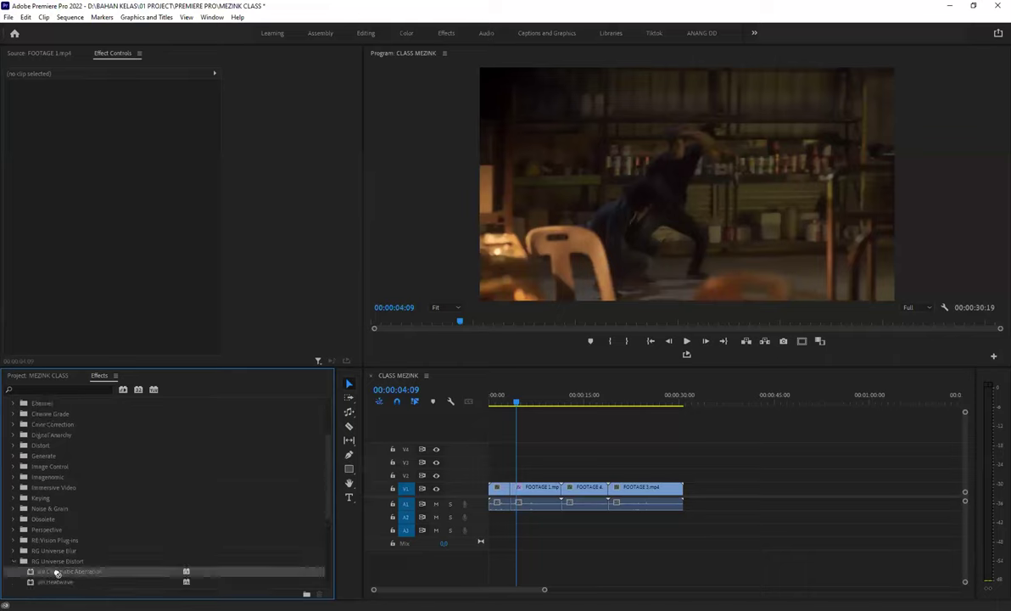
pyautogui.moveTo(544, 515); pyautogui.dragTo(753, 84)
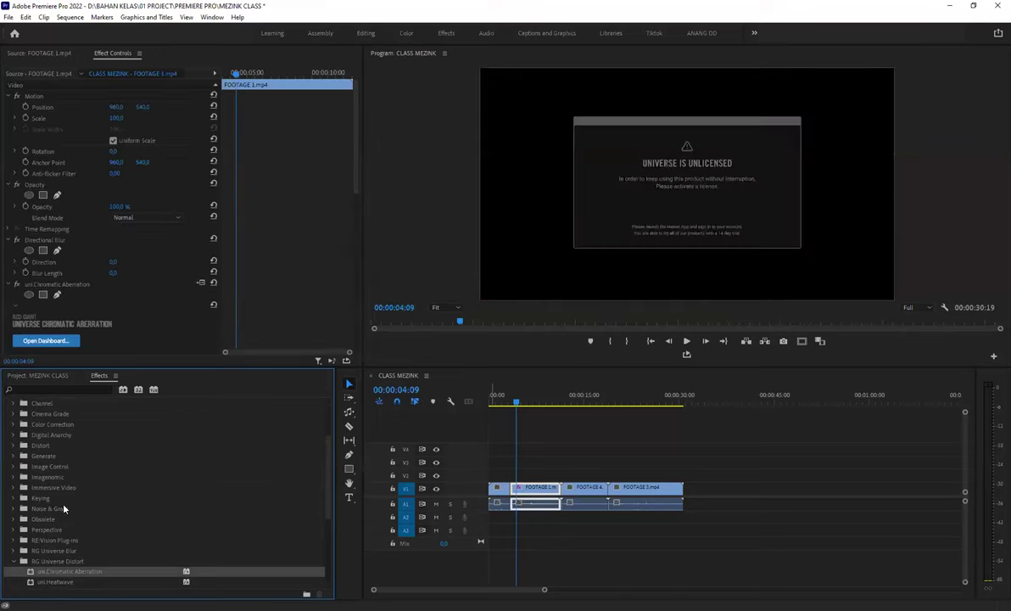
# - Collapse RG Universe Distort and scroll down to the Video Transitions folder
pyautogui.scroll(-3, 37, 568)
pyautogui.scroll(-2, 20, 494)
pyautogui.click(13, 505)
pyautogui.scroll(-3, 20, 509)
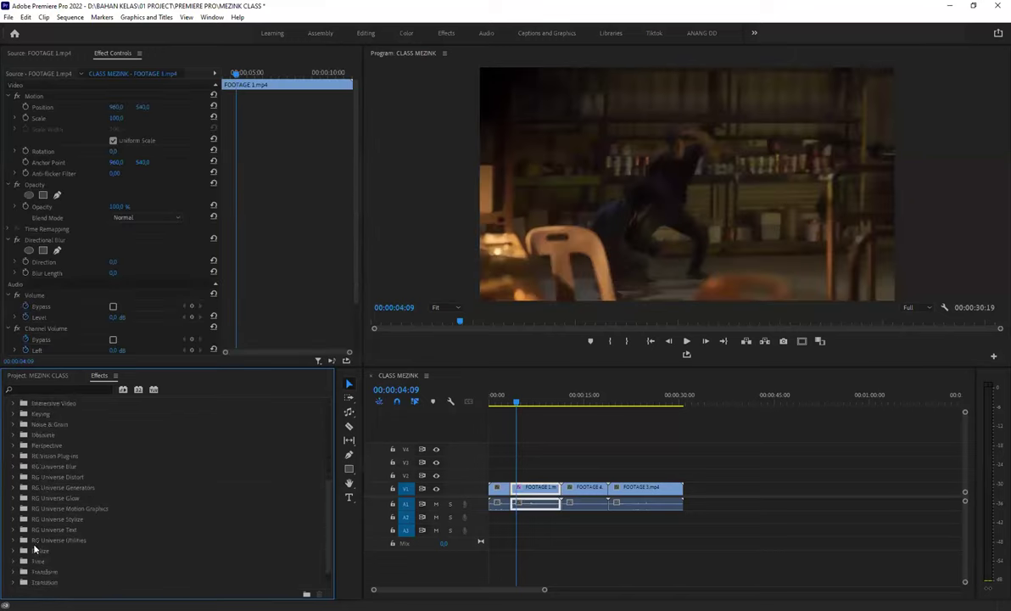
pyautogui.scroll(-3, 21, 534)
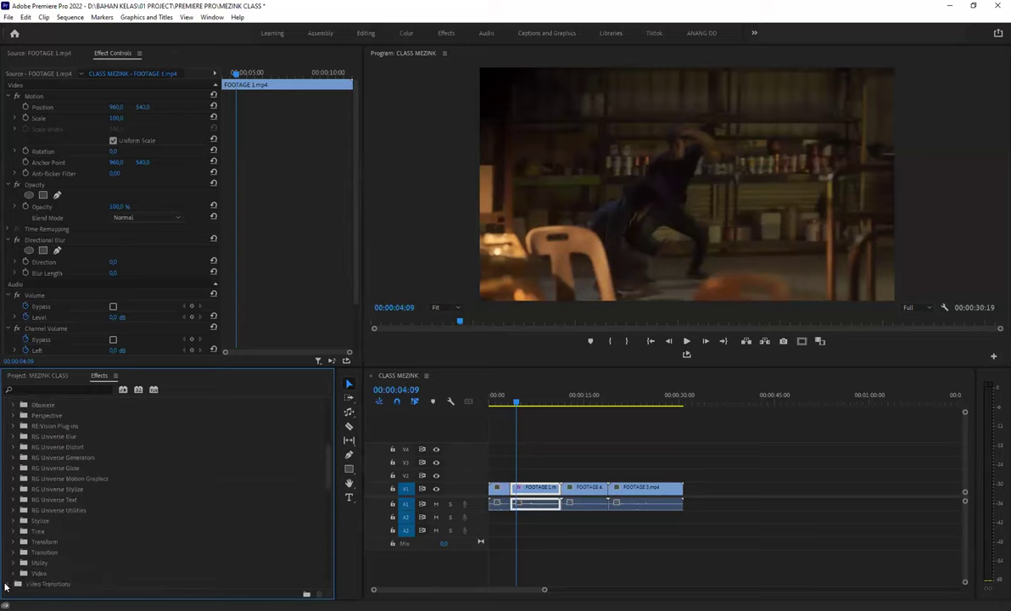
# - Apply the uni.Clock Wipe transition to the start of FOOTAGE 1
pyautogui.click(9, 584)
pyautogui.scroll(-3, 51, 568)
pyautogui.scroll(-1, 51, 568)
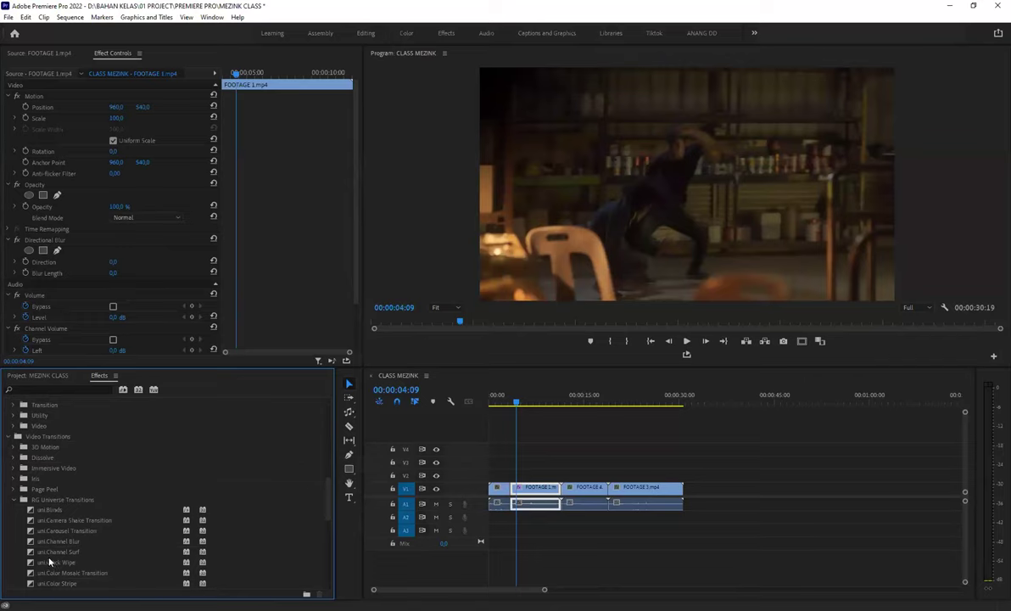
pyautogui.moveTo(51, 567); pyautogui.dragTo(512, 489)
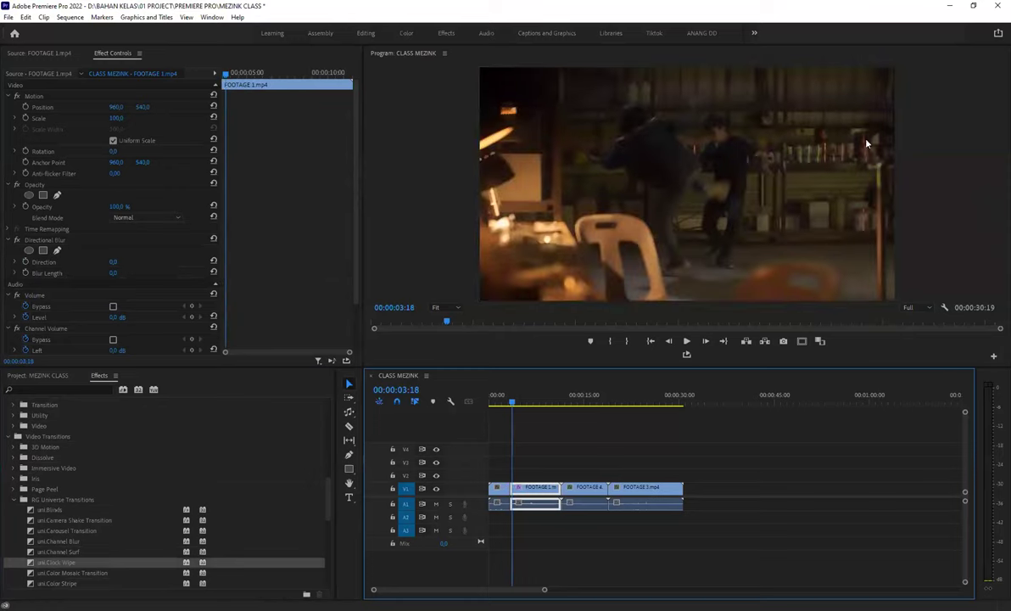
# - Deselect the clip, move the playhead back a few frames, and zoom the timeline in
pyautogui.click(554, 447)
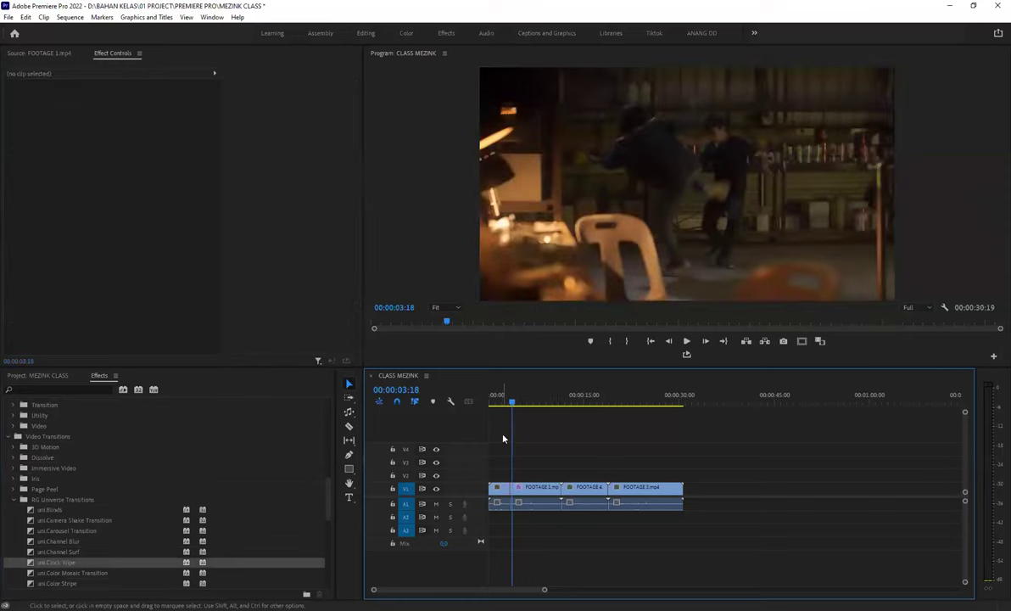
pyautogui.click(510, 405)
pyautogui.moveTo(510, 404); pyautogui.dragTo(507, 405)
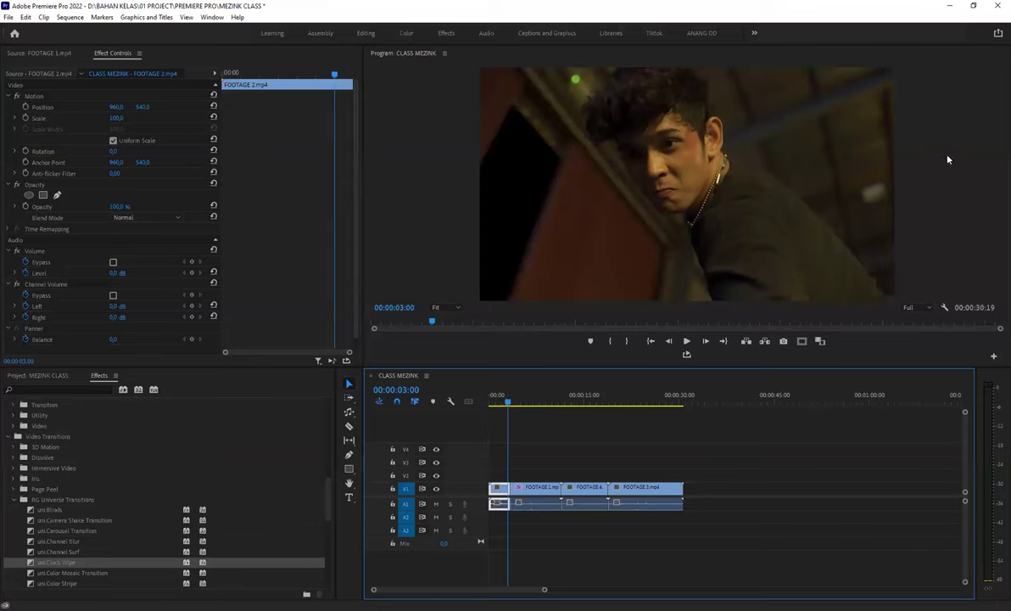
pyautogui.click(527, 436)
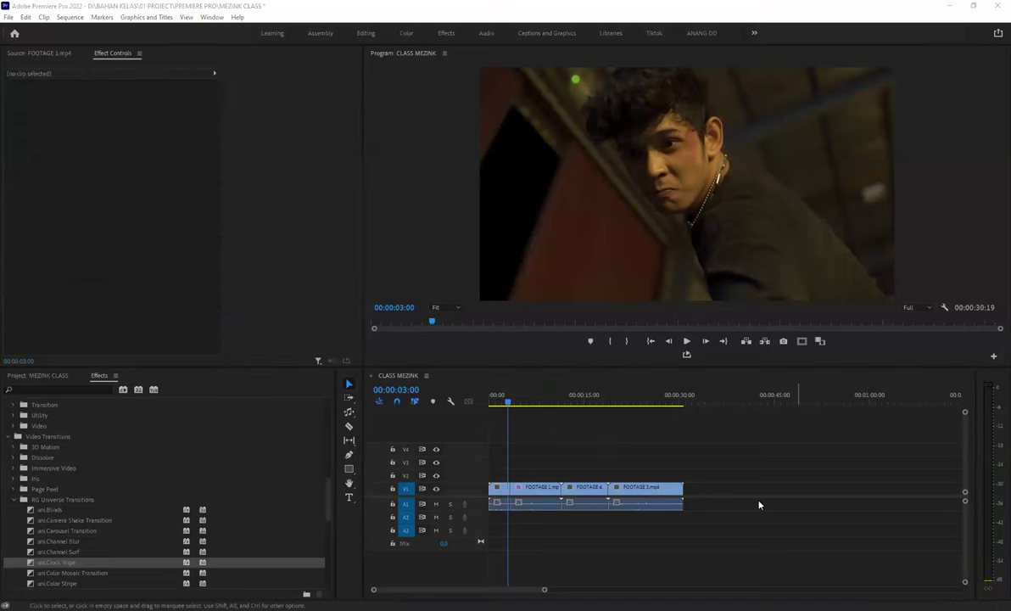
pyautogui.click(624, 518)
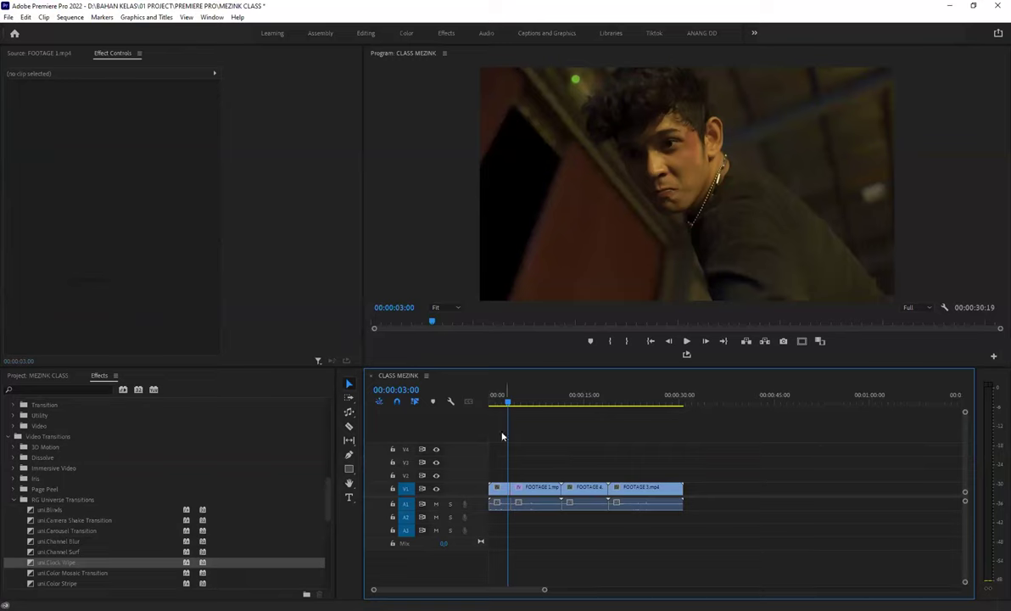
pyautogui.scroll(1, 504, 467)
pyautogui.scroll(3, 507, 473)
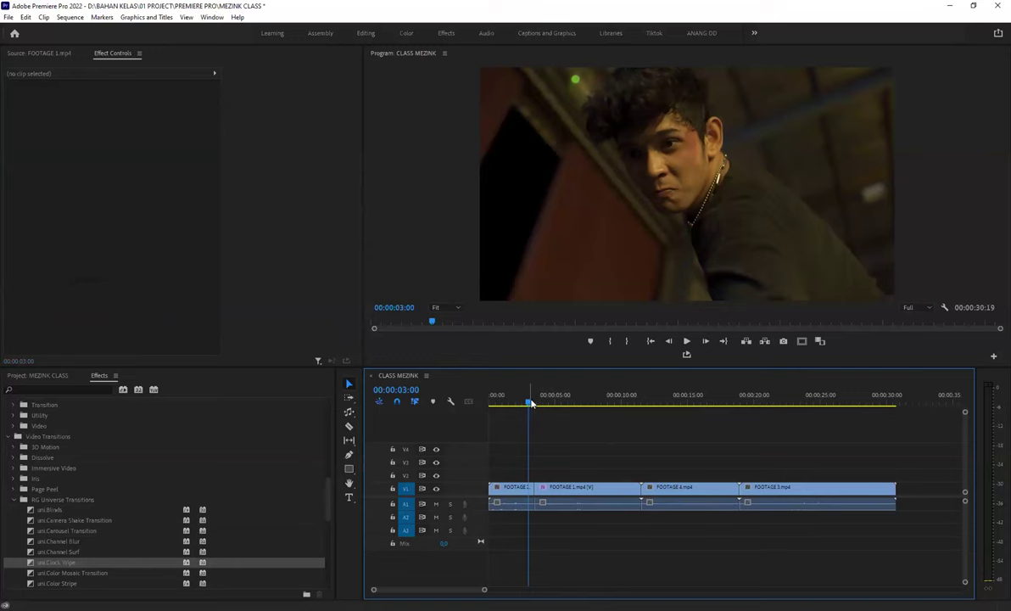
# - Place the playhead near 00:00:02:18 in the first clip and review playback
pyautogui.click(531, 402)
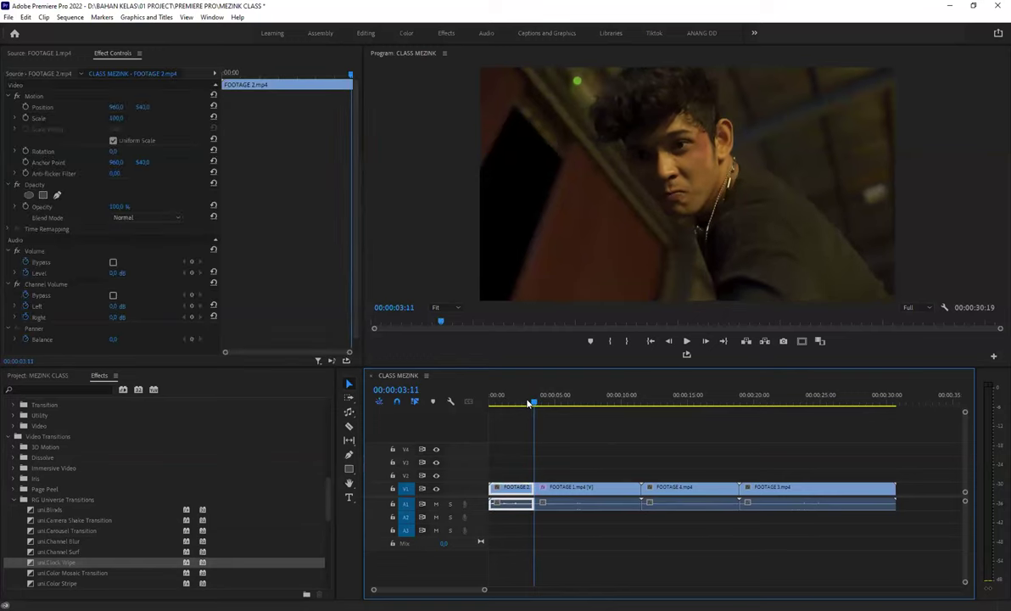
pyautogui.press('Down')
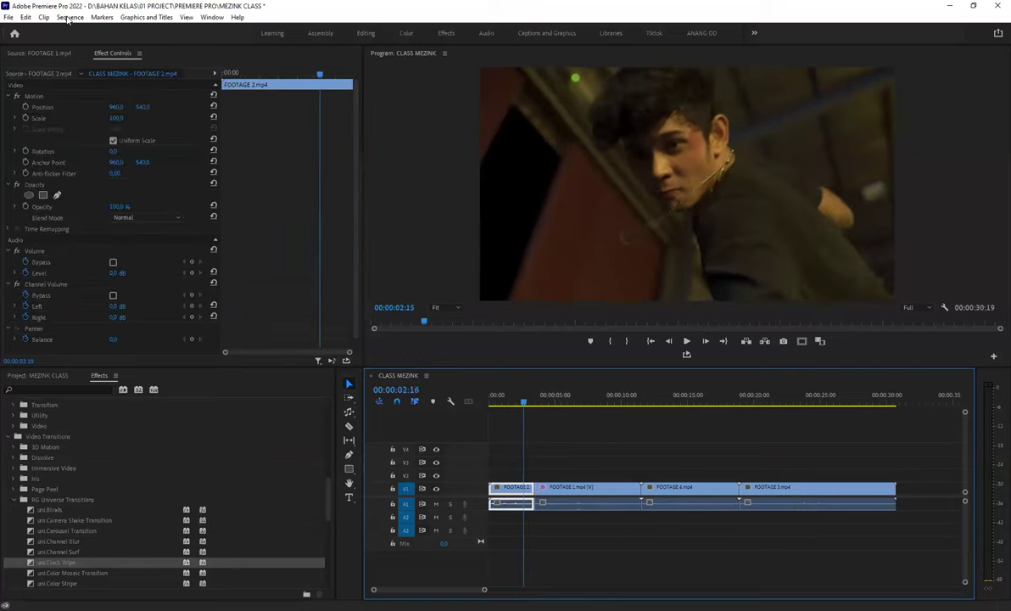
pyautogui.click(69, 17)
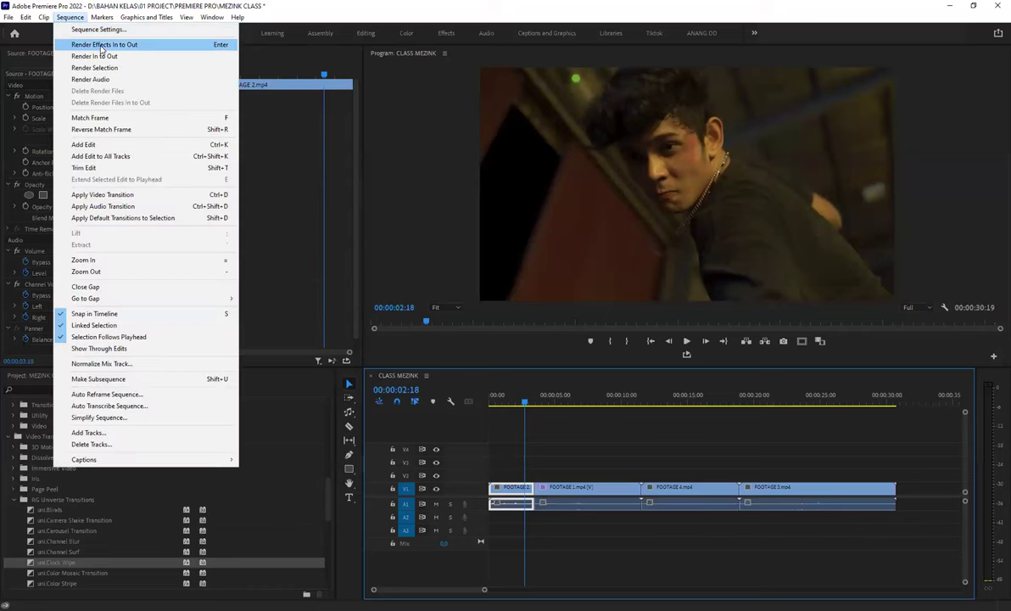
pyautogui.click(523, 432)
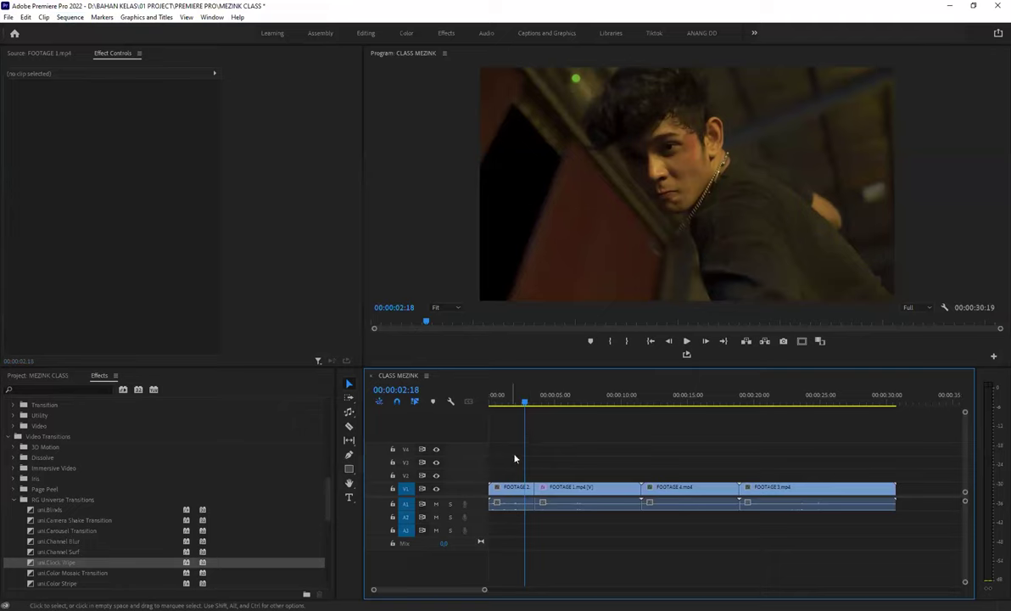
pyautogui.click(524, 408)
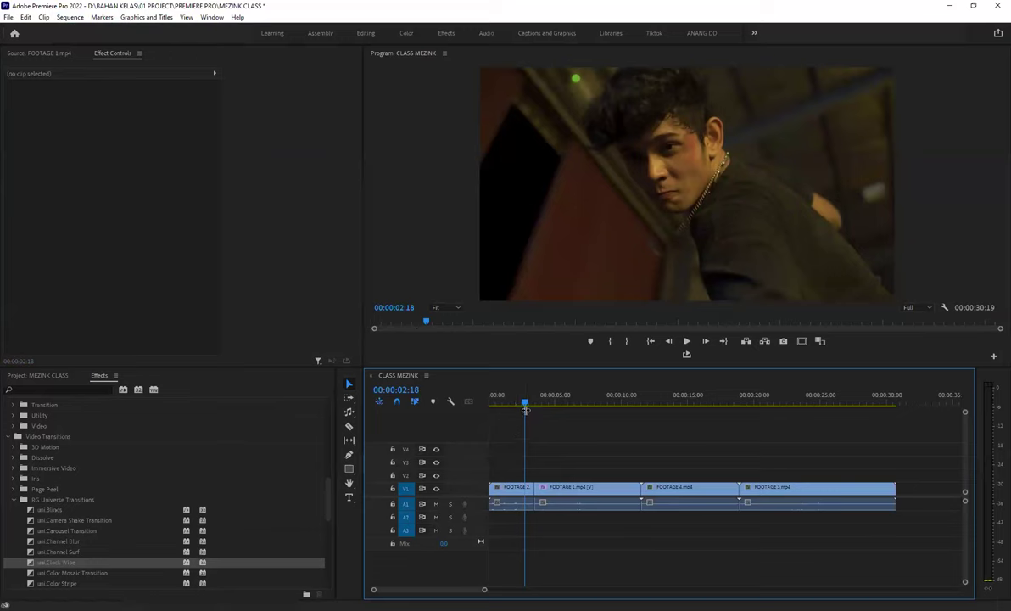
pyautogui.click(523, 404)
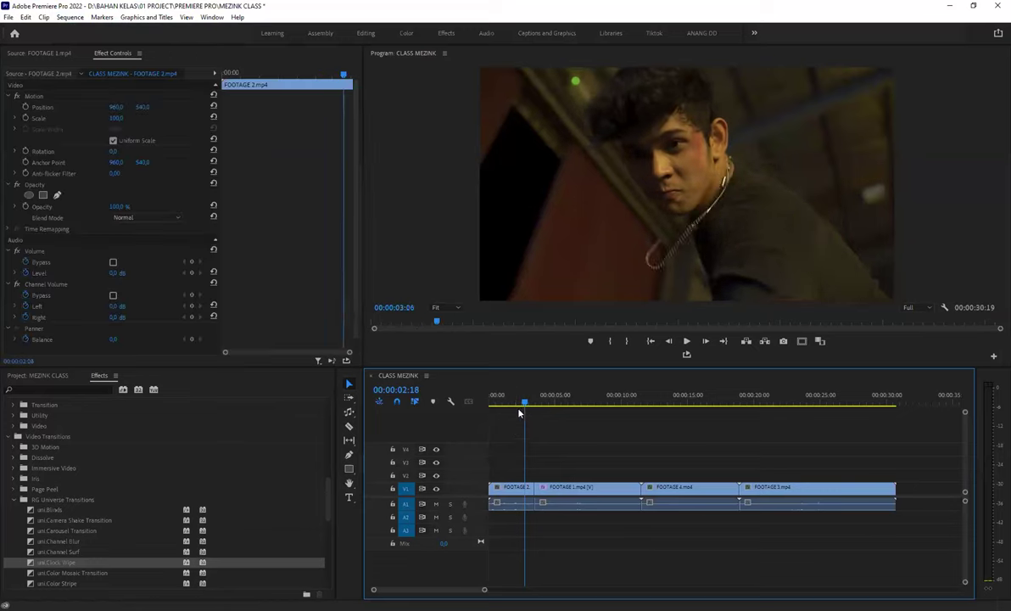
pyautogui.press('space')
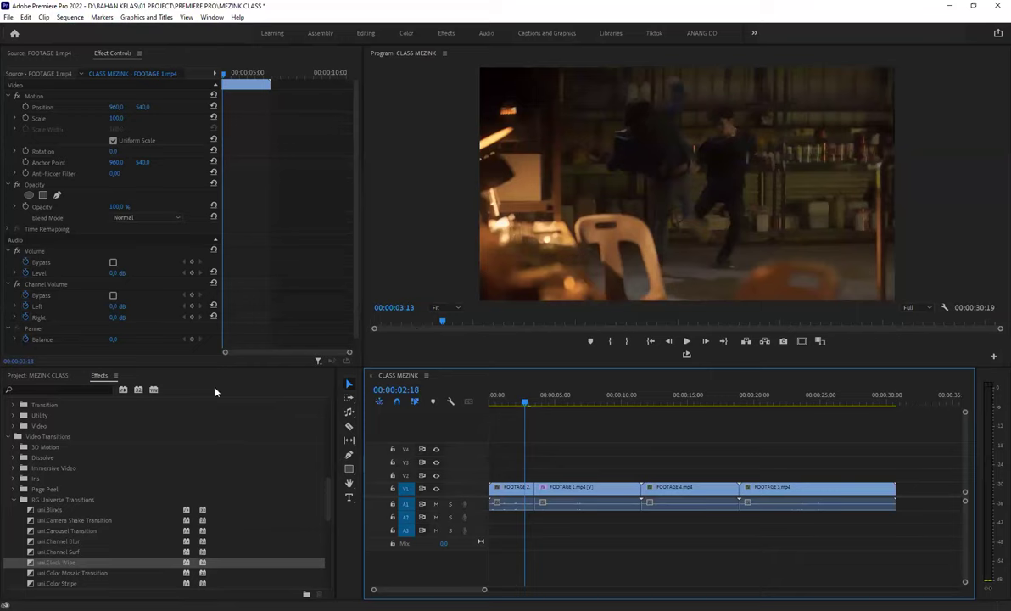
pyautogui.press('space')
pyautogui.press('j')
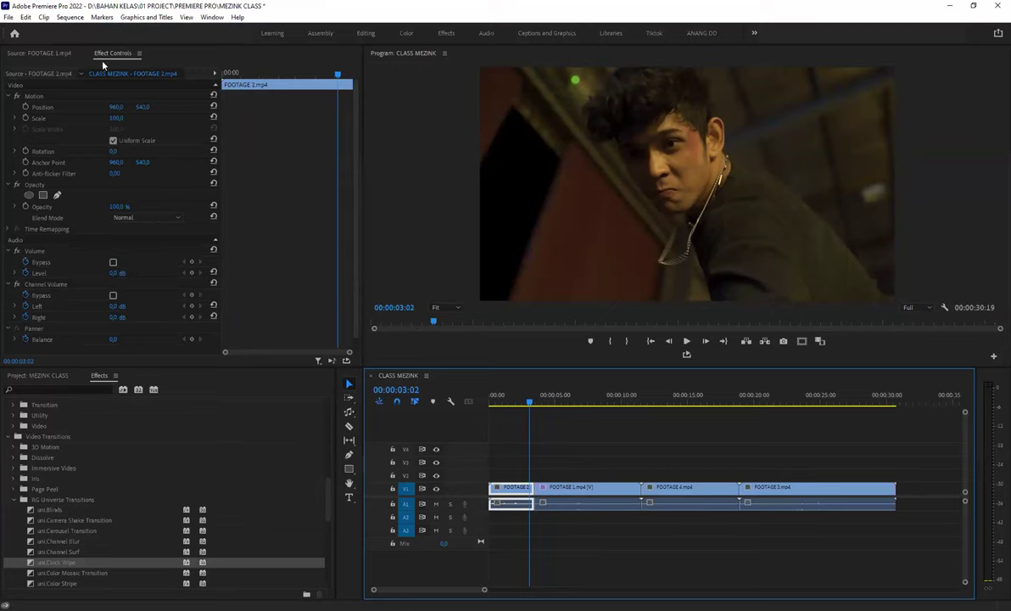
# - Render In to Out previews and play the rendered sequence from the start
pyautogui.click(69, 17)
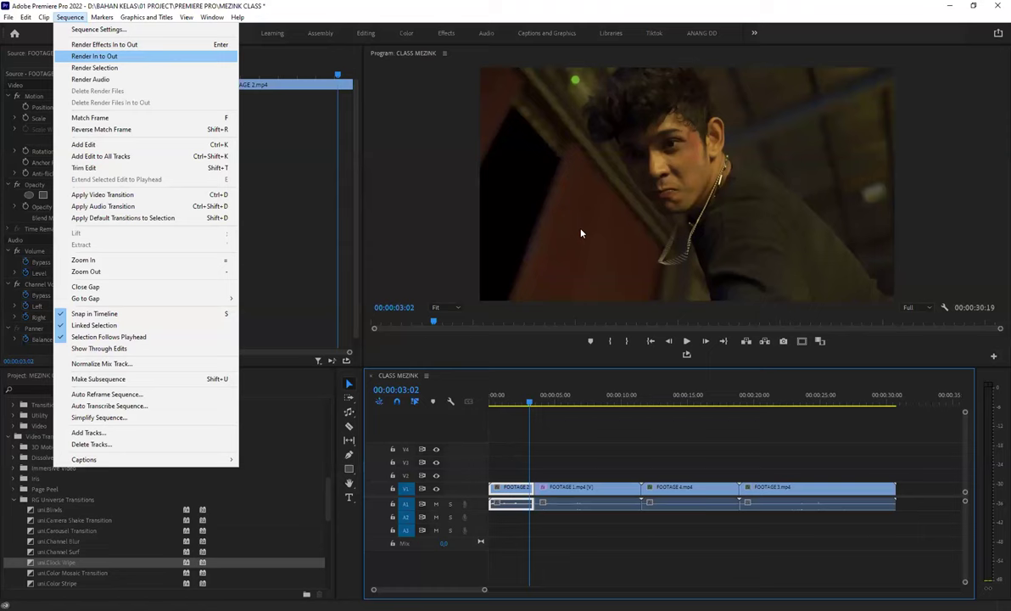
pyautogui.press('Return')
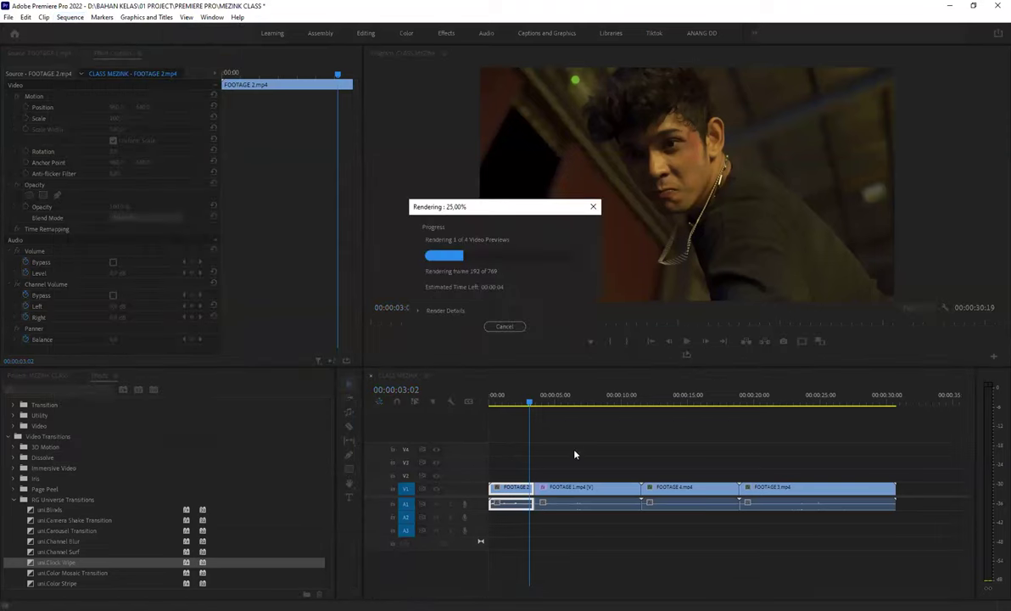
pyautogui.click(619, 429)
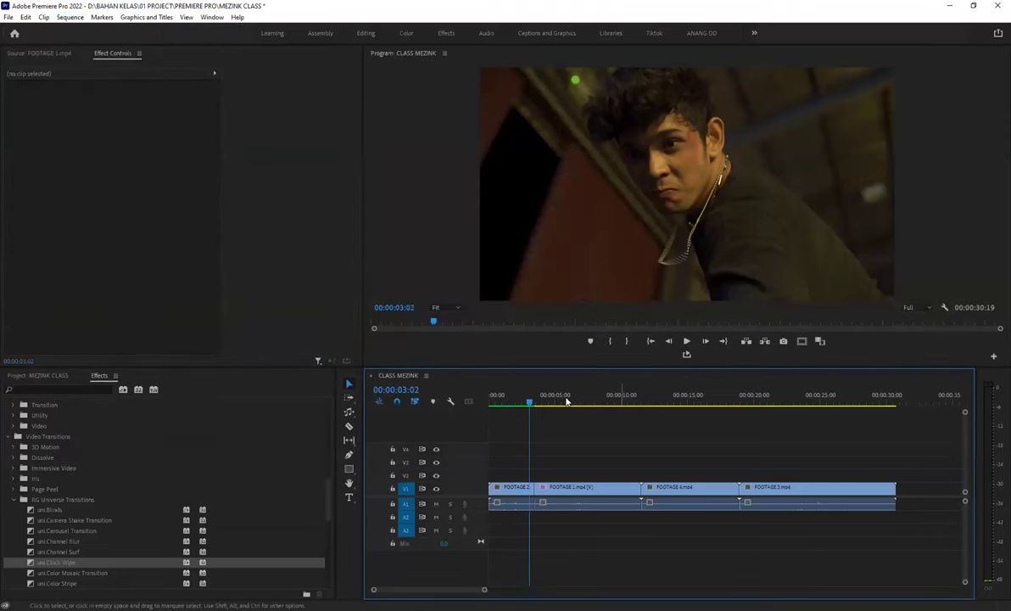
pyautogui.click(577, 396)
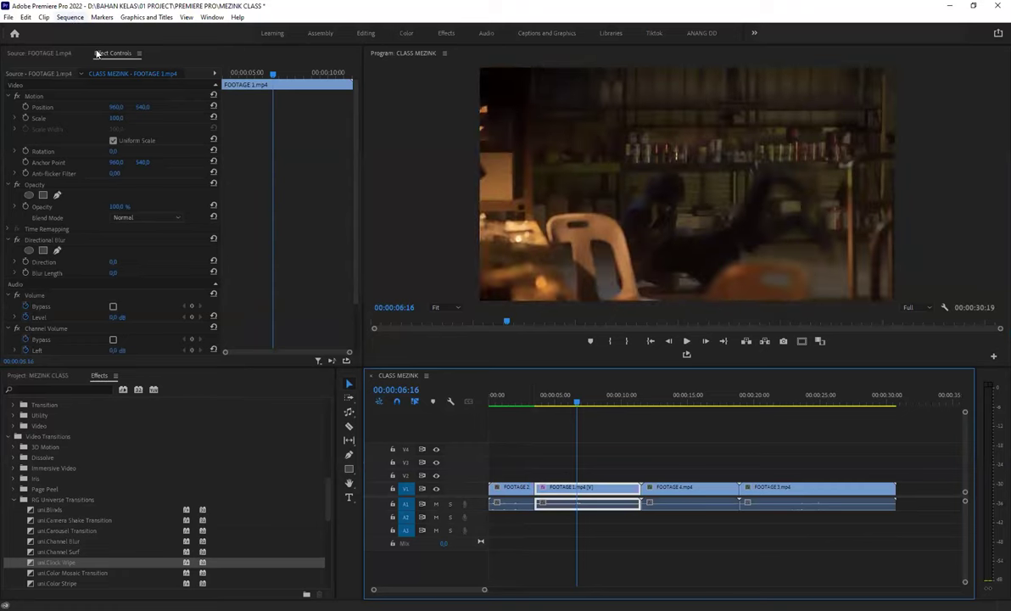
pyautogui.hotkey('alt', 's')
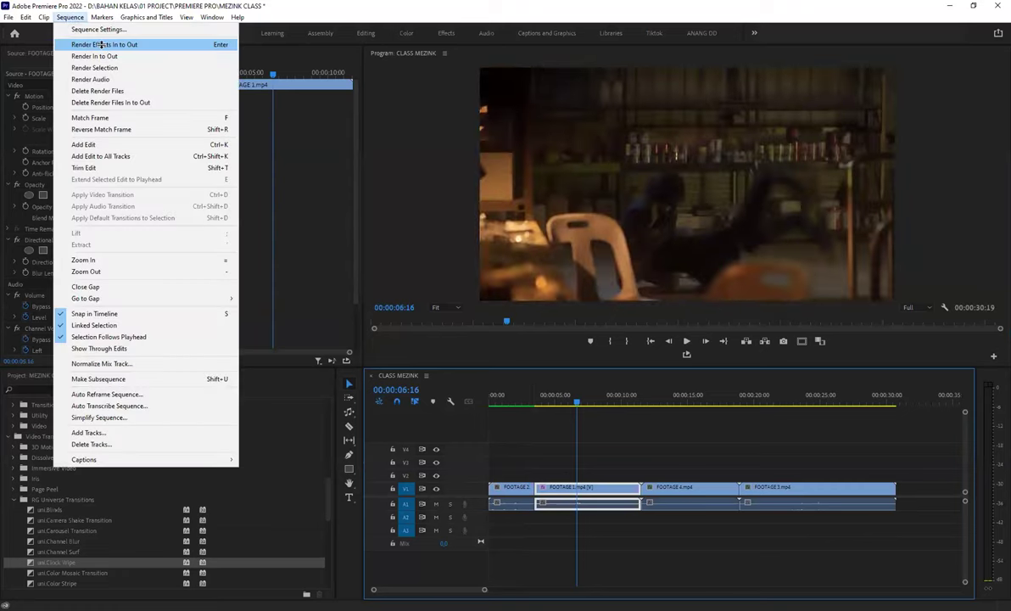
pyautogui.press('Return')
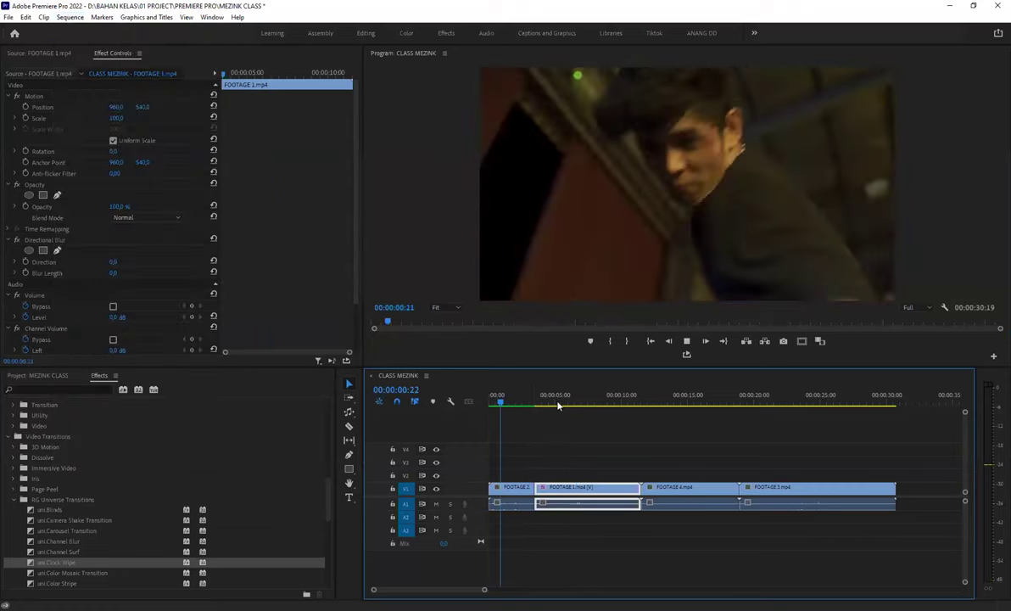
pyautogui.press('space')
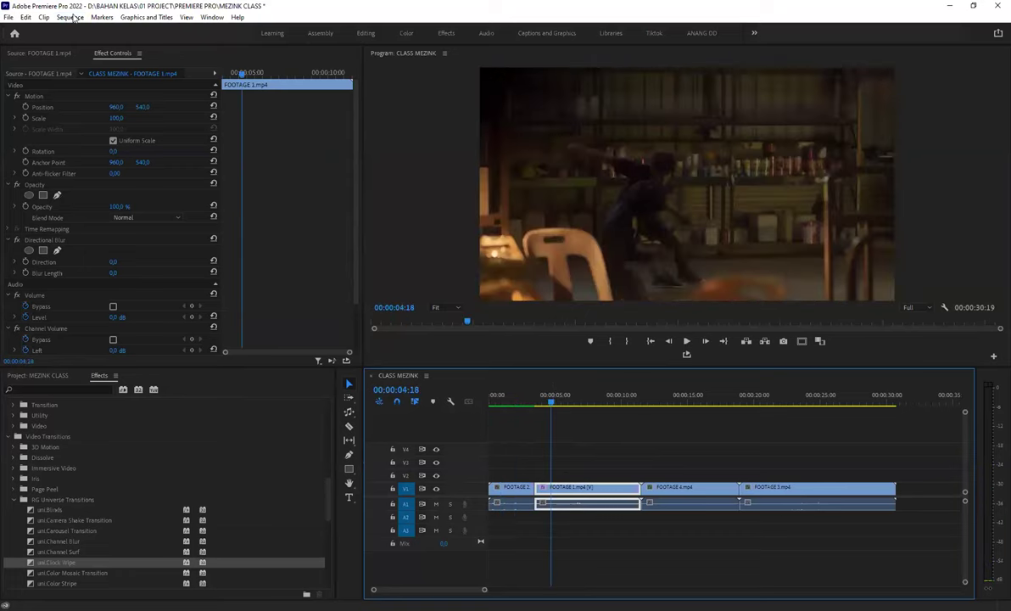
# - Render the remaining unrendered part of the sequence
pyautogui.hotkey('alt', 's')
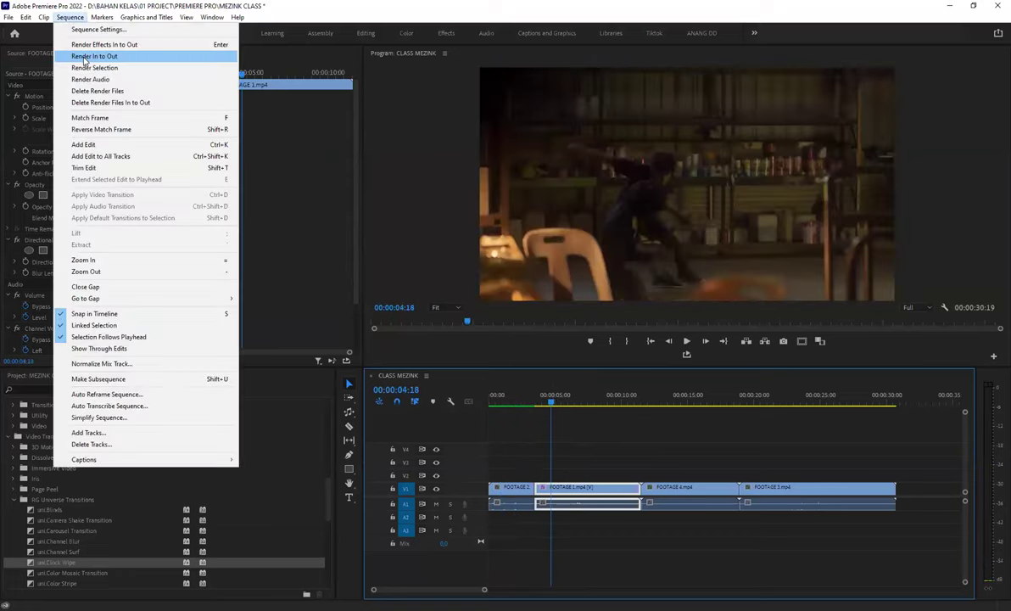
pyautogui.press('Return')
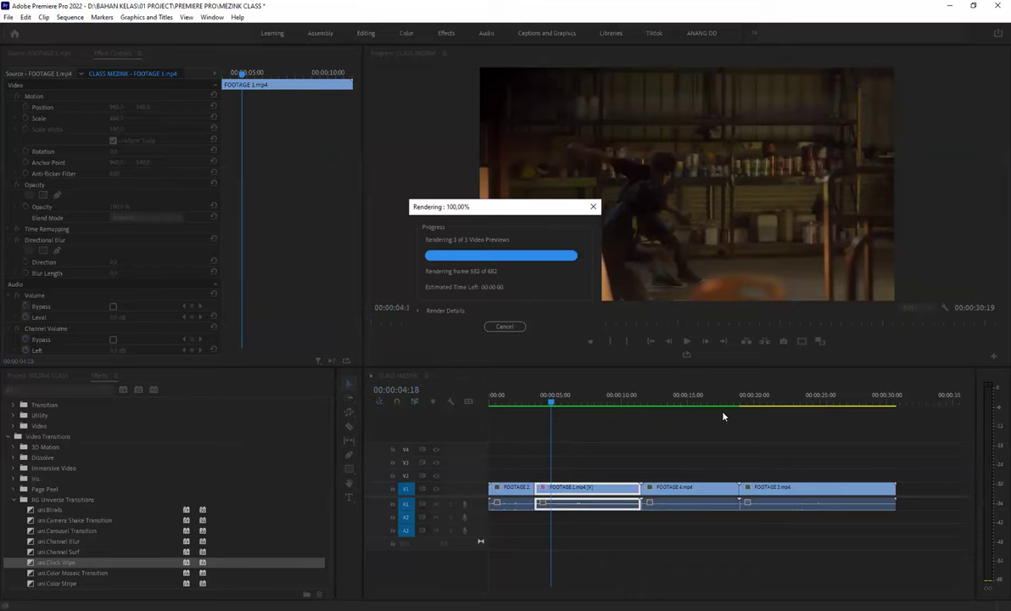
pyautogui.press('space')
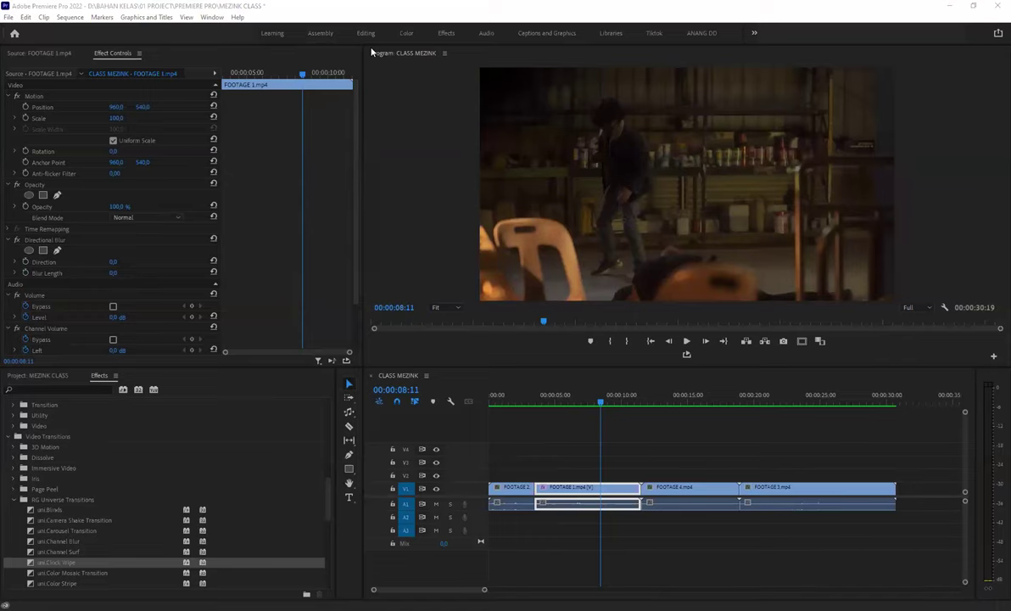
# - Search for 'LUMETRI COLO', apply Lumetri Color to FOOTAGE 1, and expand Basic Correction
pyautogui.click(525, 435)
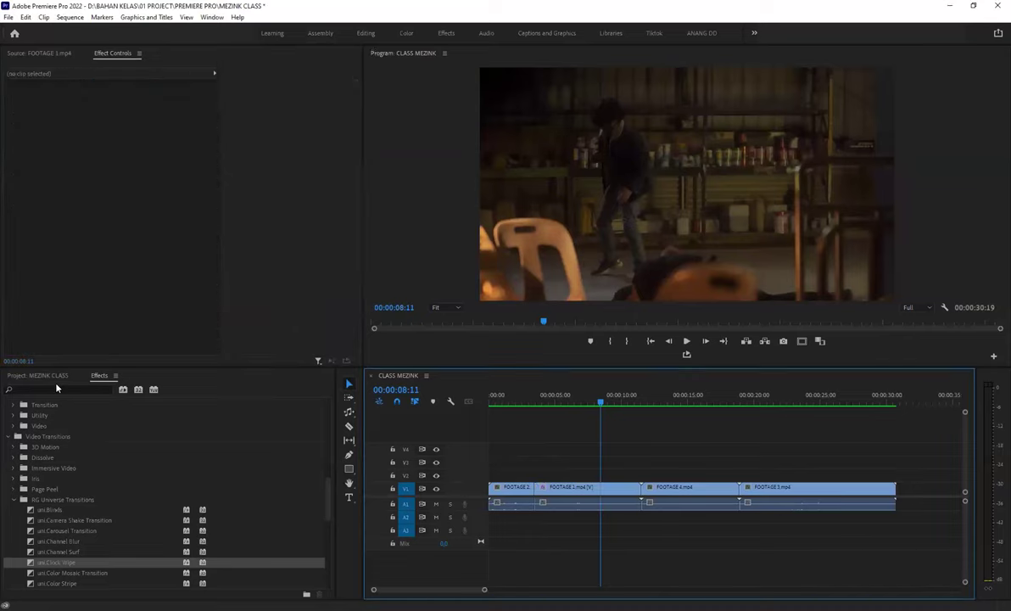
pyautogui.click(57, 388)
pyautogui.write('LU')
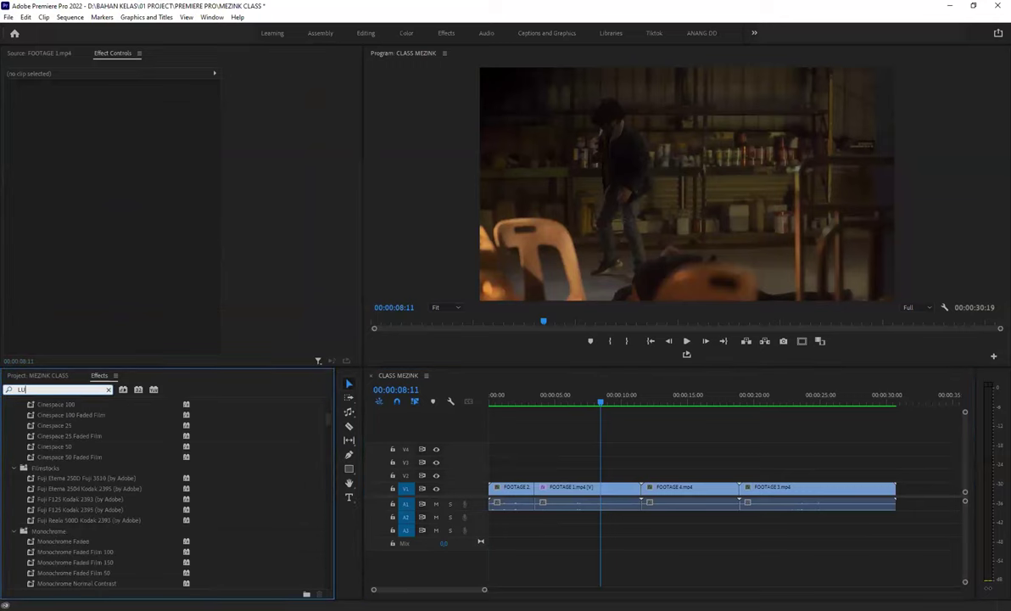
pyautogui.write('METRI COLO')
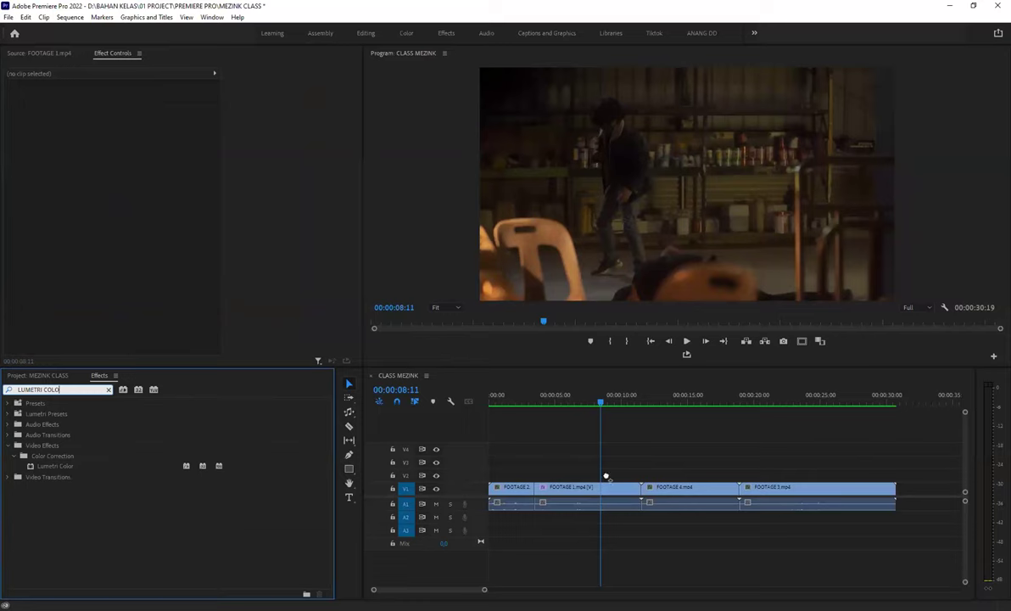
pyautogui.moveTo(55, 466); pyautogui.dragTo(594, 487)
pyautogui.scroll(-1, 265, 280)
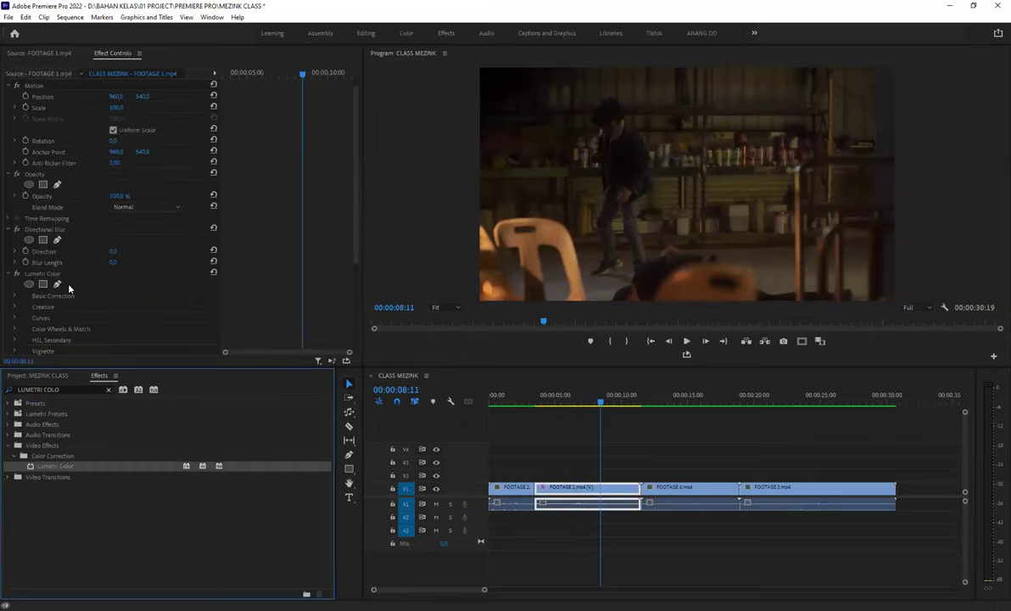
pyautogui.click(15, 296)
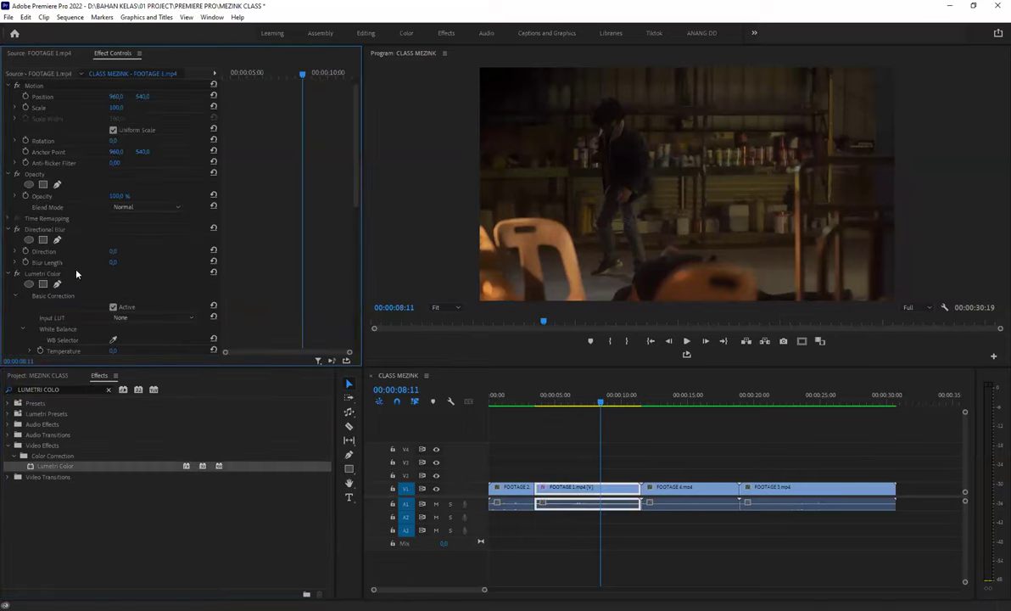
pyautogui.scroll(-2, 75, 274)
# - Set Temperature to 50, then drag it warmer toward 57
pyautogui.click(136, 243)
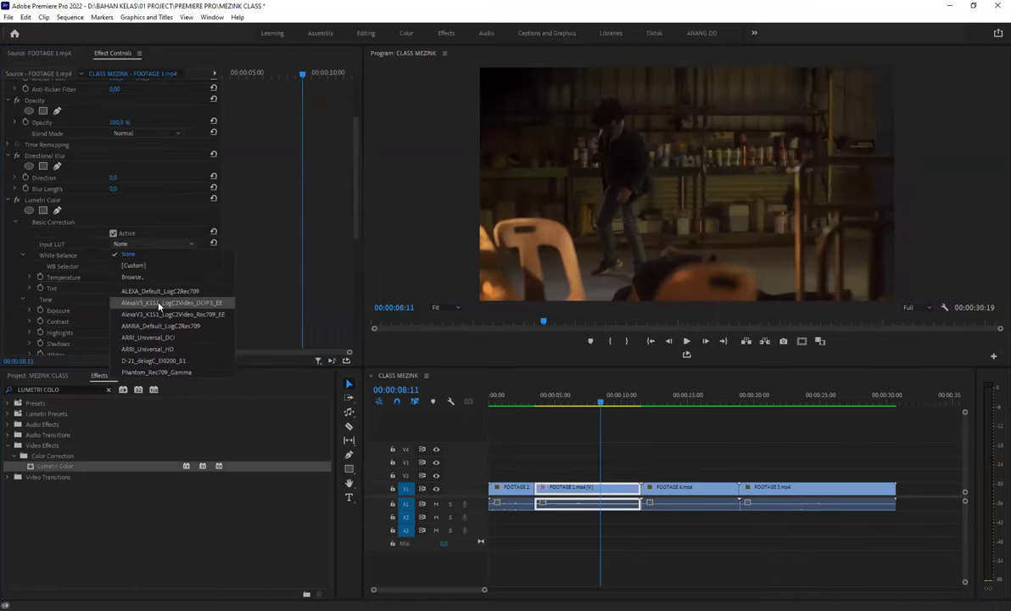
pyautogui.scroll(-1, 140, 283)
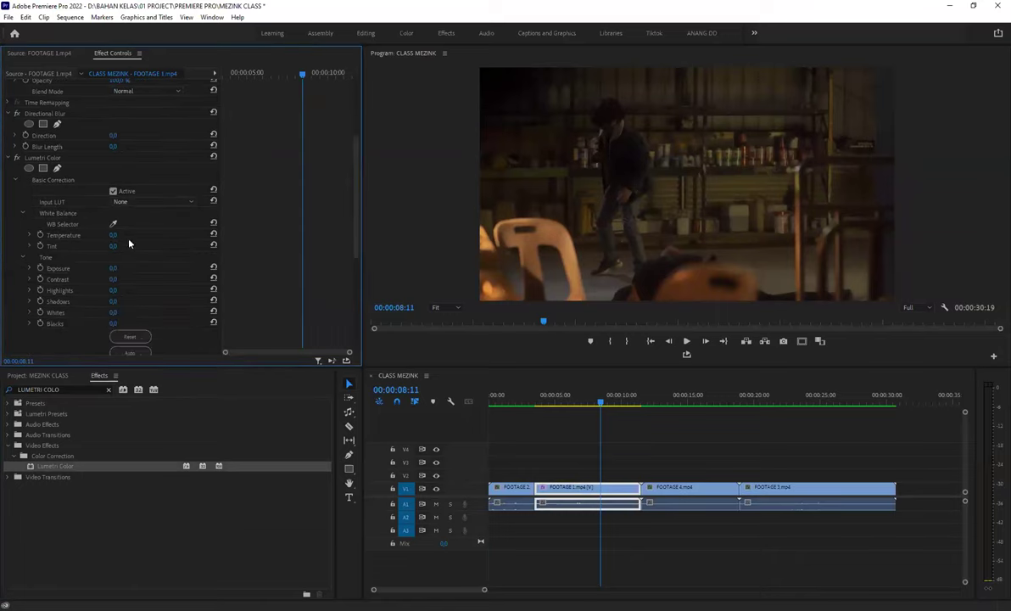
pyautogui.scroll(-2, 122, 208)
pyautogui.click(113, 161)
pyautogui.write('50')
pyautogui.press('Return')
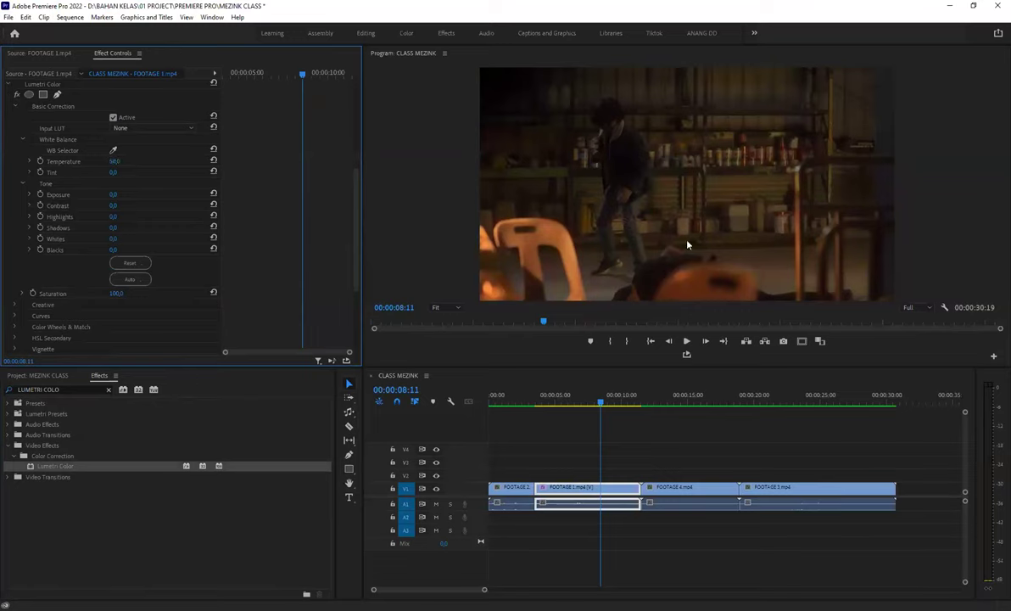
pyautogui.moveTo(112, 161); pyautogui.dragTo(103, 182)
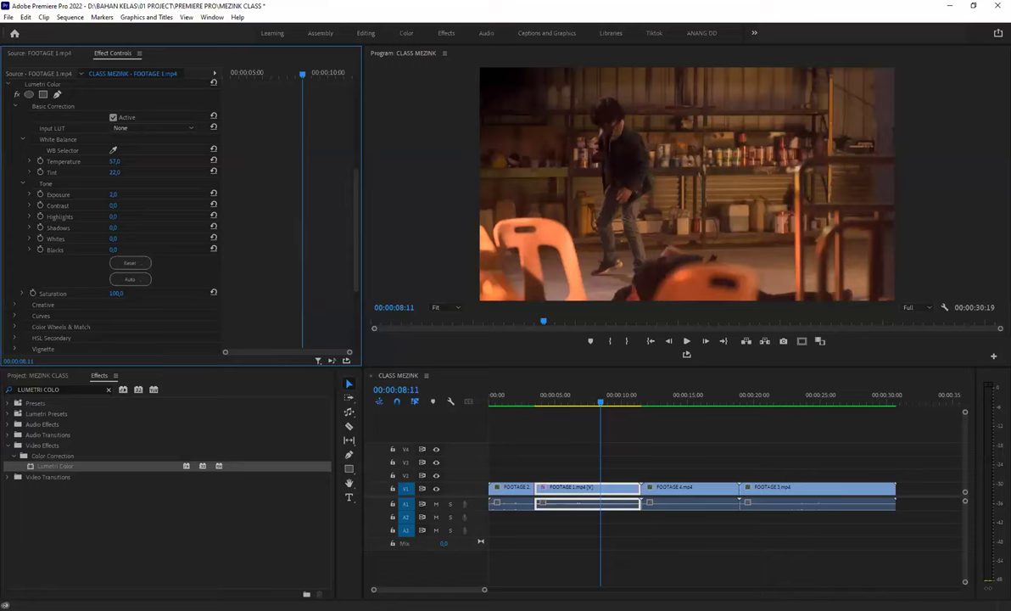
# - Raise Highlights to about 11 and reselect the Lumetri Color effect
pyautogui.moveTo(112, 216); pyautogui.dragTo(105, 210)
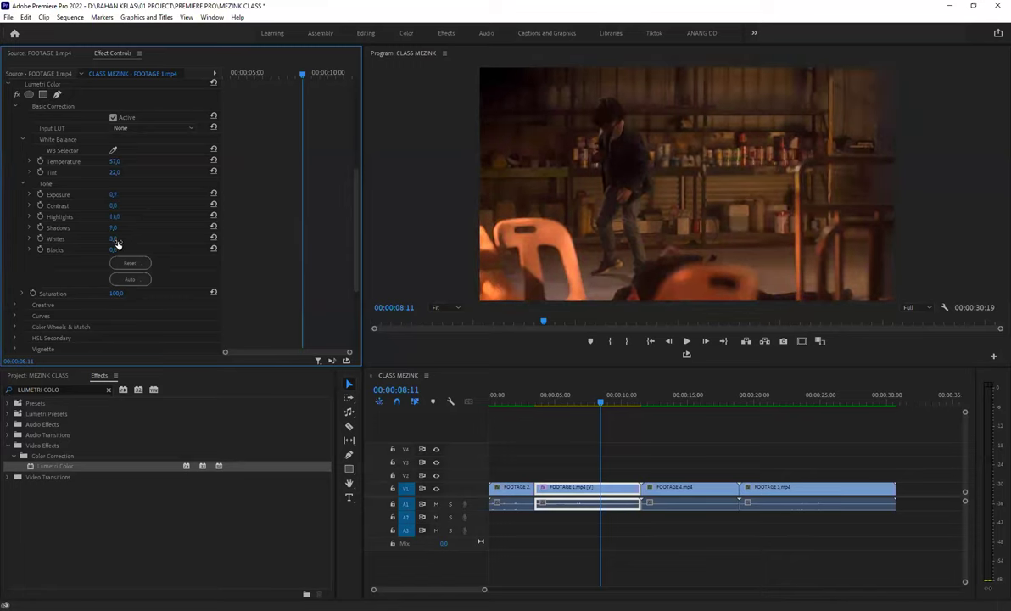
pyautogui.scroll(1, 166, 208)
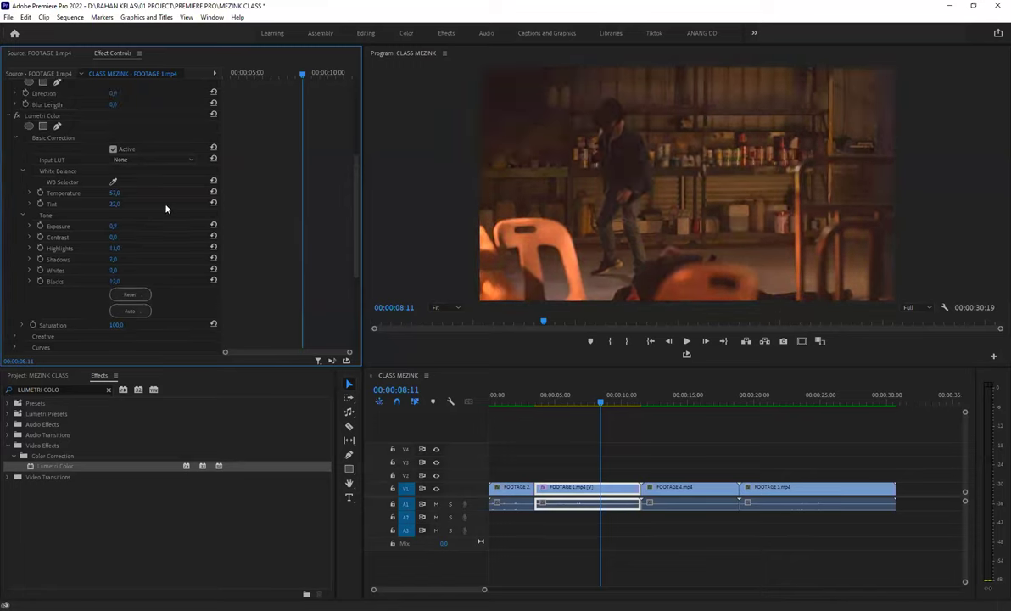
pyautogui.scroll(1, 51, 167)
pyautogui.click(44, 160)
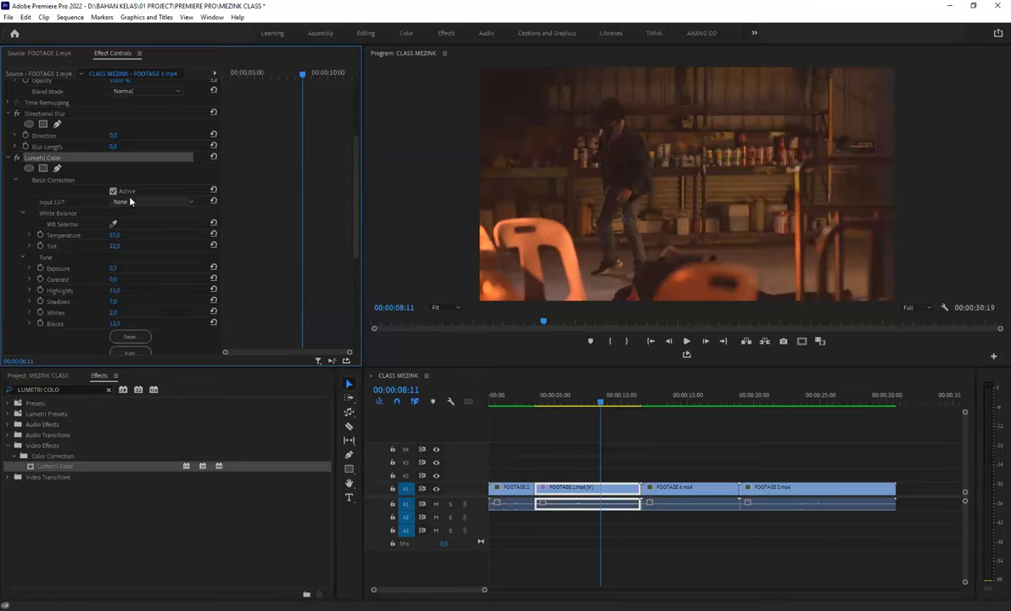
# - Try the Phantom_Rec709_Gamma and AlexaV3_K1S1_LogC2Video_Rec709_EE input LUTs and play the clip
pyautogui.click(153, 201)
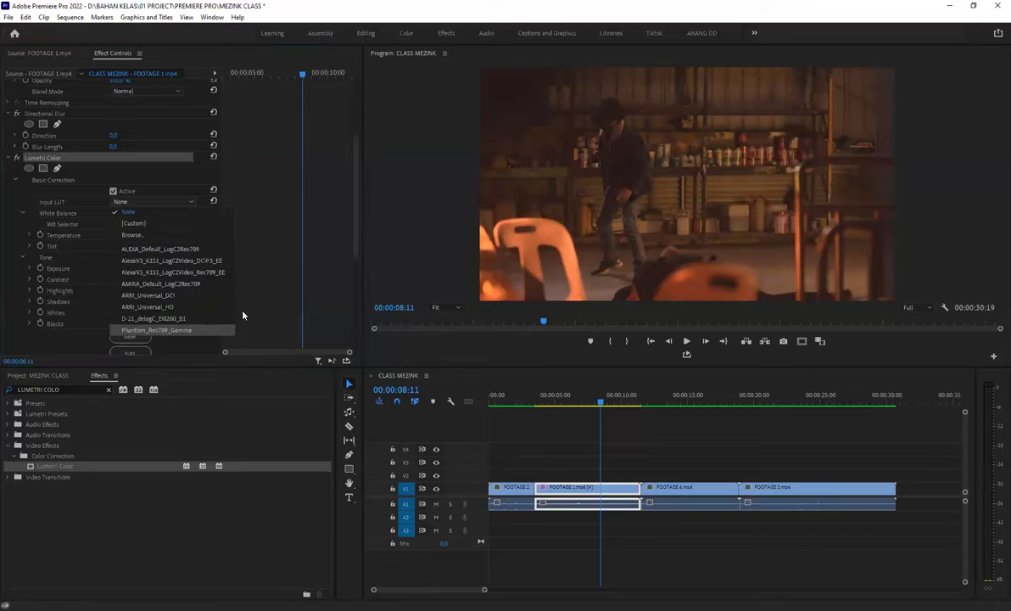
pyautogui.click(170, 328)
pyautogui.click(170, 203)
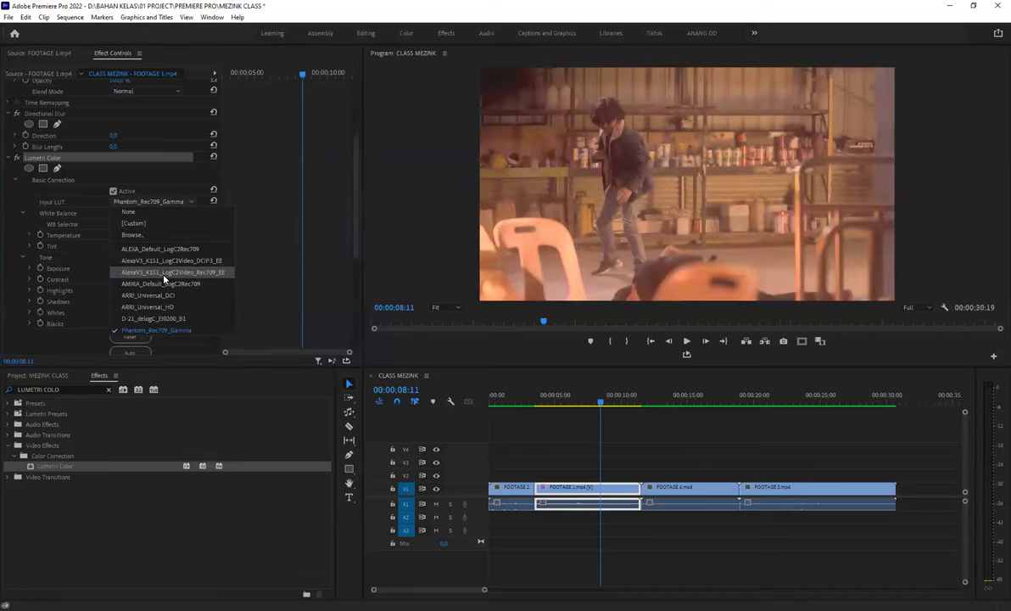
pyautogui.press('Return')
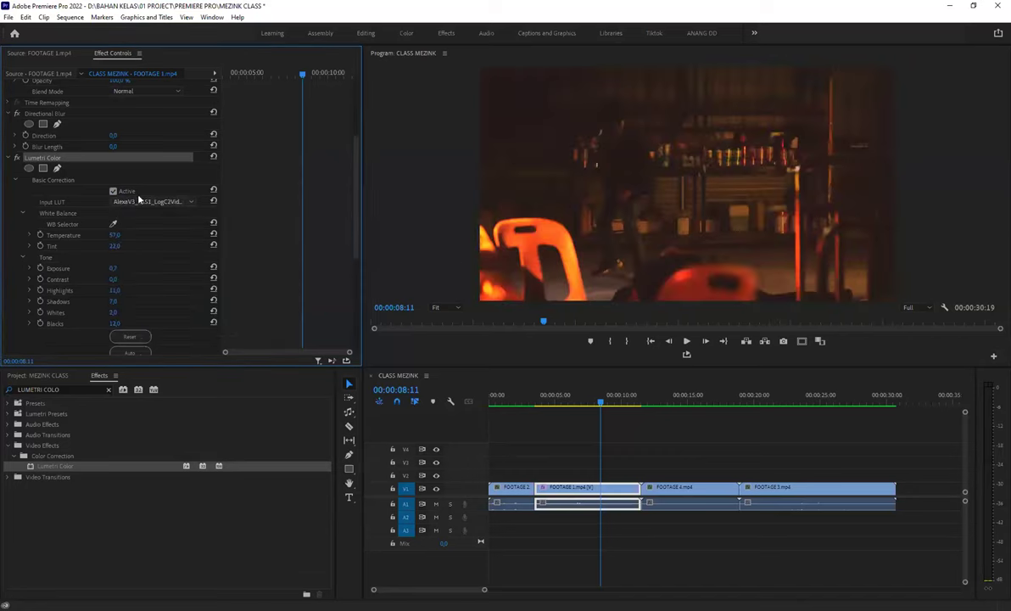
pyautogui.press('space')
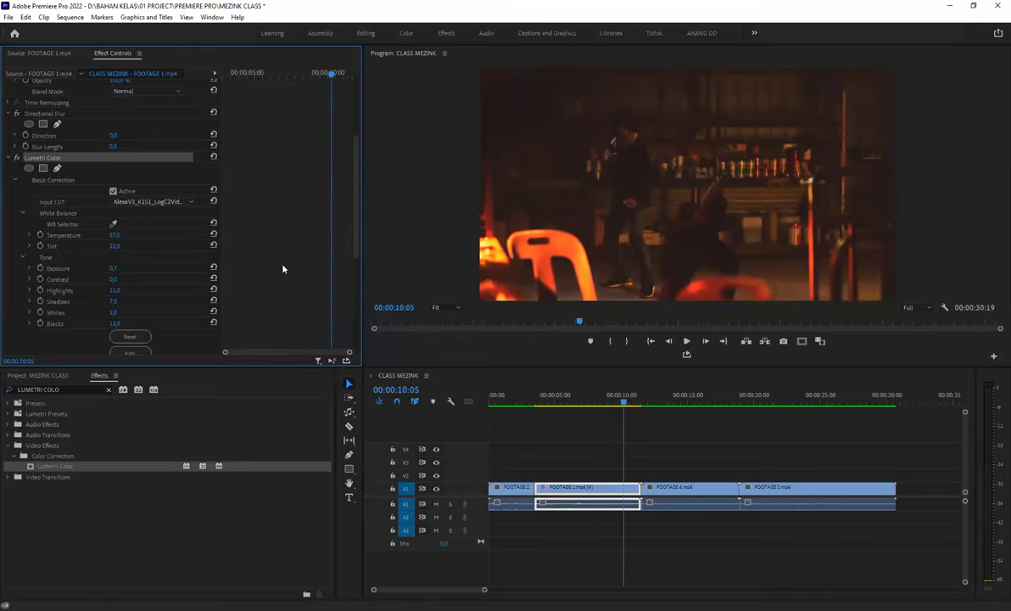
# - Undo the LUT, Blacks, exposure and temperature changes, then deselect FOOTAGE 1
pyautogui.press('Down')
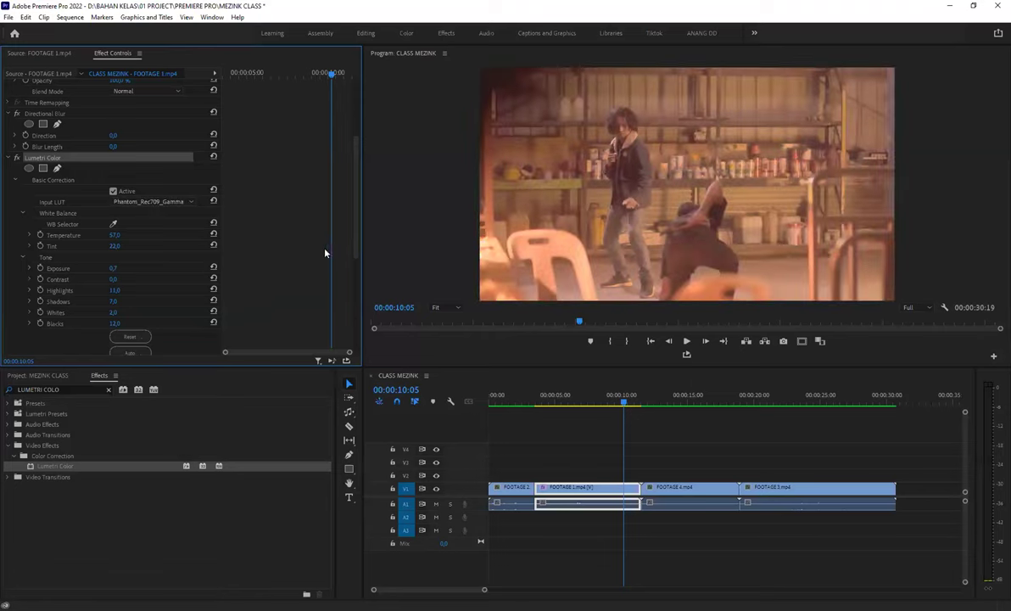
pyautogui.press('Down')
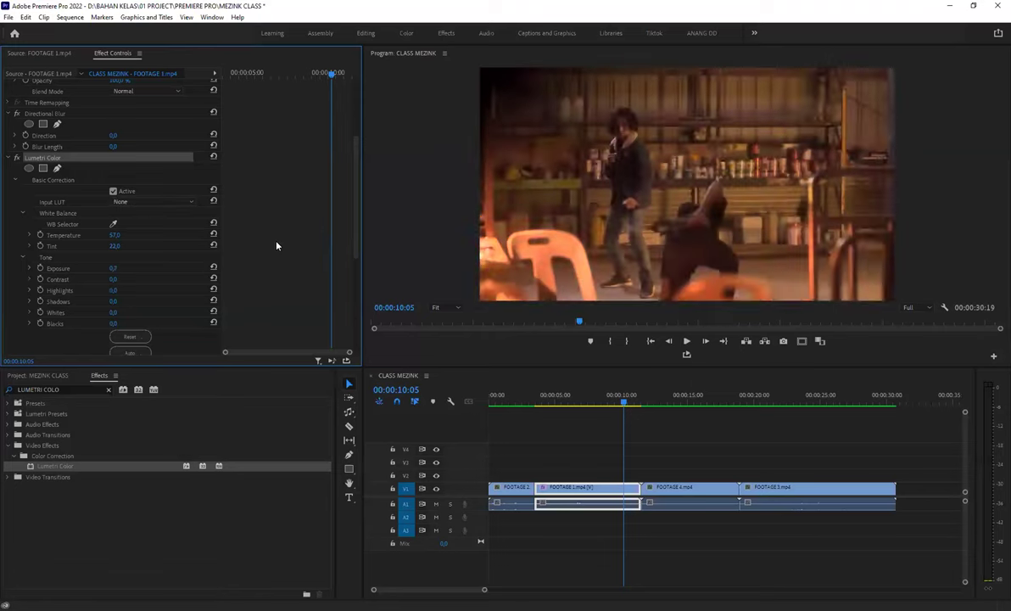
pyautogui.hotkey('ctrl', 'z')
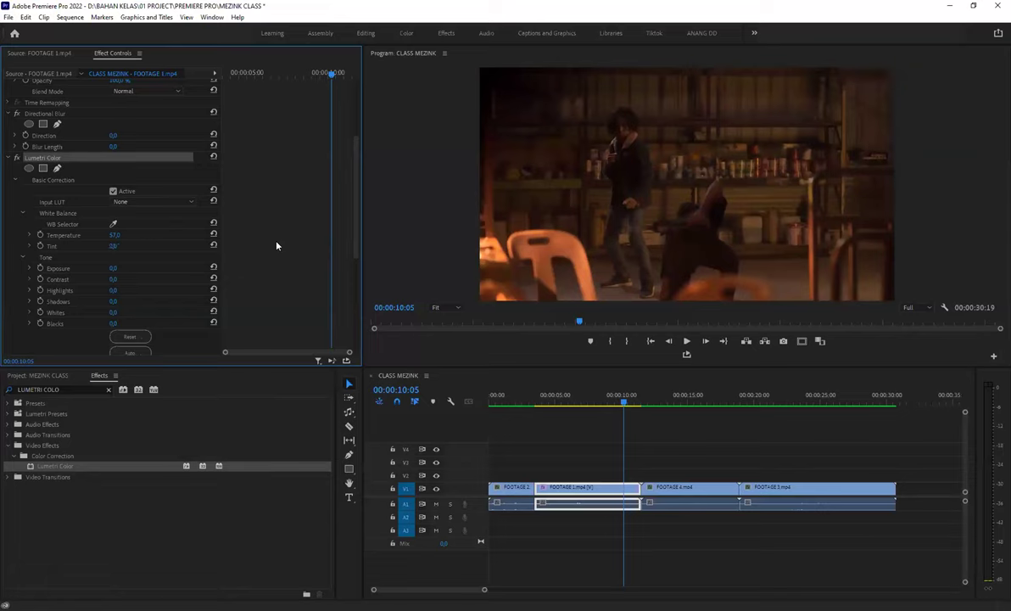
pyautogui.hotkey('ctrl', 'z')
pyautogui.hotkey('ctrl', 'z')
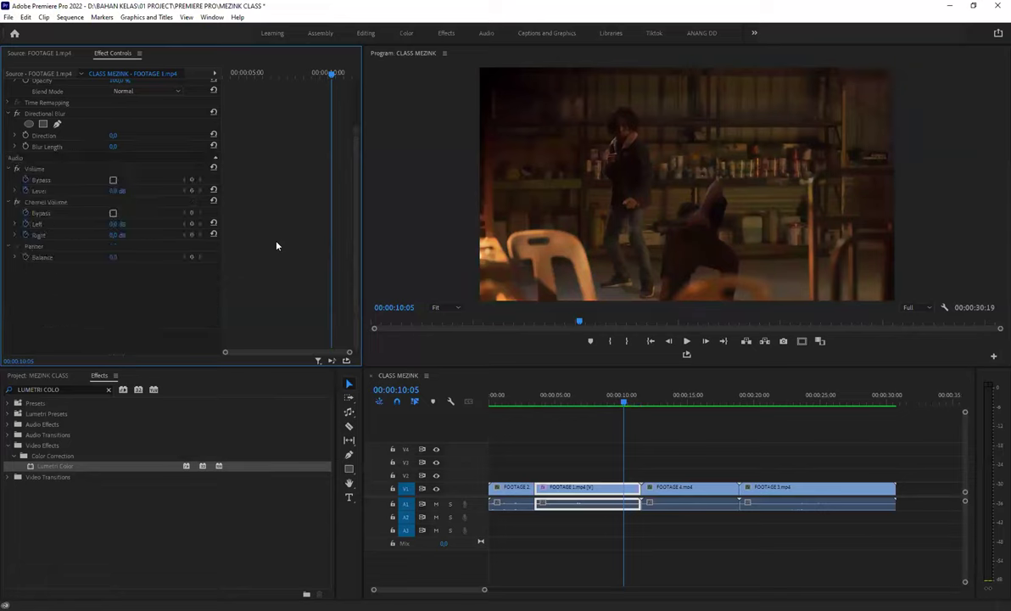
pyautogui.click(565, 437)
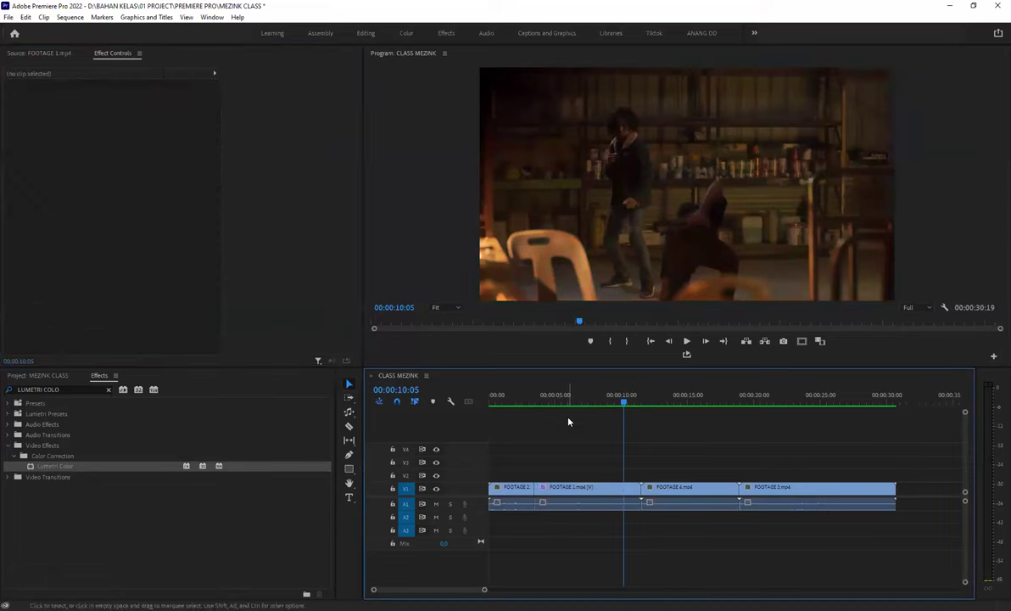
# - Zoom the timeline out and clear the 'LUMETRI COLO' Effects search
pyautogui.press('-')
pyautogui.click(4, 391)
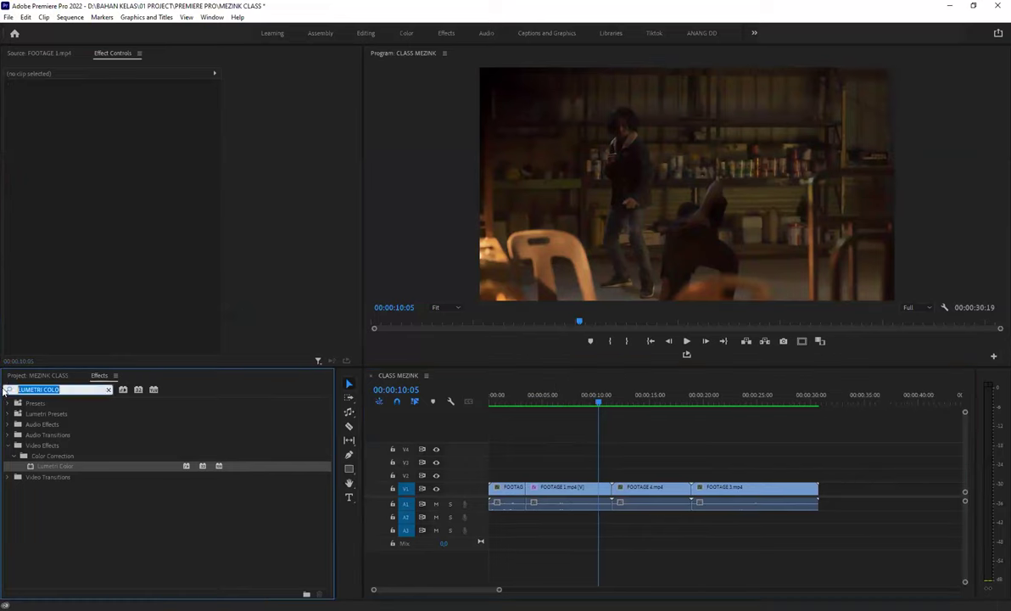
pyautogui.press('BackSpace')
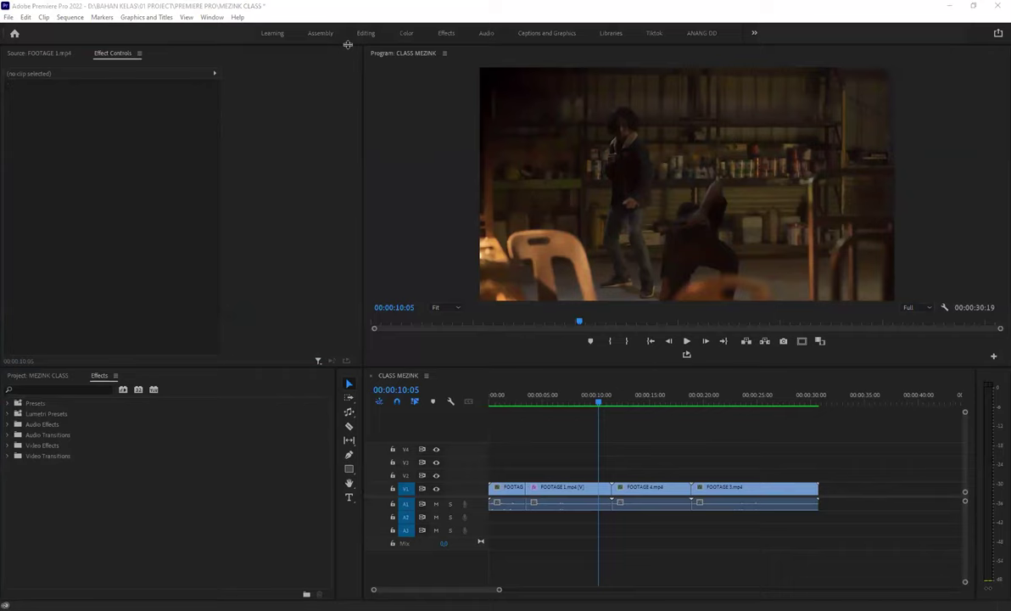
pyautogui.scroll(-1, 565, 411)
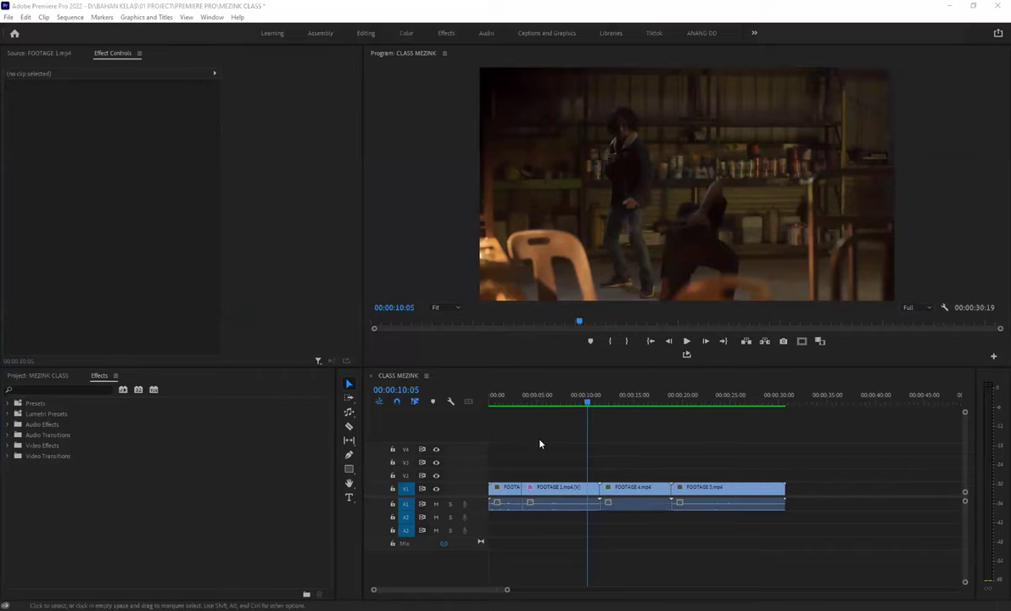
pyautogui.scroll(-2, 501, 408)
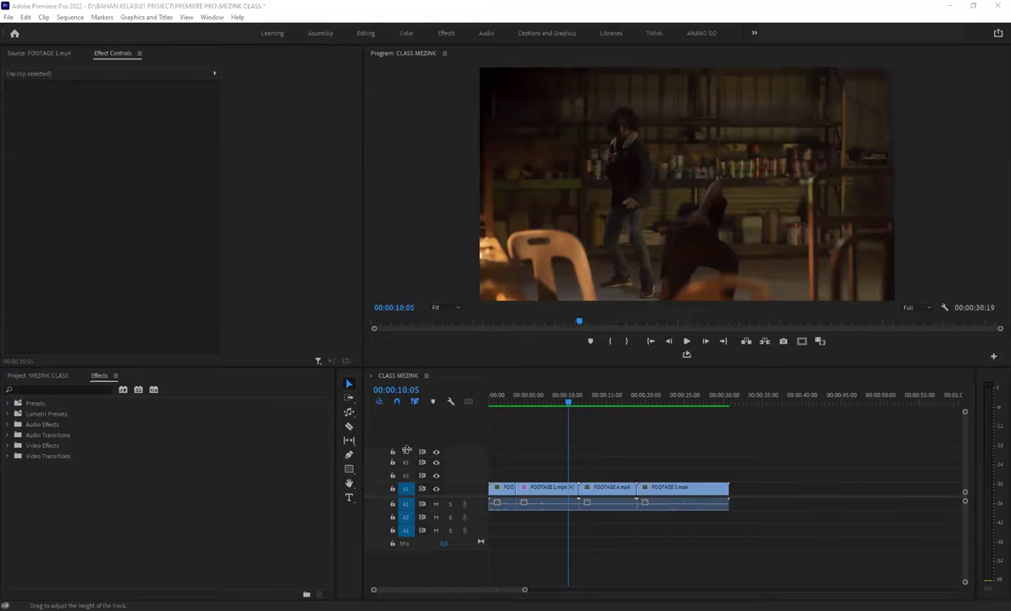
# - Zoom the timeline out further with the scroll wheel
pyautogui.click(484, 447)
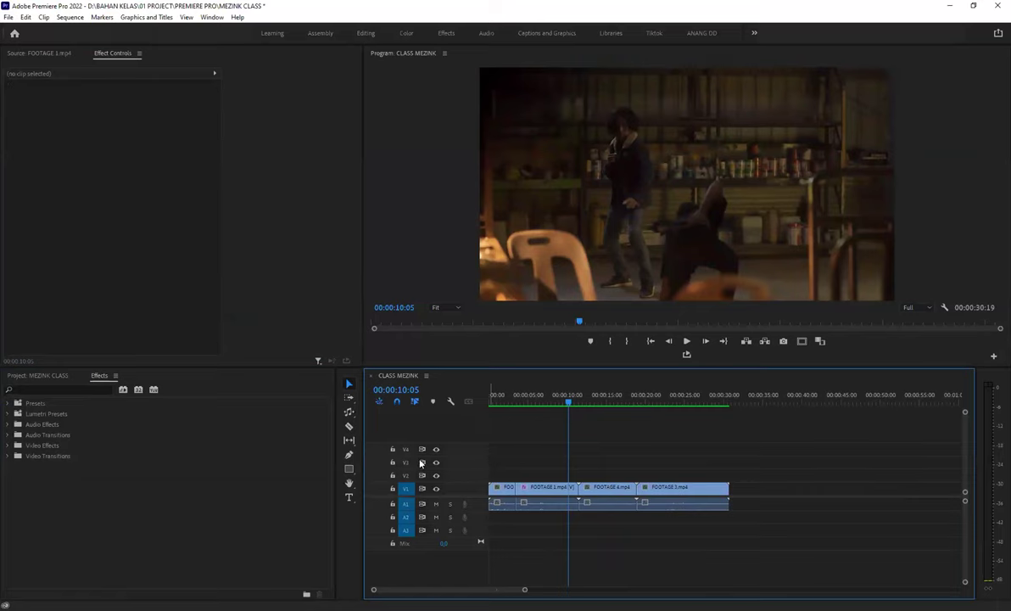
pyautogui.scroll(-1, 534, 441)
pyautogui.scroll(-1, 532, 443)
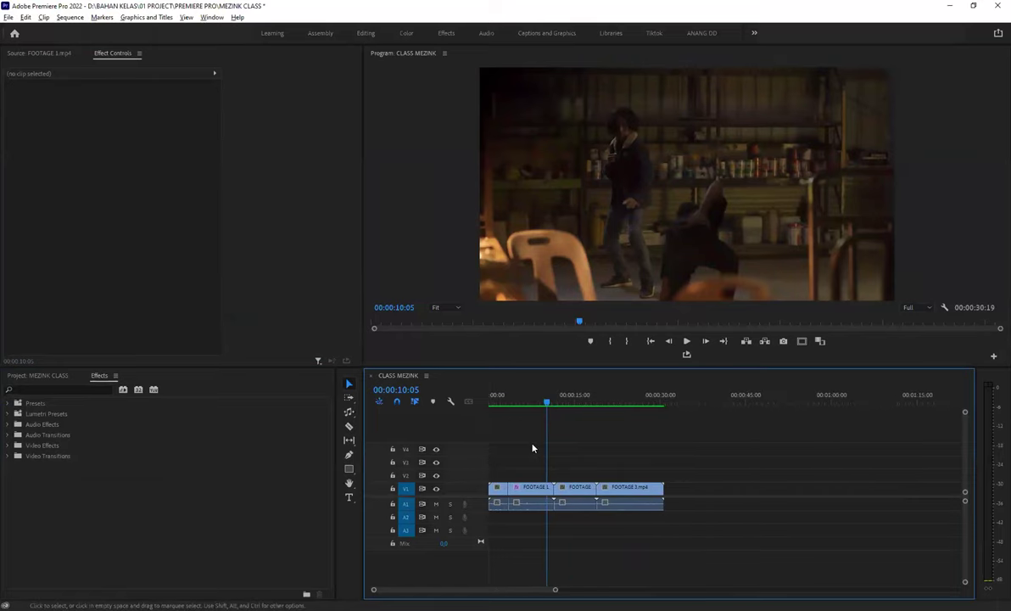
pyautogui.scroll(-1, 532, 443)
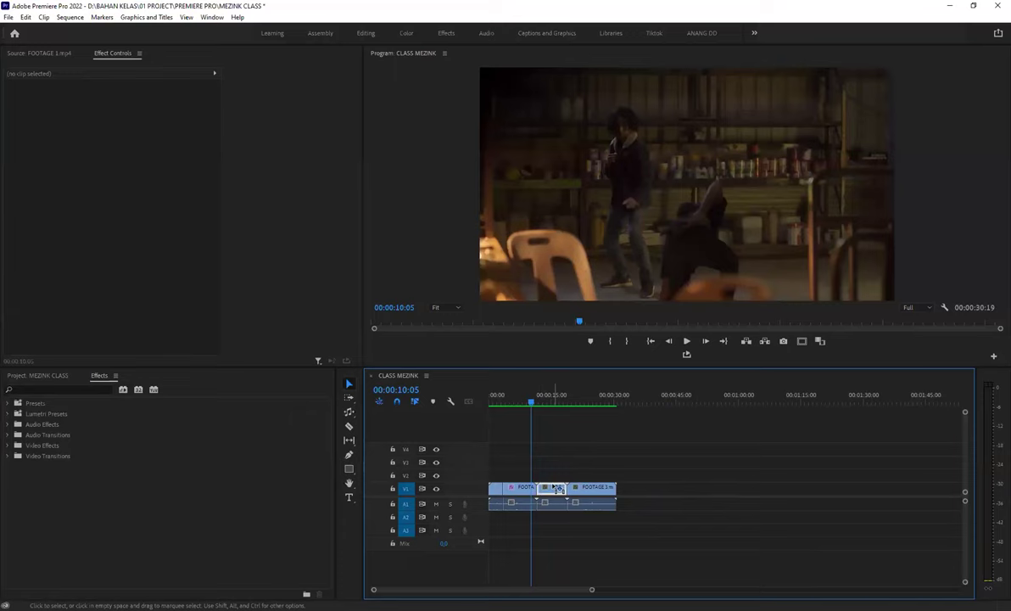
pyautogui.moveTo(555, 490); pyautogui.dragTo(520, 476)
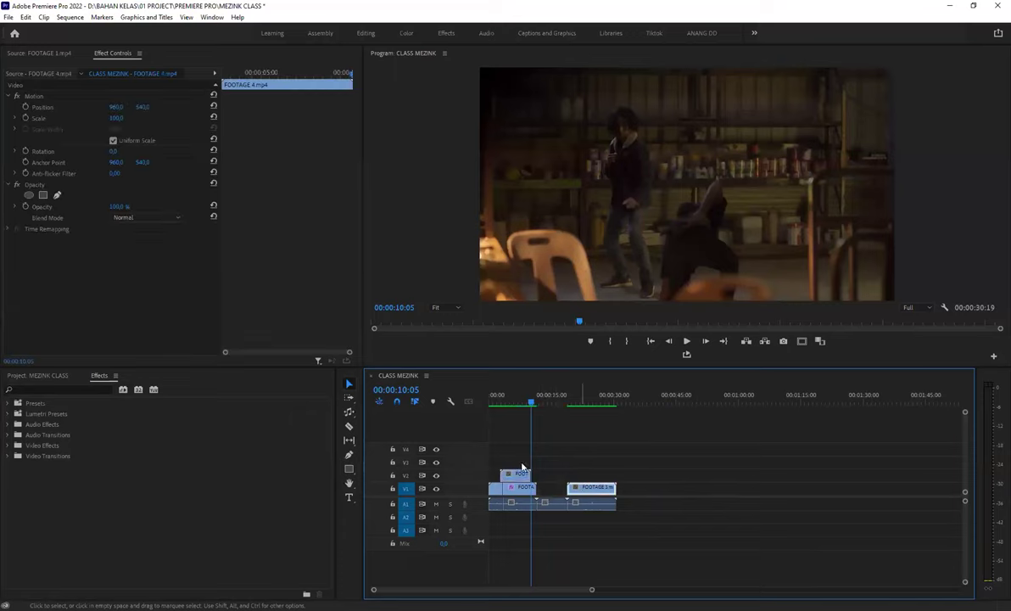
pyautogui.moveTo(593, 487)
pyautogui.mouseDown()
pyautogui.moveTo(530, 460)
pyautogui.moveTo(511, 442)
pyautogui.moveTo(524, 450)
pyautogui.moveTo(528, 423)
pyautogui.moveTo(526, 449)
pyautogui.mouseUp()
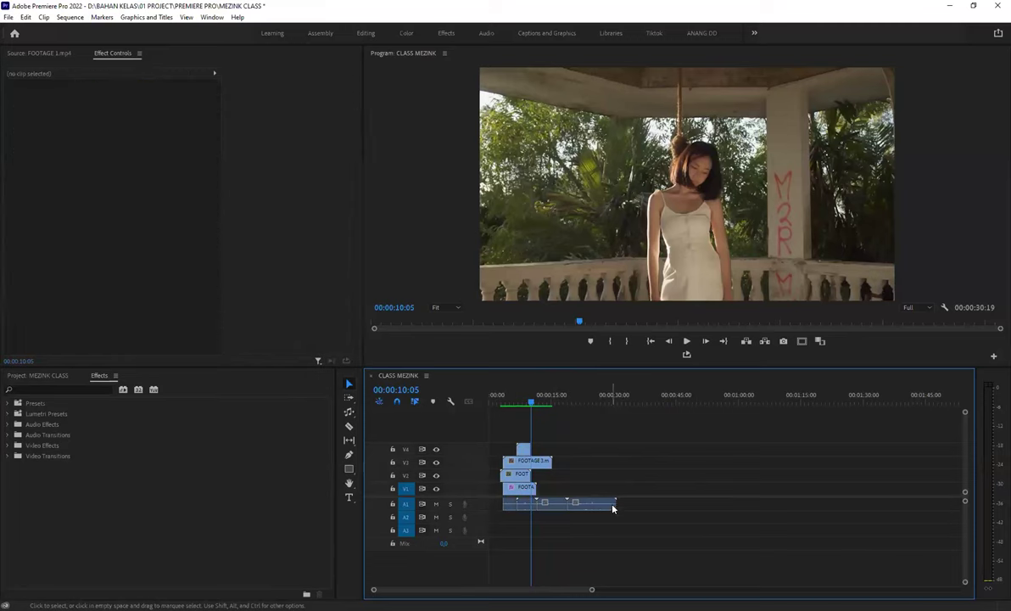
pyautogui.hotkey('ctrl', 'z')
pyautogui.hotkey('ctrl', 'z')
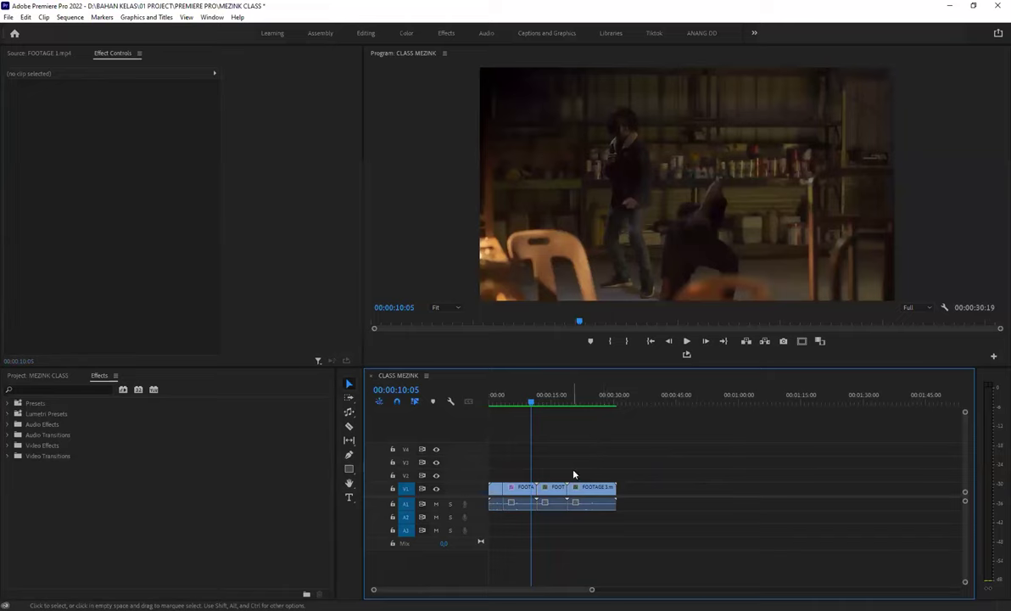
pyautogui.scroll(-1, 574, 474)
pyautogui.scroll(-2, 573, 473)
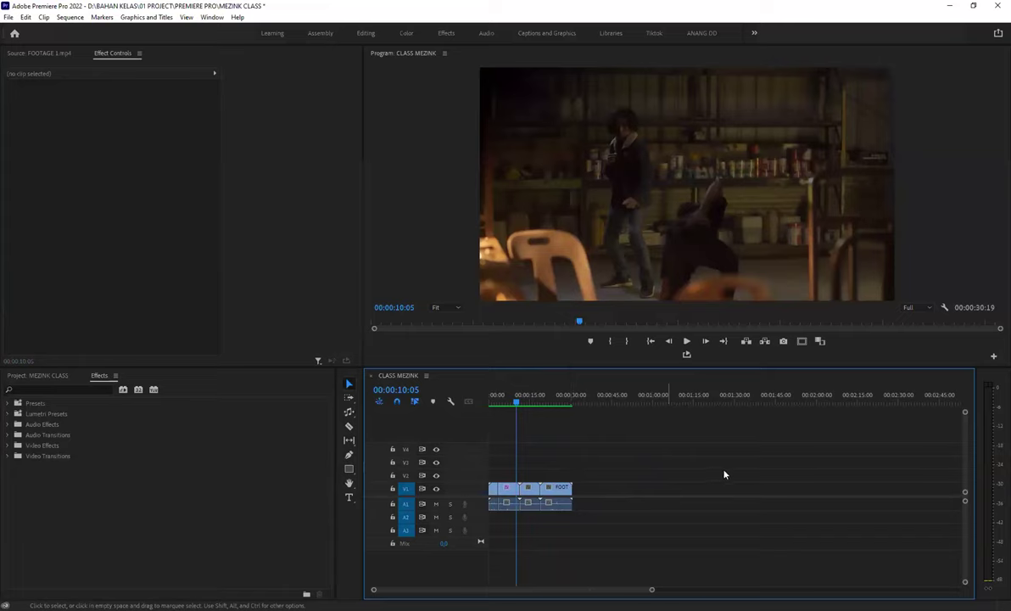
# - Shrink the video track heights and redock the Timeline where Effect Controls was
pyautogui.hotkey('ctrl', '-')
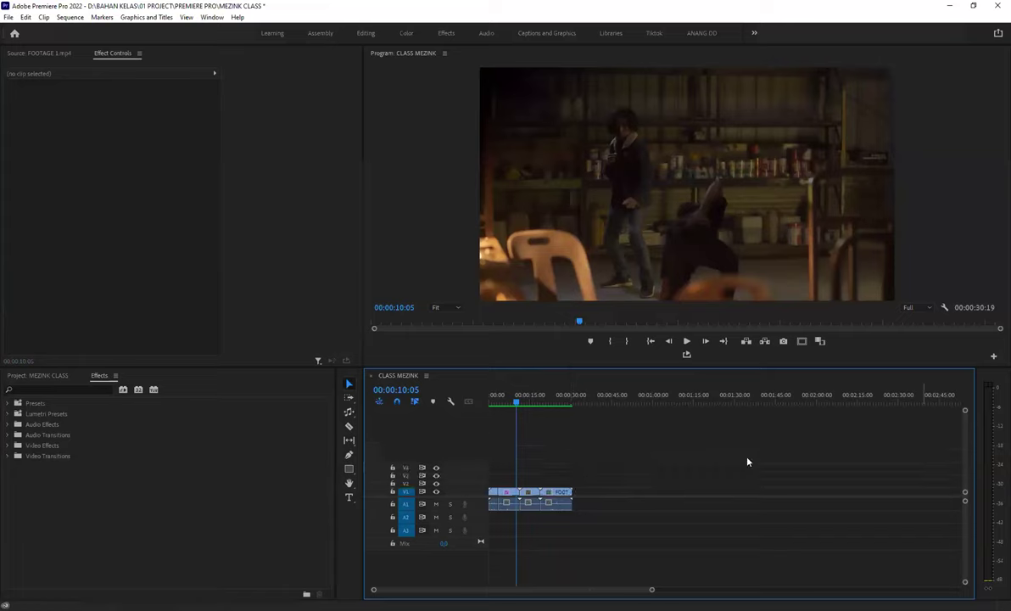
pyautogui.moveTo(458, 375); pyautogui.dragTo(4, 348)
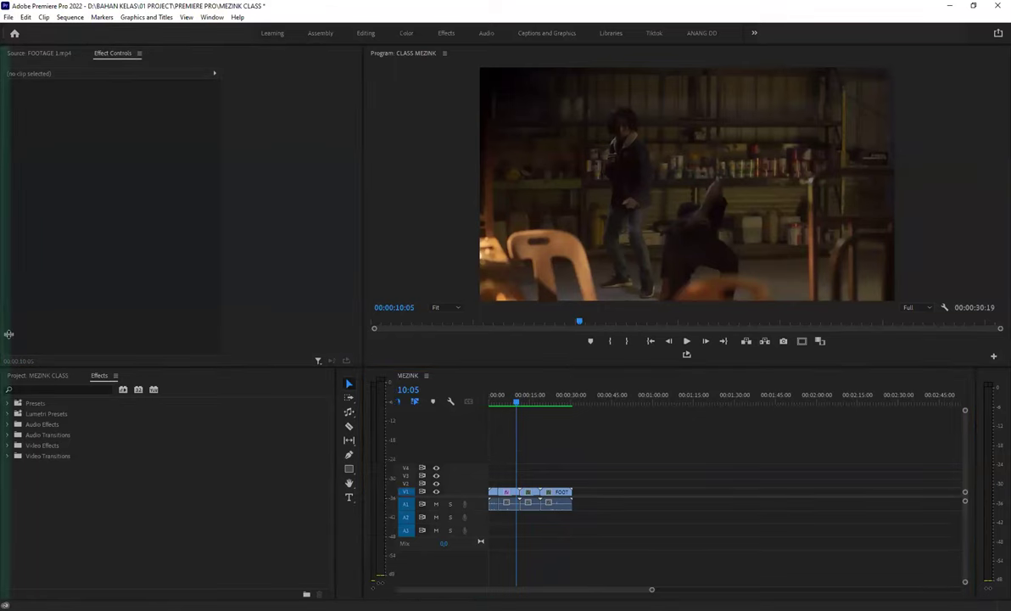
pyautogui.moveTo(295, 294); pyautogui.dragTo(289, 158)
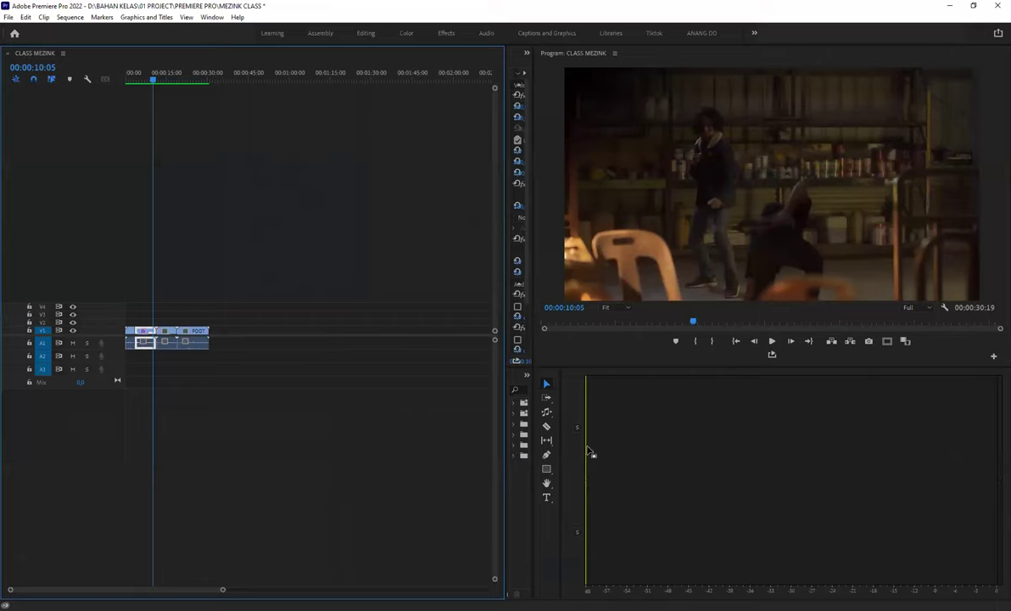
pyautogui.moveTo(506, 365)
pyautogui.mouseDown()
pyautogui.moveTo(759, 441)
pyautogui.moveTo(188, 414)
pyautogui.mouseUp()
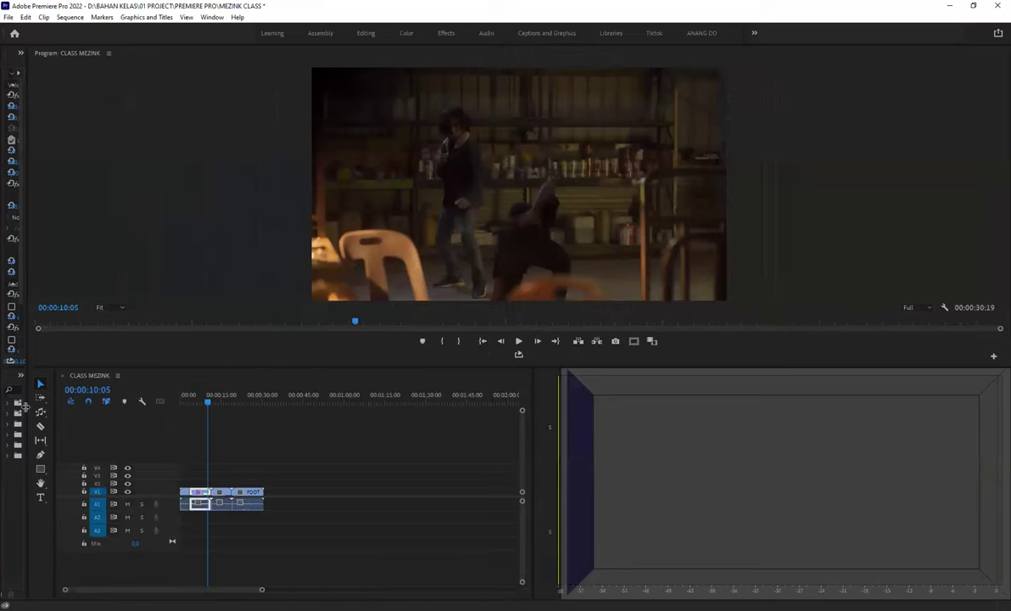
# - Return Project/Effects to the bottom-left, widen Effects, and widen Effect Controls slightly
pyautogui.moveTo(291, 430); pyautogui.dragTo(377, 430)
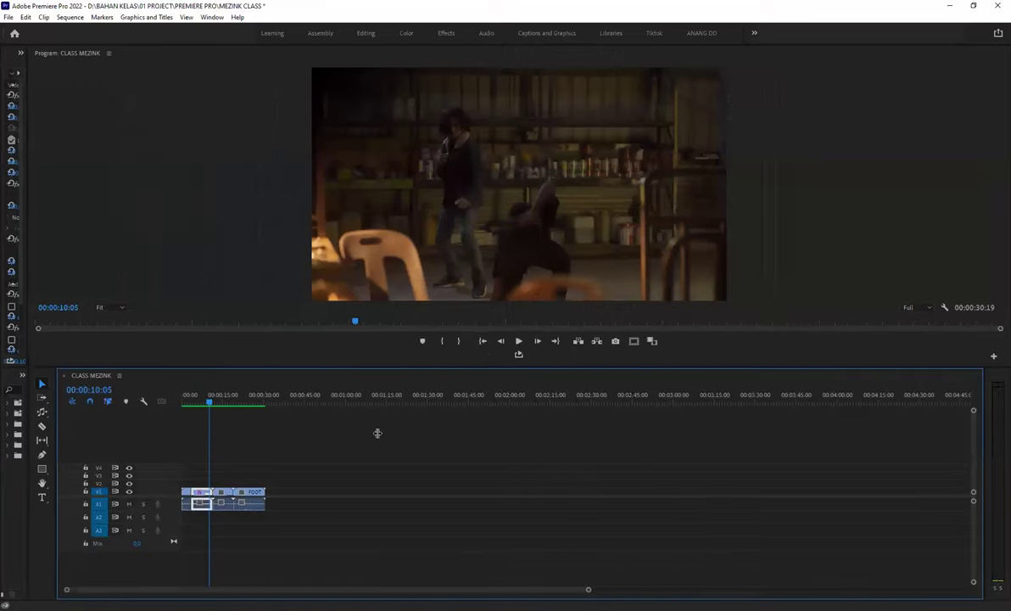
pyautogui.moveTo(143, 467); pyautogui.dragTo(379, 467)
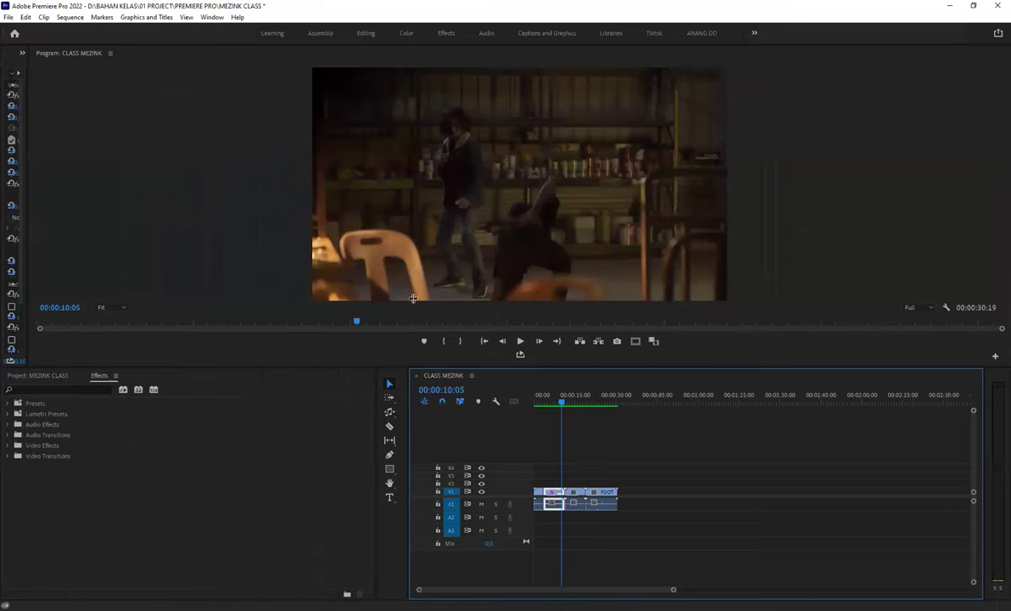
pyautogui.moveTo(392, 371); pyautogui.dragTo(405, 377)
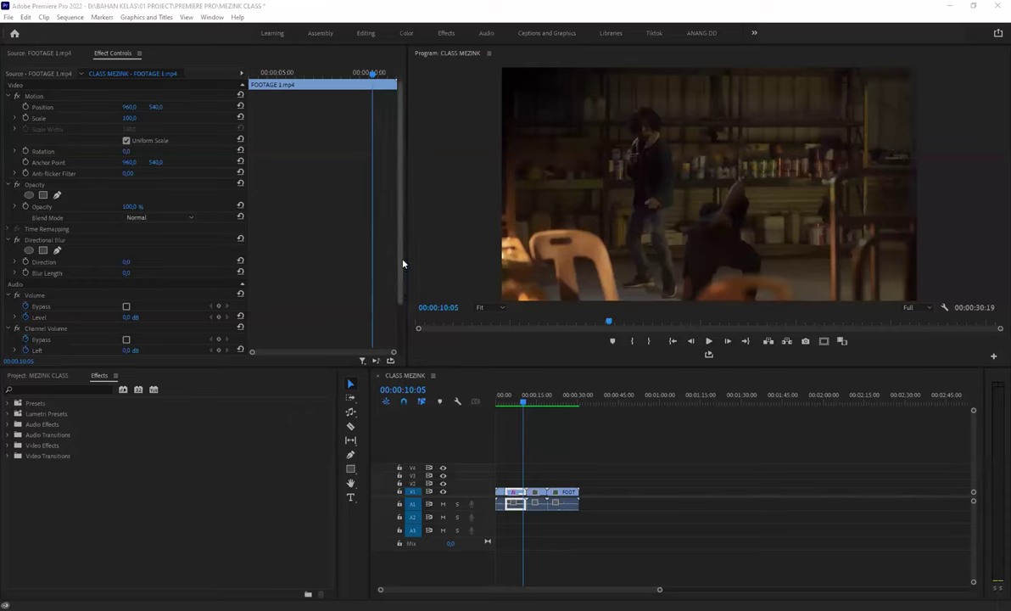
# - Nudge the Effects–Timeline divider right so Effects widens and the timeline narrows
pyautogui.click(402, 233)
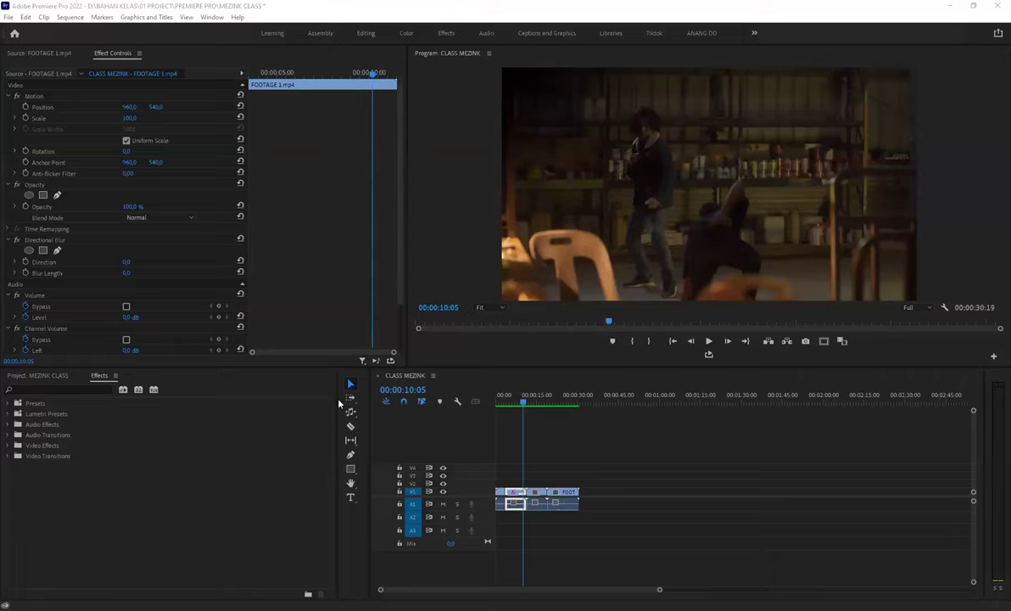
pyautogui.moveTo(336, 400); pyautogui.dragTo(362, 400)
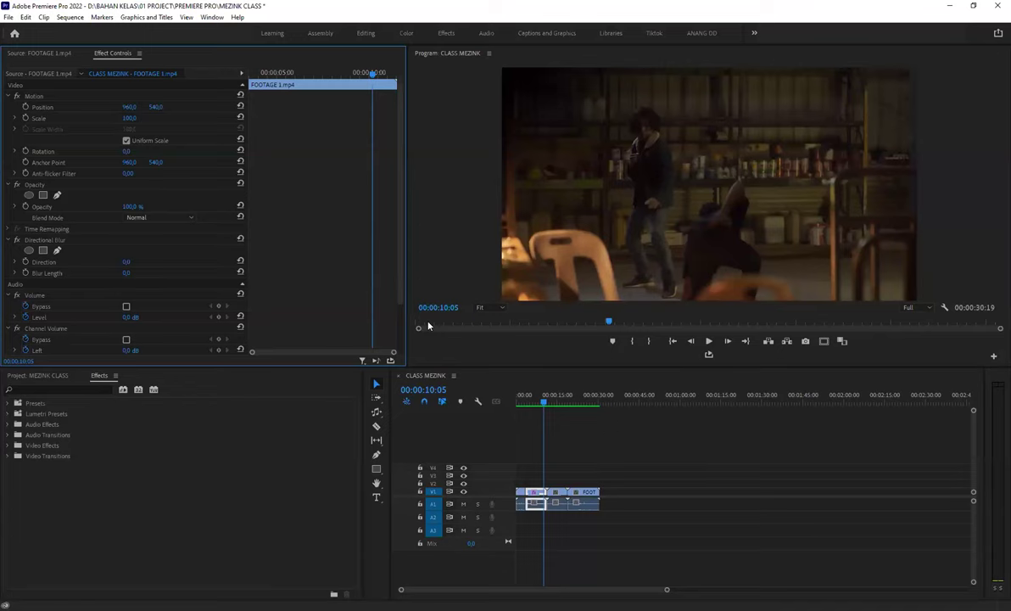
pyautogui.rightClick(543, 495)
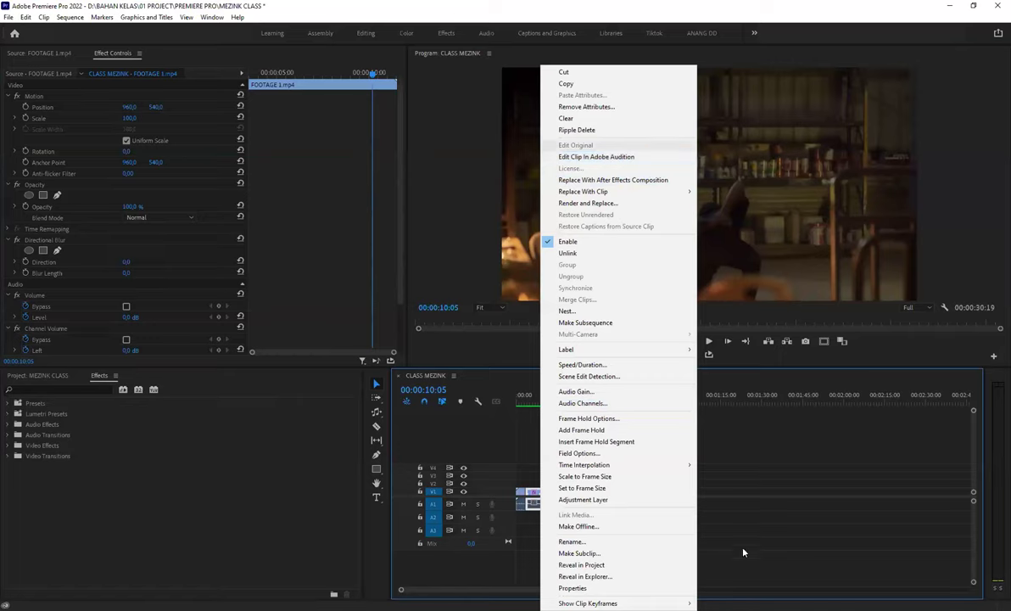
pyautogui.click(587, 473)
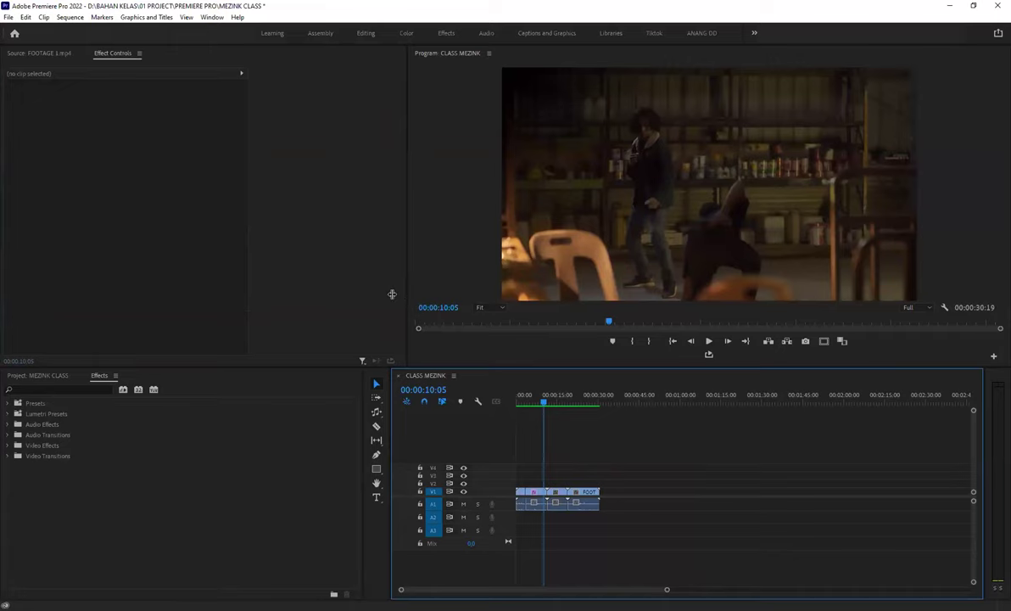
# - Drag the Effect Controls divider left to widen the Program monitor
pyautogui.moveTo(407, 297); pyautogui.dragTo(389, 294)
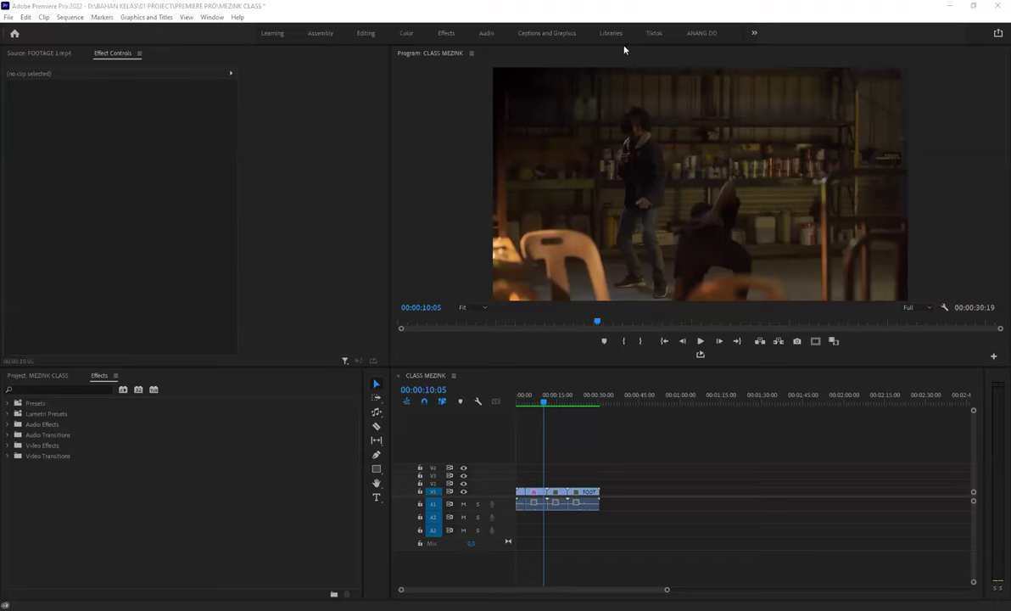
# - Close the Effects panel from its panel menu and reopen it via Window > Effects, twice
pyautogui.click(204, 17)
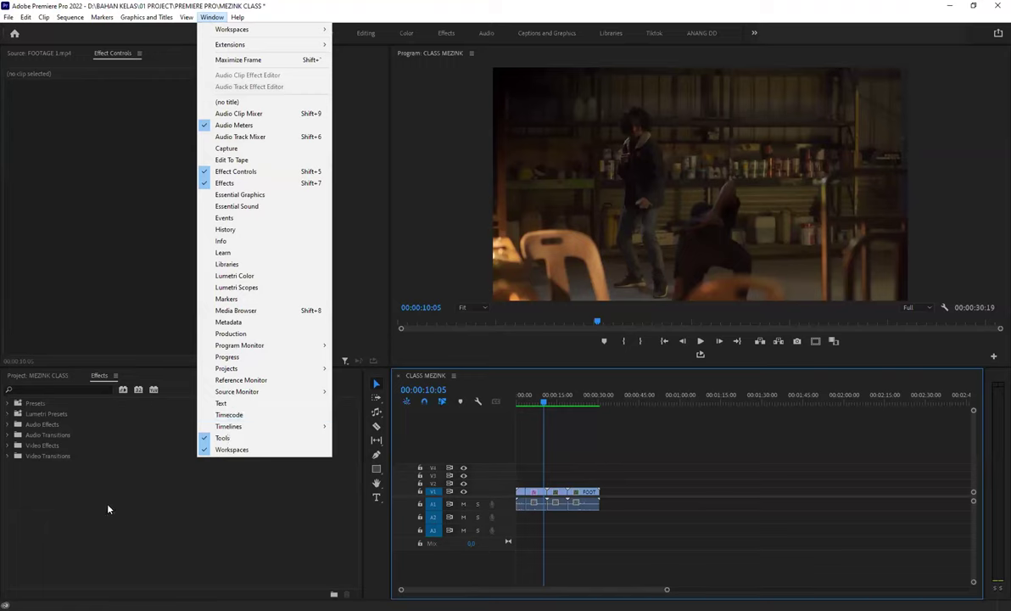
pyautogui.rightClick(104, 377)
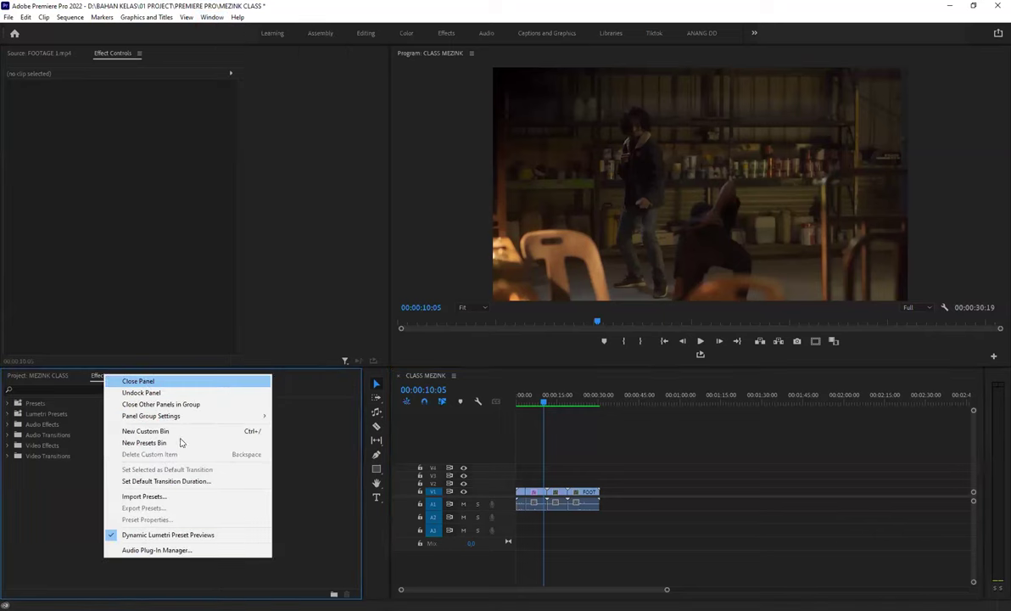
pyautogui.click(203, 383)
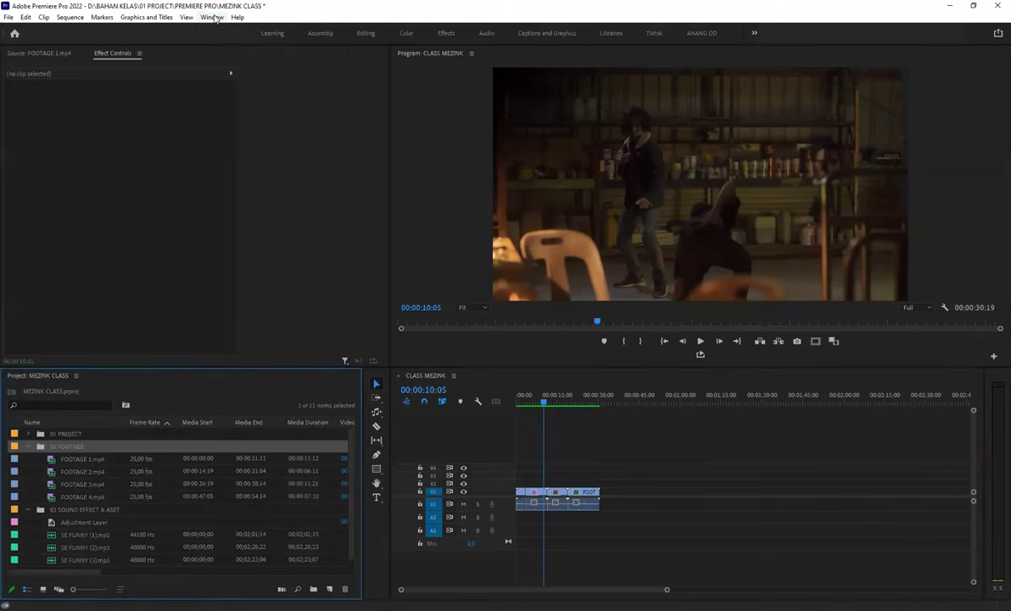
pyautogui.click(212, 17)
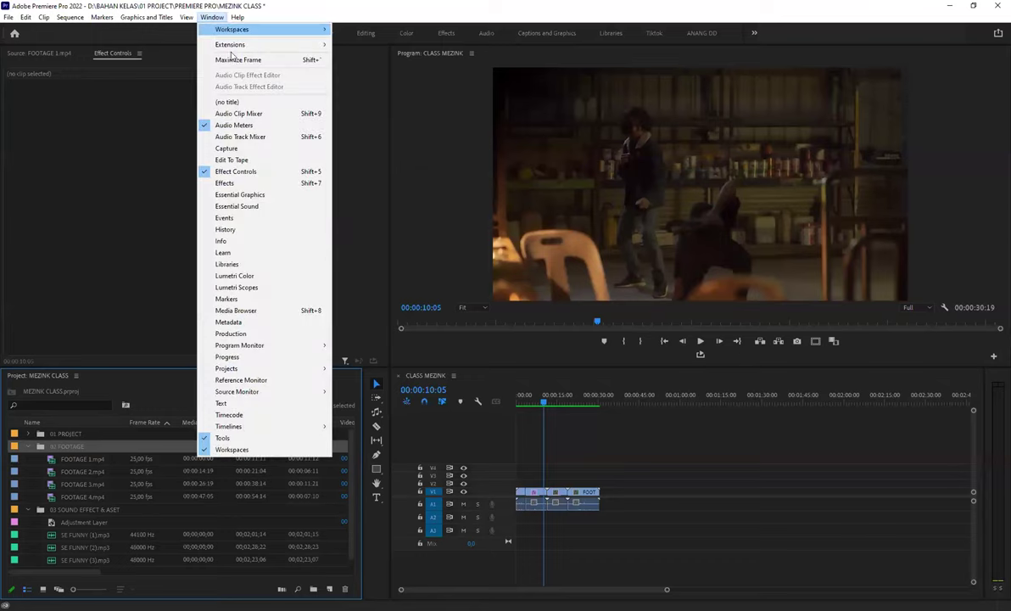
pyautogui.click(235, 172)
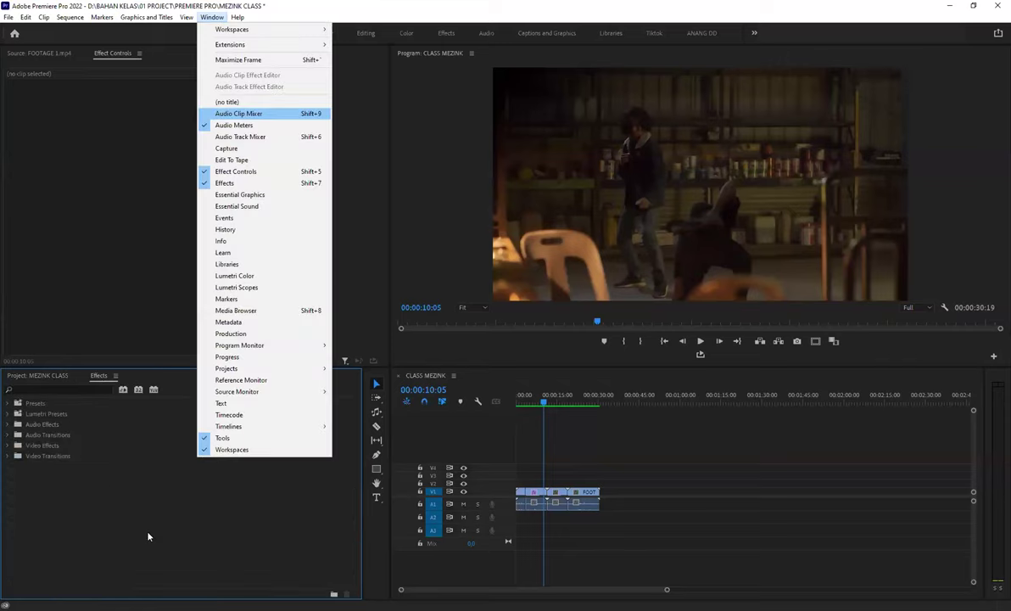
pyautogui.click(116, 376)
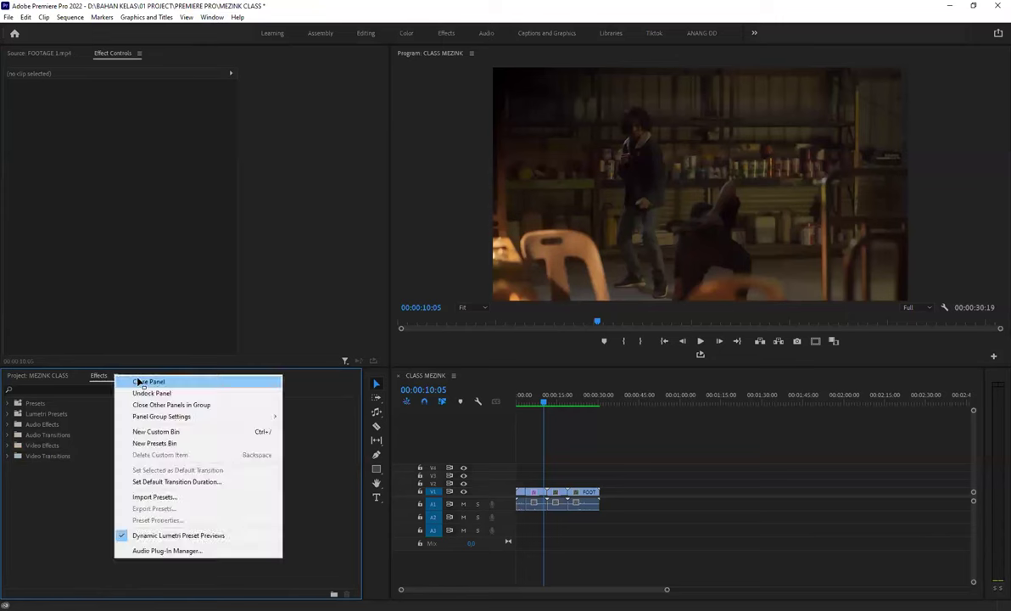
pyautogui.click(138, 396)
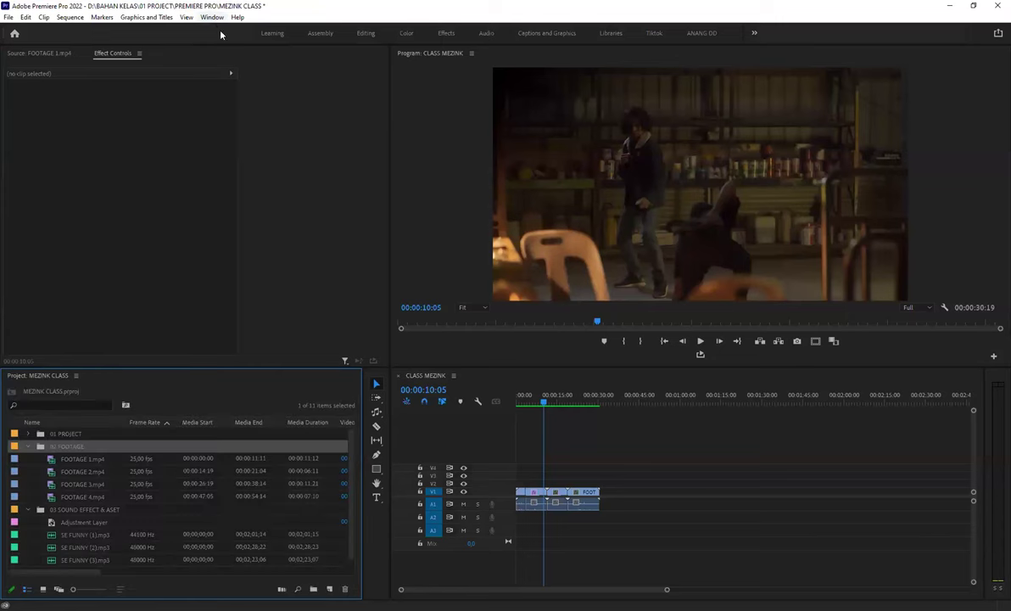
pyautogui.click(212, 17)
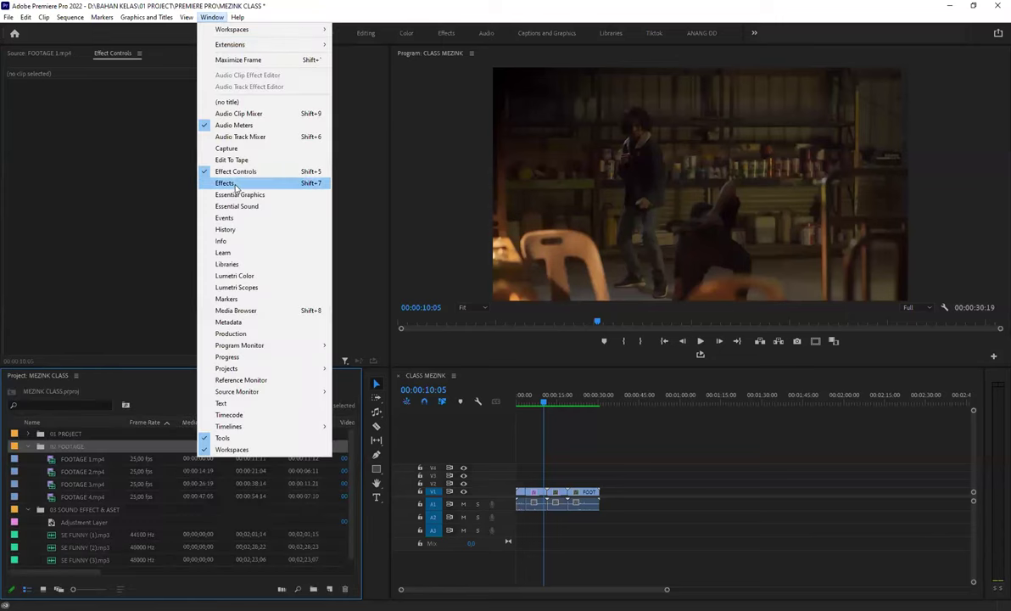
pyautogui.click(235, 186)
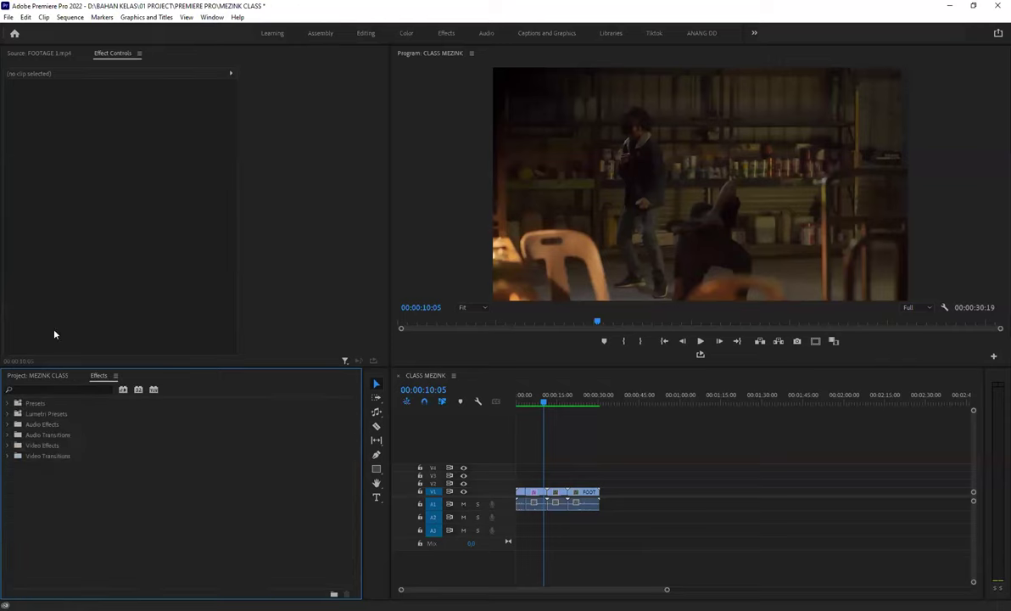
# - Switch to the Project list and show FOOTAGE 1.mp4 in the Source monitor
pyautogui.click(67, 383)
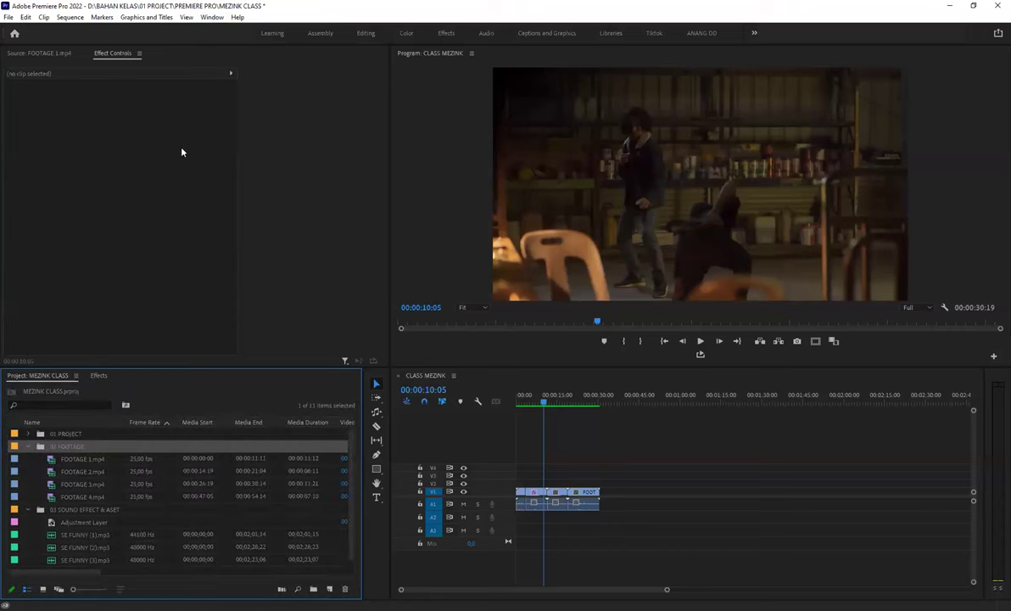
pyautogui.click(213, 17)
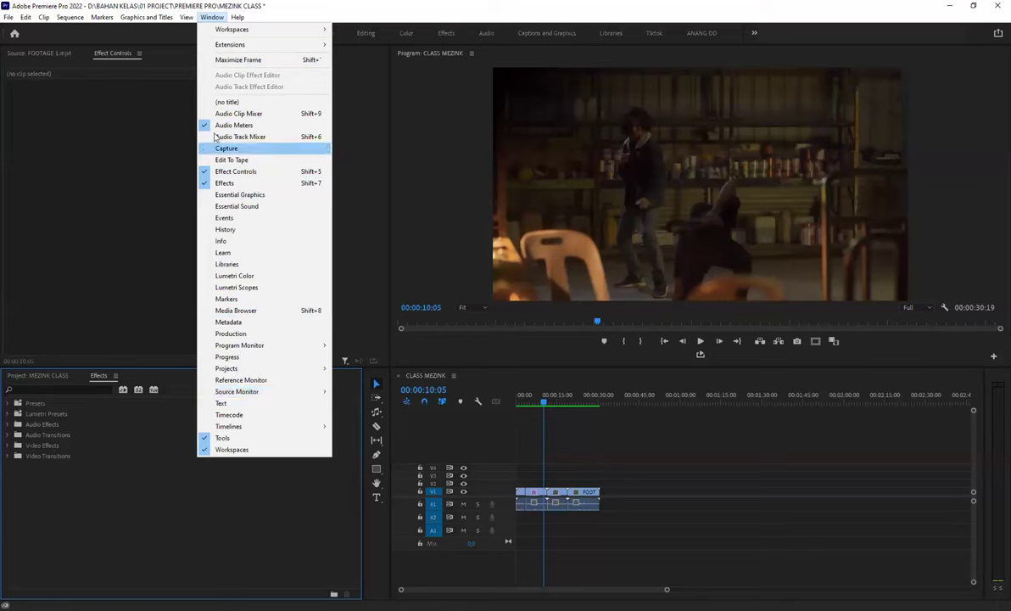
pyautogui.click(99, 517)
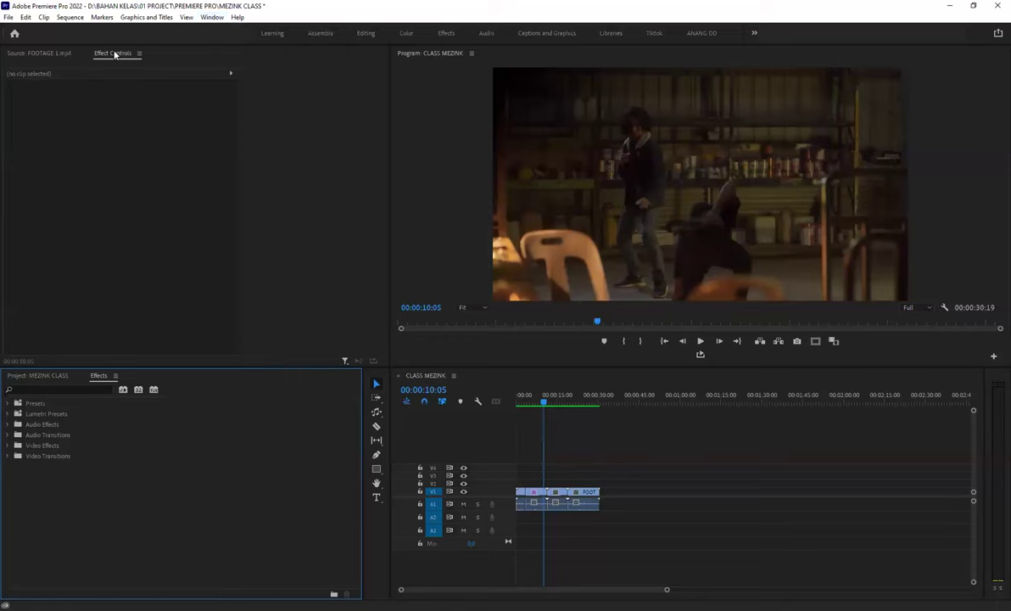
pyautogui.click(40, 52)
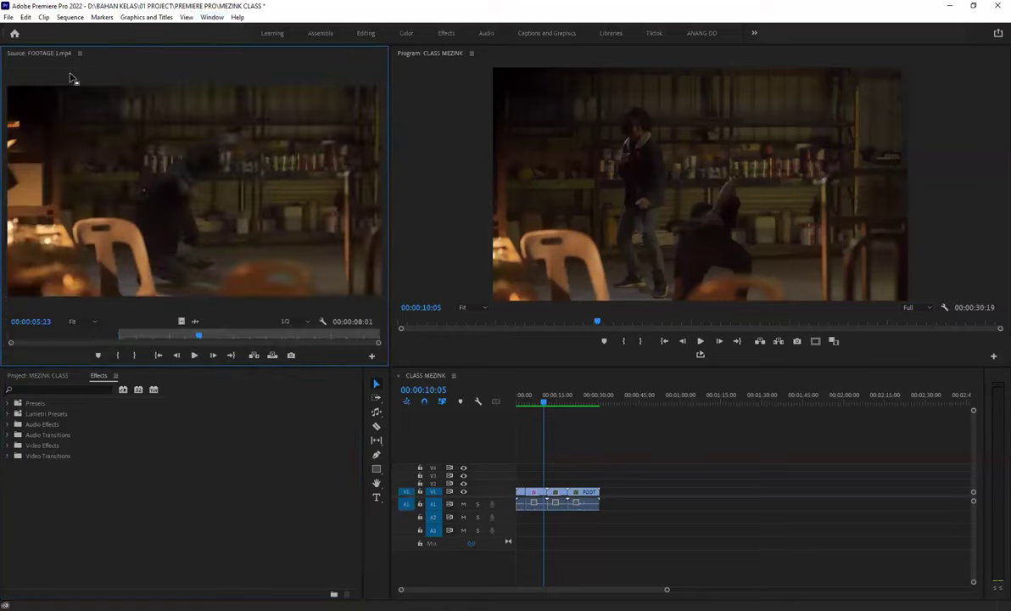
# - Reopen Effect Controls from the Window menu in place of the Source monitor
pyautogui.click(213, 18)
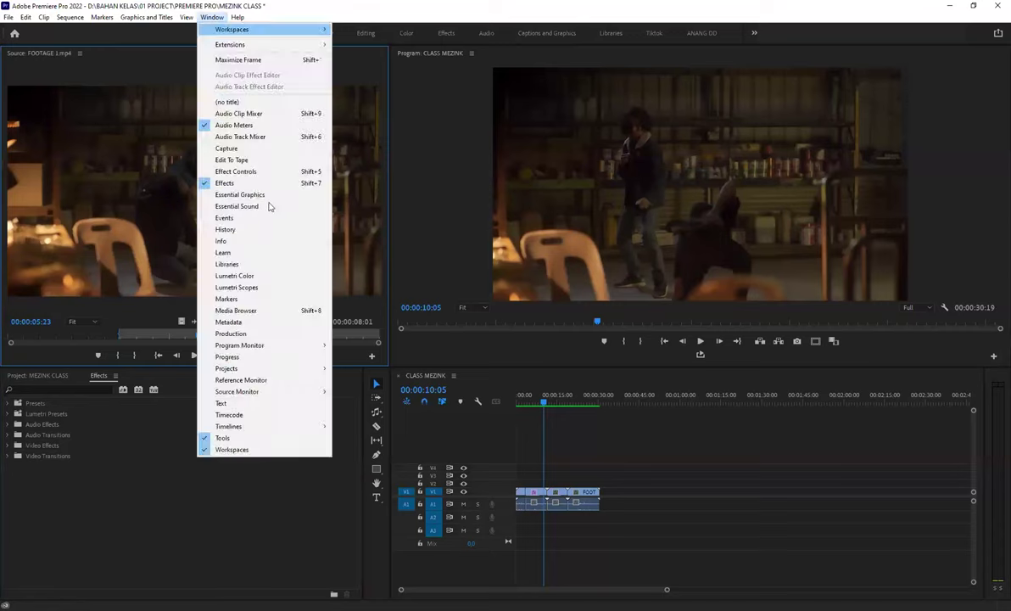
pyautogui.click(235, 173)
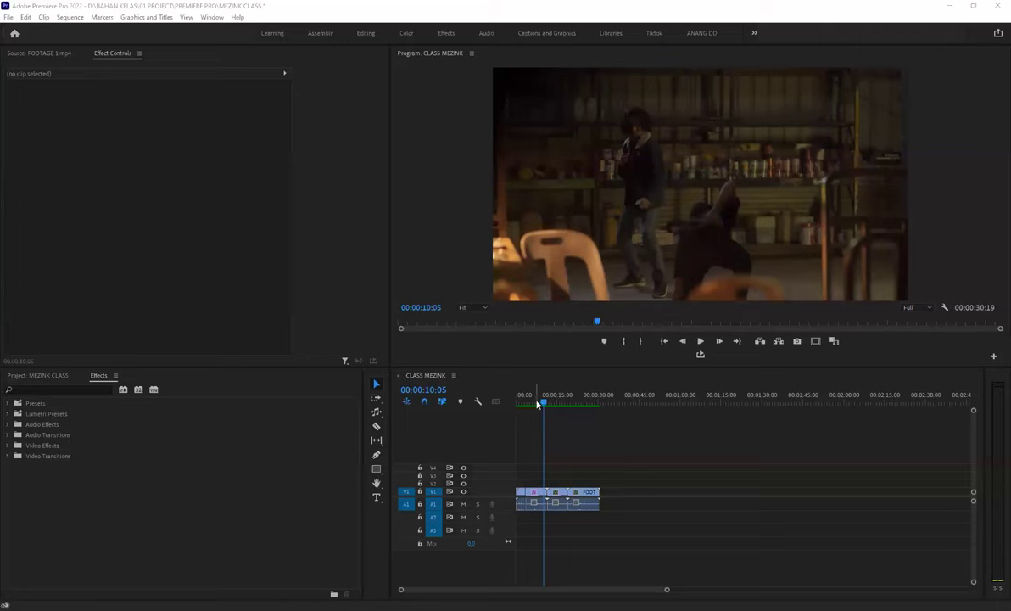
# - Select FOOTAGE 1.mp4, scrub the playhead to 00:00:05:00, and open Export Settings with Ctrl+M
pyautogui.click(512, 405)
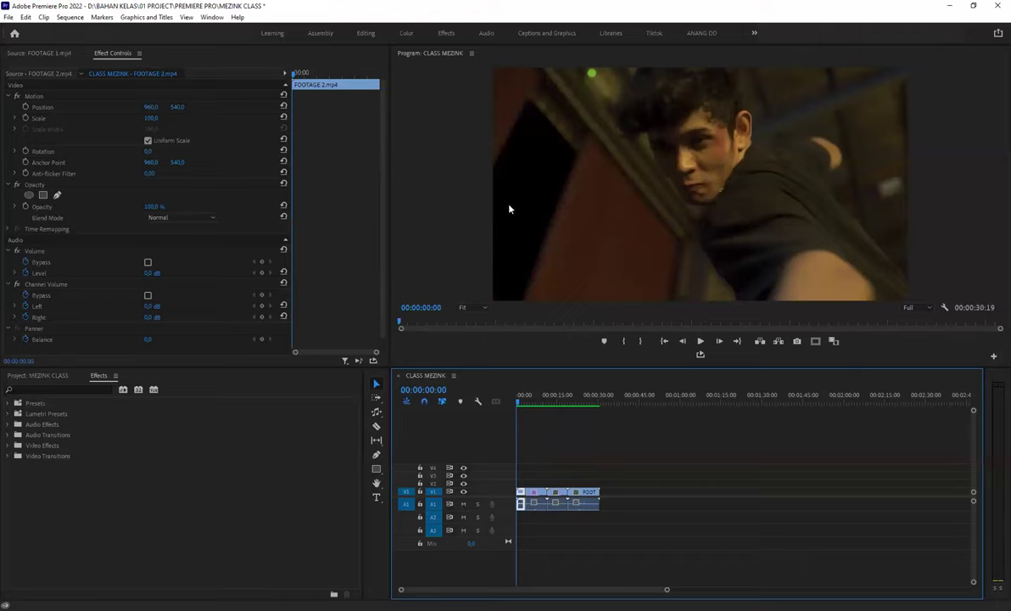
pyautogui.moveTo(519, 402); pyautogui.dragTo(532, 408)
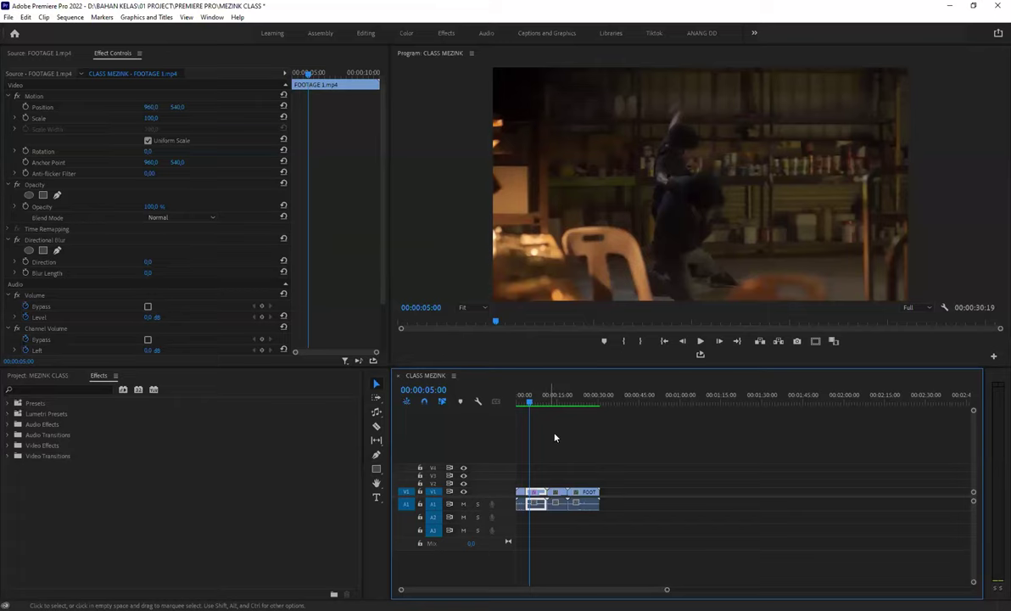
pyautogui.hotkey('ctrl', 'm')
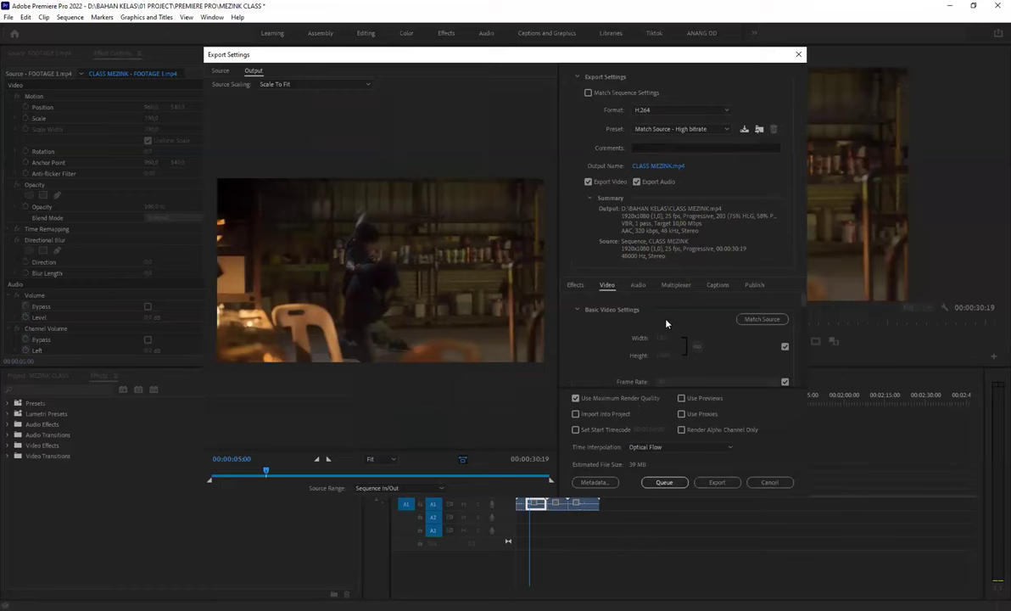
# - Under Bitrate Settings choose VBR, 2 pass encoding and a 20.43 Mbps target bitrate (about 79 MB)
pyautogui.scroll(-2, 658, 321)
pyautogui.scroll(-2, 643, 319)
pyautogui.scroll(-1, 632, 318)
pyautogui.scroll(-1, 623, 322)
pyautogui.scroll(-1, 616, 332)
pyautogui.scroll(-1, 612, 331)
pyautogui.scroll(-1, 605, 332)
pyautogui.scroll(-1, 600, 333)
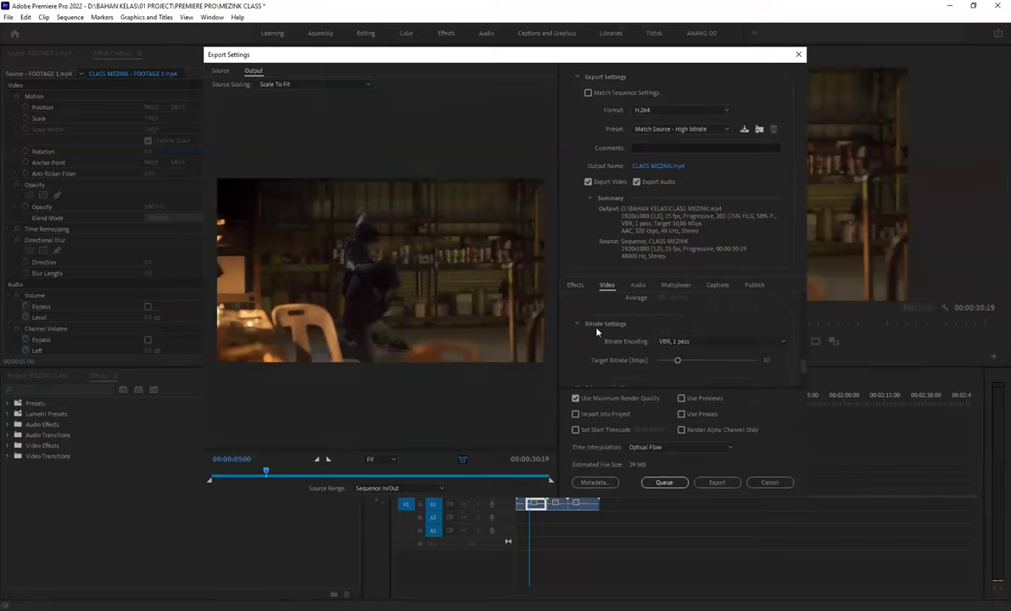
pyautogui.click(691, 343)
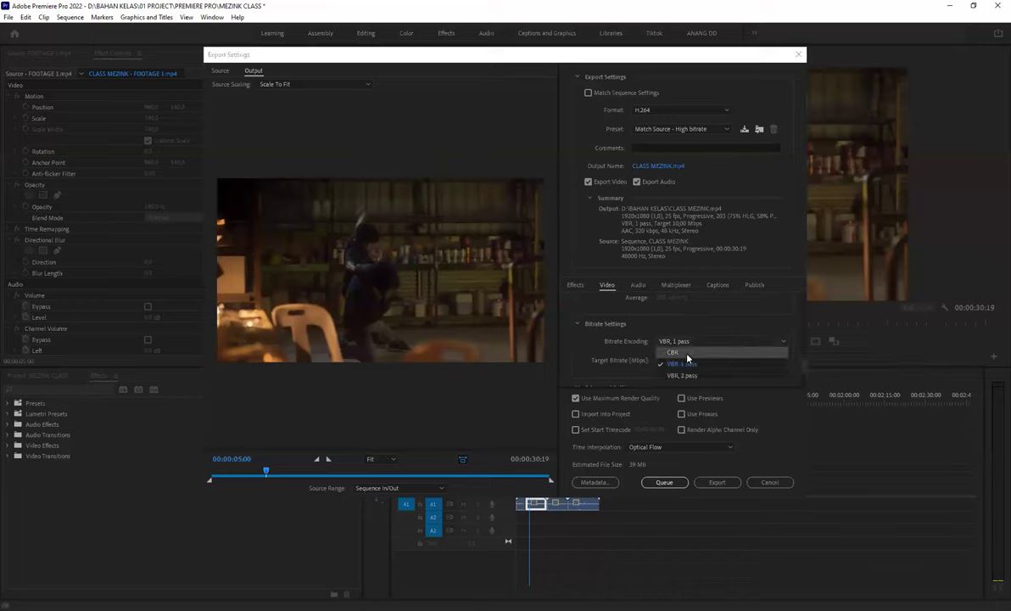
pyautogui.click(687, 355)
pyautogui.click(699, 341)
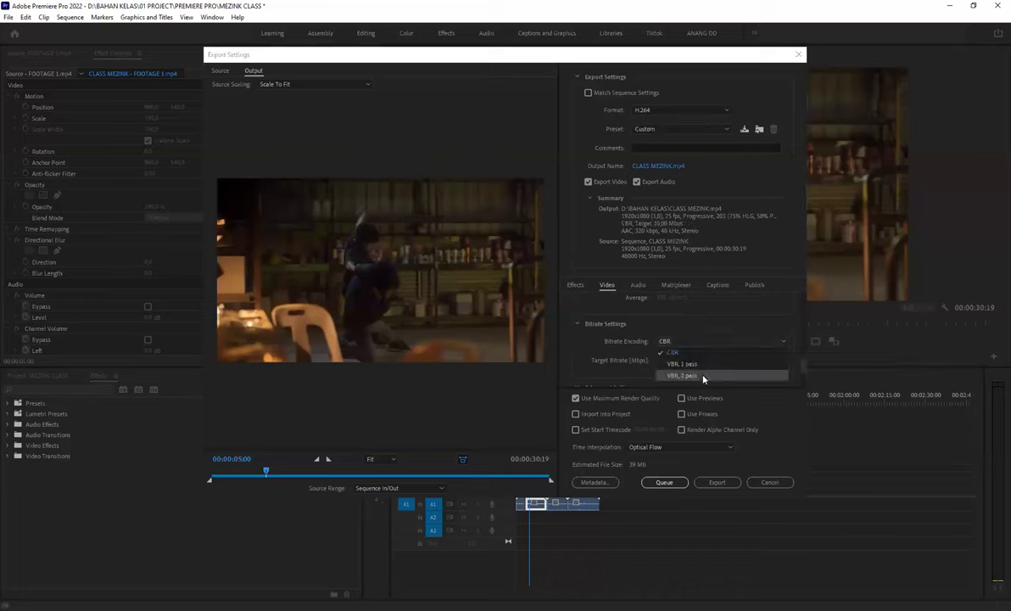
pyautogui.click(701, 376)
pyautogui.scroll(-1, 647, 330)
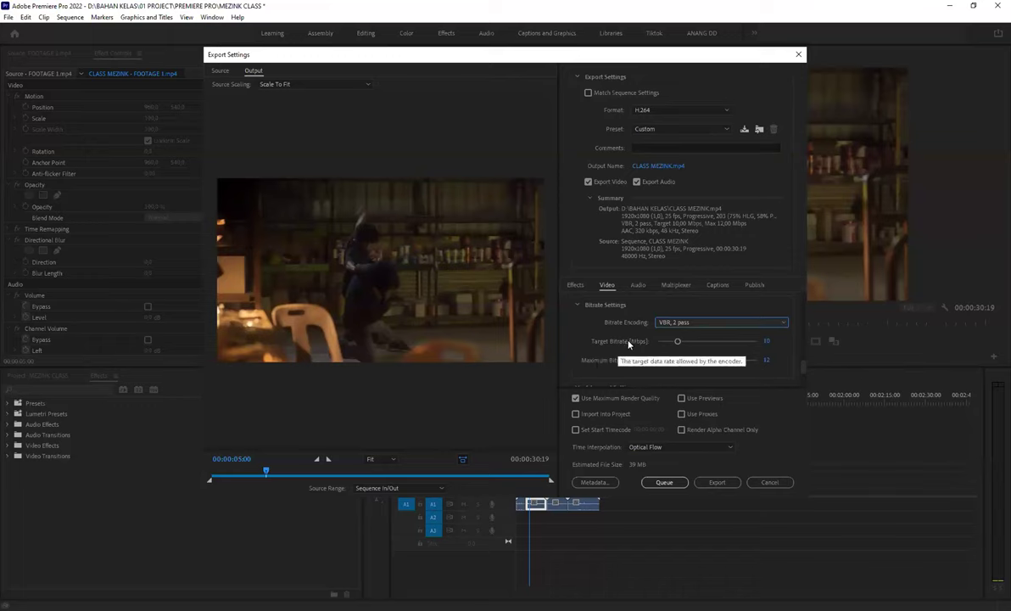
pyautogui.click(700, 341)
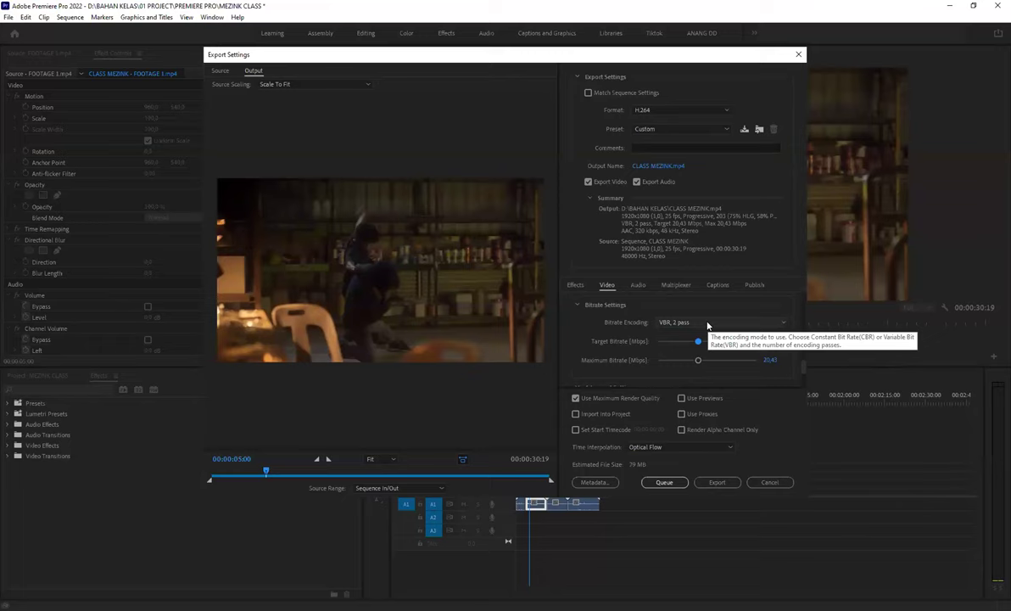
# - Switch to VBR, 1 pass, try target bitrates from about 35 Mbps downward, then cancel Export Settings
pyautogui.click(721, 323)
pyautogui.click(675, 338)
pyautogui.moveTo(697, 322); pyautogui.dragTo(727, 323)
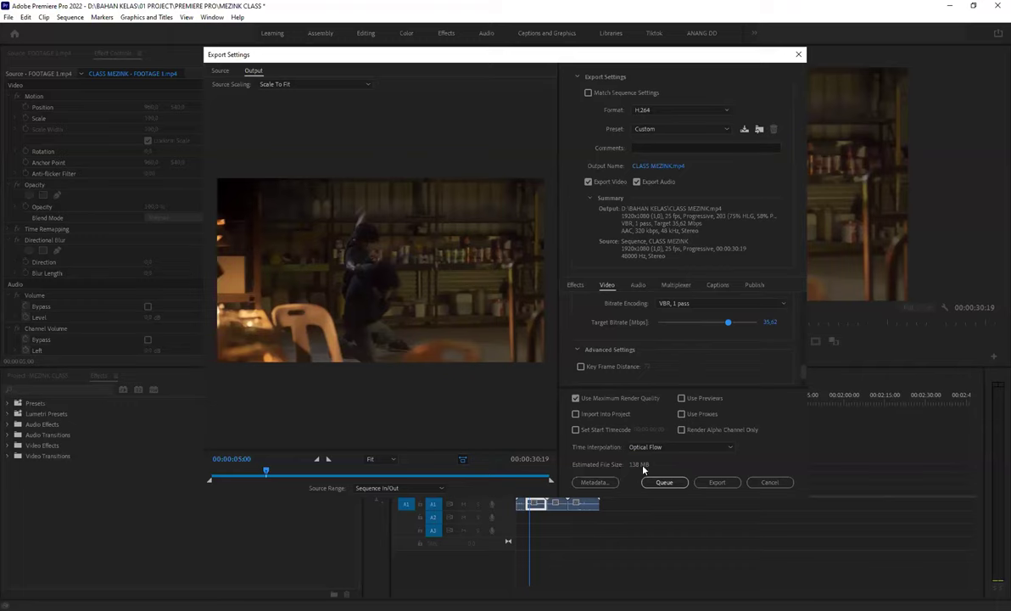
pyautogui.moveTo(728, 322); pyautogui.dragTo(703, 327)
pyautogui.moveTo(703, 327); pyautogui.dragTo(719, 327)
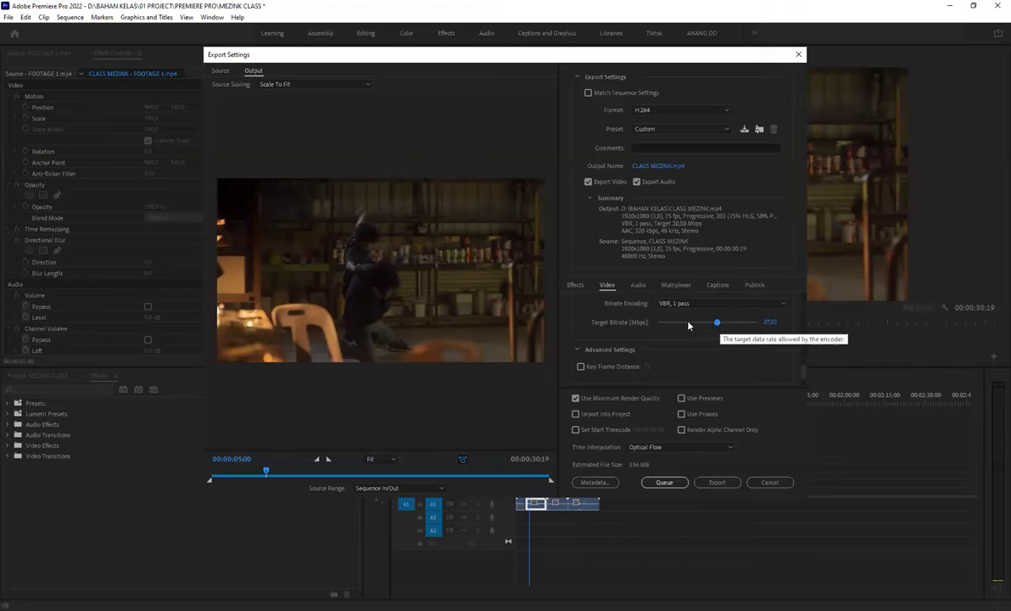
pyautogui.moveTo(716, 323); pyautogui.dragTo(674, 326)
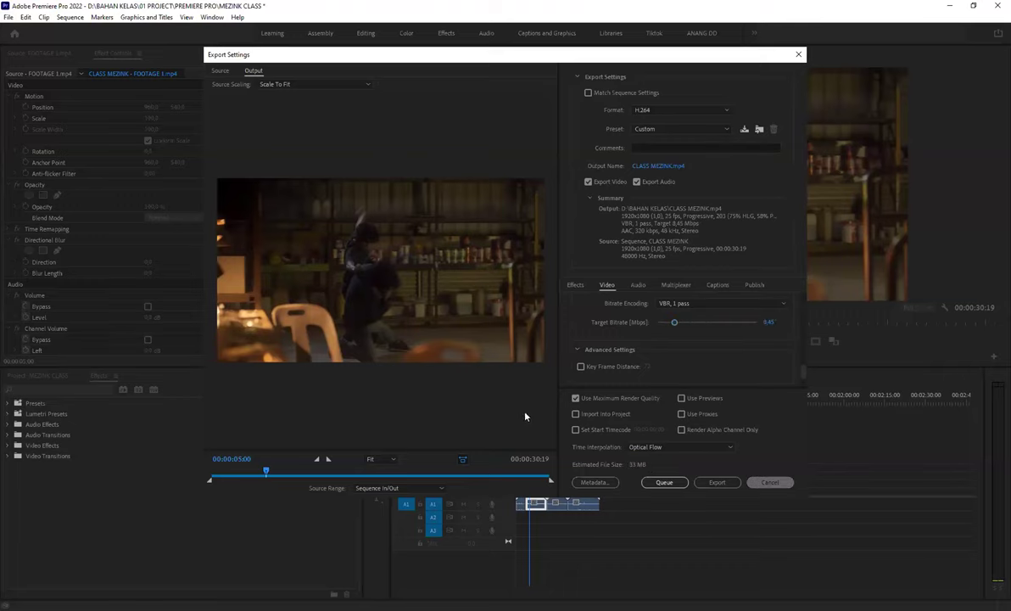
pyautogui.press('Escape')
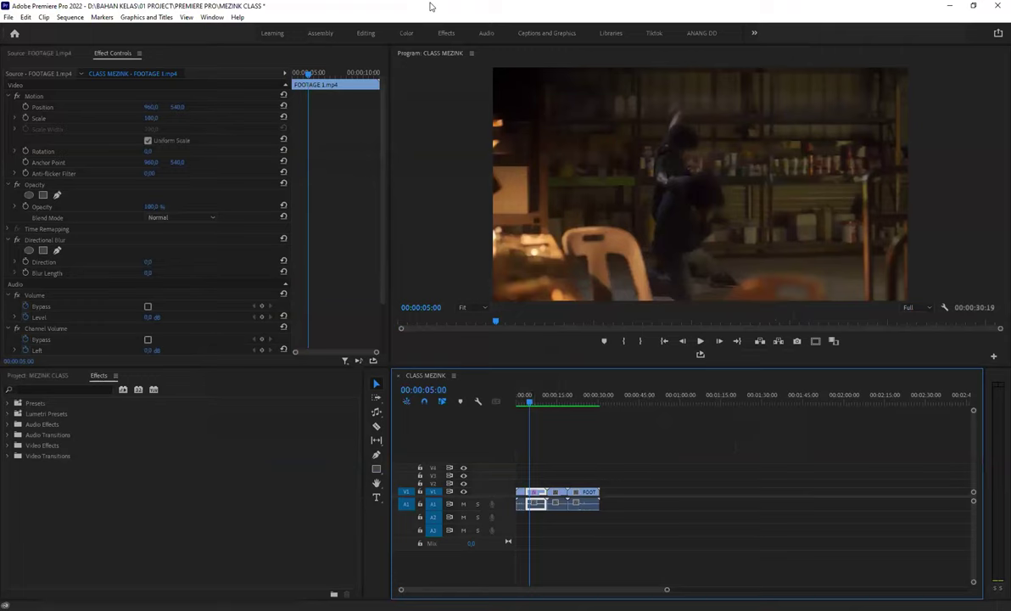
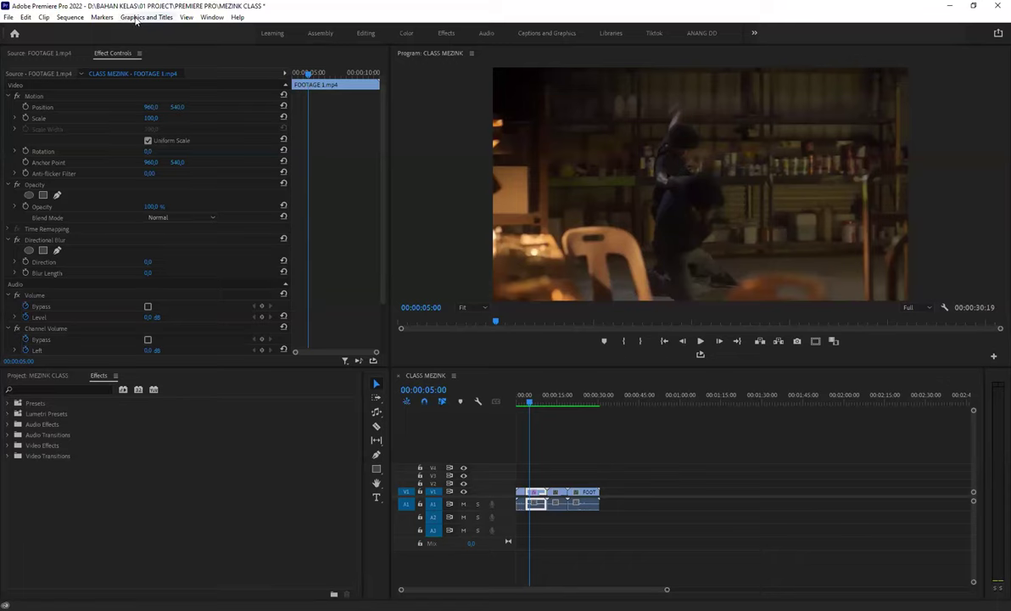
# - Open the Essential Graphics panel, scroll through its templates, then close it again
pyautogui.click(211, 17)
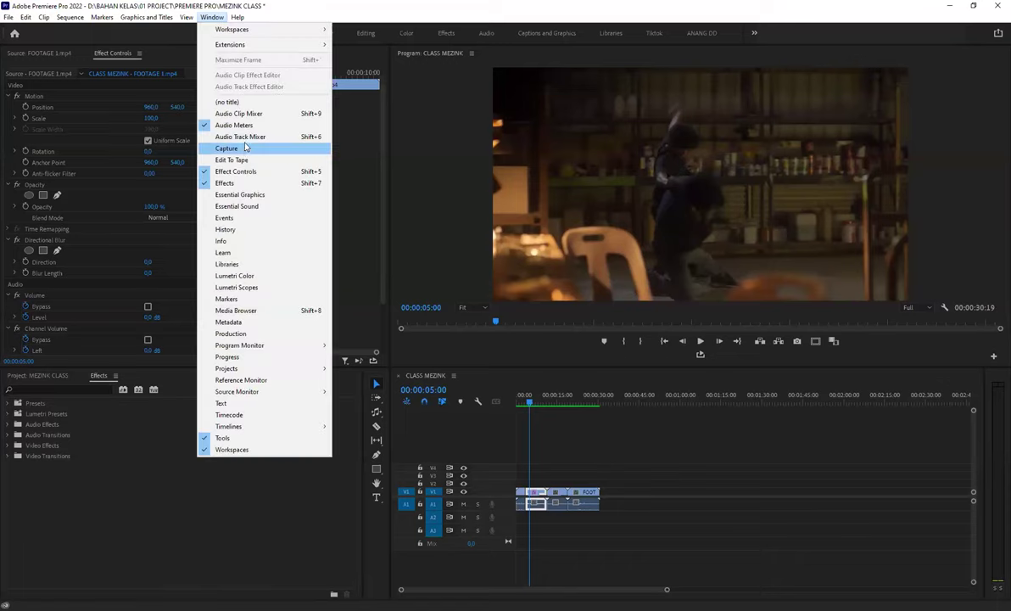
pyautogui.click(249, 197)
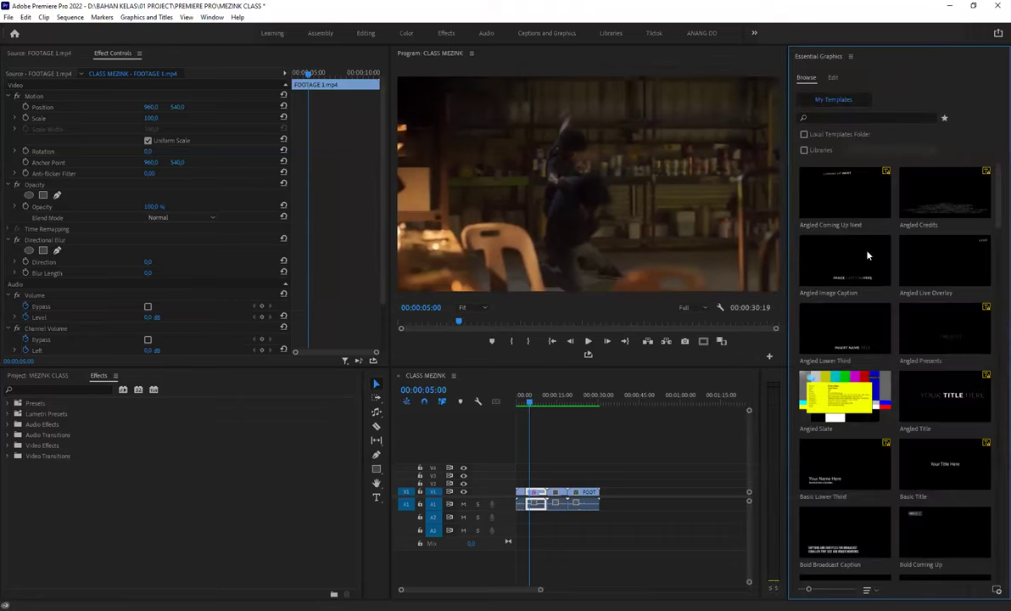
pyautogui.scroll(-3, 938, 317)
pyautogui.scroll(-2, 933, 314)
pyautogui.scroll(-2, 899, 301)
pyautogui.scroll(-2, 895, 299)
pyautogui.scroll(-3, 895, 300)
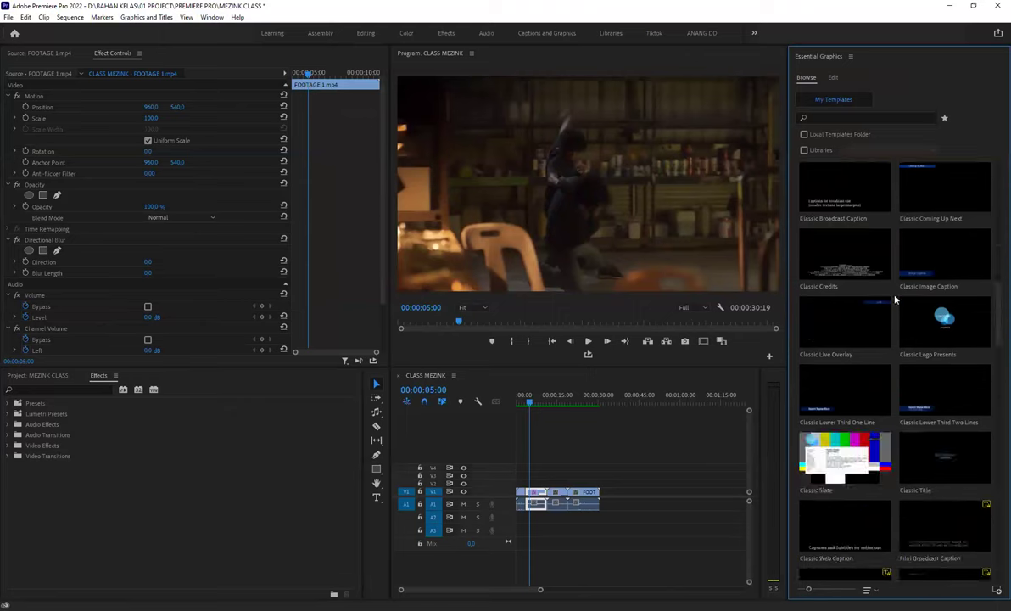
pyautogui.scroll(-2, 895, 300)
pyautogui.scroll(2, 895, 299)
pyautogui.scroll(1, 895, 299)
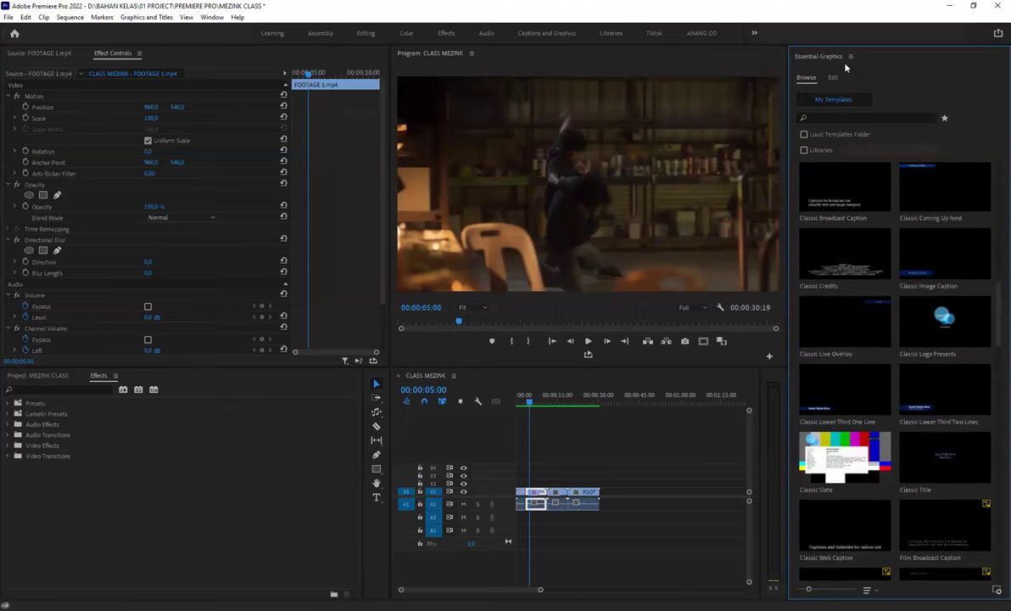
pyautogui.click(851, 56)
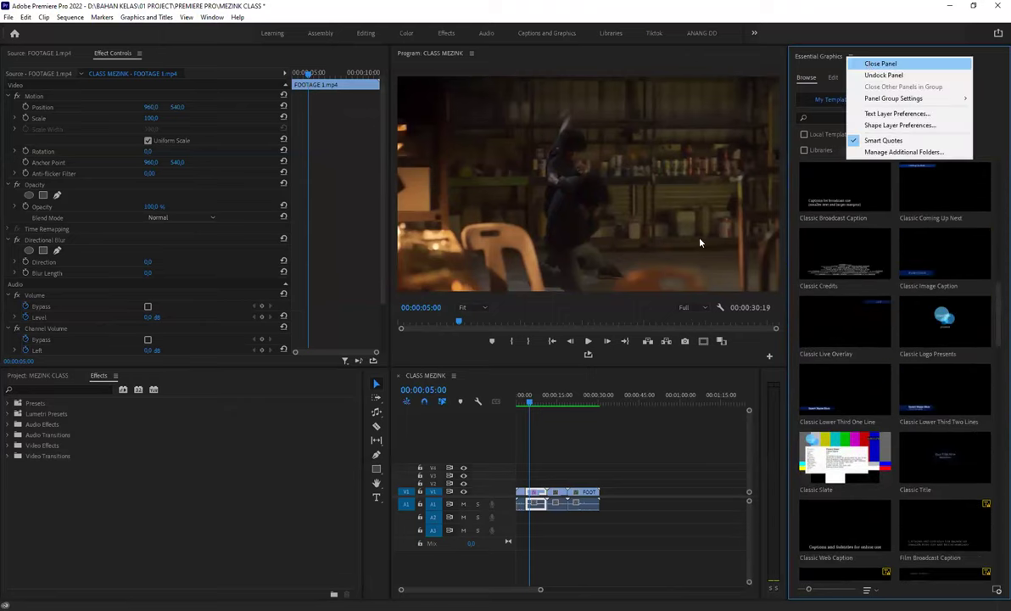
pyautogui.click(827, 64)
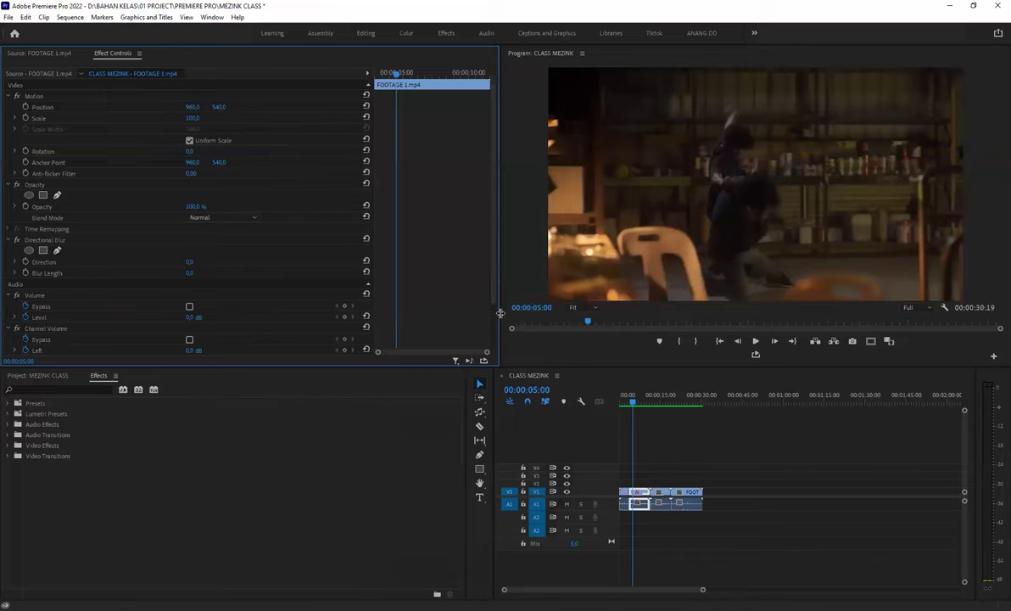
# - Widen the Program Monitor and Timeline, and show the MEZINK CLASS project bin
pyautogui.moveTo(499, 316); pyautogui.dragTo(463, 316)
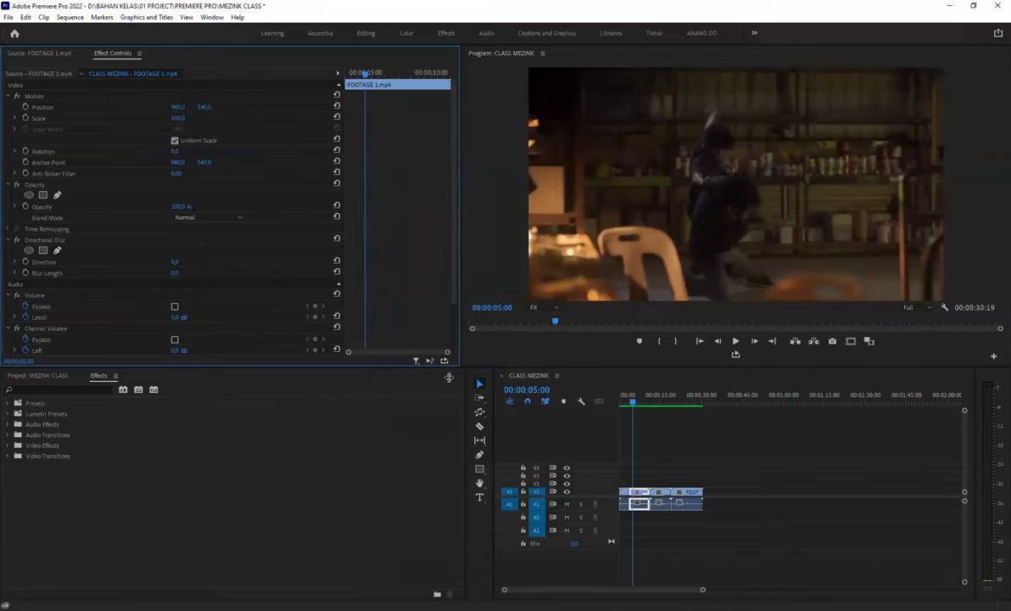
pyautogui.moveTo(457, 378); pyautogui.dragTo(402, 378)
pyautogui.moveTo(459, 272); pyautogui.dragTo(402, 271)
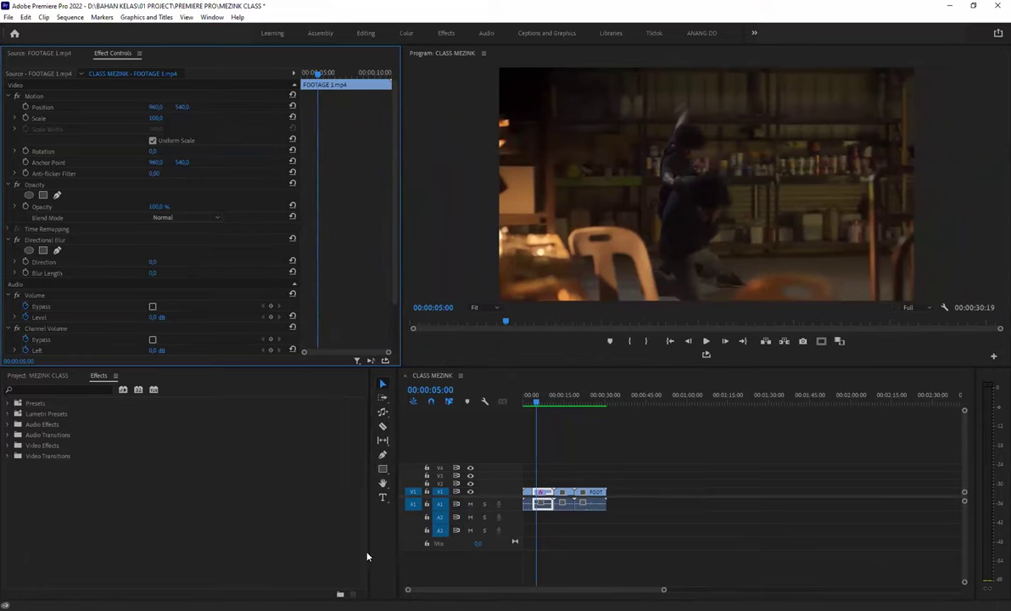
pyautogui.click(40, 376)
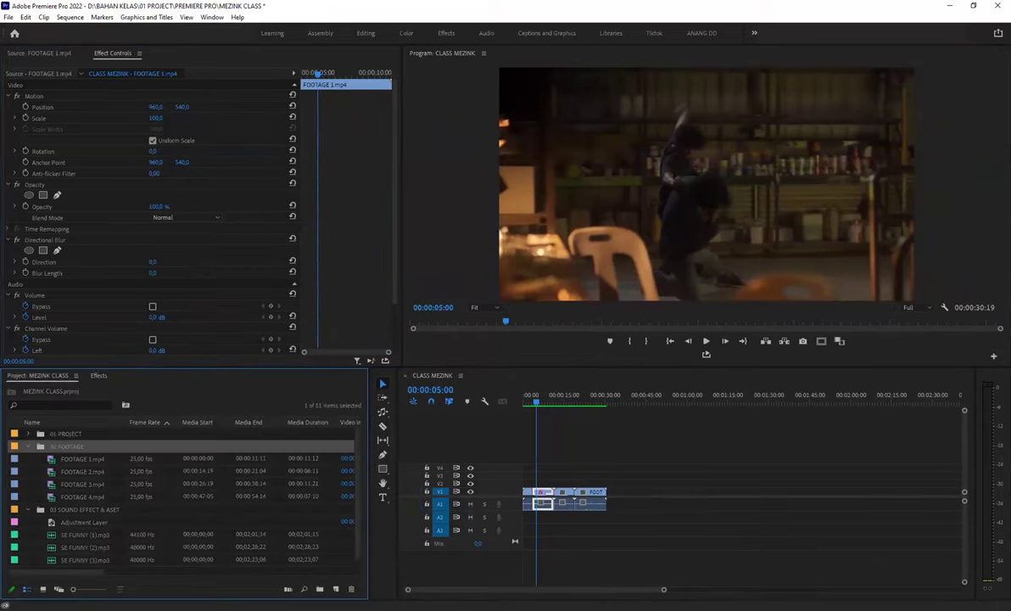
# - Look over the project bin's new-item list and the File menu commands
pyautogui.click(335, 589)
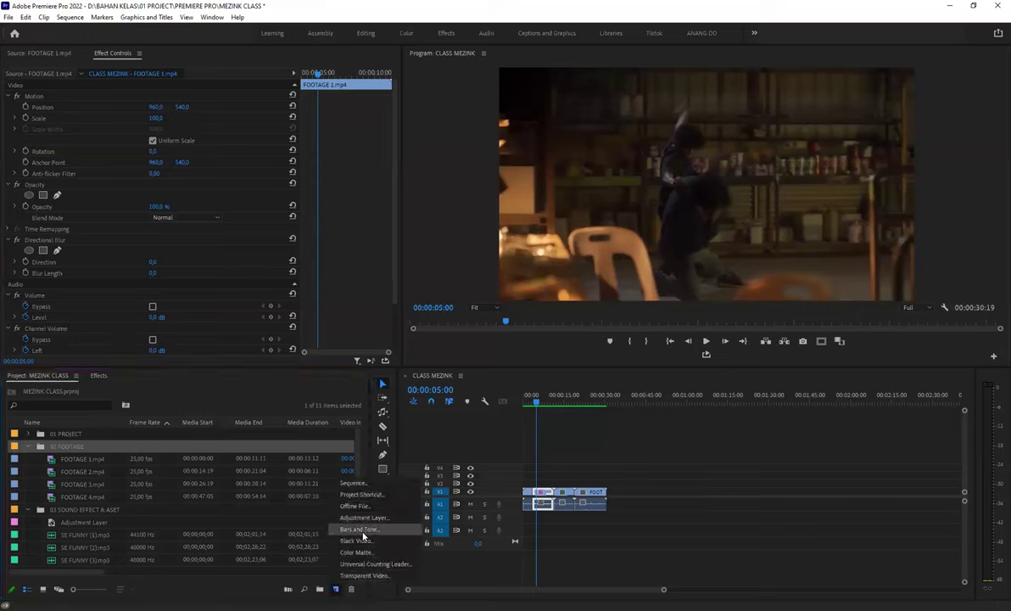
pyautogui.press('Escape')
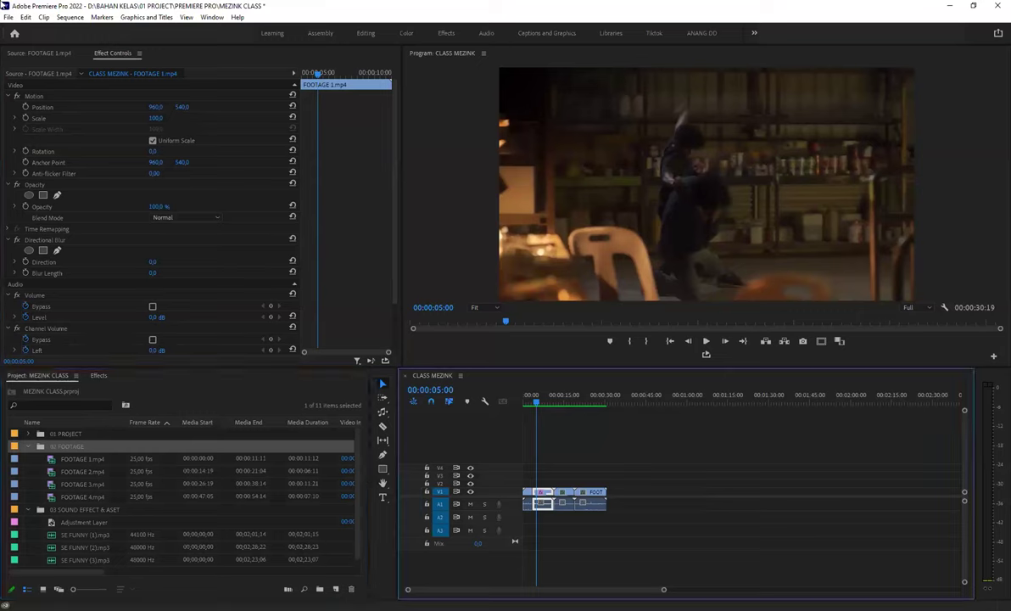
pyautogui.click(9, 17)
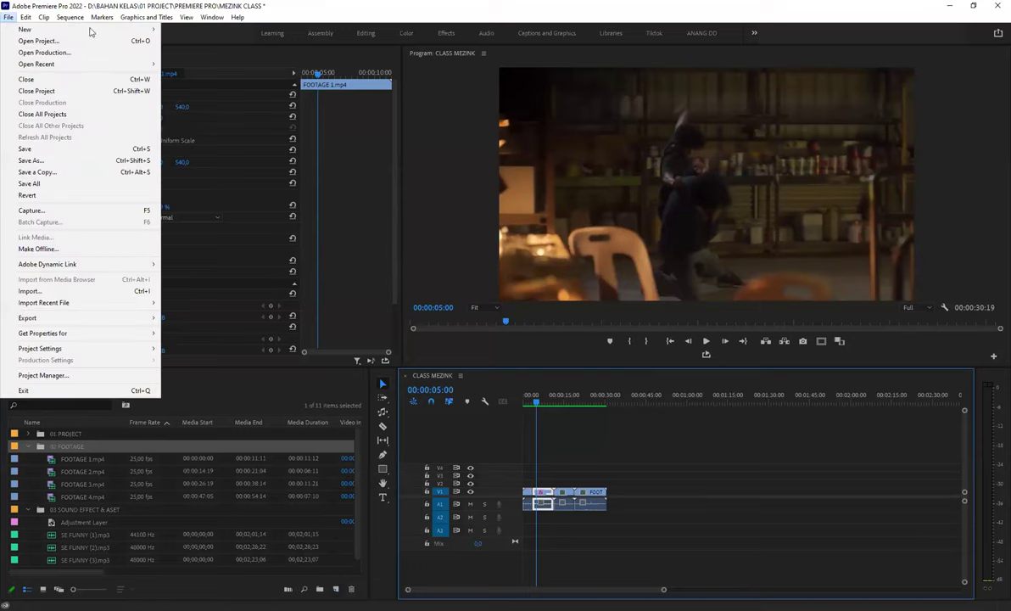
pyautogui.moveTo(85, 30)
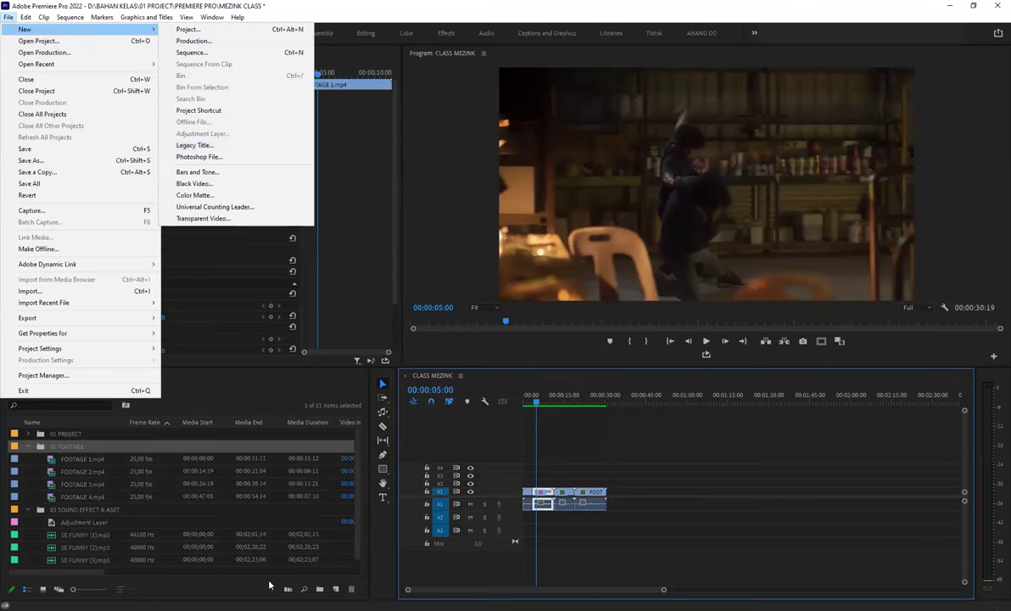
pyautogui.click(253, 545)
pyautogui.click(338, 587)
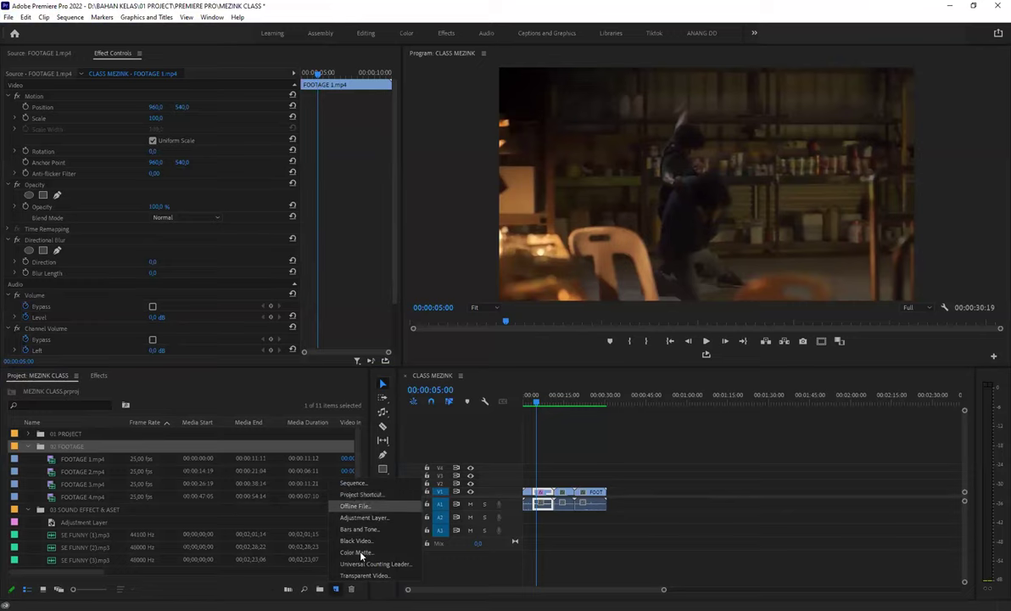
pyautogui.press('Escape')
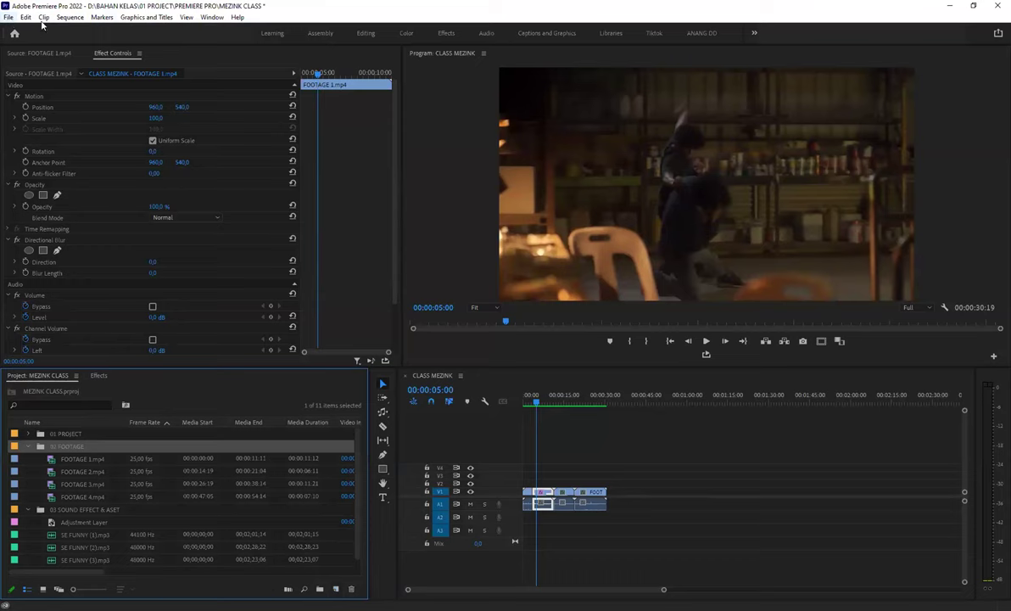
pyautogui.click(11, 17)
# - Browse the Clip and File menus, including the Export and New submenus
pyautogui.press('Right')
pyautogui.press('Right')
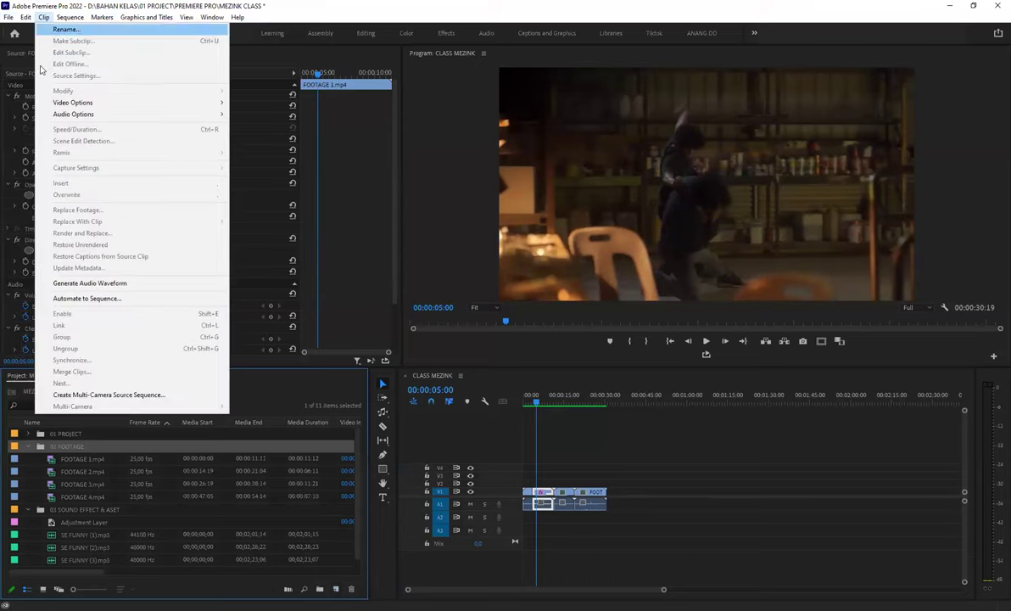
pyautogui.press('Left')
pyautogui.press('Left')
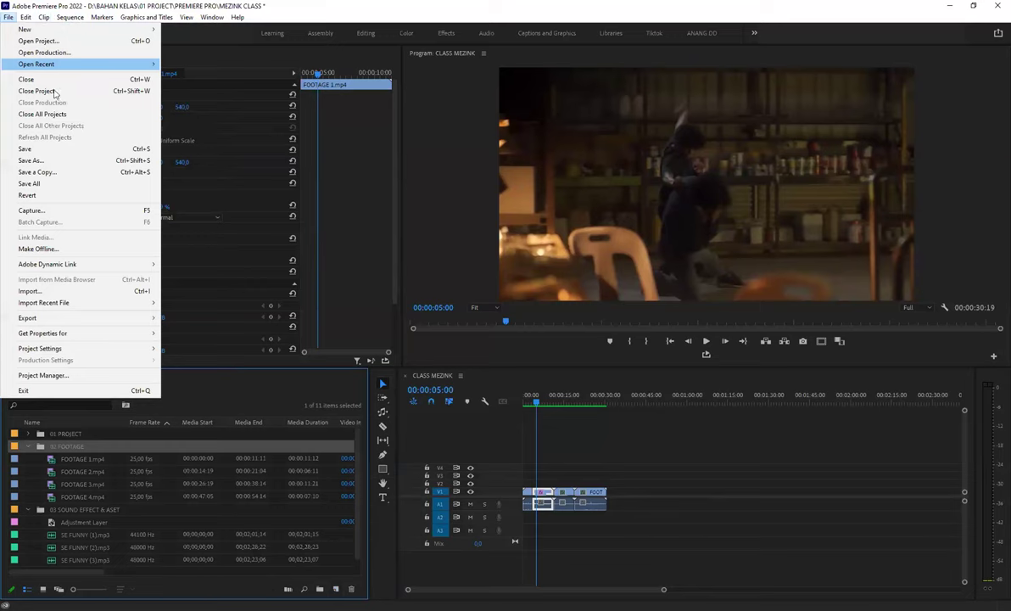
pyautogui.press('Right')
pyautogui.press('Up')
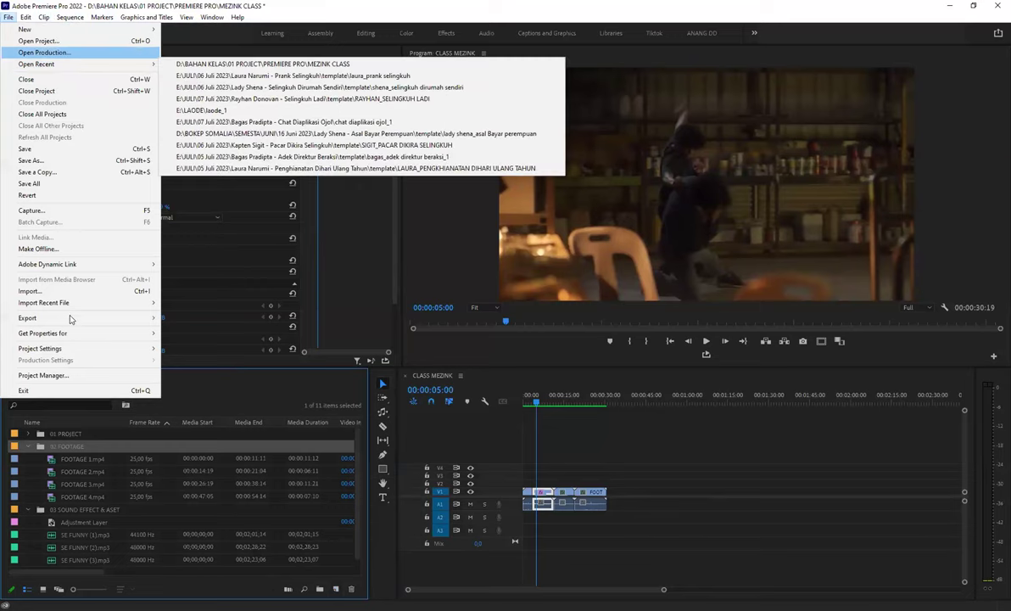
pyautogui.press('Down')
pyautogui.press('Down')
pyautogui.press('Down')
pyautogui.press('Down')
pyautogui.press('Up')
pyautogui.press('Up')
pyautogui.press('Down')
pyautogui.press('Down')
pyautogui.press('Down')
pyautogui.press('Down')
pyautogui.press('Down')
pyautogui.press('Up')
pyautogui.press('Right')
pyautogui.press('Right')
pyautogui.press('Right')
pyautogui.press('Right')
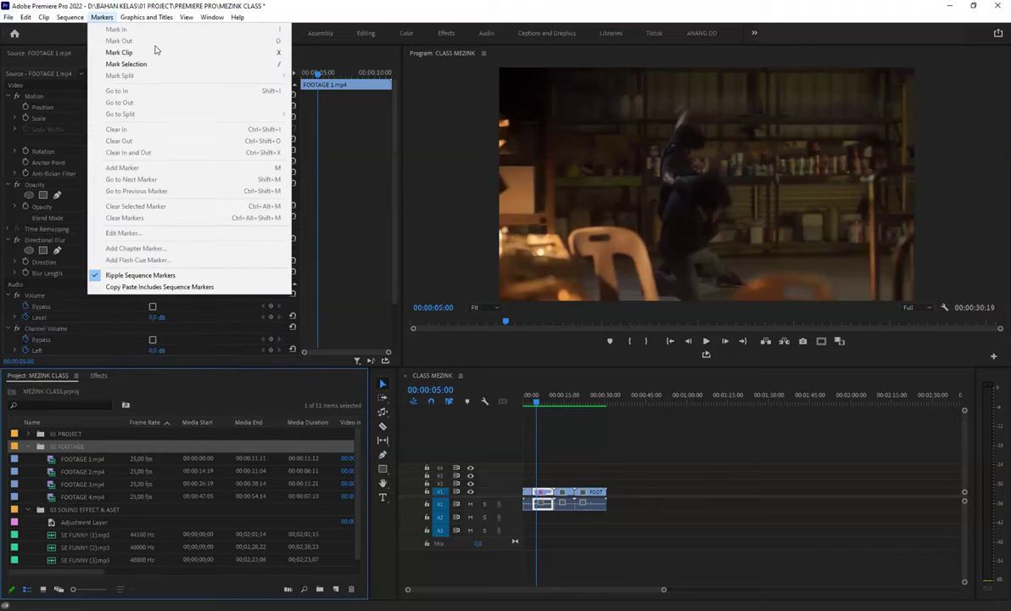
pyautogui.press('Left')
pyautogui.press('Left')
pyautogui.press('Left')
pyautogui.press('Up')
pyautogui.press('Up')
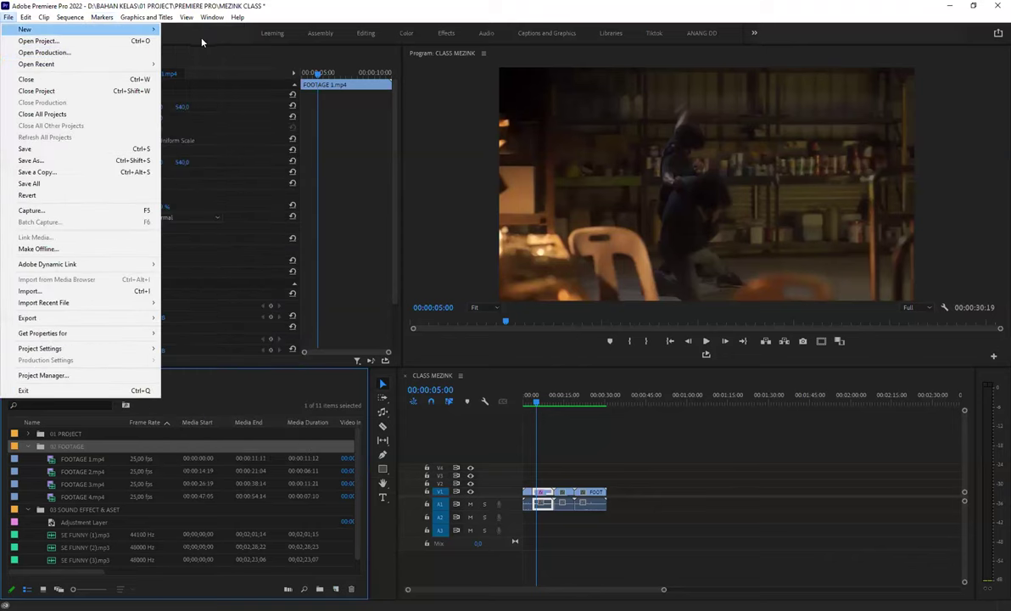
pyautogui.press('Right')
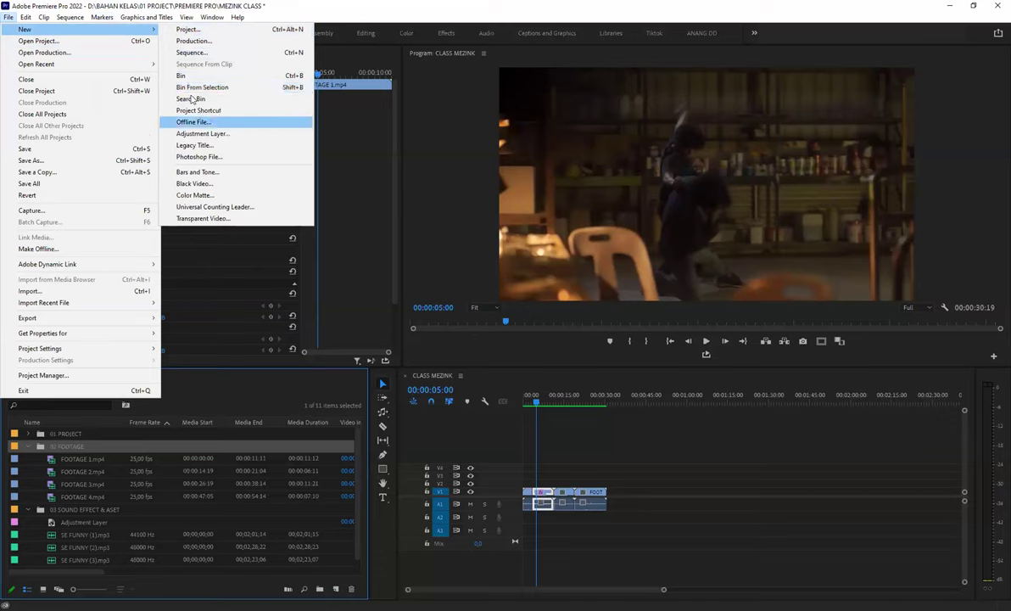
# - Review the New submenu items and the project bin's new-item list
pyautogui.press('Up')
pyautogui.press('Up')
pyautogui.press('Up')
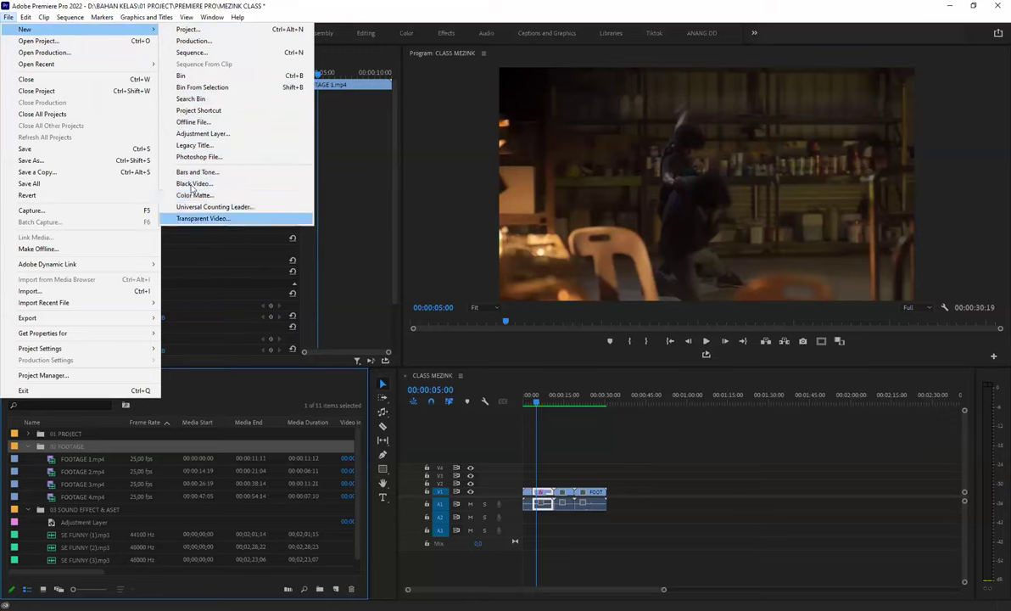
pyautogui.press('Up')
pyautogui.press('Up')
pyautogui.press('Up')
pyautogui.press('Up')
pyautogui.press('Up')
pyautogui.press('Up')
pyautogui.press('Up')
pyautogui.press('Up')
pyautogui.press('Up')
pyautogui.press('Up')
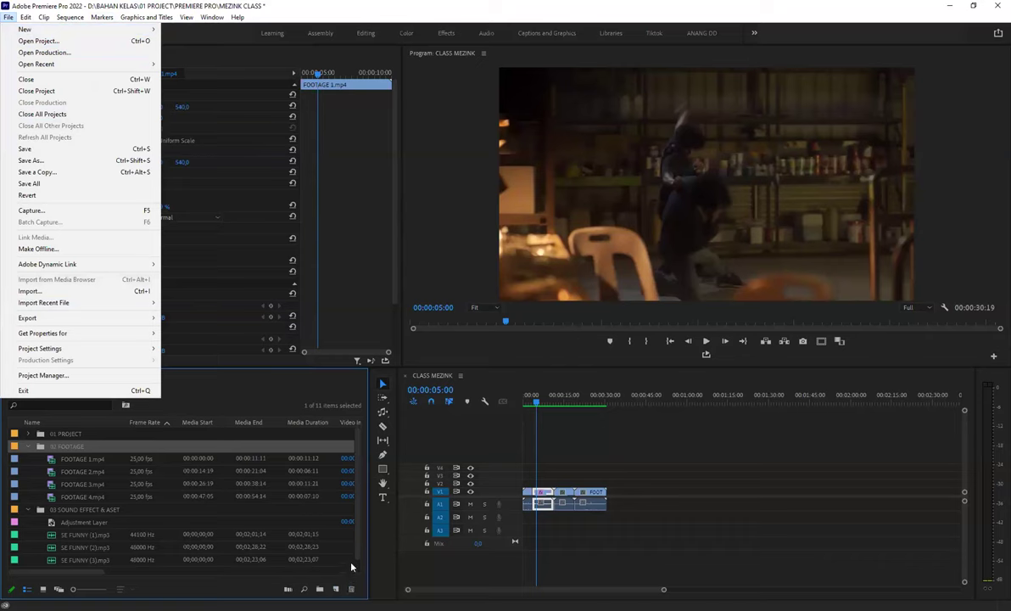
pyautogui.click(336, 587)
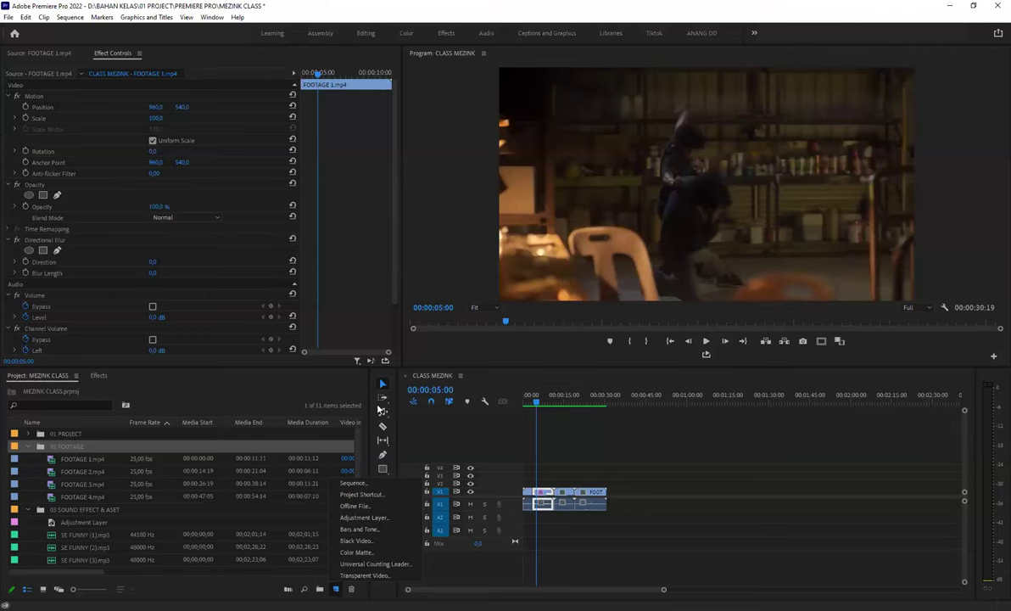
pyautogui.click(383, 513)
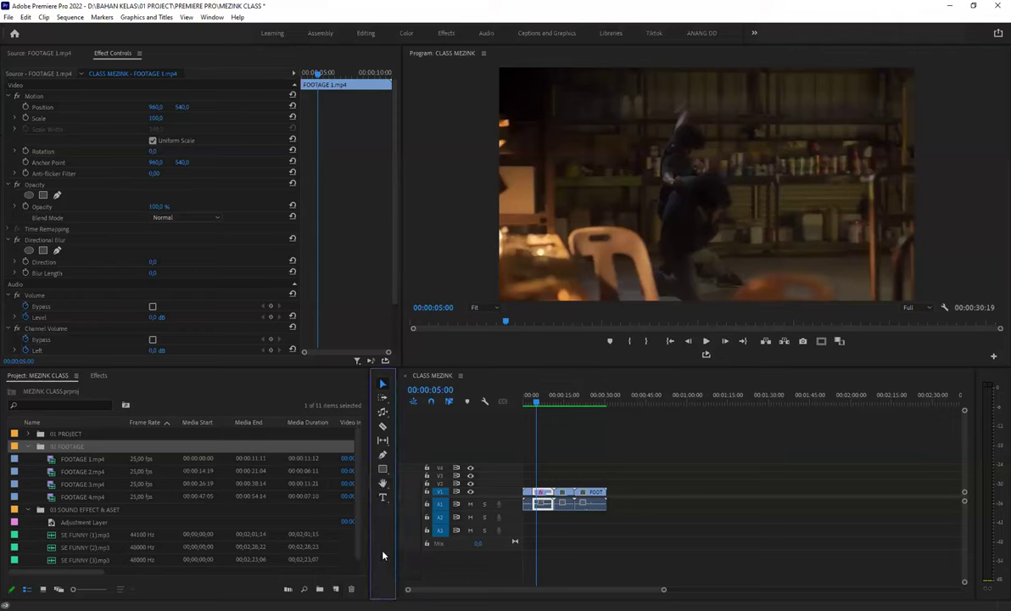
# - Step through File > New again, then bring up the Graphics and Titles menu
pyautogui.click(9, 17)
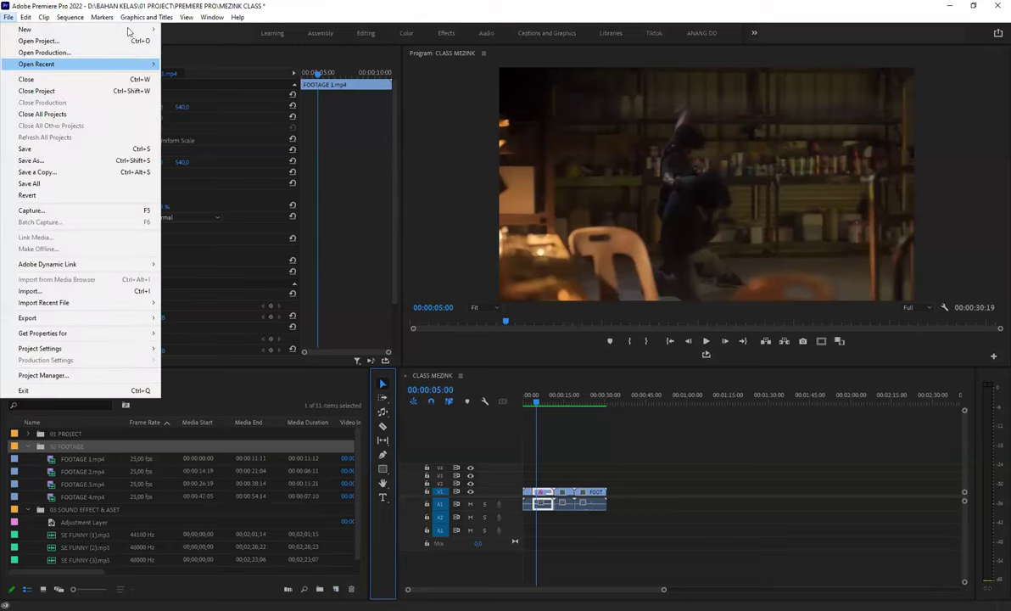
pyautogui.moveTo(85, 63)
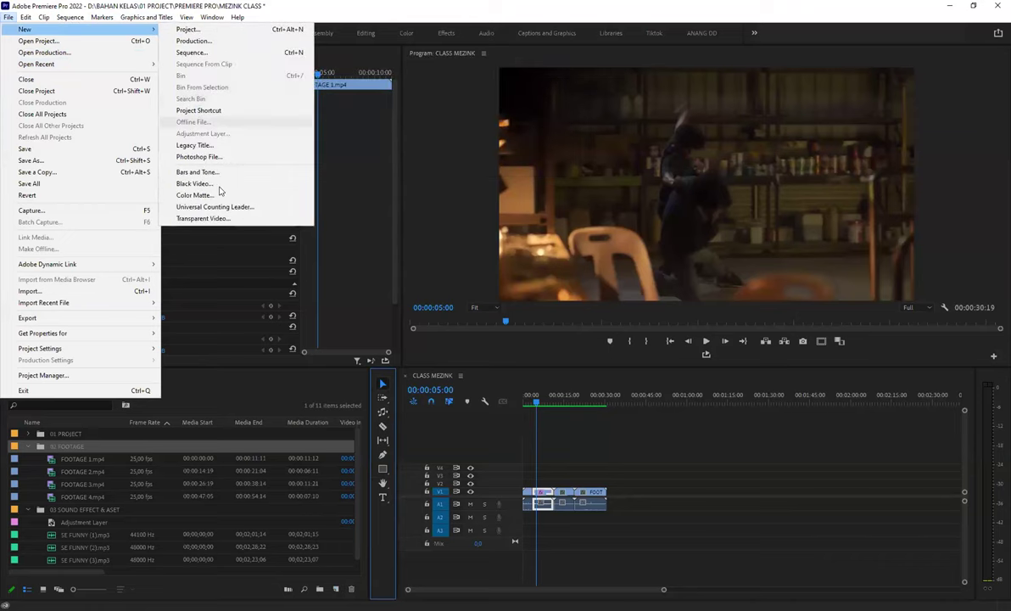
pyautogui.press('Down')
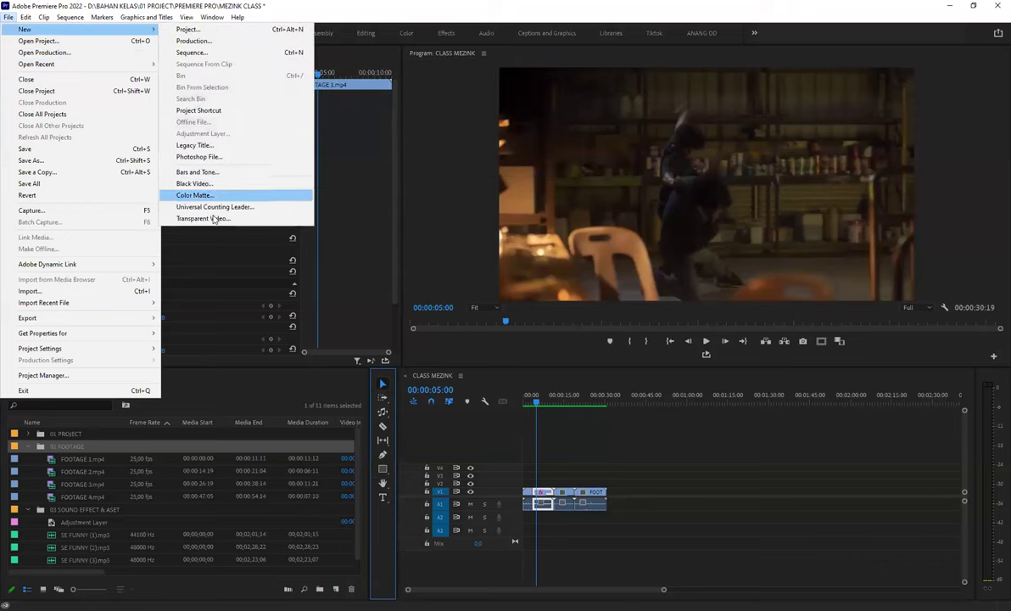
pyautogui.press('Down')
pyautogui.press('Down')
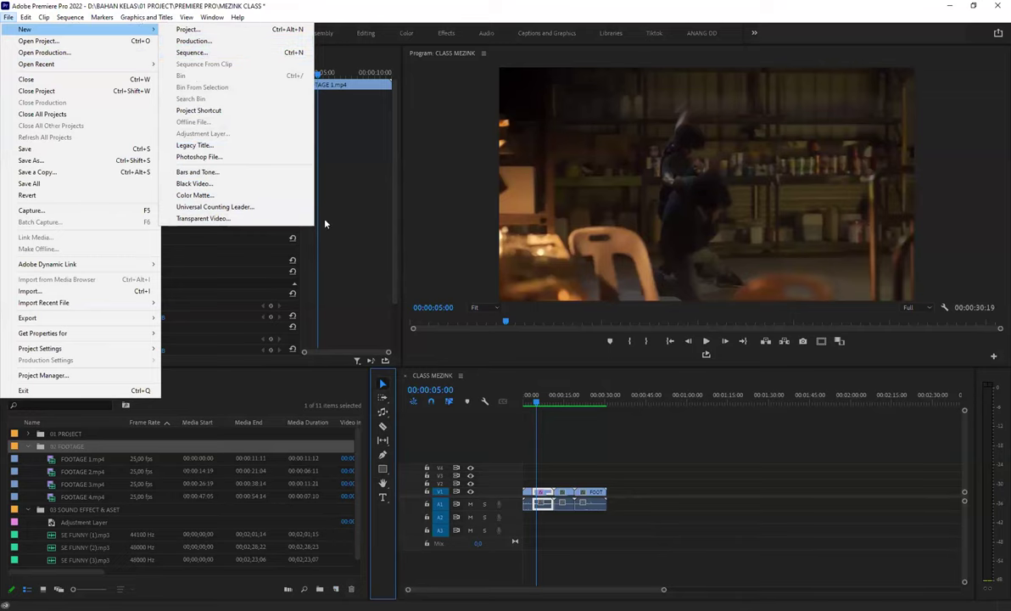
pyautogui.click(138, 19)
pyautogui.click(127, 18)
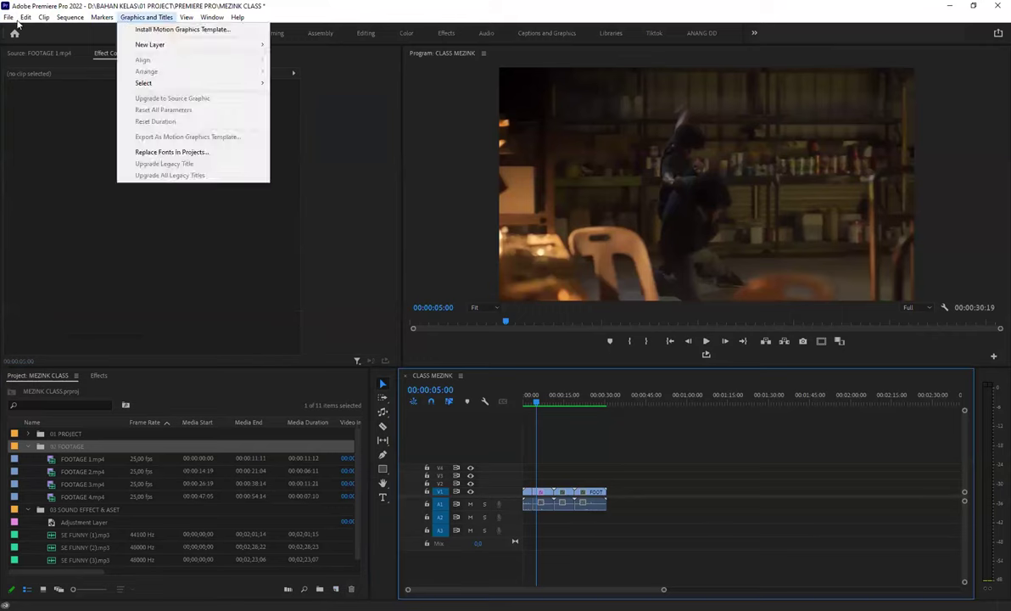
# - Dismiss the Open Recent menu and zoom the timeline in two levels on the three clips
pyautogui.click(16, 21)
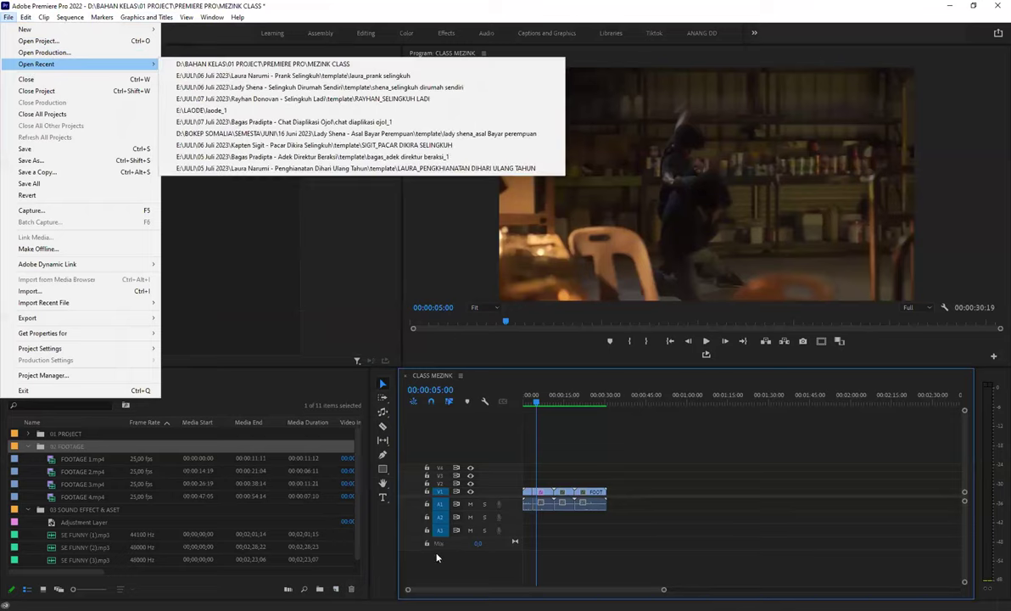
pyautogui.click(406, 539)
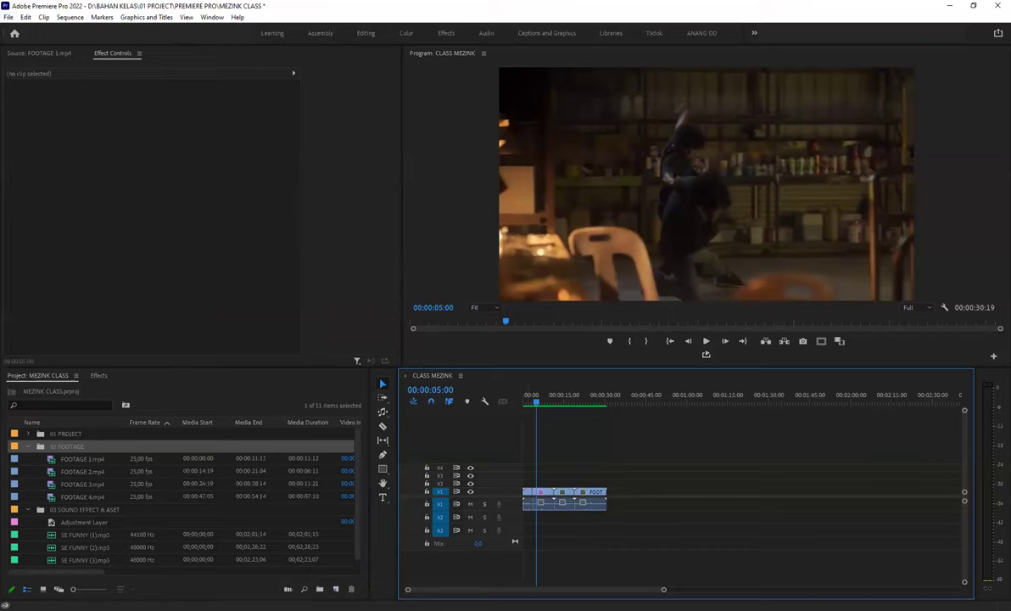
pyautogui.press('=')
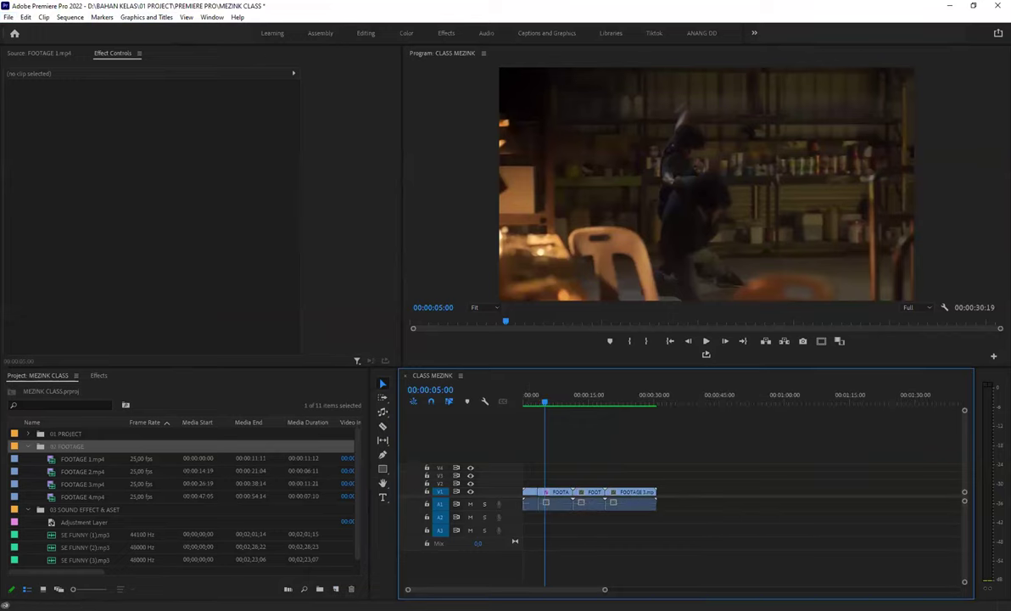
pyautogui.press('=')
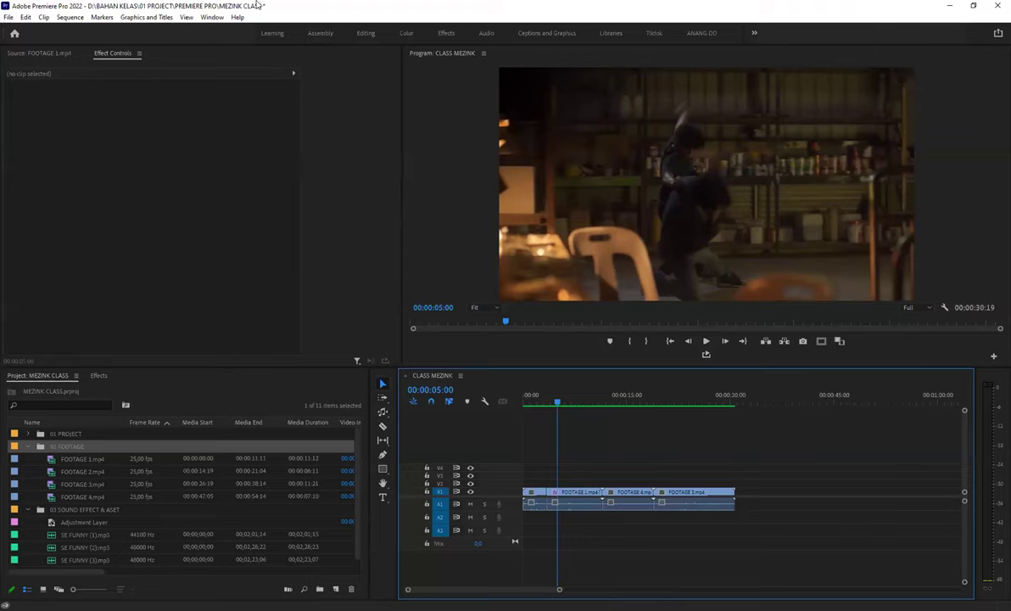
# - Show the Essential Graphics panel and scroll through its templates
pyautogui.click(212, 17)
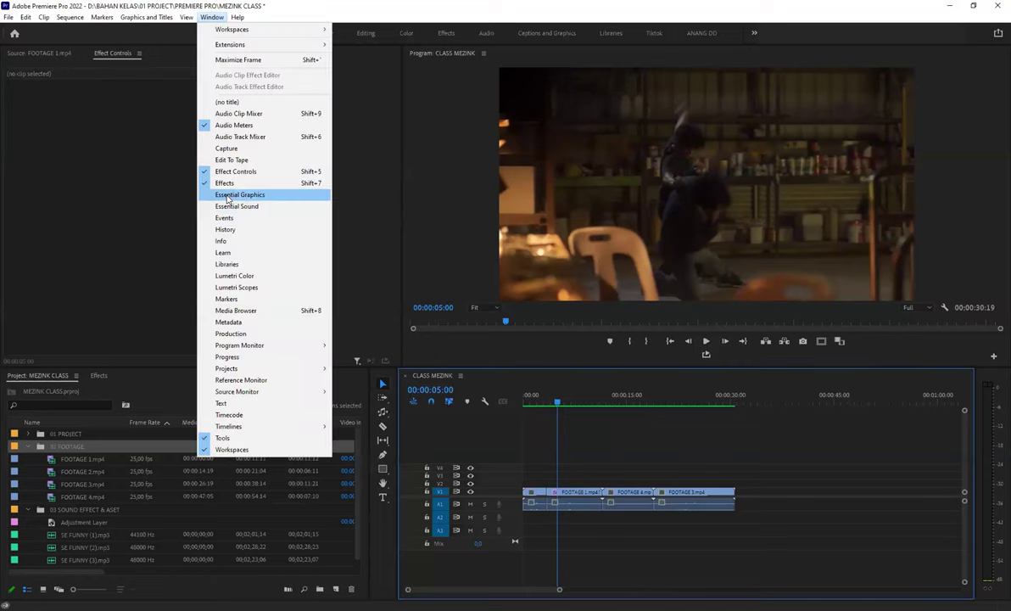
pyautogui.click(228, 196)
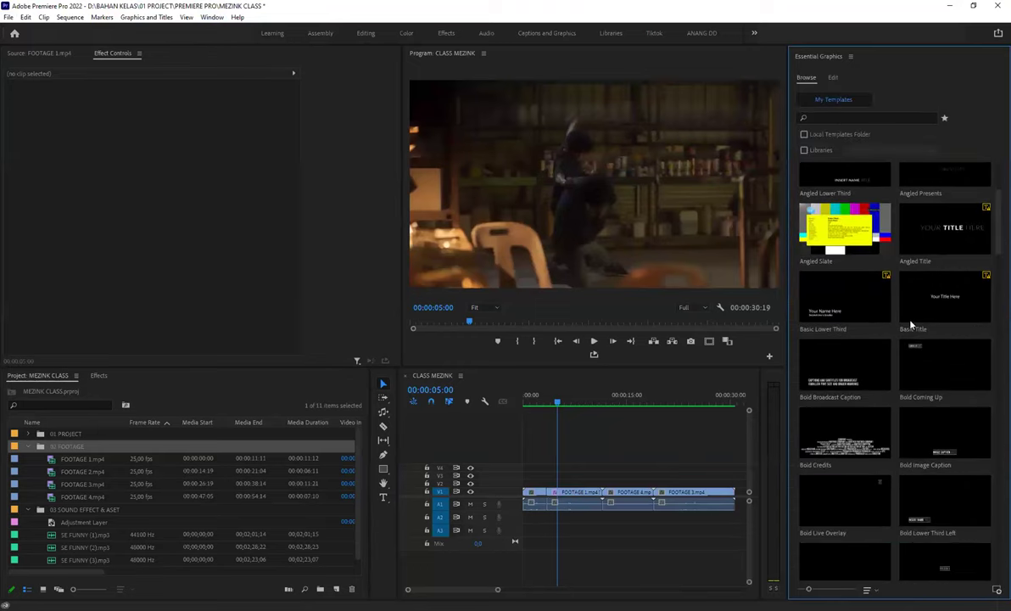
pyautogui.scroll(-3, 908, 322)
pyautogui.scroll(-4, 908, 322)
pyautogui.scroll(-3, 908, 322)
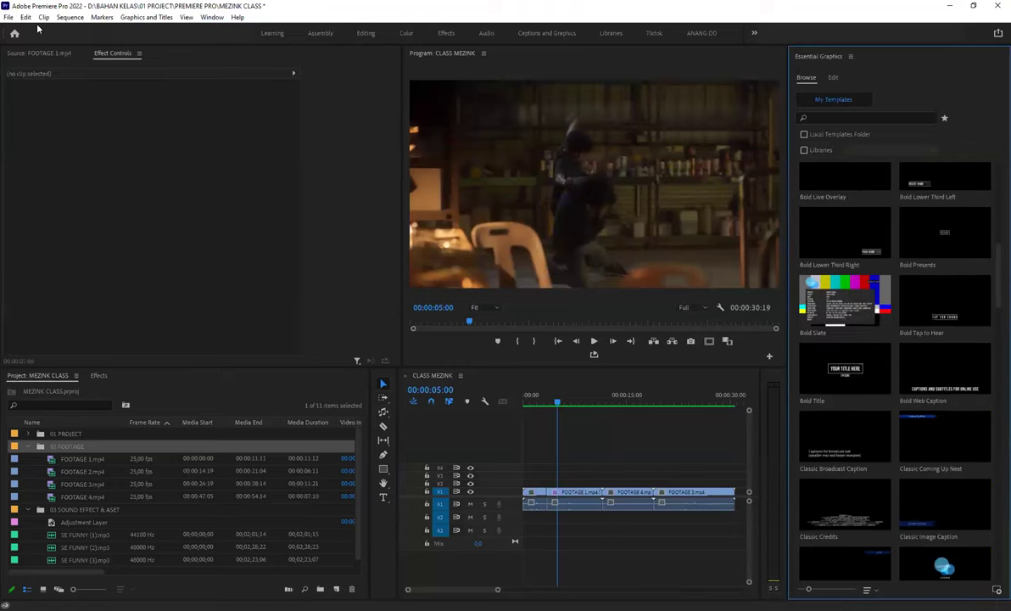
# - Create a 1920×1080, 25 fps legacy title Title 01, close its editor, and widen the program monitor
pyautogui.hotkey('alt', 'f')
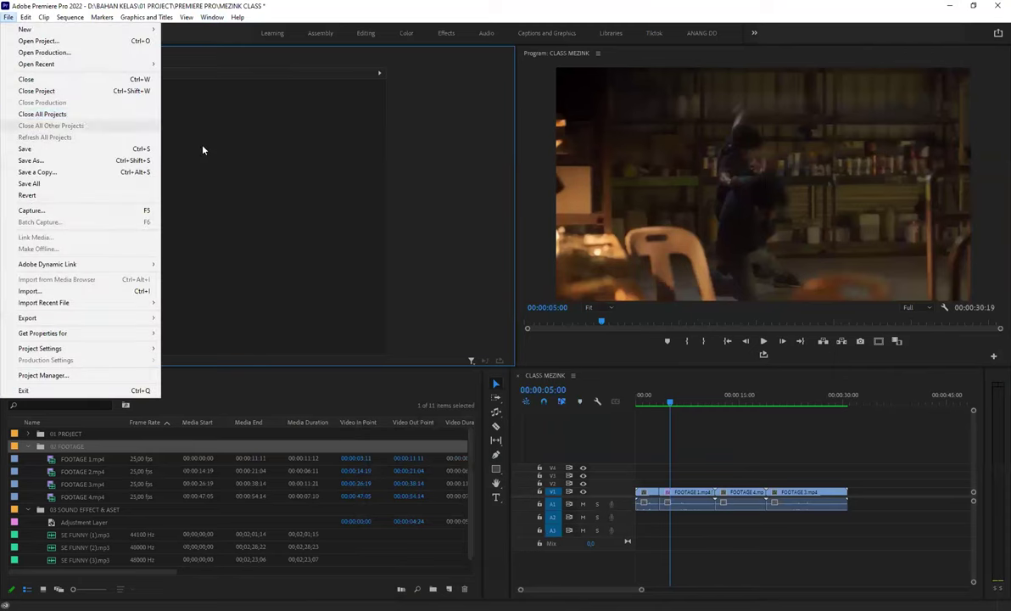
pyautogui.press('Down')
pyautogui.press('Up')
pyautogui.press('Right')
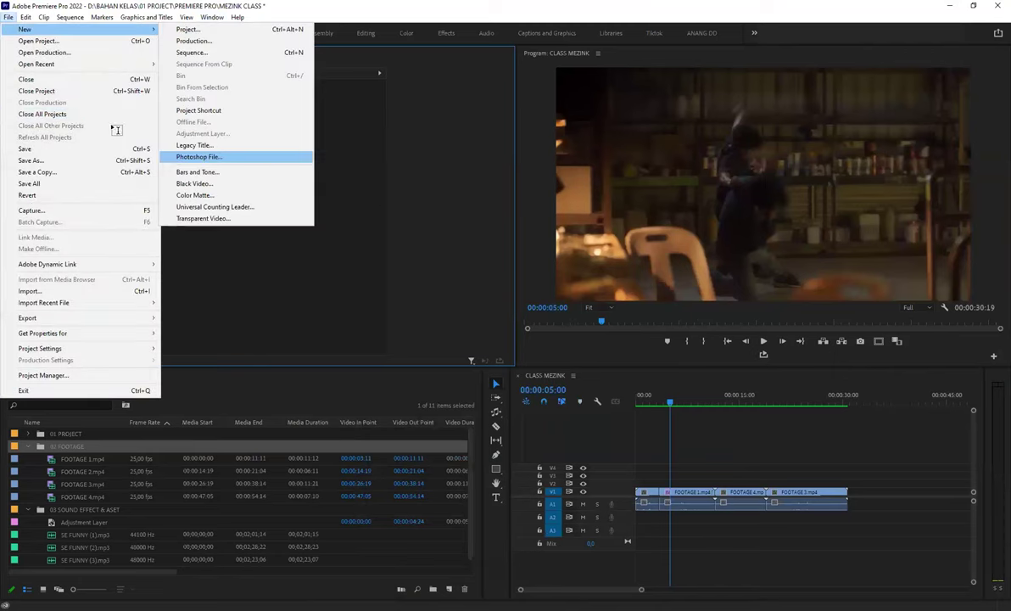
pyautogui.press('Up')
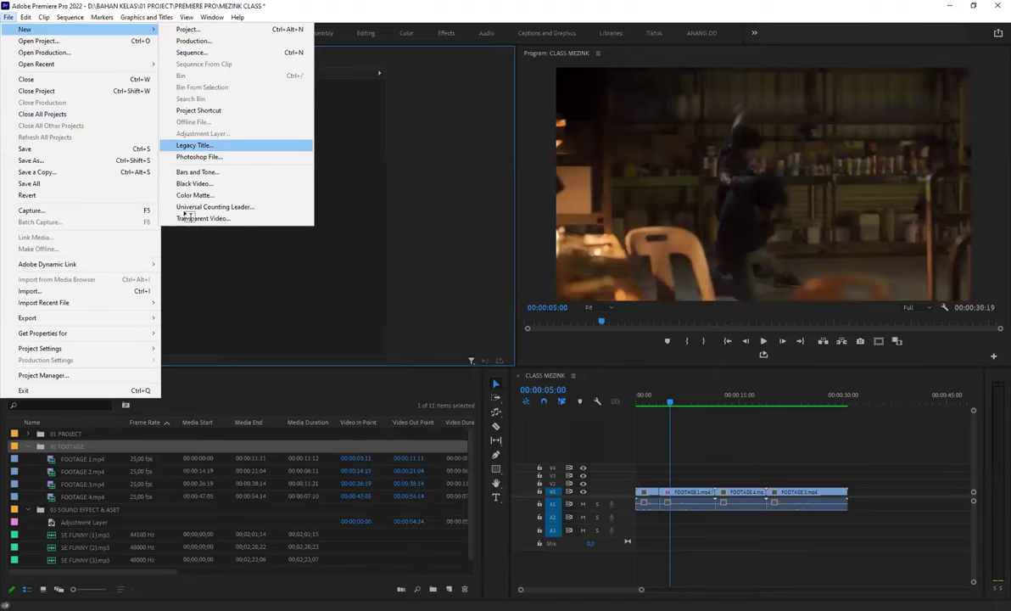
pyautogui.press('Return')
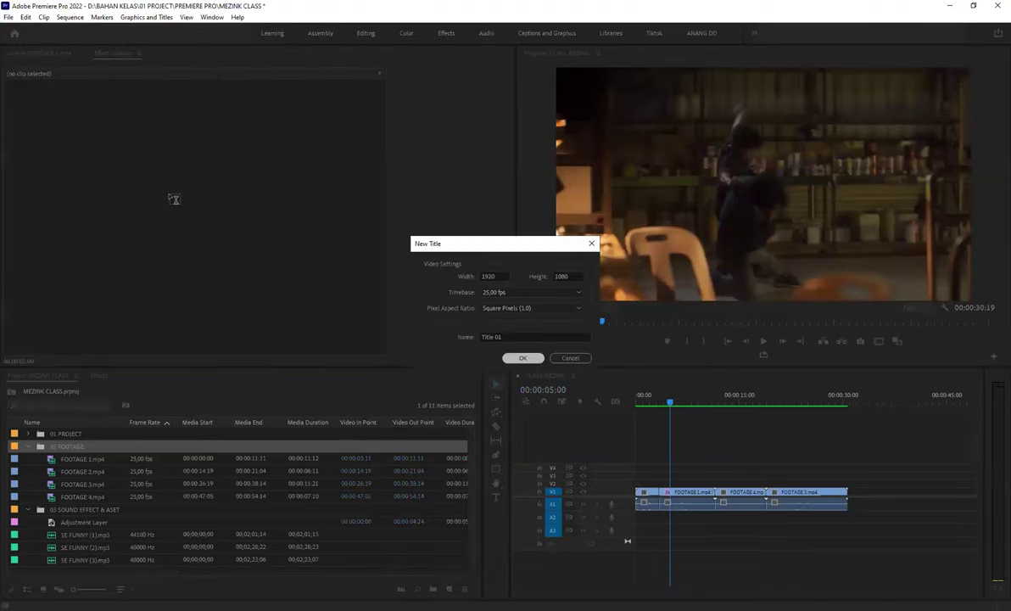
pyautogui.press('Return')
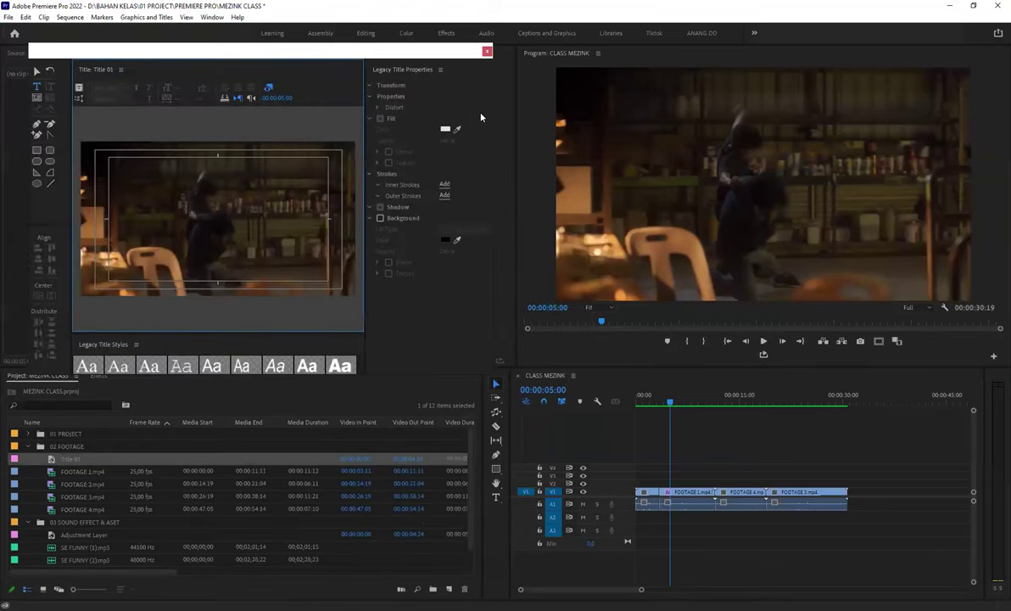
pyautogui.hotkey('ctrl', 'w')
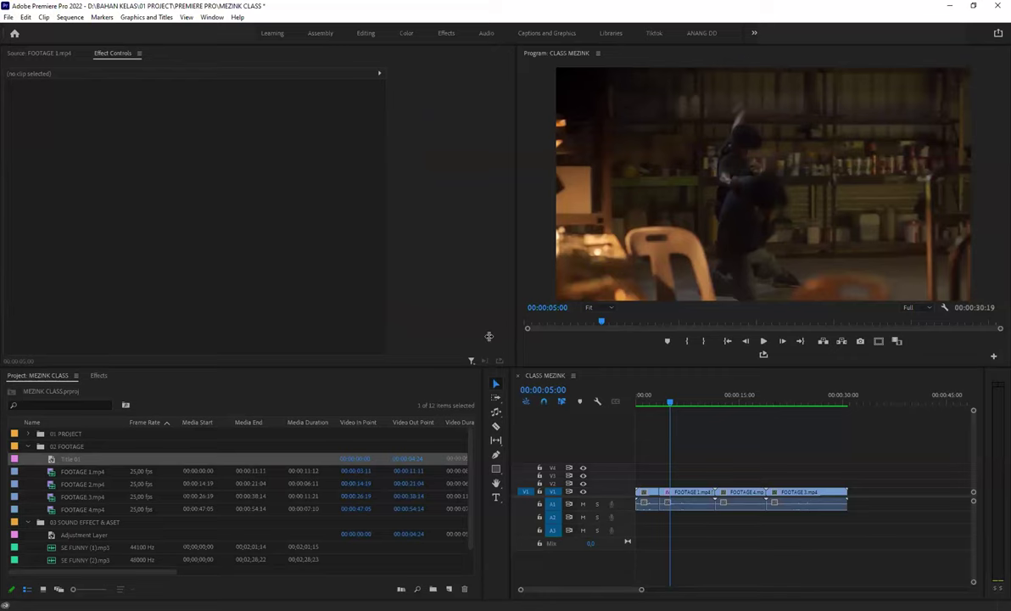
pyautogui.moveTo(517, 367); pyautogui.dragTo(435, 367)
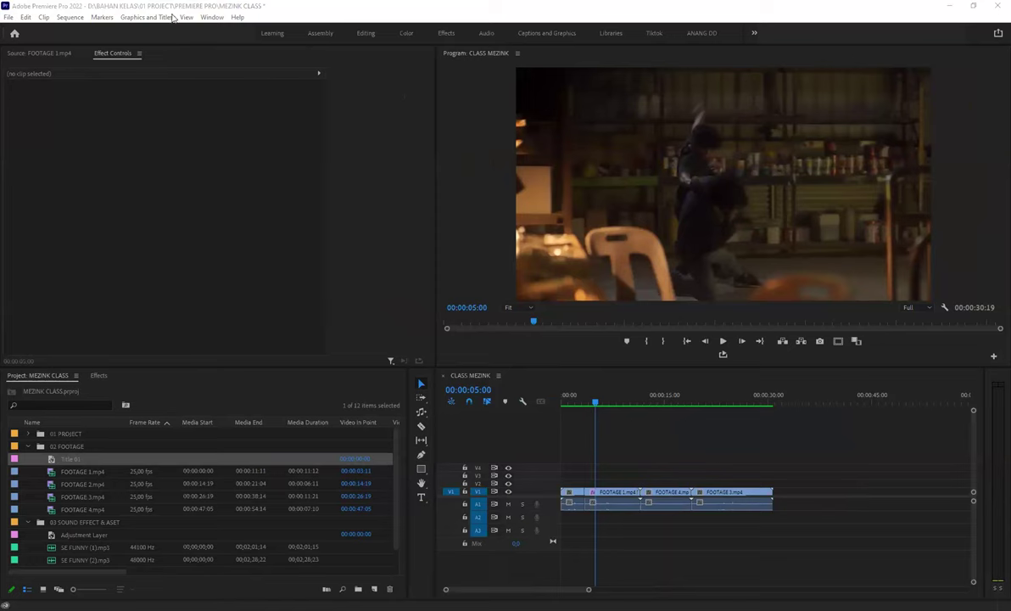
# - Show Essential Graphics, select the Basic Title template, and scroll through the title templates
pyautogui.click(212, 17)
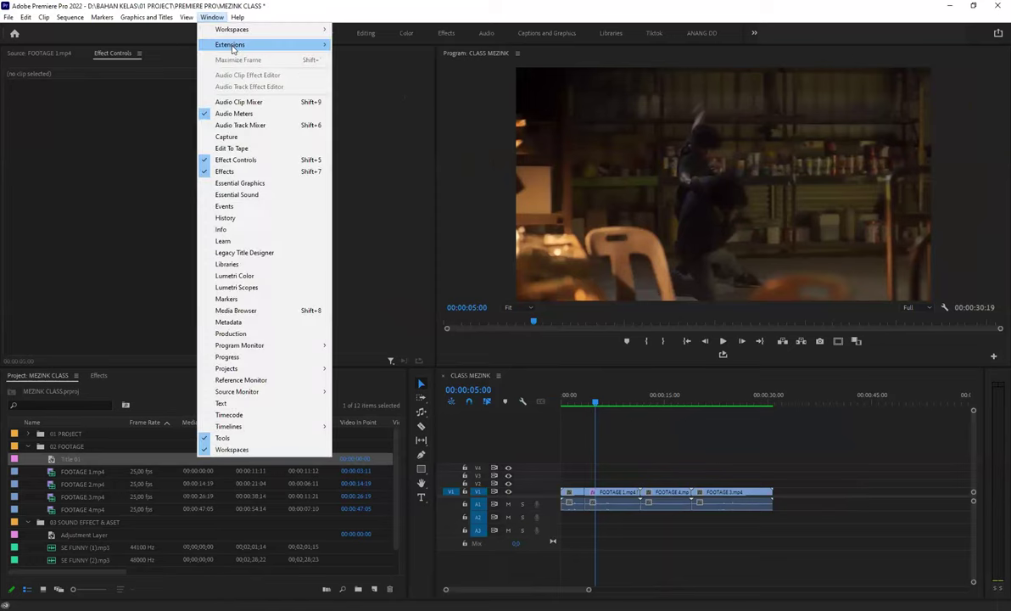
pyautogui.click(253, 183)
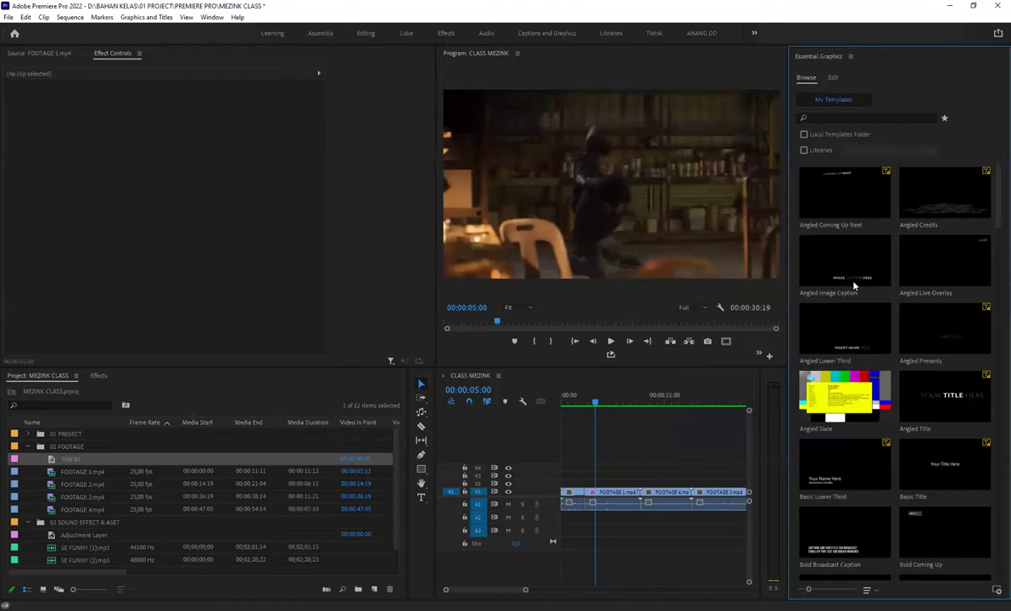
pyautogui.scroll(-4, 863, 276)
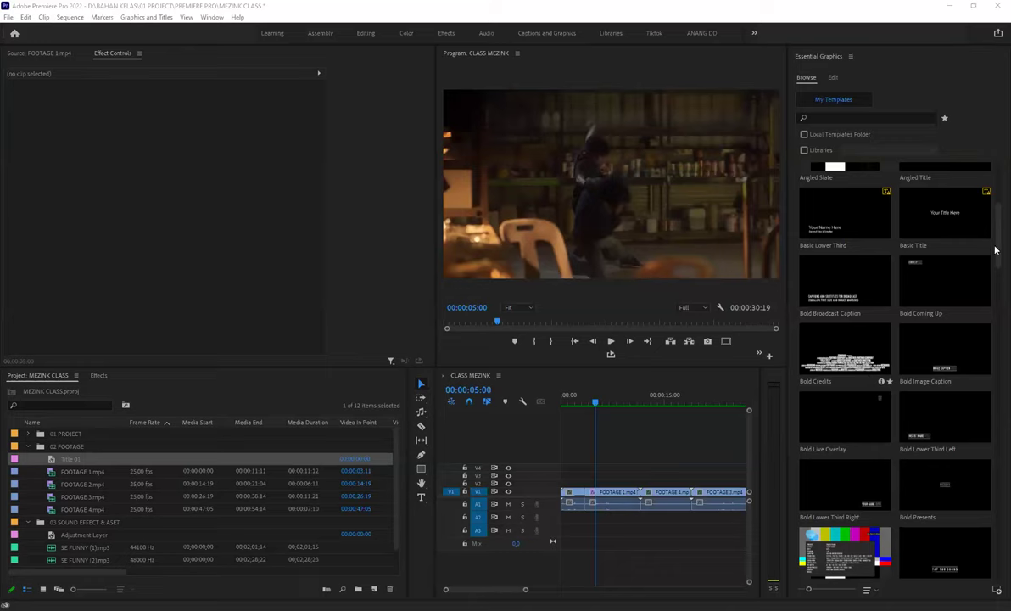
pyautogui.click(942, 225)
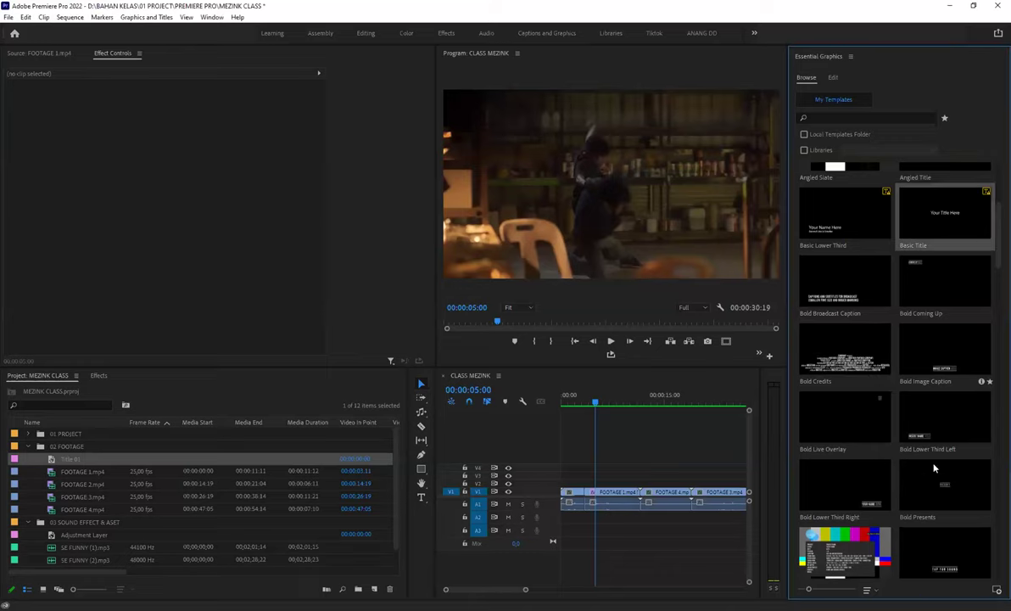
pyautogui.scroll(-3, 929, 479)
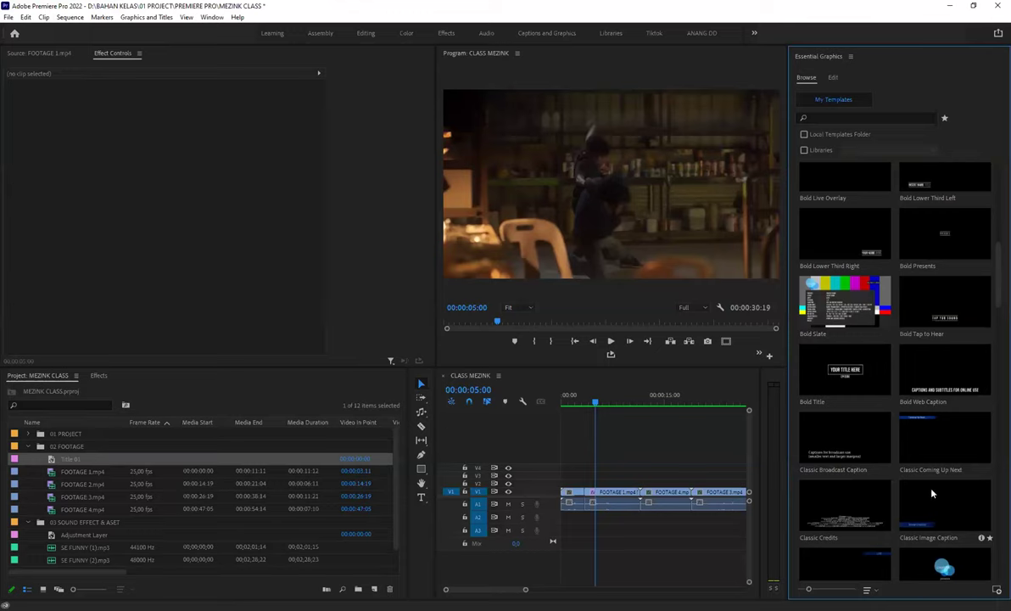
pyautogui.scroll(-2, 938, 399)
pyautogui.scroll(-2, 940, 398)
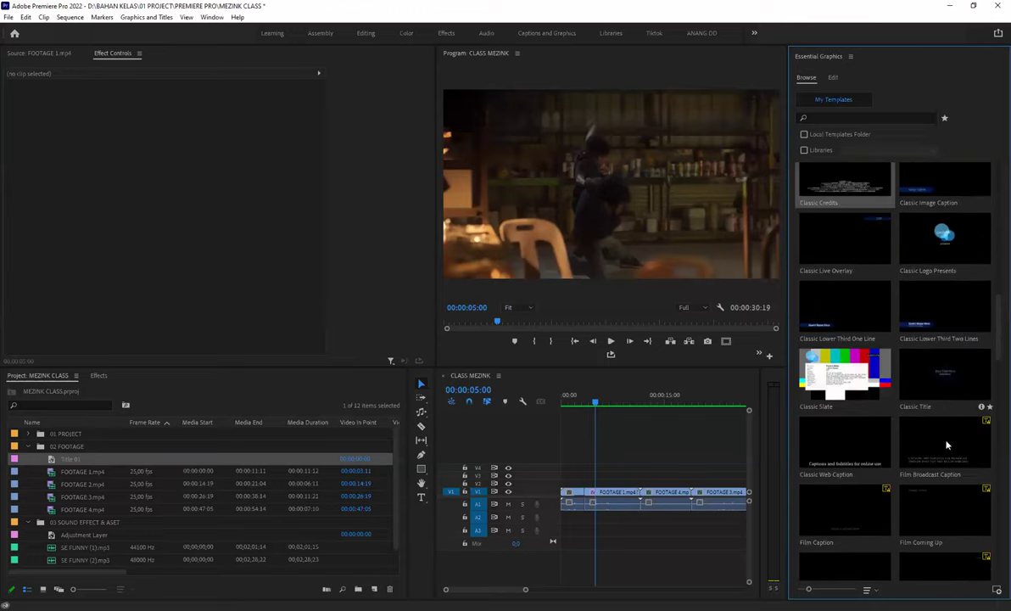
pyautogui.scroll(-2, 924, 407)
pyautogui.scroll(-1, 929, 420)
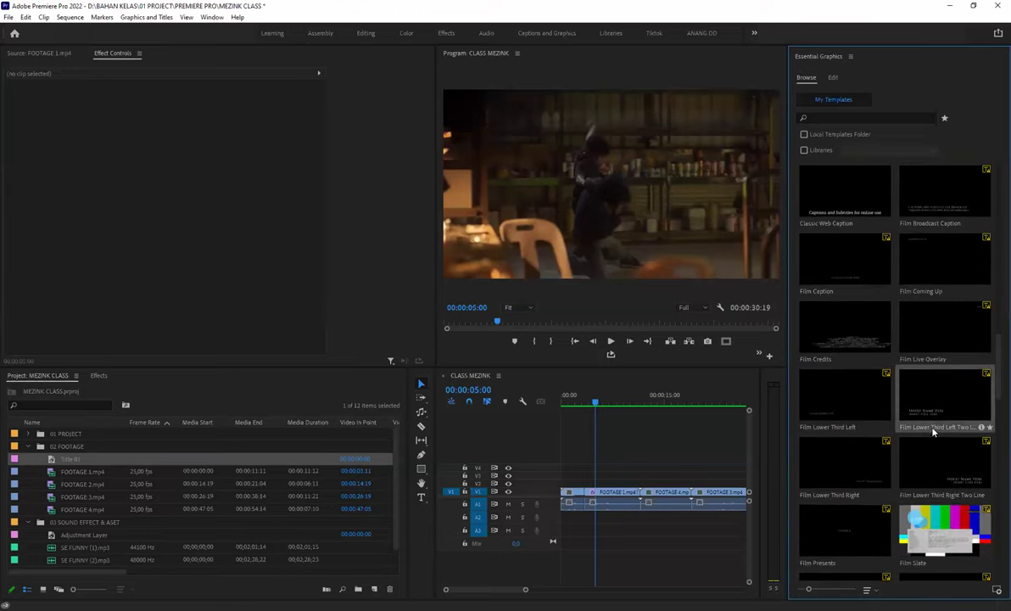
pyautogui.scroll(-3, 933, 435)
pyautogui.scroll(-3, 928, 483)
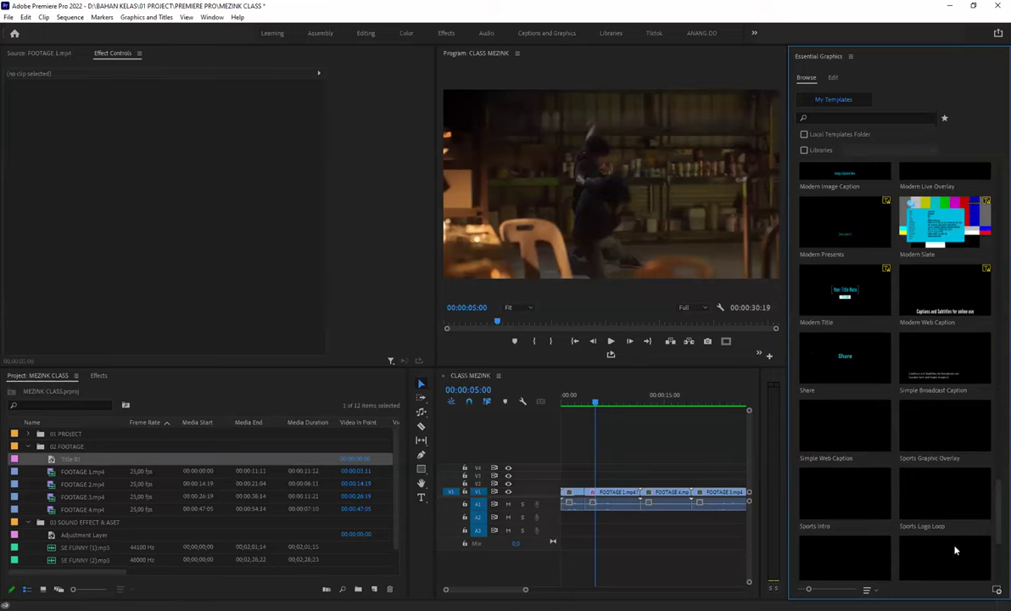
# - Close the Essential Graphics panel and widen the program monitor and timeline
pyautogui.click(850, 56)
pyautogui.click(802, 61)
pyautogui.moveTo(558, 244); pyautogui.dragTo(459, 243)
pyautogui.moveTo(534, 374)
pyautogui.mouseDown()
pyautogui.moveTo(424, 205)
pyautogui.moveTo(431, 229)
pyautogui.mouseUp()
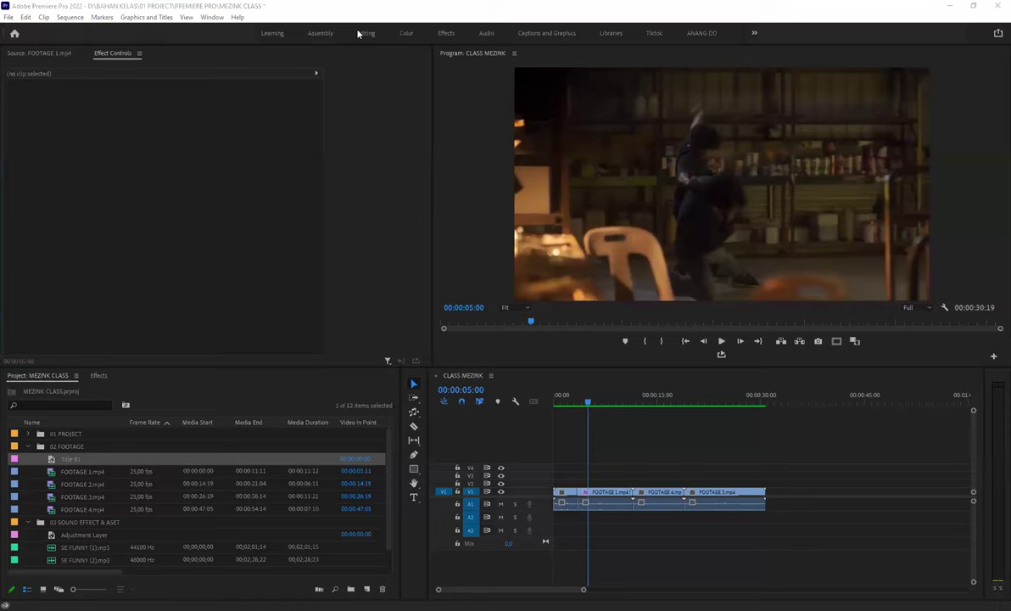
pyautogui.click(212, 17)
pyautogui.moveTo(352, 47)
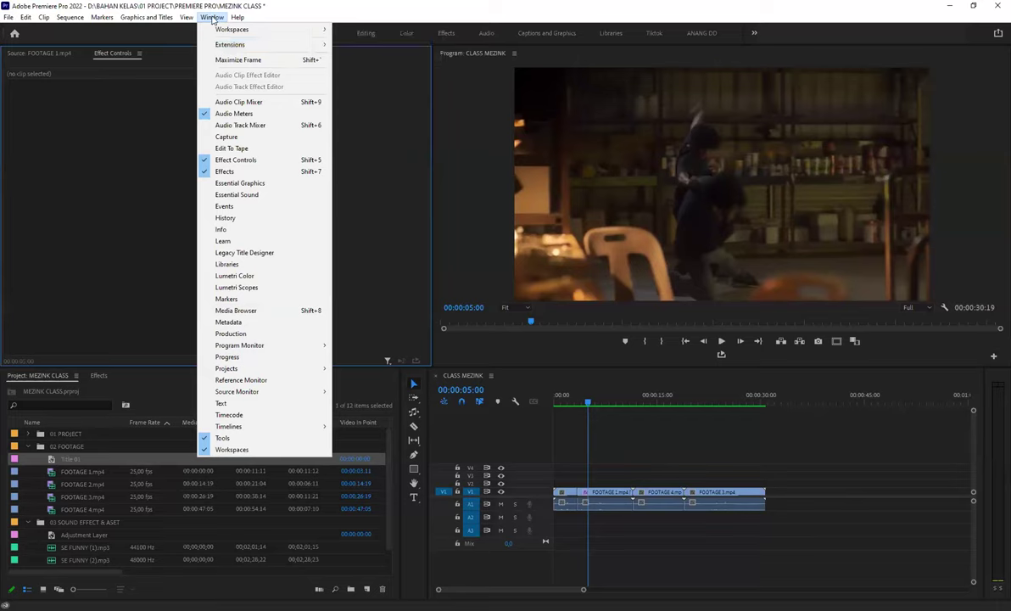
pyautogui.click(212, 18)
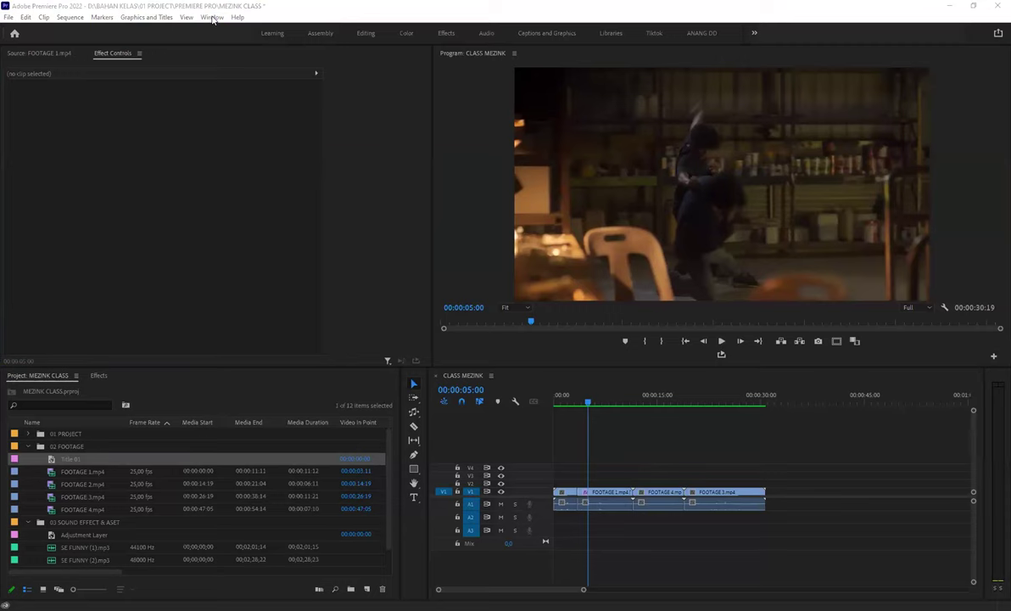
# - Move FOOTAGE 3's video later in the sequence and line its audio up underneath
pyautogui.click(664, 506)
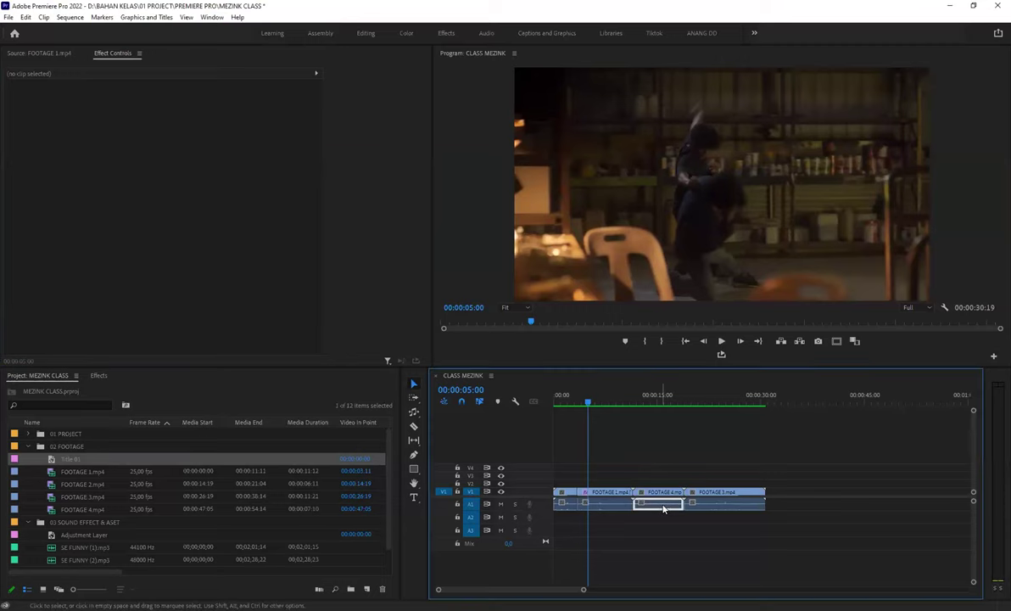
pyautogui.rightClick(664, 505)
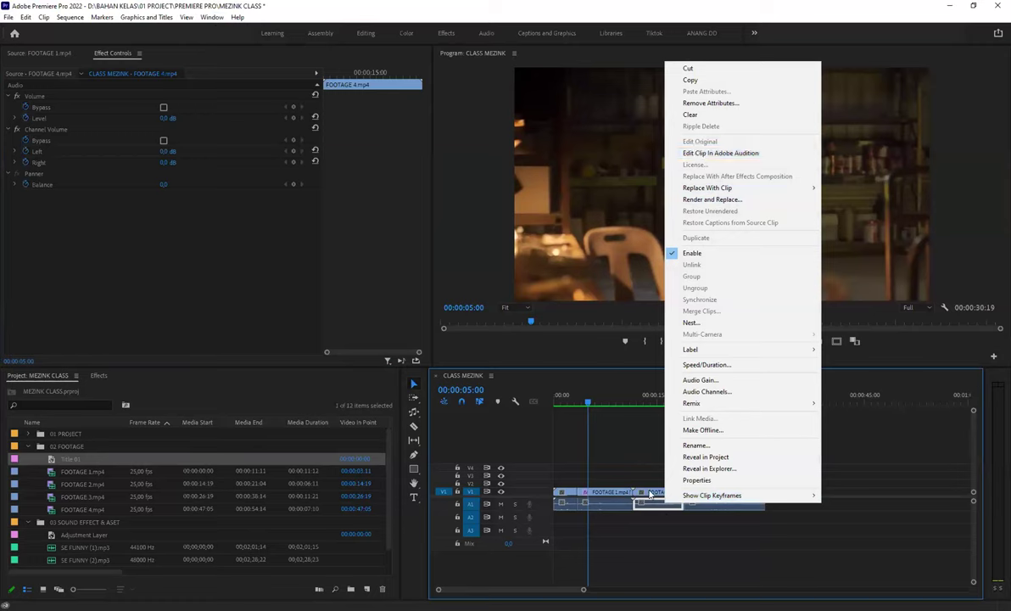
pyautogui.click(725, 493)
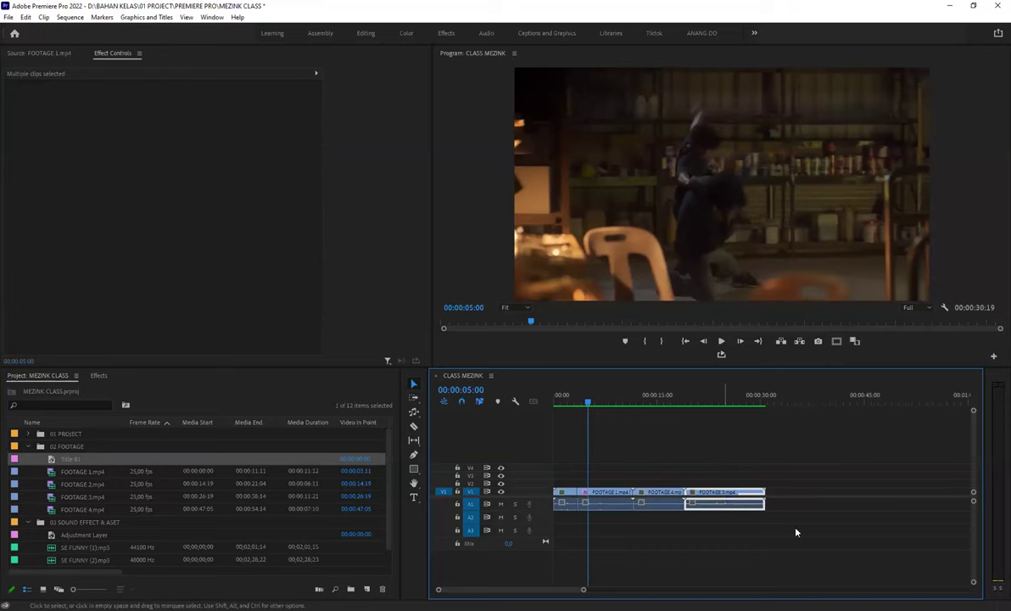
pyautogui.moveTo(710, 492); pyautogui.dragTo(797, 494)
pyautogui.rightClick(796, 494)
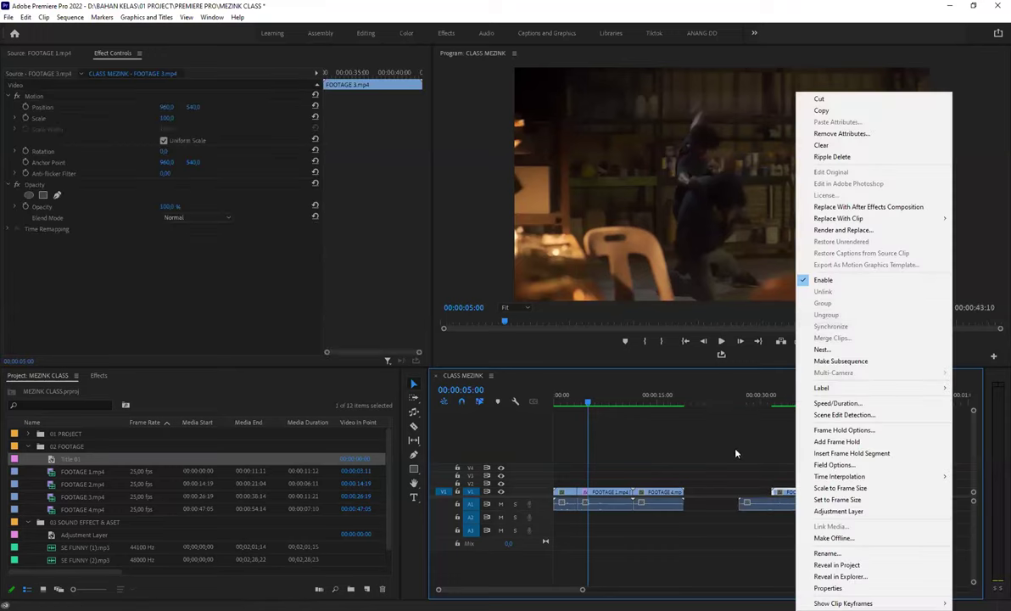
pyautogui.click(722, 488)
pyautogui.scroll(-2, 683, 489)
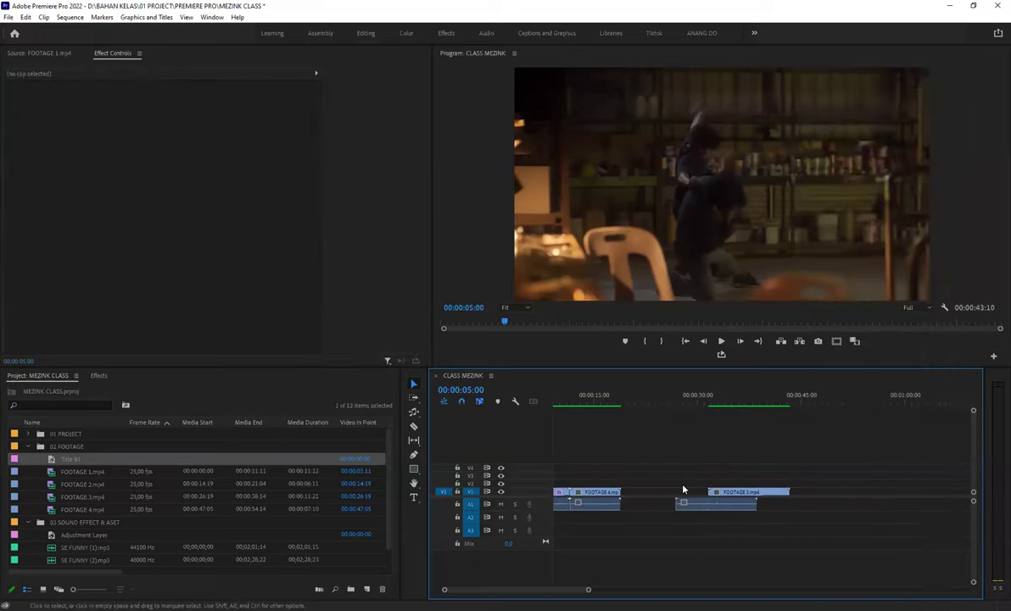
pyautogui.scroll(1, 745, 454)
pyautogui.moveTo(707, 502); pyautogui.dragTo(738, 502)
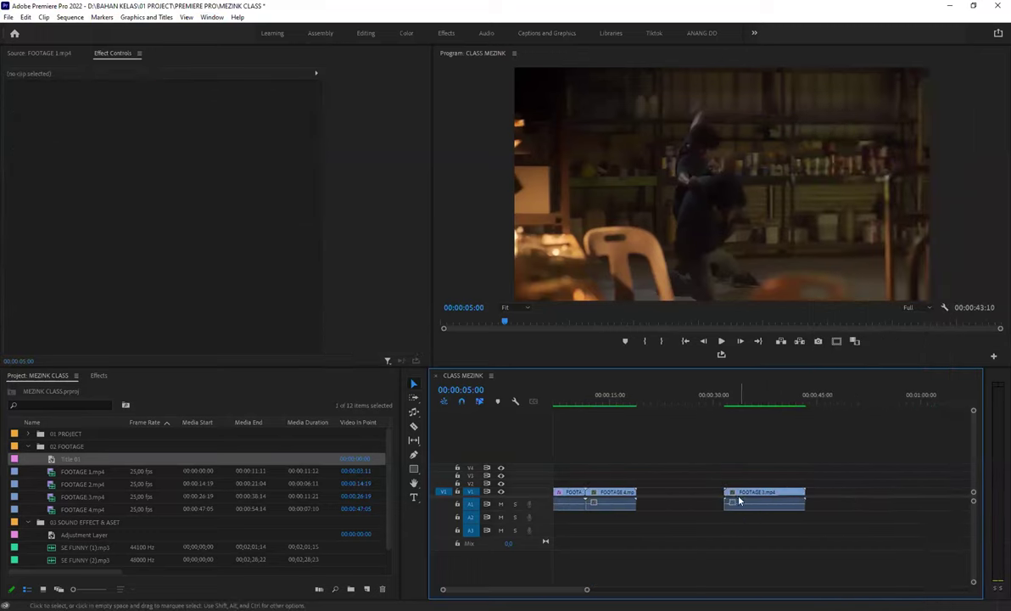
# - Ripple-delete the gap before FOOTAGE 3, then select its video and audio together
pyautogui.click(667, 493)
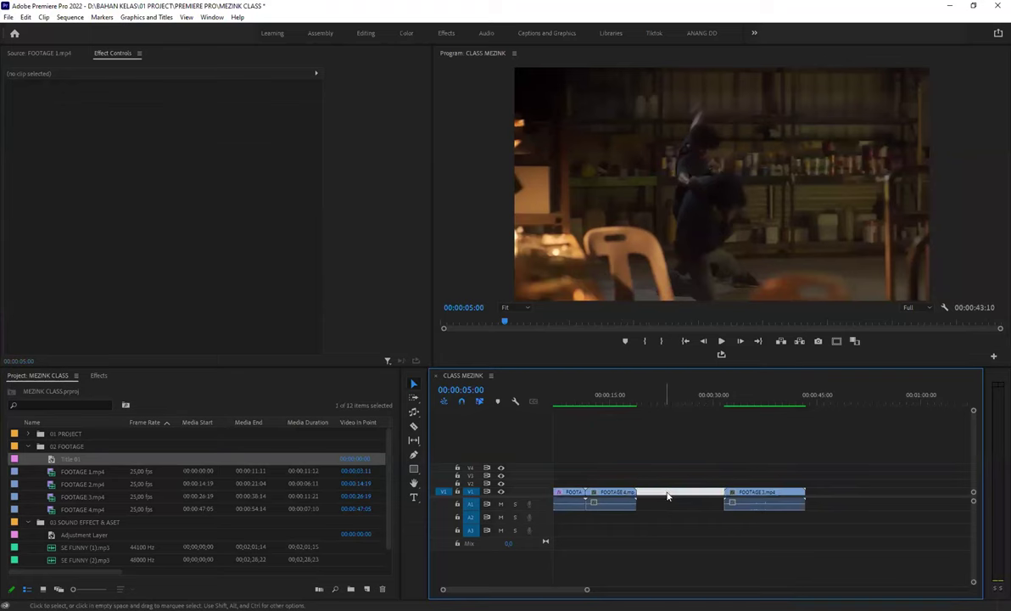
pyautogui.press('Delete')
pyautogui.click(675, 505)
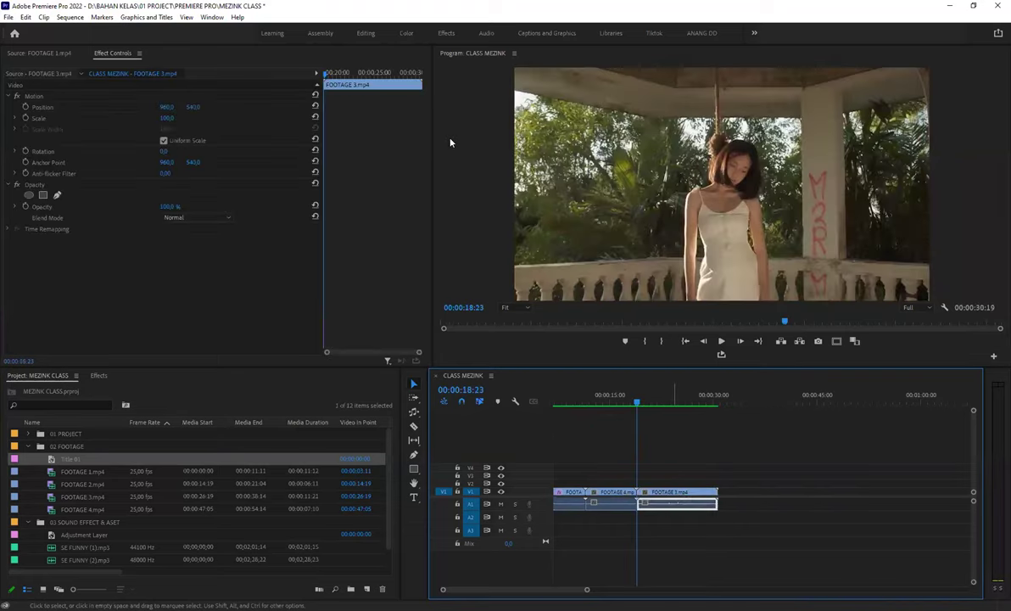
pyautogui.click(671, 493)
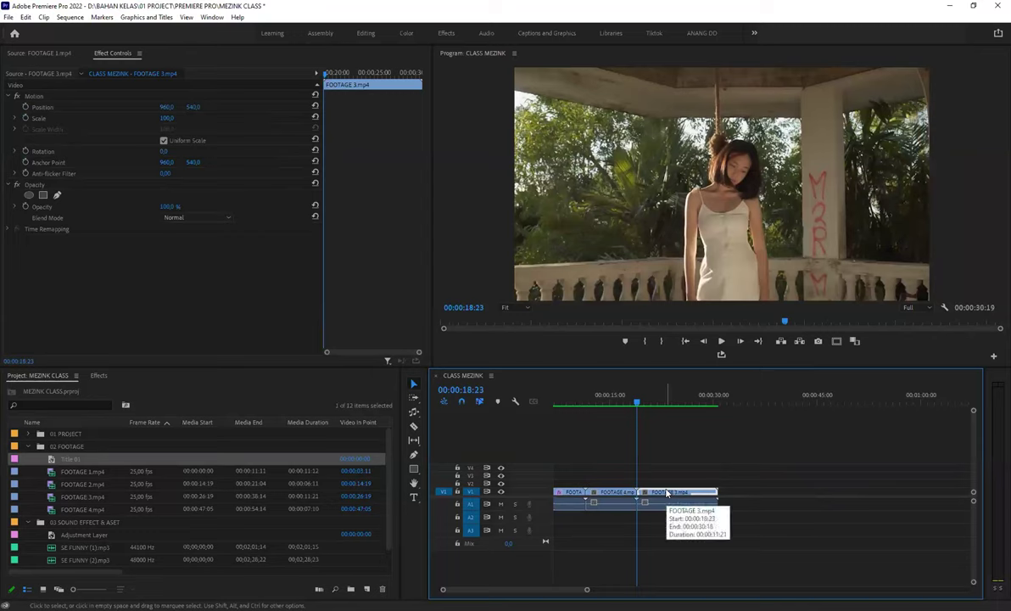
pyautogui.click(675, 504)
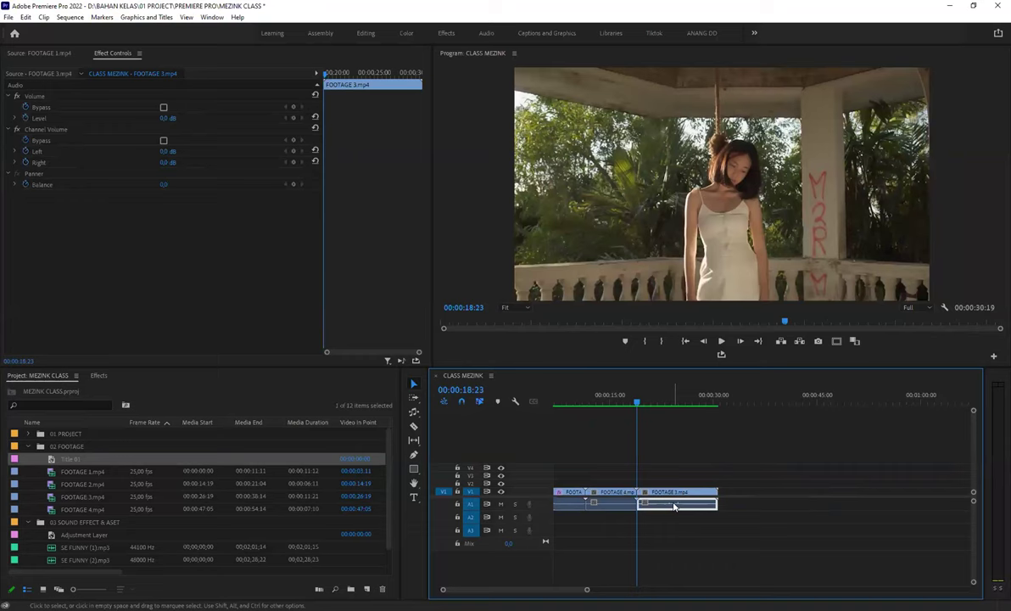
pyautogui.rightClick(674, 505)
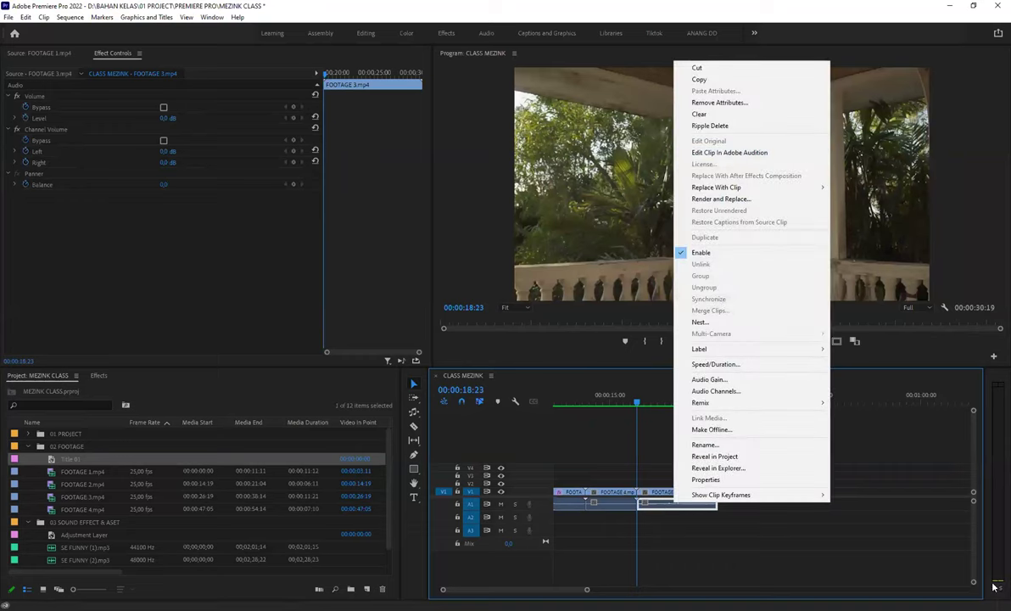
pyautogui.click(698, 478)
pyautogui.keyDown('shift'); pyautogui.click(687, 493); pyautogui.keyUp('shift')
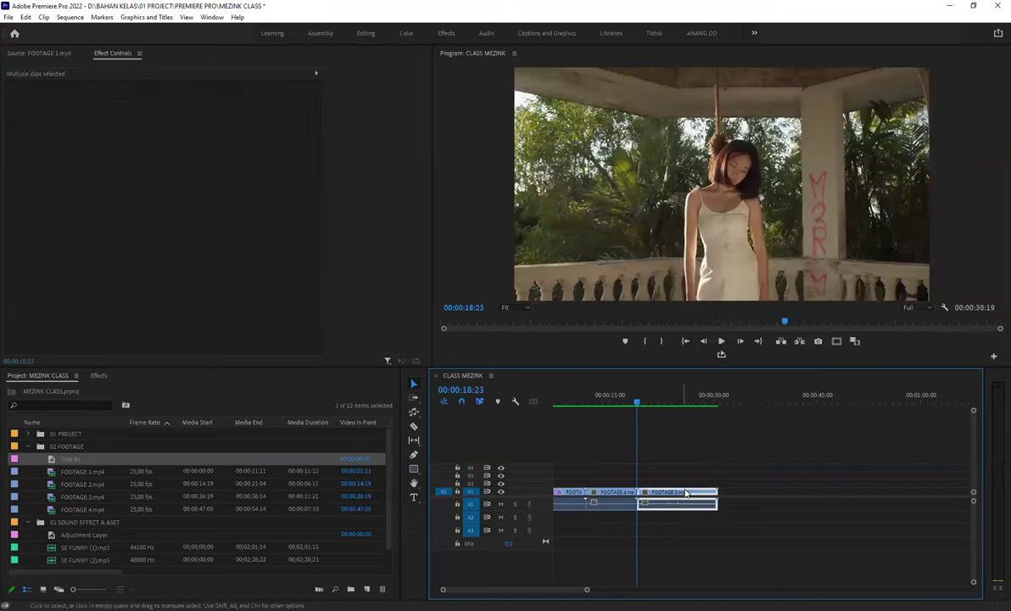
# - Shift FOOTAGE 3 later, shorten its audio end, and preview it up to 00:00:32:12
pyautogui.moveTo(687, 492); pyautogui.dragTo(756, 493)
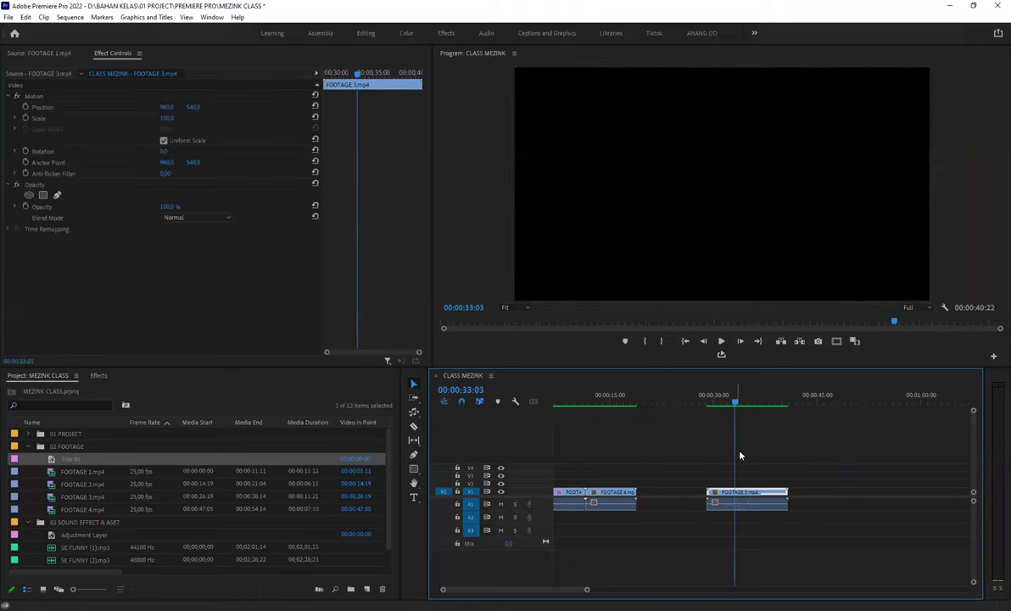
pyautogui.press('=')
pyautogui.moveTo(660, 511); pyautogui.dragTo(758, 524)
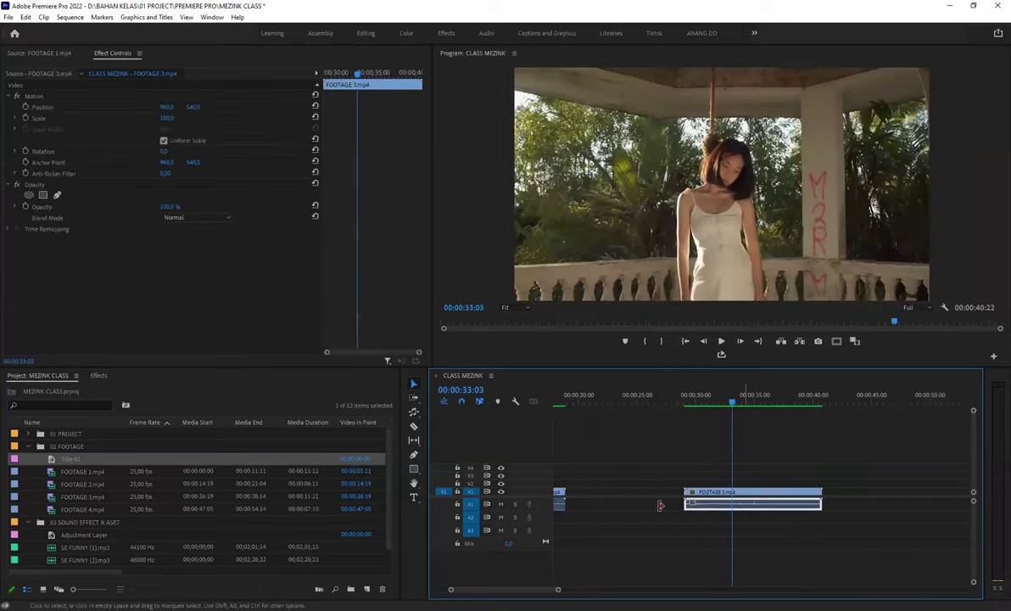
pyautogui.press('space')
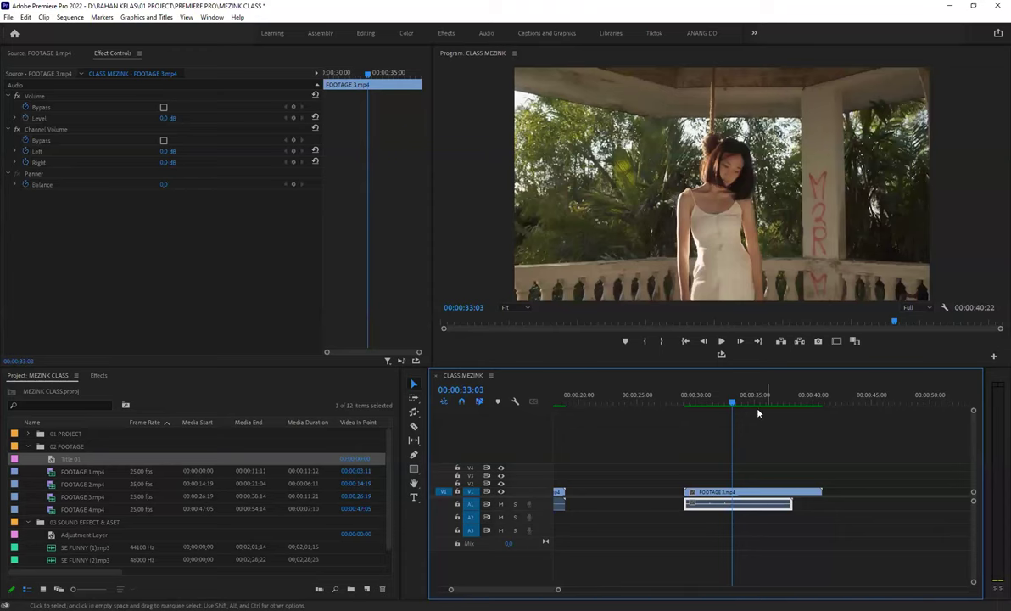
pyautogui.press('=')
pyautogui.press('j')
pyautogui.press('j')
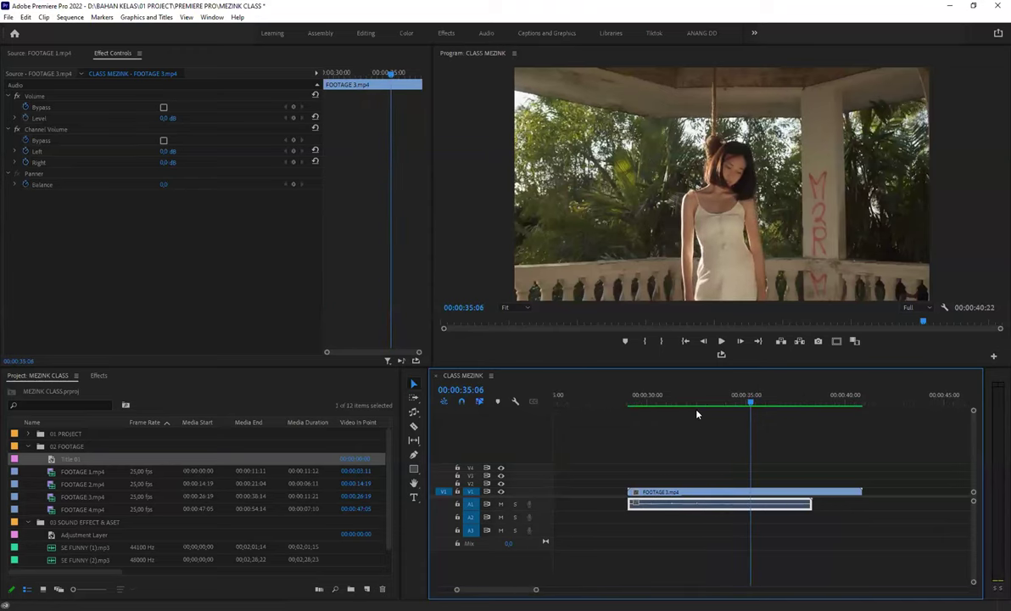
pyautogui.press('l')
pyautogui.press('k')
pyautogui.press('=')
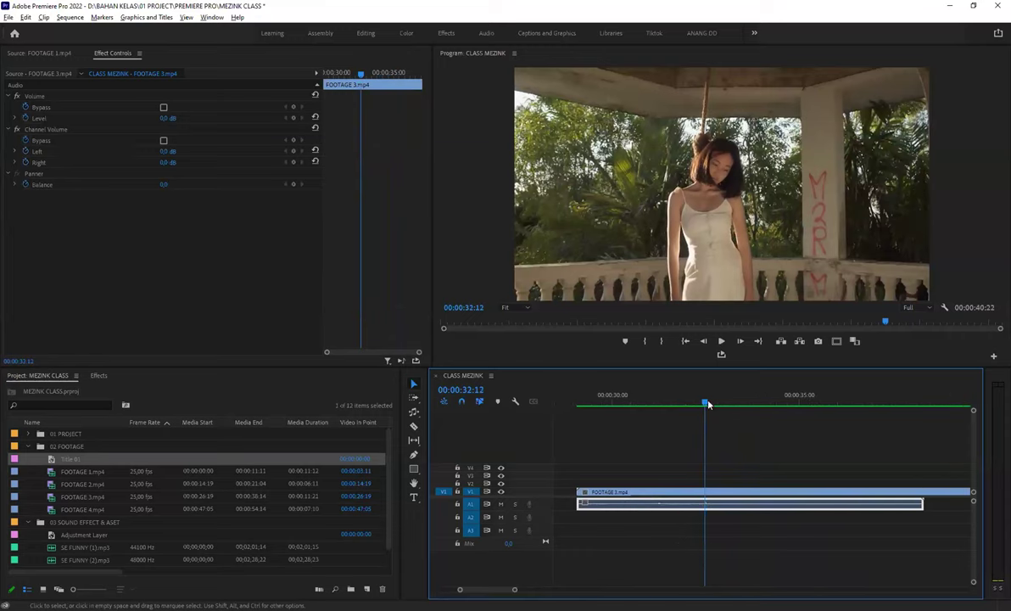
# - Enlarge track A1 to show waveforms, check around 00:00:32:13, and delete the gap after FOOTAGE 4
pyautogui.hotkey('alt', '=')
pyautogui.press('l')
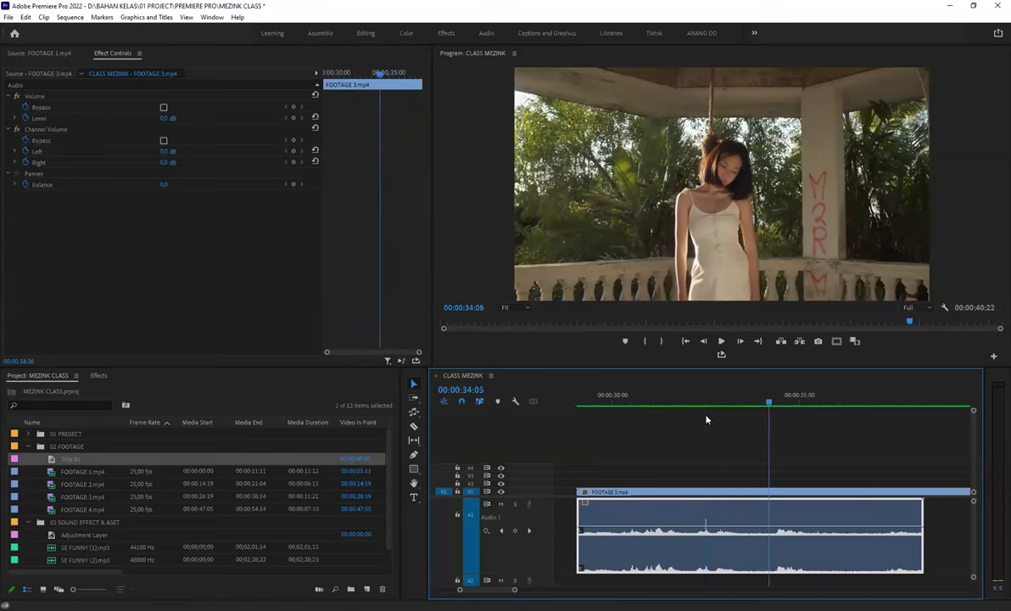
pyautogui.click(705, 415)
pyautogui.click(707, 415)
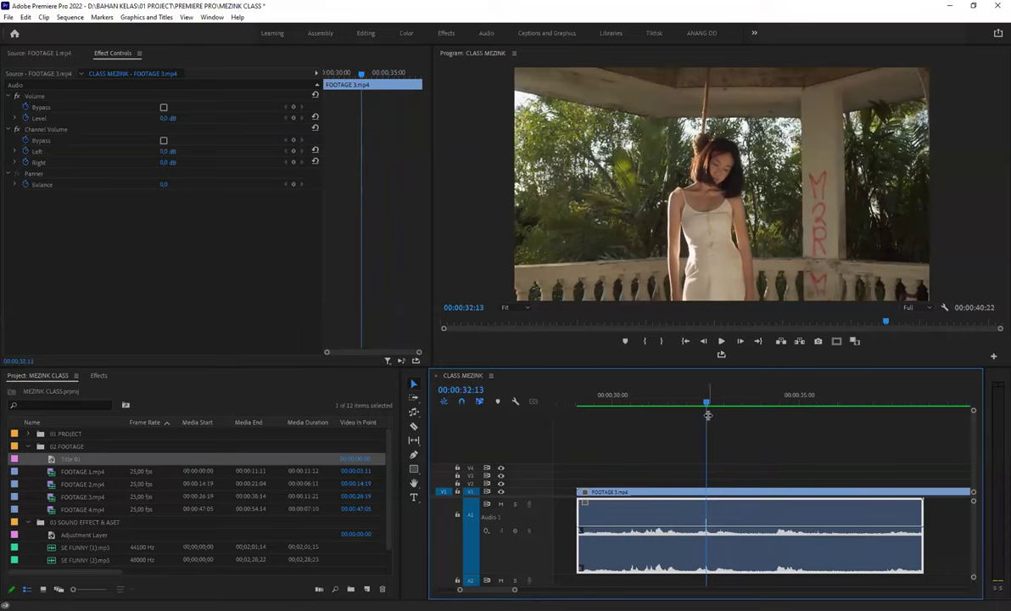
pyautogui.click(674, 434)
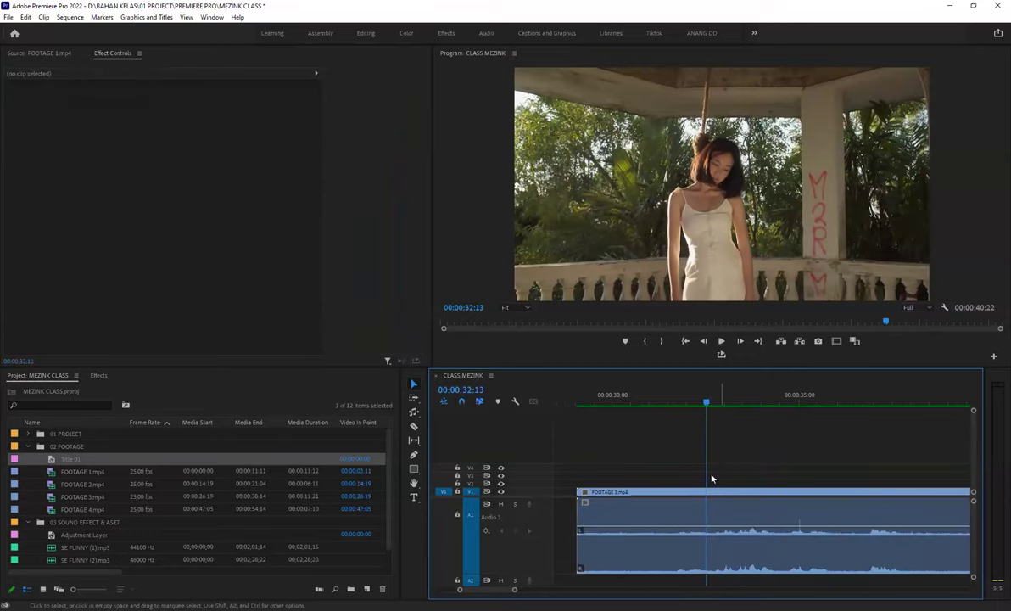
pyautogui.scroll(-2, 689, 474)
pyautogui.scroll(-2, 690, 474)
pyautogui.press('Delete')
pyautogui.scroll(-2, 672, 485)
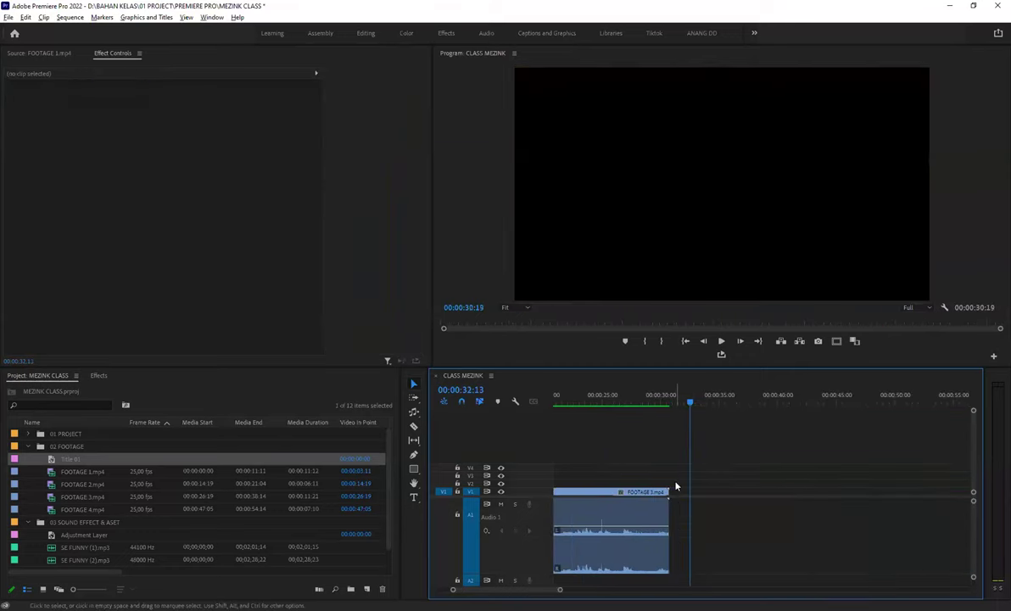
# - Check FOOTAGE 3's clip menu, then open Export Settings: H.264 Match Source - High bitrate, 1920×1080, 25 fps
pyautogui.click(641, 517)
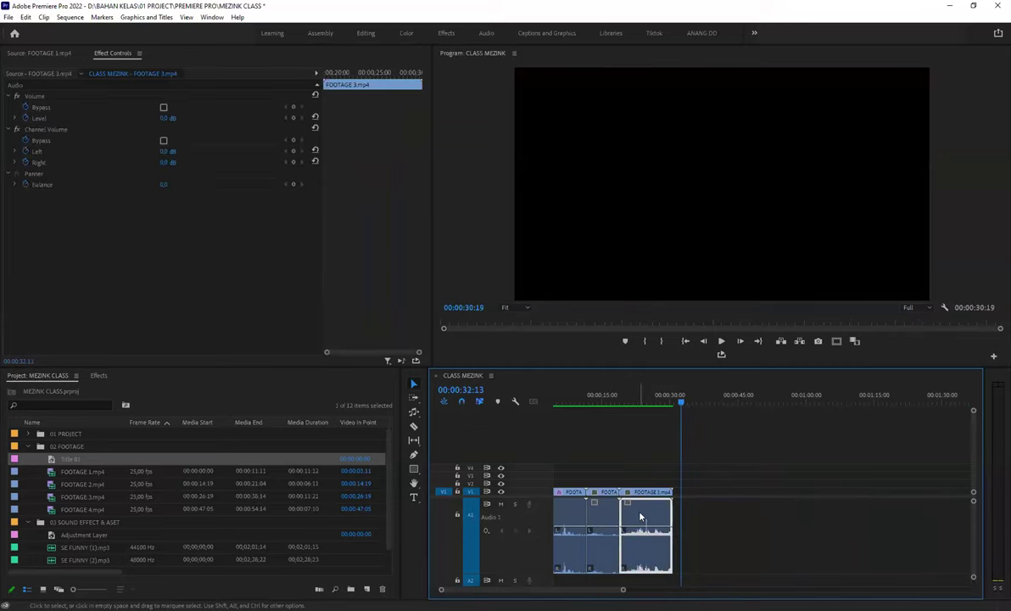
pyautogui.rightClick(640, 512)
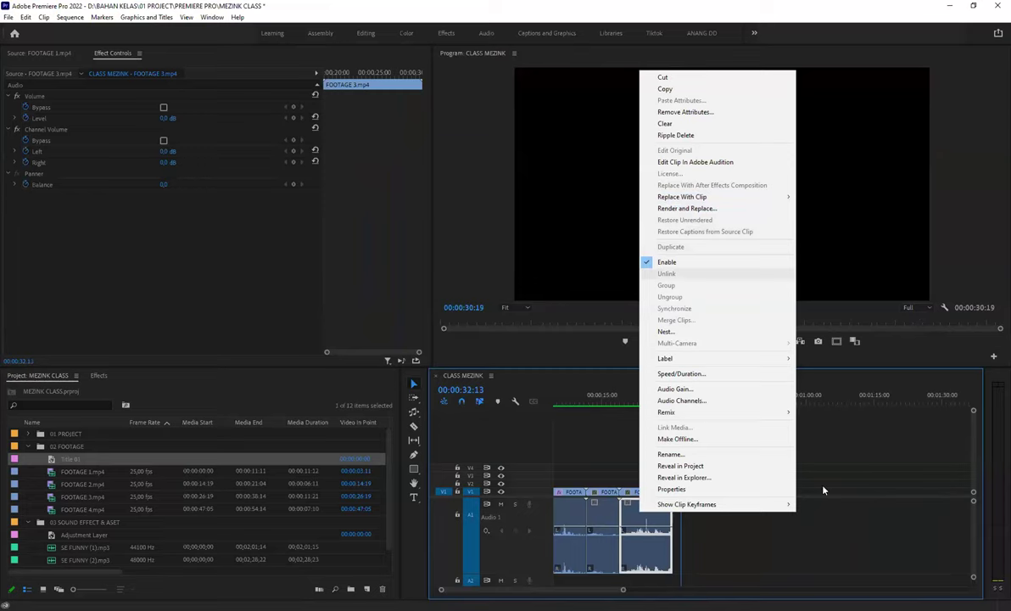
pyautogui.click(524, 436)
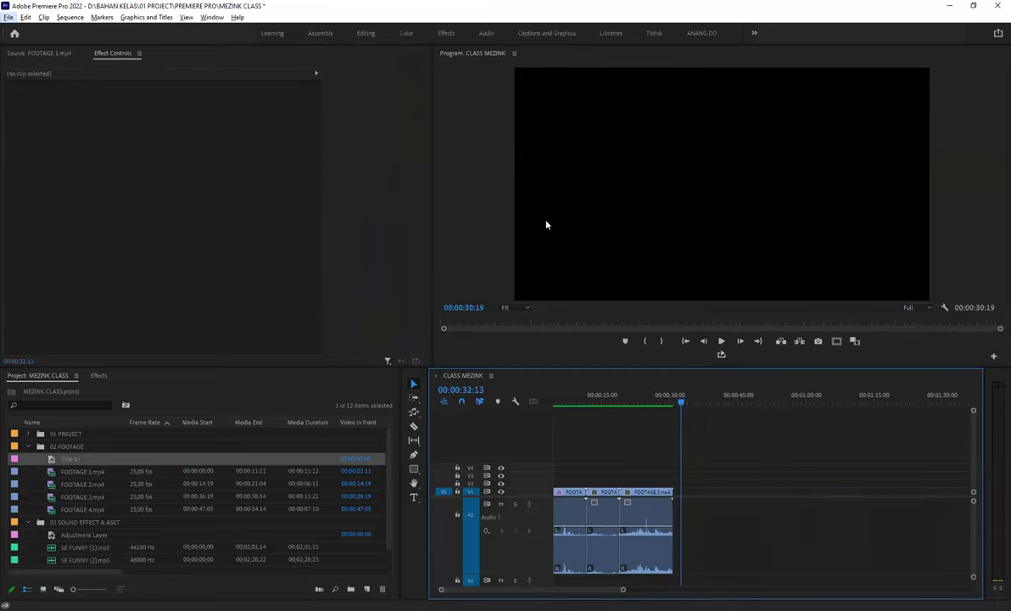
pyautogui.hotkey('alt', 'Tab')
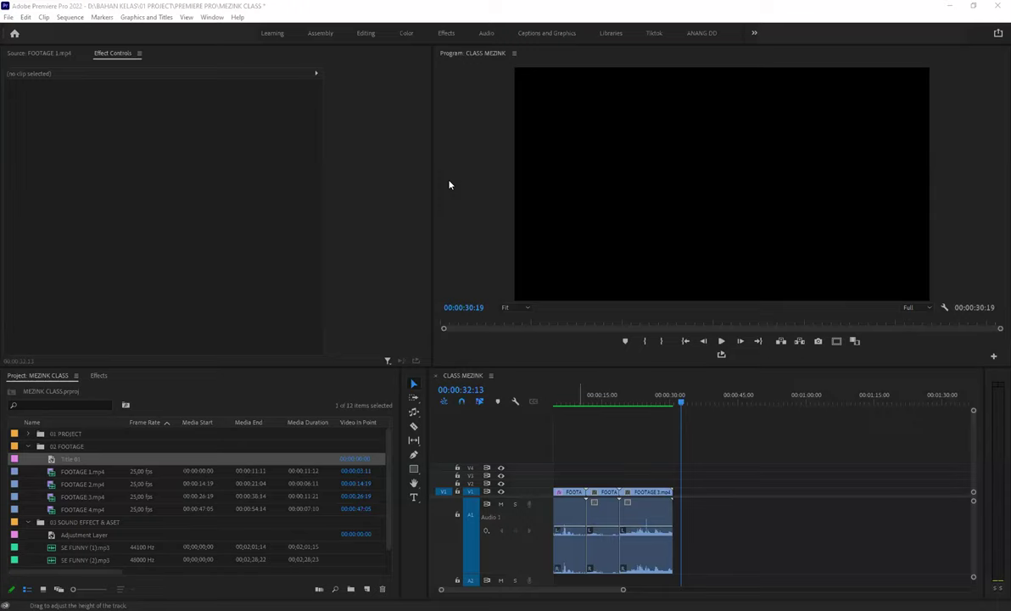
pyautogui.click(658, 439)
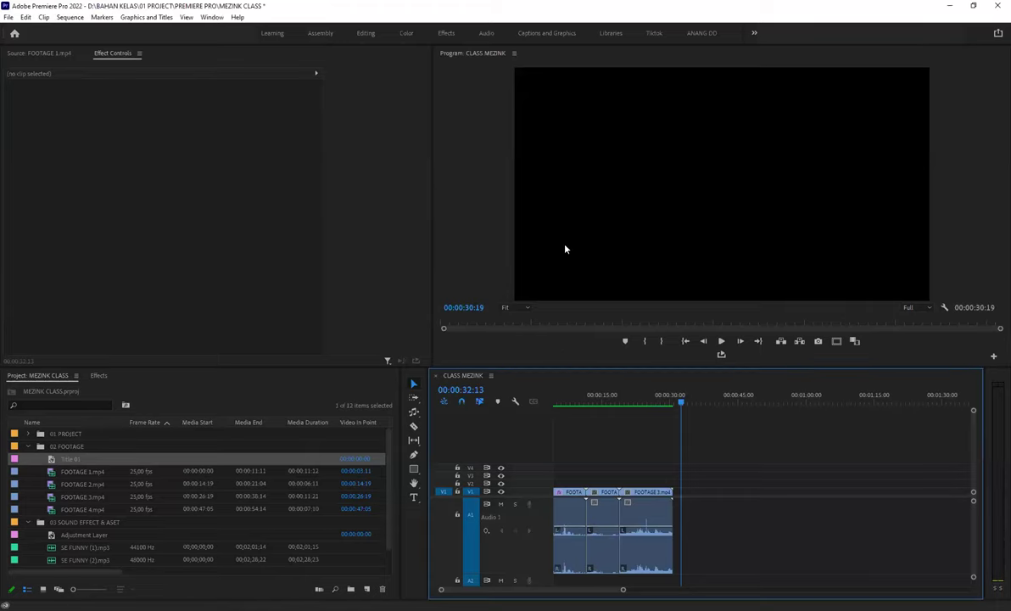
pyautogui.hotkey('ctrl', 'm')
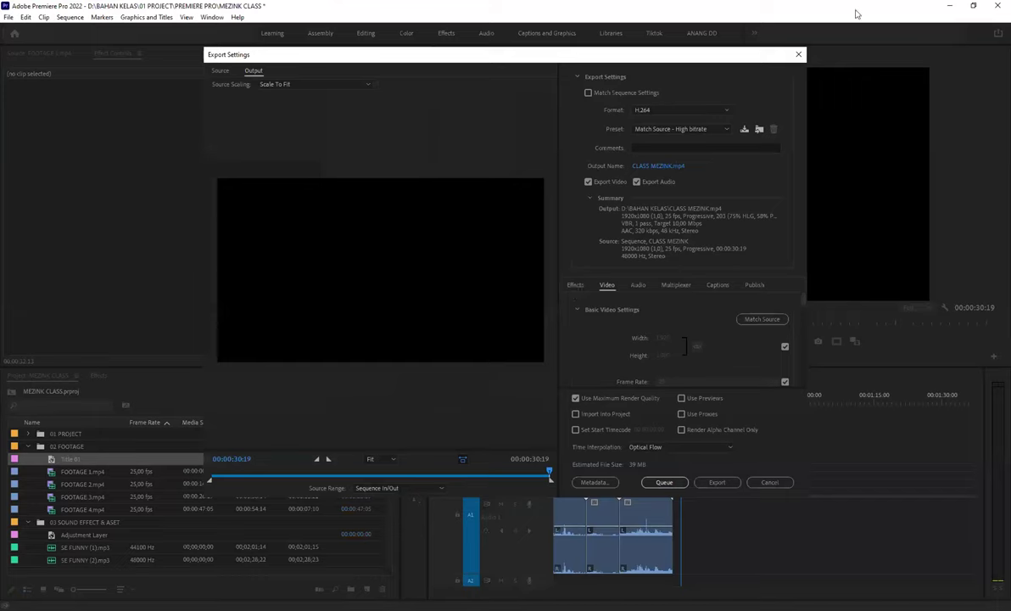
pyautogui.click(798, 53)
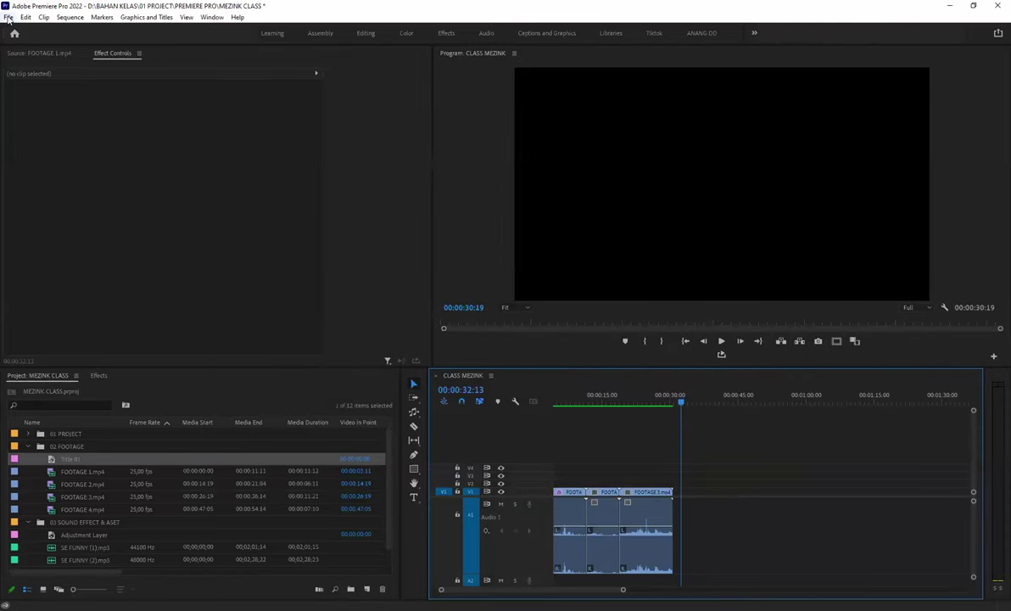
pyautogui.click(9, 18)
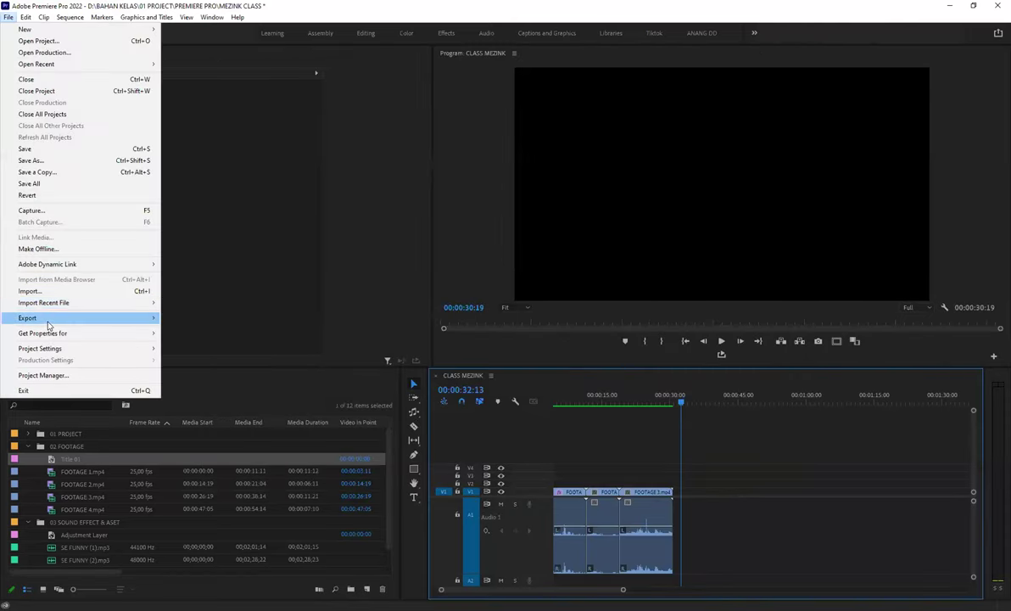
pyautogui.moveTo(51, 317)
pyautogui.click(199, 323)
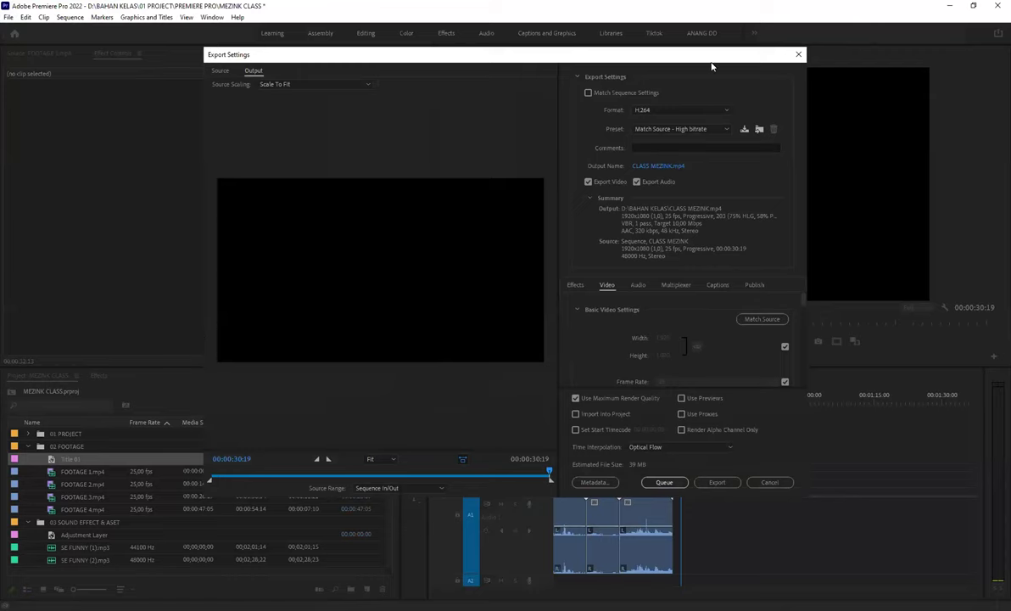
pyautogui.press('Escape')
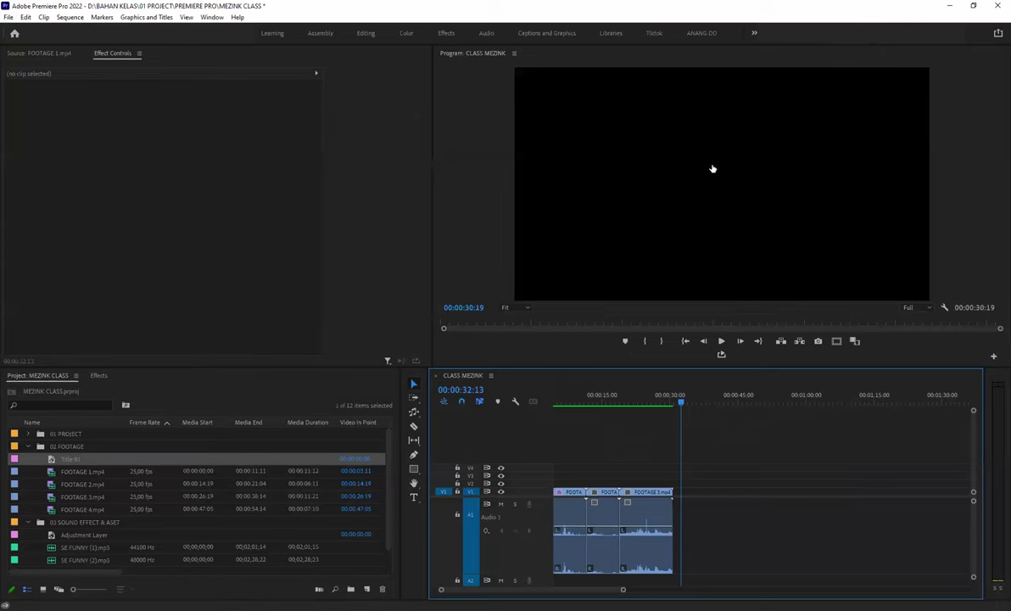
pyautogui.hotkey('ctrl', 'm')
# - Point the export output to the 00 EXP folder and name the file RENDERED.mp4
pyautogui.click(704, 171)
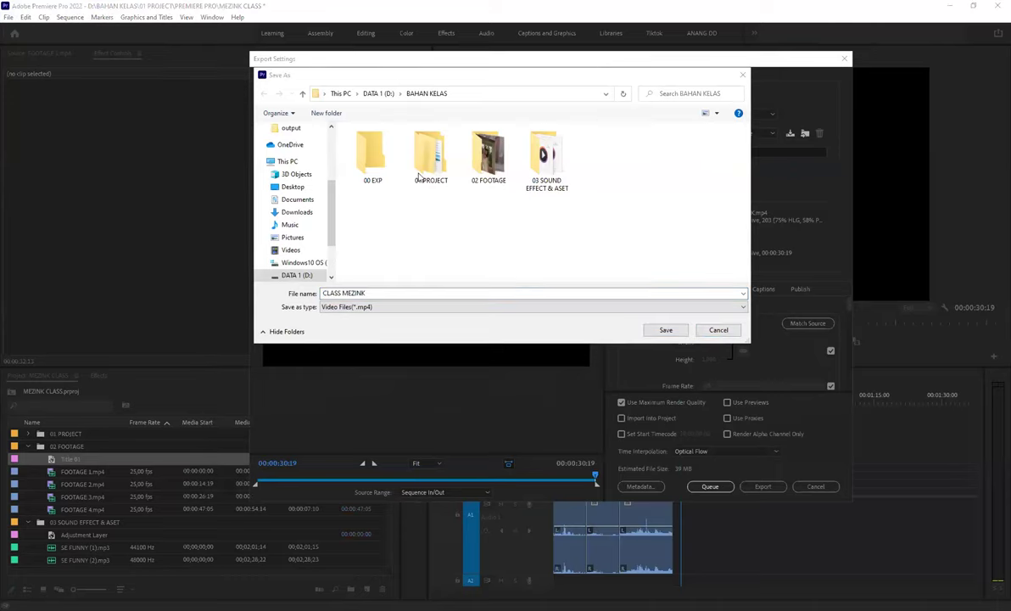
pyautogui.doubleClick(349, 156)
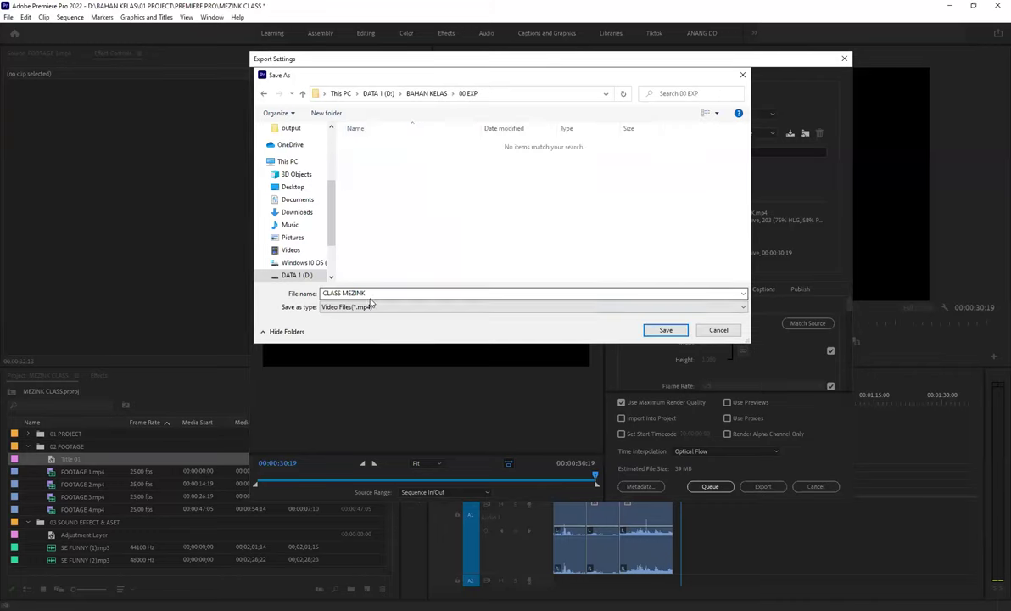
pyautogui.click(665, 331)
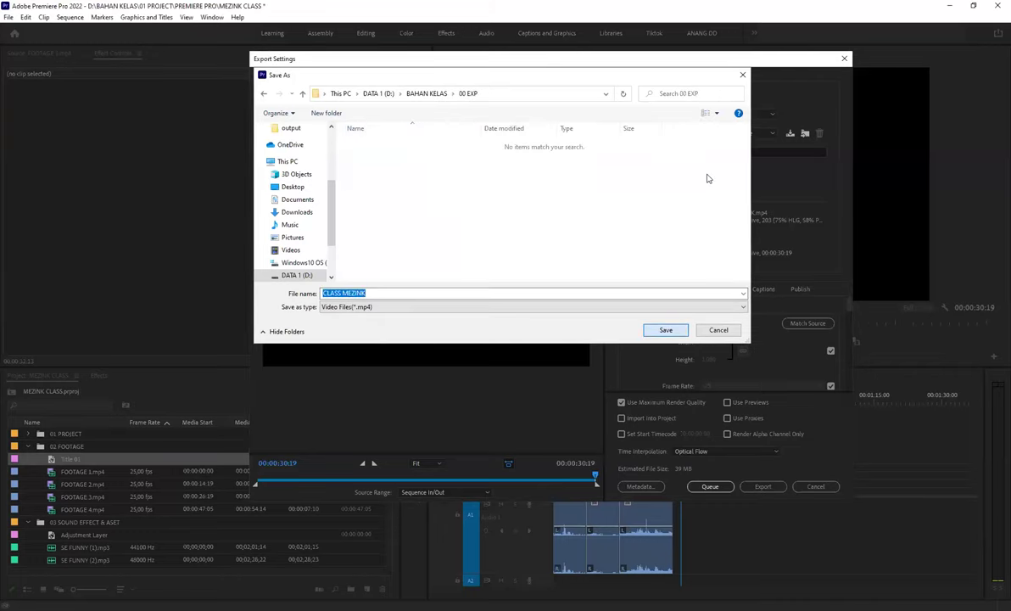
pyautogui.click(709, 172)
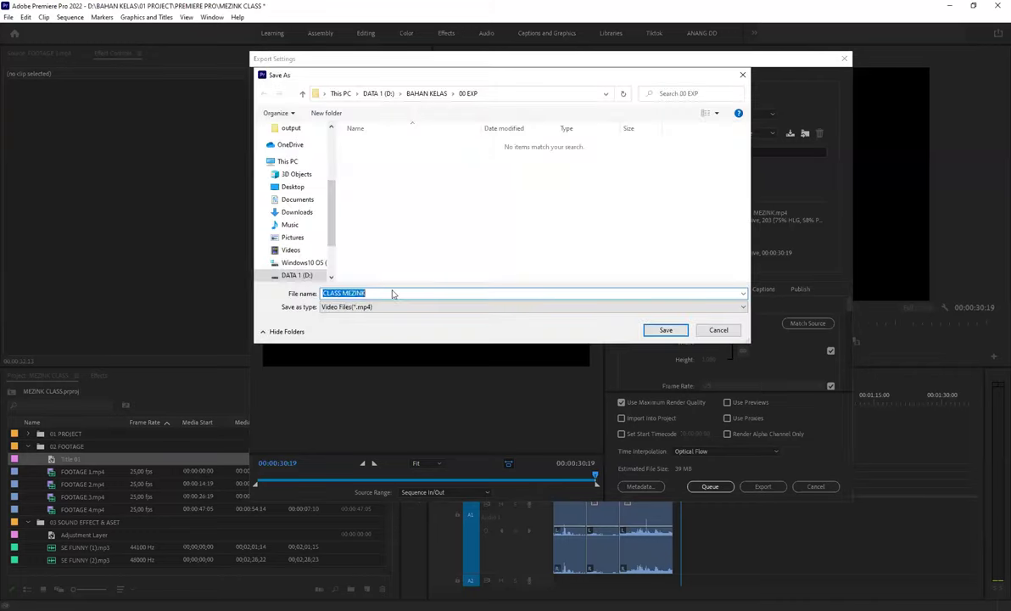
pyautogui.write('RENDERED')
pyautogui.press('Return')
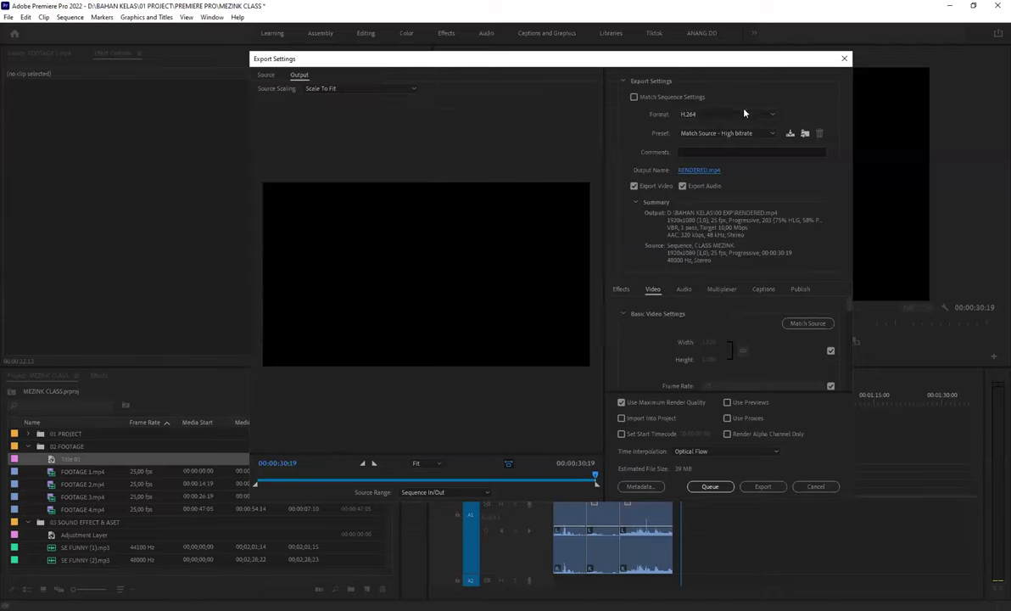
# - Browse the export format list keeping H.264, and scroll through the video settings
pyautogui.click(717, 113)
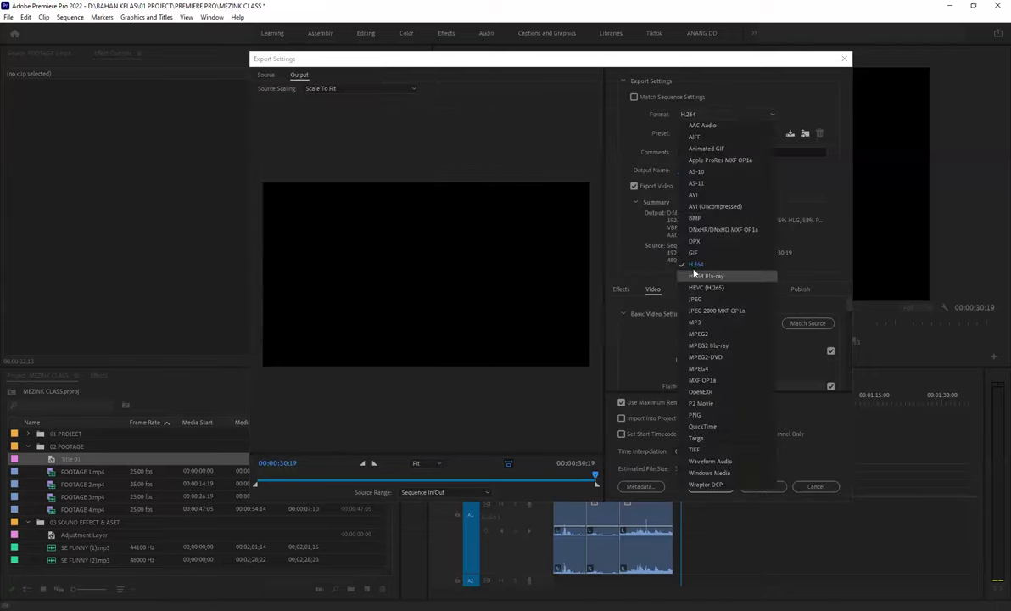
pyautogui.click(716, 119)
pyautogui.click(715, 114)
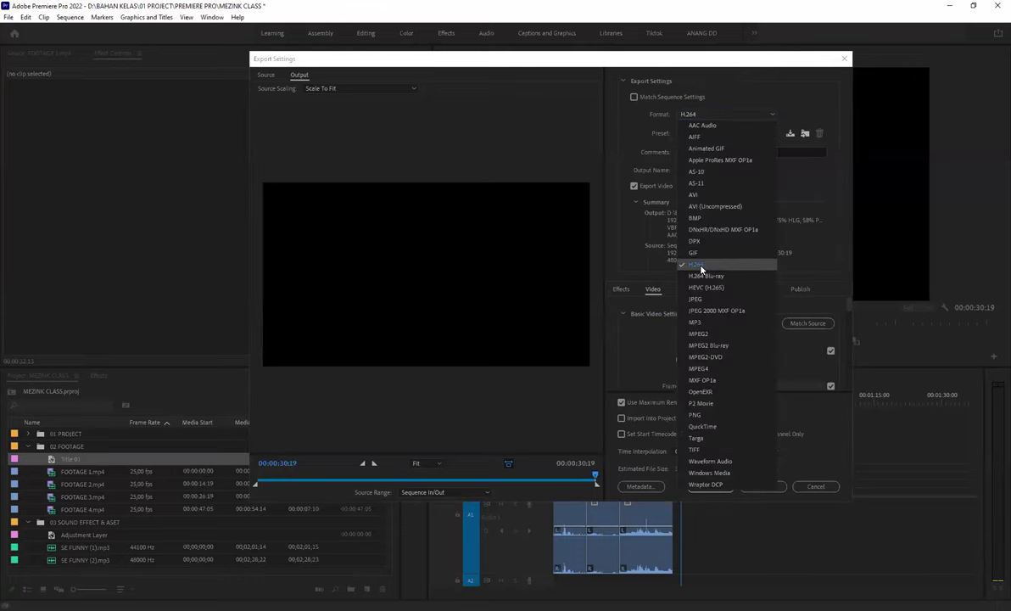
pyautogui.click(702, 118)
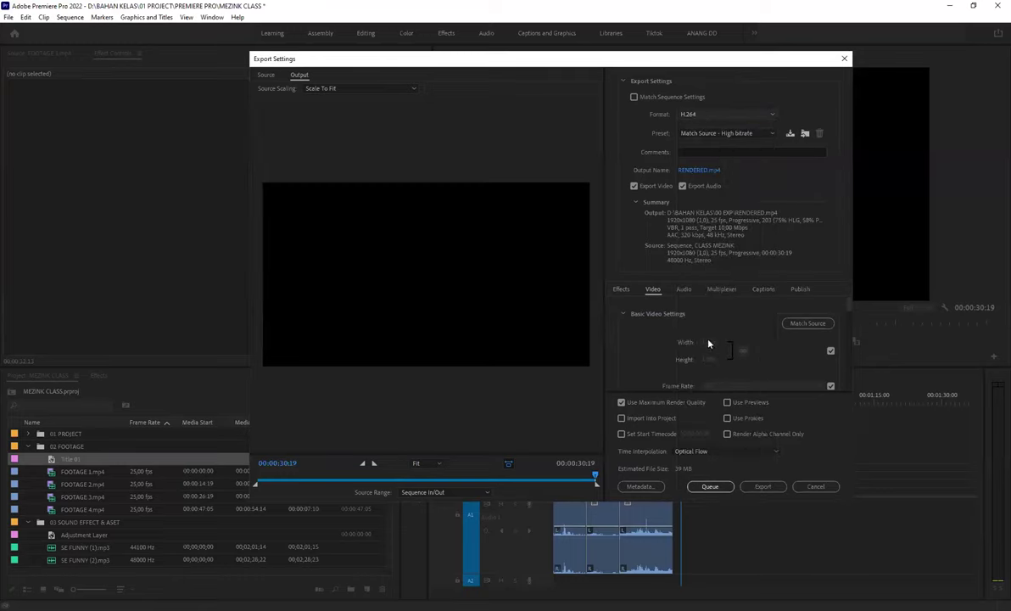
pyautogui.click(717, 114)
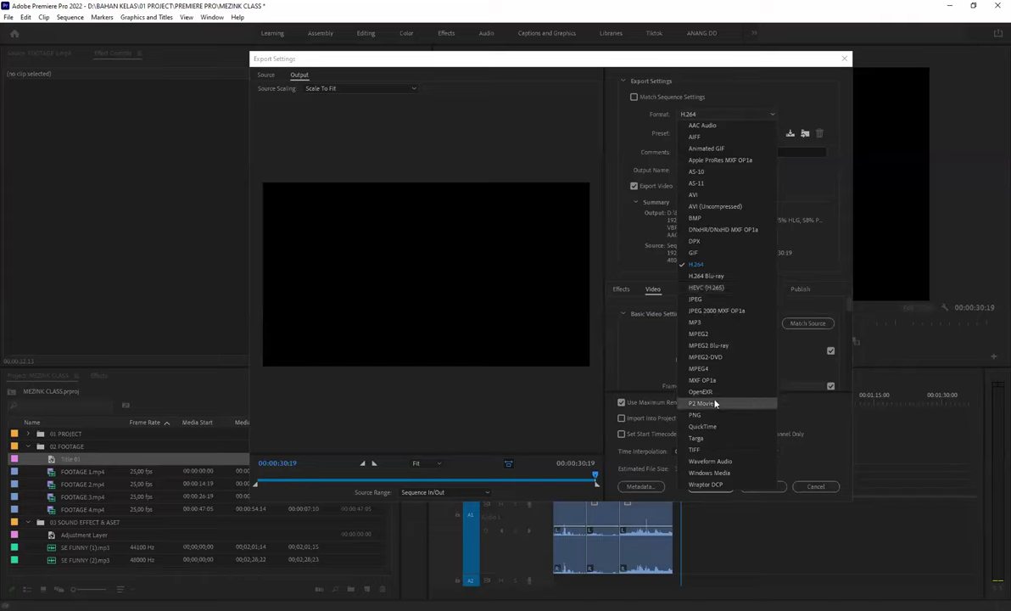
pyautogui.click(707, 115)
pyautogui.scroll(-5, 691, 347)
pyautogui.scroll(-5, 679, 348)
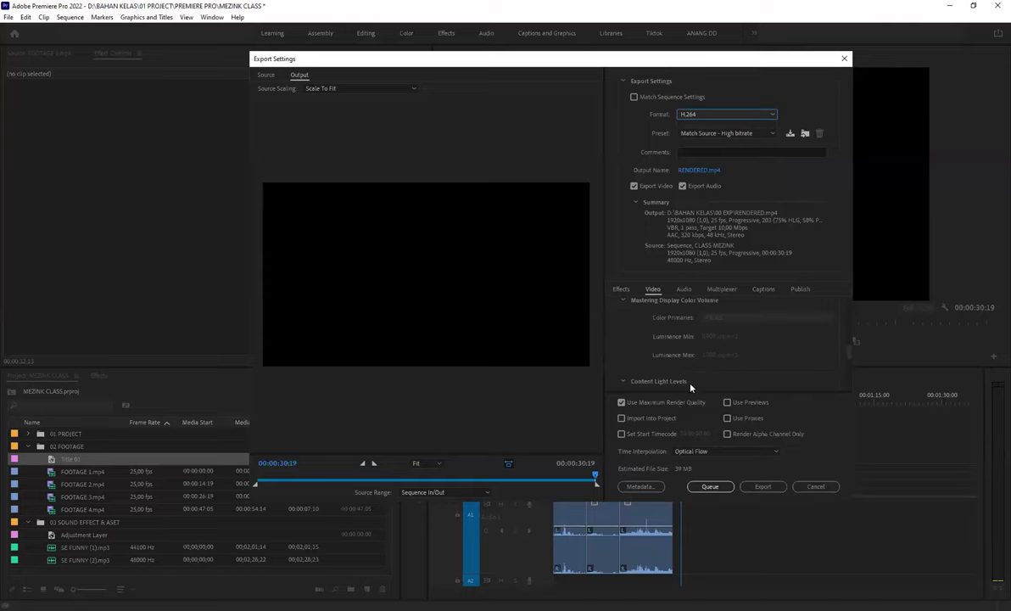
# - Cancel, reopen the export settings with Ctrl+M, send the sequence to the queue, and close the dialog
pyautogui.click(814, 487)
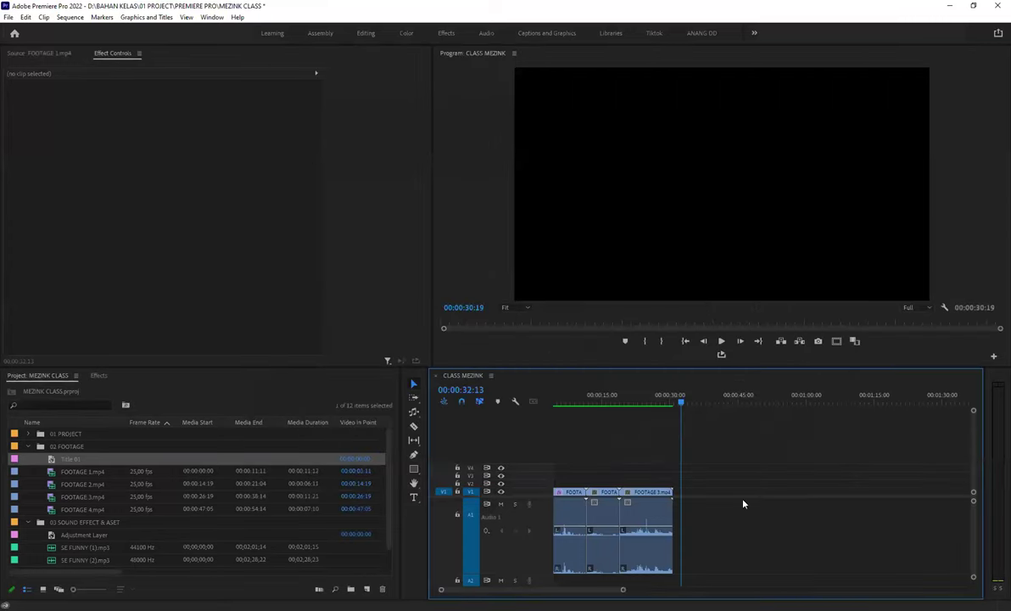
pyautogui.hotkey('ctrl', 'm')
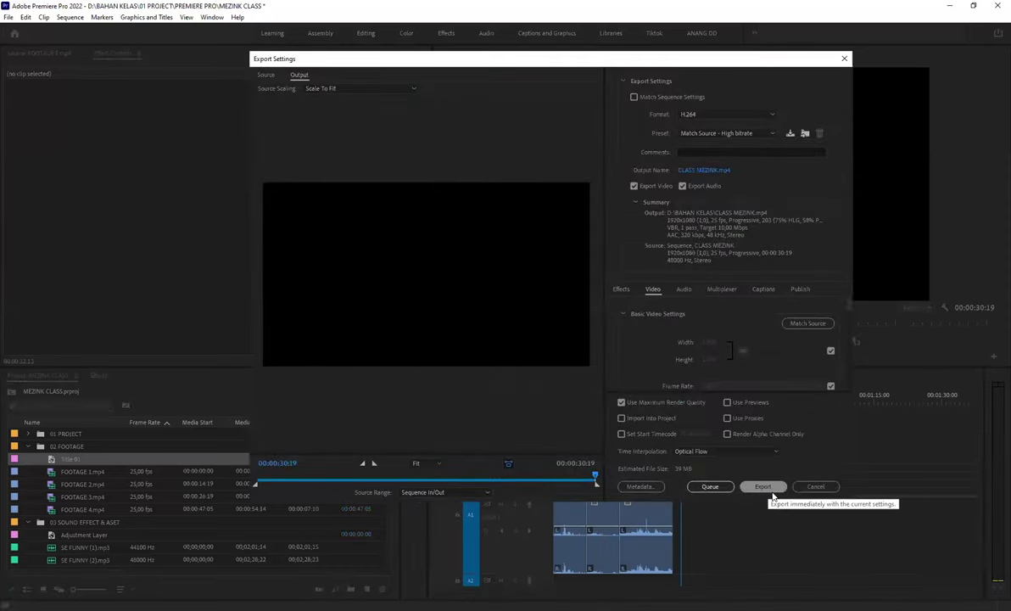
pyautogui.click(704, 489)
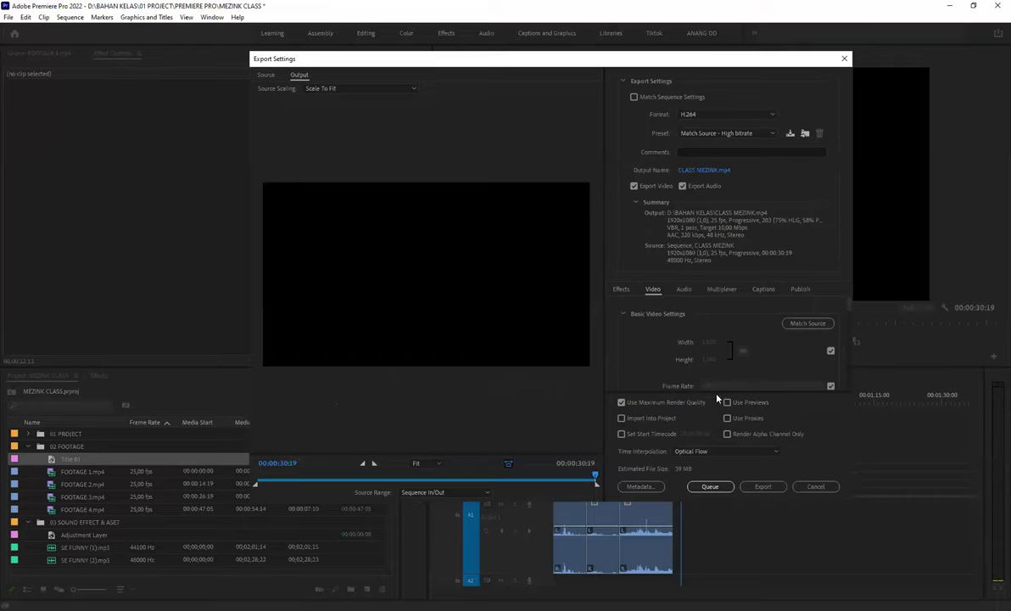
pyautogui.click(843, 60)
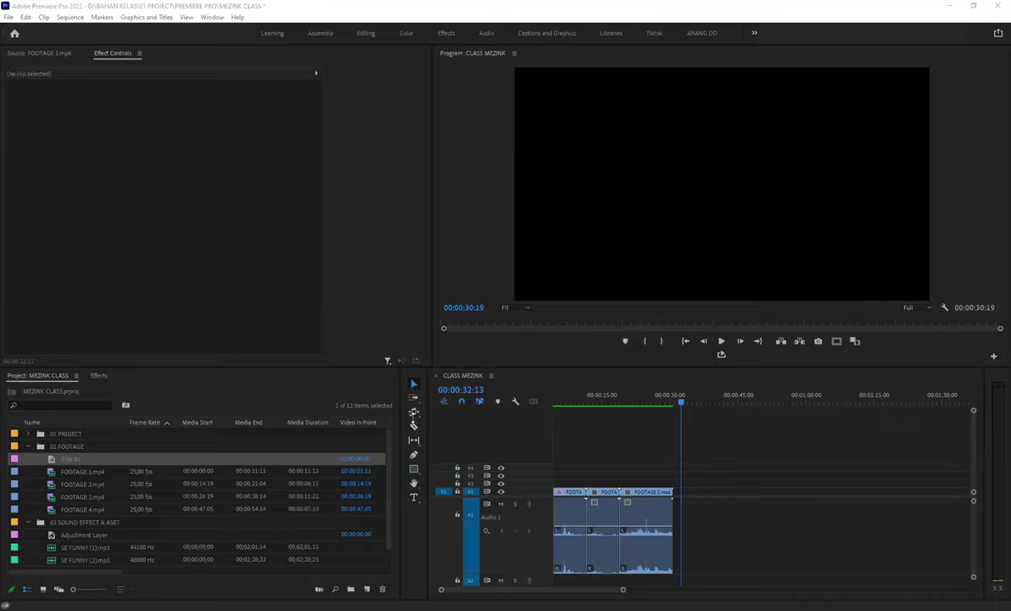
# - Ripple-trim 1 second 14 frames off the end of FOOTAGE 1, pulling later clips earlier
pyautogui.click(452, 425)
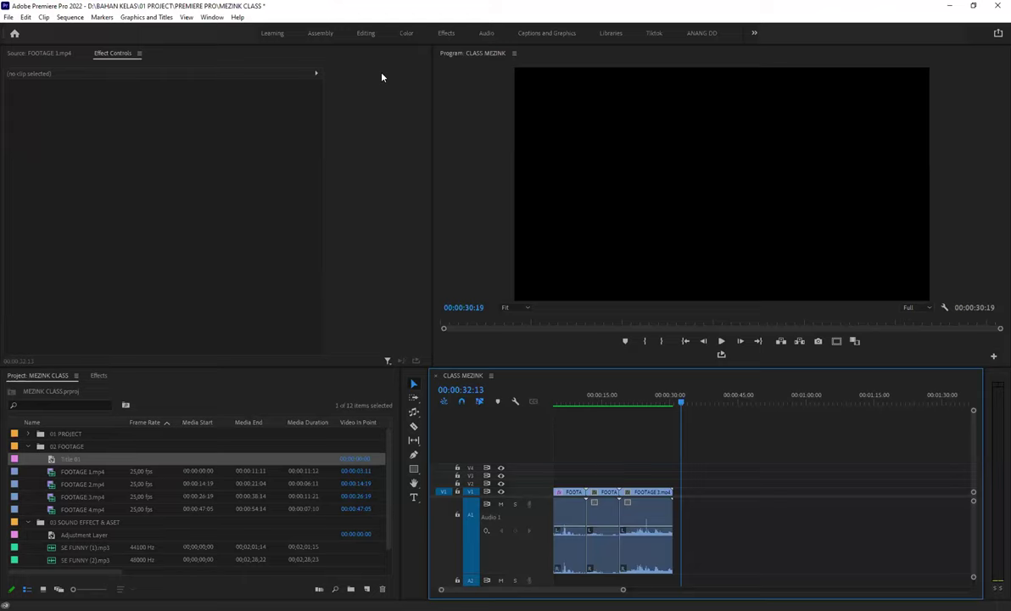
pyautogui.click(415, 413)
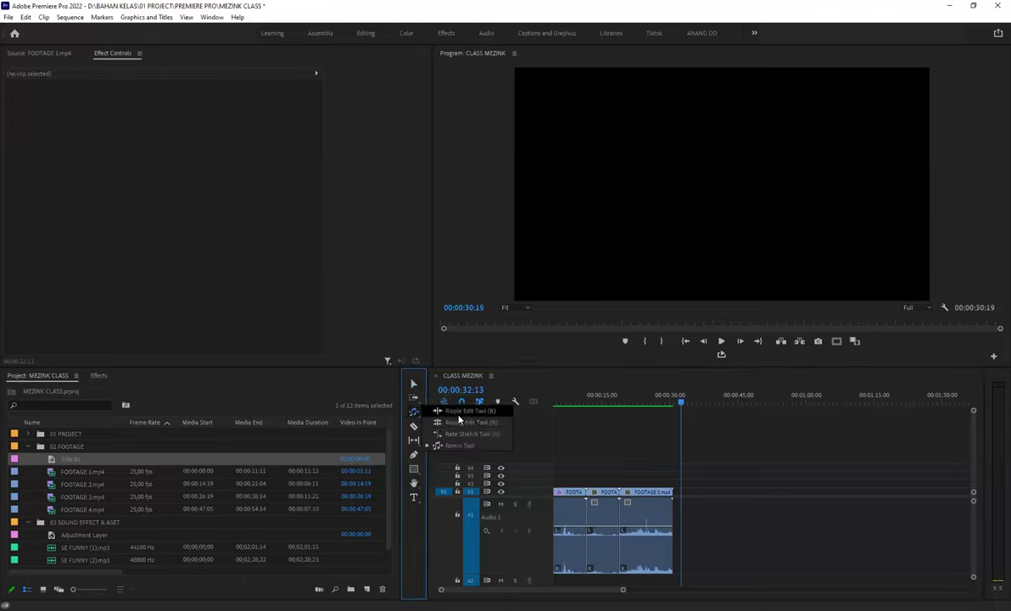
pyautogui.click(473, 412)
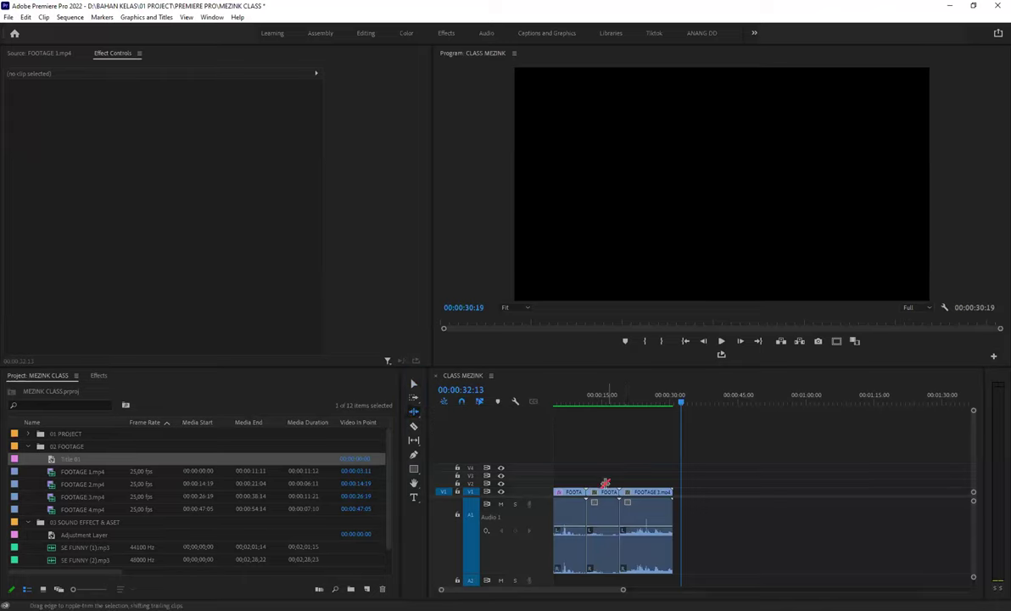
pyautogui.keyDown('alt'); pyautogui.scroll(5, 642, 460); pyautogui.keyUp('alt')
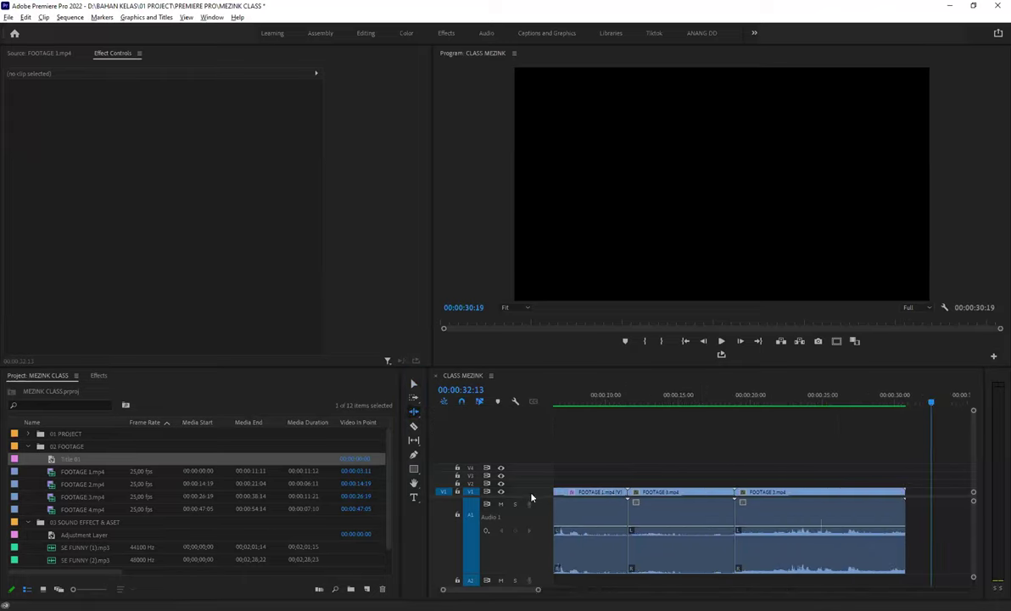
pyautogui.keyDown('alt'); pyautogui.scroll(3, 532, 494); pyautogui.keyUp('alt')
pyautogui.keyDown('alt'); pyautogui.scroll(2, 616, 488); pyautogui.keyUp('alt')
pyautogui.moveTo(630, 478); pyautogui.dragTo(604, 481)
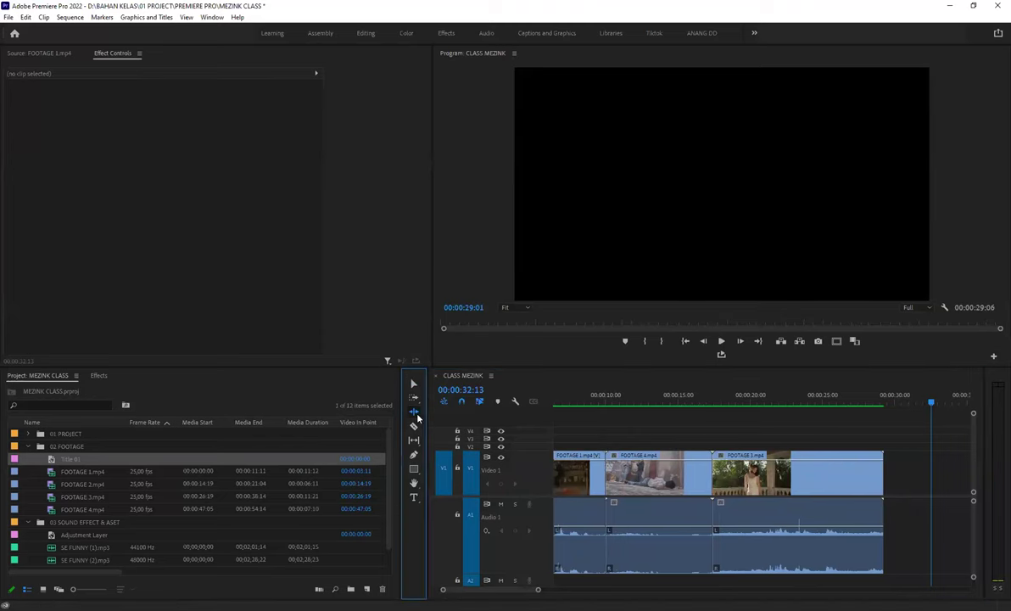
# - Try rolling the cut between the first two clips later, then undo it
pyautogui.click(417, 416)
pyautogui.click(462, 421)
pyautogui.moveTo(605, 476); pyautogui.dragTo(632, 476)
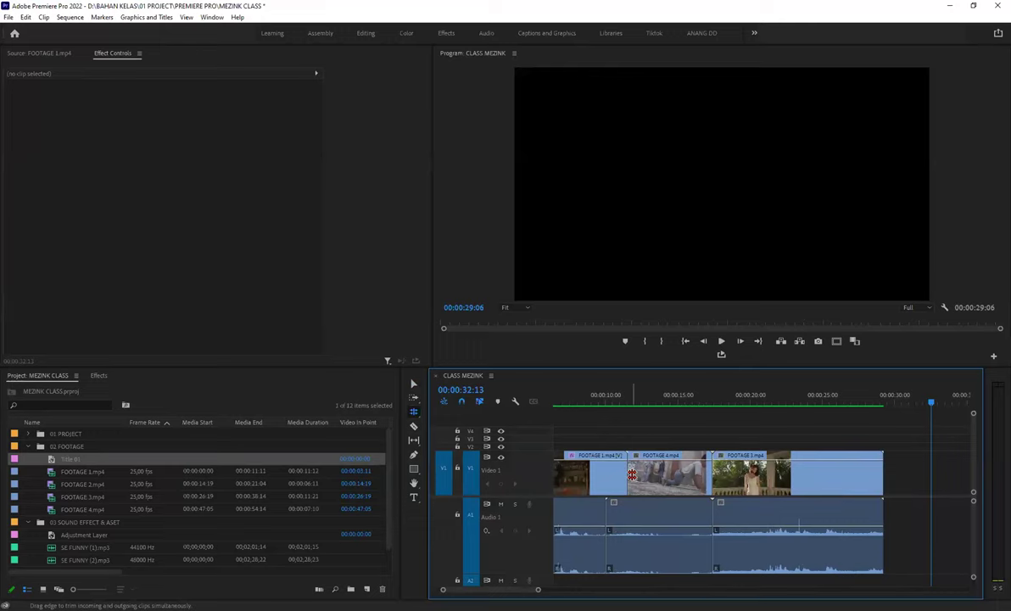
pyautogui.hotkey('ctrl', 'z')
# - Try changing FOOTAGE 4's speed by rate-stretching its edge
pyautogui.click(413, 414)
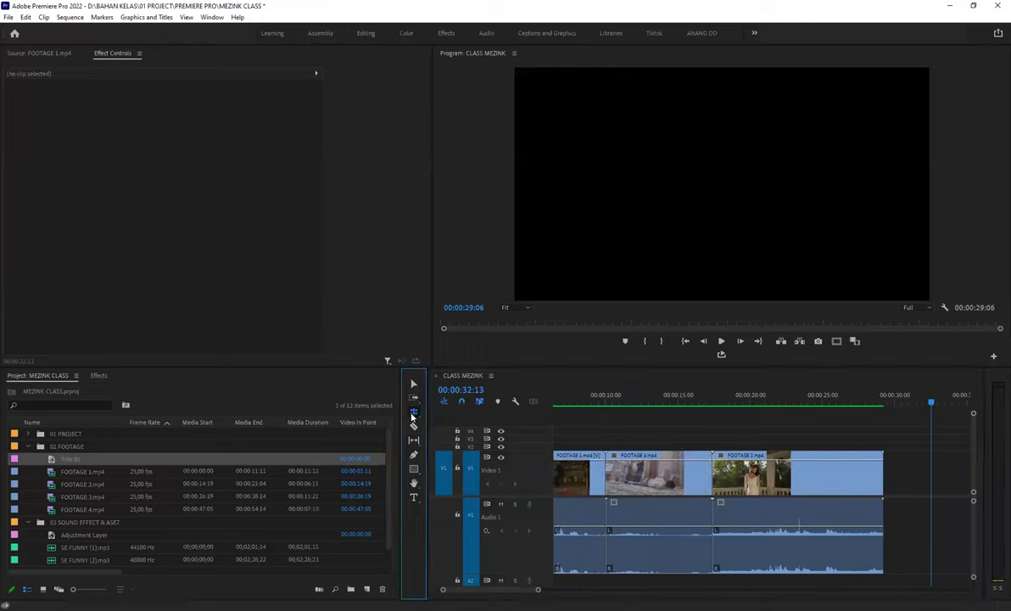
pyautogui.click(413, 414)
pyautogui.click(450, 434)
pyautogui.moveTo(605, 476)
pyautogui.mouseDown()
pyautogui.moveTo(638, 478)
pyautogui.moveTo(605, 477)
pyautogui.mouseUp()
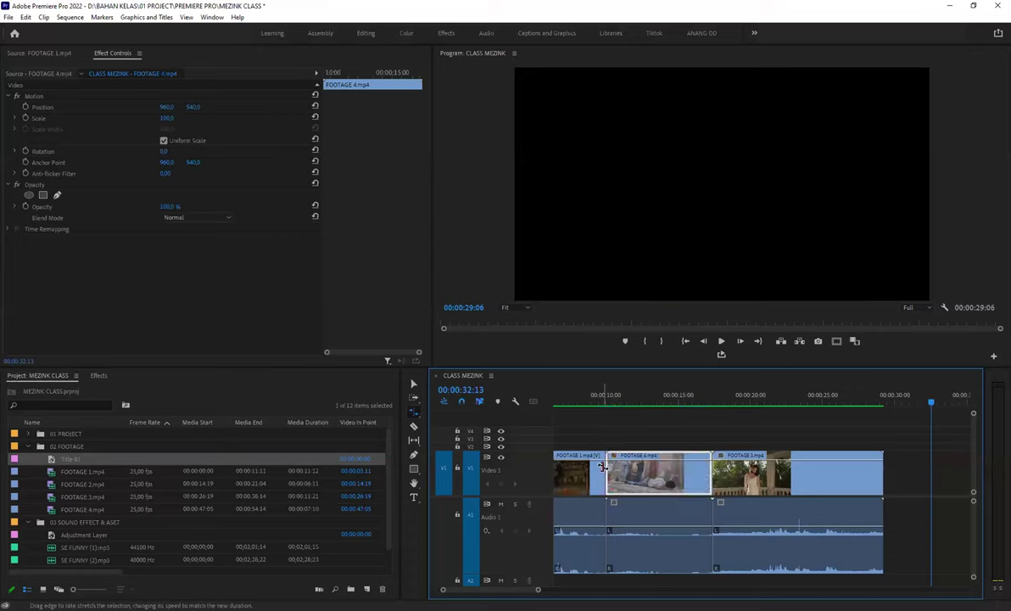
# - Ripple-trim the start of FOOTAGE 4, then lengthen FOOTAGE 1 so later clips shift right
pyautogui.click(413, 411)
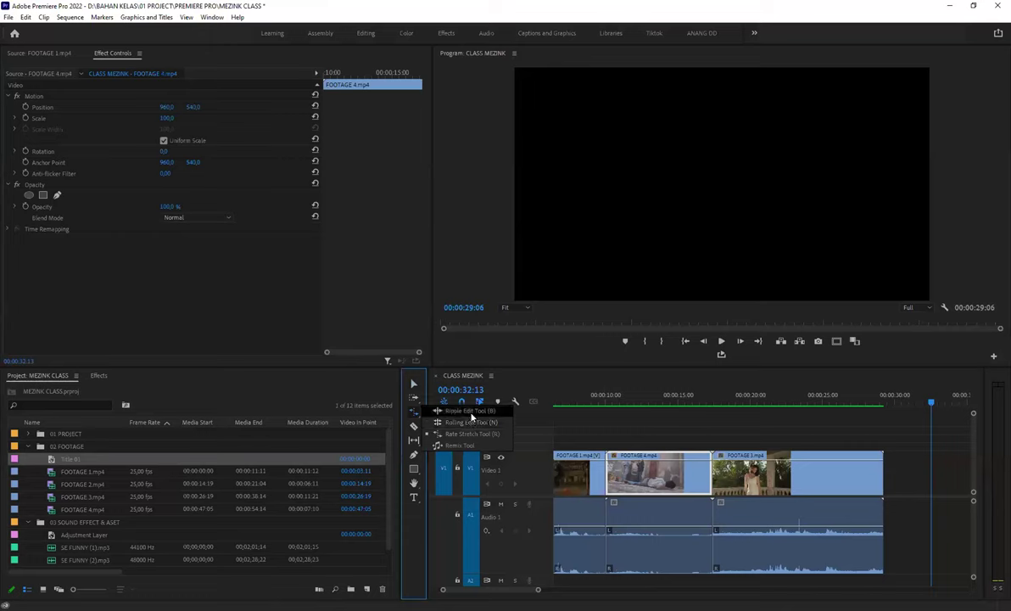
pyautogui.click(471, 412)
pyautogui.moveTo(609, 472)
pyautogui.mouseDown()
pyautogui.moveTo(638, 473)
pyautogui.moveTo(609, 490)
pyautogui.mouseUp()
pyautogui.click(577, 477)
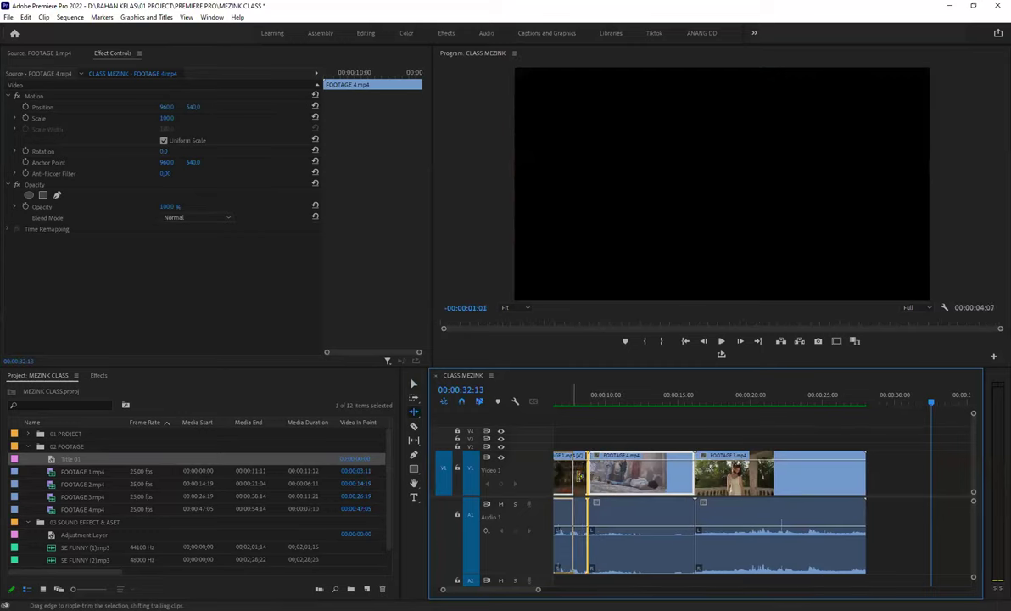
pyautogui.hscroll(-3, 578, 477)
pyautogui.moveTo(654, 474); pyautogui.dragTo(669, 472)
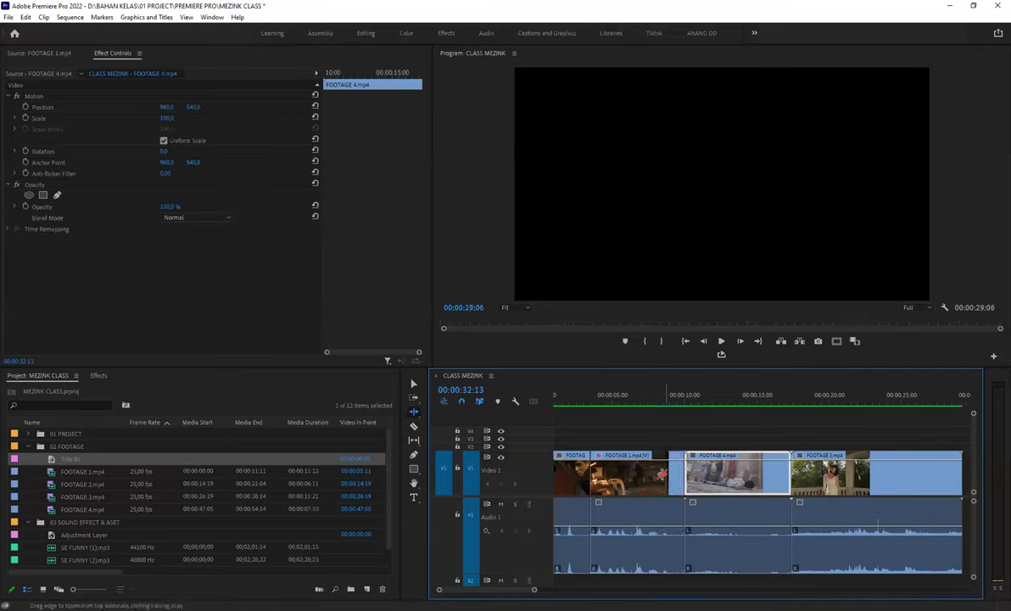
# - Trim FOOTAGE 1's end leaving a gap, ripple-trim to close it, then undo that
pyautogui.press('v')
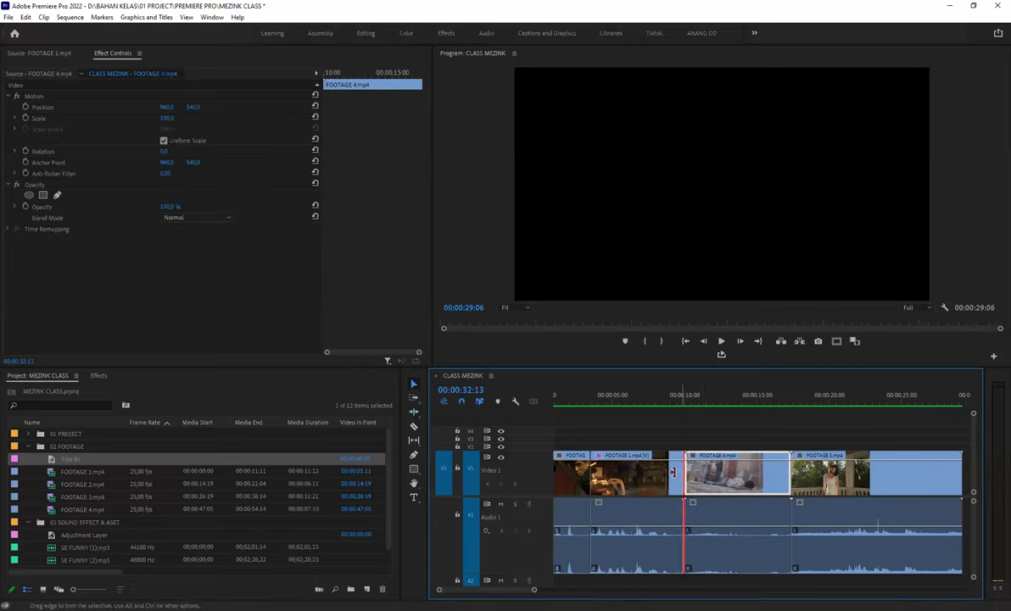
pyautogui.moveTo(670, 474); pyautogui.dragTo(654, 473)
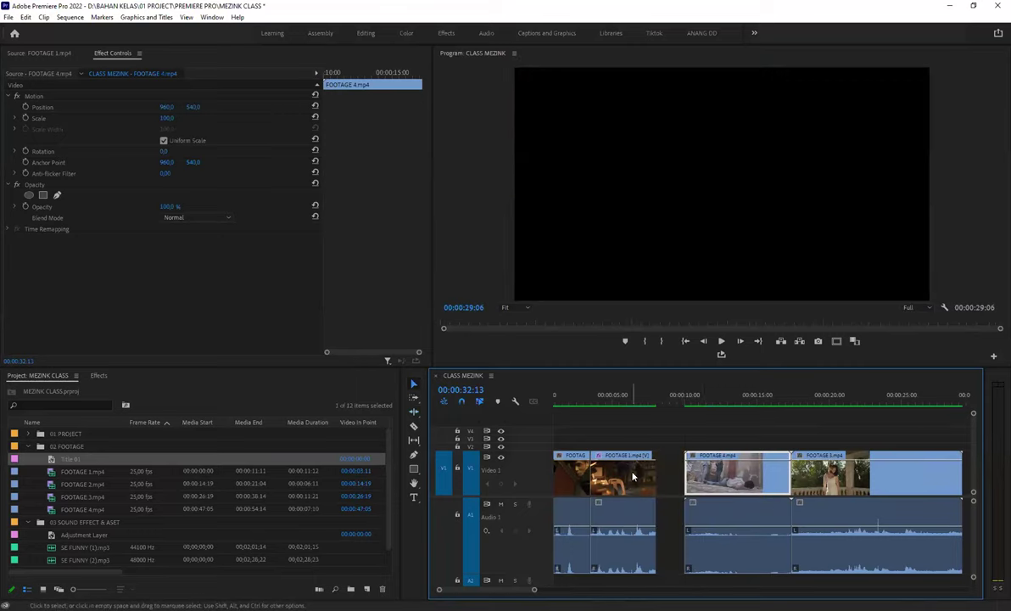
pyautogui.moveTo(734, 480); pyautogui.dragTo(735, 480)
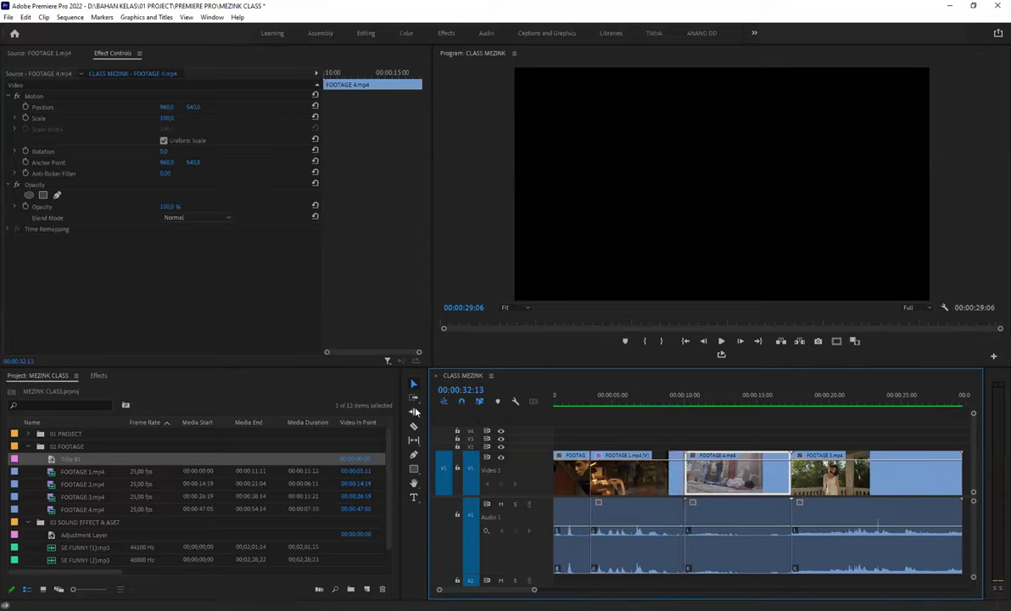
pyautogui.click(413, 413)
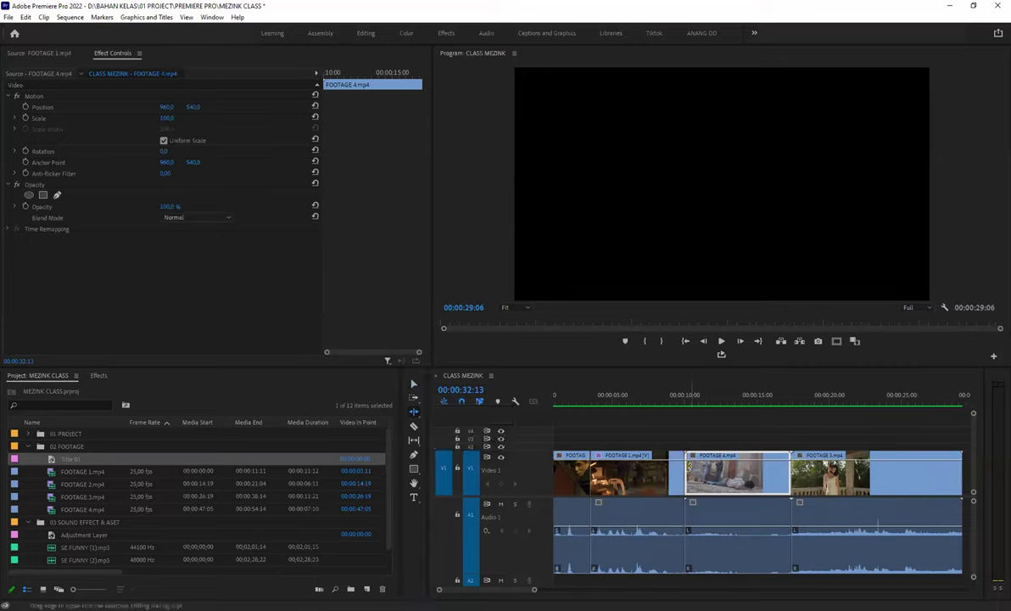
pyautogui.click(415, 416)
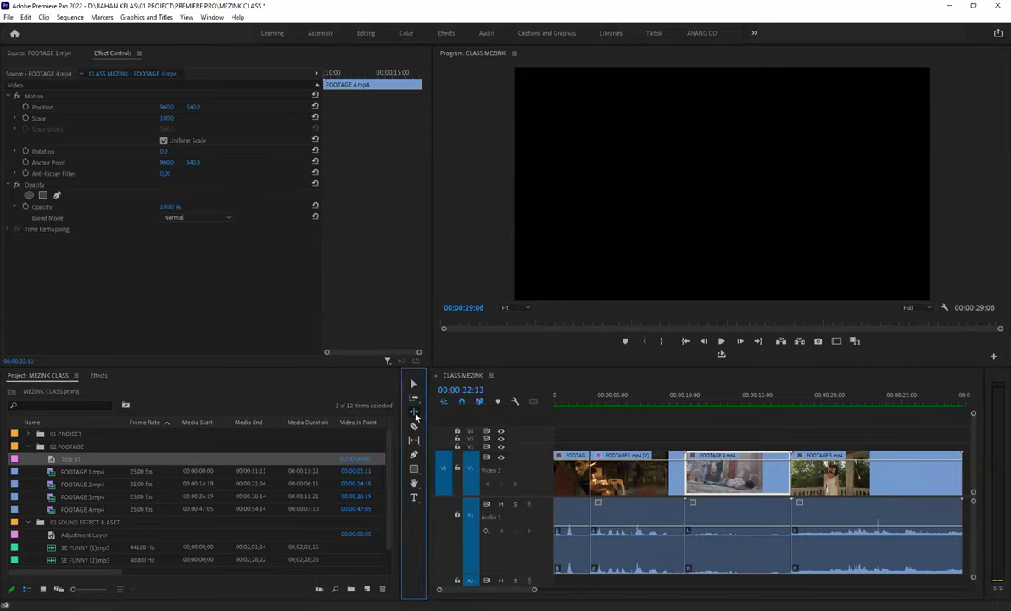
pyautogui.moveTo(415, 416); pyautogui.dragTo(476, 414)
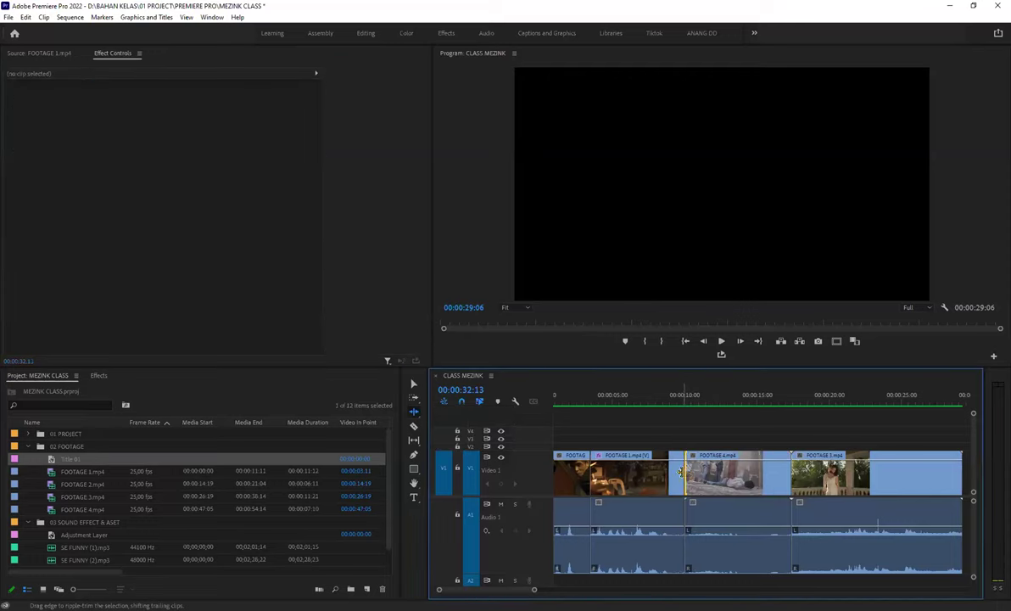
pyautogui.moveTo(687, 472); pyautogui.dragTo(660, 475)
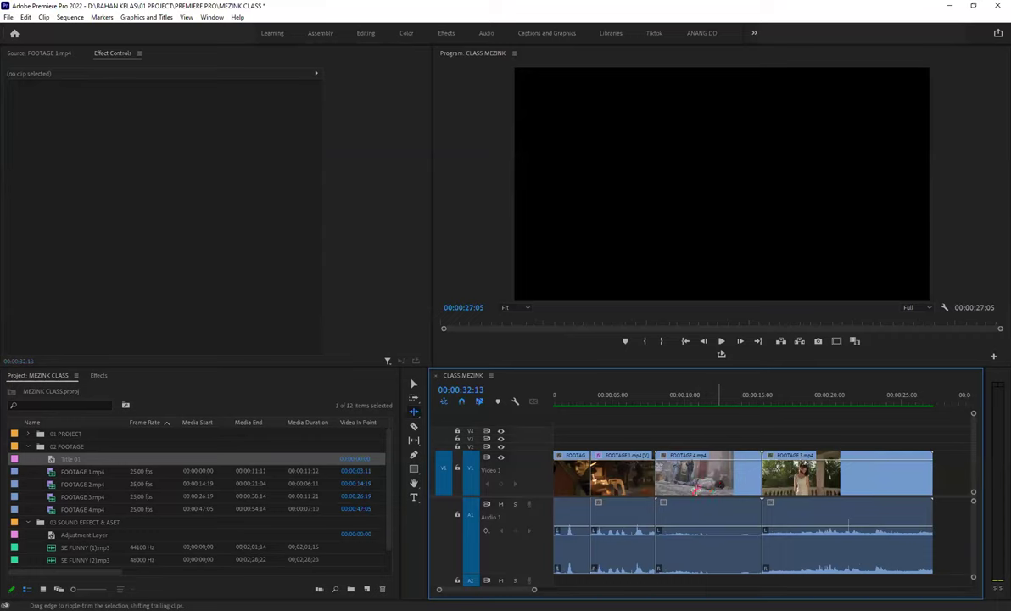
pyautogui.hotkey('ctrl', 'z')
# - Roll the cut between FOOTAGE 1 and FOOTAGE 4 later, then back earlier
pyautogui.click(415, 412)
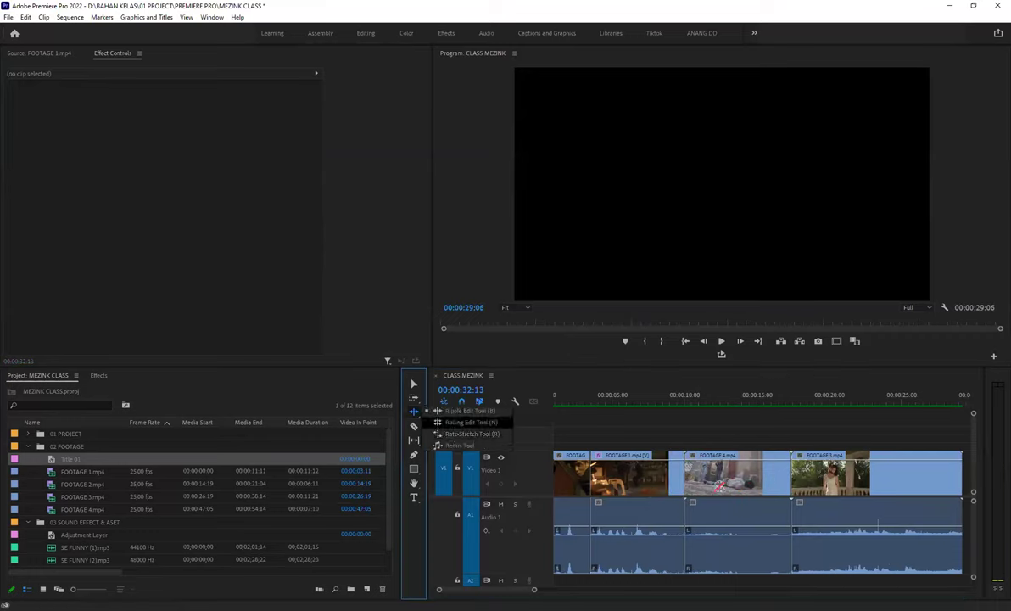
pyautogui.click(458, 423)
pyautogui.moveTo(646, 475); pyautogui.dragTo(718, 471)
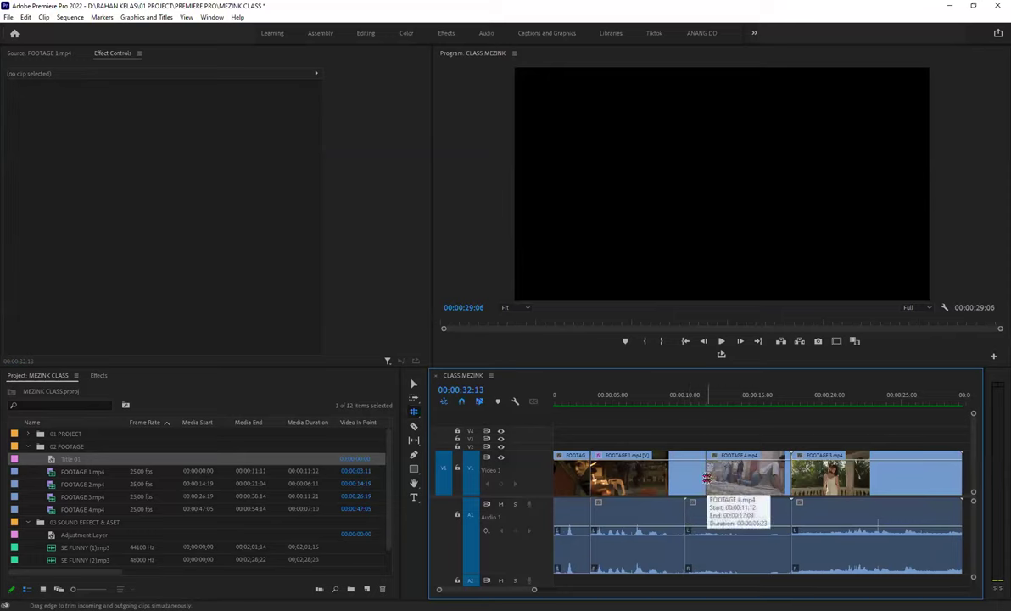
pyautogui.moveTo(707, 478); pyautogui.dragTo(594, 477)
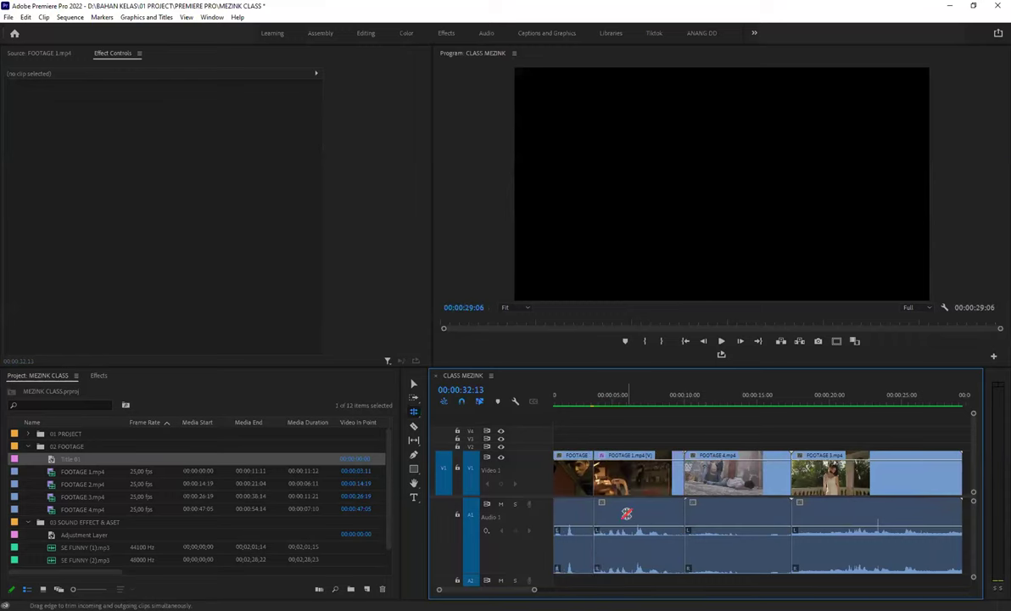
# - Unlink FOOTAGE 1's video from its audio and roll the cut before FOOTAGE 1
pyautogui.click(627, 518)
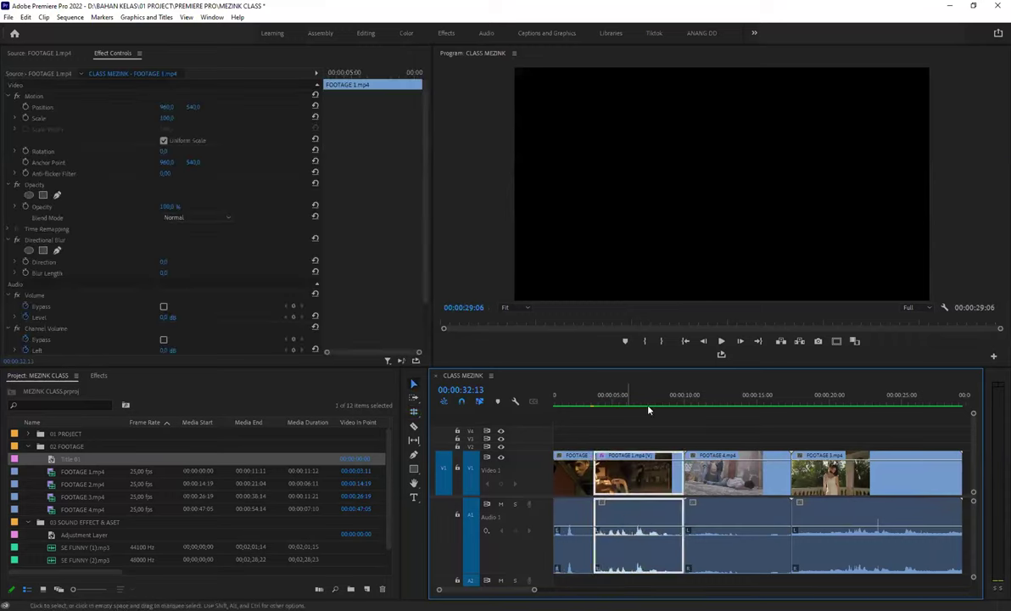
pyautogui.rightClick(628, 475)
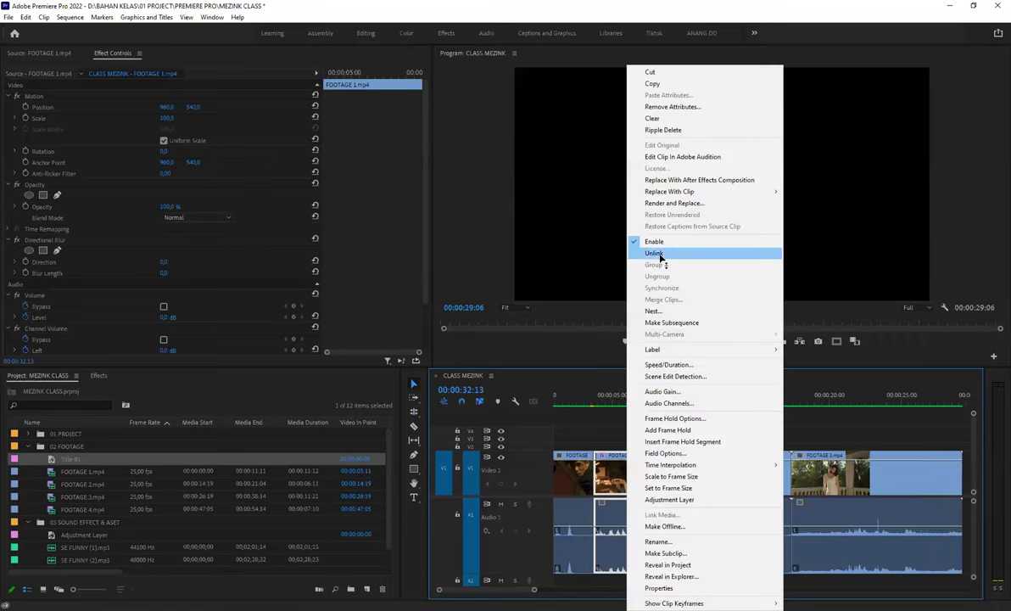
pyautogui.click(617, 241)
pyautogui.press('n')
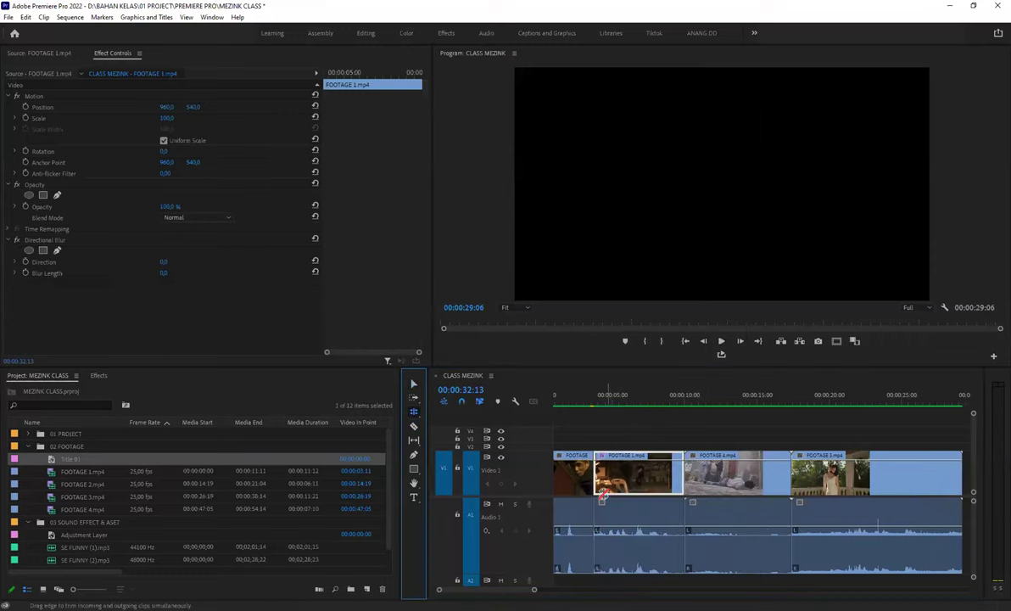
pyautogui.moveTo(595, 480)
pyautogui.mouseDown()
pyautogui.moveTo(619, 480)
pyautogui.moveTo(582, 479)
pyautogui.moveTo(621, 489)
pyautogui.moveTo(602, 490)
pyautogui.mouseUp()
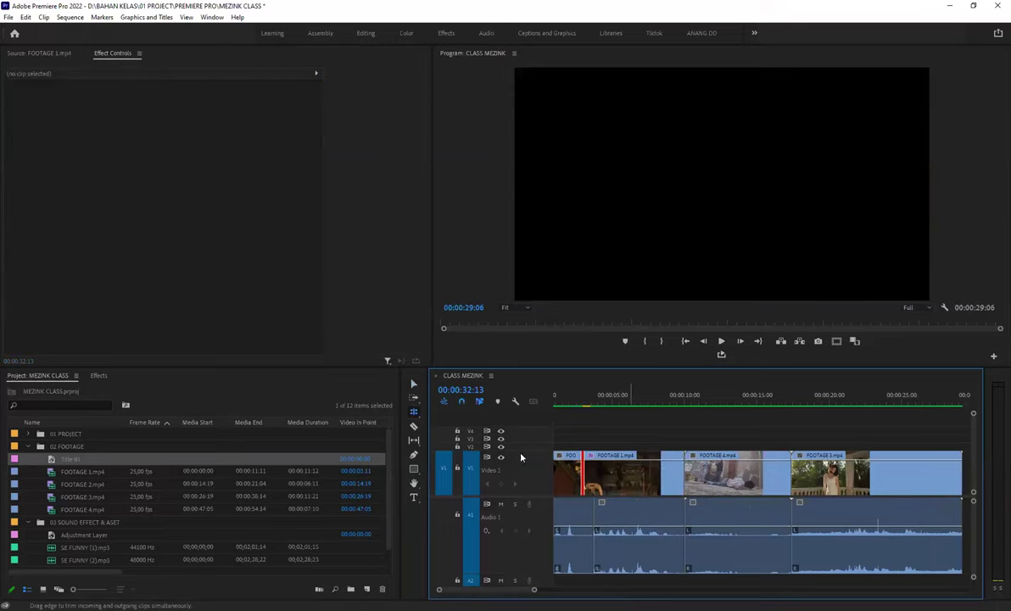
# - Rate-stretch FOOTAGE 1's start, preview from about 5 seconds, then revert the stretch
pyautogui.click(413, 411)
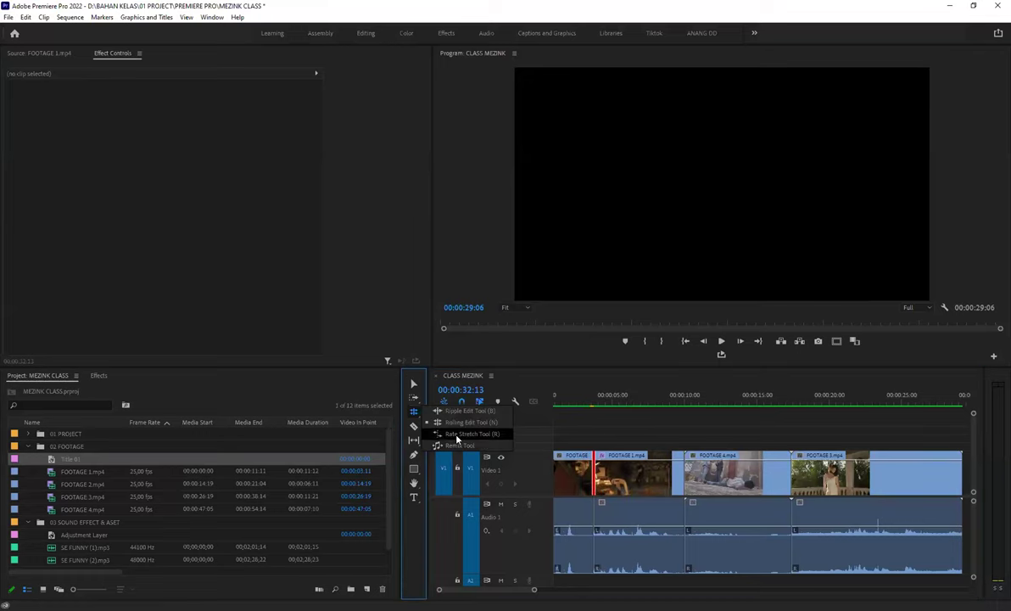
pyautogui.click(457, 433)
pyautogui.moveTo(596, 475); pyautogui.dragTo(624, 476)
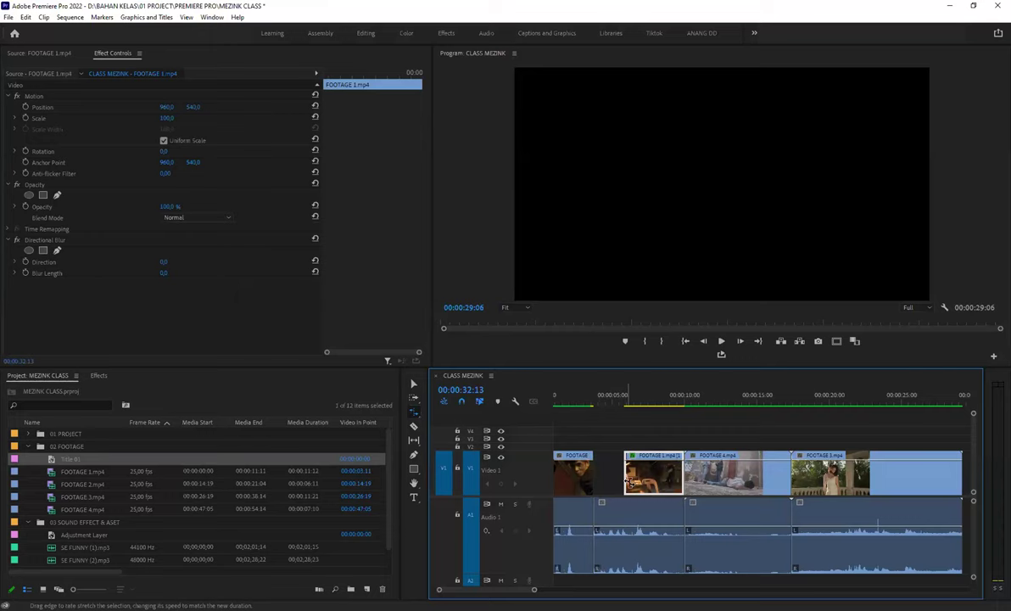
pyautogui.click(626, 405)
pyautogui.press('space')
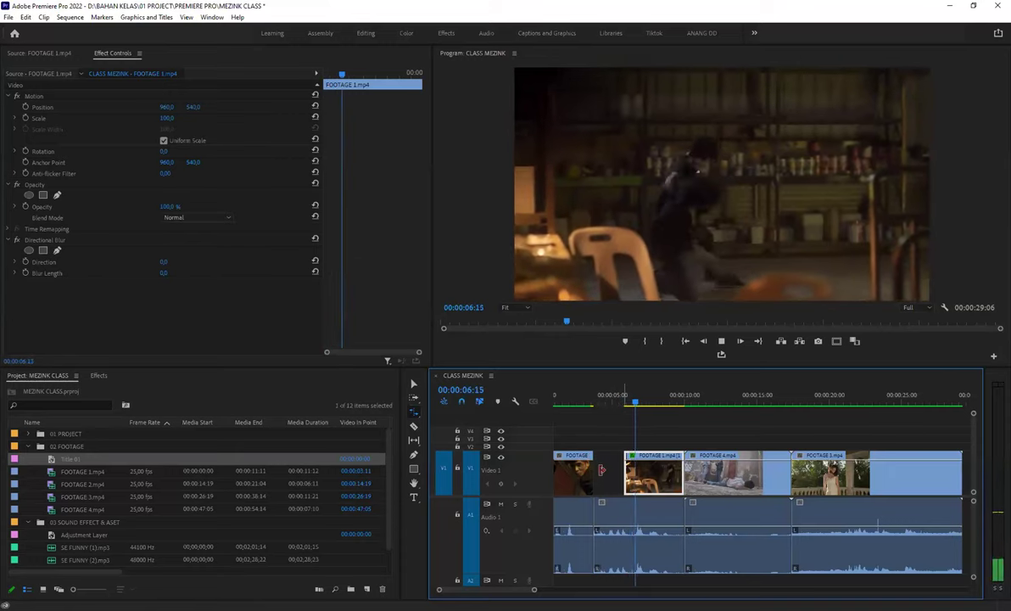
pyautogui.click(646, 405)
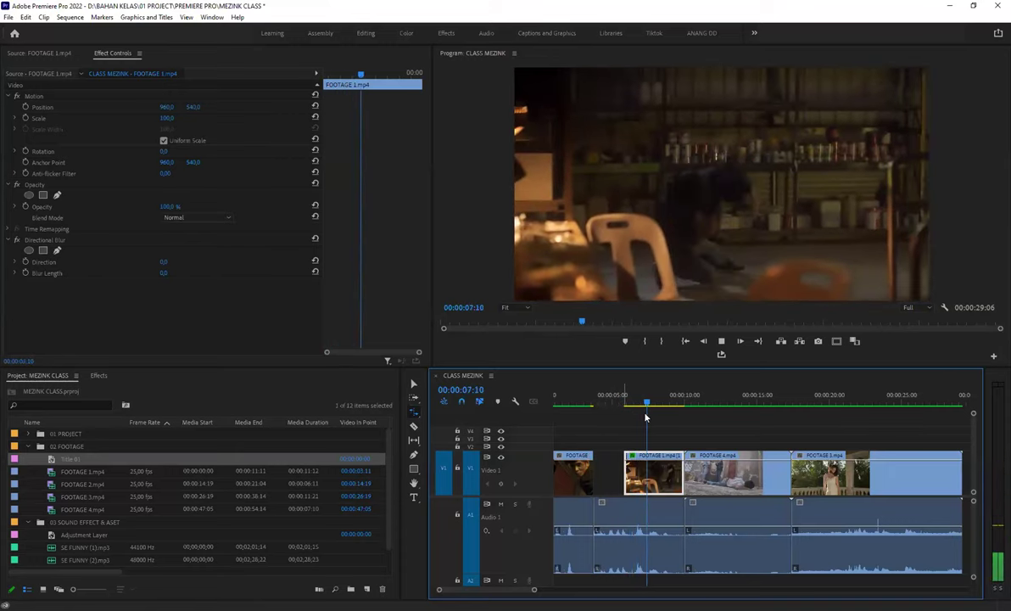
pyautogui.moveTo(625, 471); pyautogui.dragTo(595, 472)
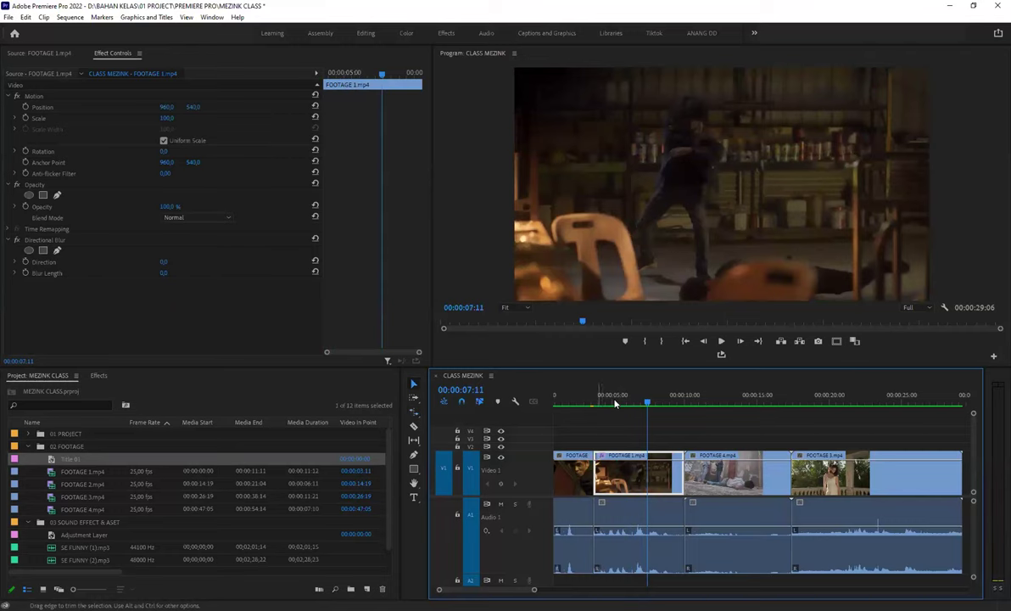
pyautogui.hotkey('ctrl', 'z')
pyautogui.click(616, 404)
pyautogui.press('space')
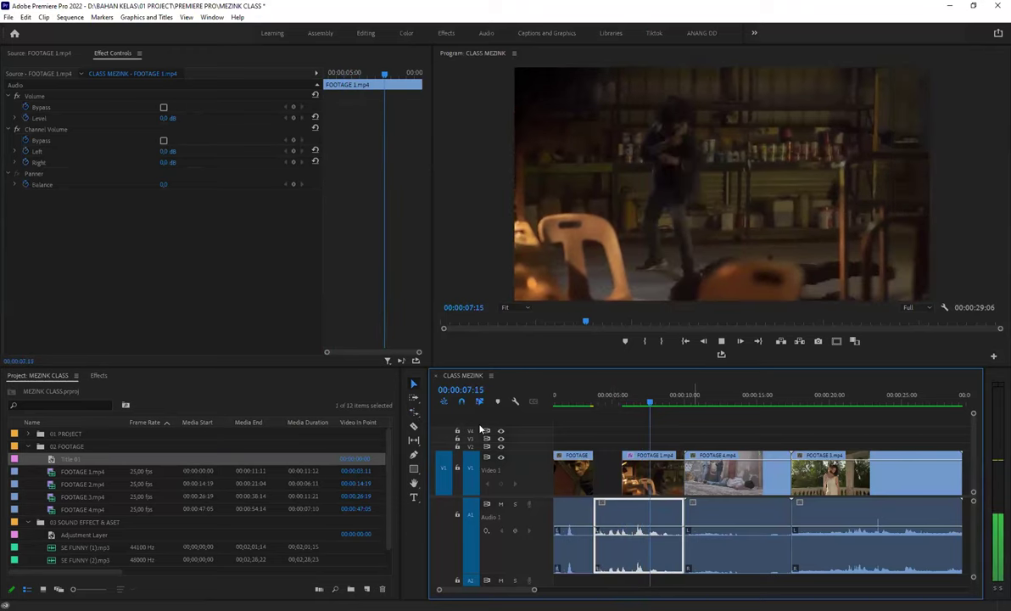
pyautogui.press('space')
pyautogui.hotkey('ctrl', 'shift', 'z')
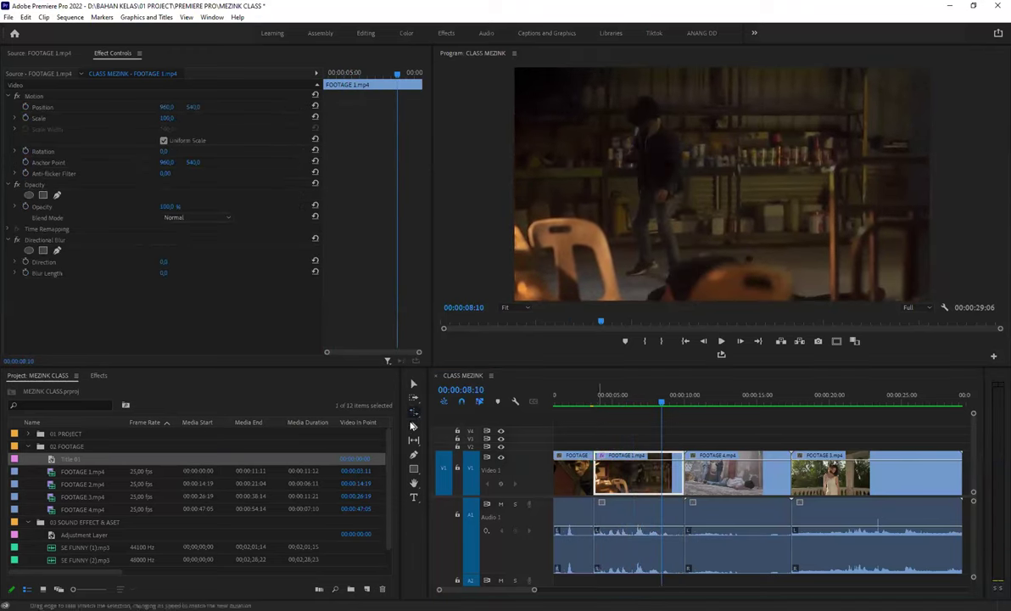
# - Speed up FOOTAGE 1 by shortening its start, preview from 00:00:05:07, then undo it
pyautogui.click(415, 413)
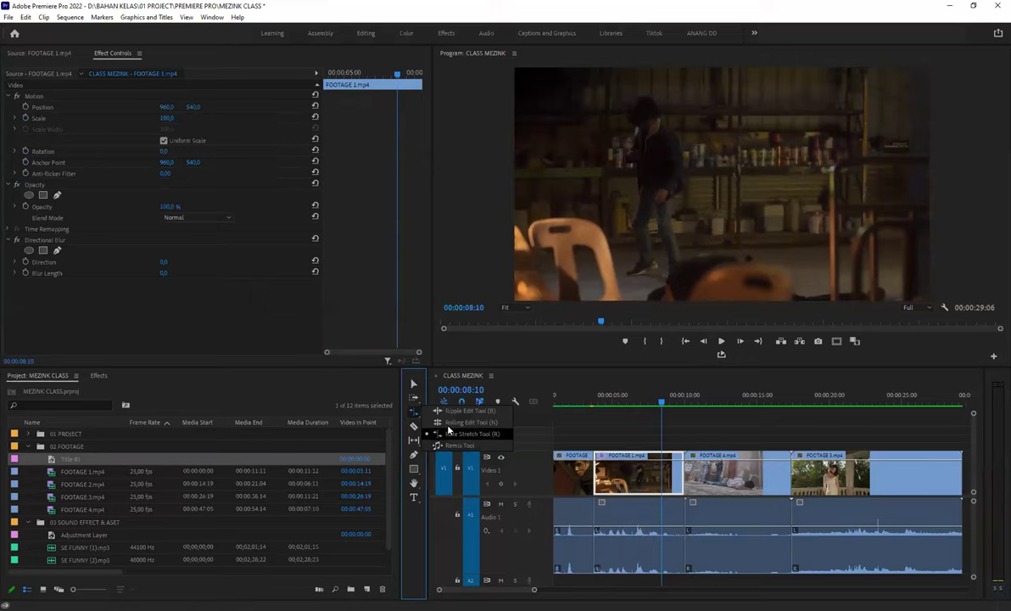
pyautogui.click(458, 434)
pyautogui.moveTo(596, 471); pyautogui.dragTo(617, 404)
pyautogui.click(617, 404)
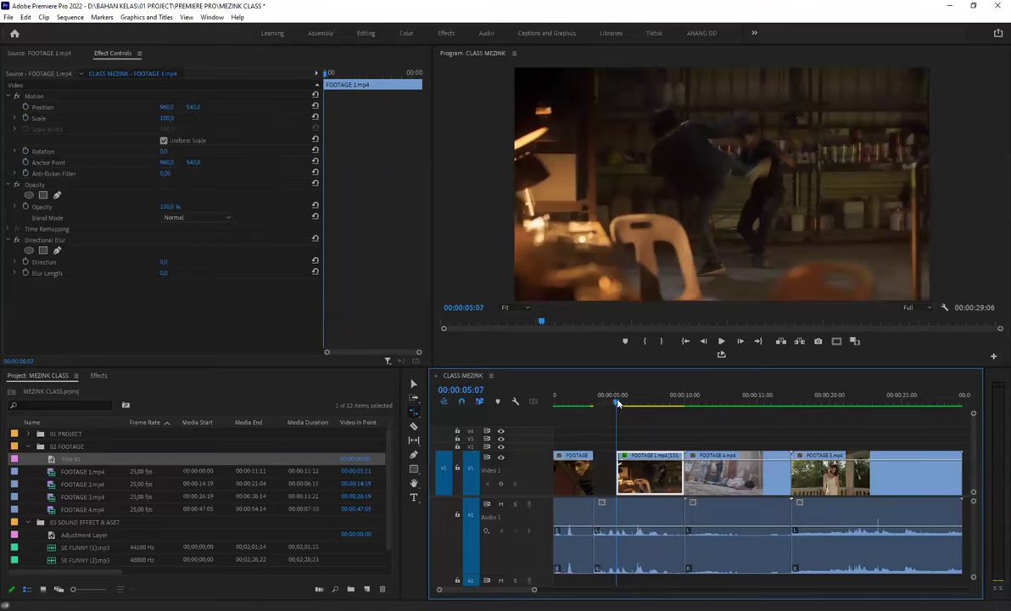
pyautogui.press('Left')
pyautogui.press('Left')
pyautogui.press('Left')
pyautogui.press('space')
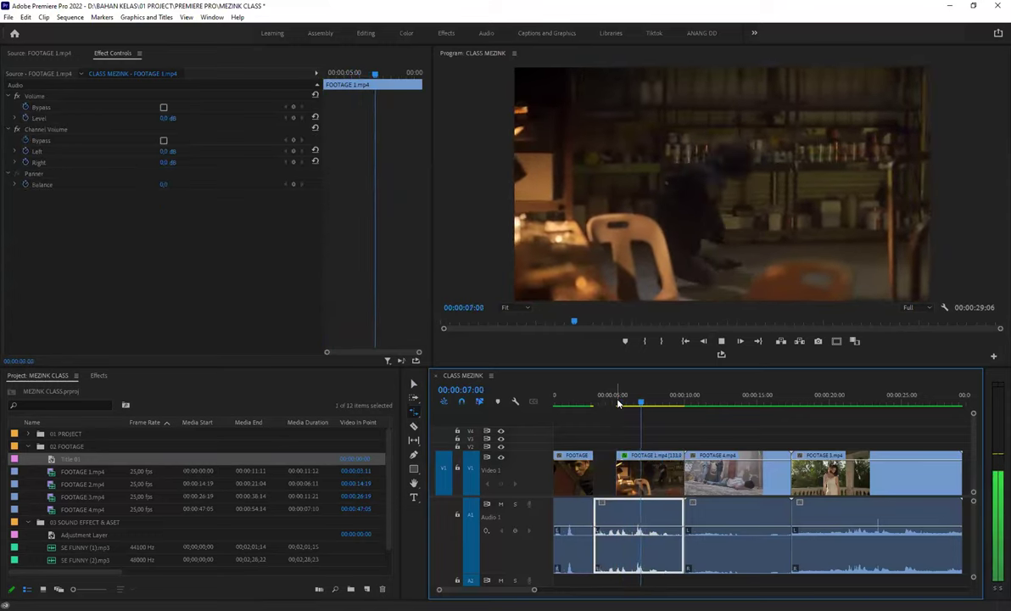
pyautogui.press('space')
pyautogui.press('d')
pyautogui.click(414, 412)
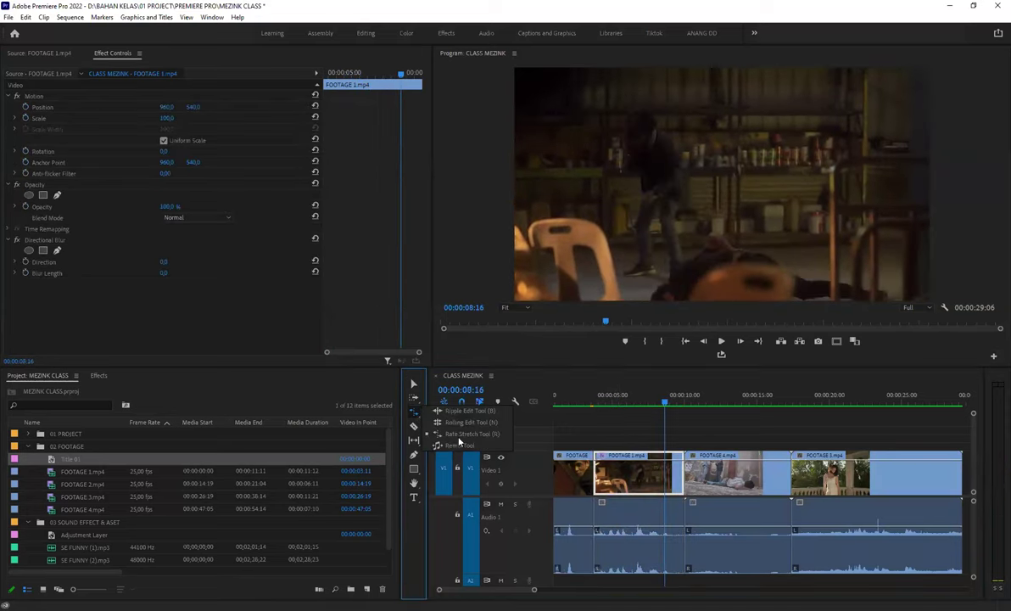
pyautogui.click(625, 435)
pyautogui.press('-')
pyautogui.press('-')
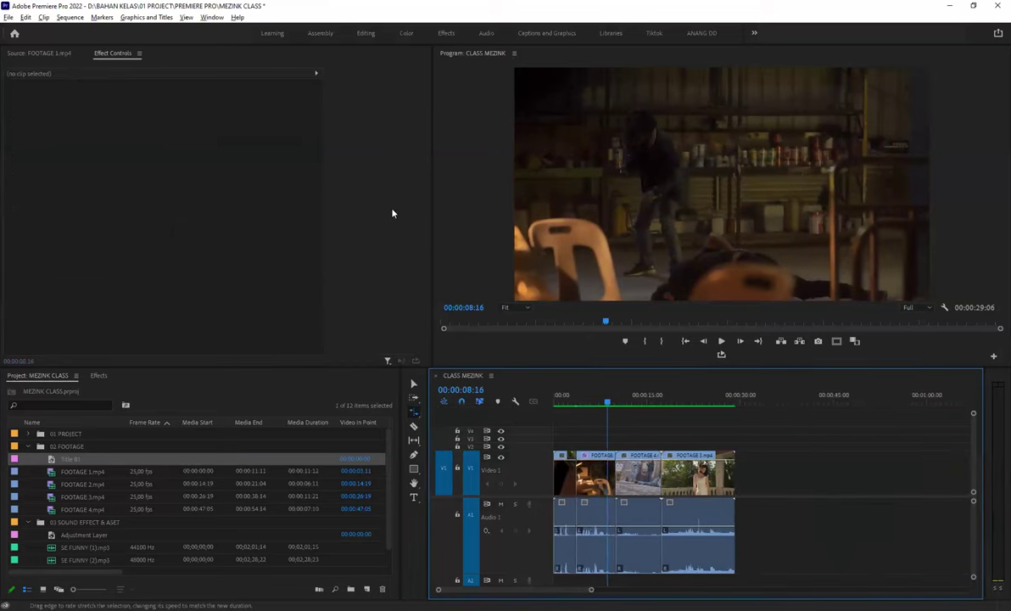
# - Zoom the timeline out further and switch to the Effects panel
pyautogui.press('-')
pyautogui.press('-')
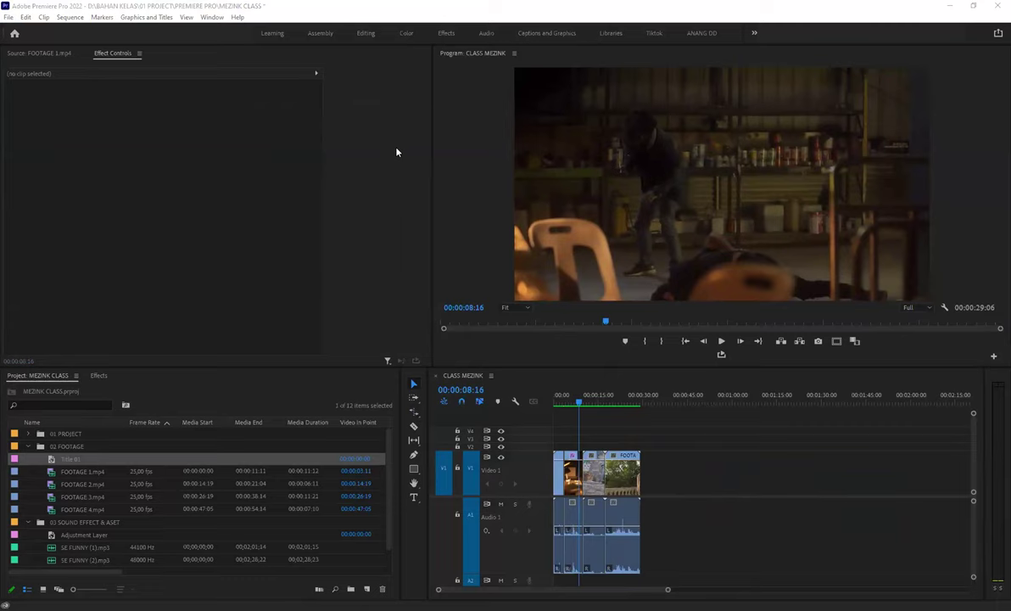
pyautogui.click(99, 376)
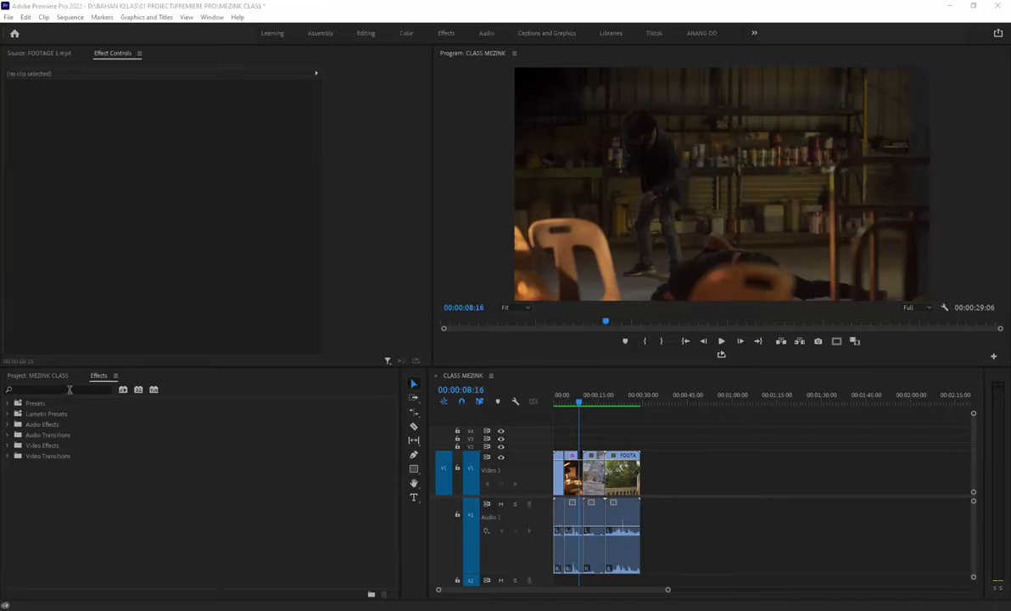
# - Search 'GAUS', apply Gaussian Blur to FOOTAGE 3, and raise Blurriness to soften the shot
pyautogui.click(69, 389)
pyautogui.write('GAUS')
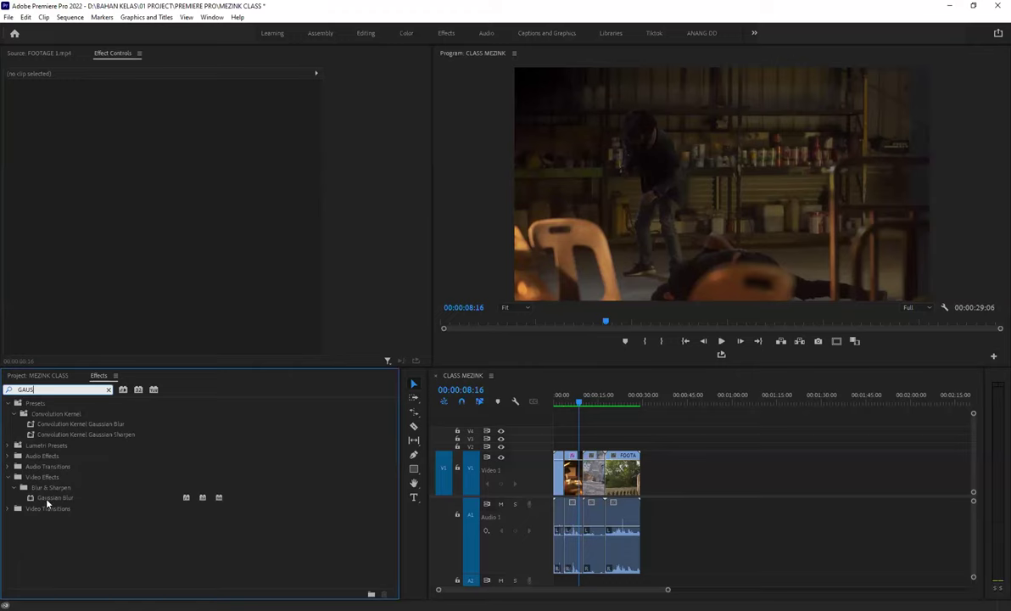
pyautogui.click(57, 499)
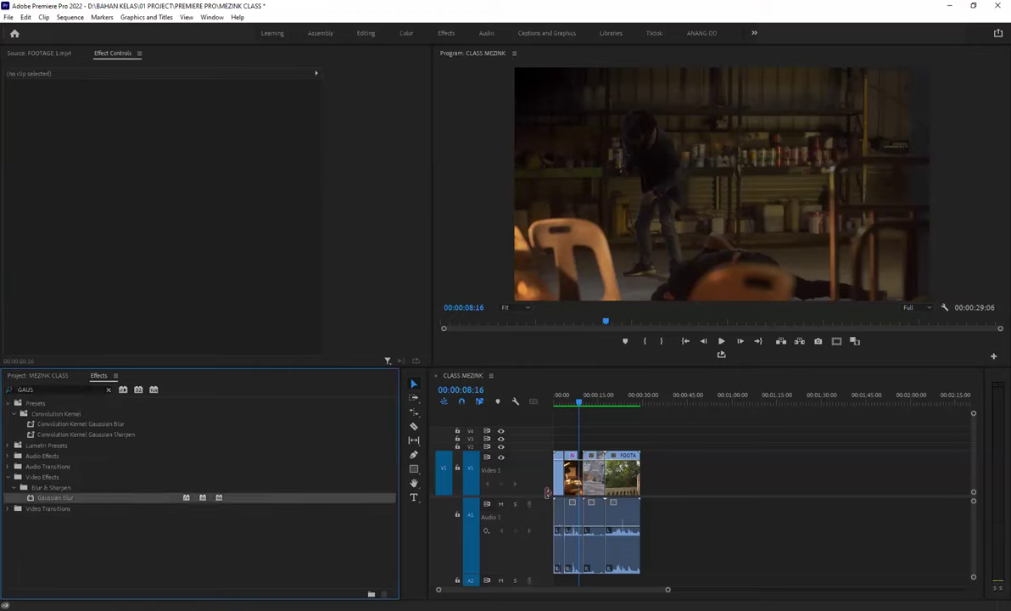
pyautogui.click(625, 399)
pyautogui.click(636, 464)
pyautogui.scroll(1, 636, 464)
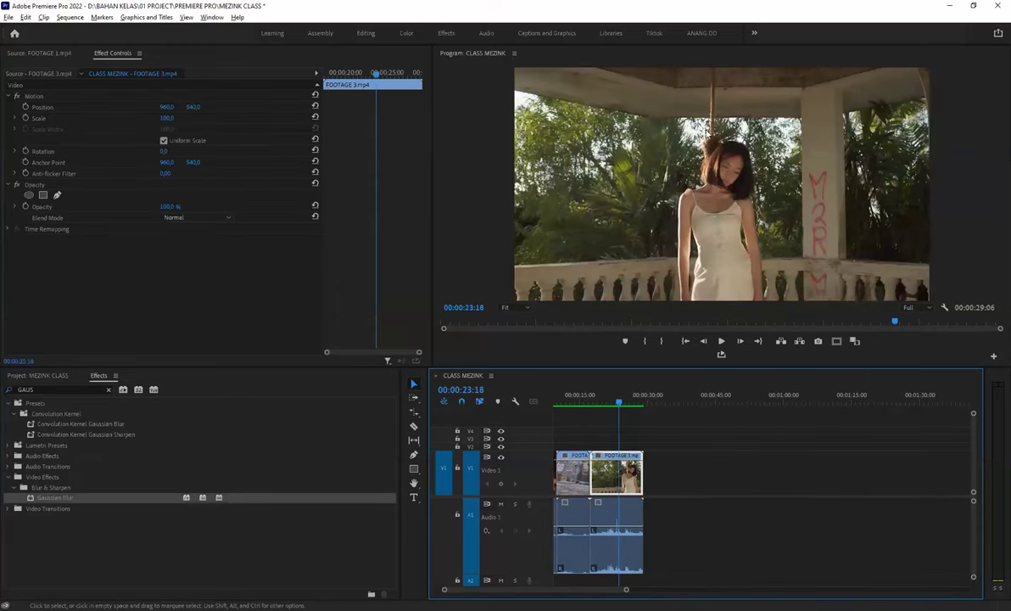
pyautogui.press('=')
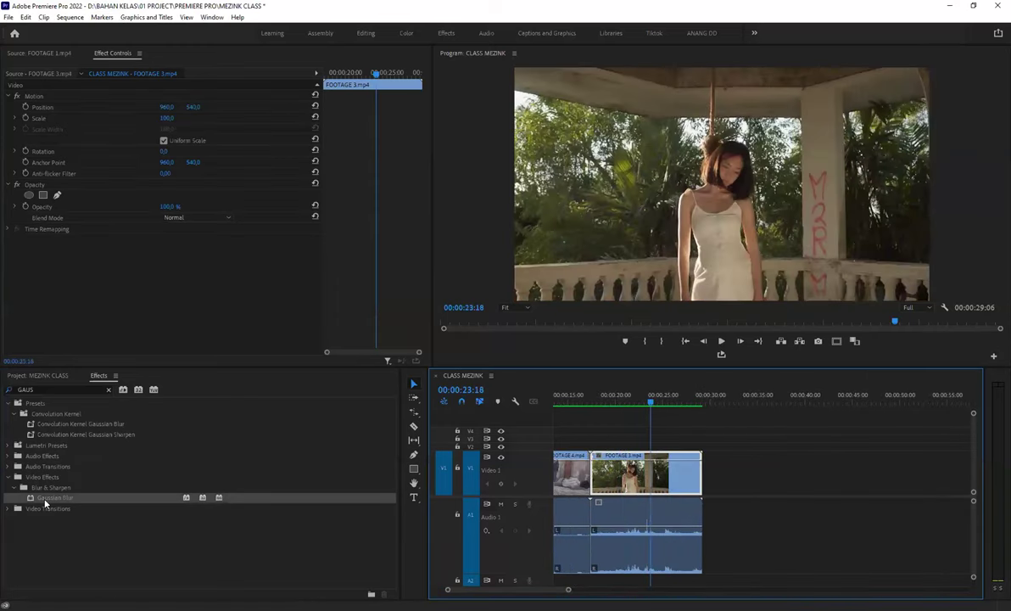
pyautogui.moveTo(38, 502); pyautogui.dragTo(641, 477)
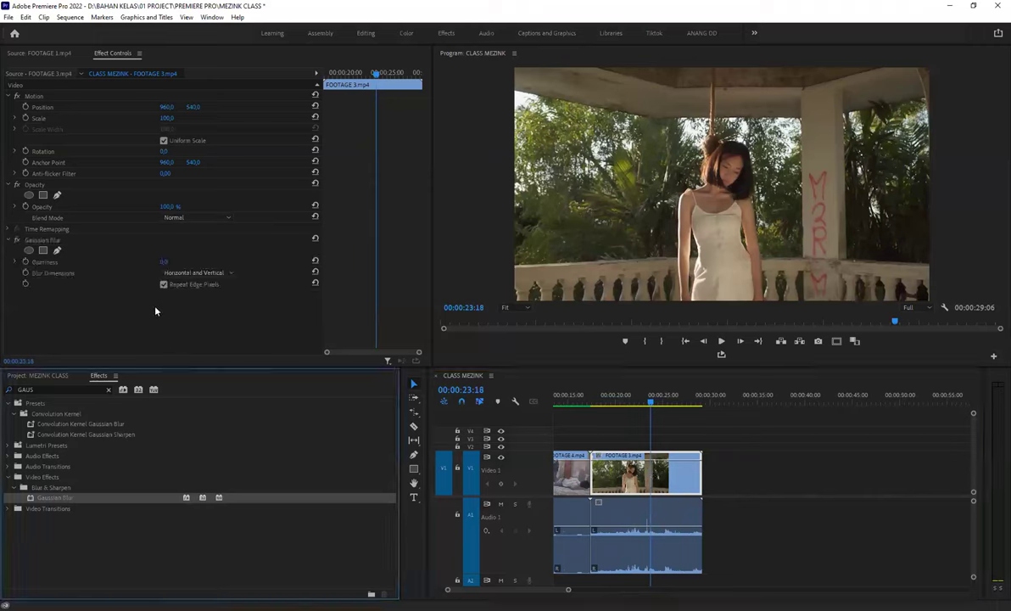
pyautogui.click(164, 263)
pyautogui.moveTo(164, 264)
pyautogui.mouseDown()
pyautogui.moveTo(198, 264)
pyautogui.moveTo(166, 263)
pyautogui.mouseUp()
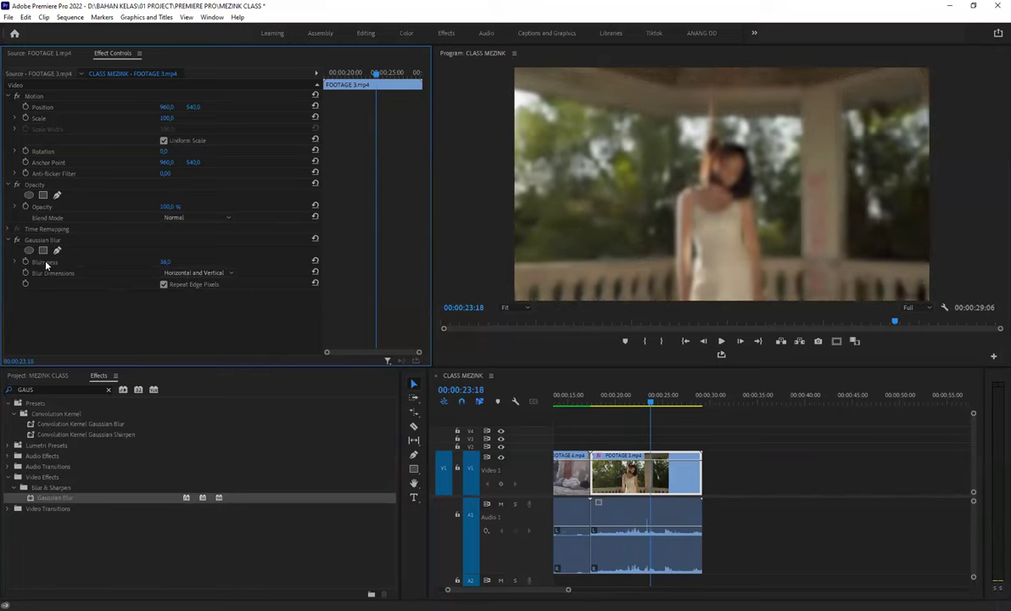
pyautogui.click(166, 261)
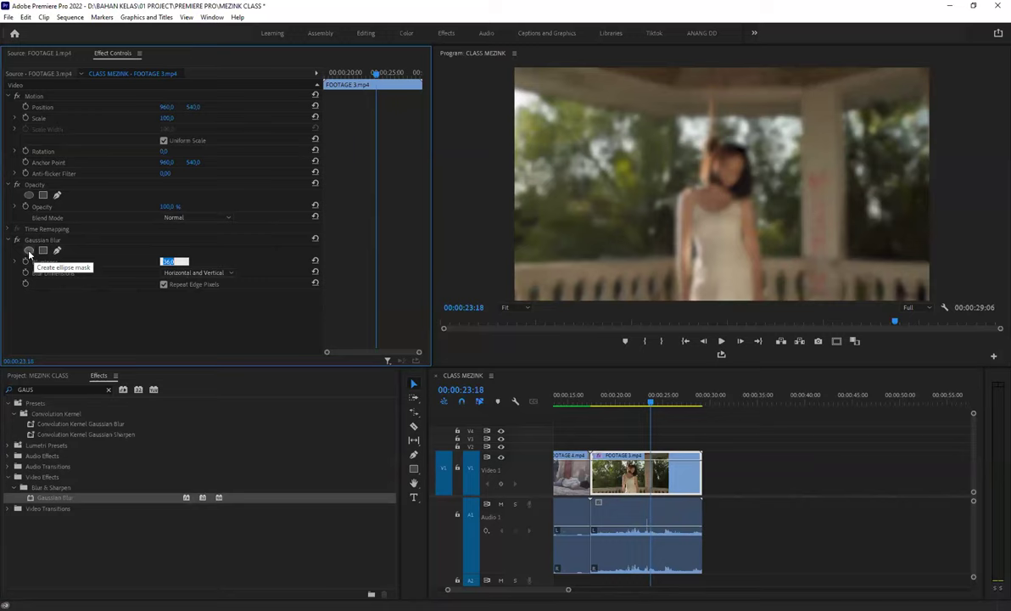
# - Add an ellipse mask over the woman's face, compare Inverted on and off, leaving it unchecked
pyautogui.click(29, 254)
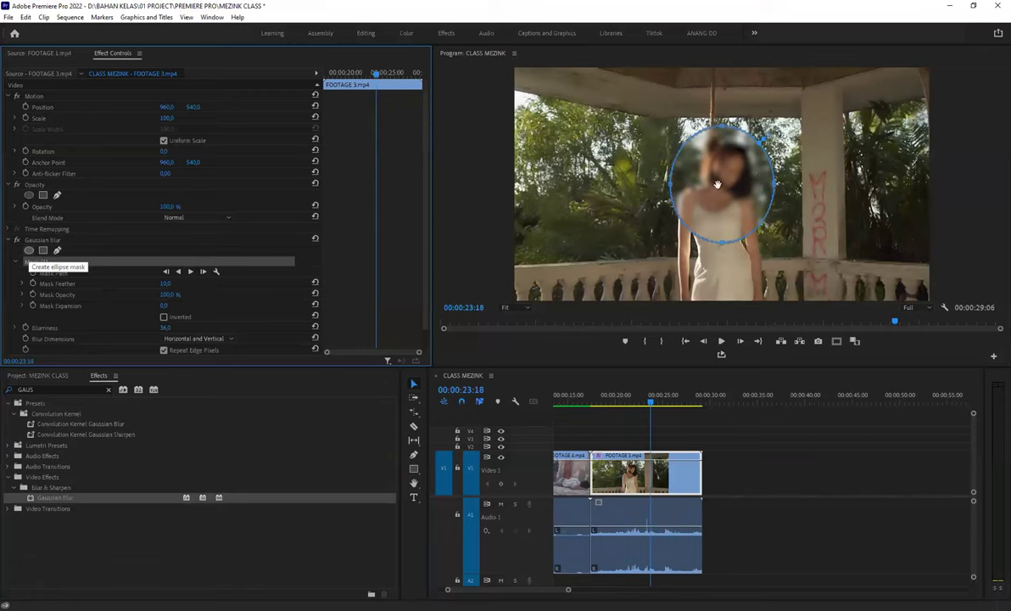
pyautogui.moveTo(723, 167); pyautogui.dragTo(736, 156)
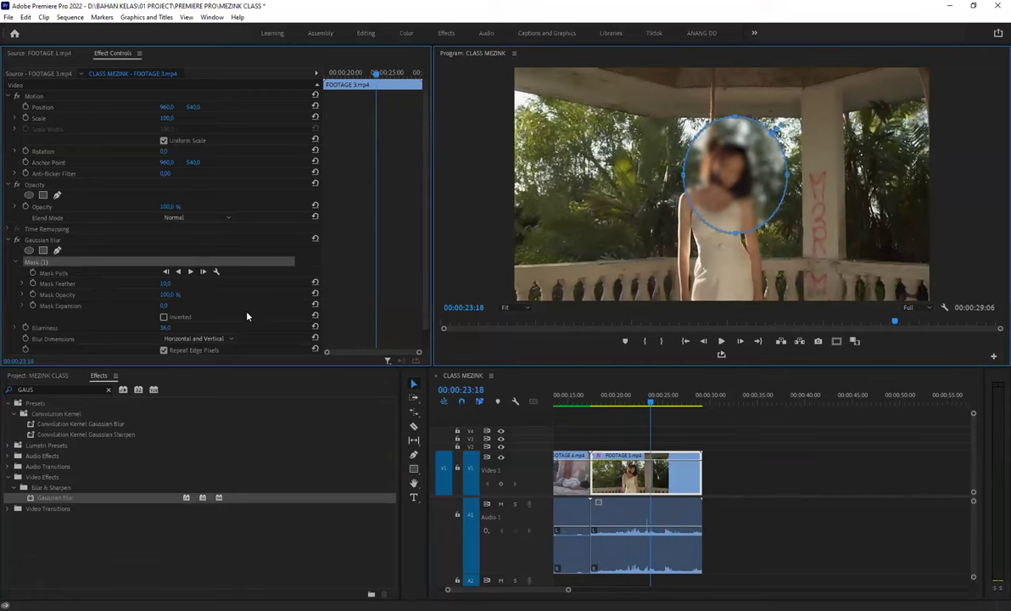
pyautogui.scroll(-1, 240, 292)
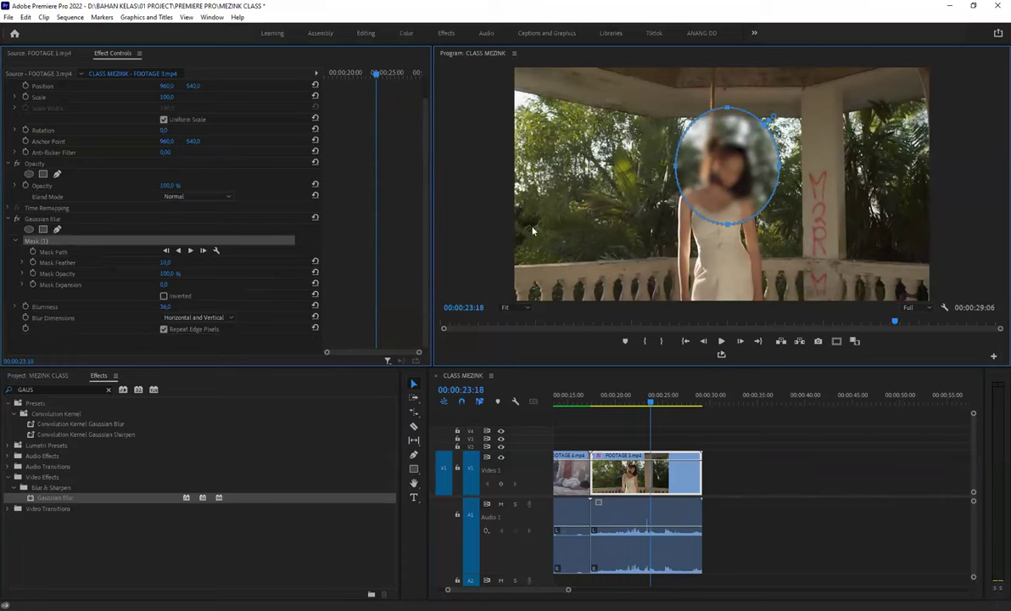
pyautogui.click(164, 296)
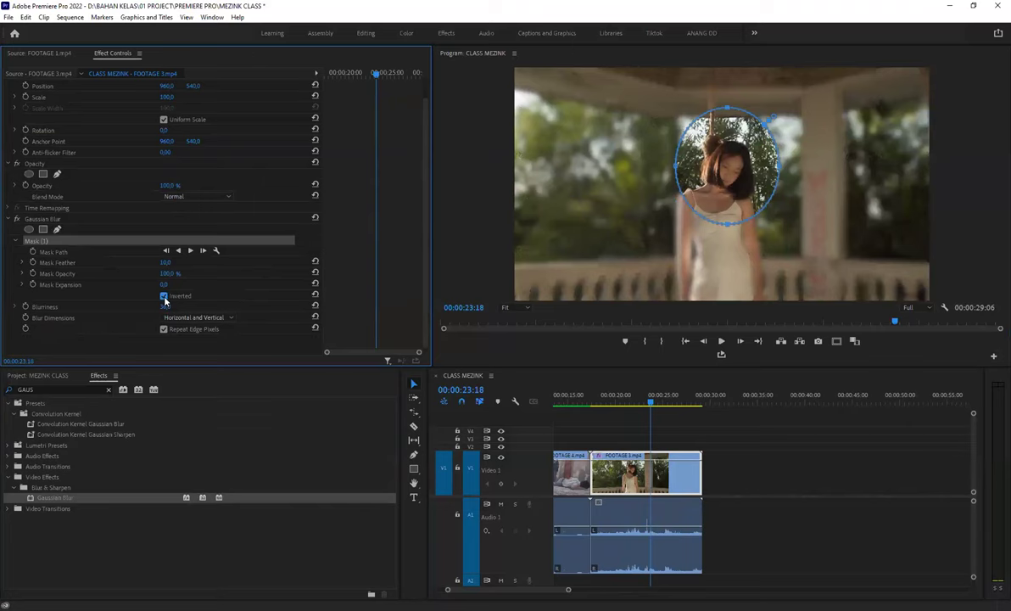
pyautogui.click(164, 296)
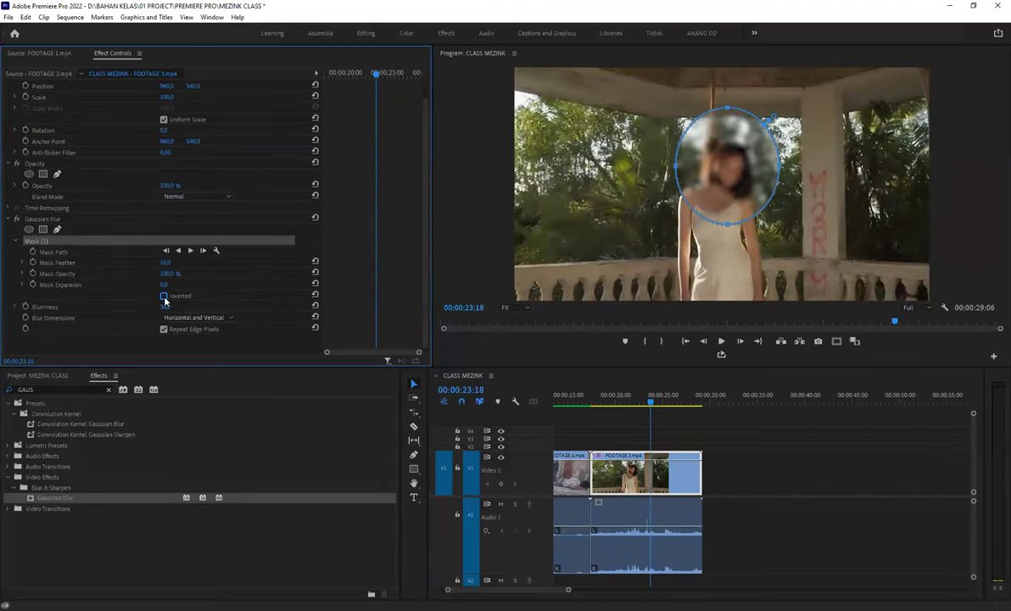
pyautogui.click(164, 296)
pyautogui.click(164, 296)
pyautogui.click(164, 296)
pyautogui.click(164, 296)
pyautogui.click(89, 221)
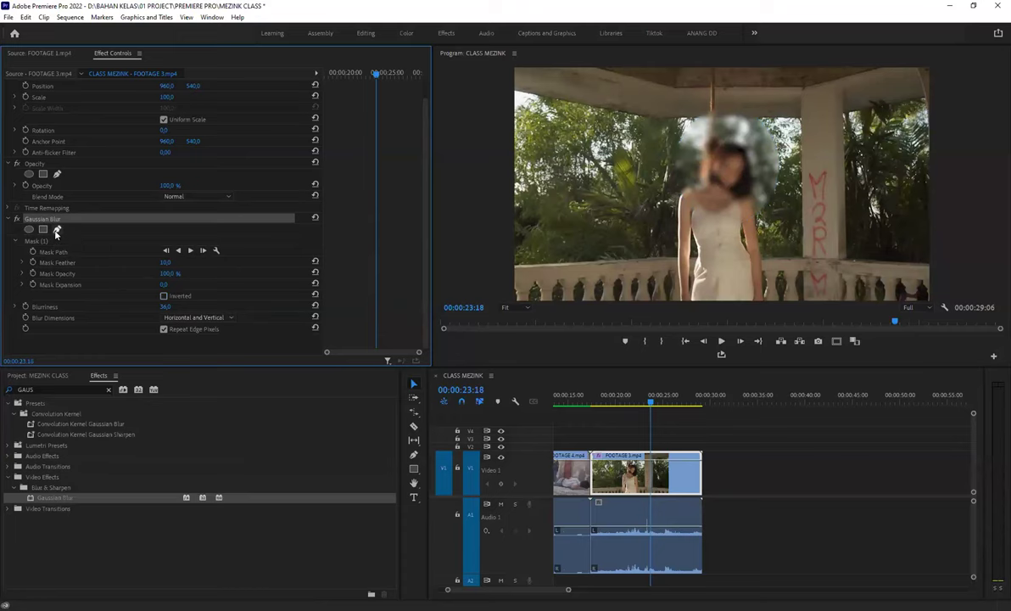
# - Remove the ellipse mask and draw a freeform pen mask around the woman's head
pyautogui.hotkey('ctrl', 'z')
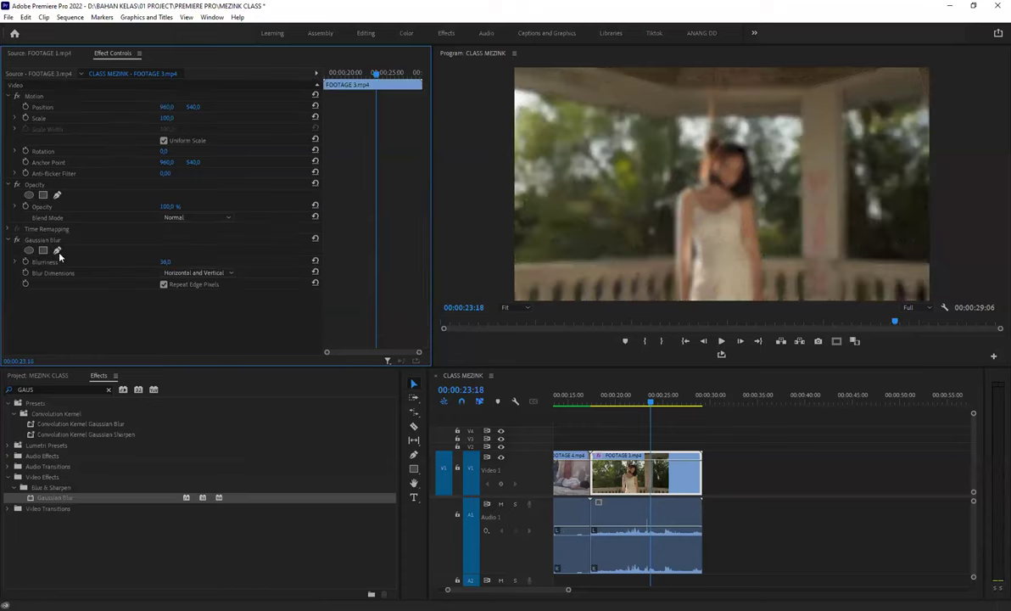
pyautogui.click(57, 250)
pyautogui.click(697, 183)
pyautogui.click(737, 183)
pyautogui.click(753, 176)
pyautogui.click(744, 140)
pyautogui.click(723, 142)
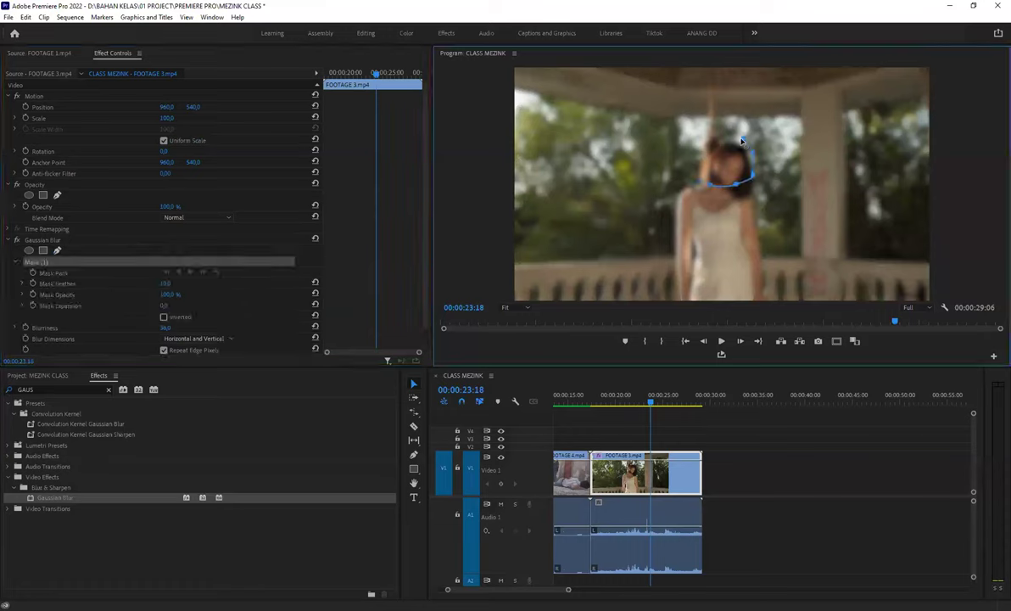
pyautogui.click(698, 183)
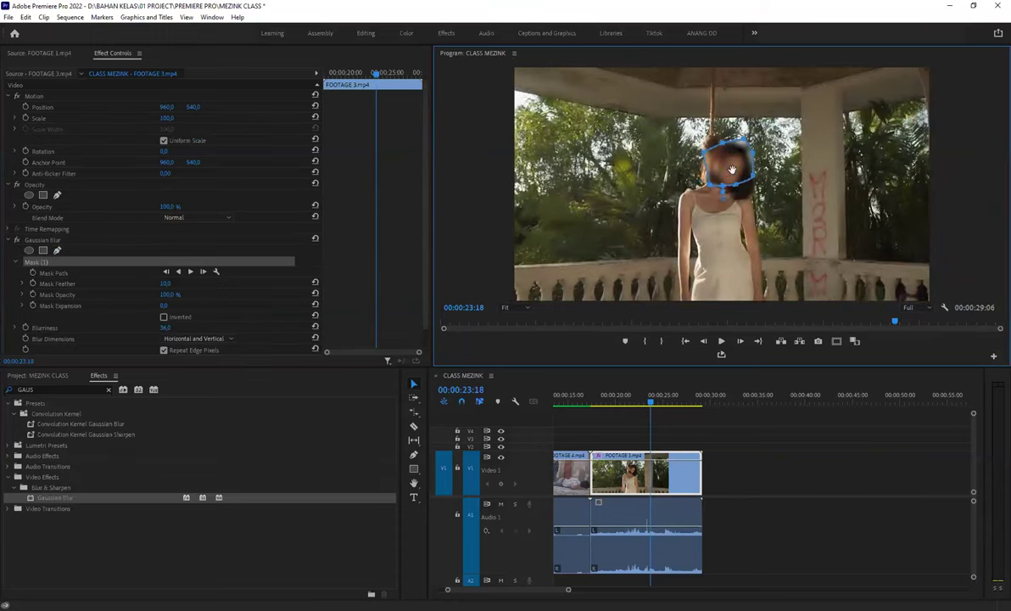
# - Toggle the pen mask's Inverted setting, then delete the mask and return Blurriness to 0
pyautogui.click(164, 318)
pyautogui.click(164, 317)
pyautogui.click(164, 317)
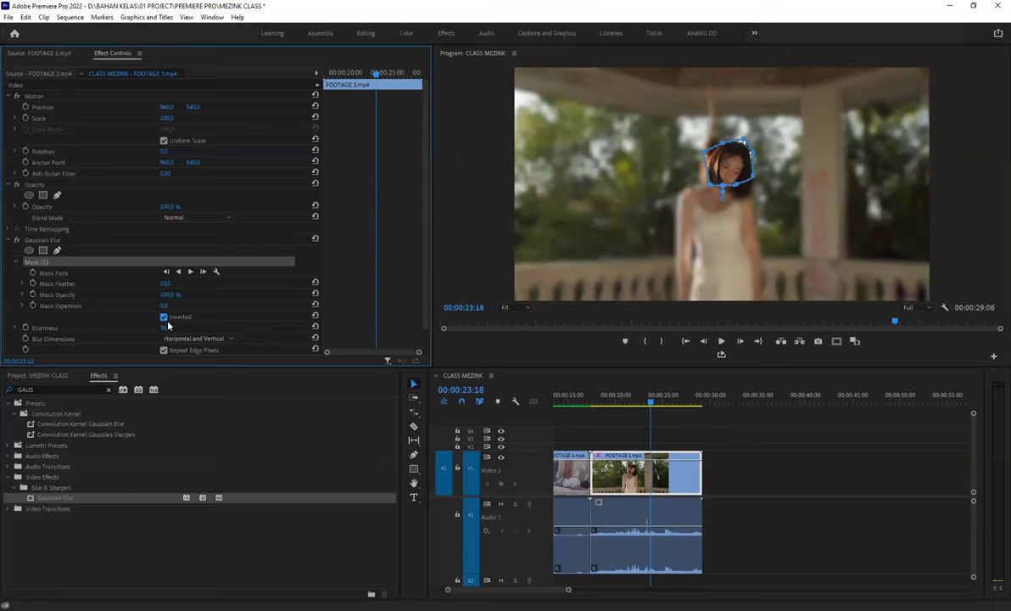
pyautogui.press('Delete')
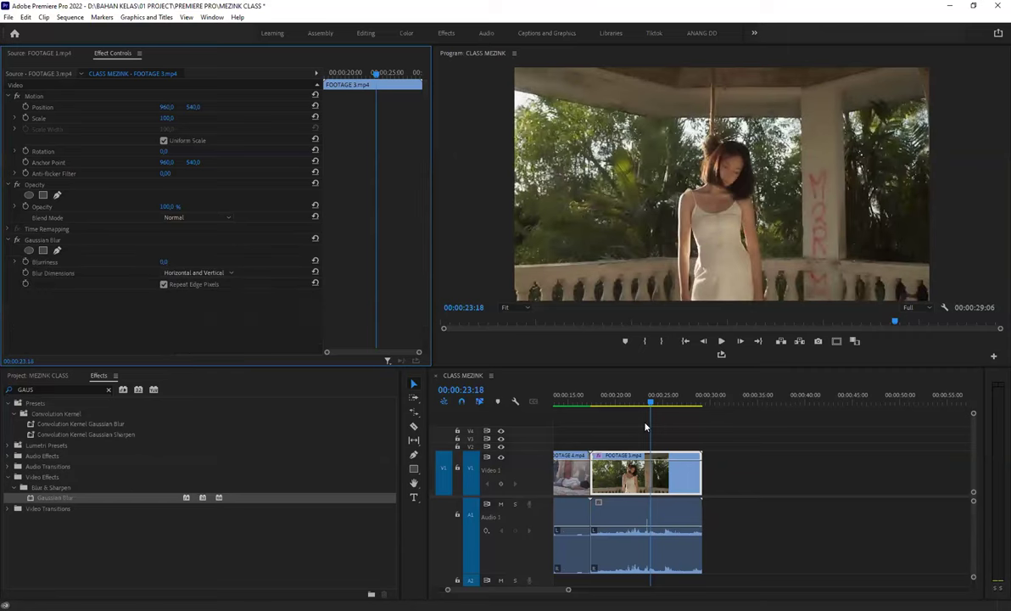
pyautogui.press('-')
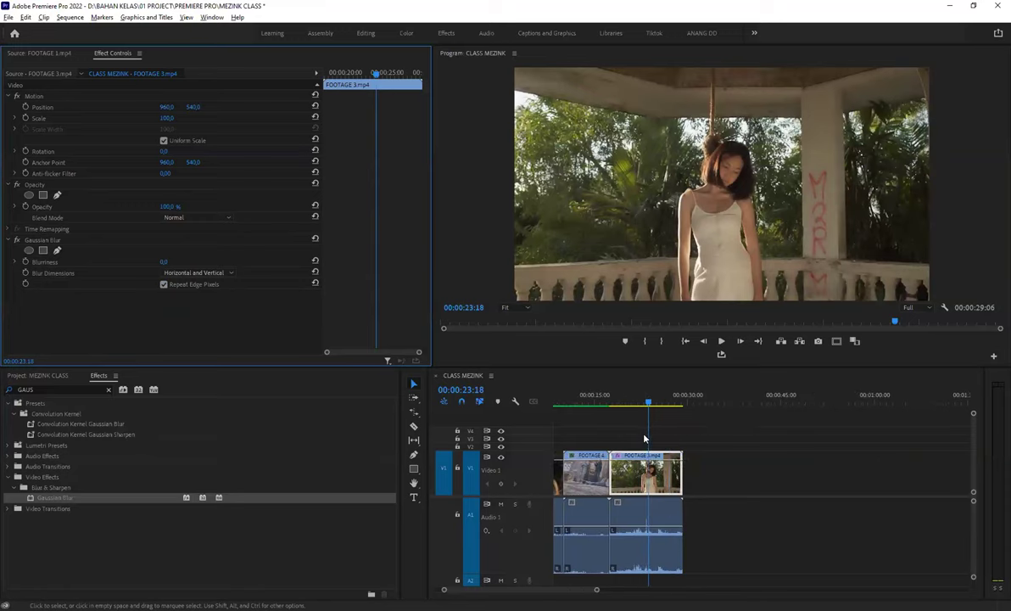
# - Zoom the timeline out, park the playhead at 00:00:17:23, then at 00:00:13:09
pyautogui.press('-')
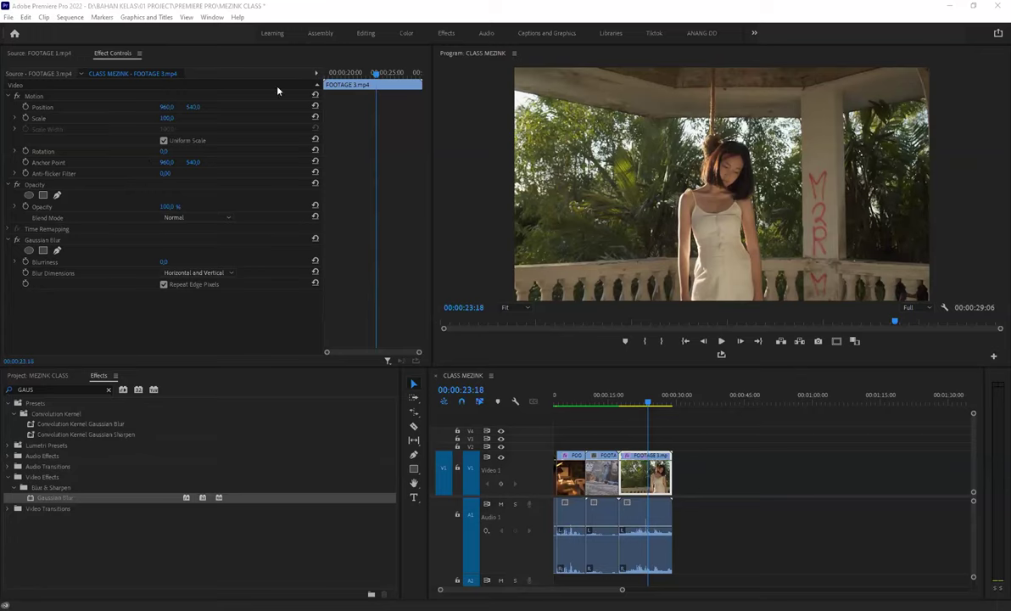
pyautogui.click(622, 403)
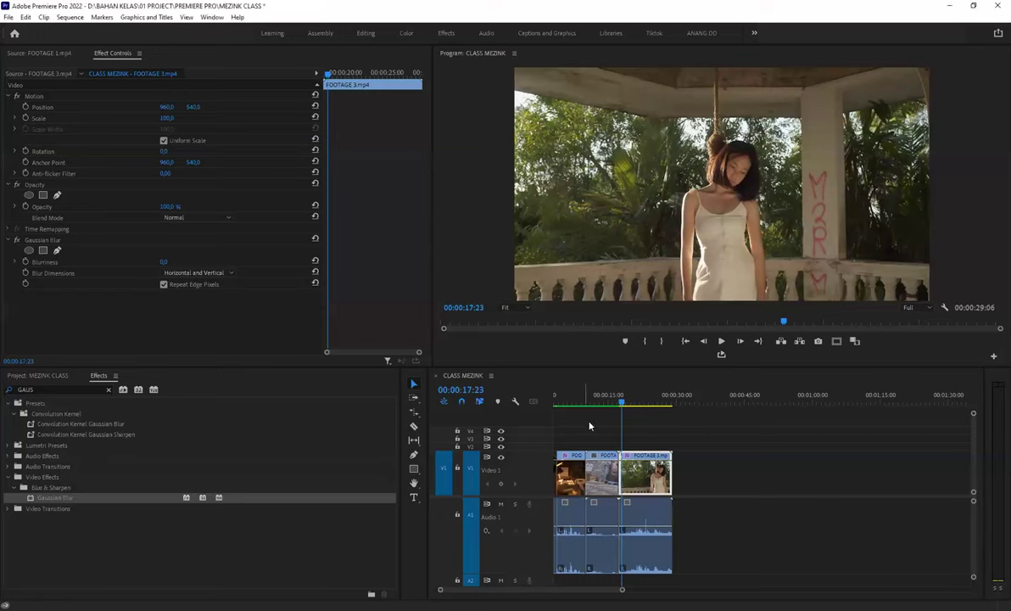
pyautogui.scroll(1, 611, 424)
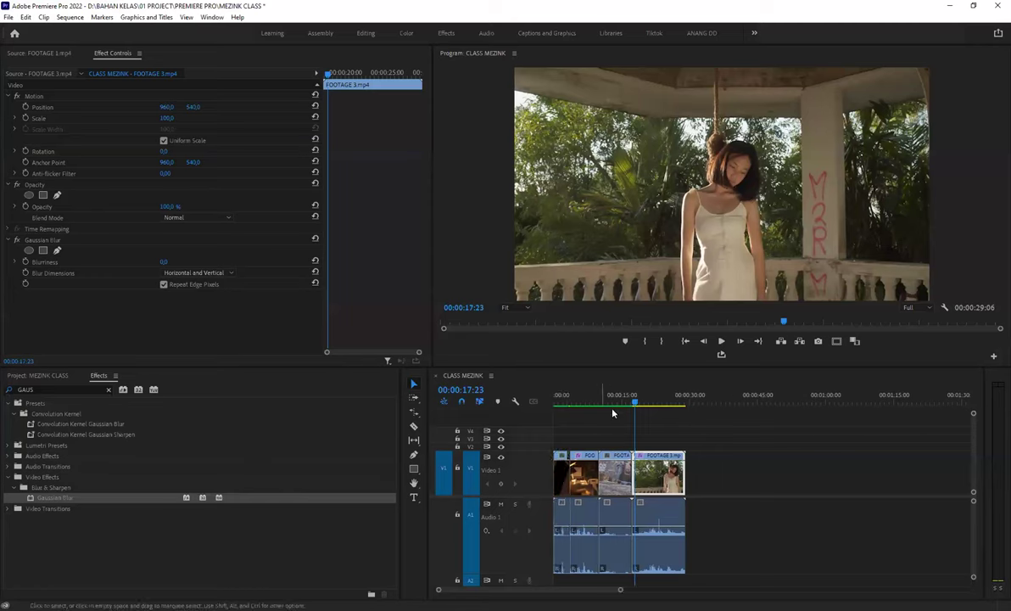
pyautogui.click(617, 404)
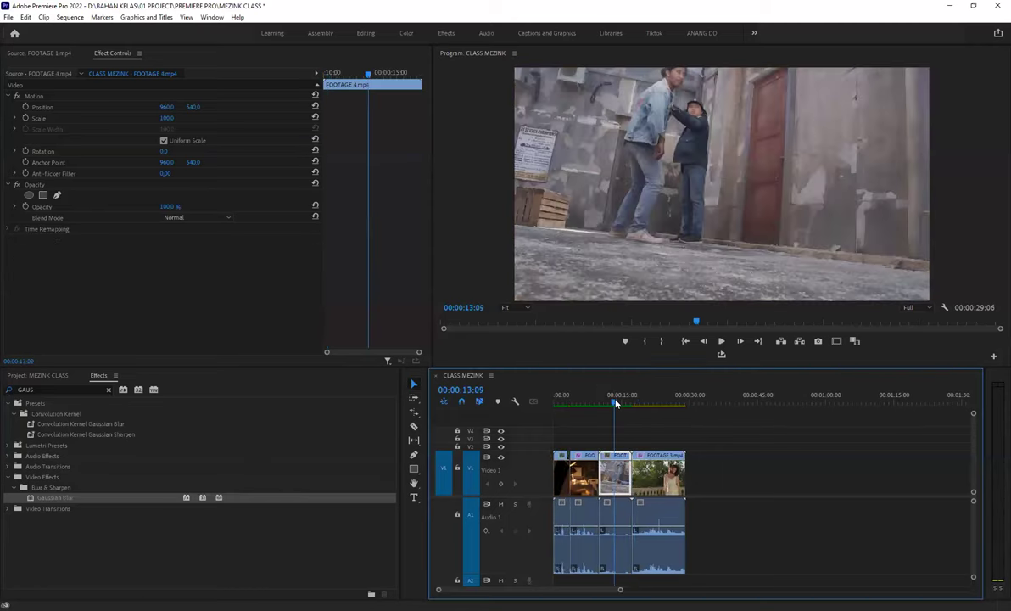